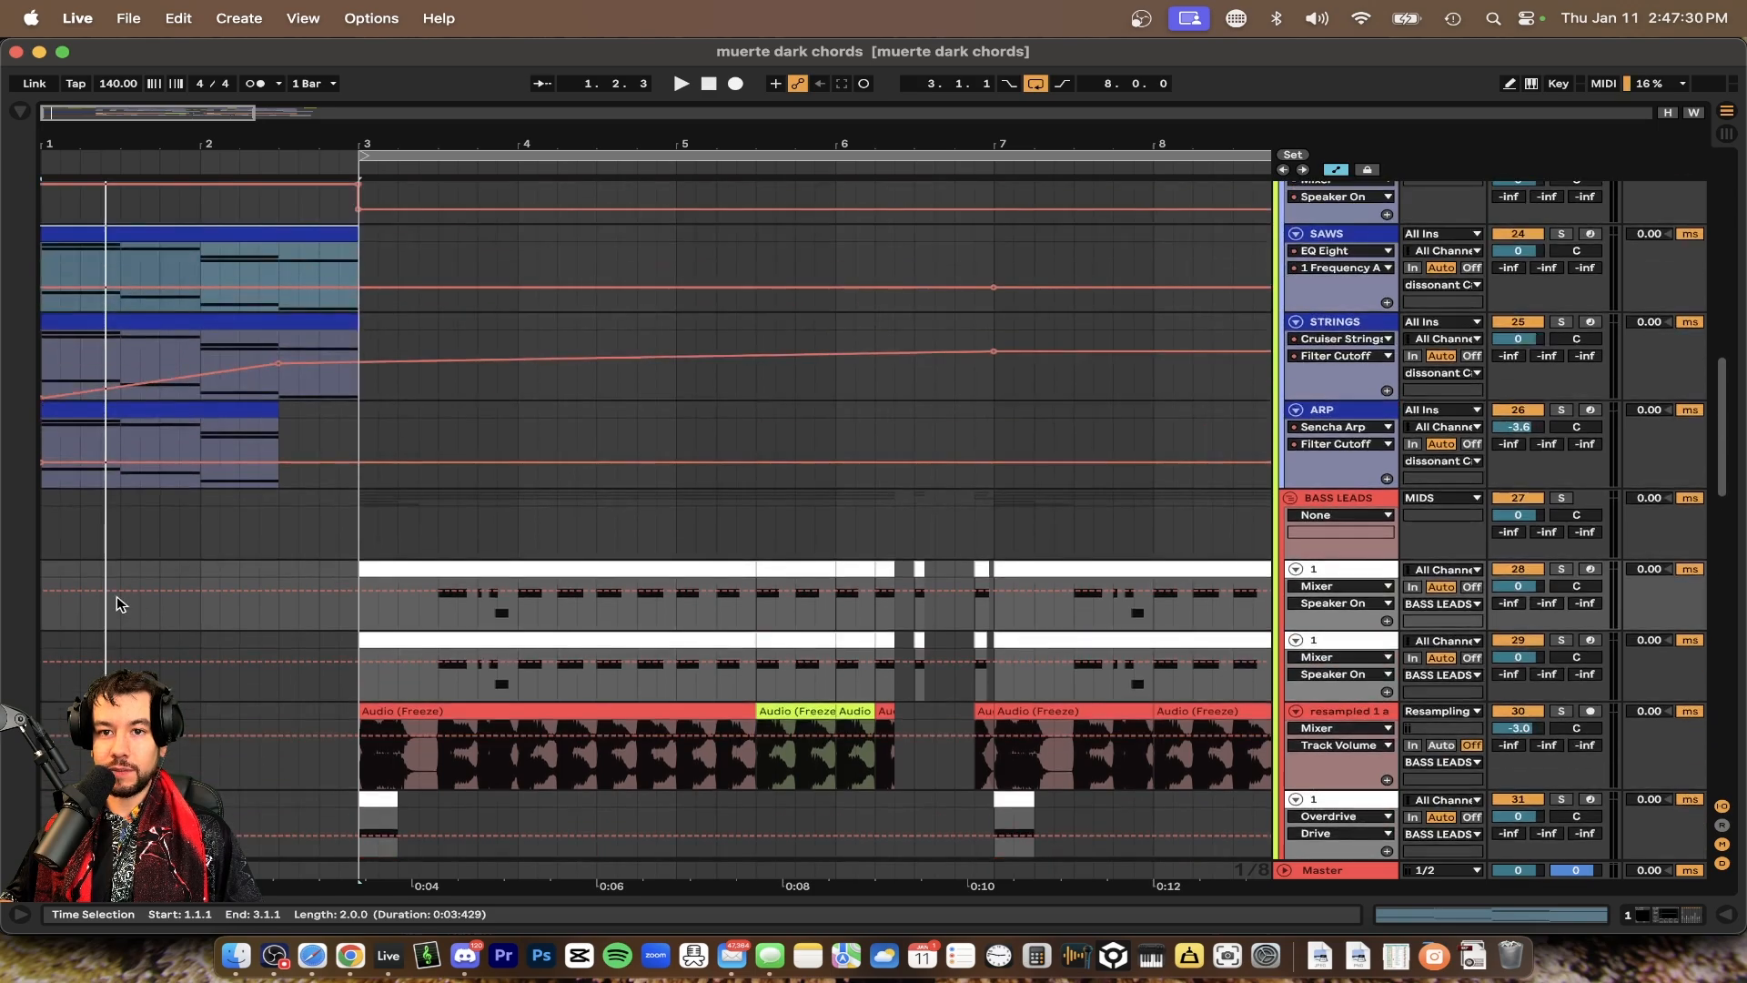
Play the chord section from the start of the arrangement
scroll(116, 597, up, 2)
click(71, 624)
scroll(264, 640, up, 2)
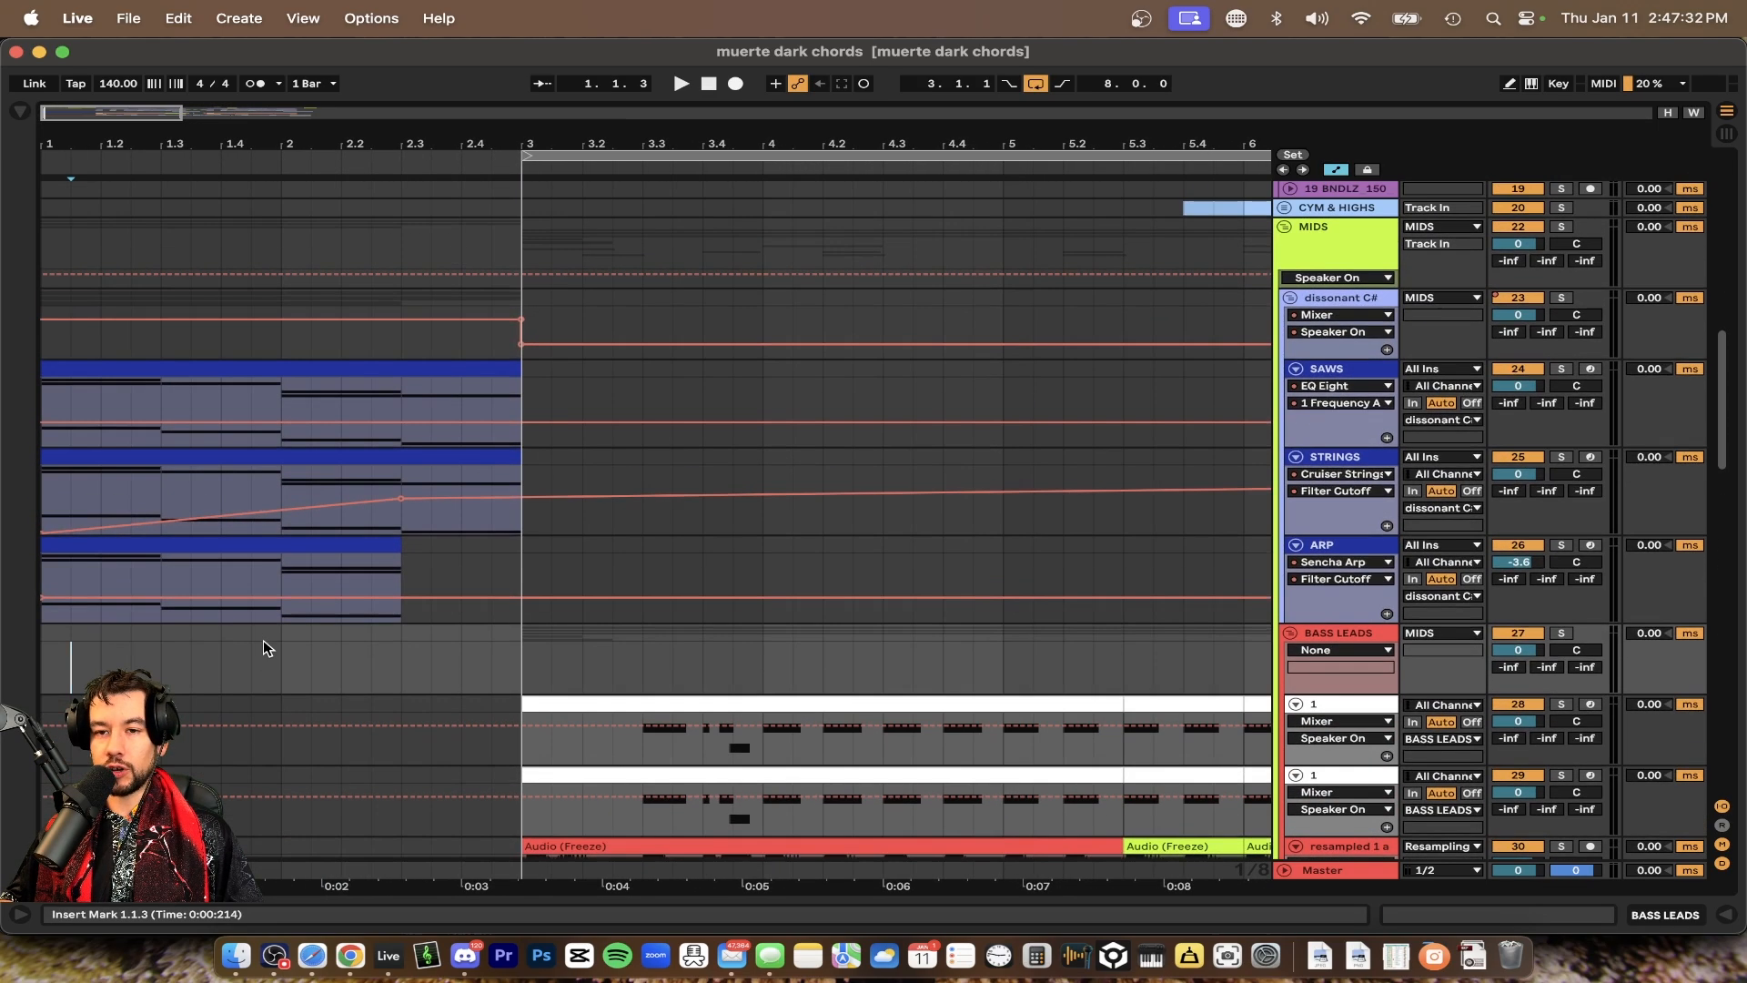
click(71, 371)
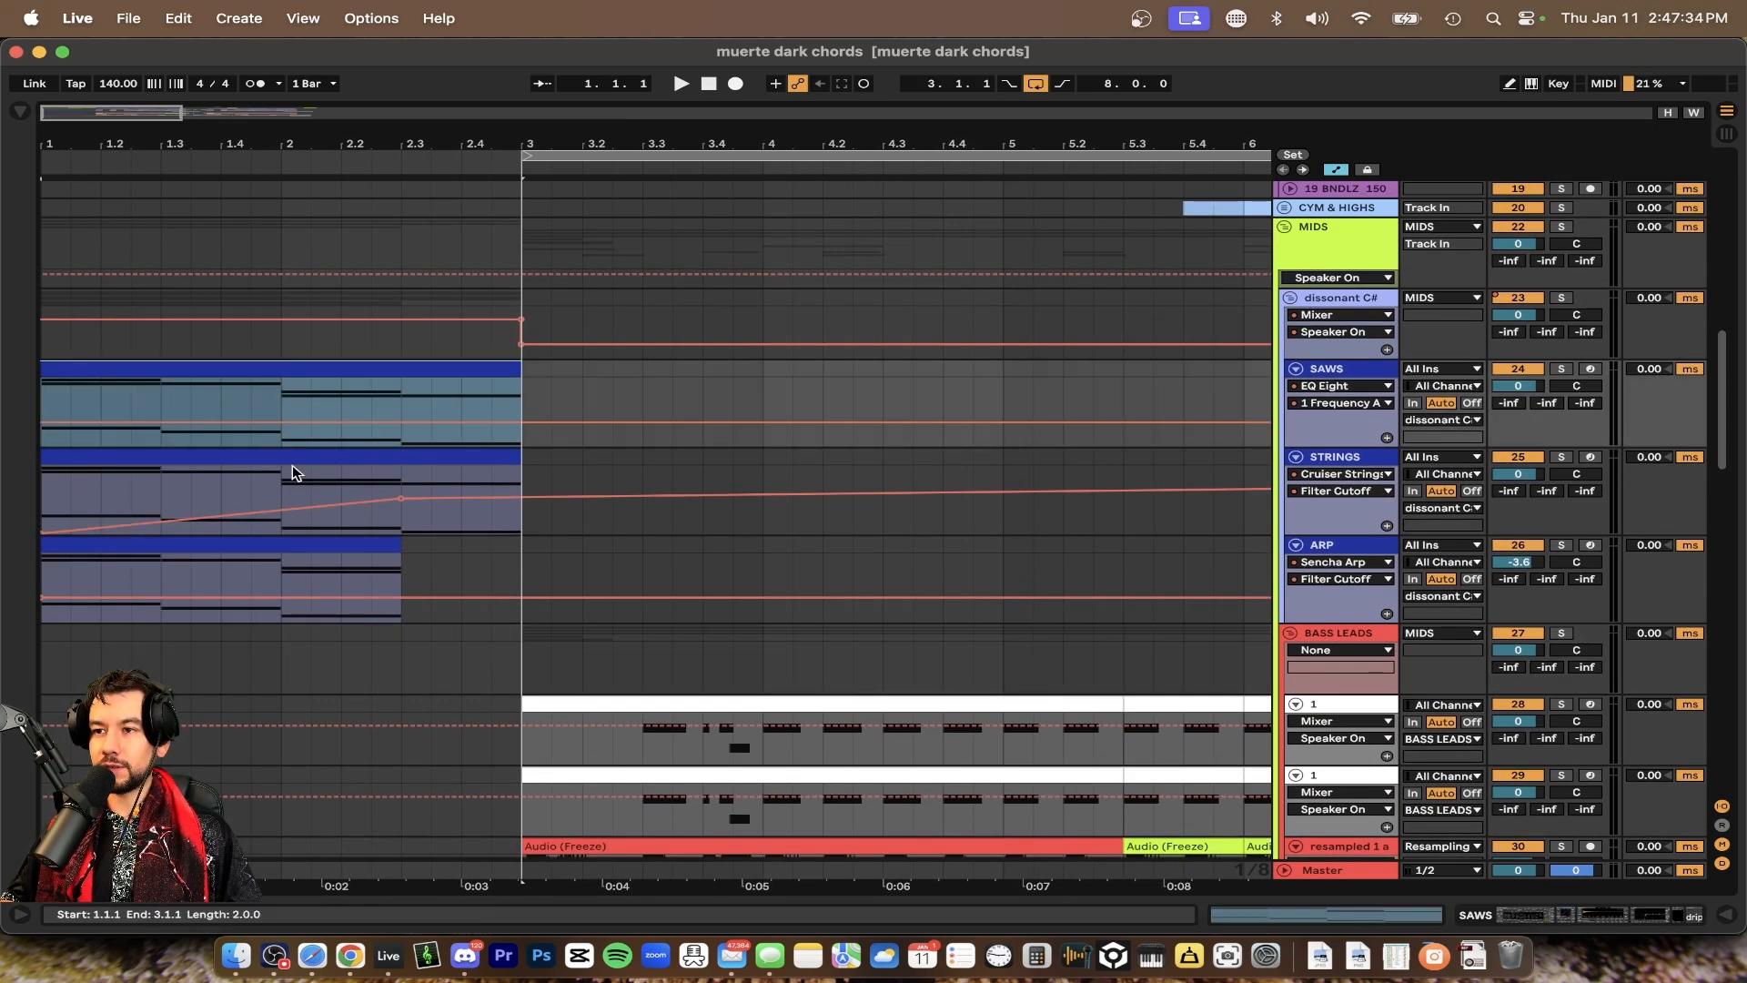
key(space)
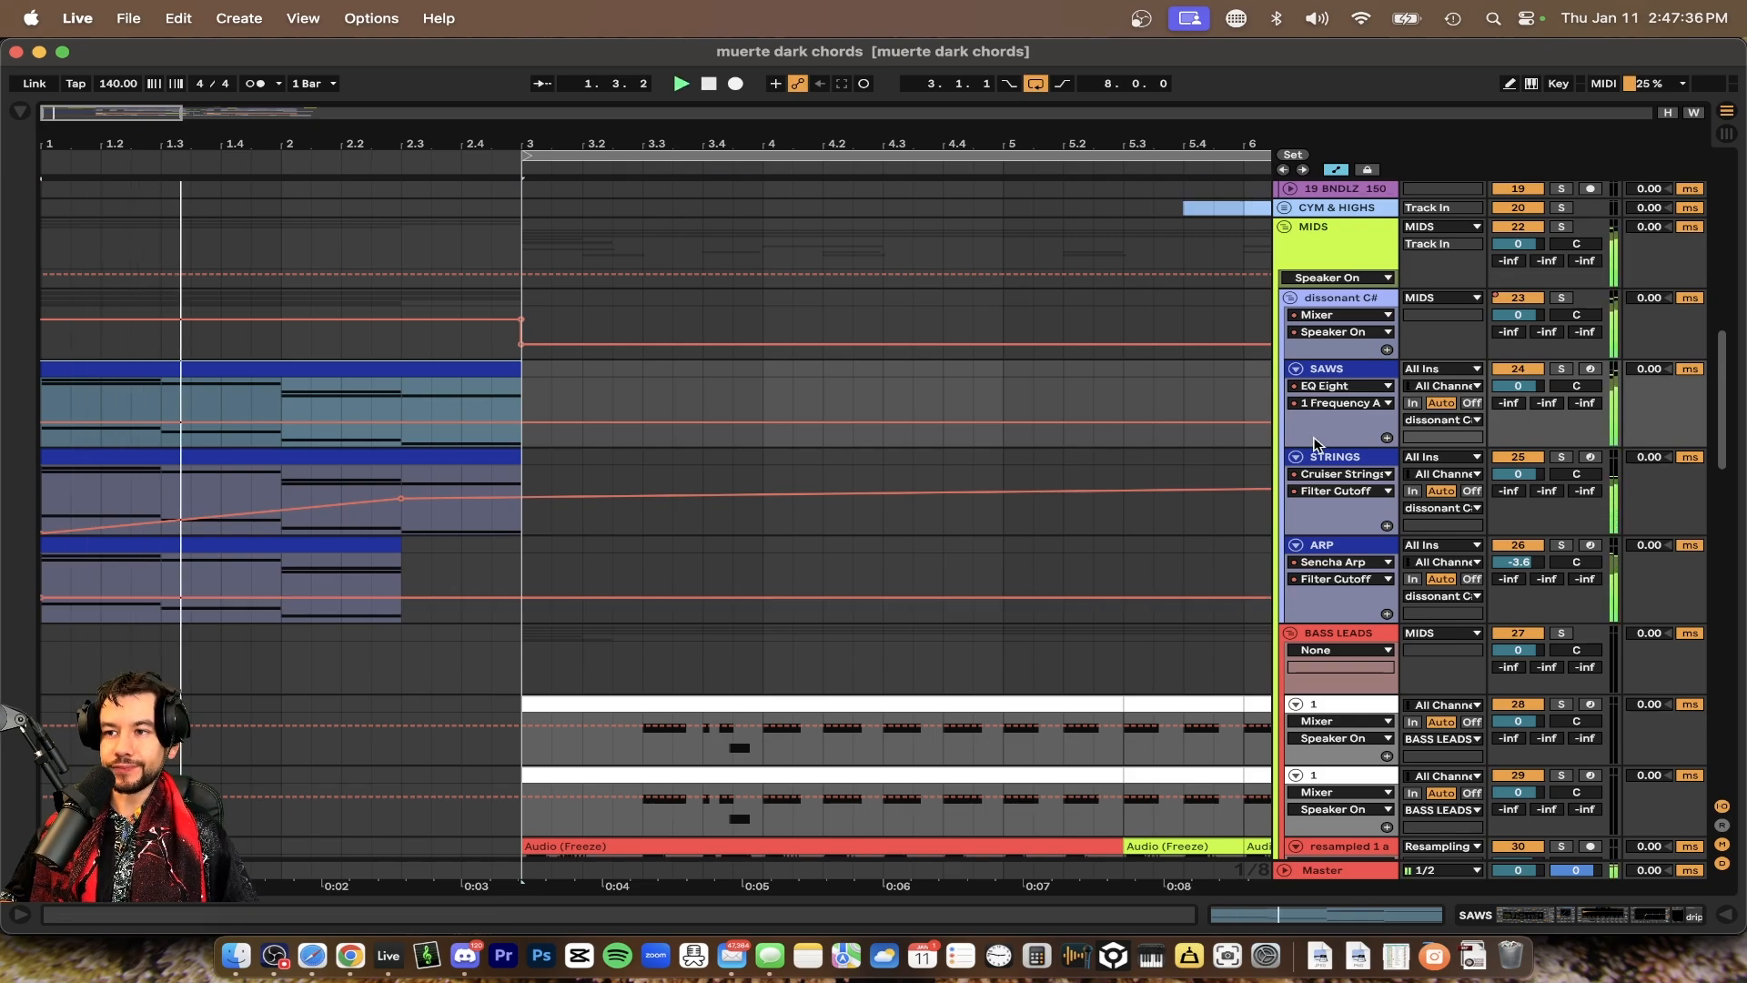
Examine the remaining tracks of the arrangement while the chords play
scroll(728, 464, down, 3)
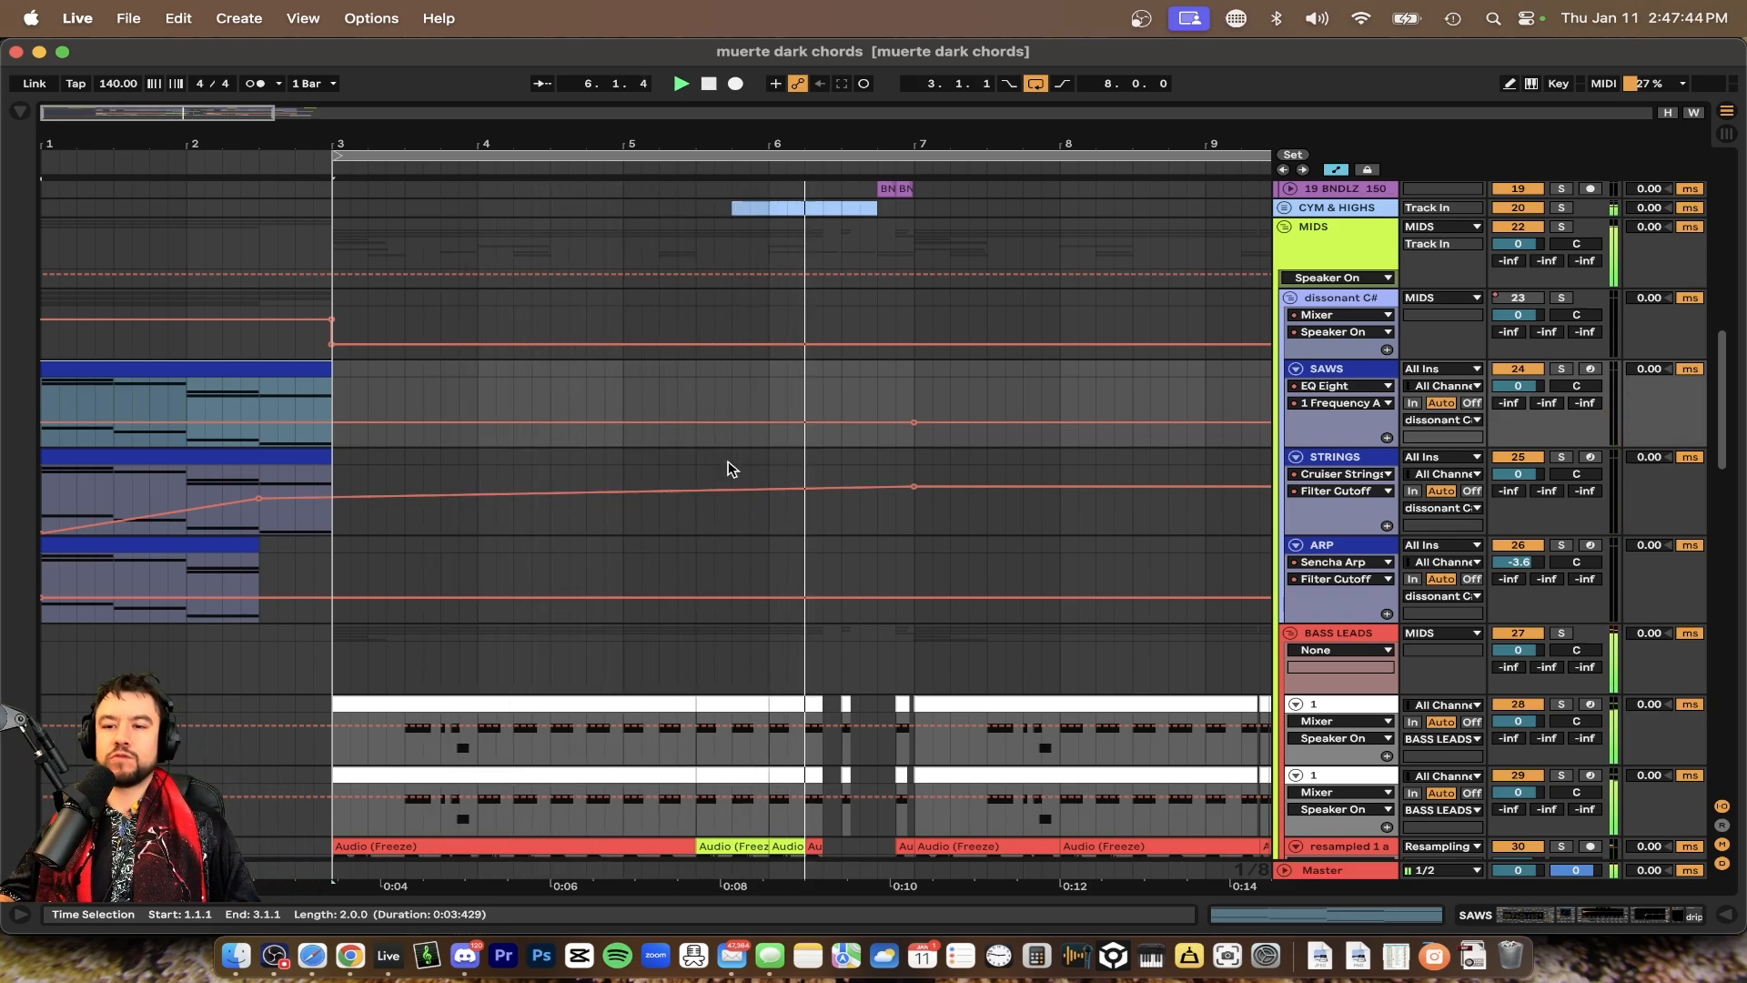
scroll(732, 468, down, 3)
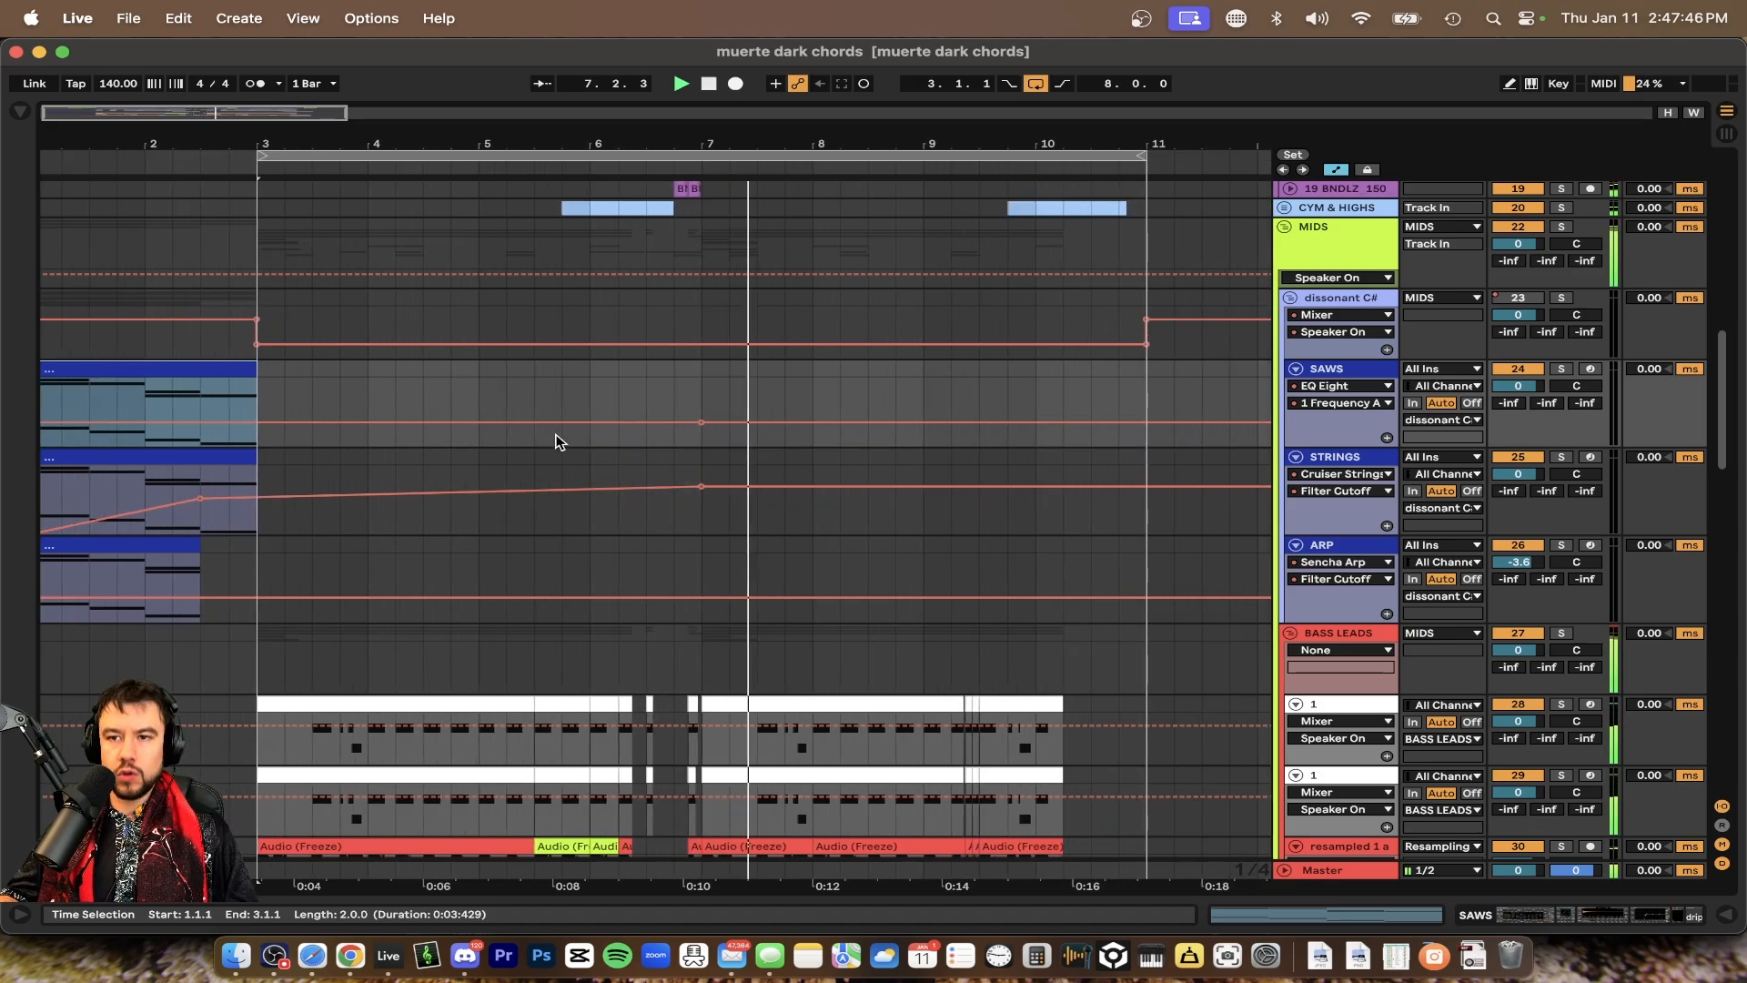
scroll(596, 518, down, 5)
scroll(596, 527, down, 10)
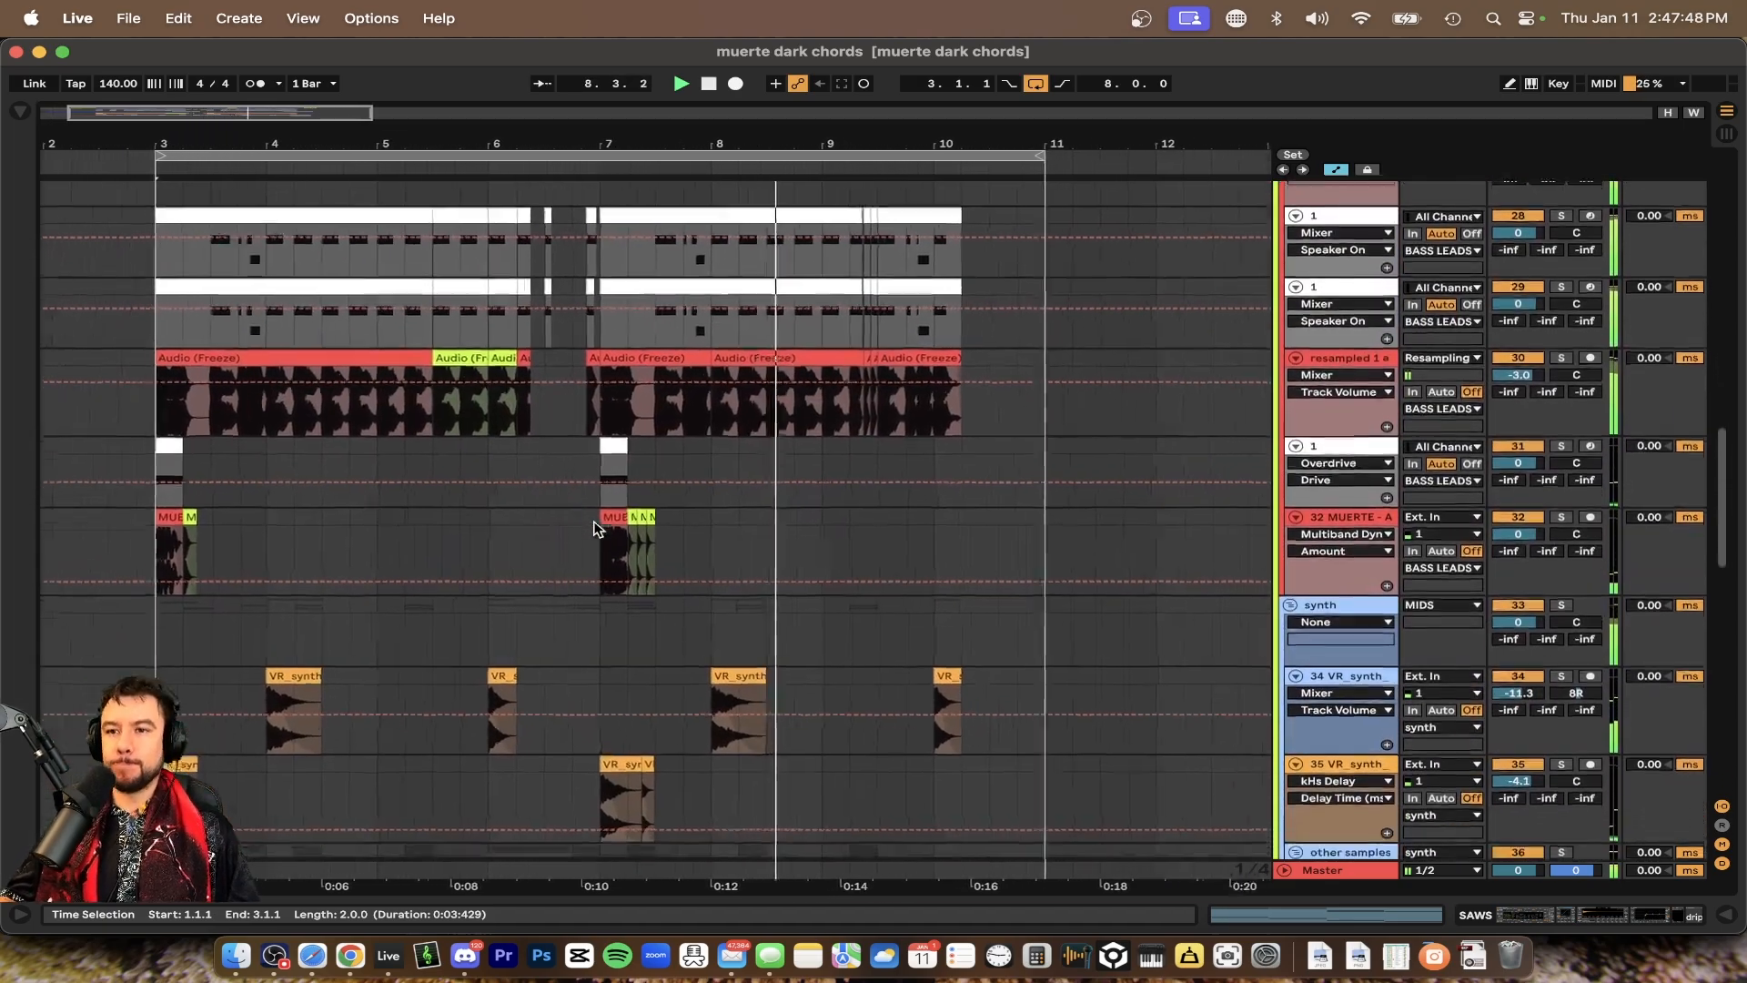
scroll(596, 528, down, 3)
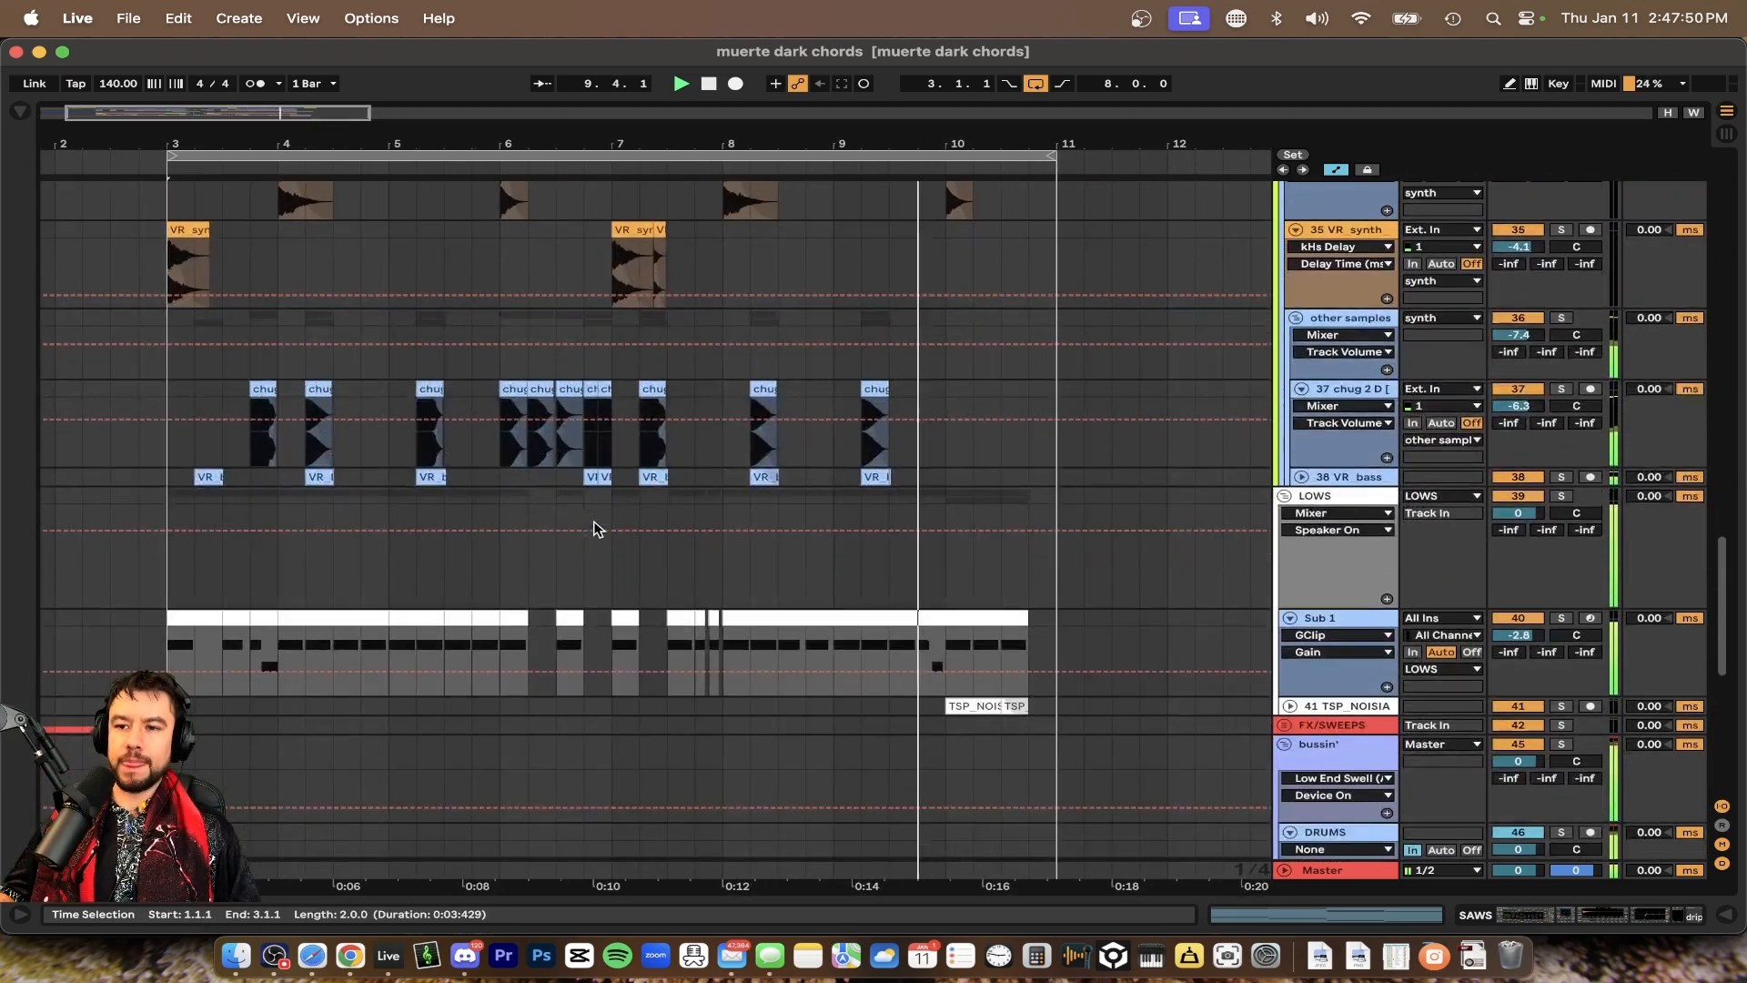
scroll(593, 528, down, 3)
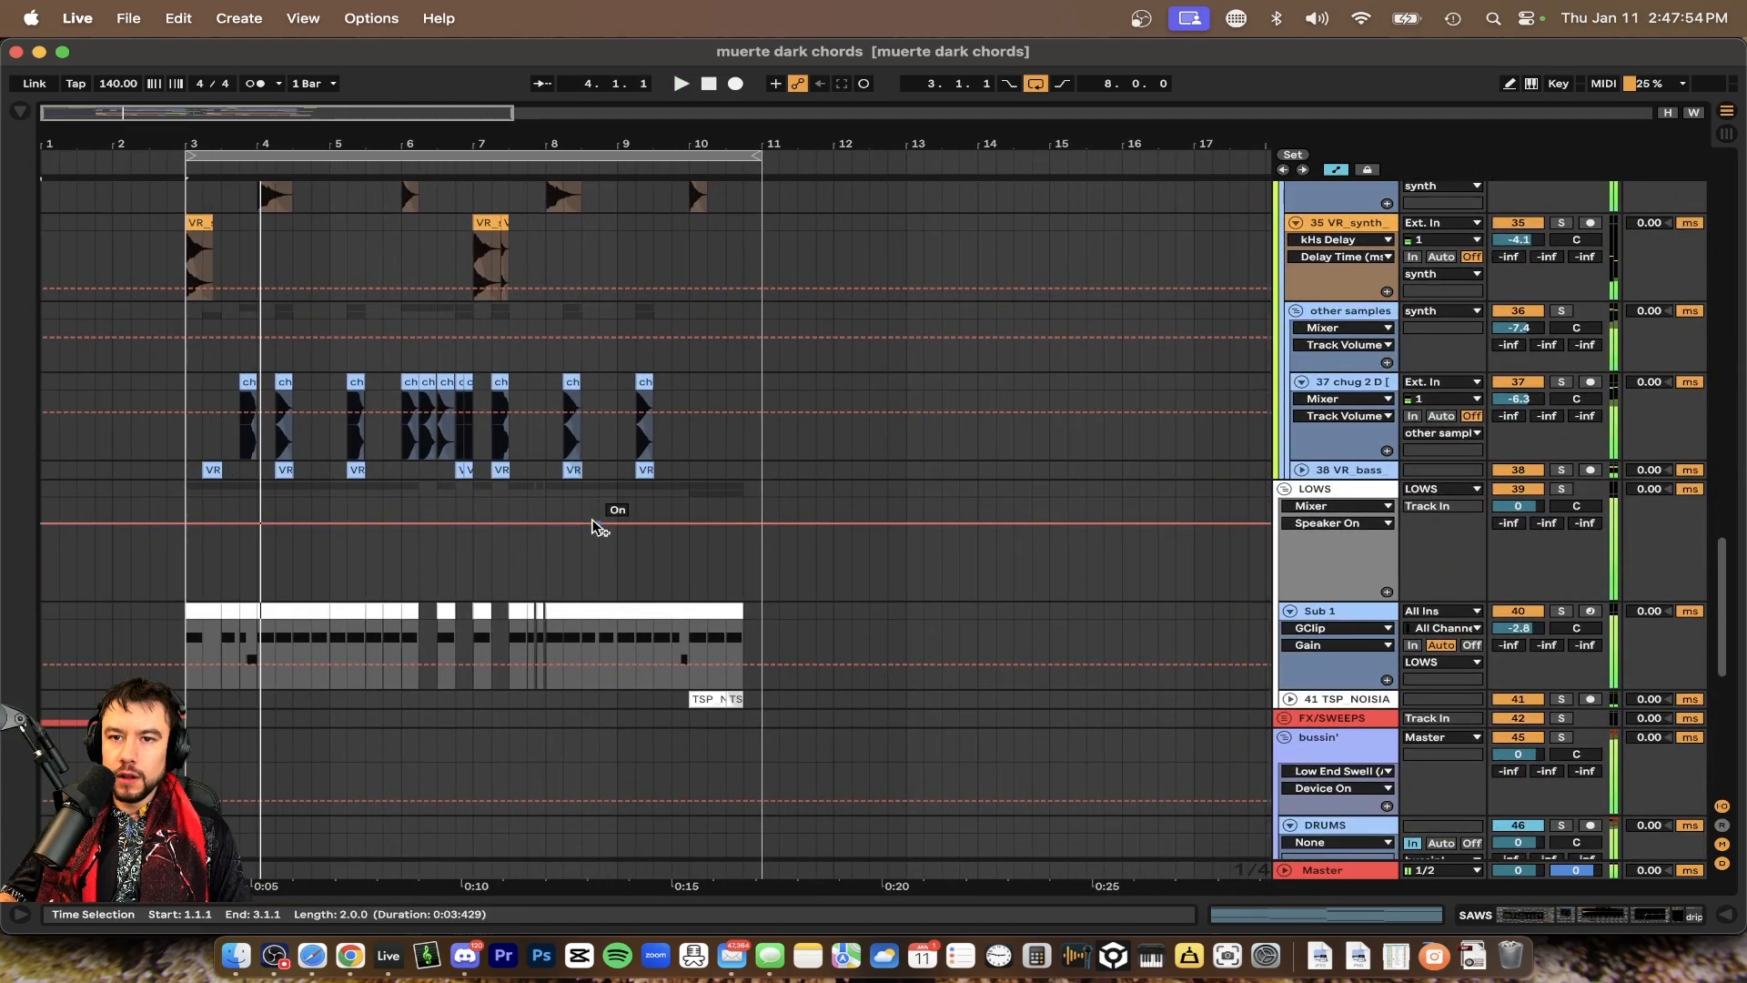
scroll(596, 527, down, 2)
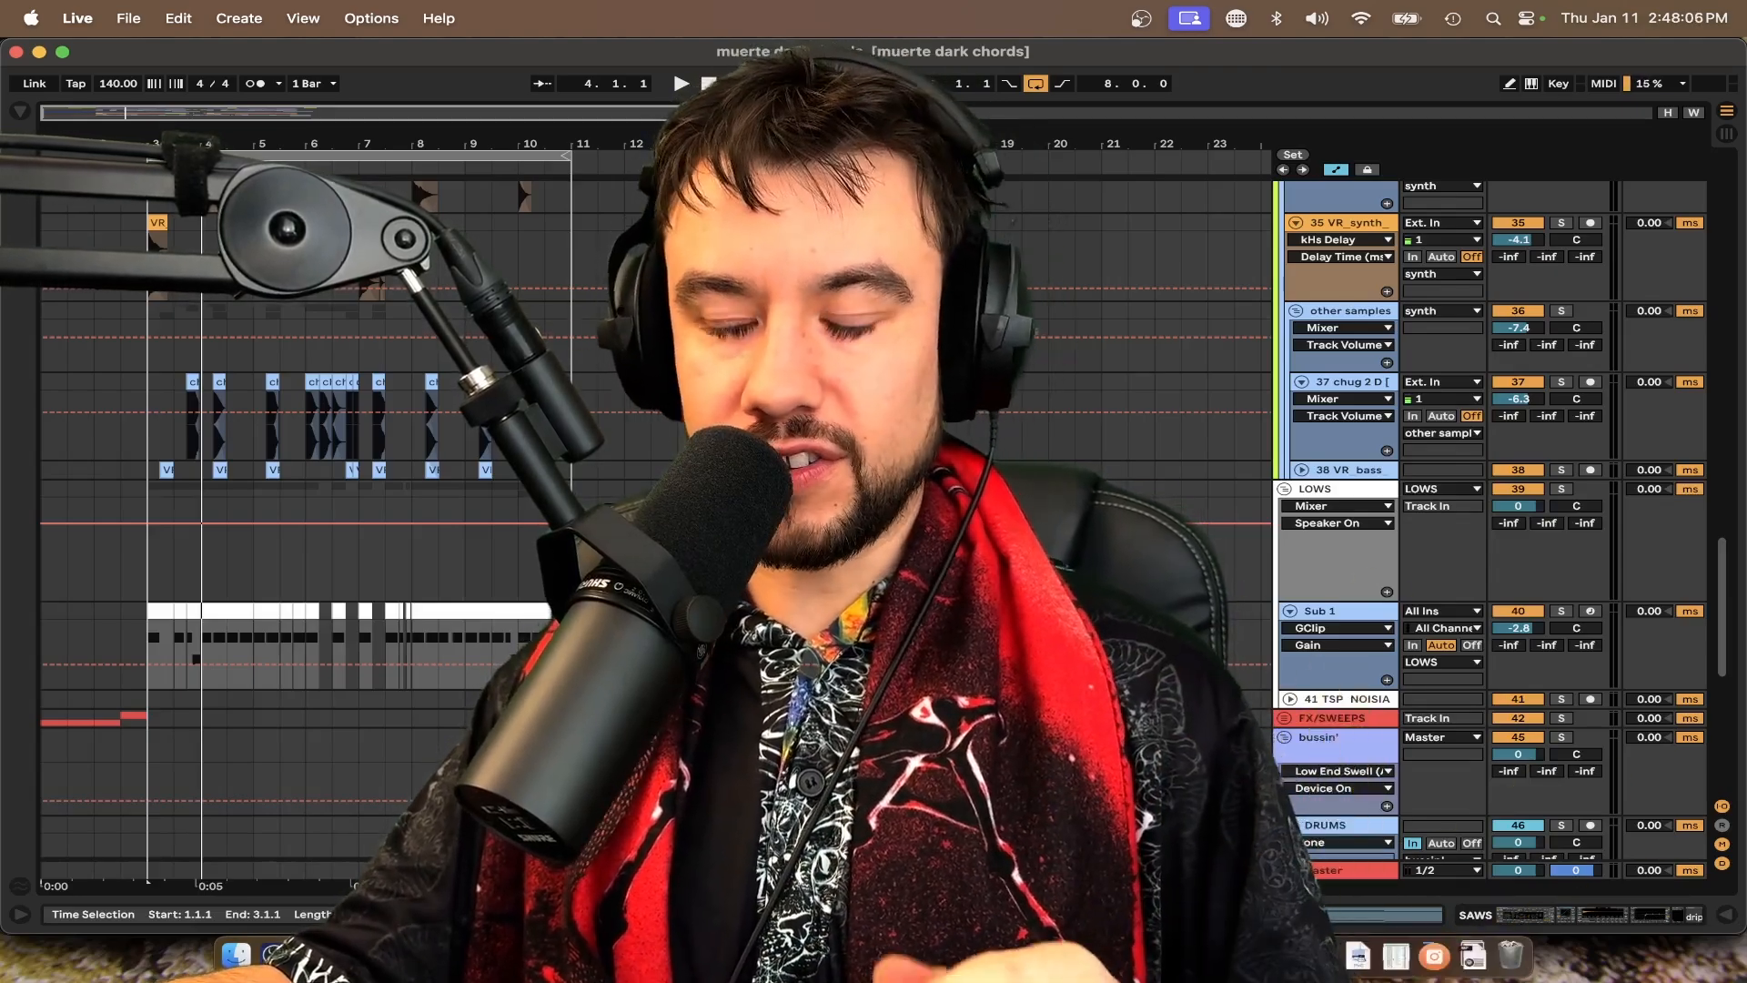
scroll(593, 521, up, 12)
scroll(350, 518, up, 4)
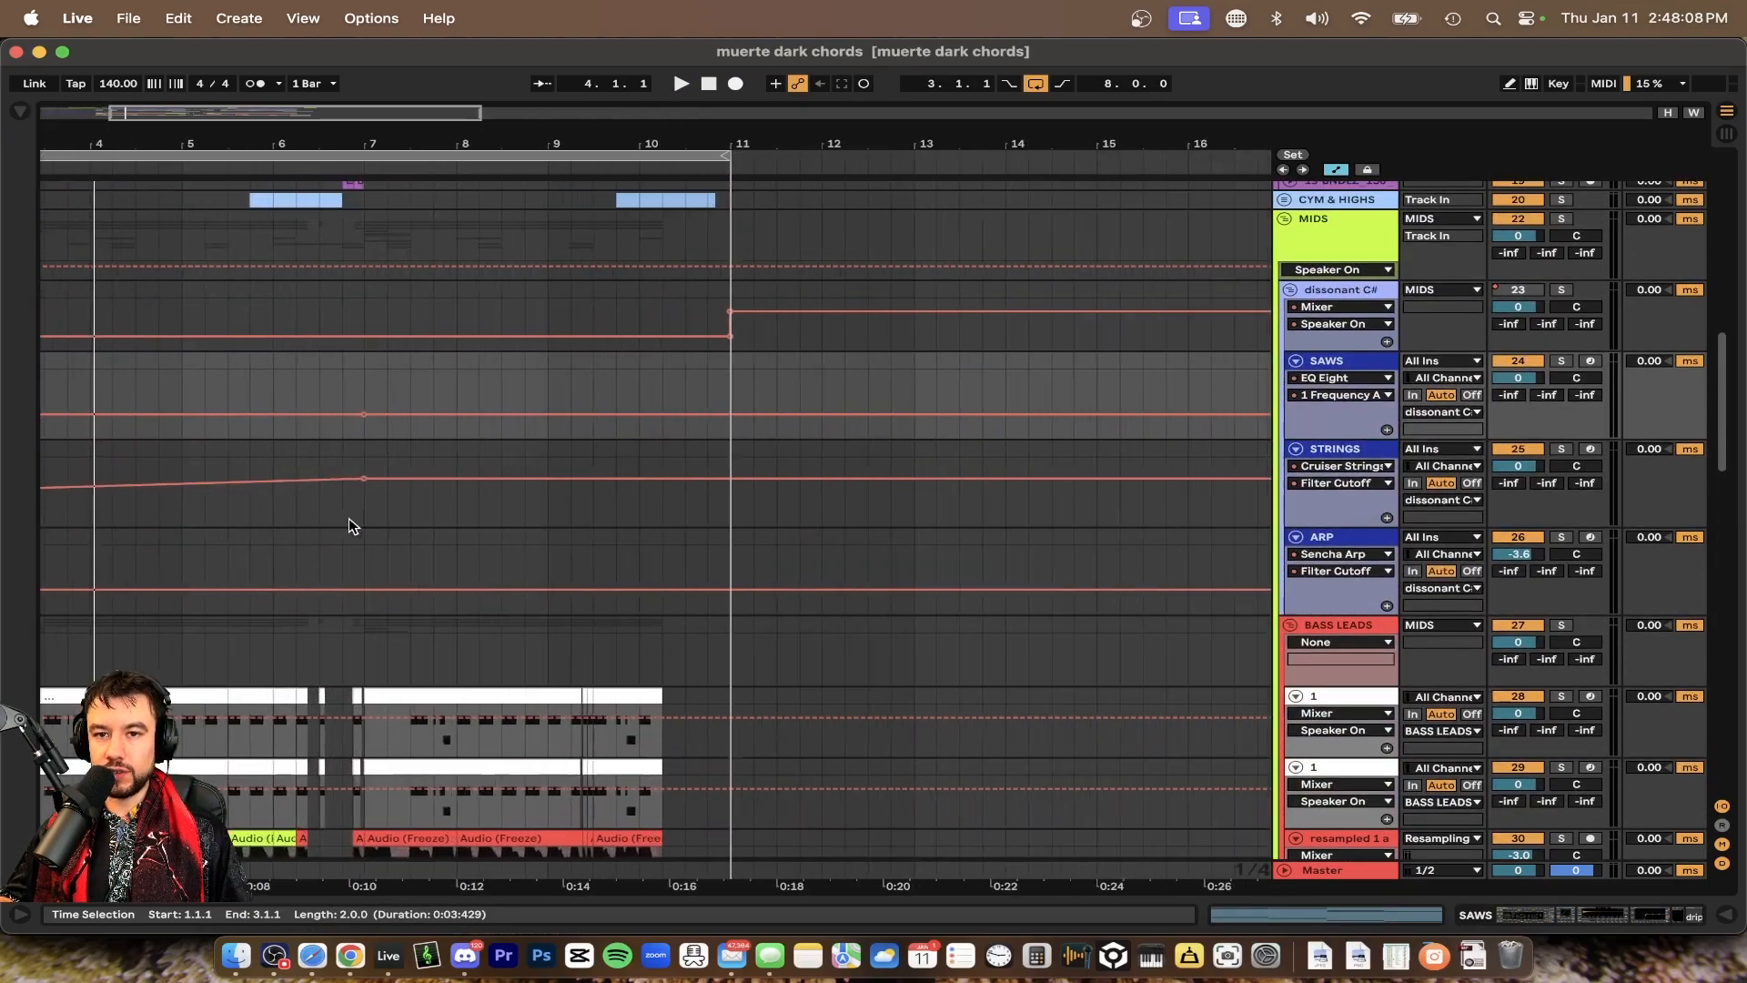
scroll(348, 517, left, 4)
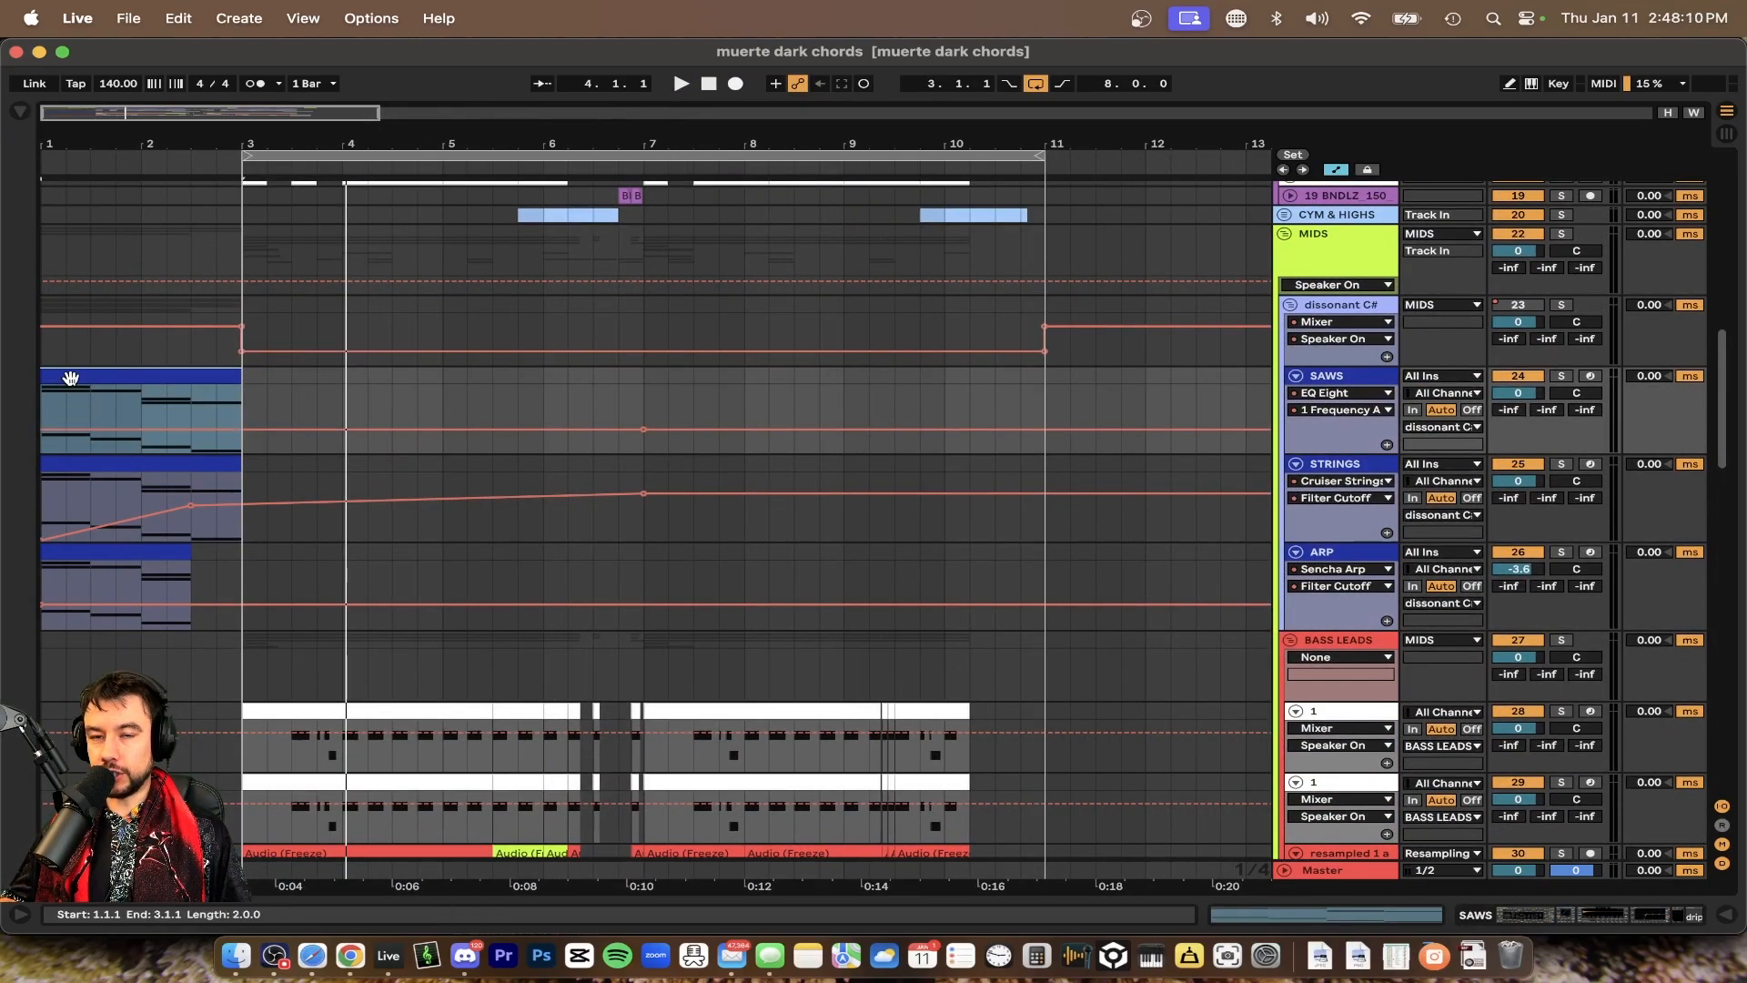
Solo the SAWS track and play the chords from the start
scroll(71, 378, up, 5)
click(1561, 363)
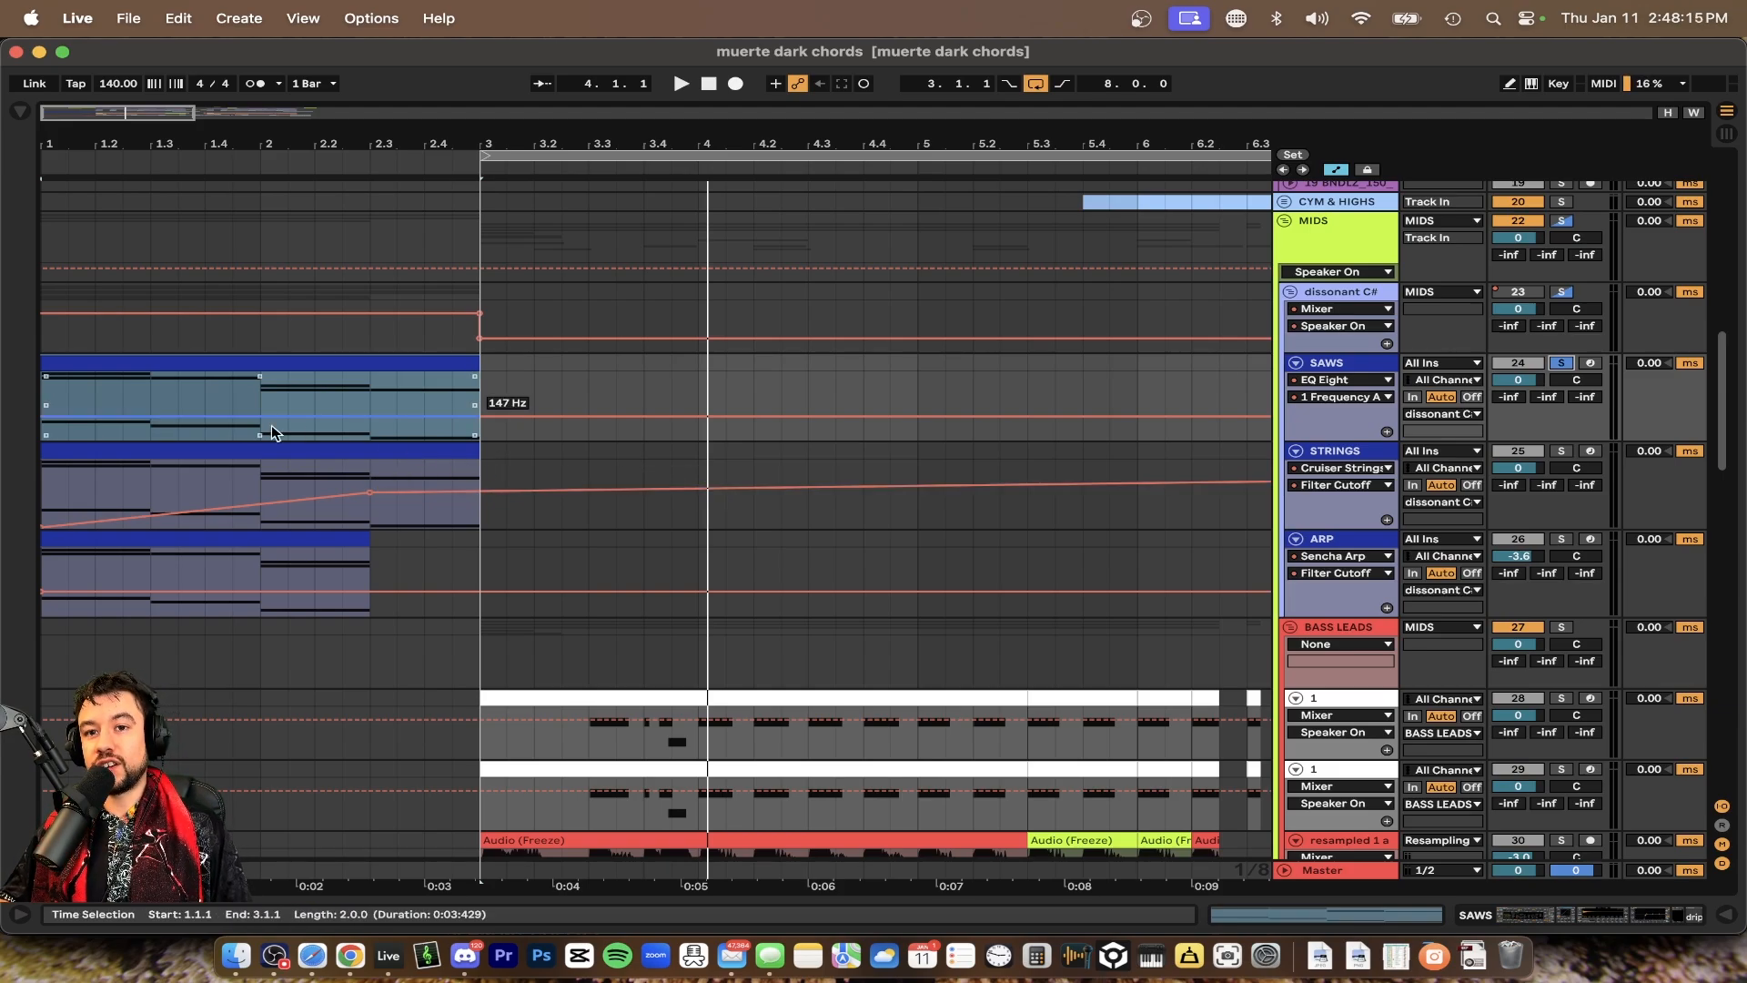
key(space)
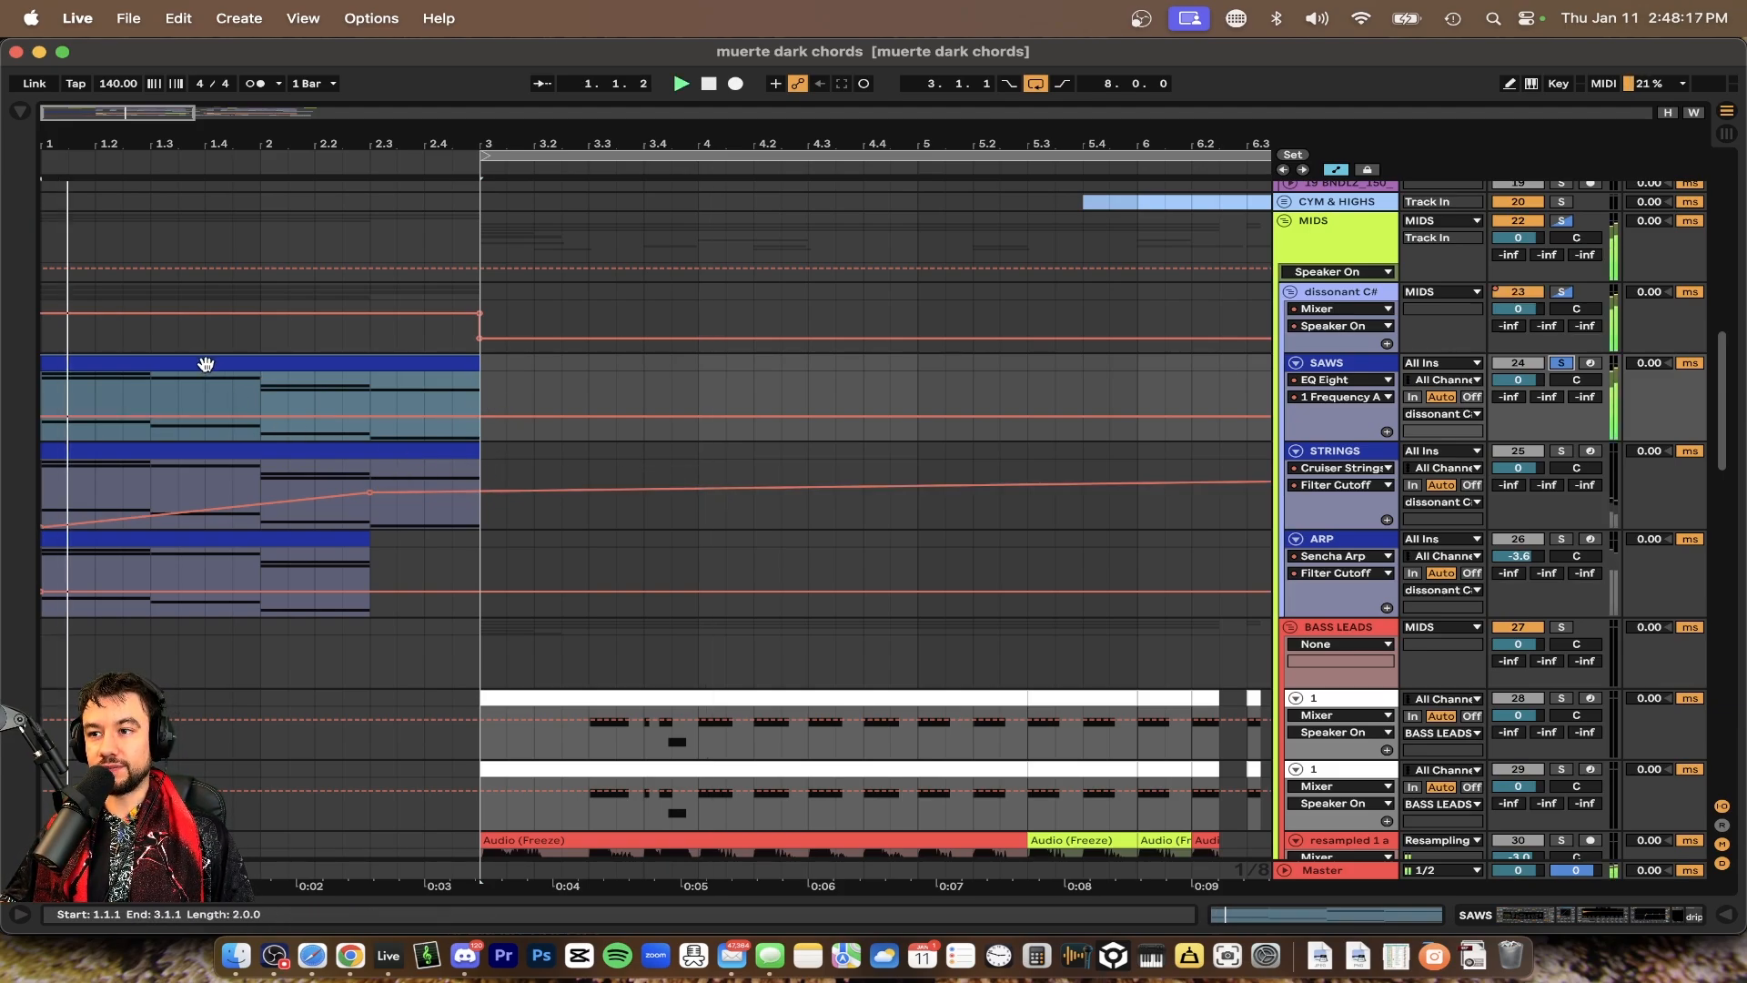
Solo the ARP track and open its device chain
click(269, 546)
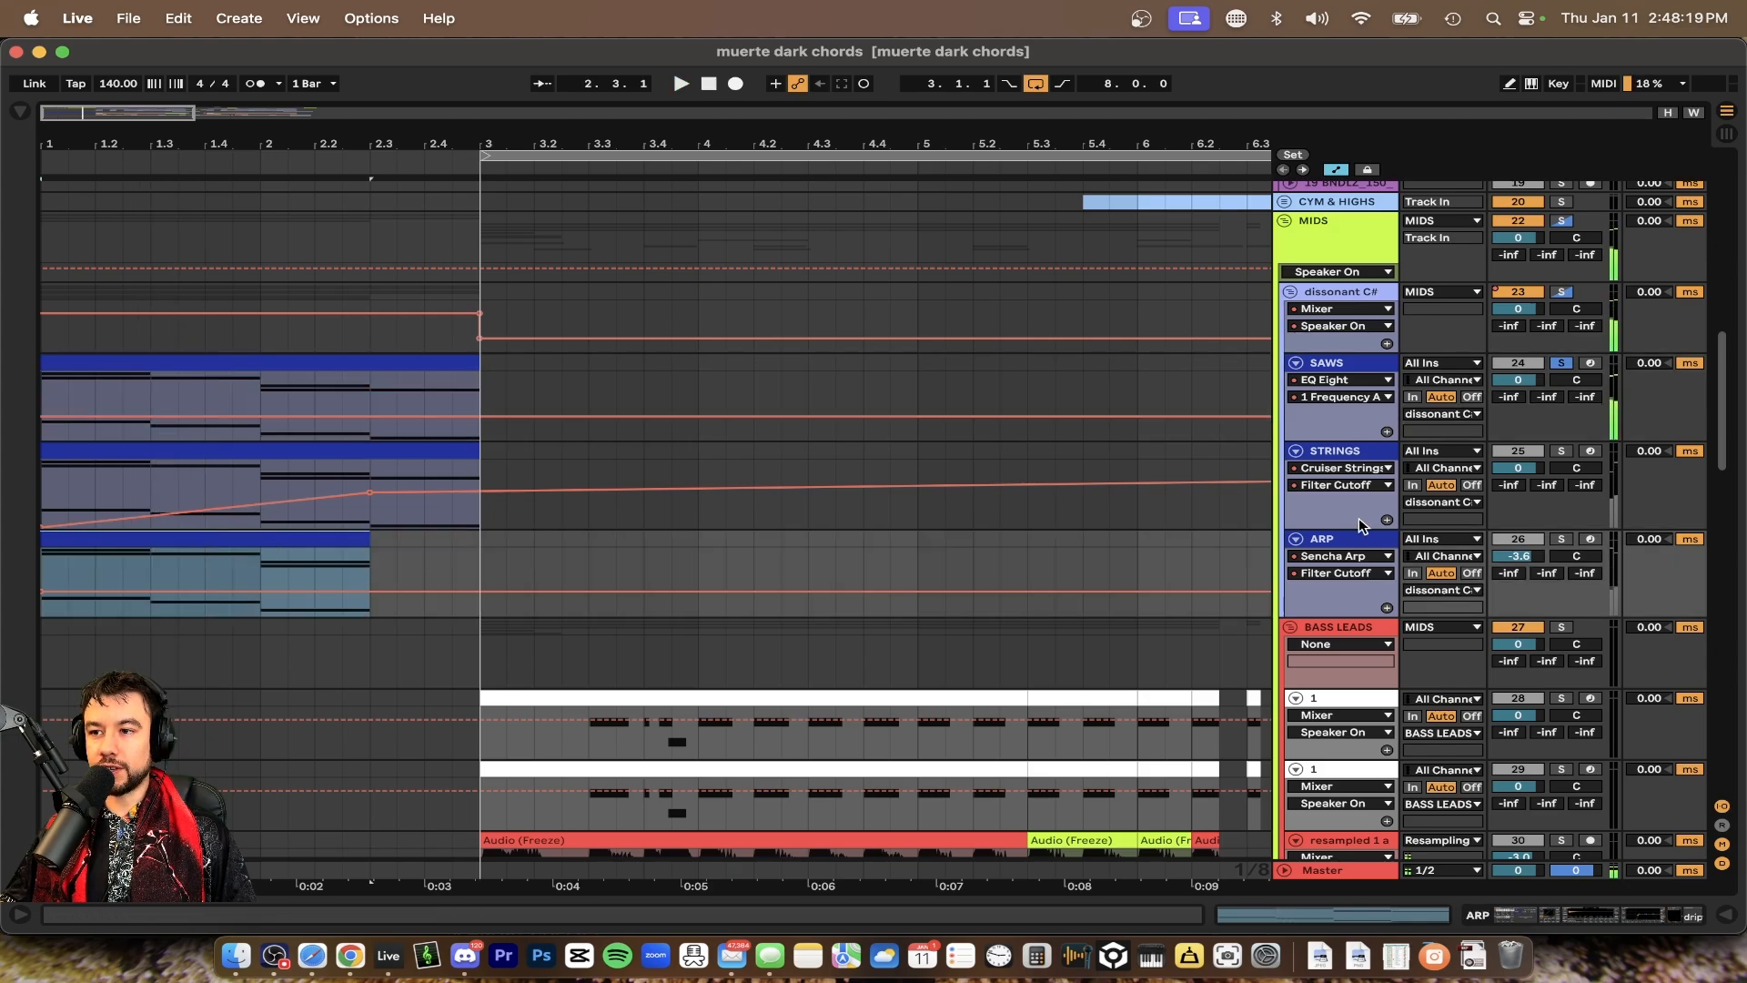
click(1562, 538)
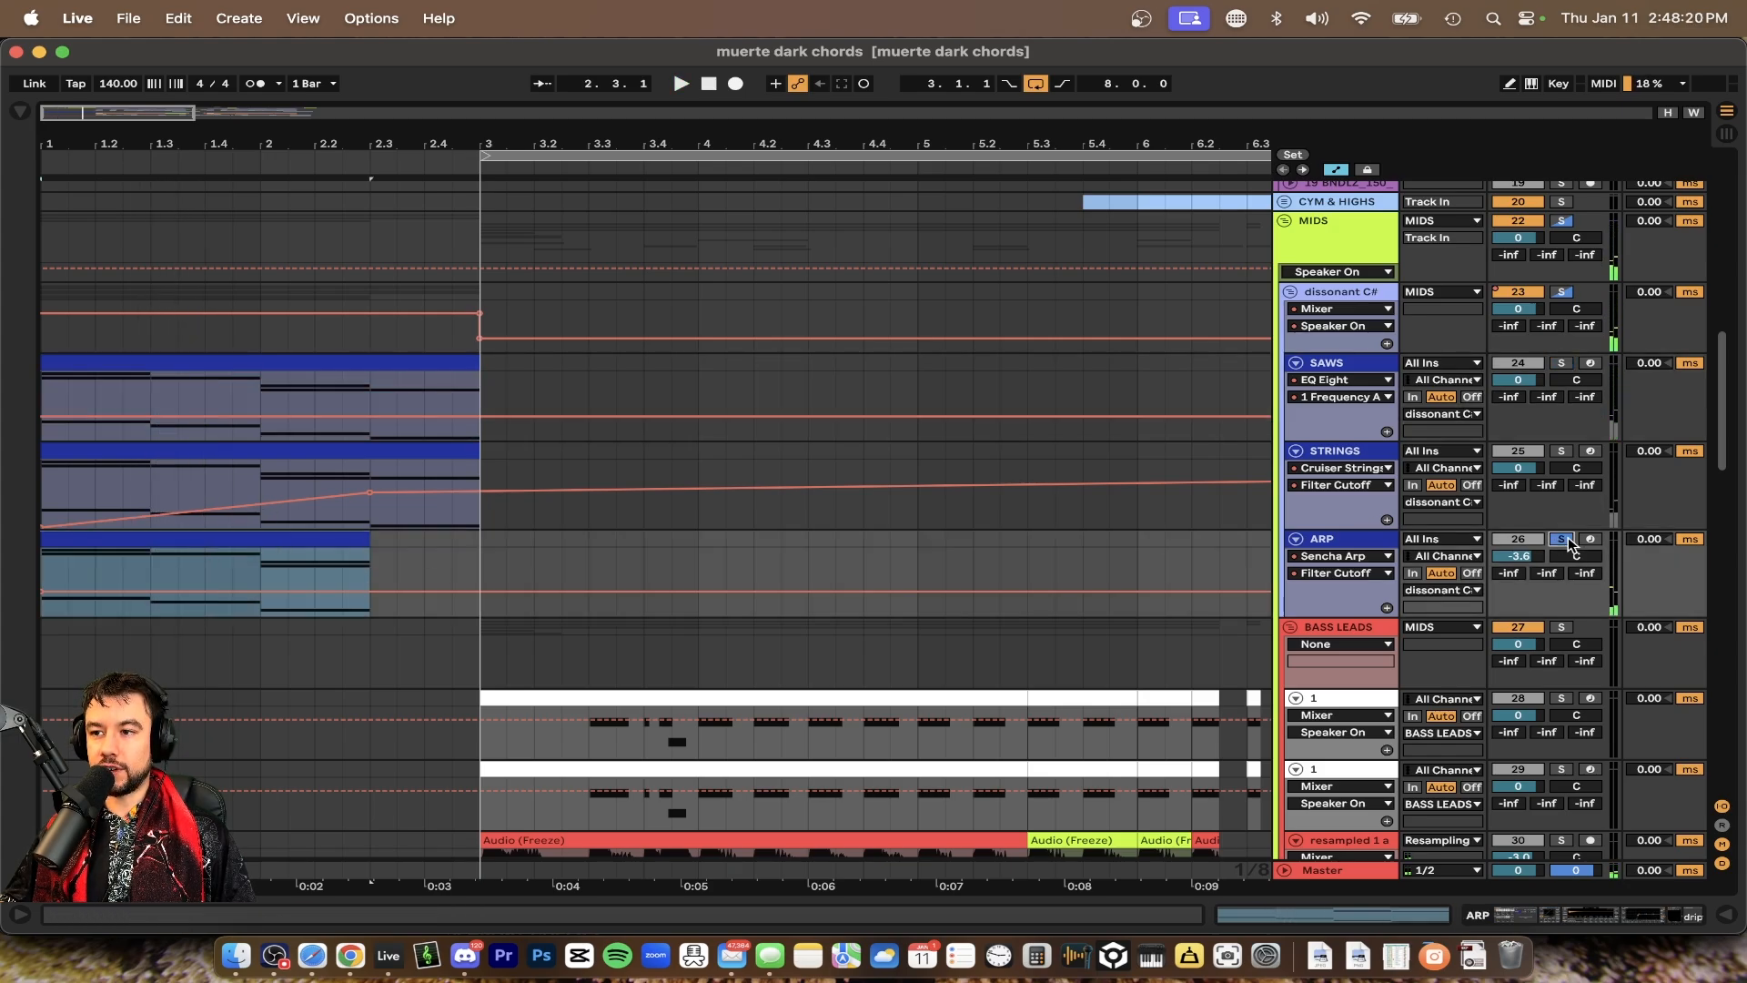
double_click(1341, 540)
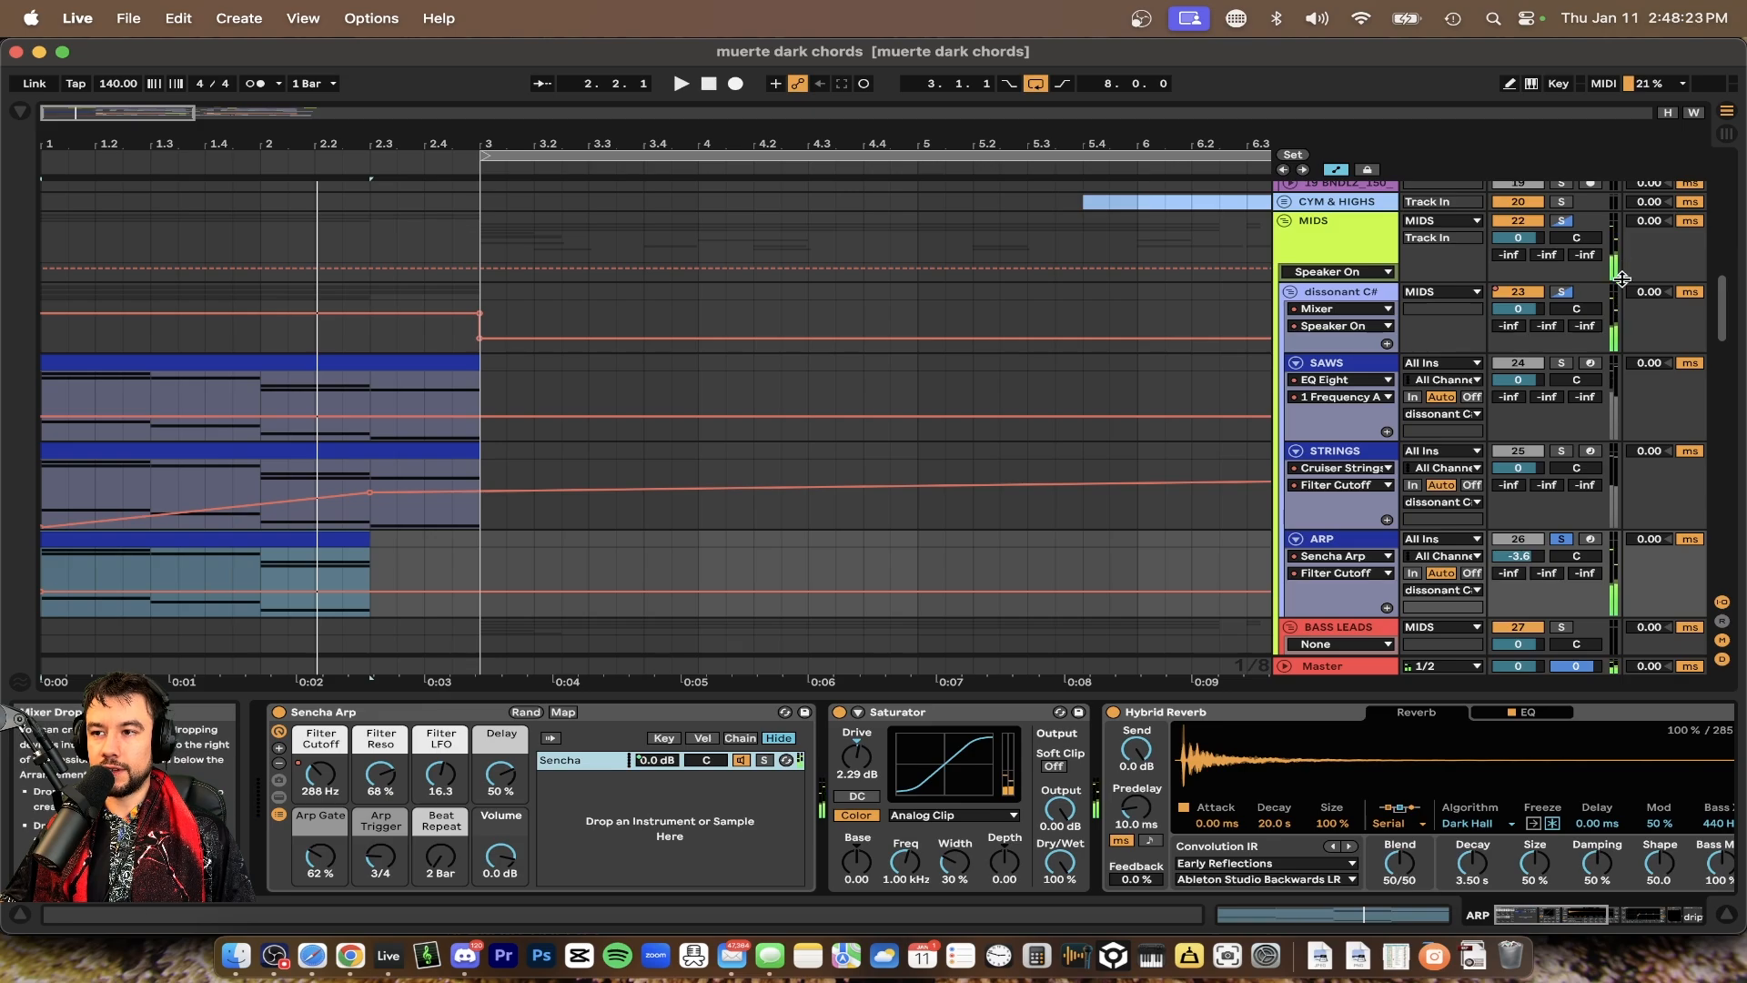
Solo the SAWS track again and open its chord clip in the MIDI note editor
click(1561, 363)
click(69, 364)
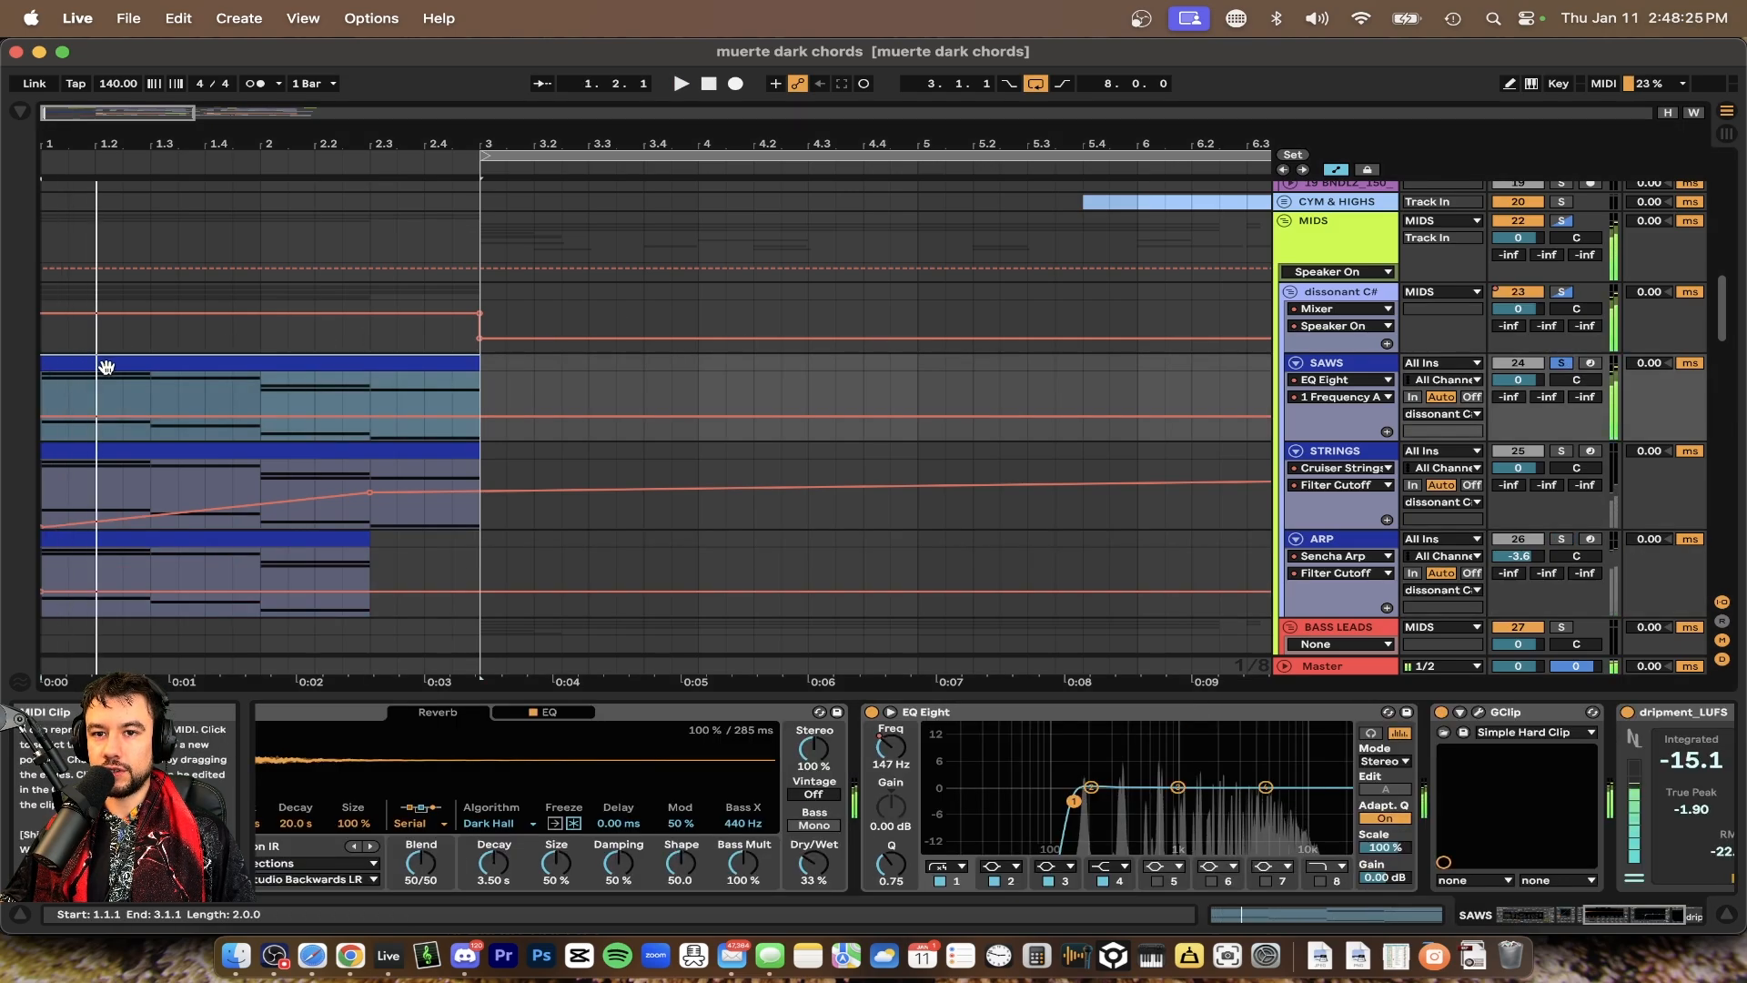
double_click(230, 364)
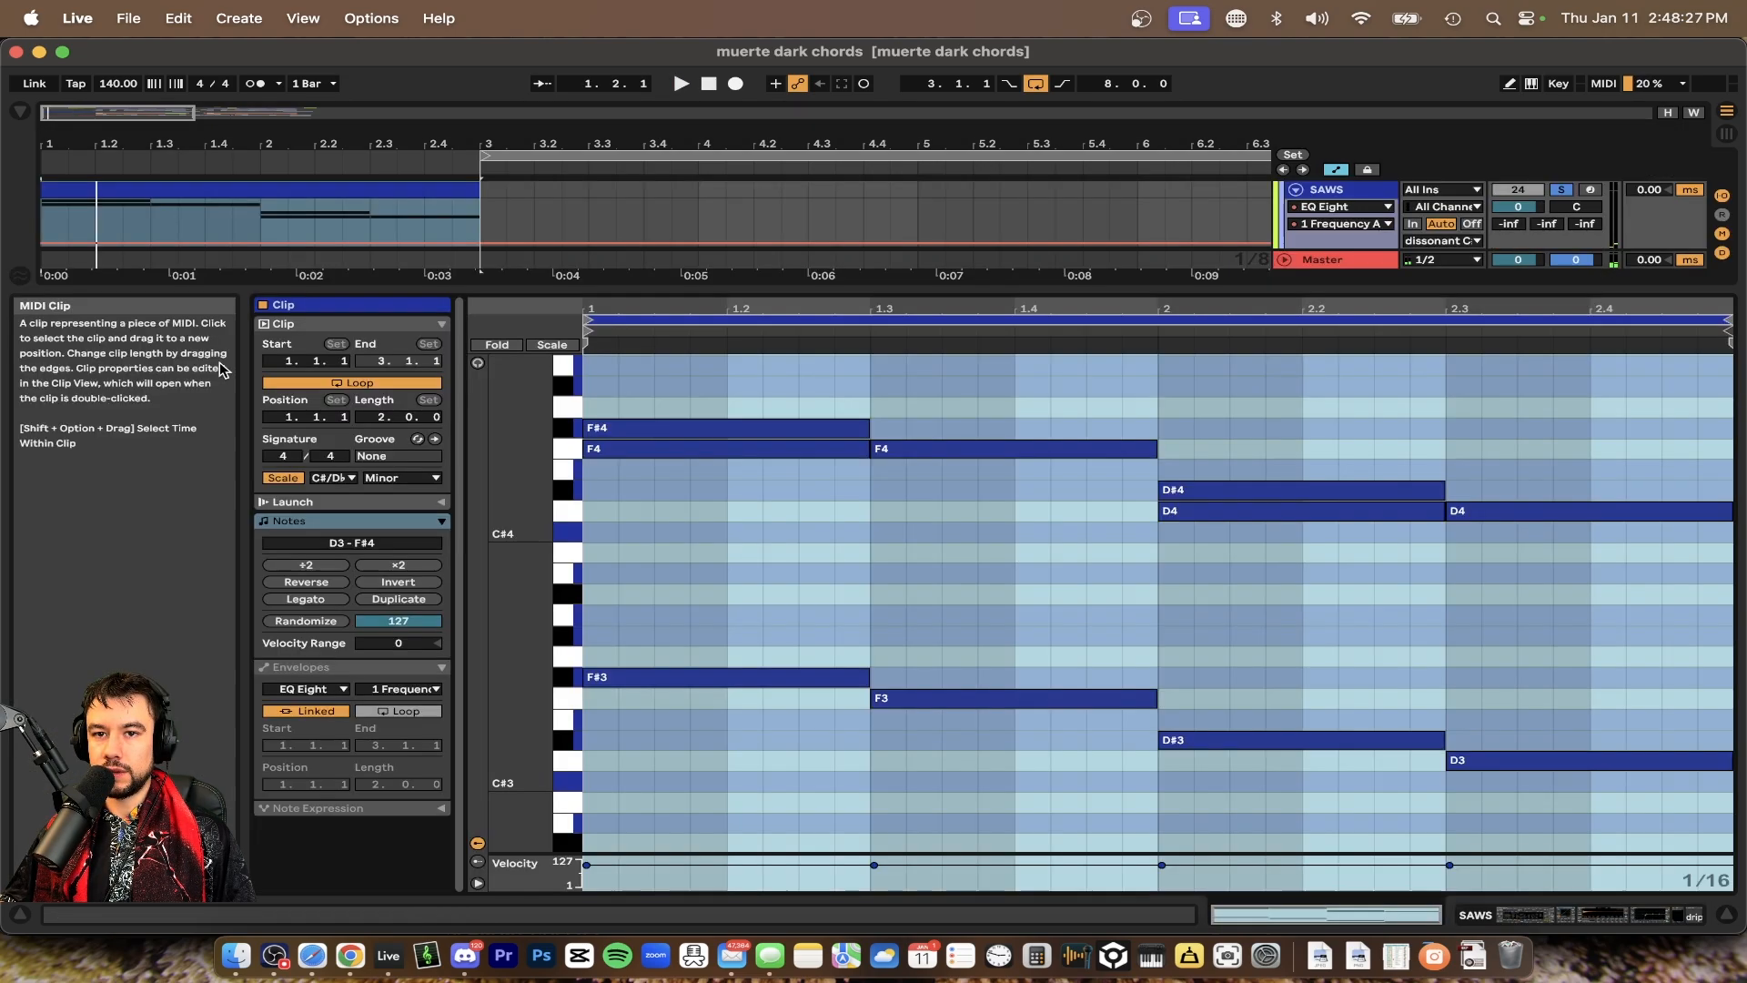
Review the SAWS chord notes and browse the track's device chain
click(755, 542)
scroll(753, 577, up, 1)
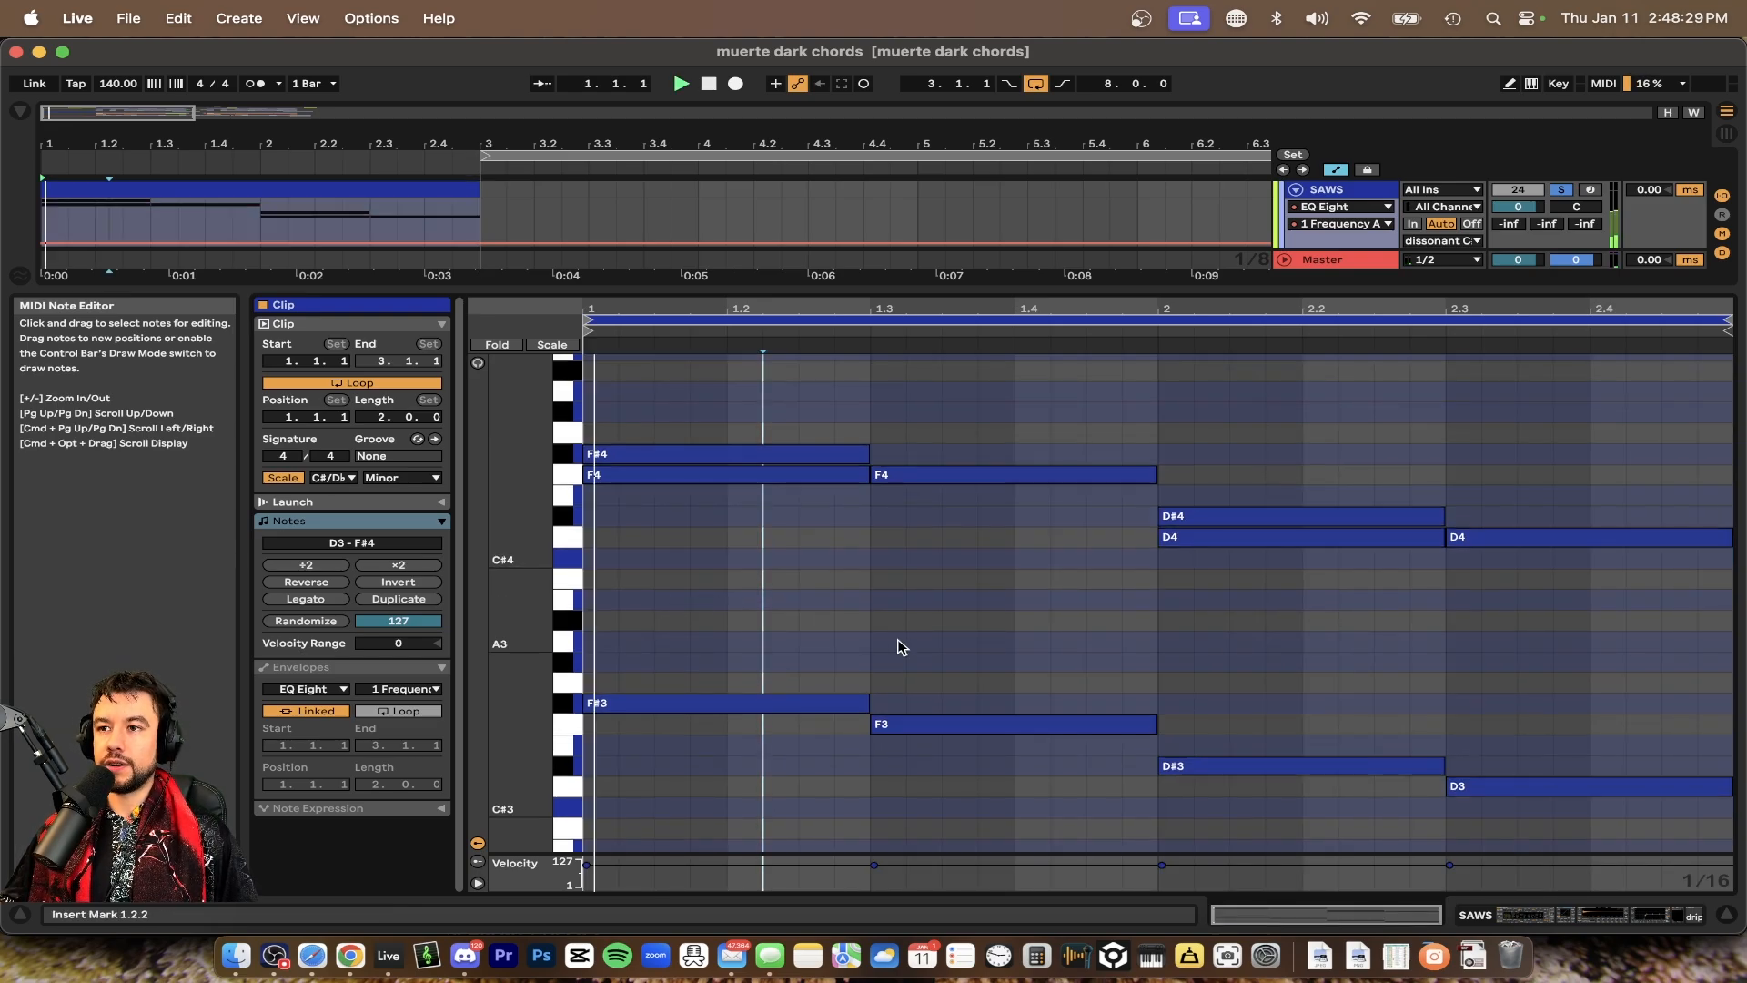
double_click(1326, 190)
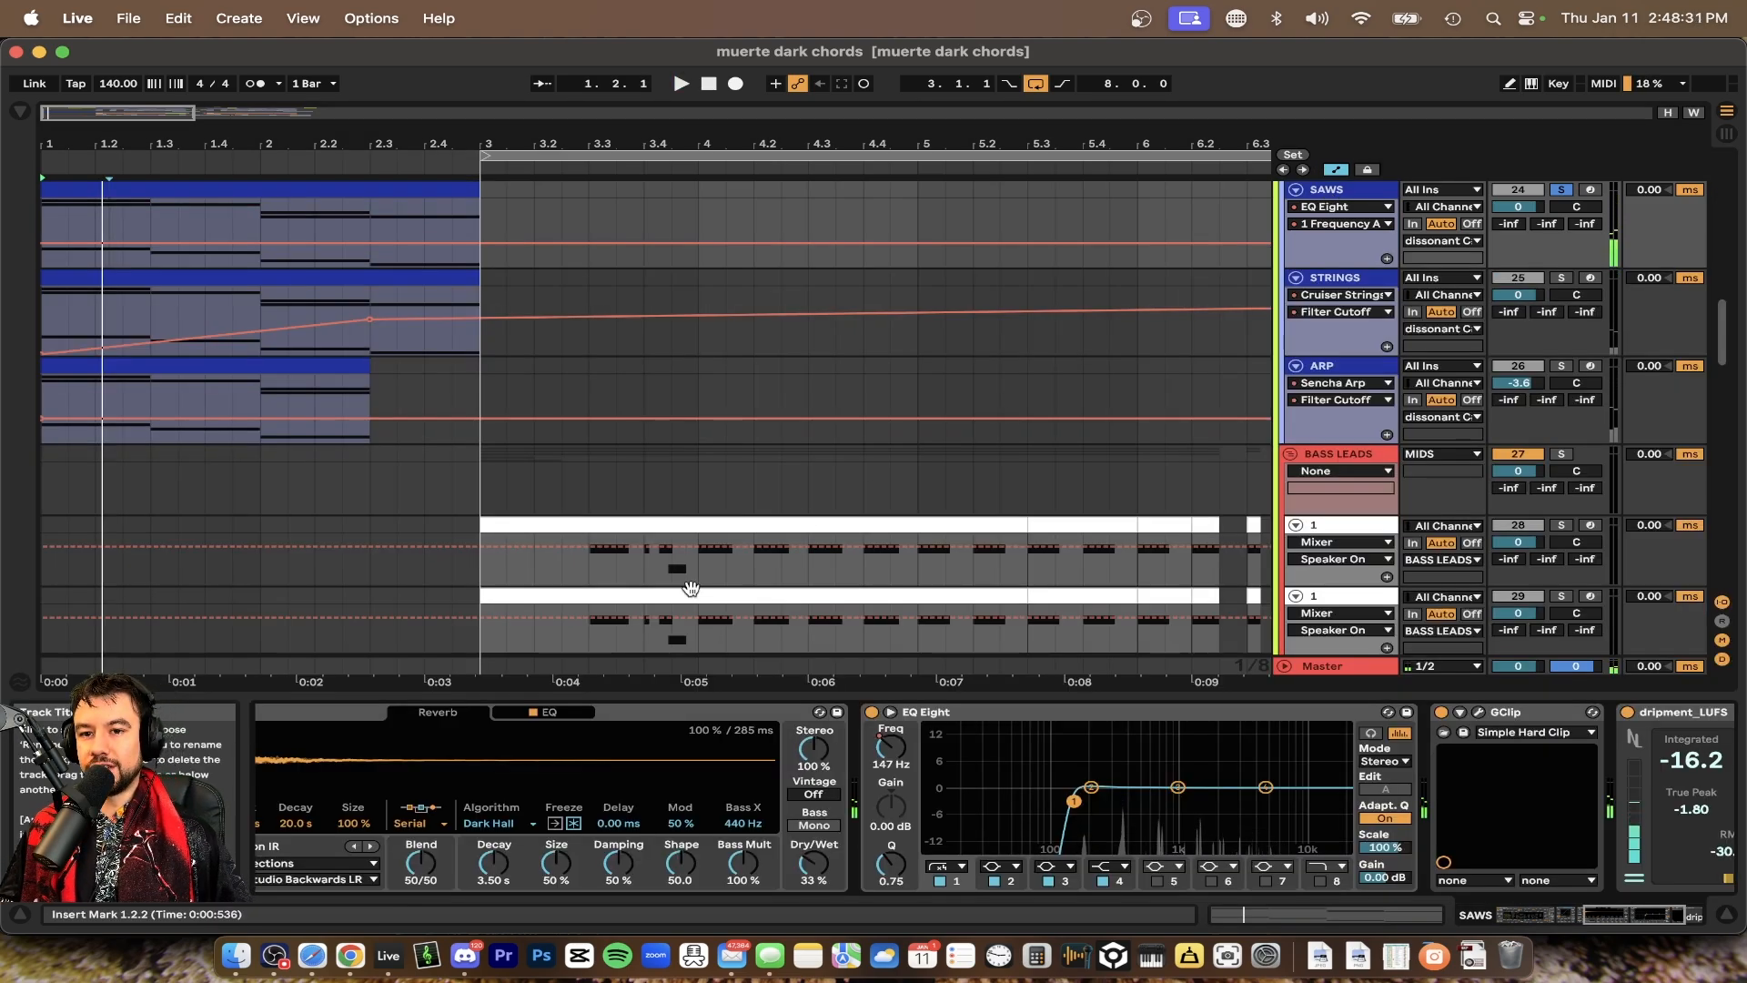
scroll(538, 836, left, 4)
scroll(537, 837, left, 5)
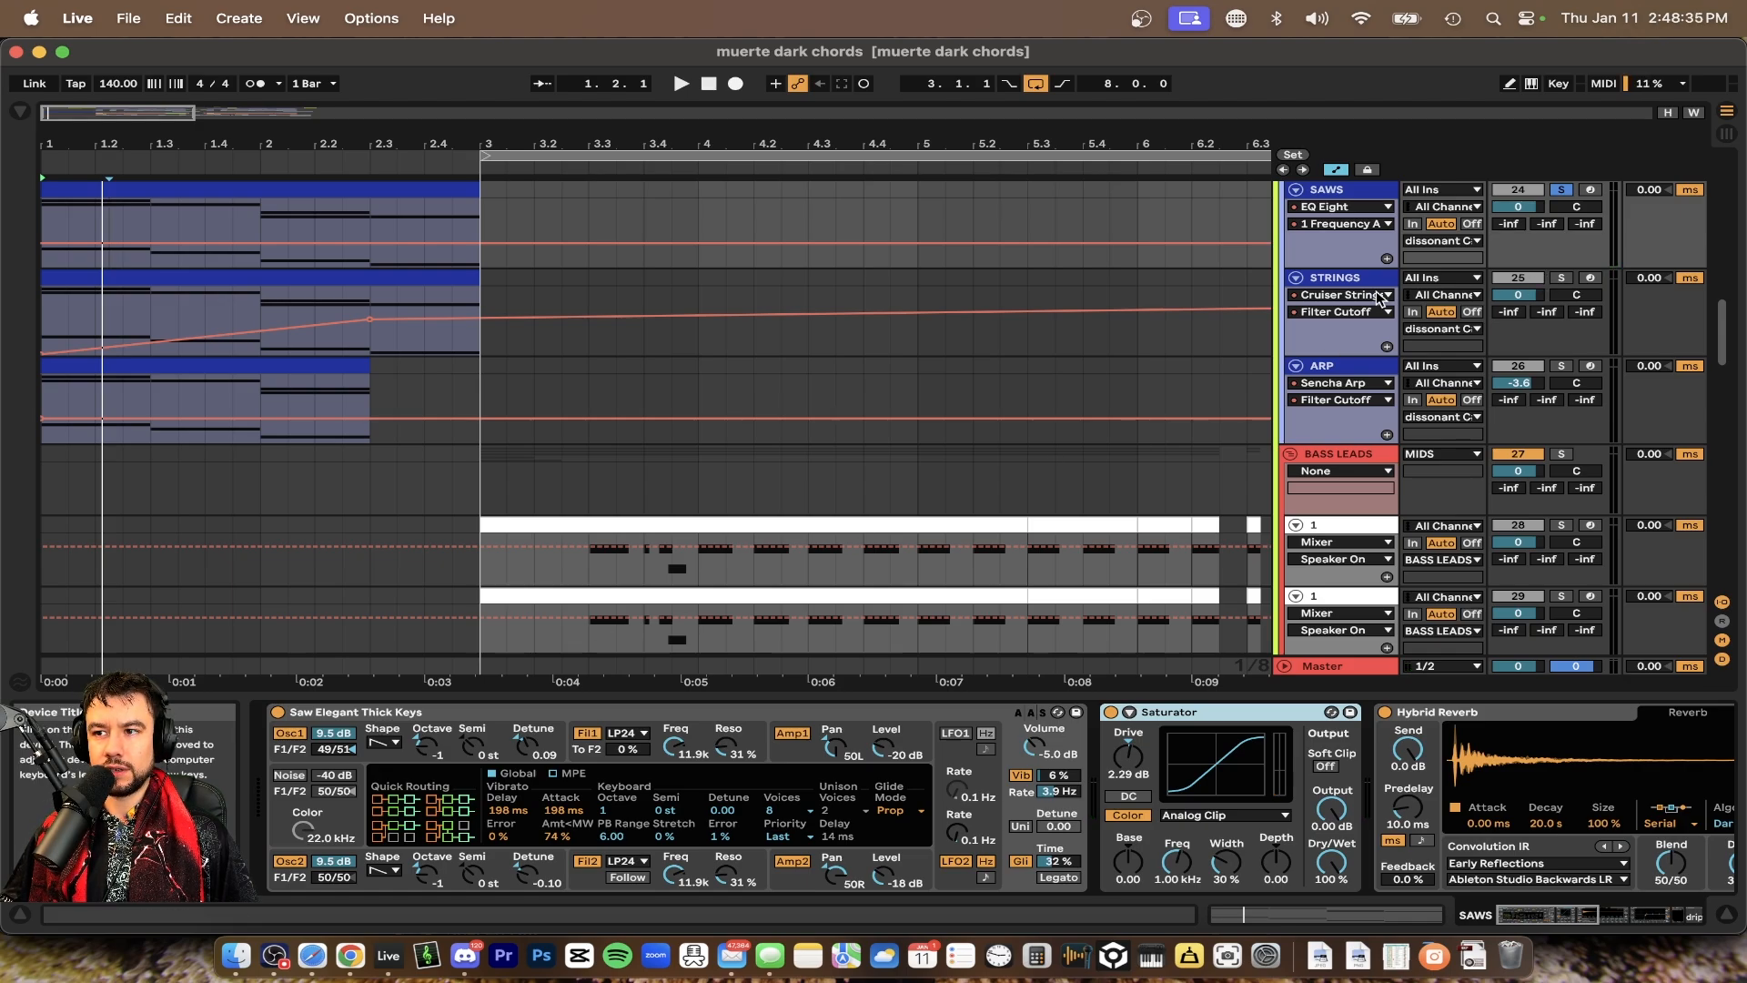
Browse the device chains of the STRINGS and ARP tracks
click(1343, 280)
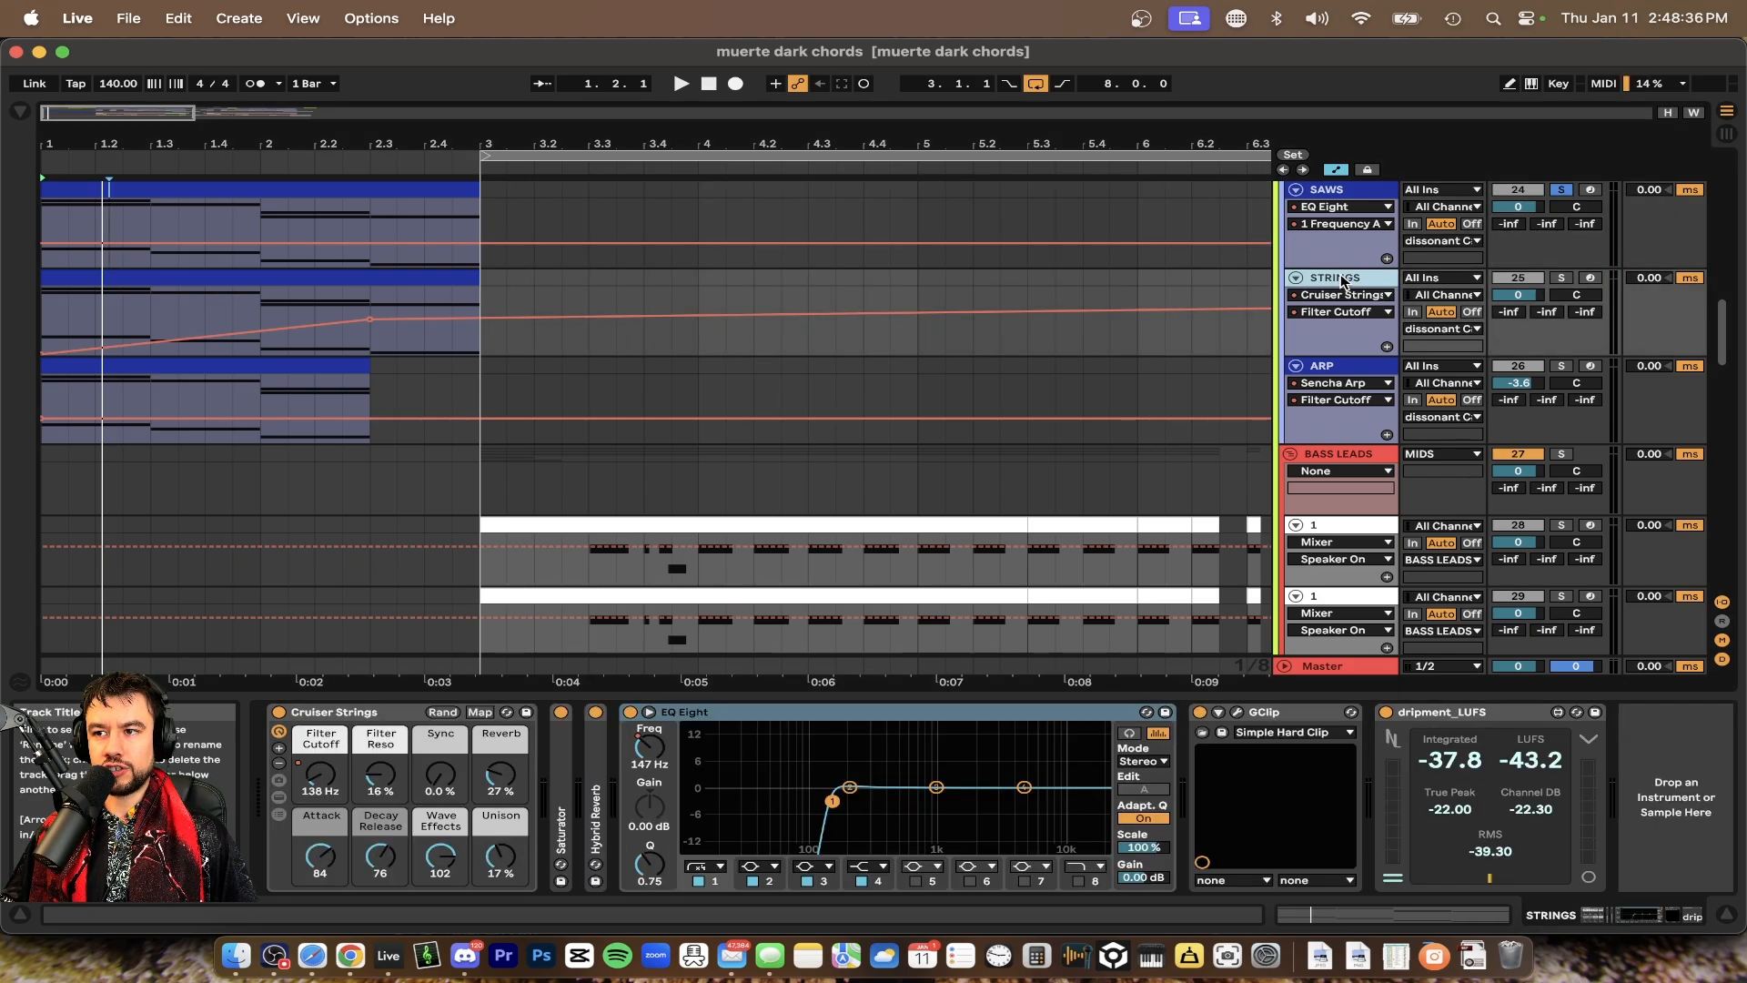
click(1339, 374)
click(391, 712)
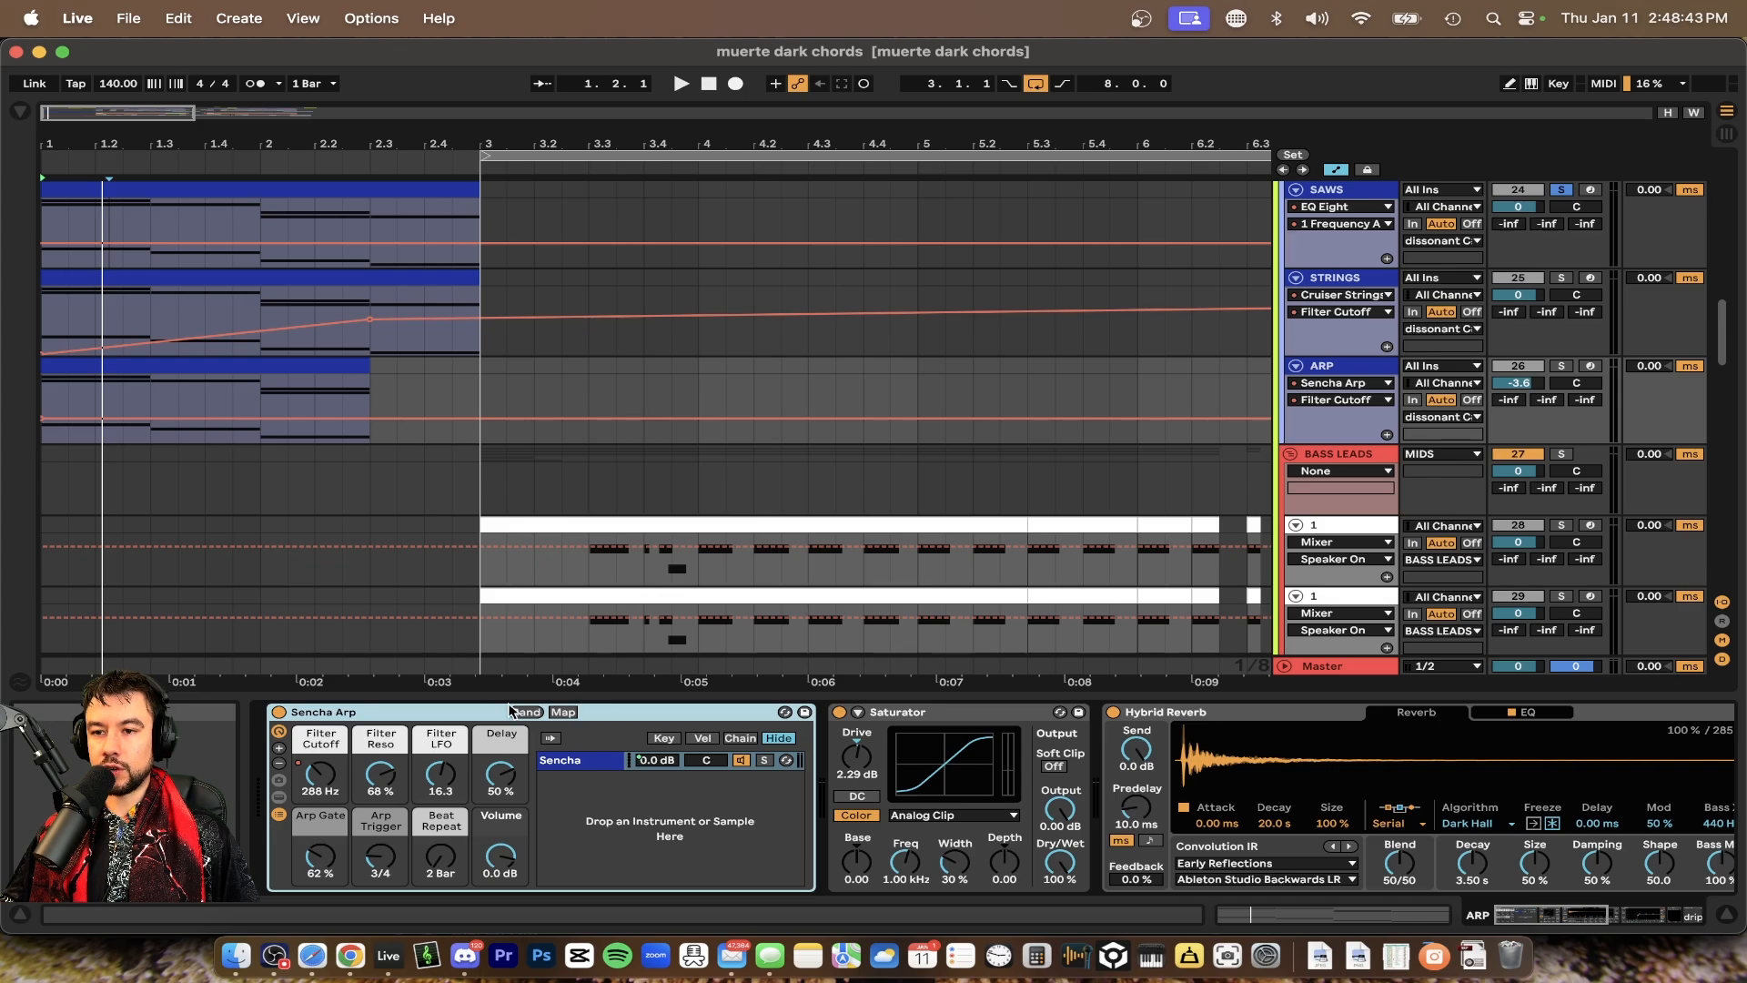
scroll(870, 842, right, 6)
scroll(871, 842, left, 2)
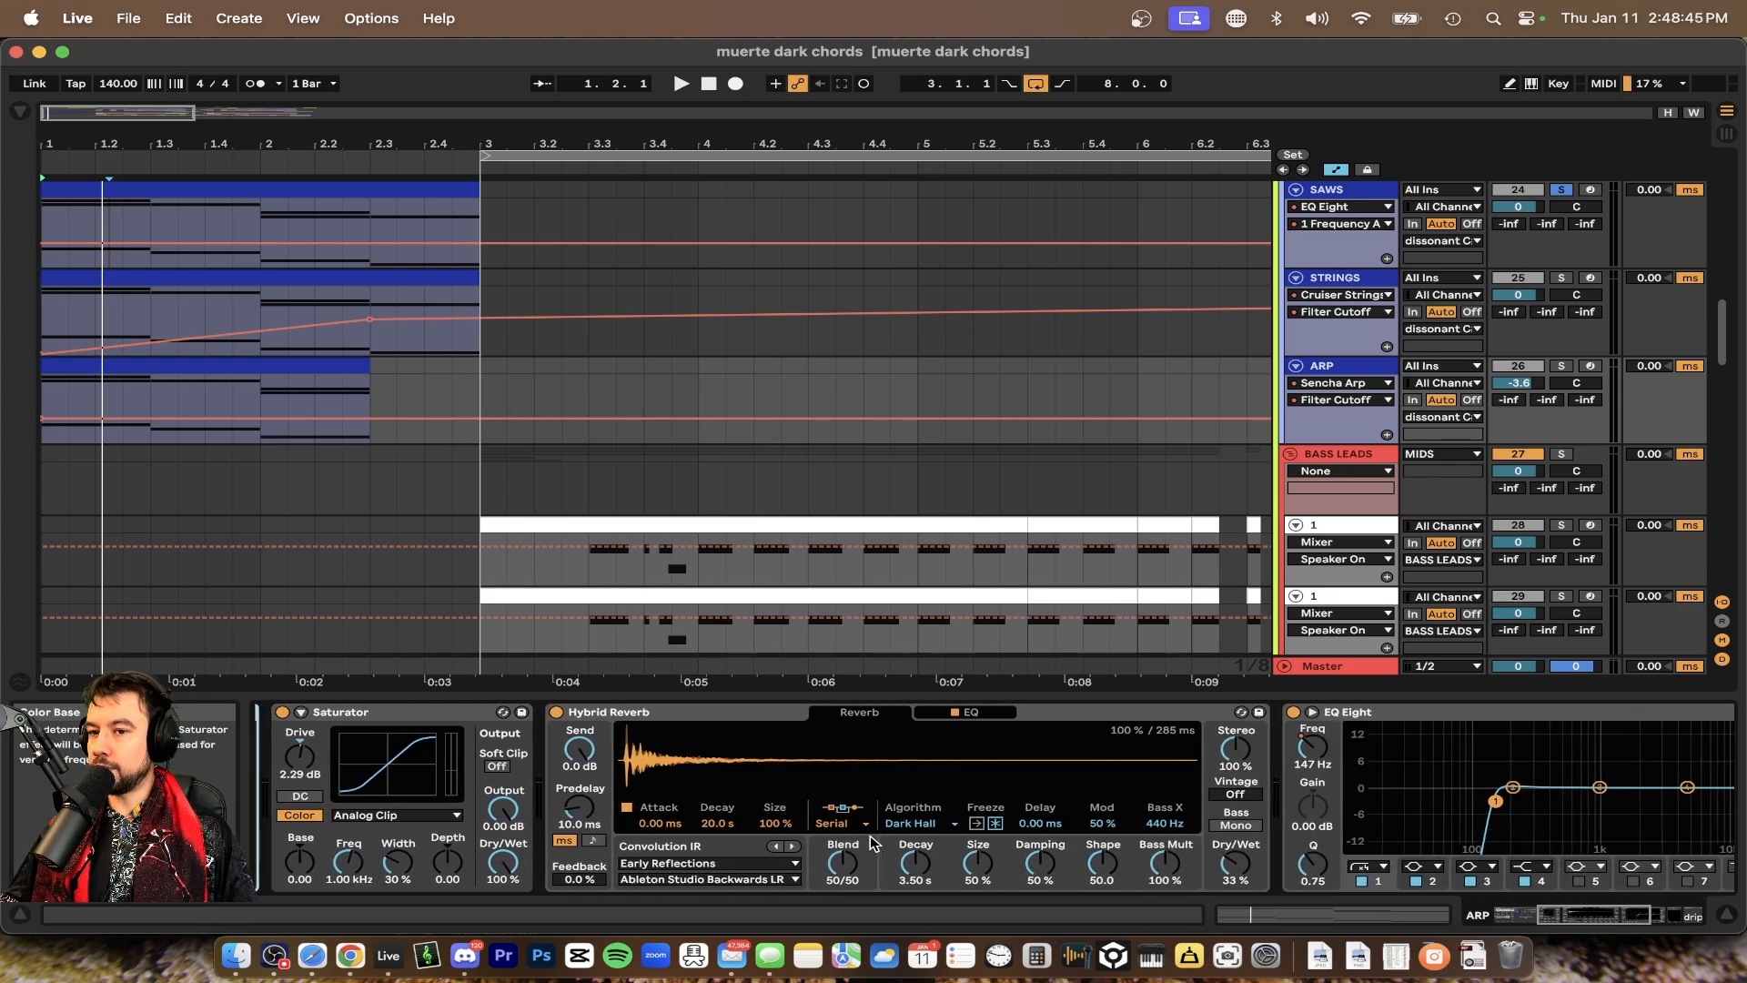
scroll(794, 809, right, 10)
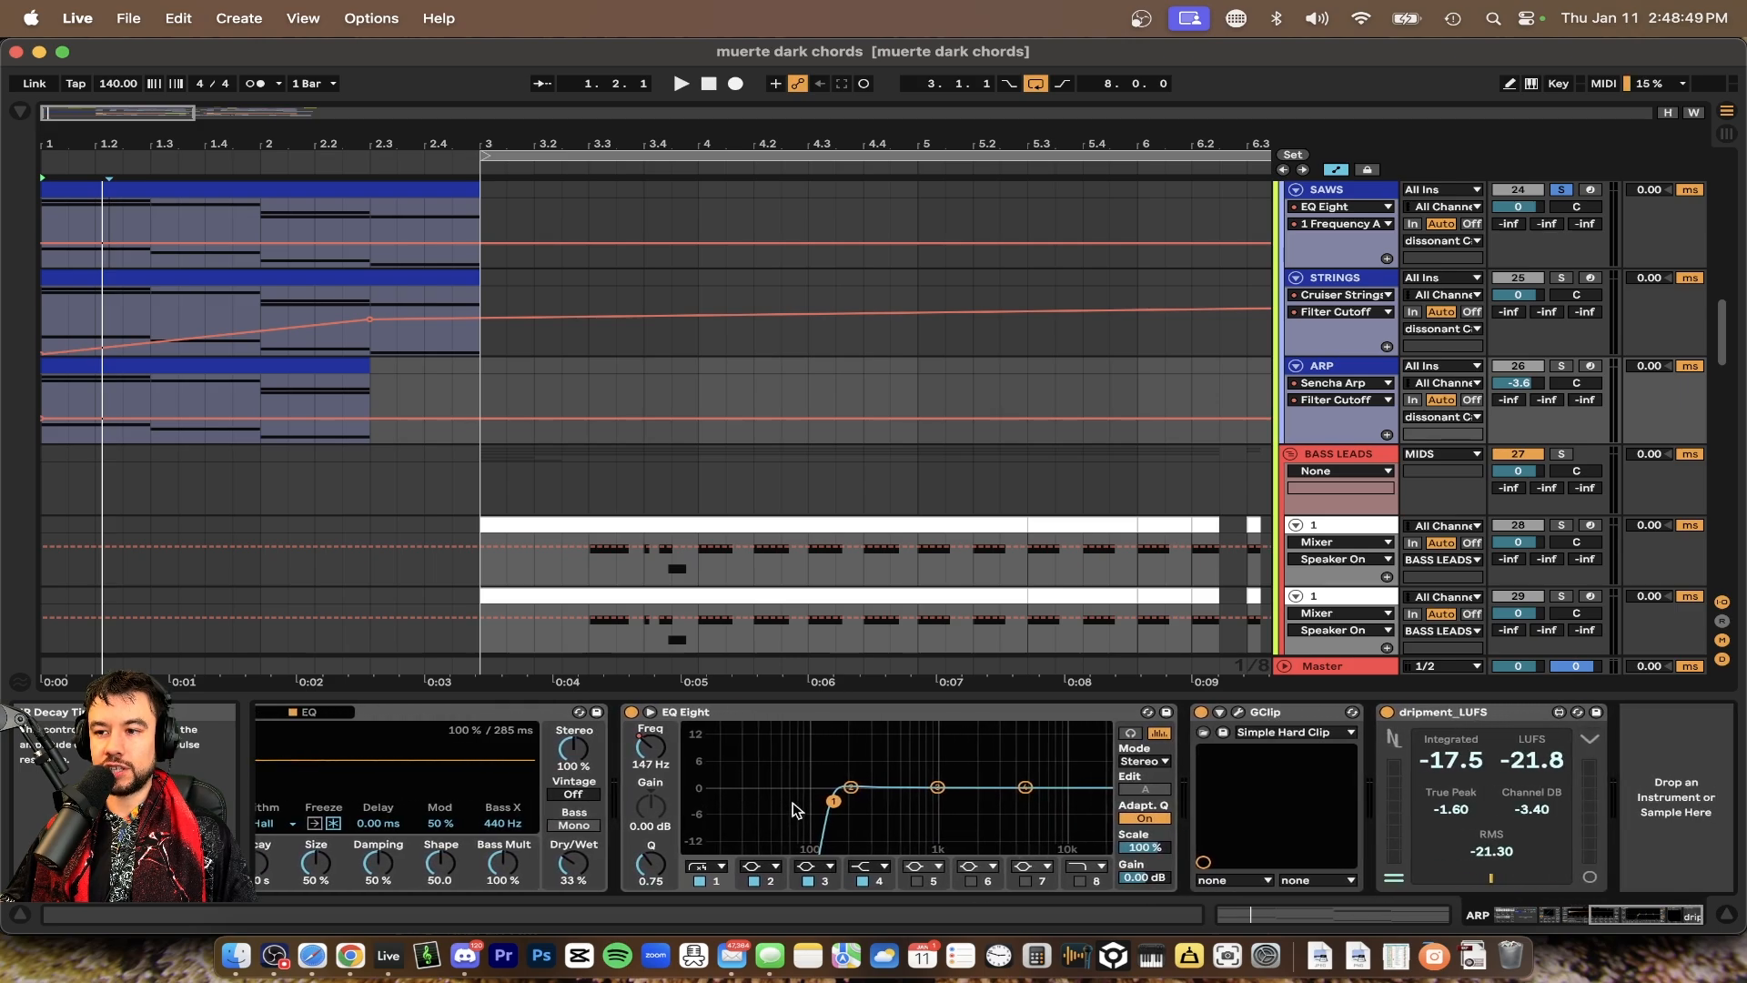
scroll(795, 808, left, 15)
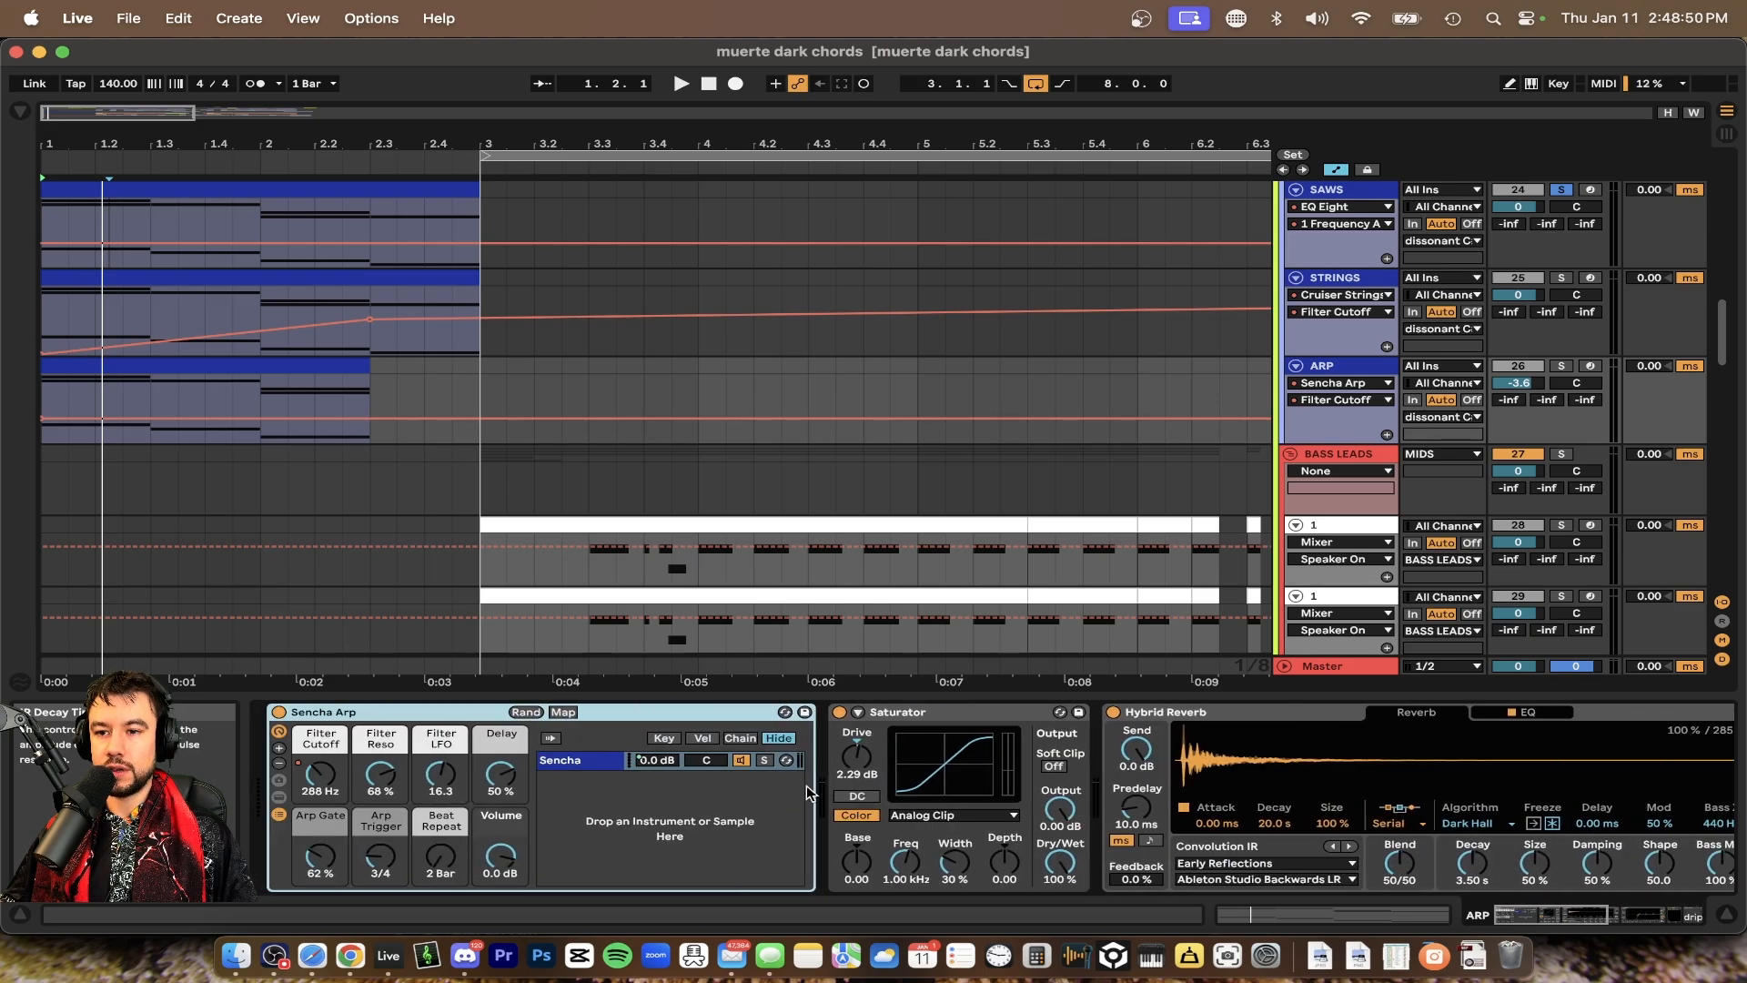
Open the SAWS chord clip in a shorter note editor panel beneath the arrangement
click(1335, 188)
key(alt+super+l)
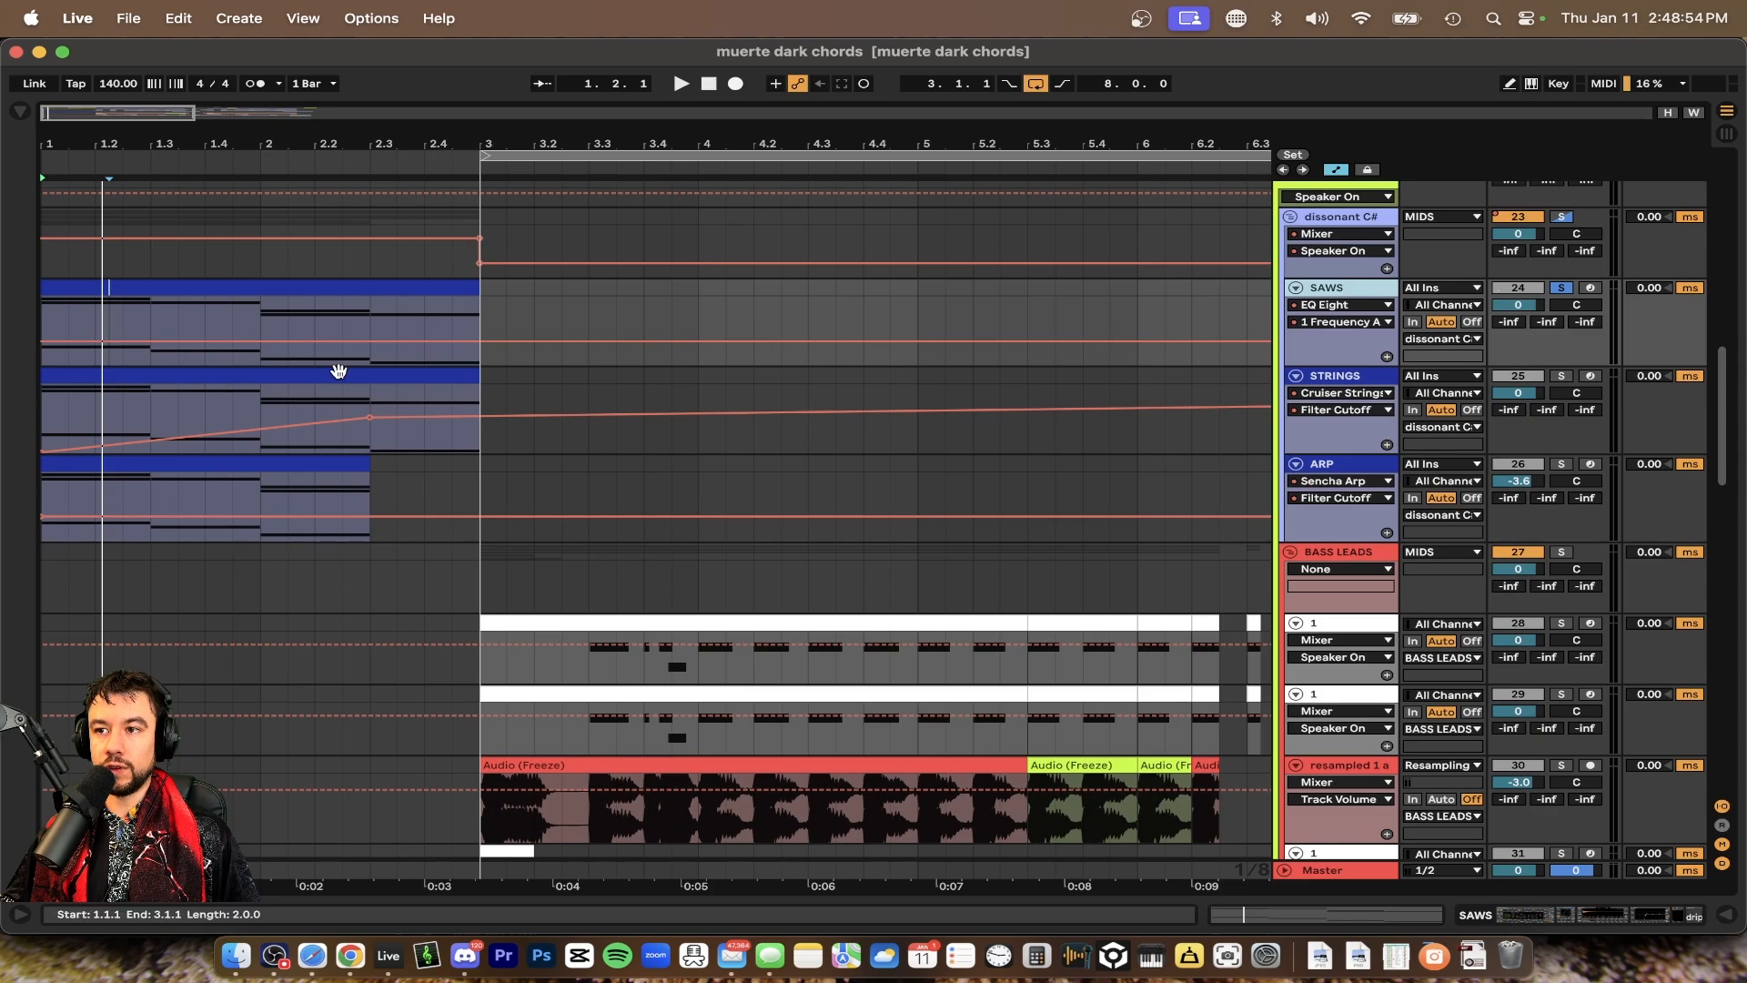
scroll(145, 372, up, 5)
double_click(94, 426)
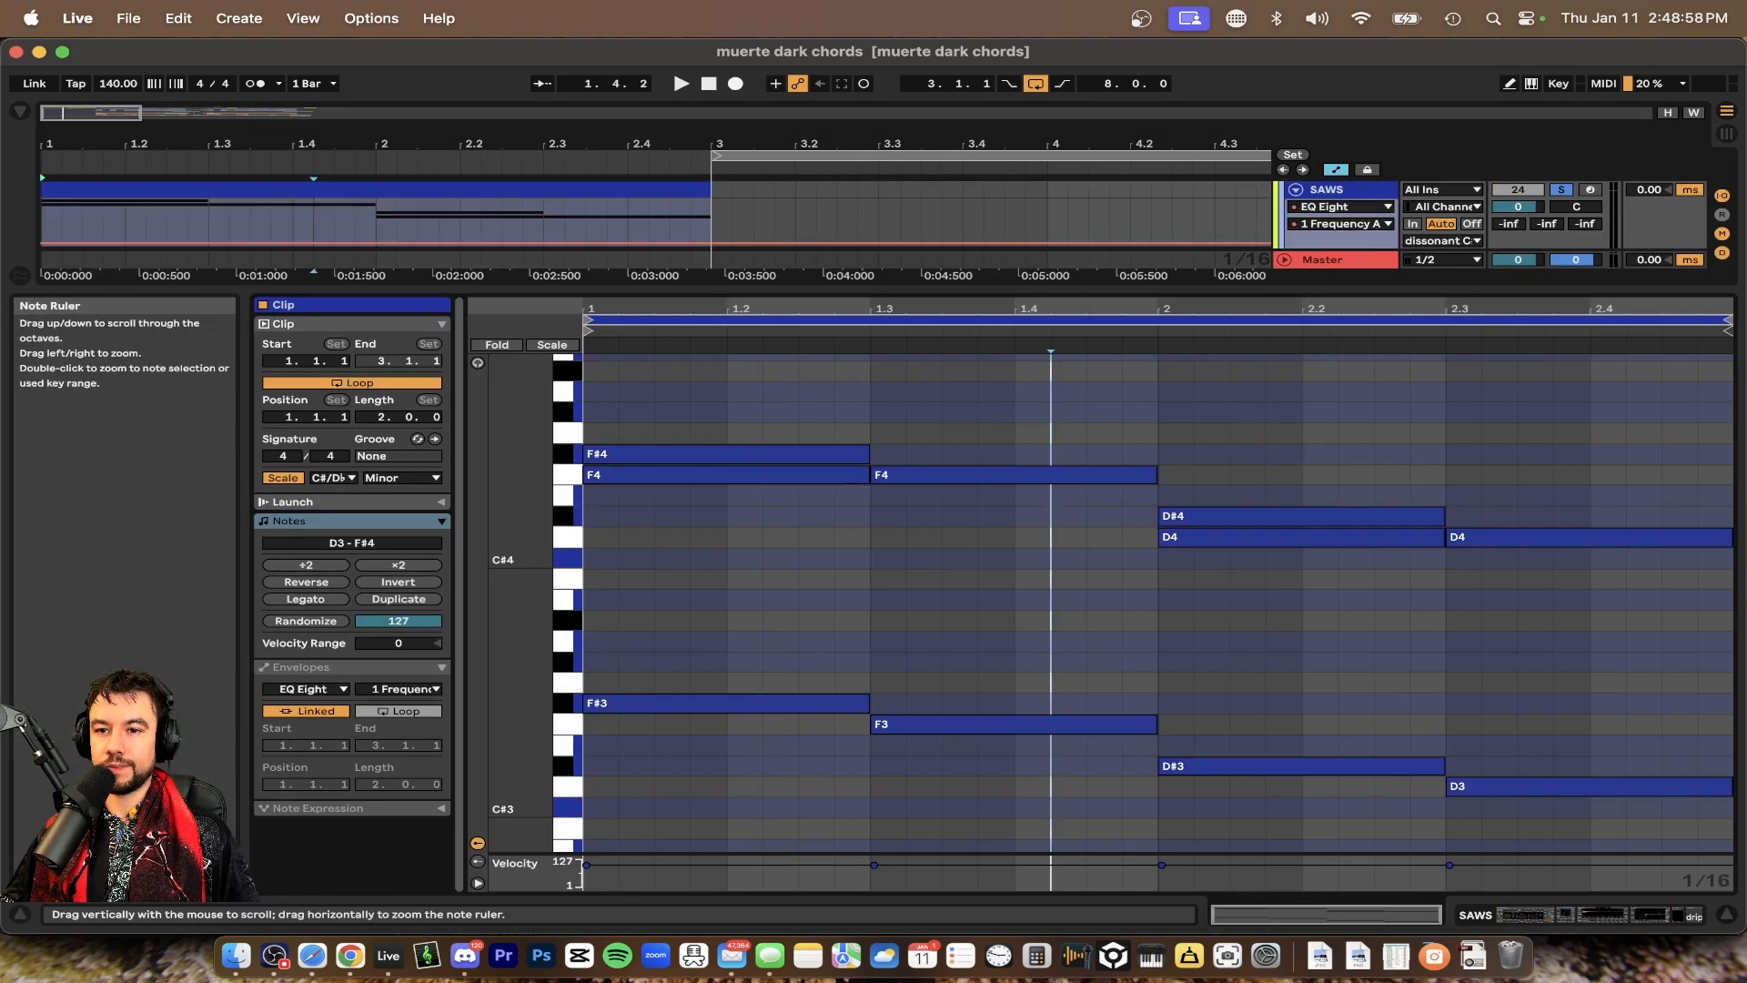
mouse_move(526, 623)
mouse_down()
mouse_move(469, 623)
mouse_move(501, 623)
mouse_up()
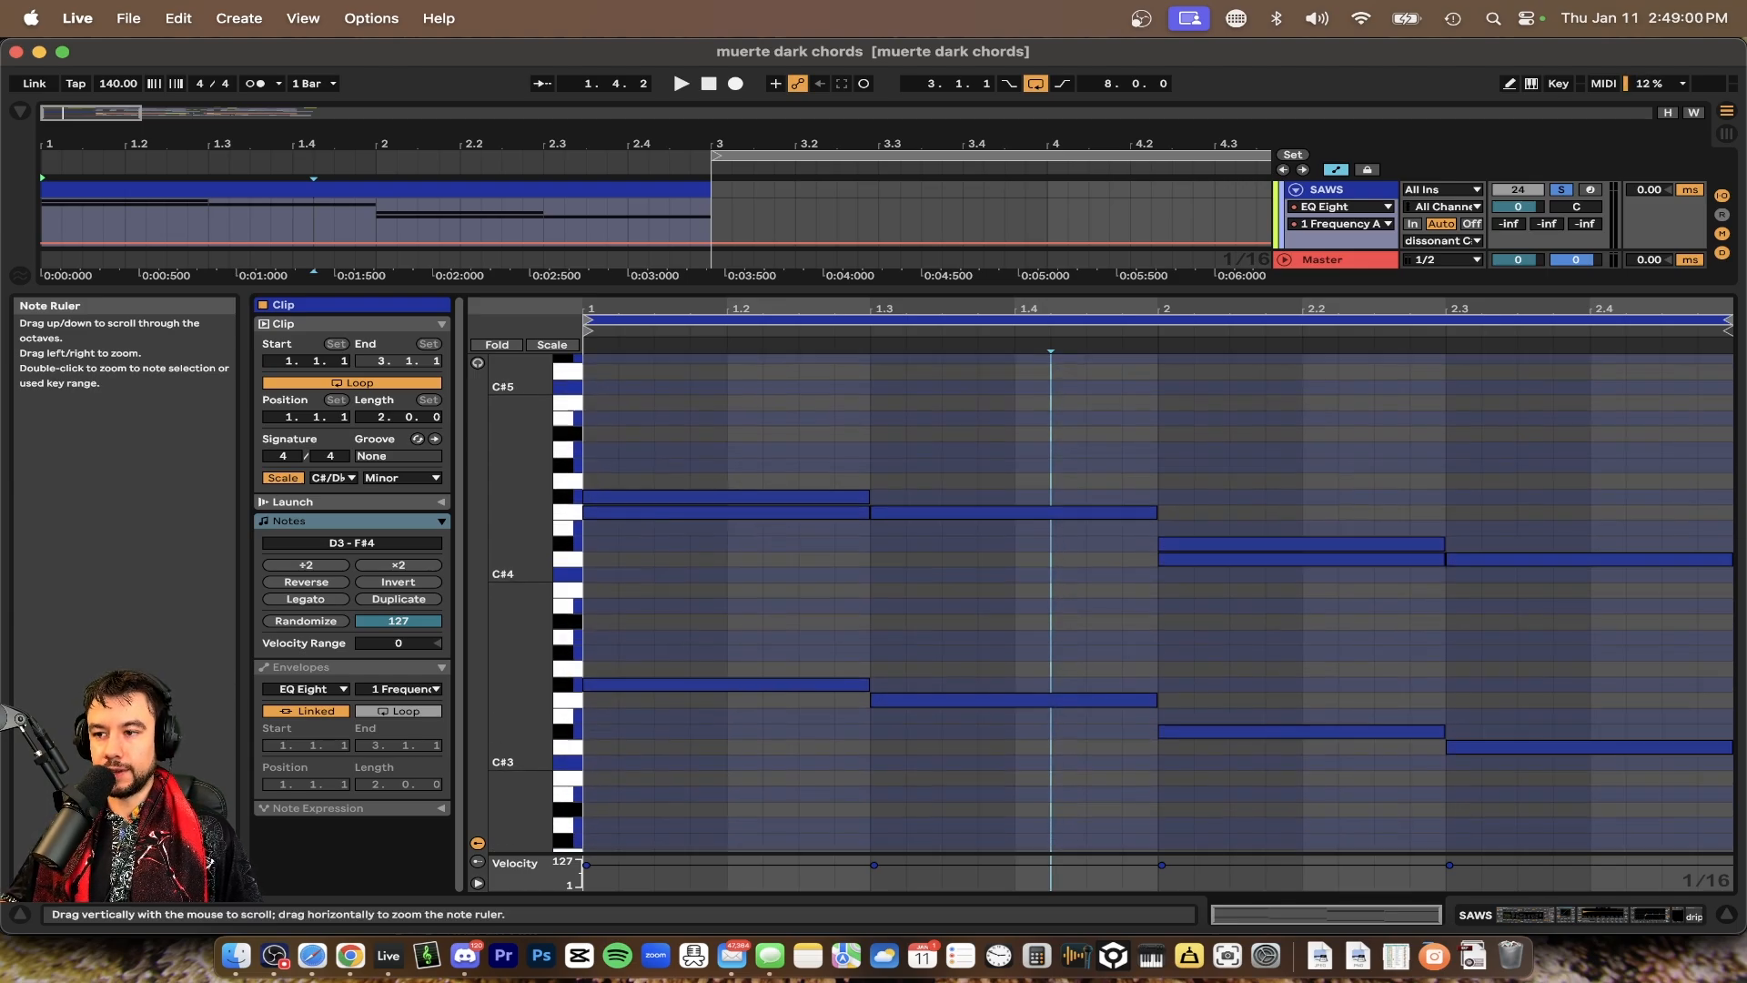
drag(483, 289, 522, 573)
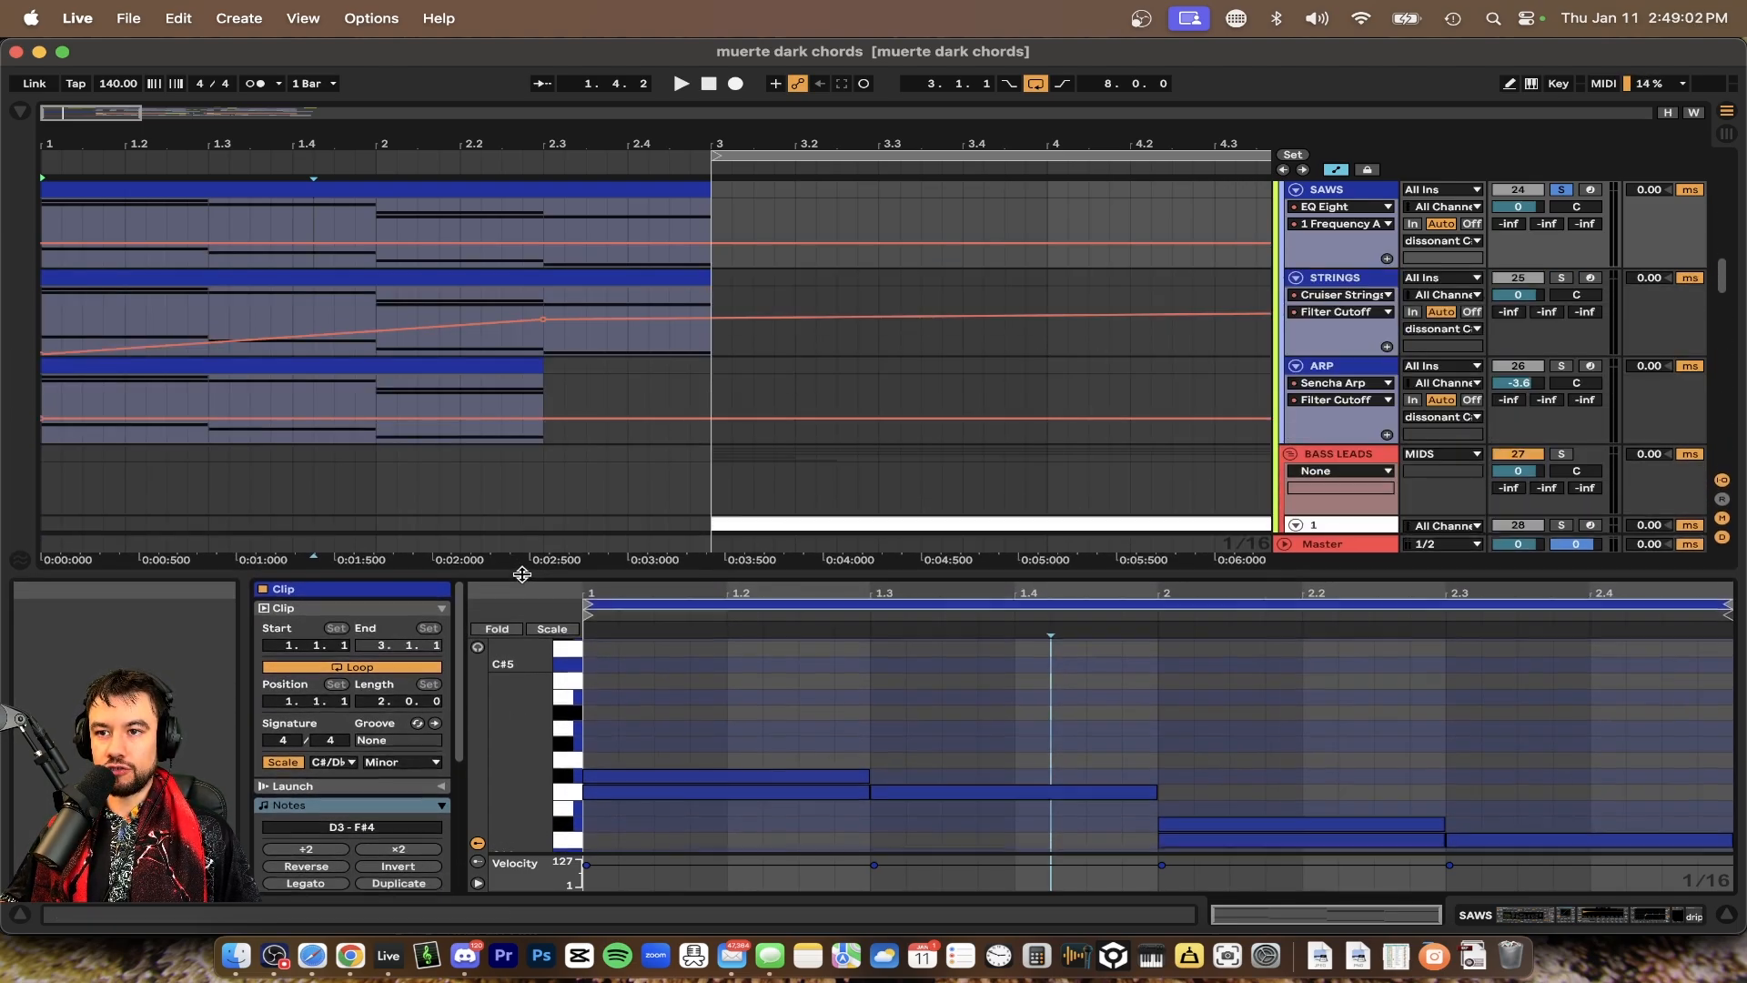
Play the chord section while viewing the chord tracks above the editor
scroll(838, 448, down, 8)
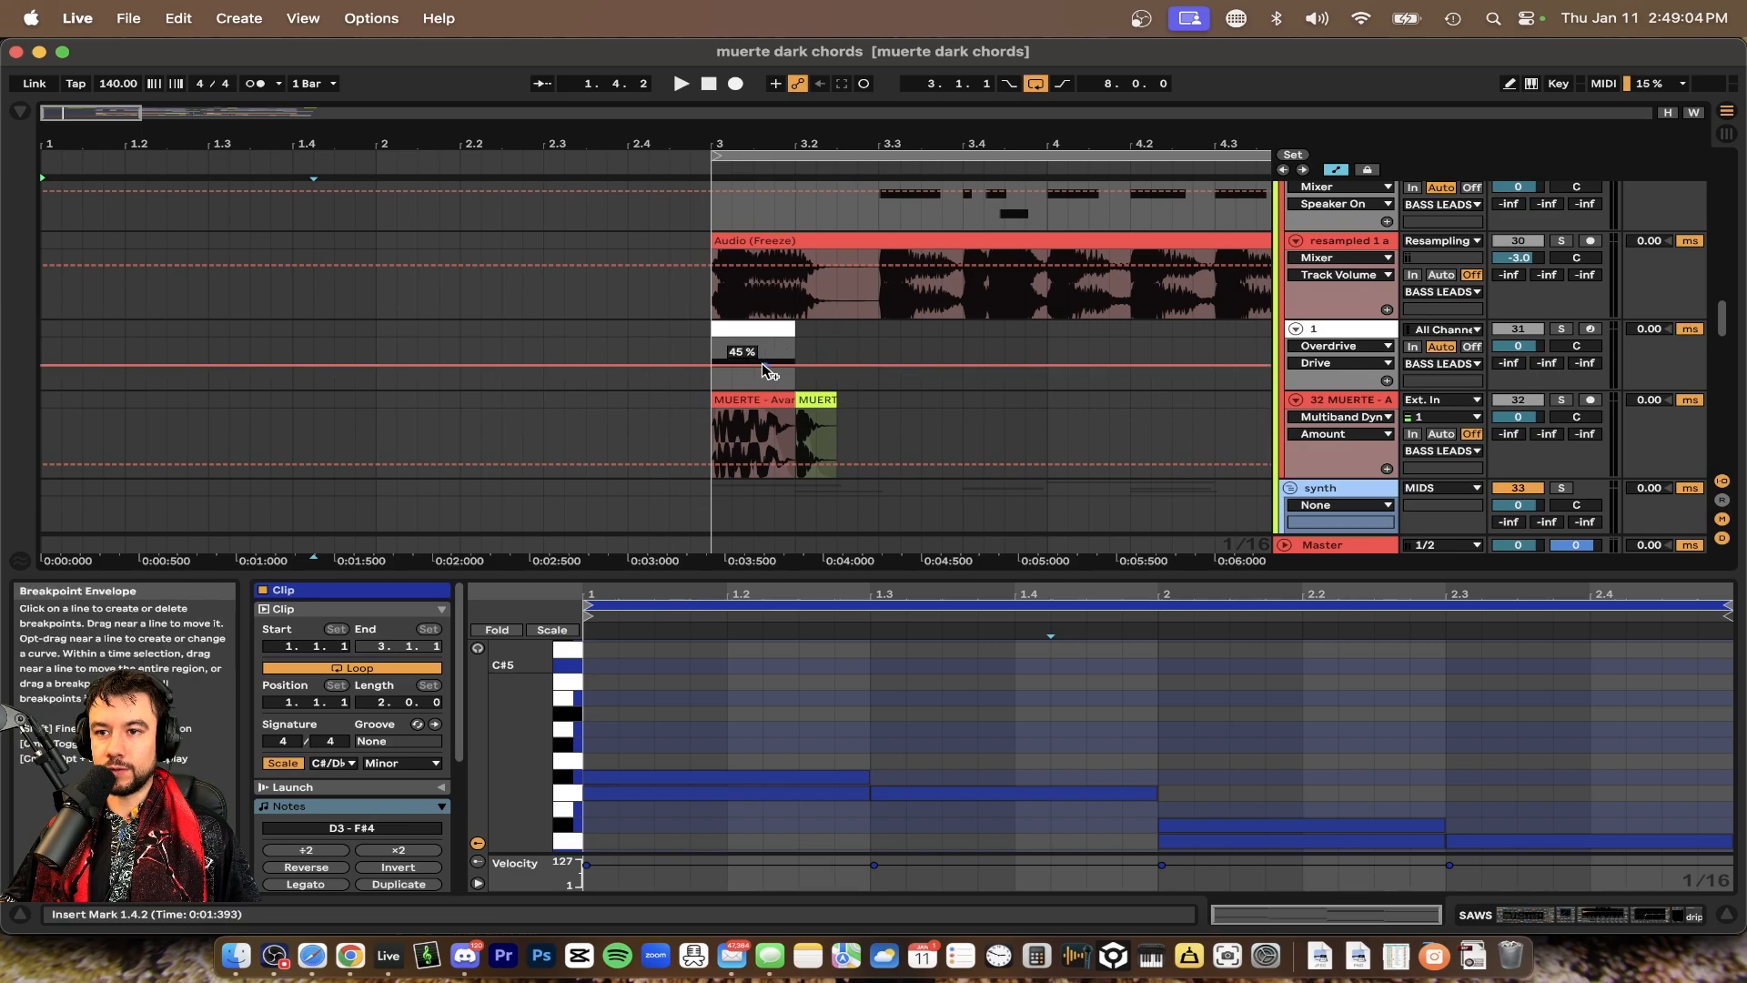
scroll(476, 363, up, 8)
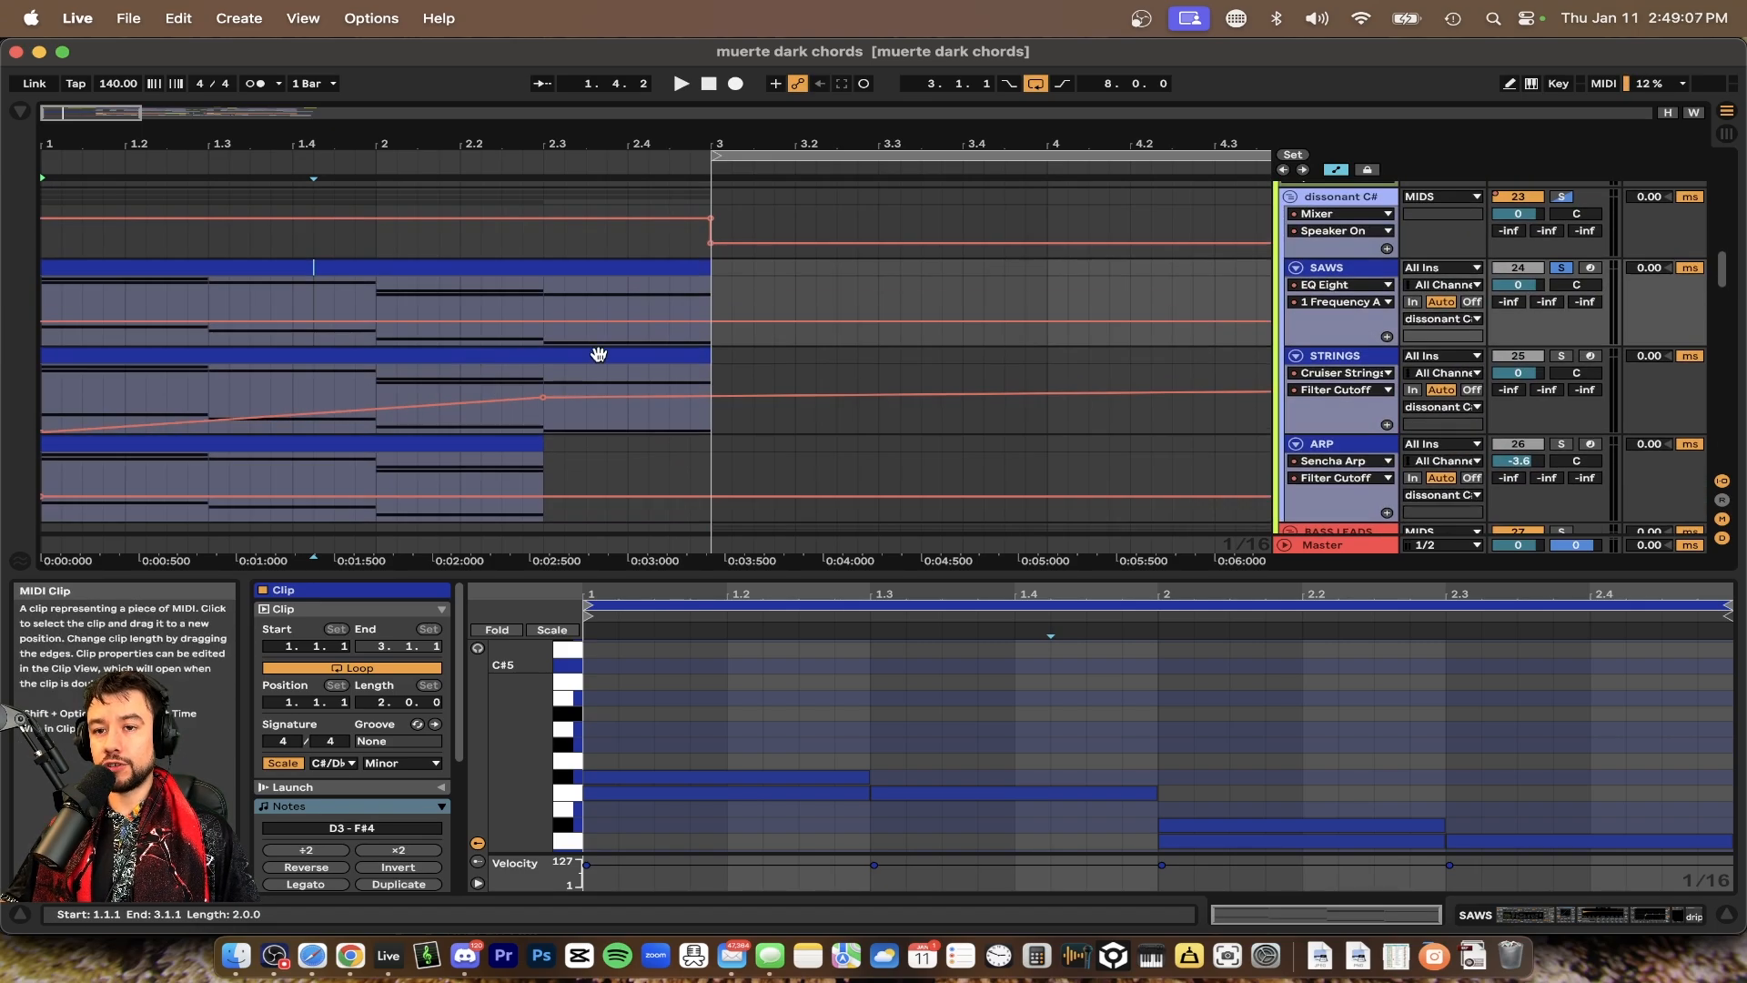
scroll(660, 357, down, 2)
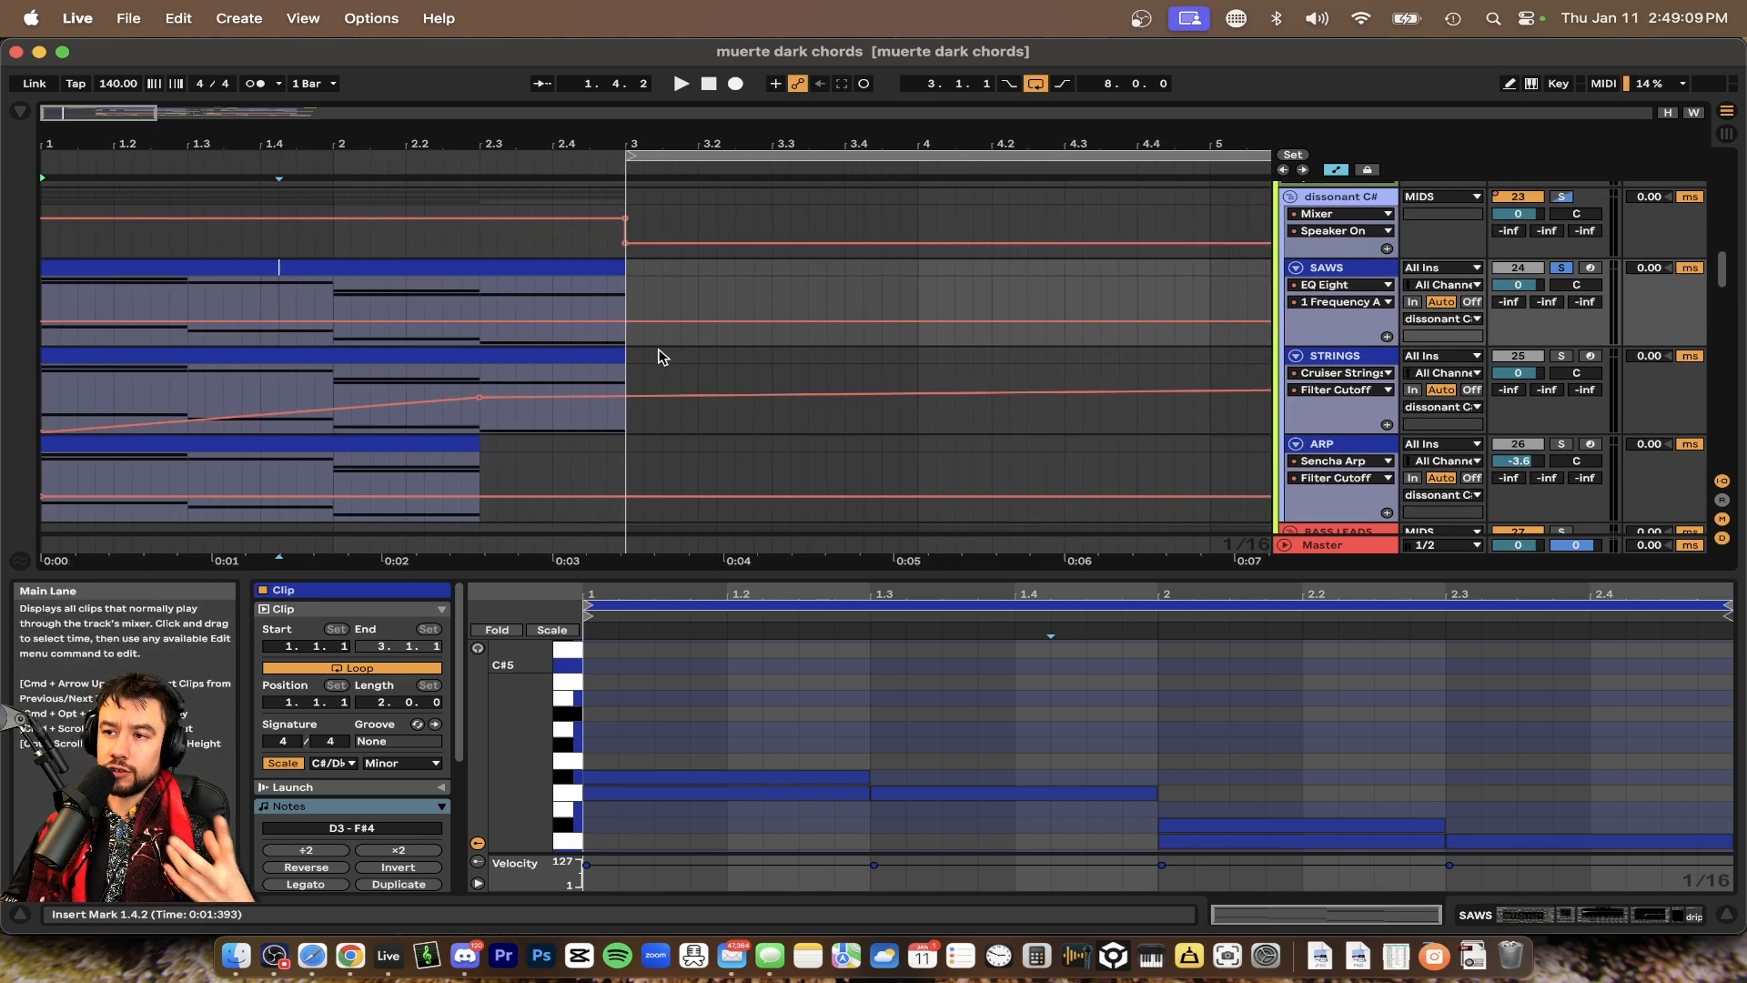
scroll(296, 346, up, 2)
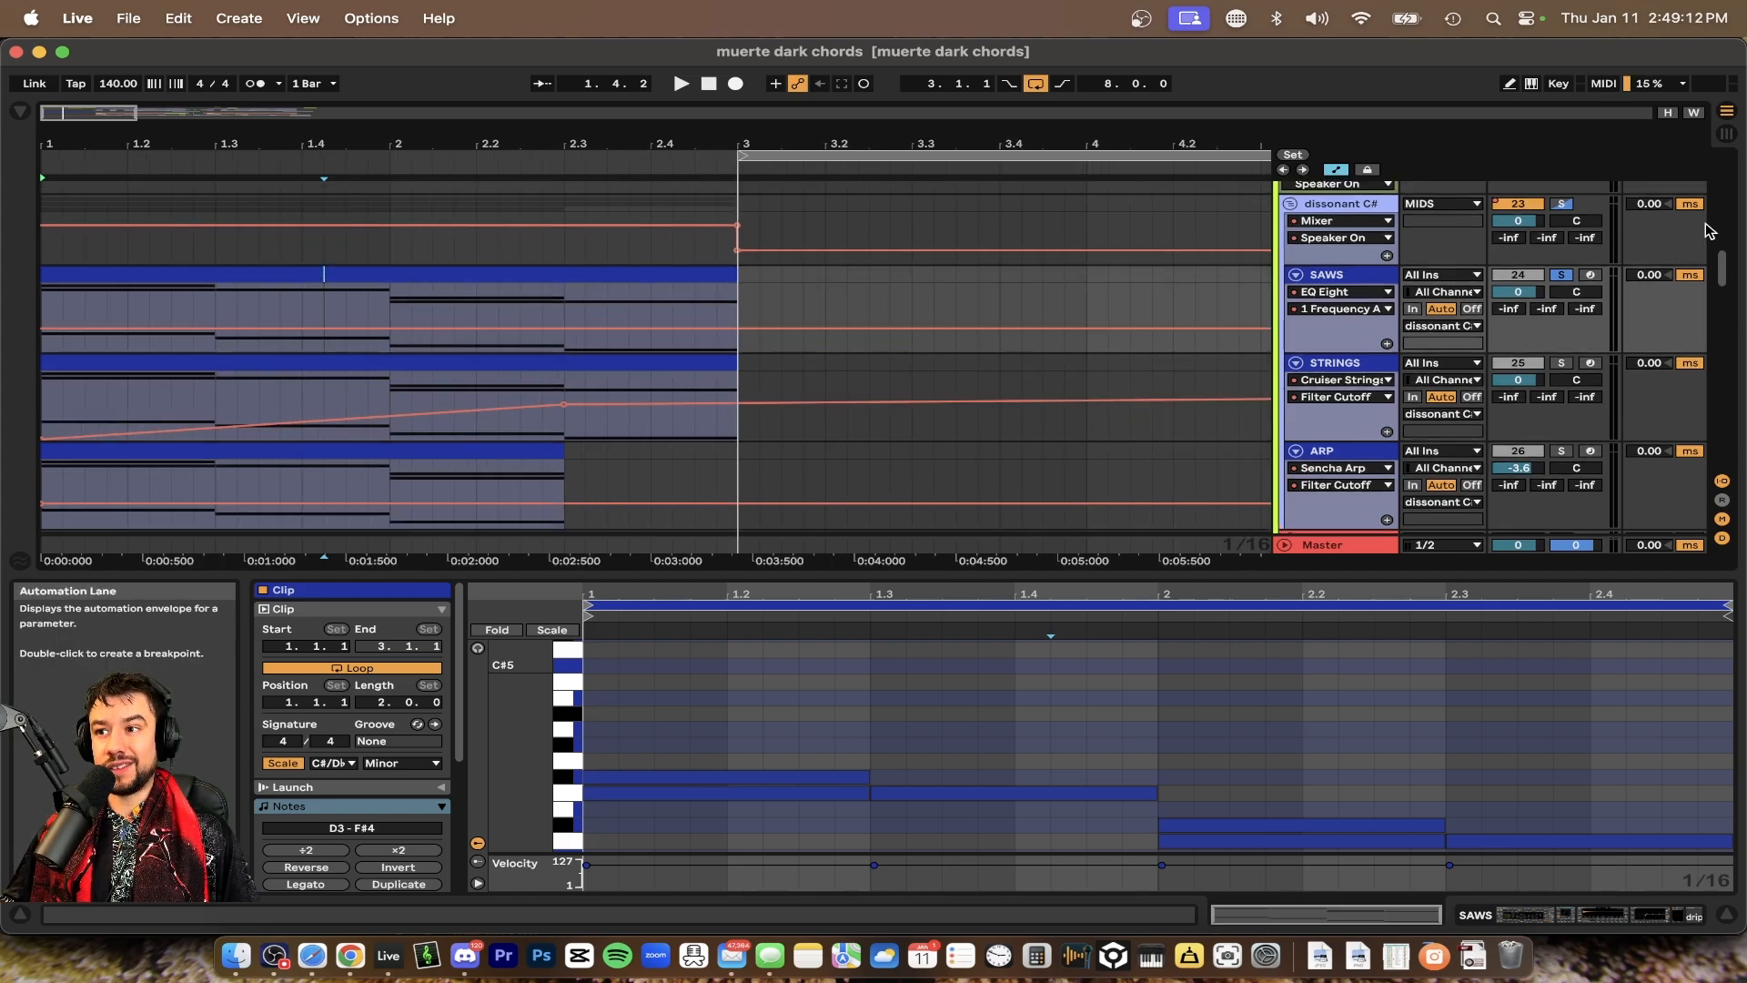
key(space)
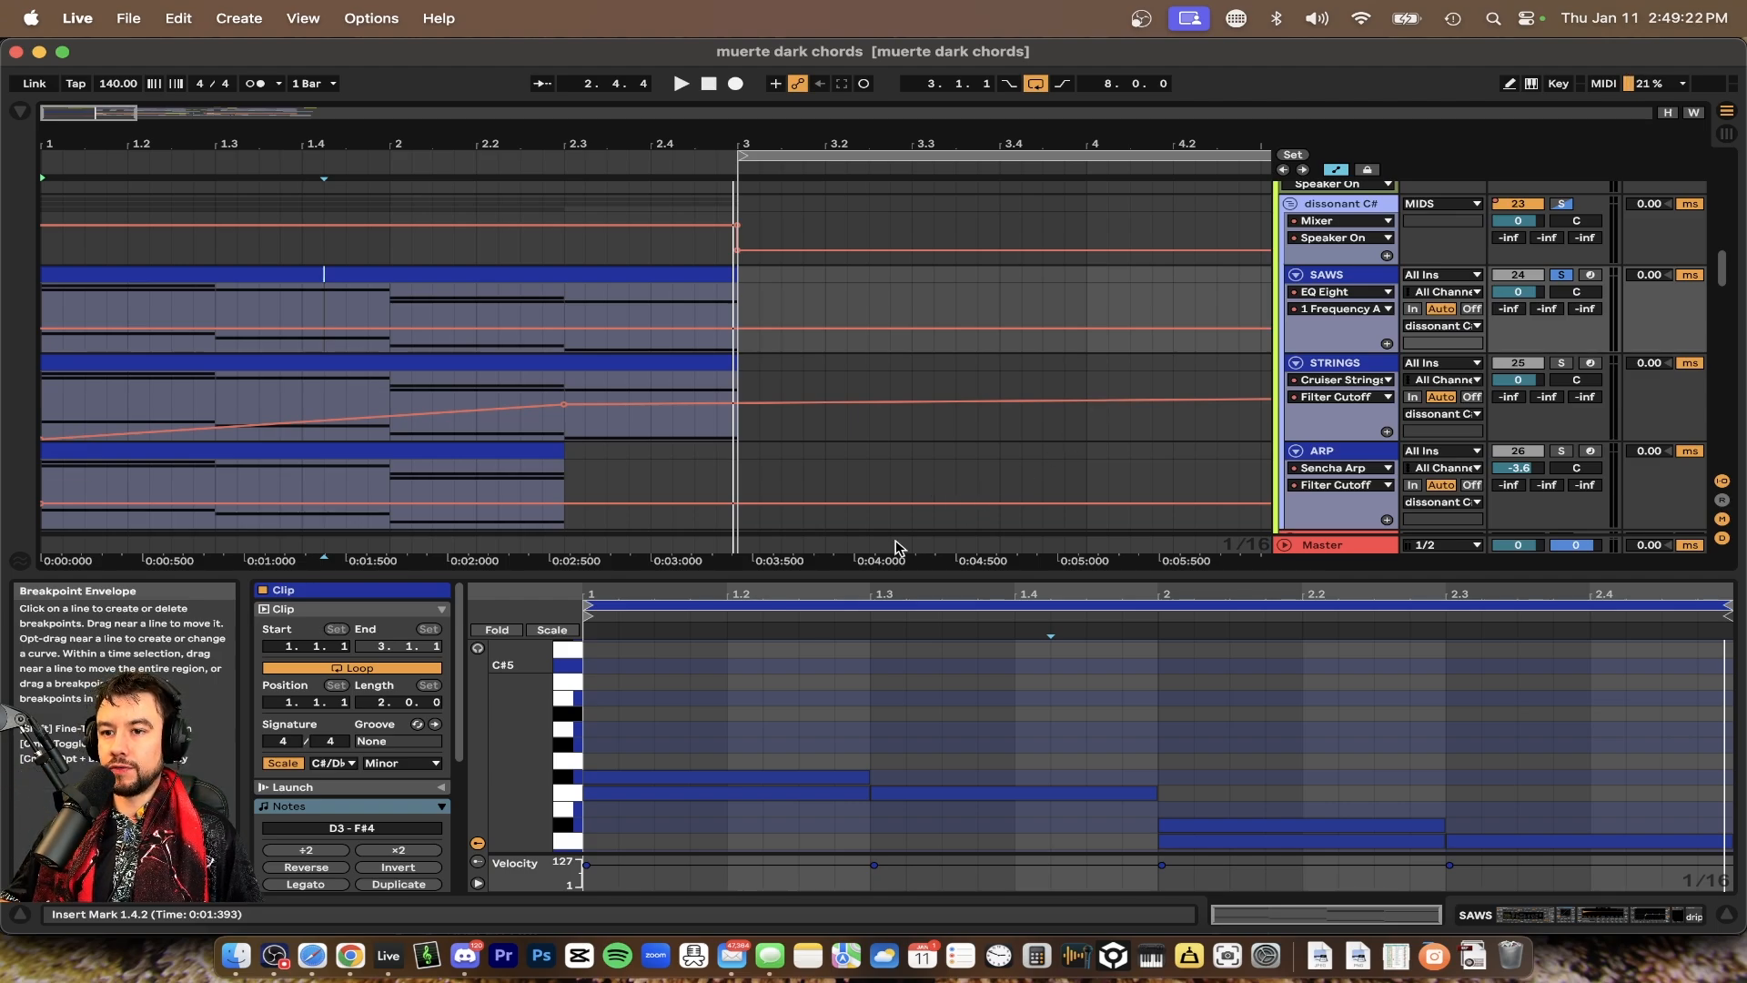
Hide the clip editor, scroll through the tracks below the chord tracks and briefly play from the bass section
key(super+alt+l)
scroll(691, 580, down, 1)
scroll(678, 575, down, 3)
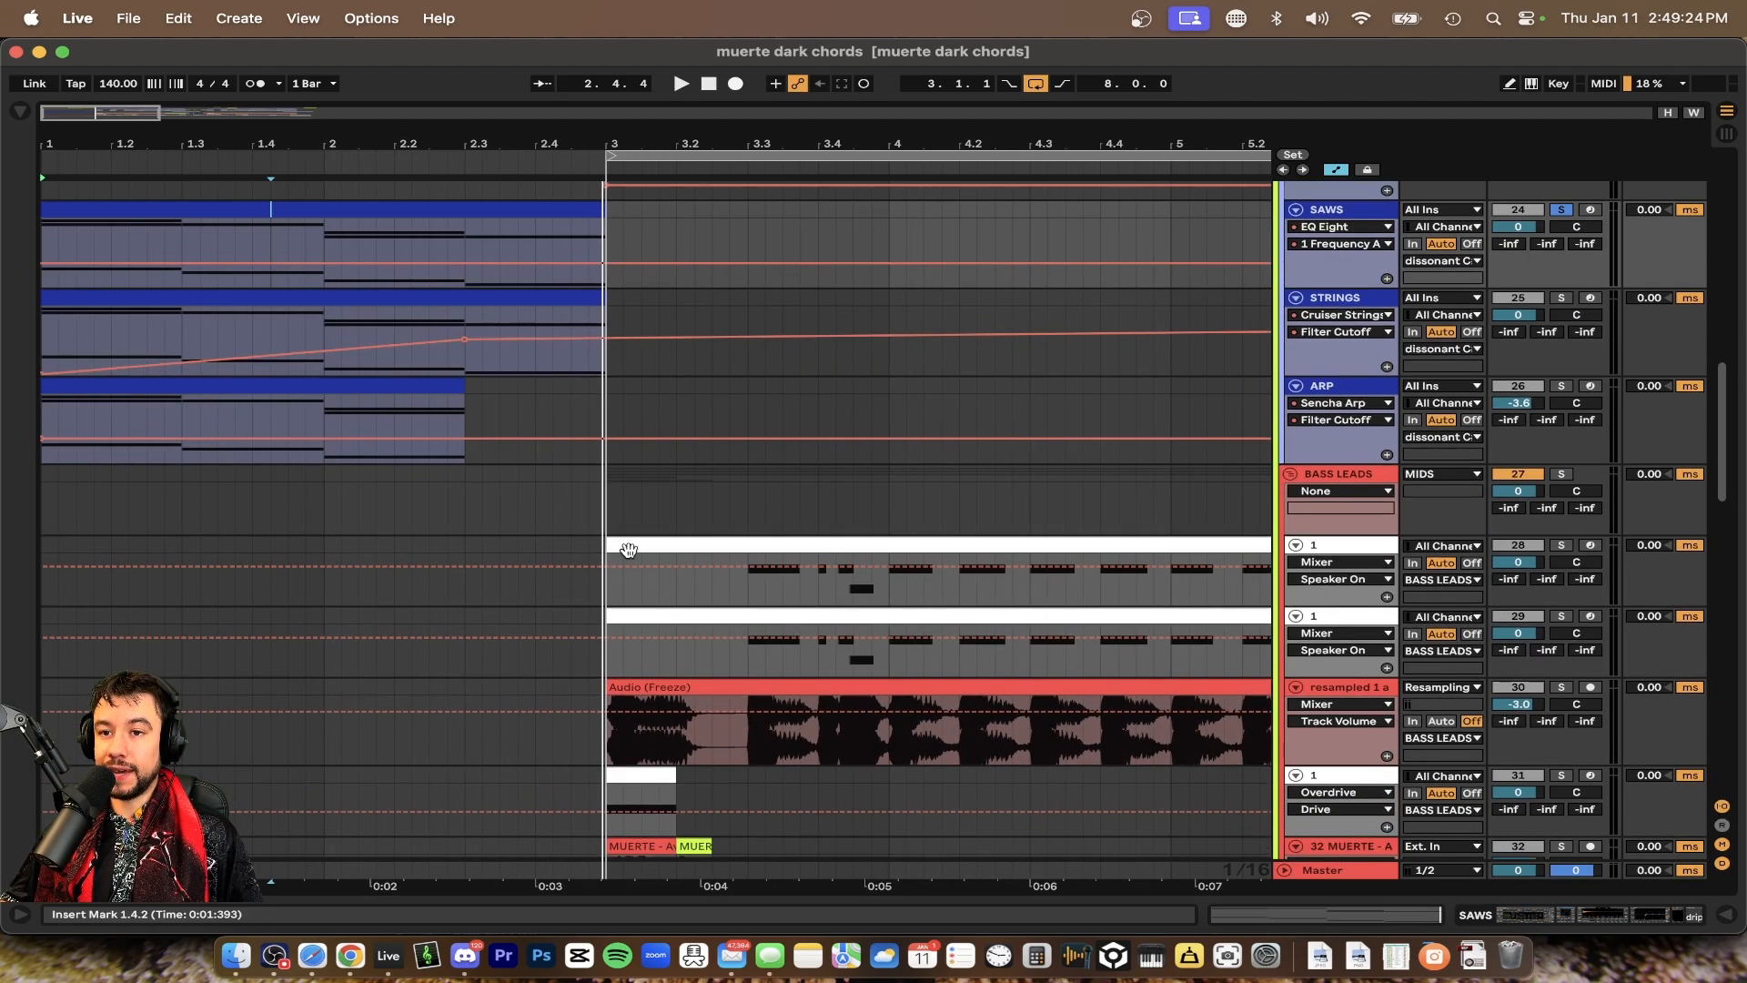
click(598, 511)
click(656, 687)
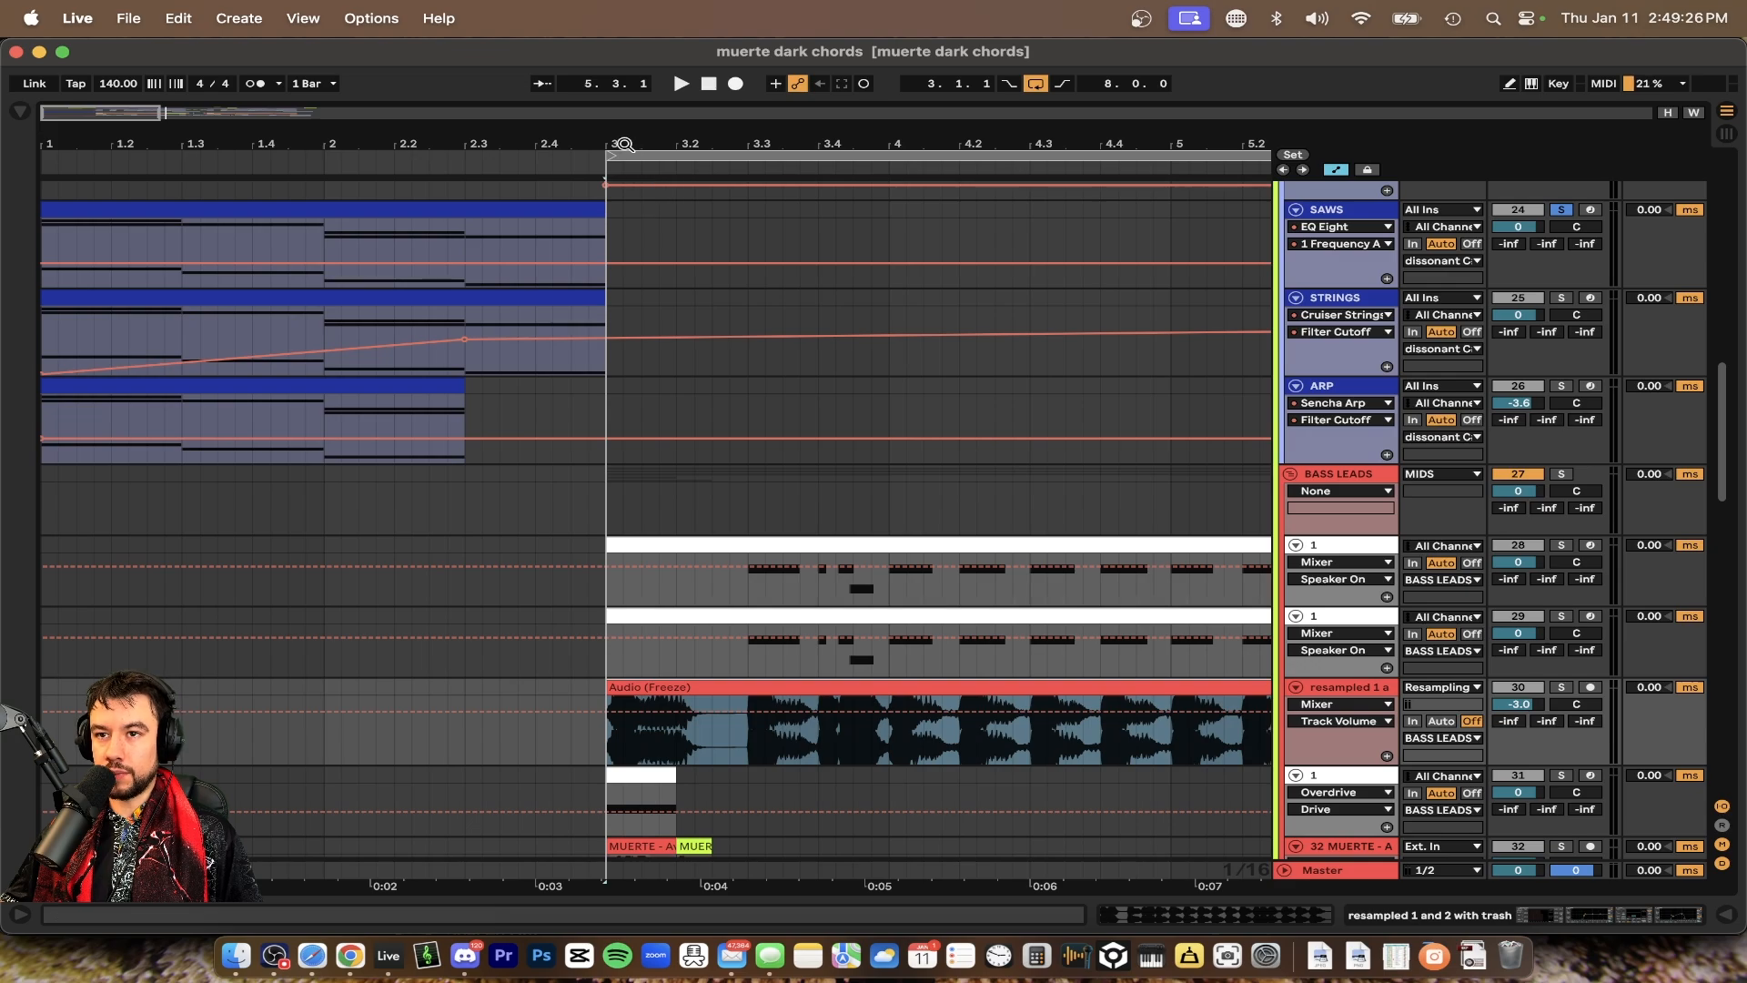
key(space)
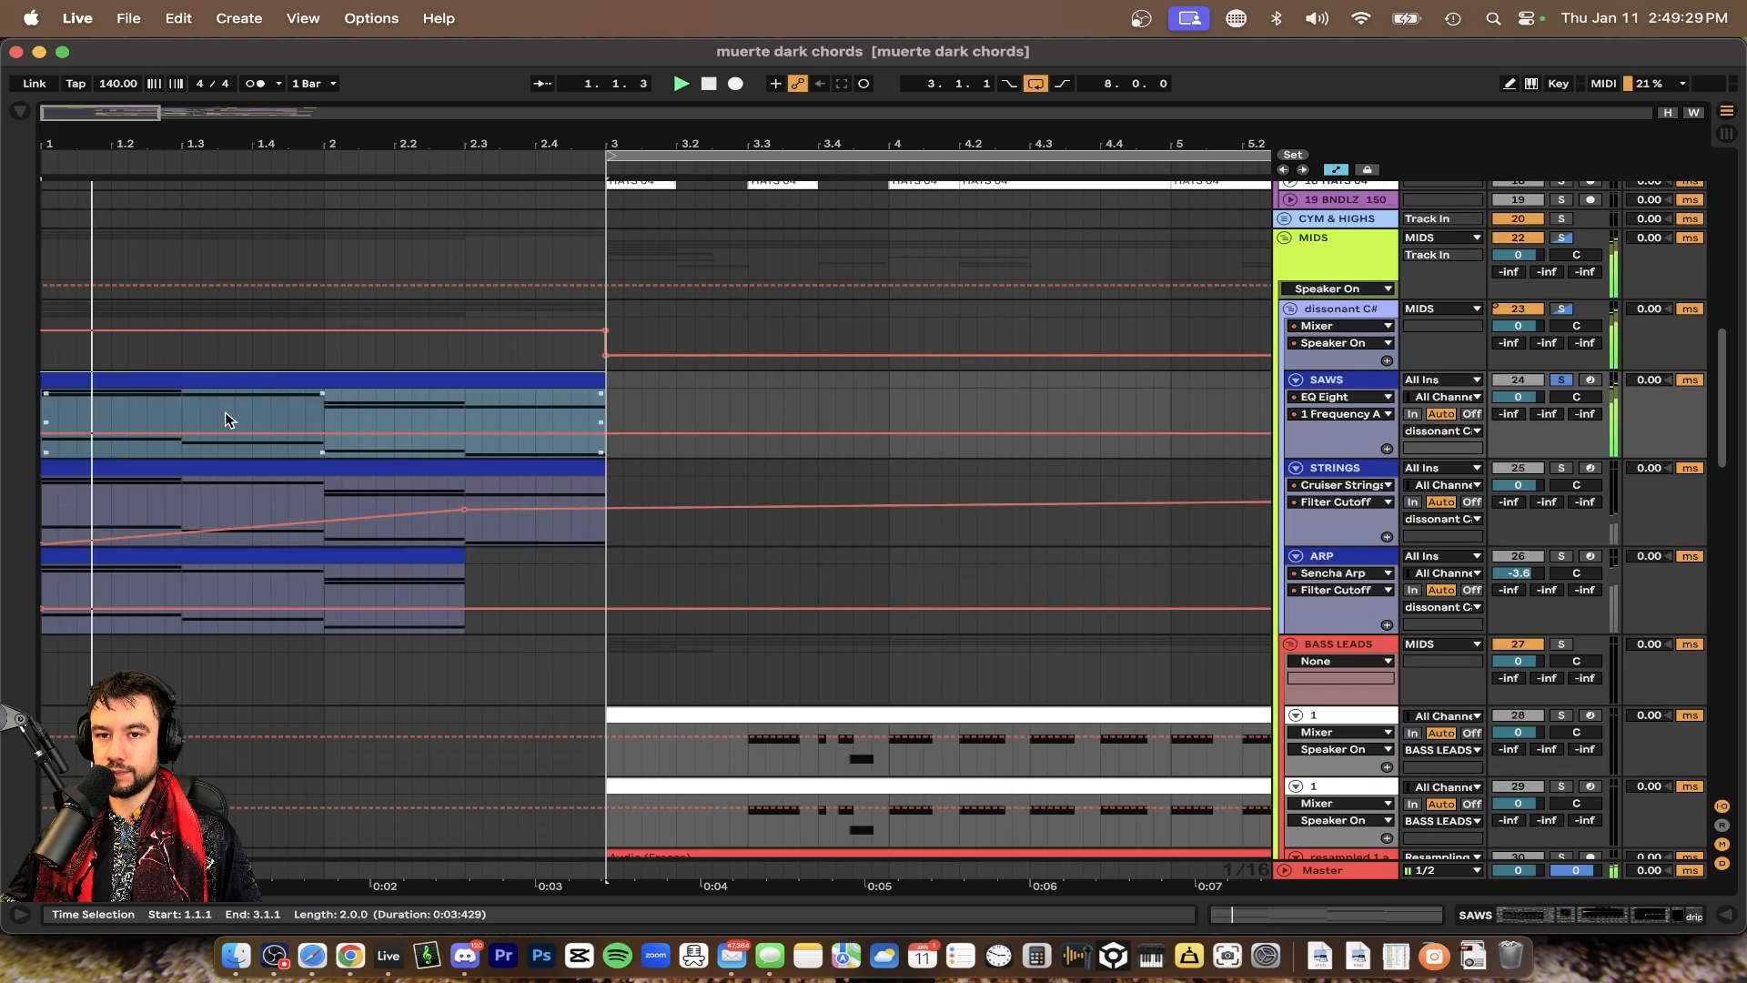
key(space)
Open the SAWS chord clip and enlarge the note editor to fill the window
double_click(182, 380)
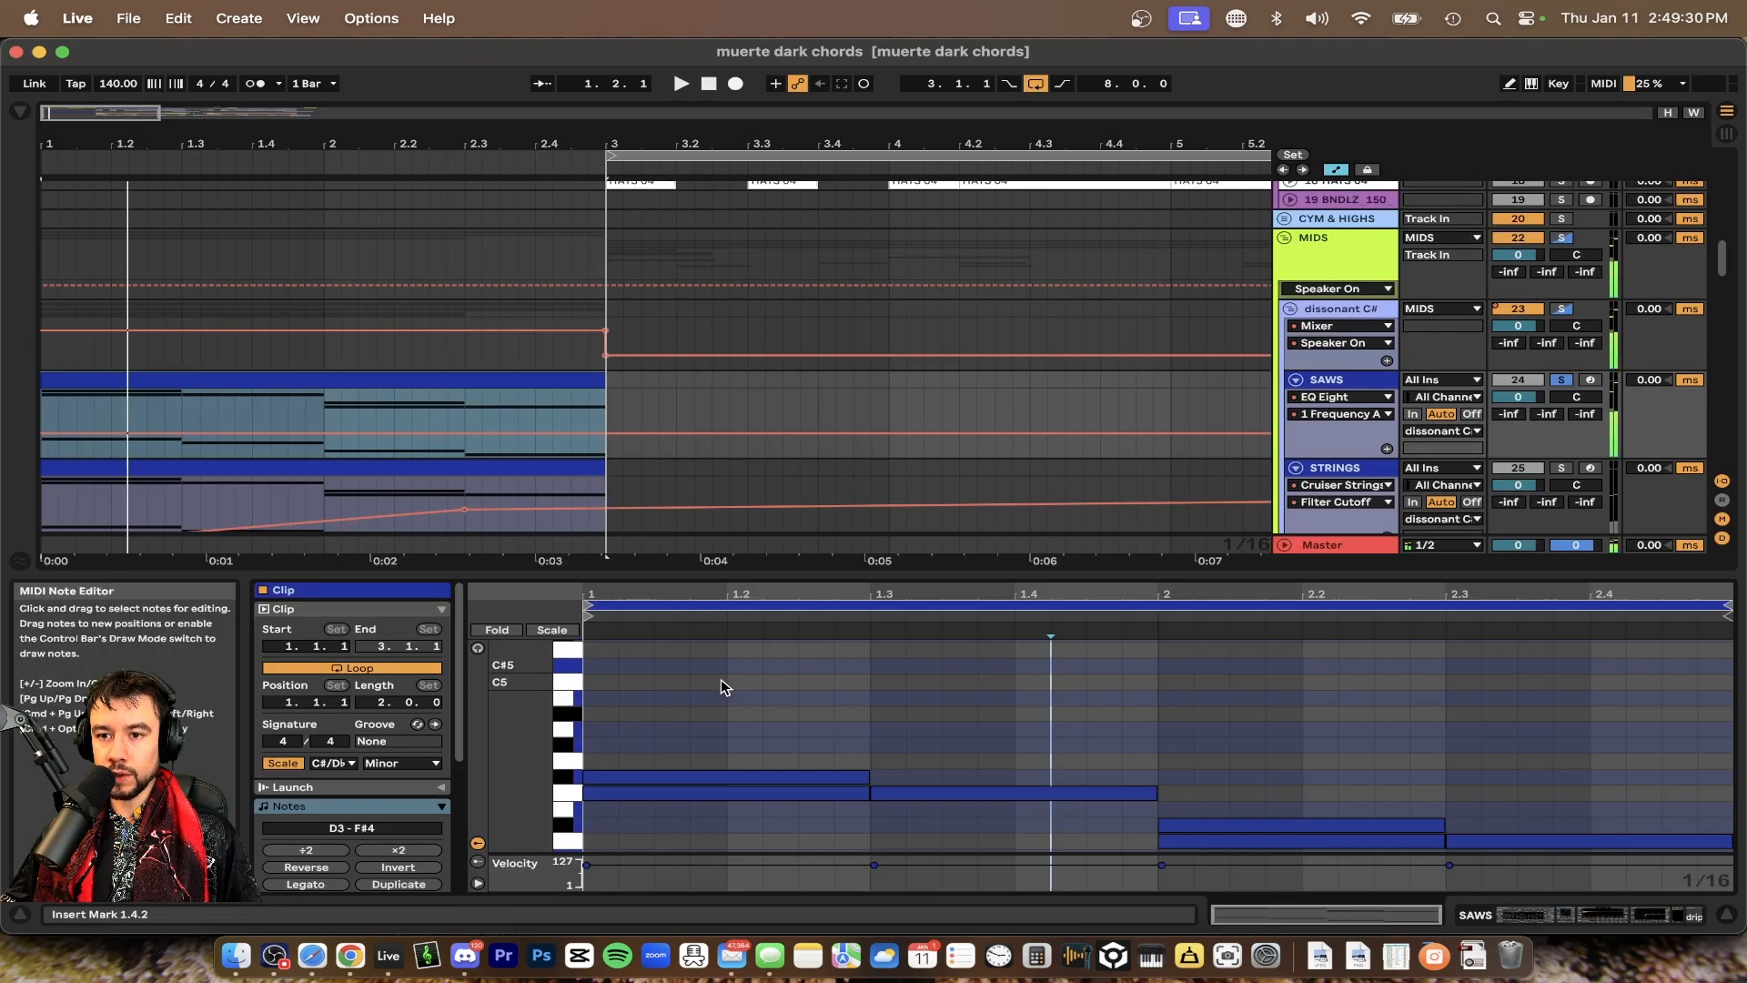
drag(636, 573, 634, 139)
scroll(901, 540, up, 2)
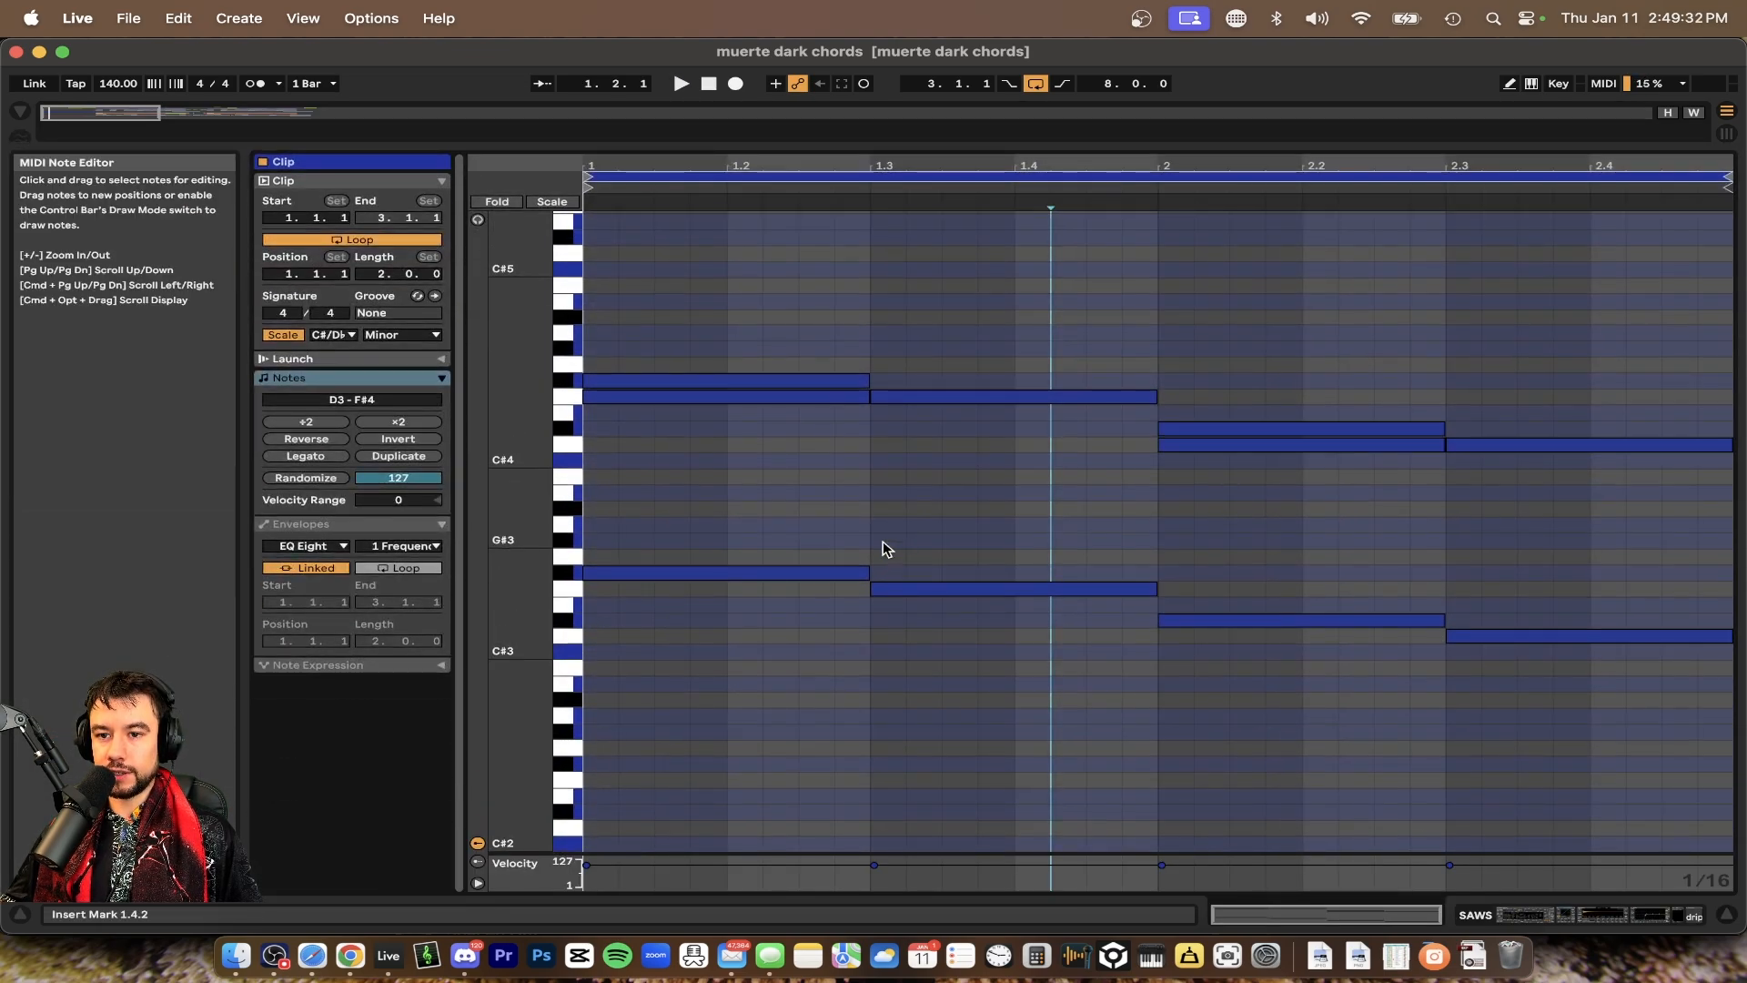
Draw a C#3 bass note stretching across the whole two-bar clip
double_click(616, 657)
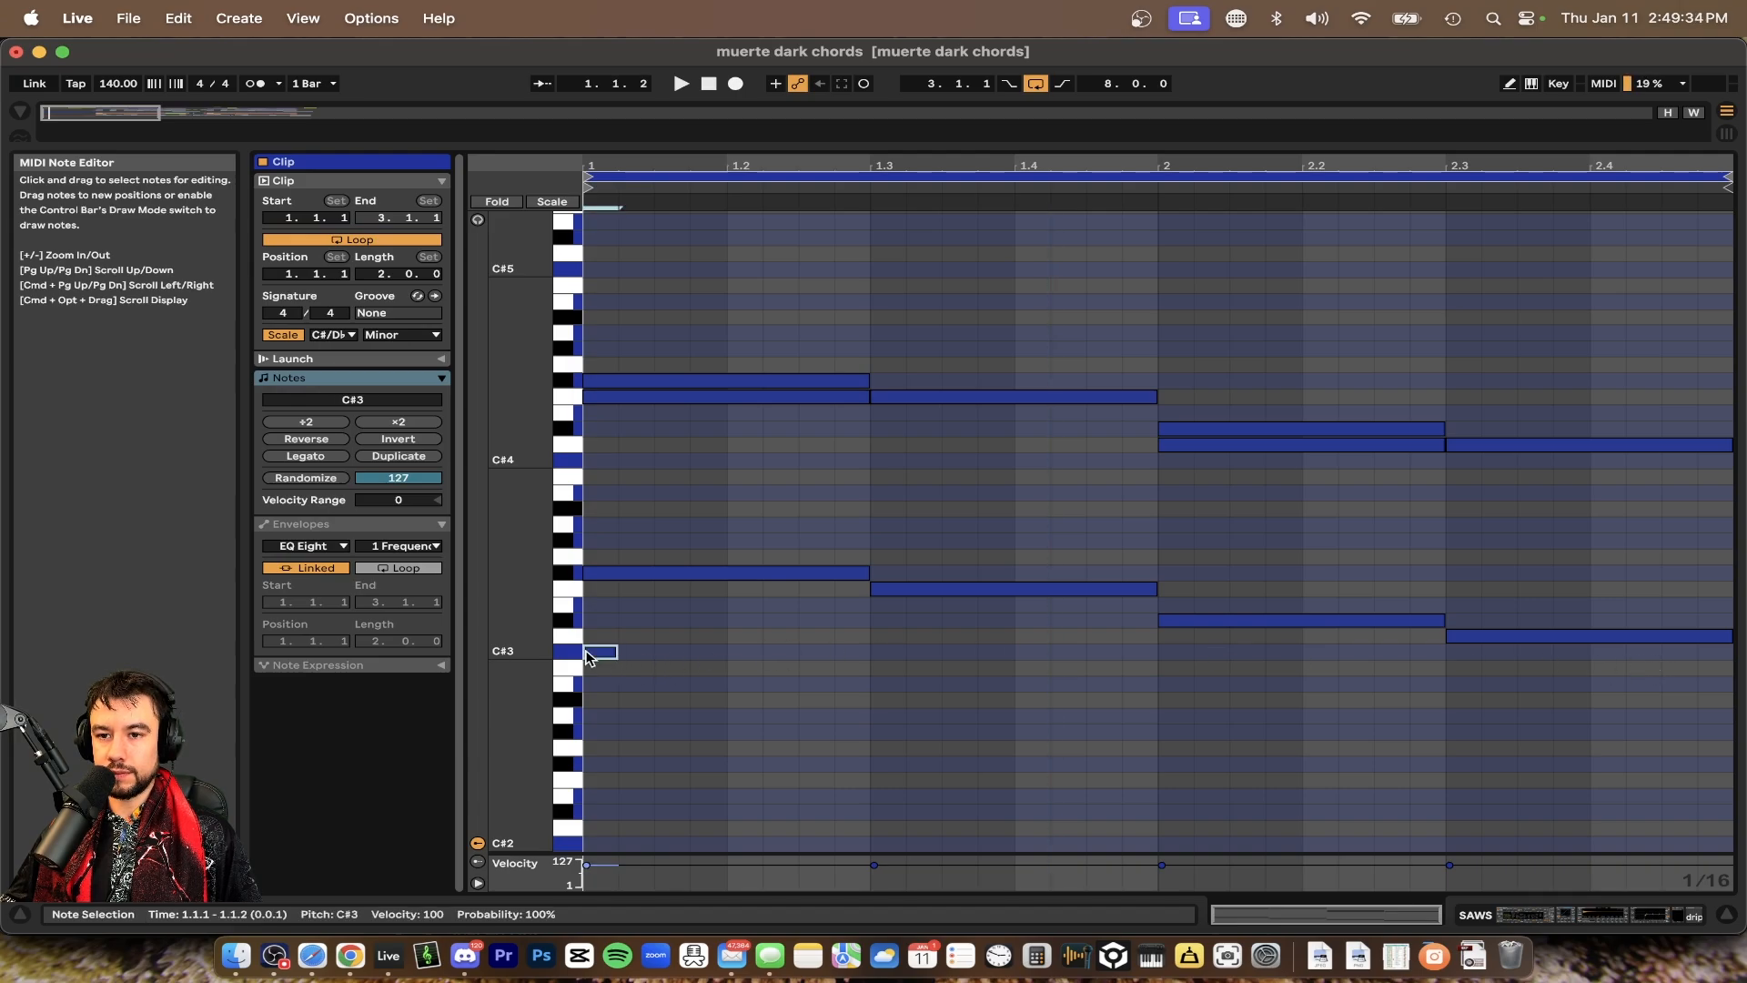
drag(618, 653, 1730, 667)
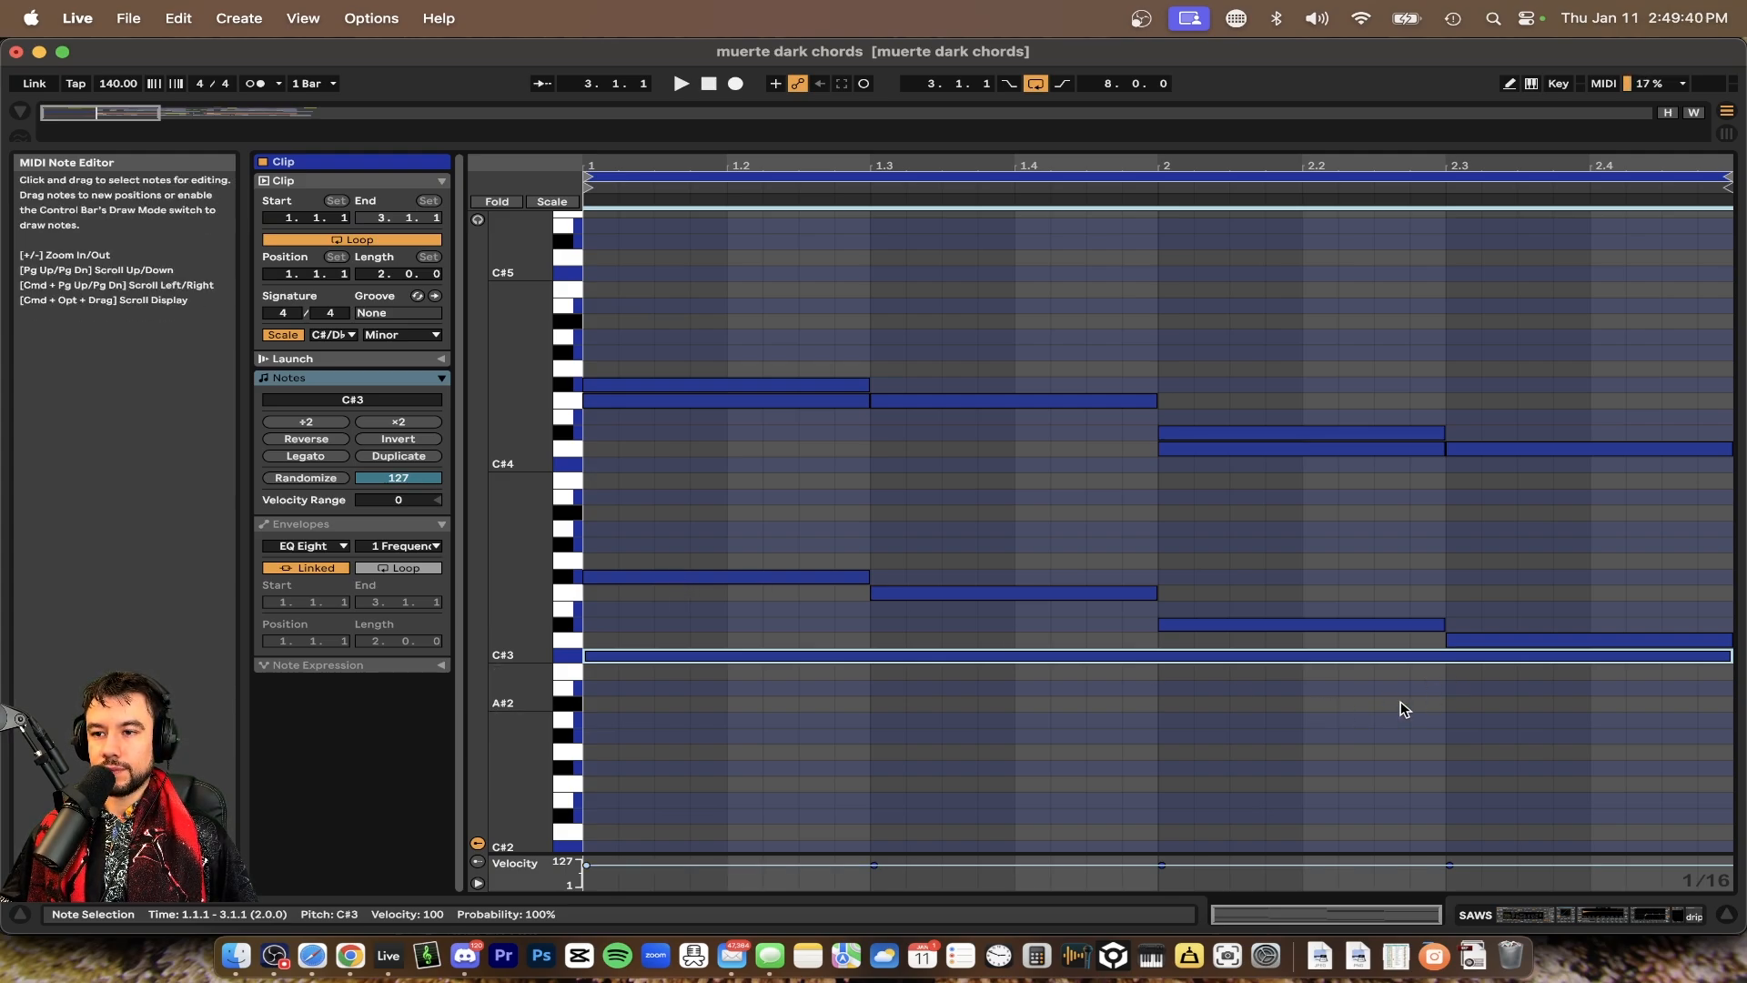
click(870, 603)
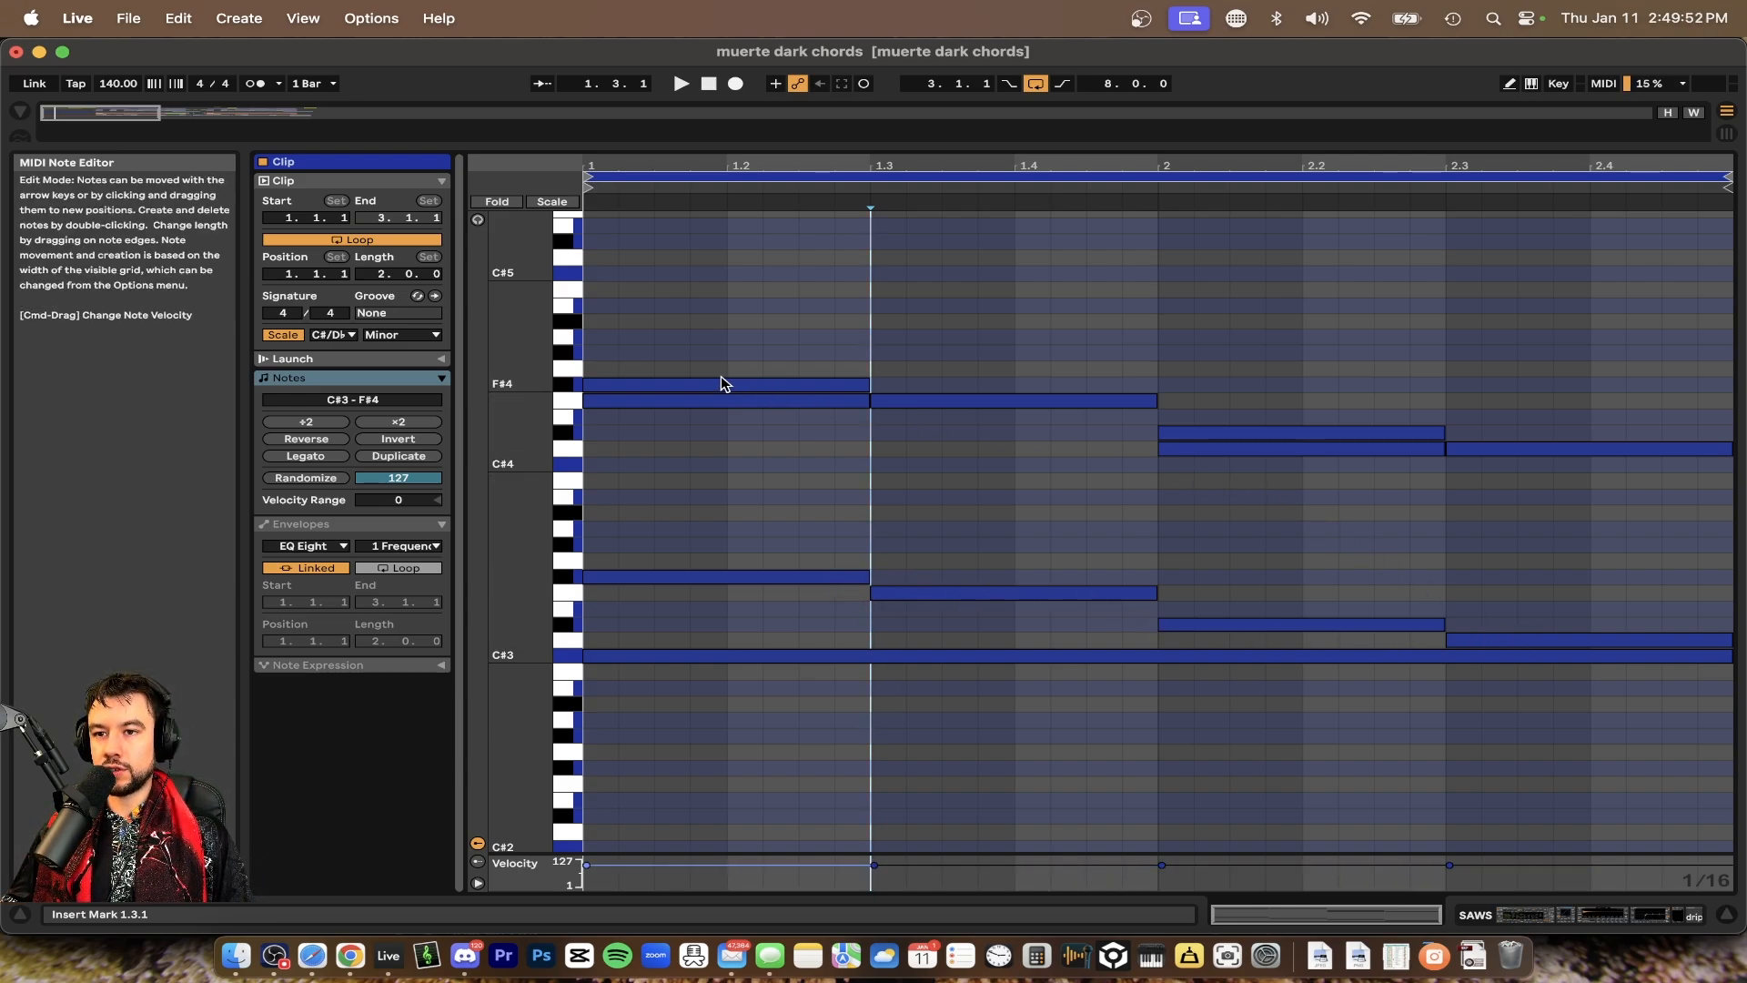
Select and delete the four upper notes of the SAWS chords
mouse_move(846, 407)
mouse_down()
mouse_move(849, 449)
mouse_move(846, 402)
mouse_move(814, 429)
mouse_move(815, 400)
mouse_up()
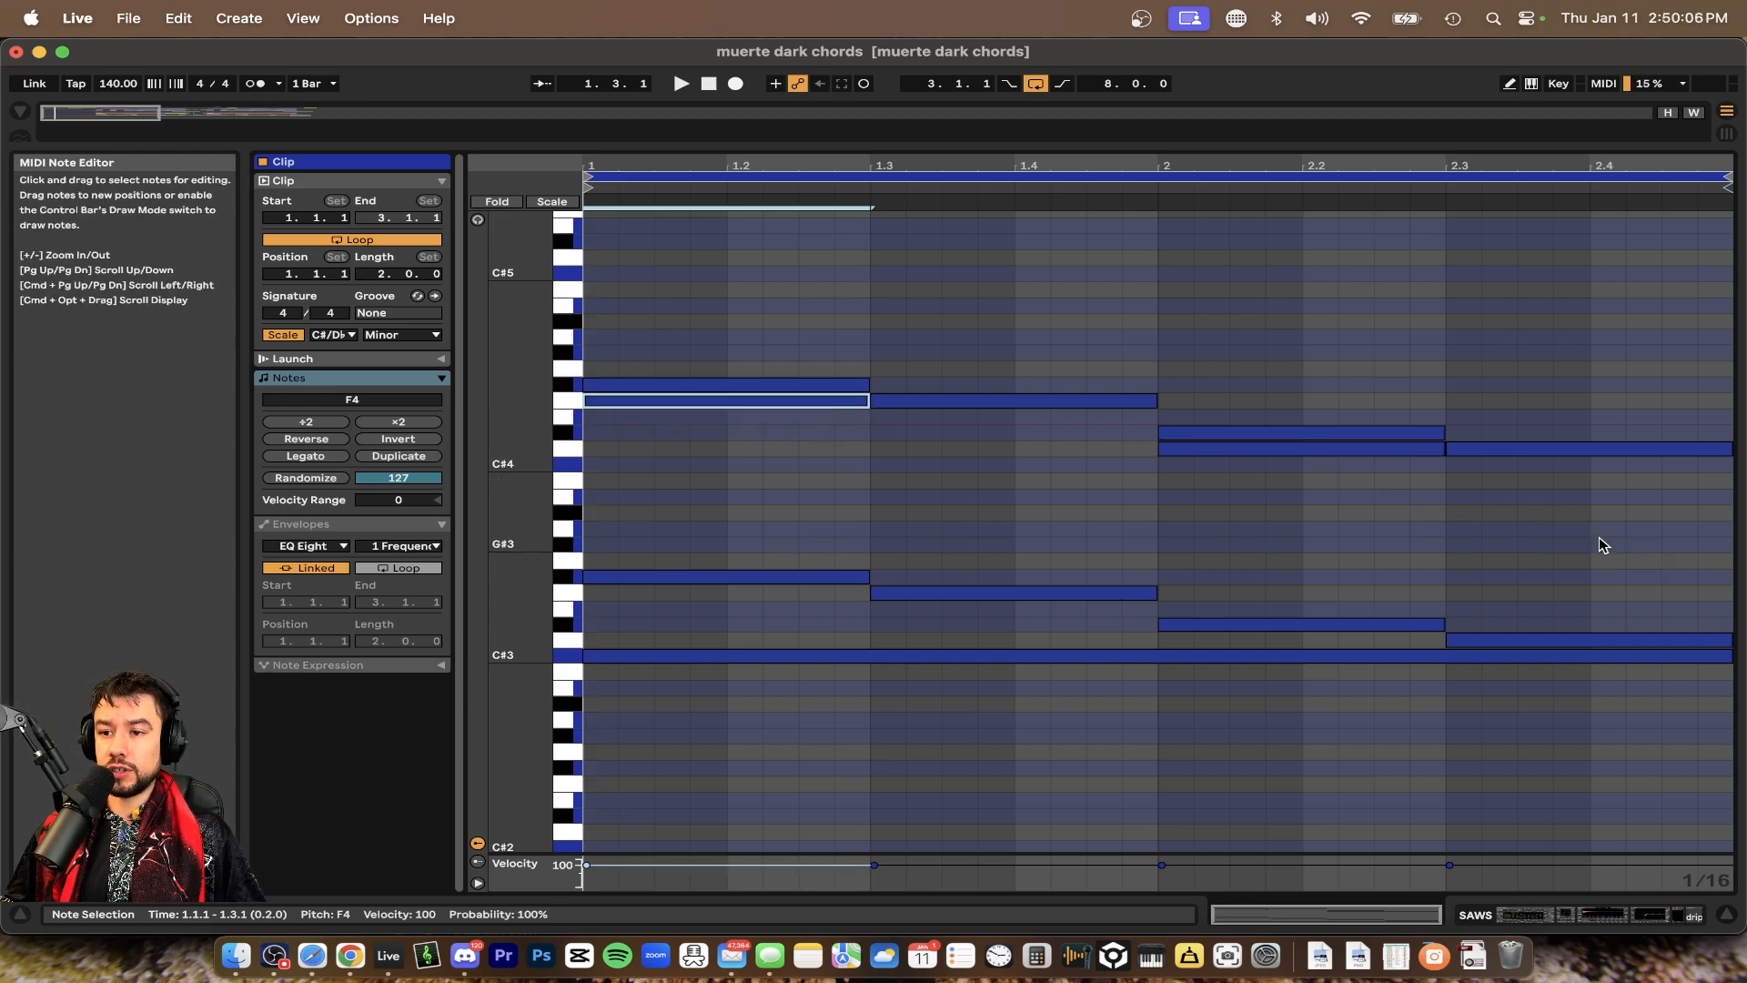
drag(1601, 540, 827, 307)
key(Delete)
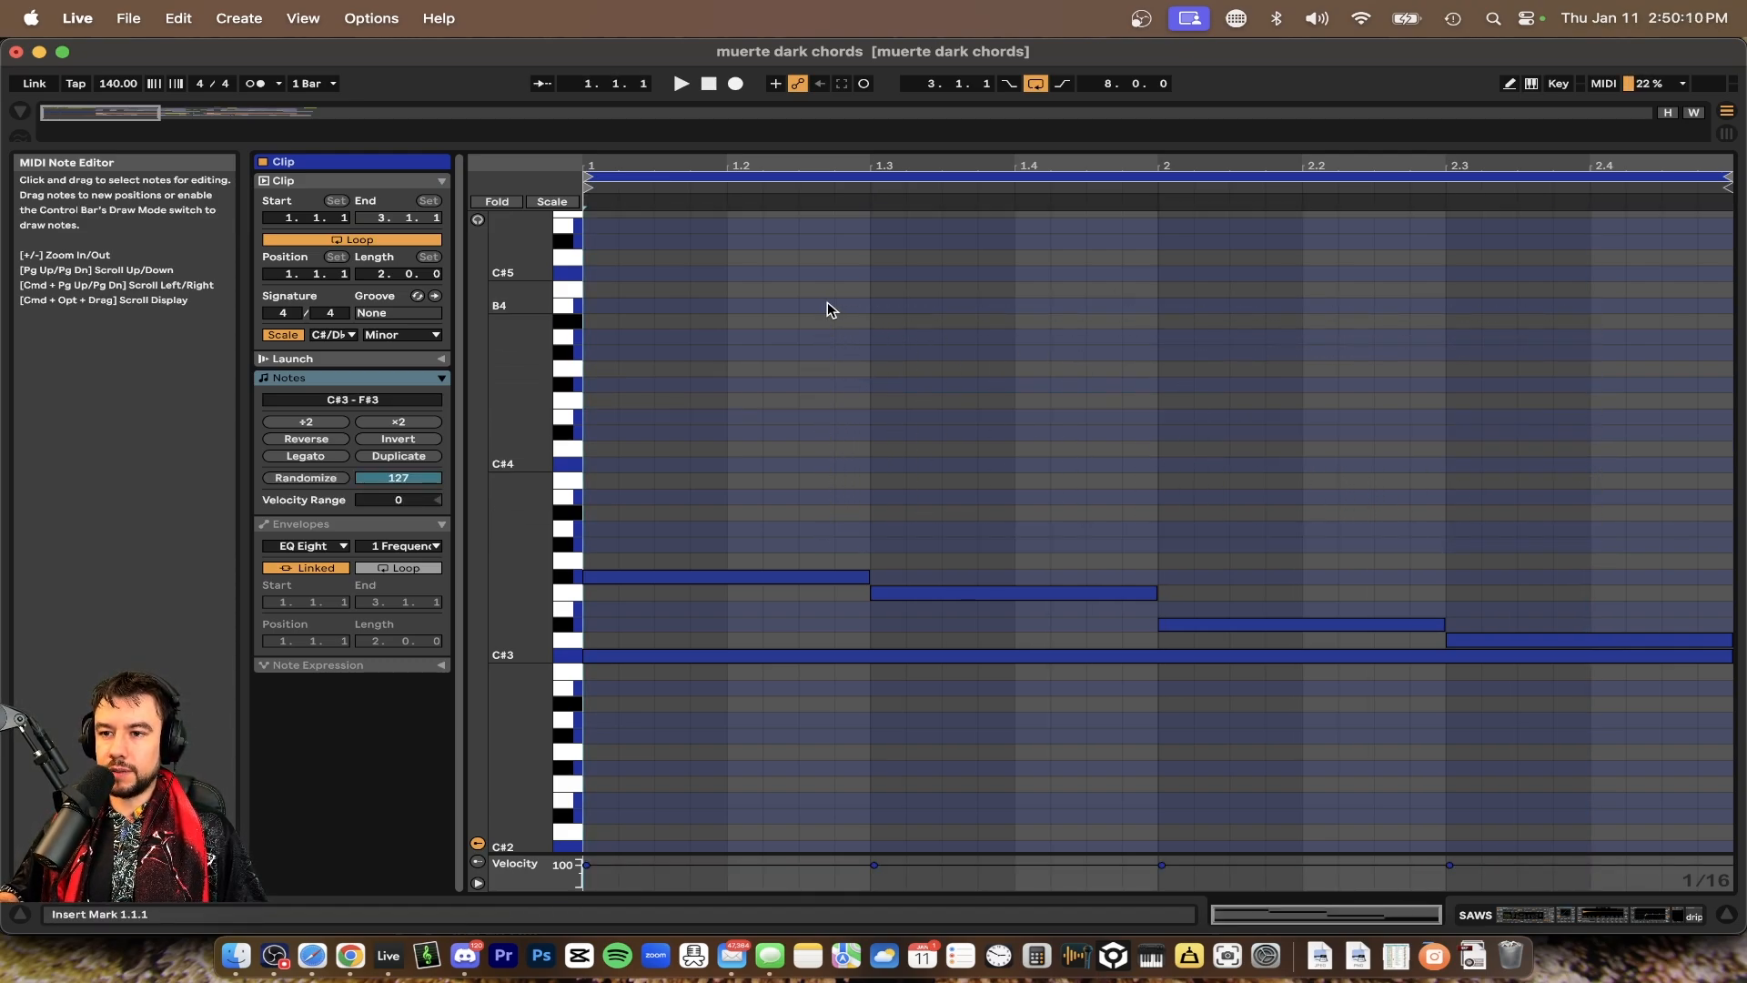
Delete the long C#3 note
click(871, 656)
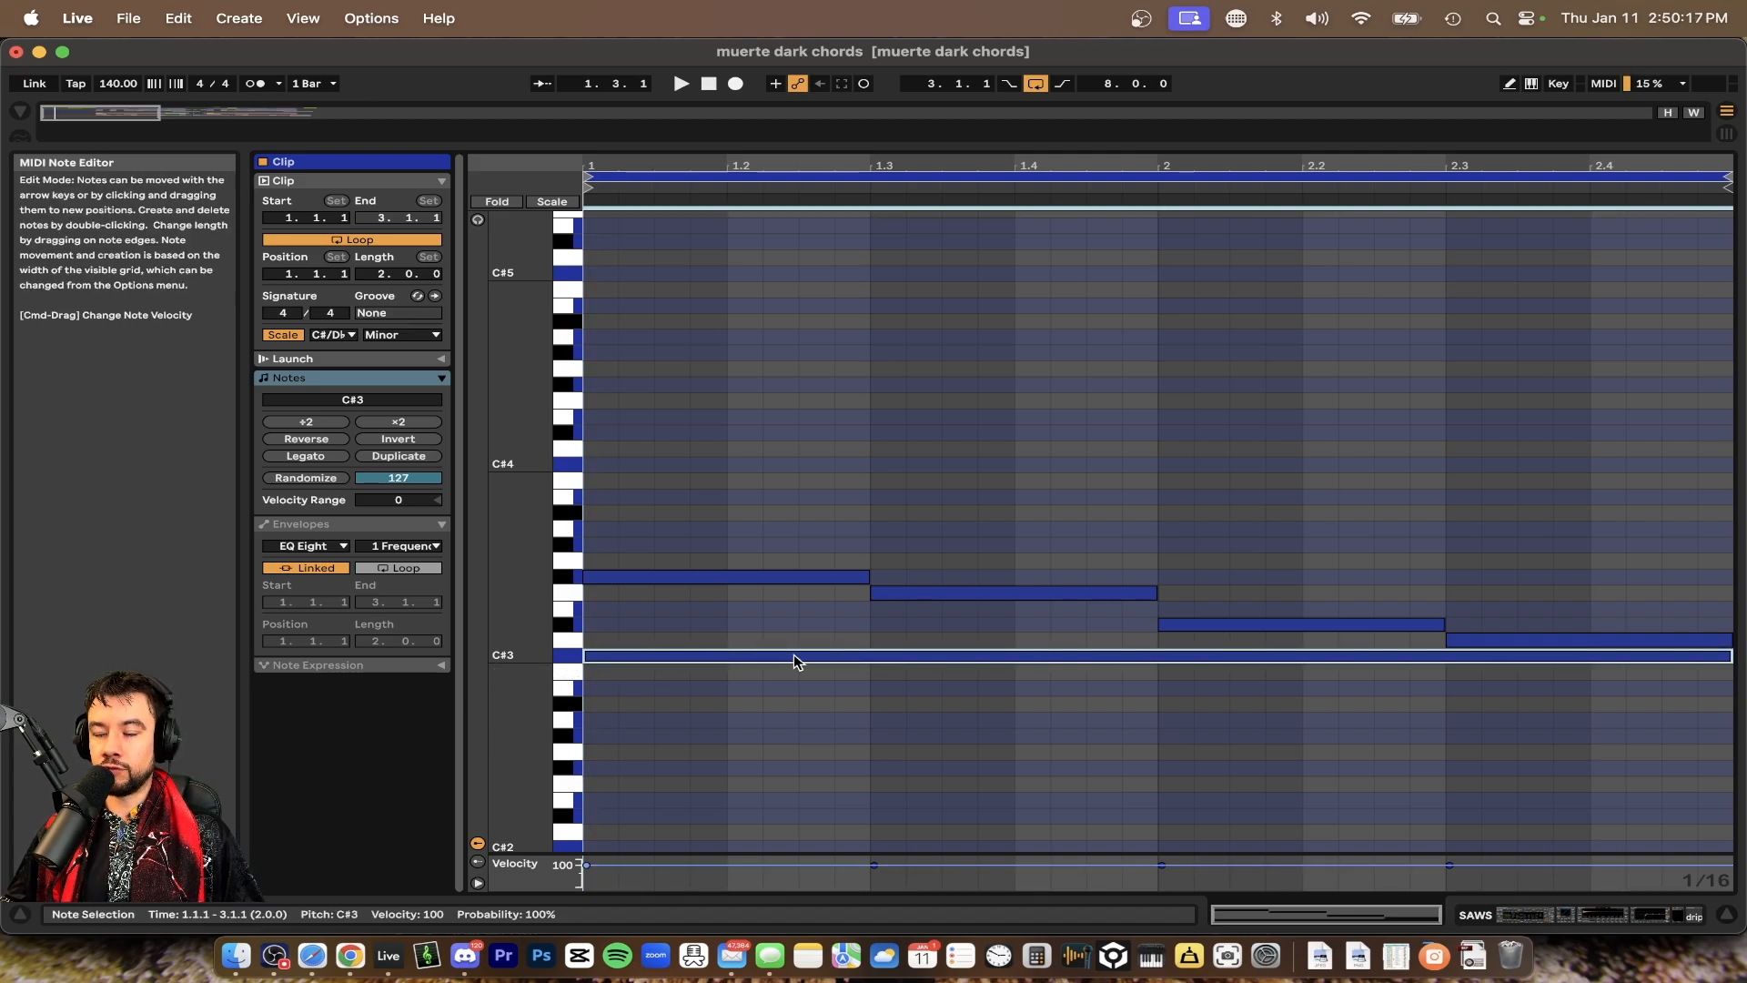
key(Delete)
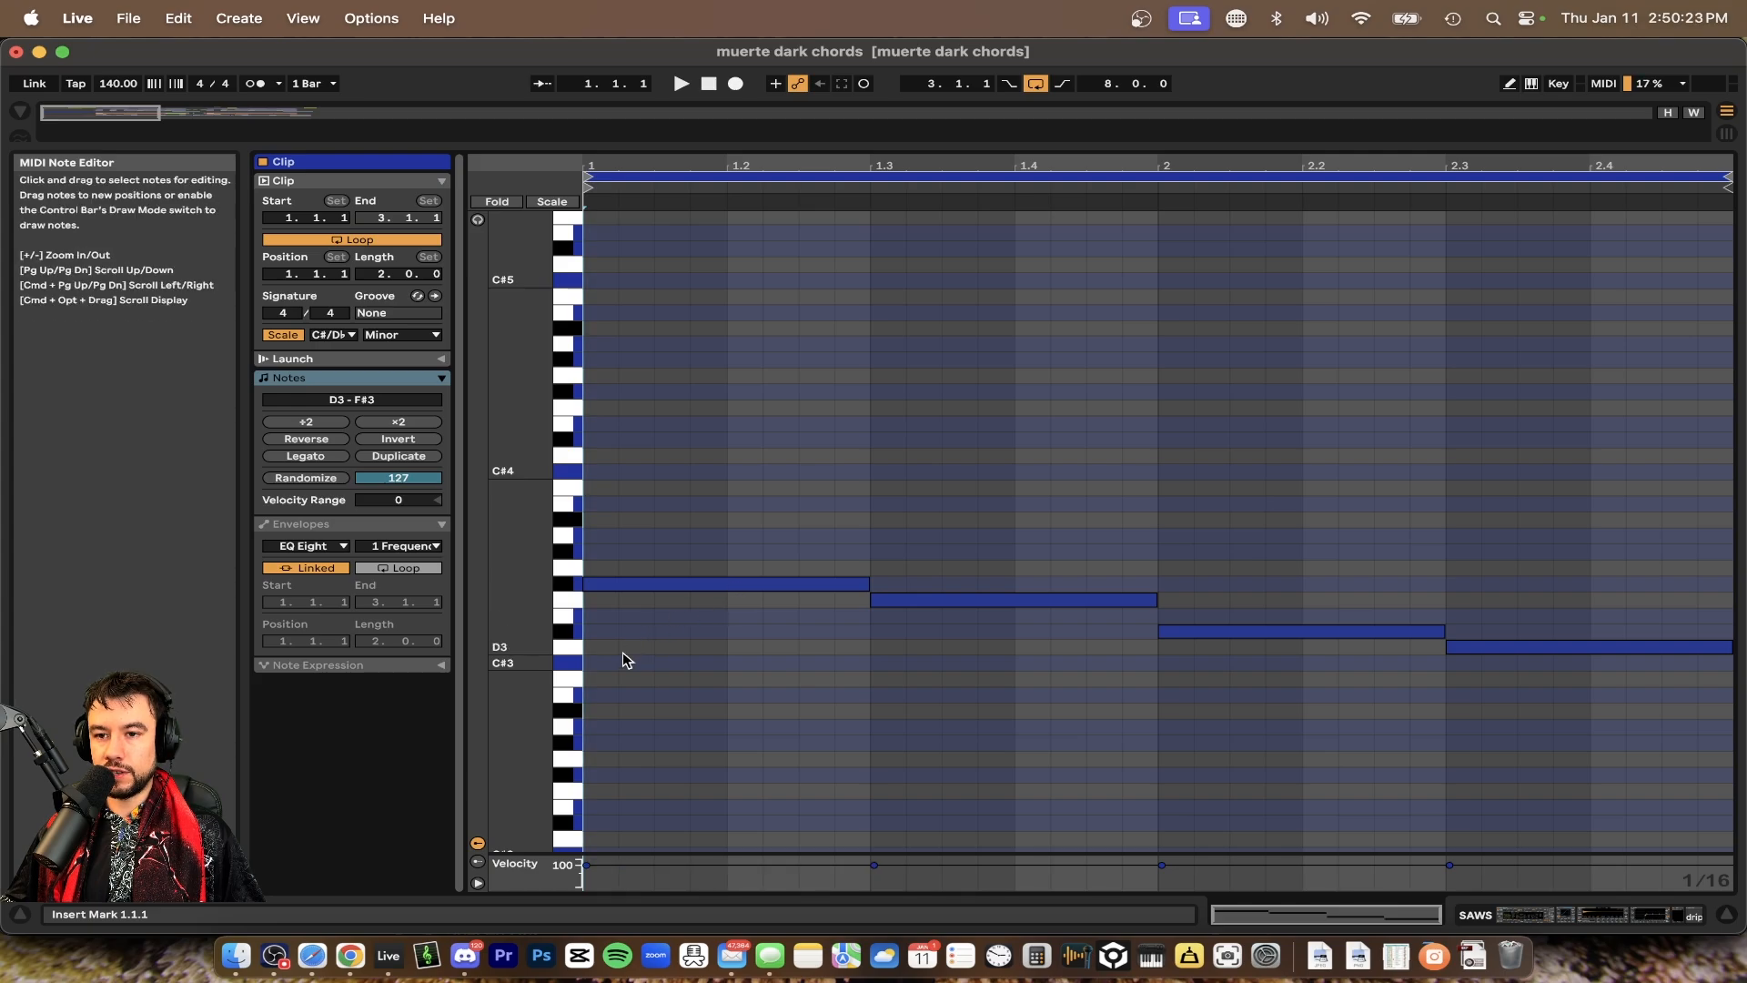
Try lowering the second chord's F3 note and move it back to F3
click(612, 590)
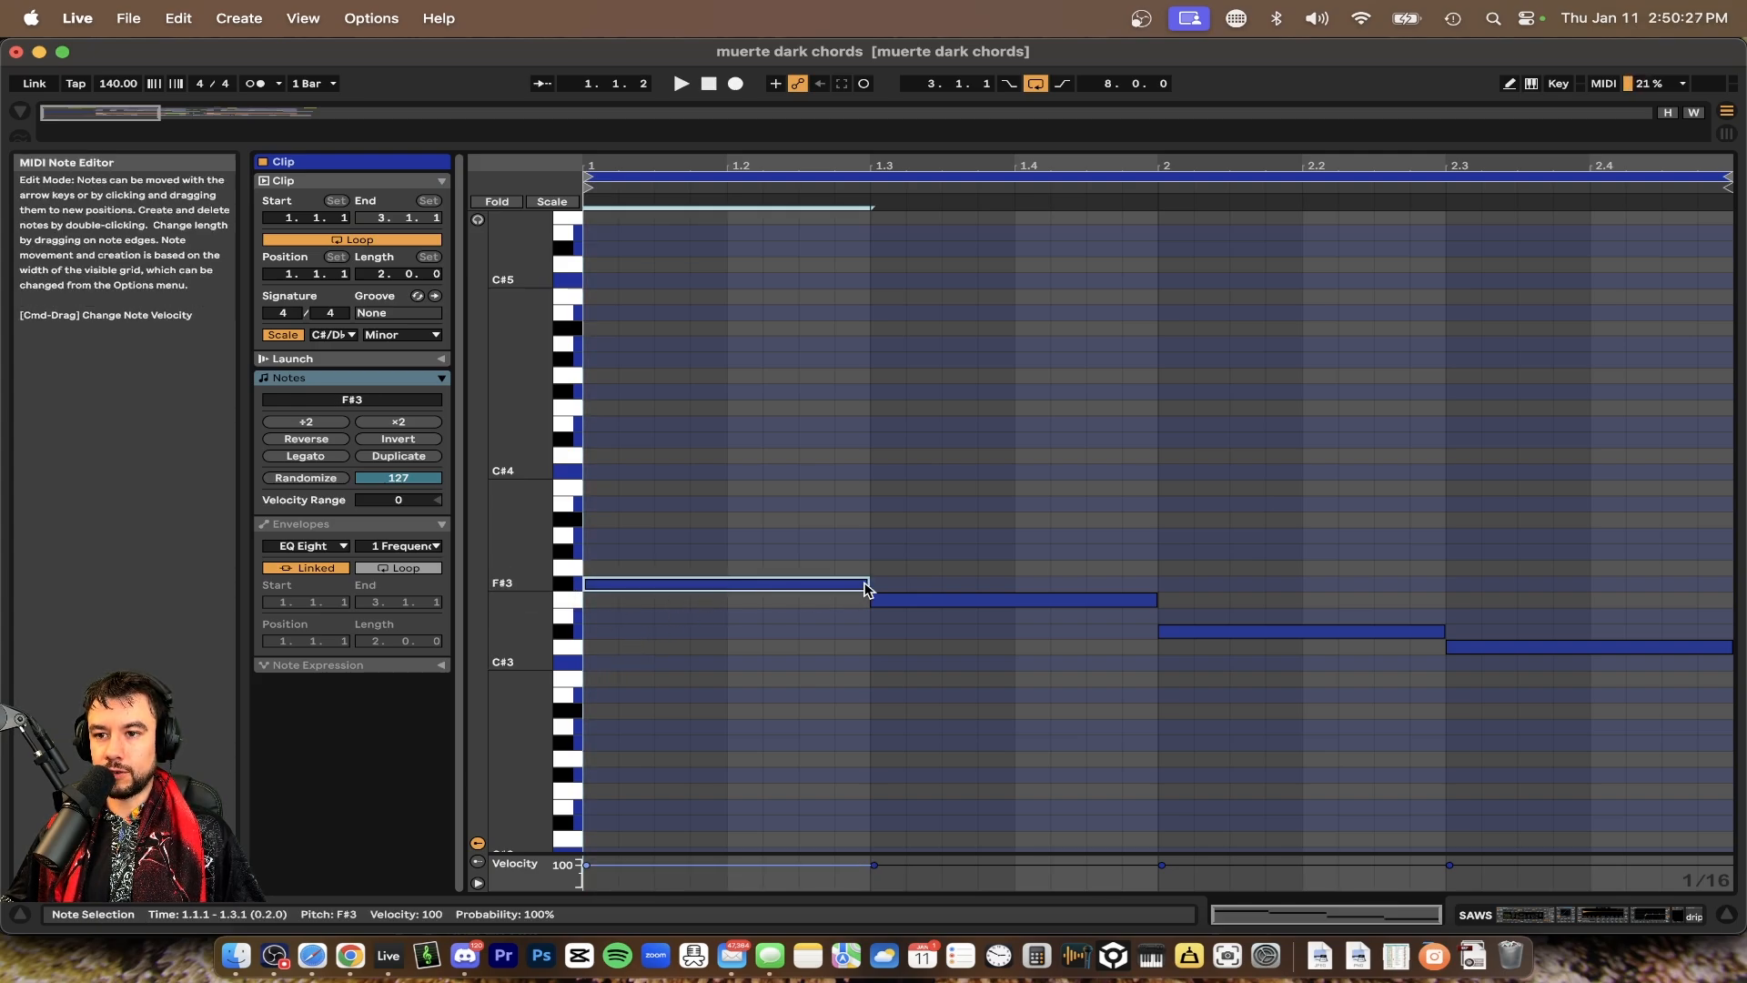
click(918, 601)
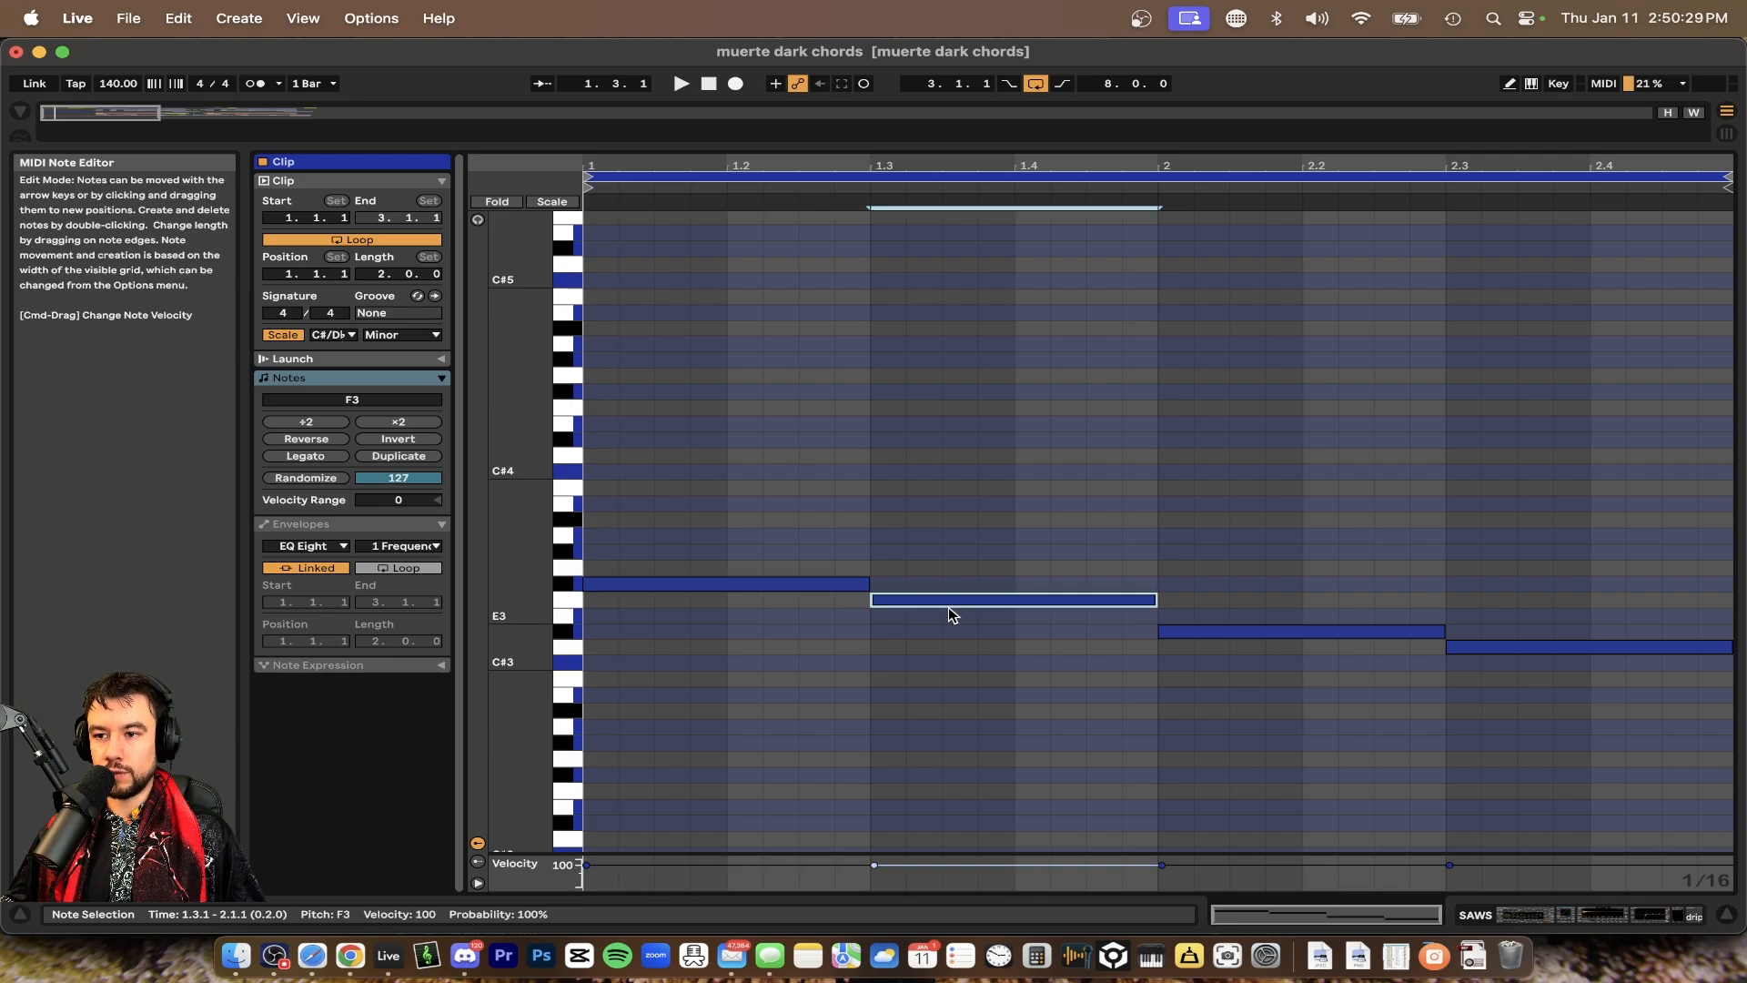
drag(964, 608, 967, 630)
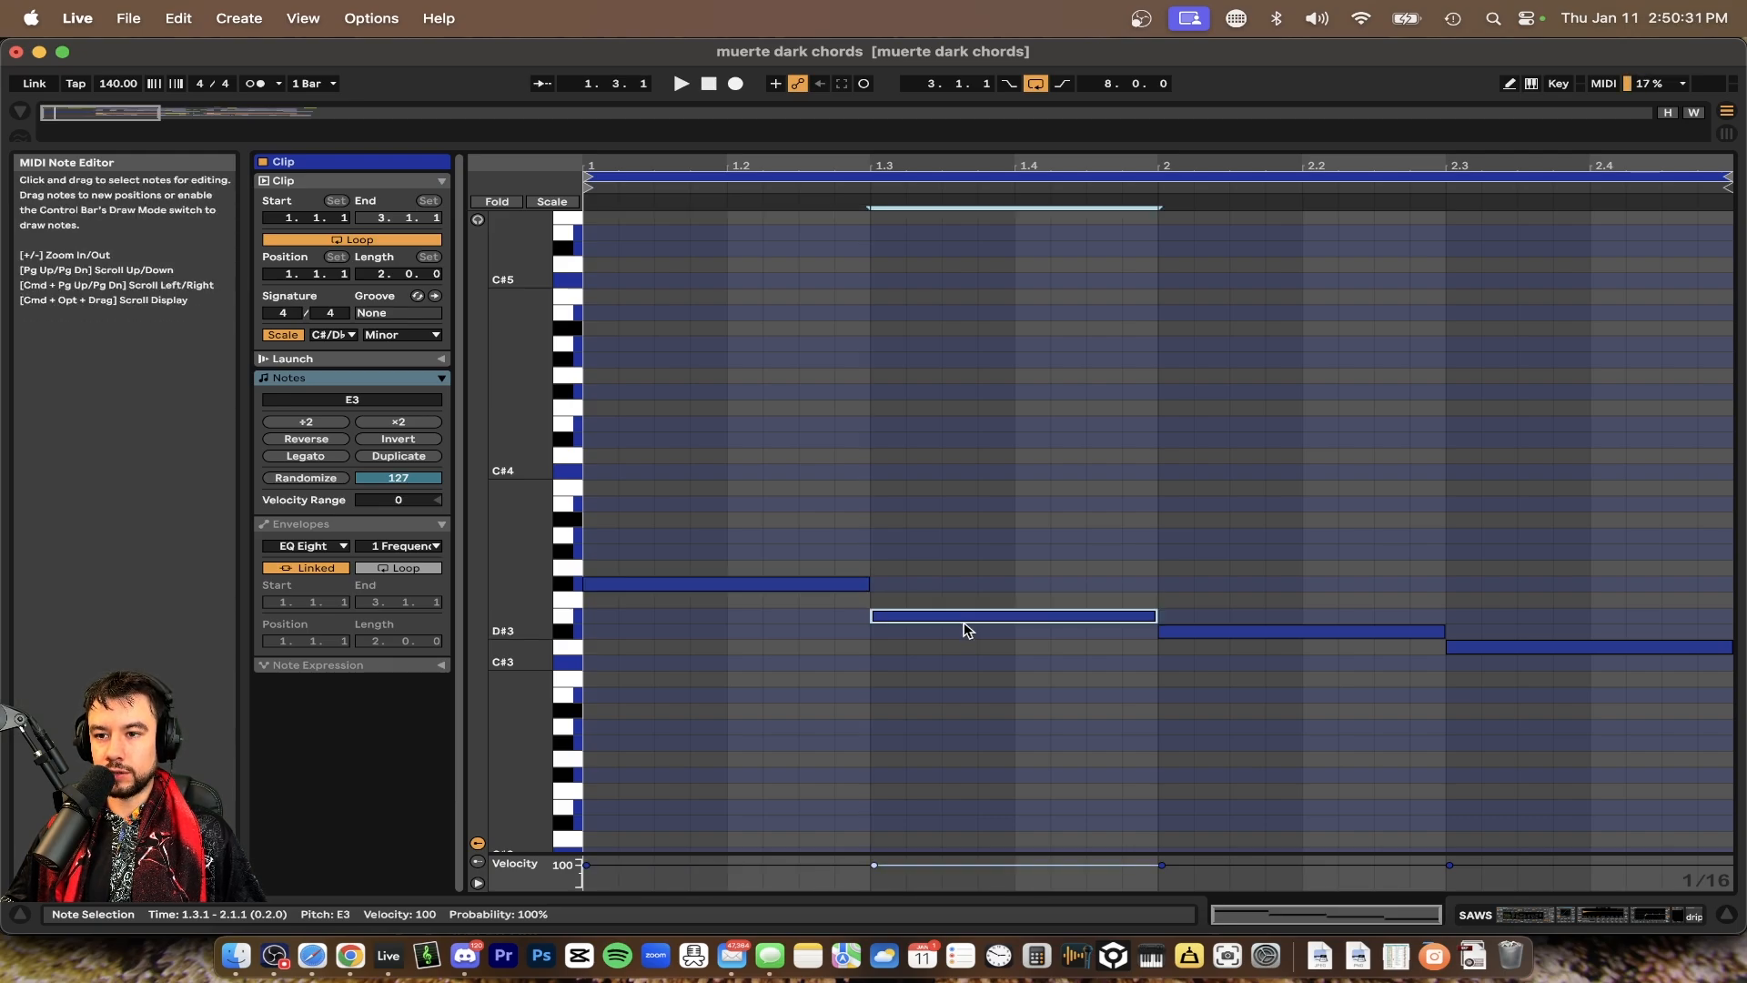
click(938, 600)
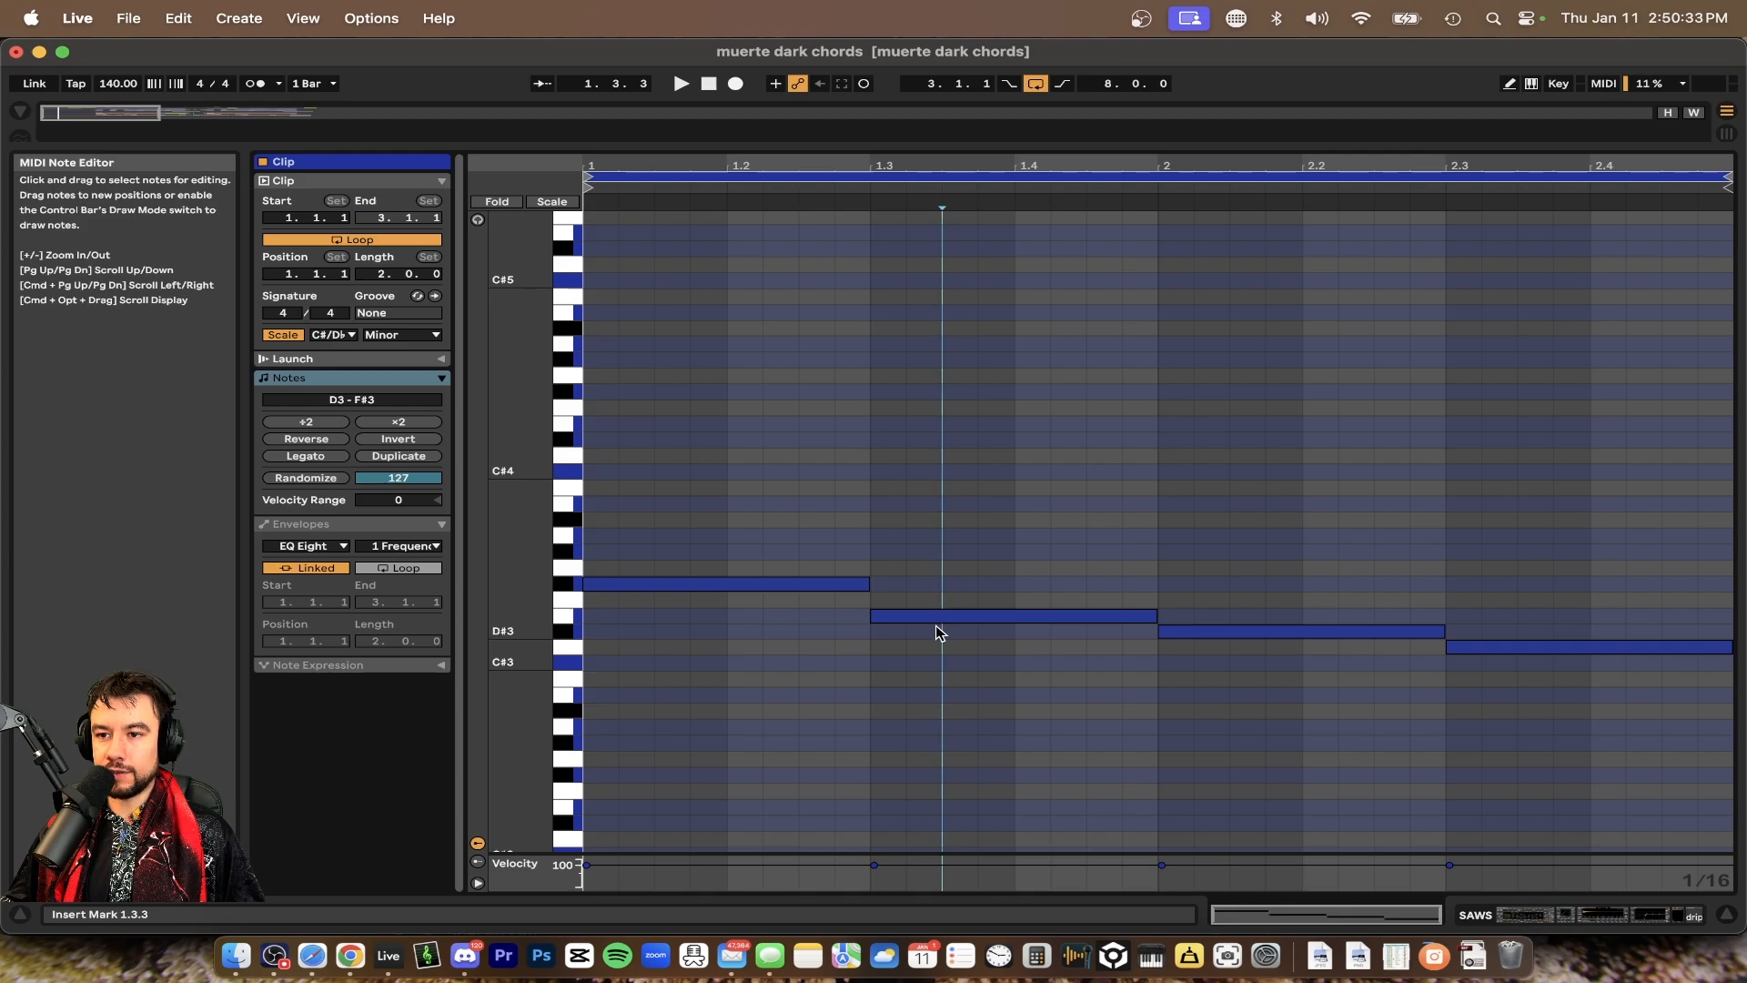
drag(921, 622, 923, 605)
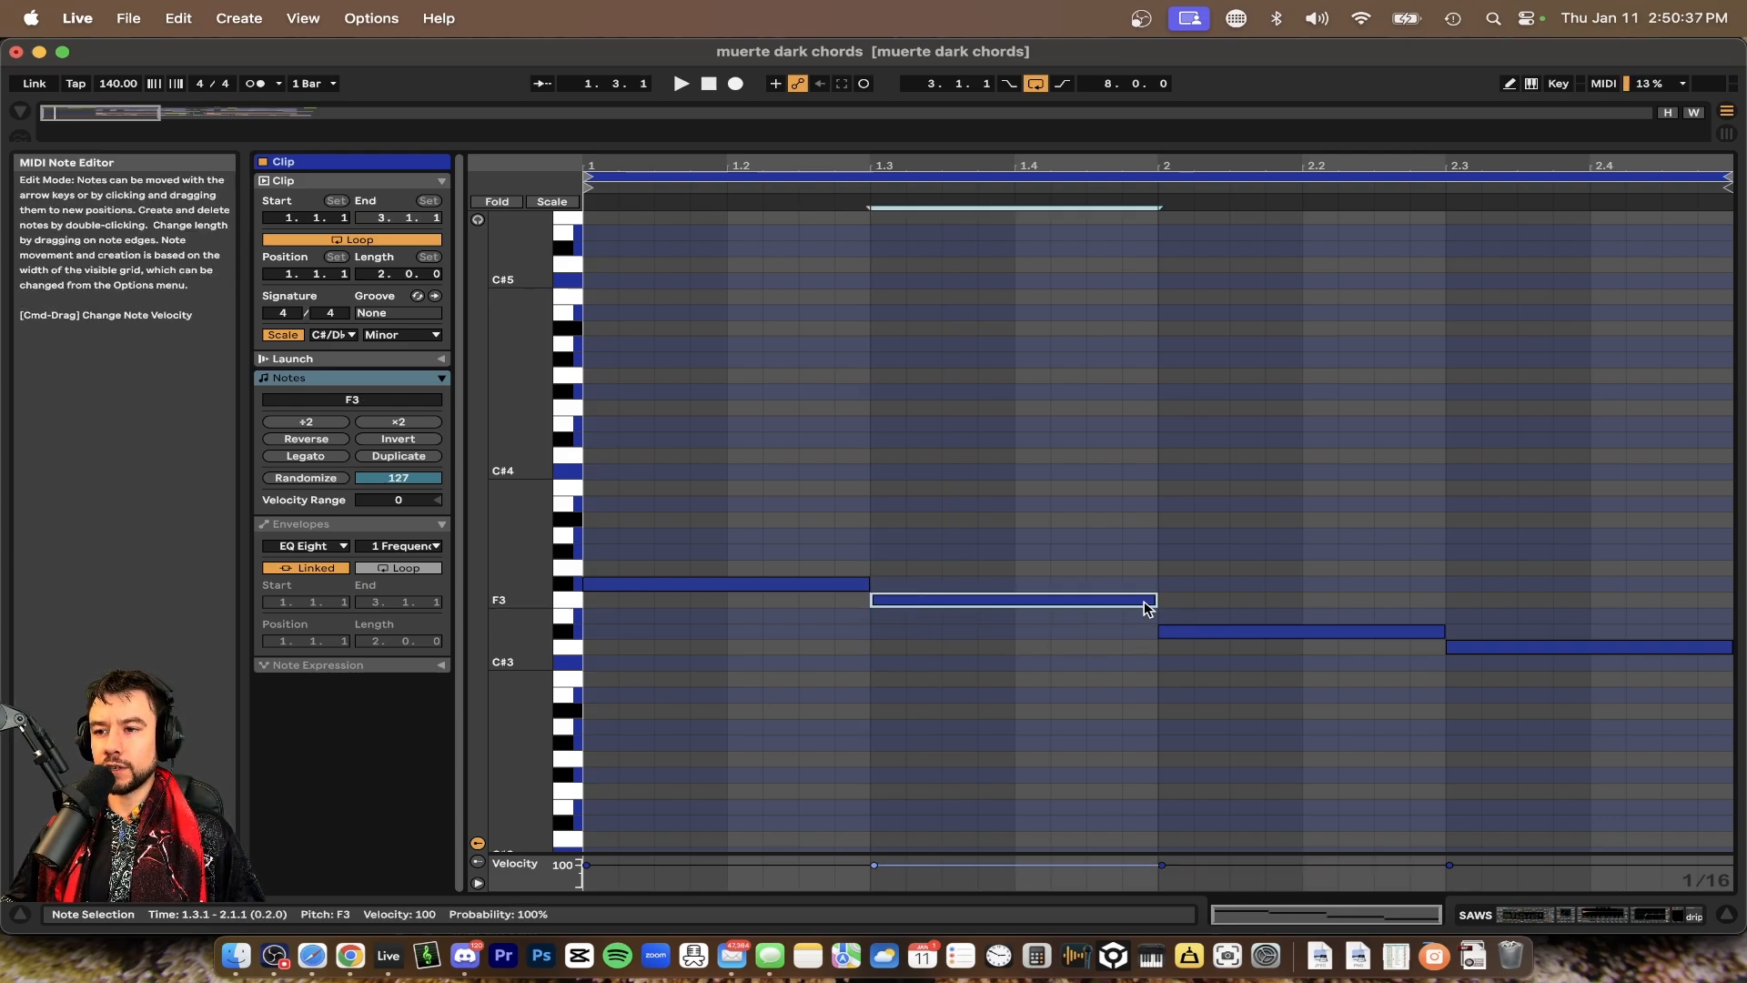
Inspect the pitches of the remaining low chord notes one by one
click(1192, 632)
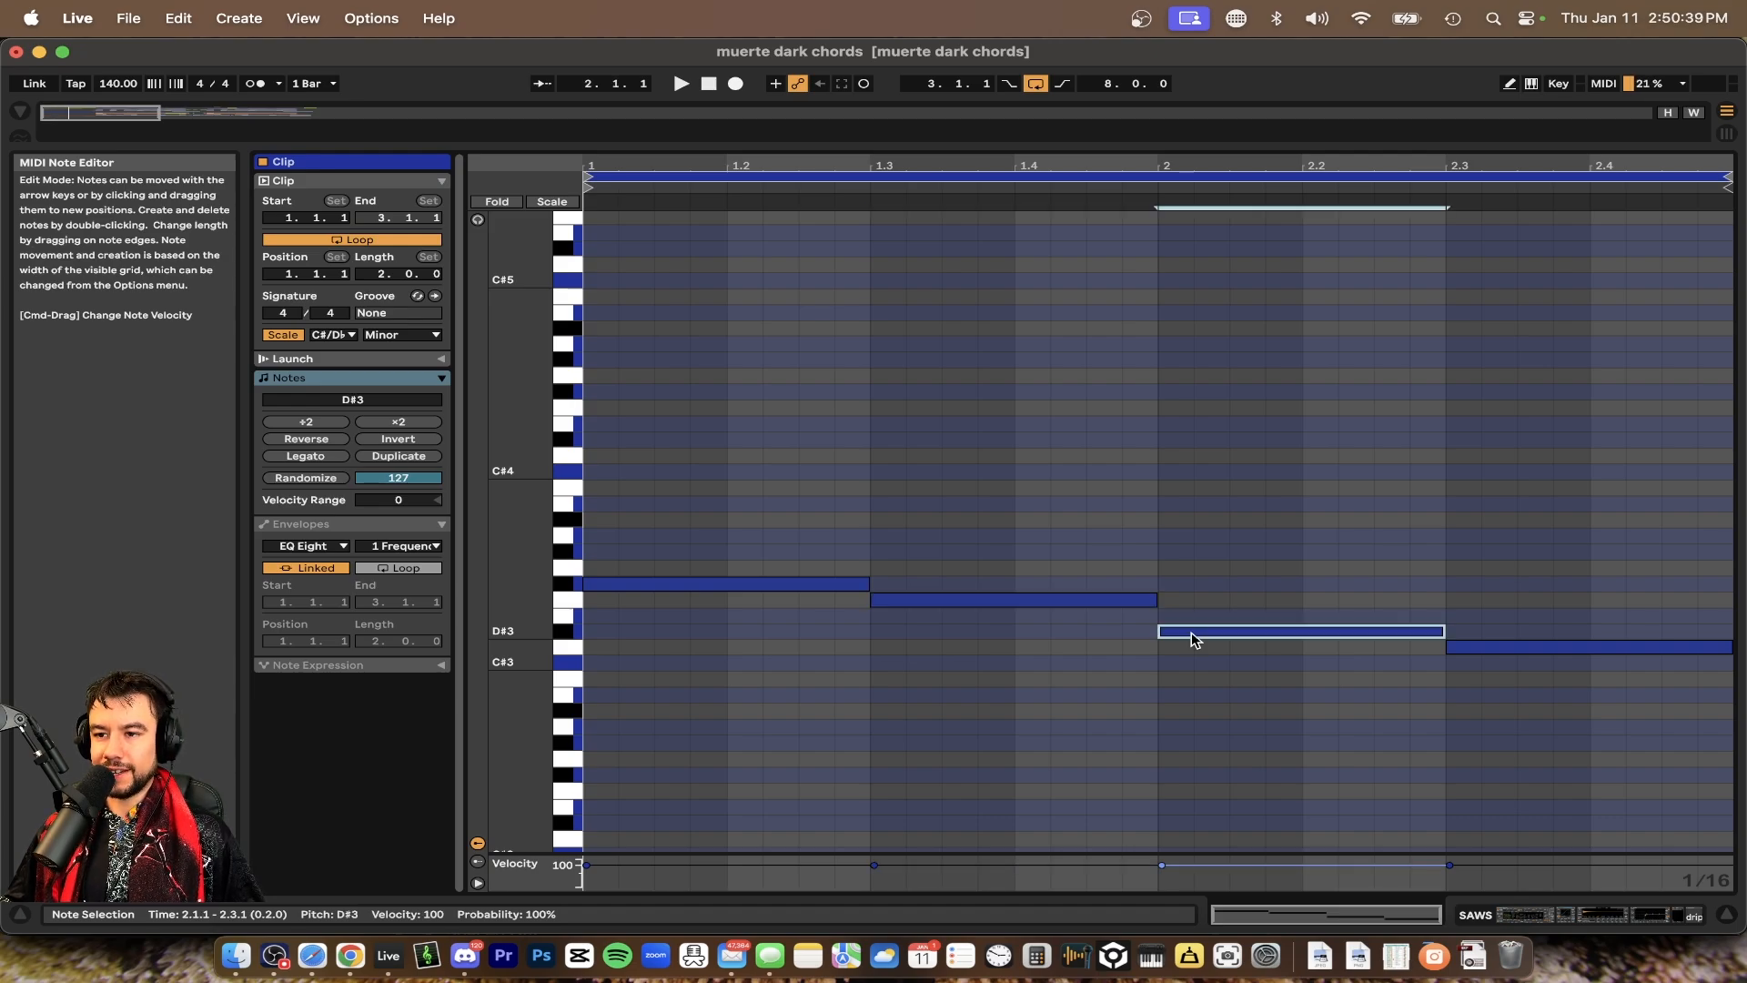
scroll(1447, 663, down, 1)
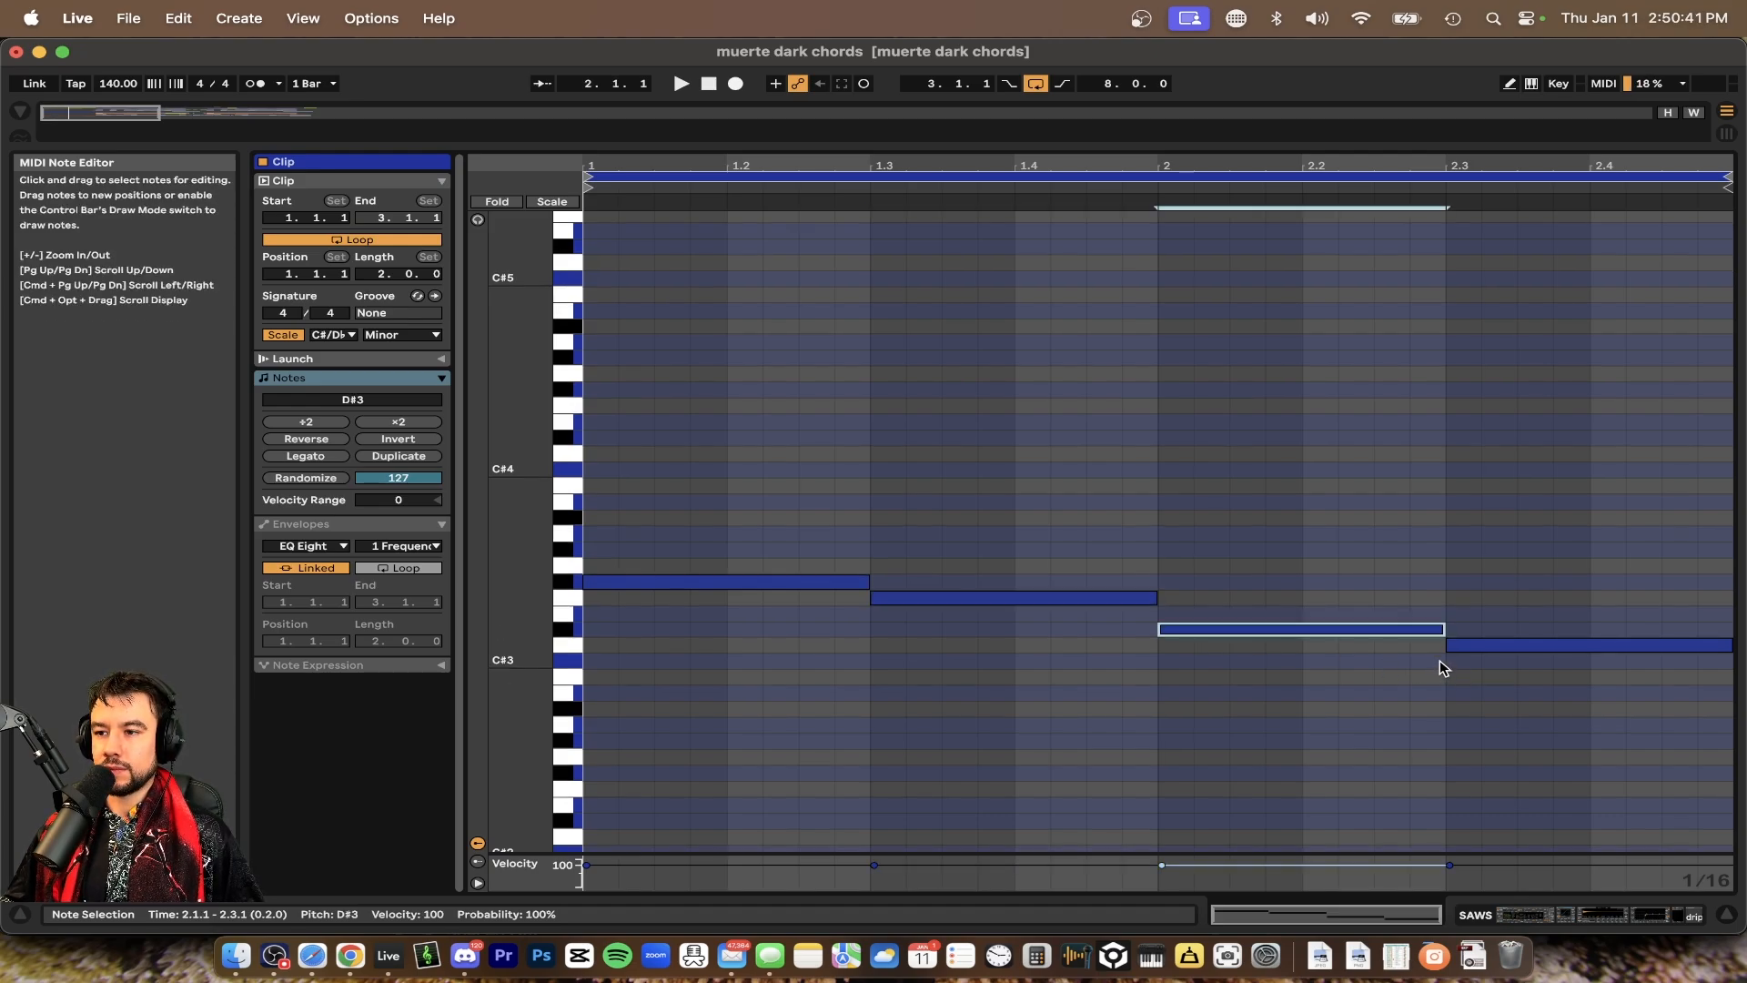
click(1483, 646)
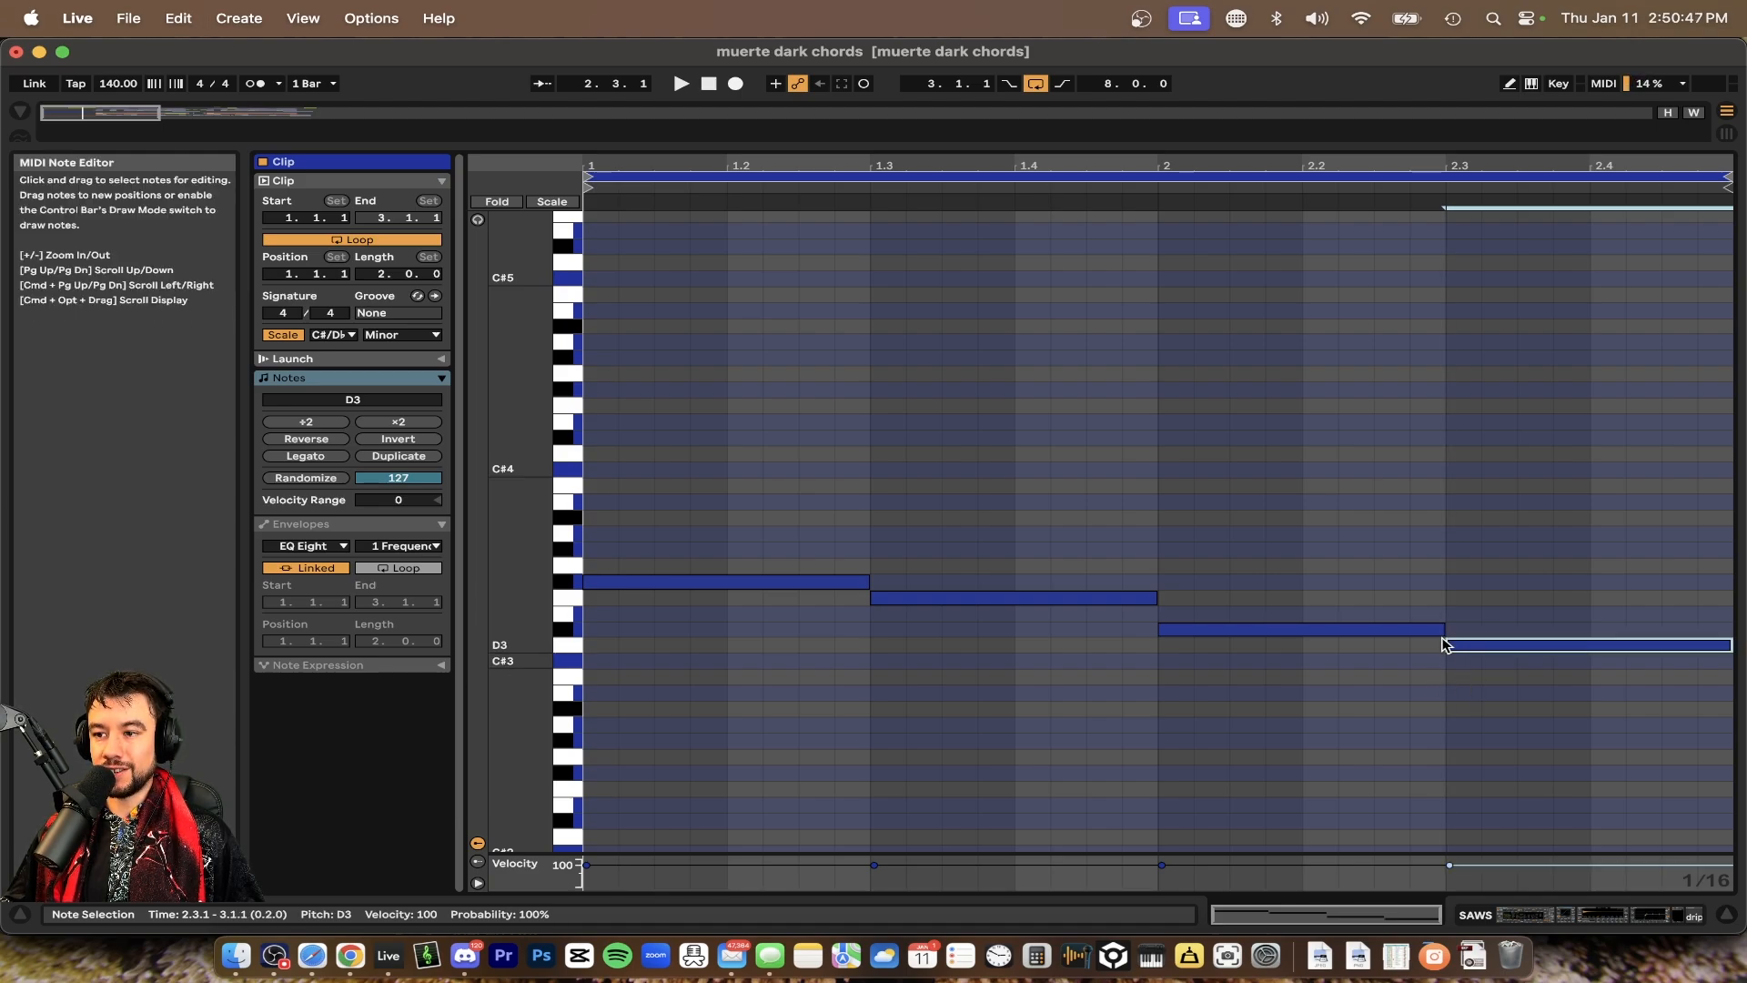
scroll(1214, 626, up, 3)
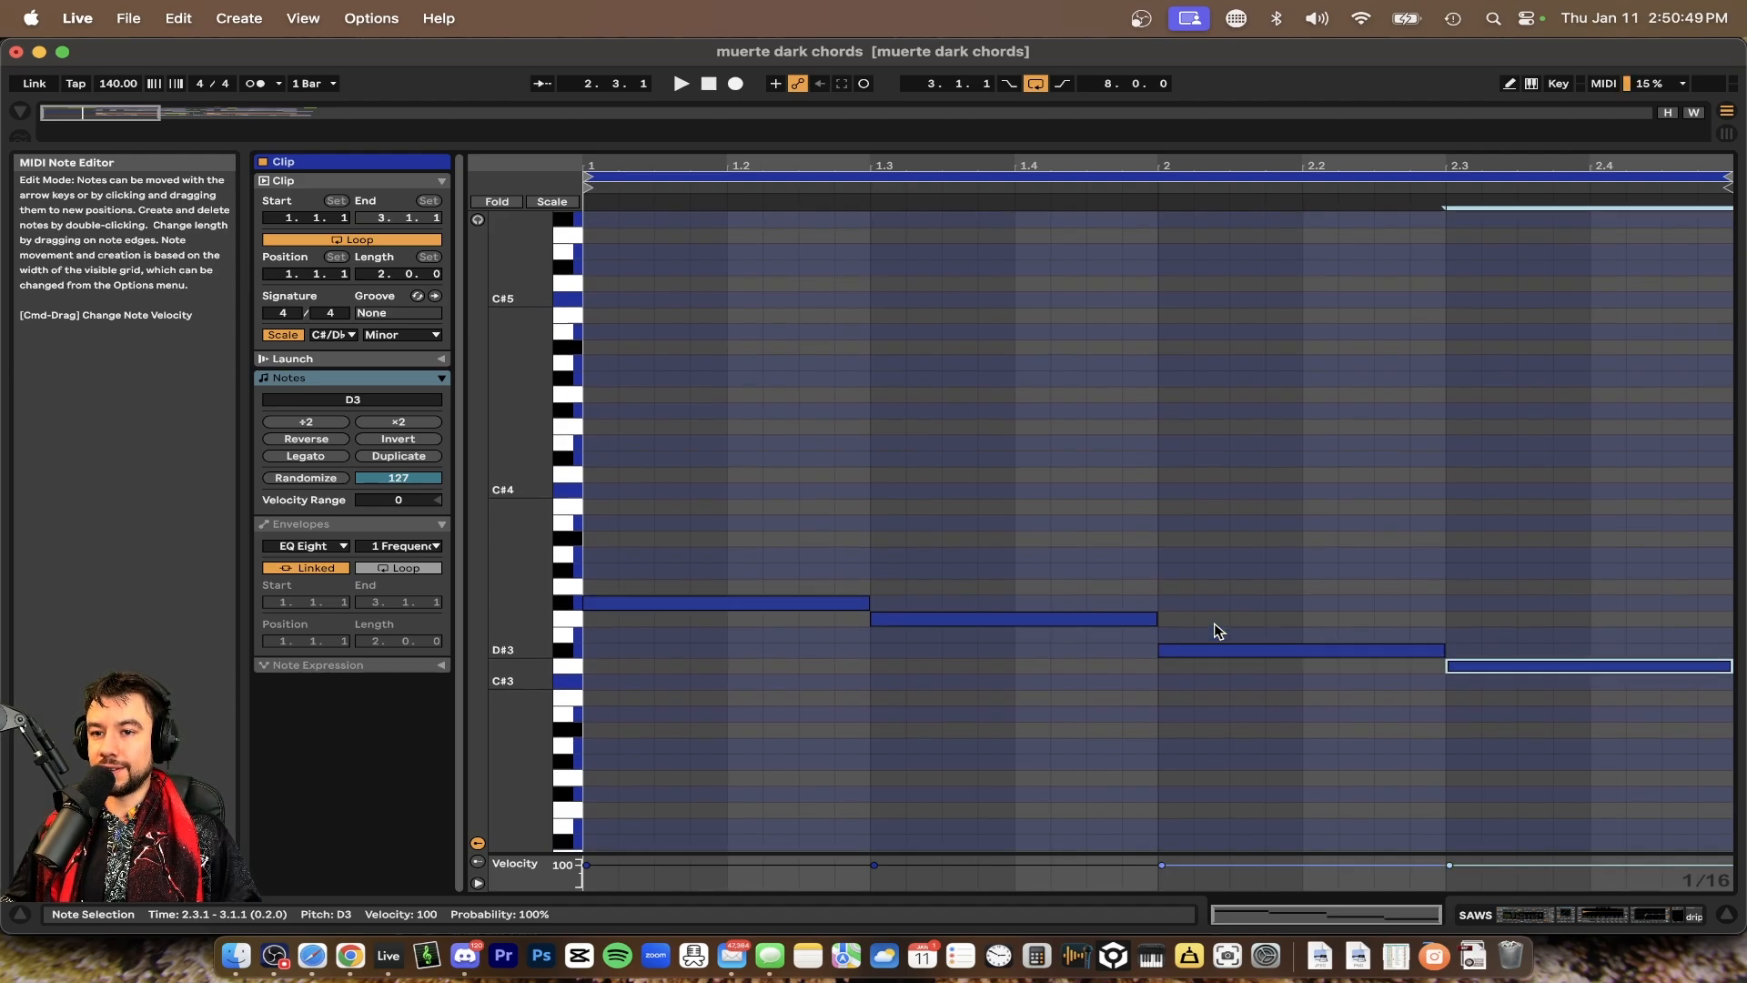
Duplicate the four low notes upward to form a D4–F#4 line above them
drag(1472, 790, 749, 577)
scroll(878, 636, up, 2)
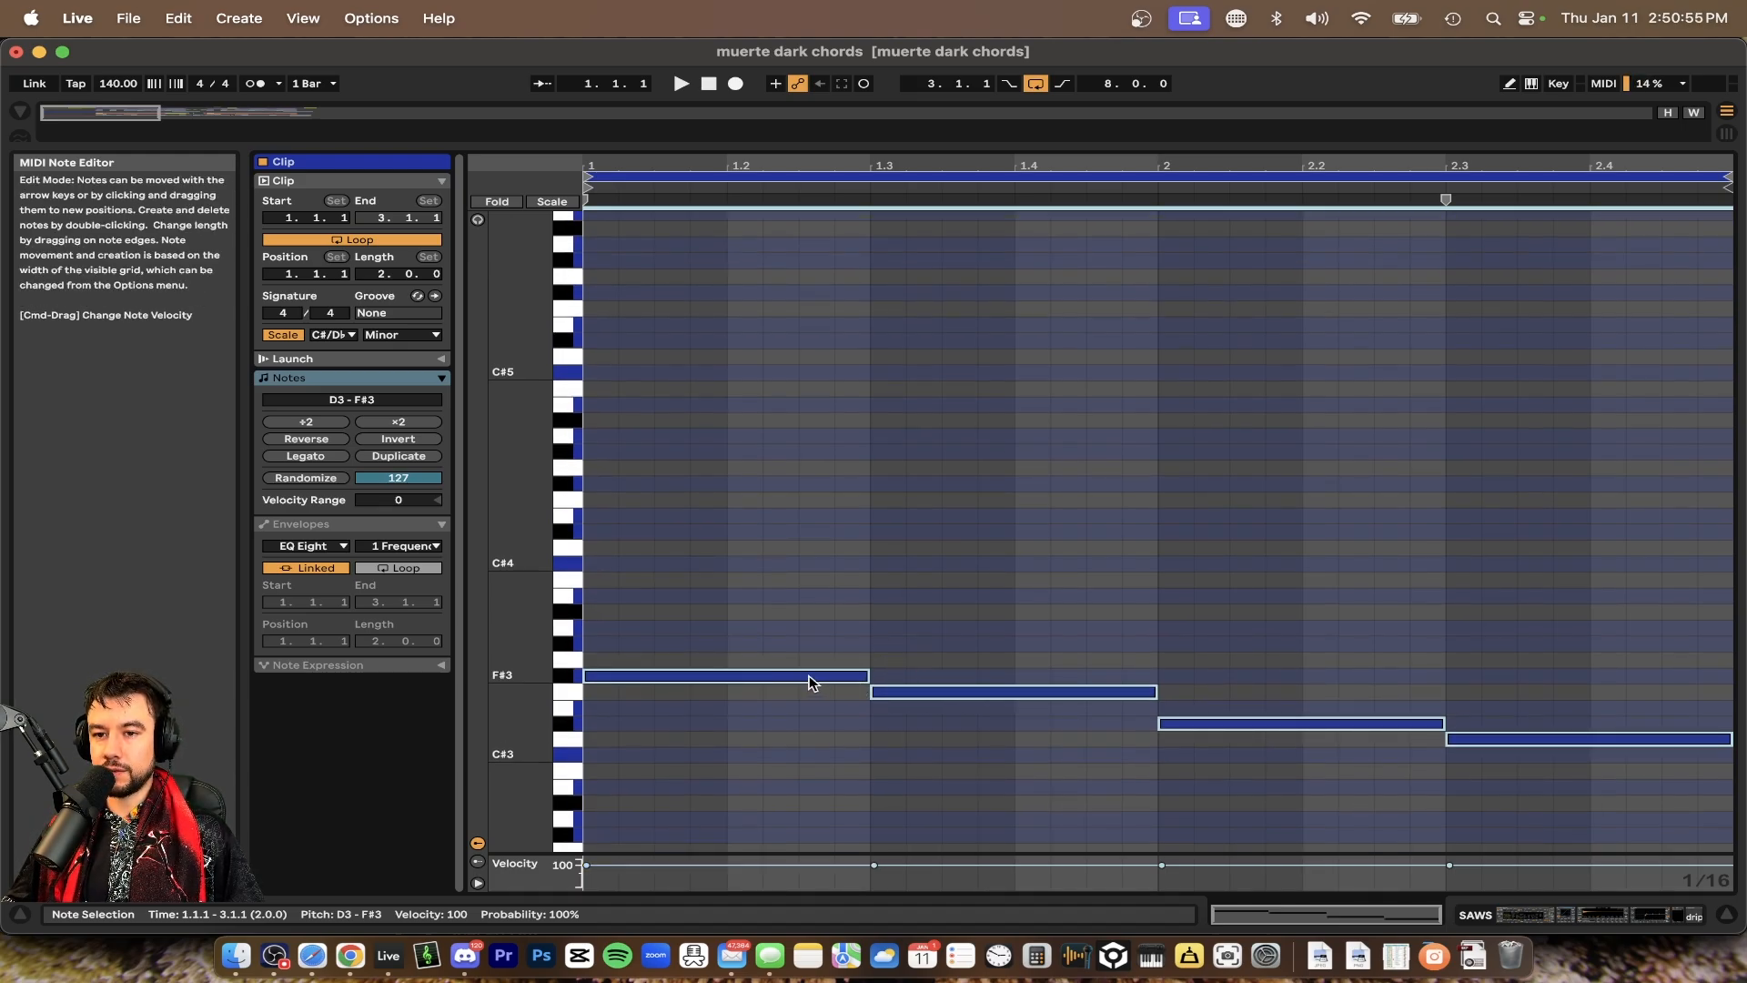
drag(810, 682, 818, 489)
drag(817, 470, 818, 489)
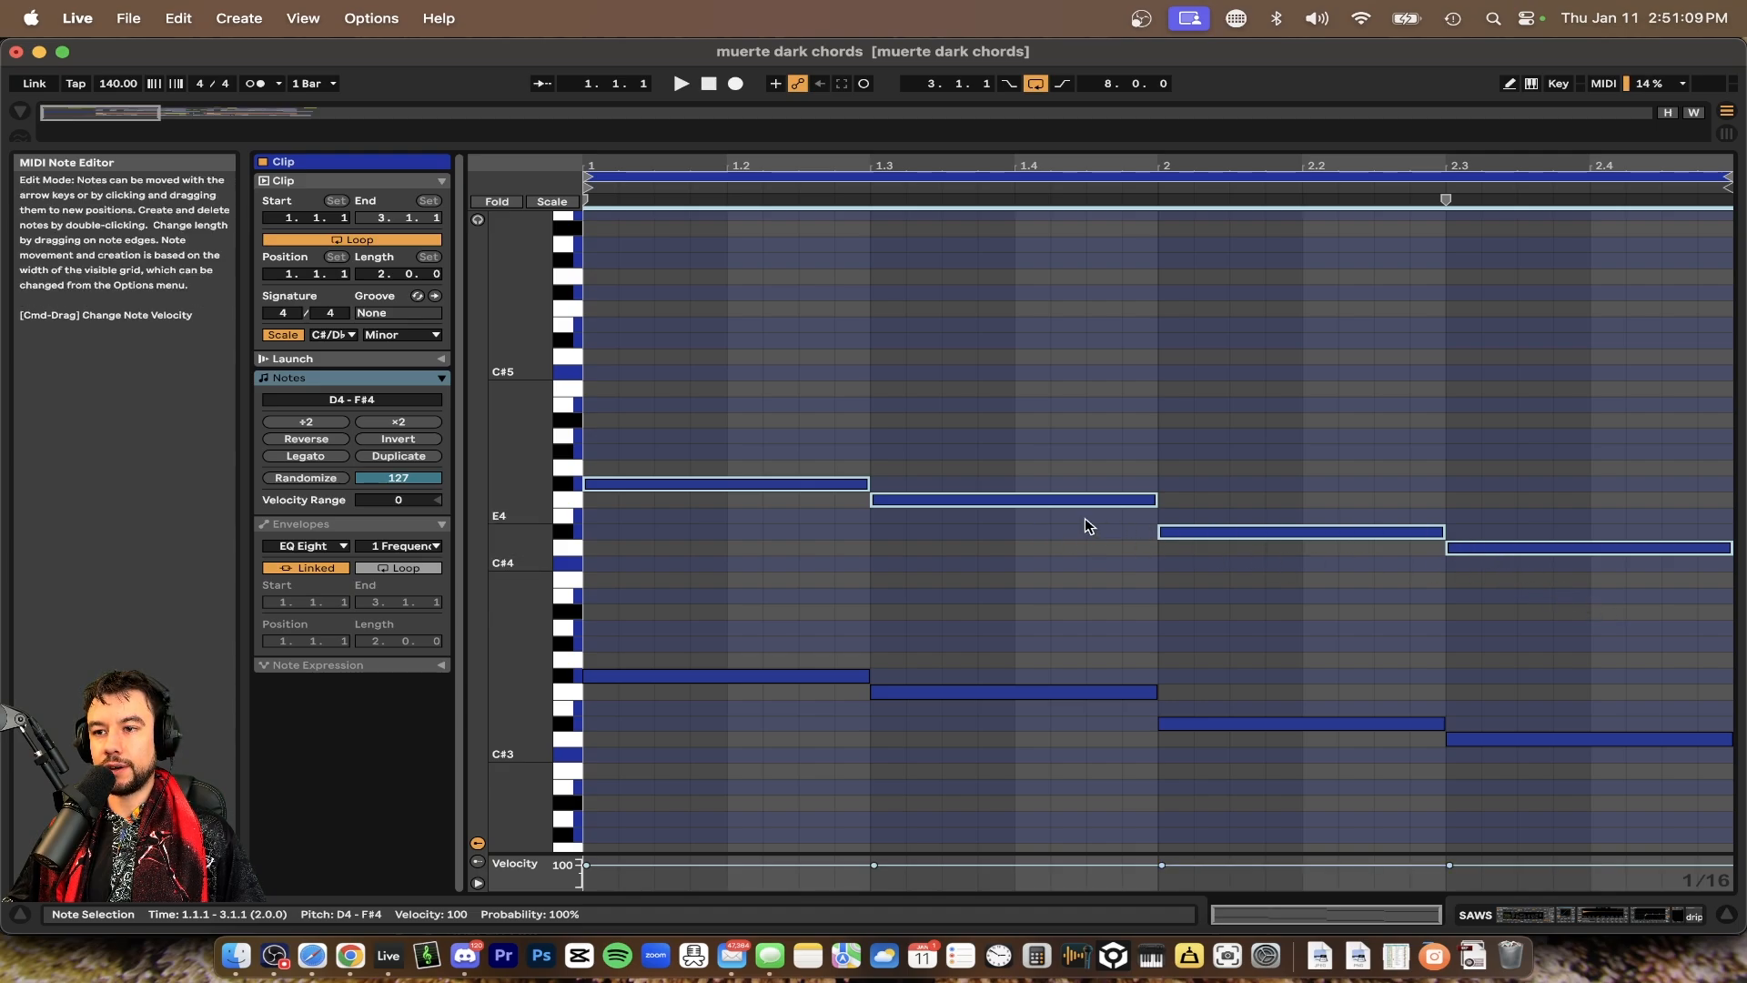
click(759, 572)
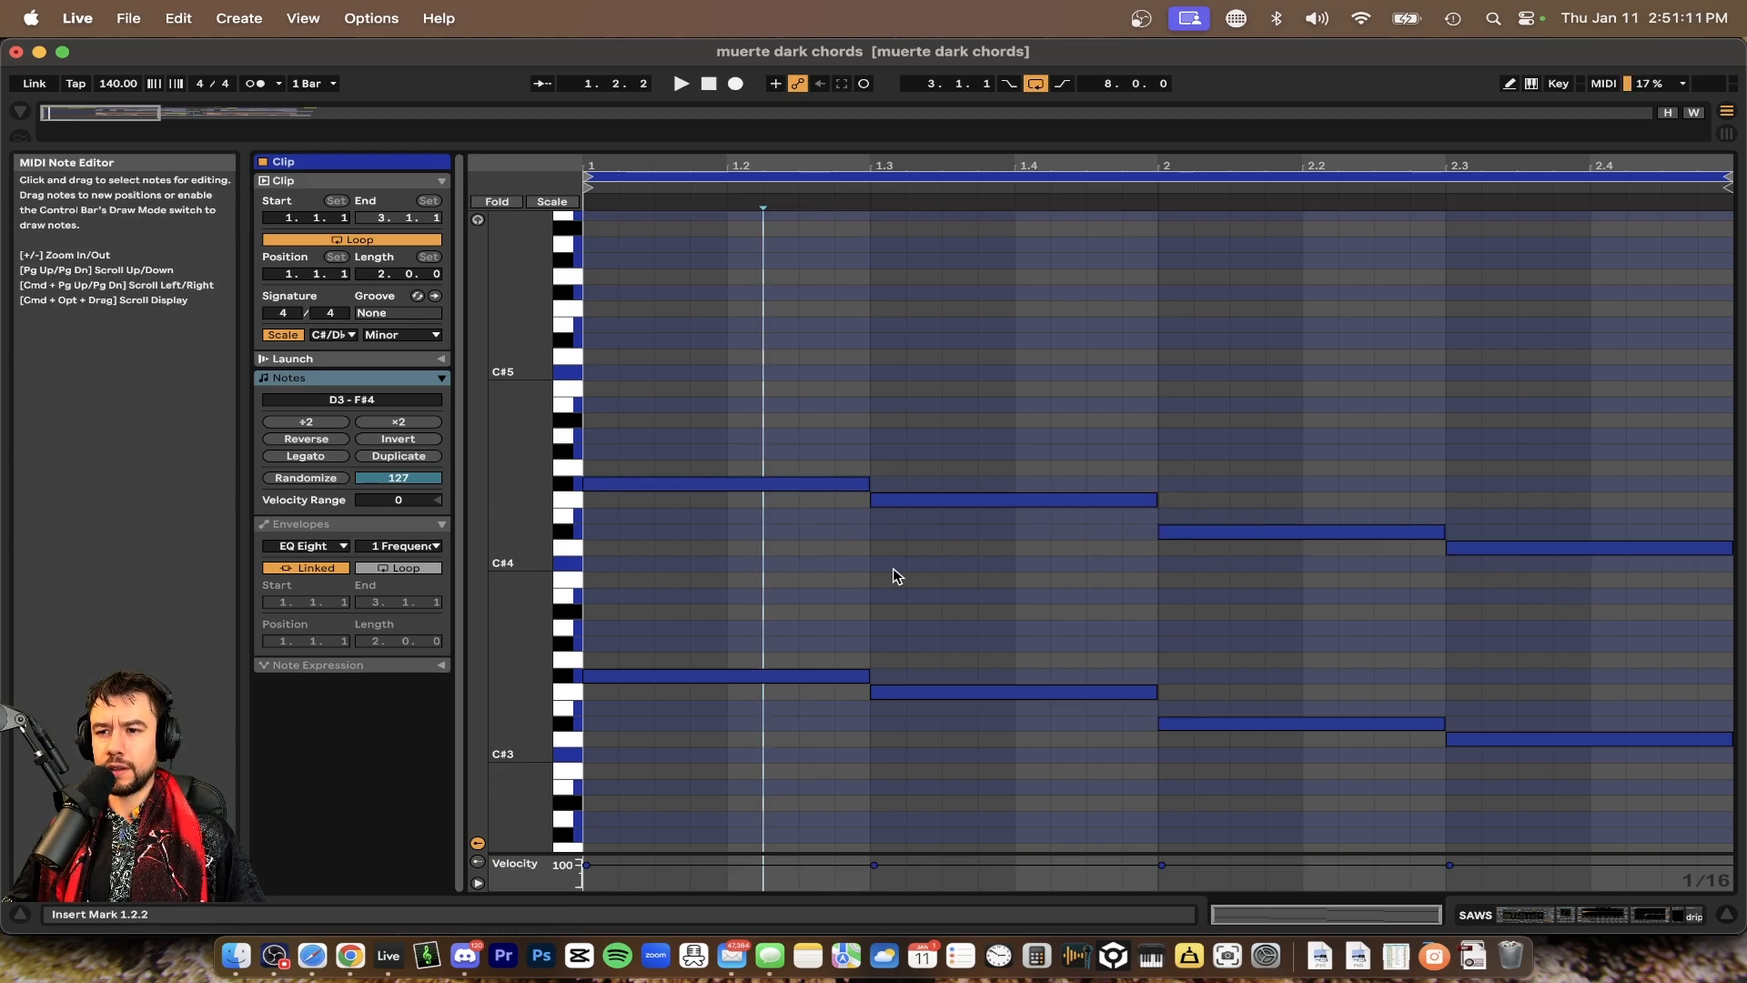
Add an F4 note under the first upper note, lasting from 1.1.1 to 1.3.1
scroll(887, 568, up, 1)
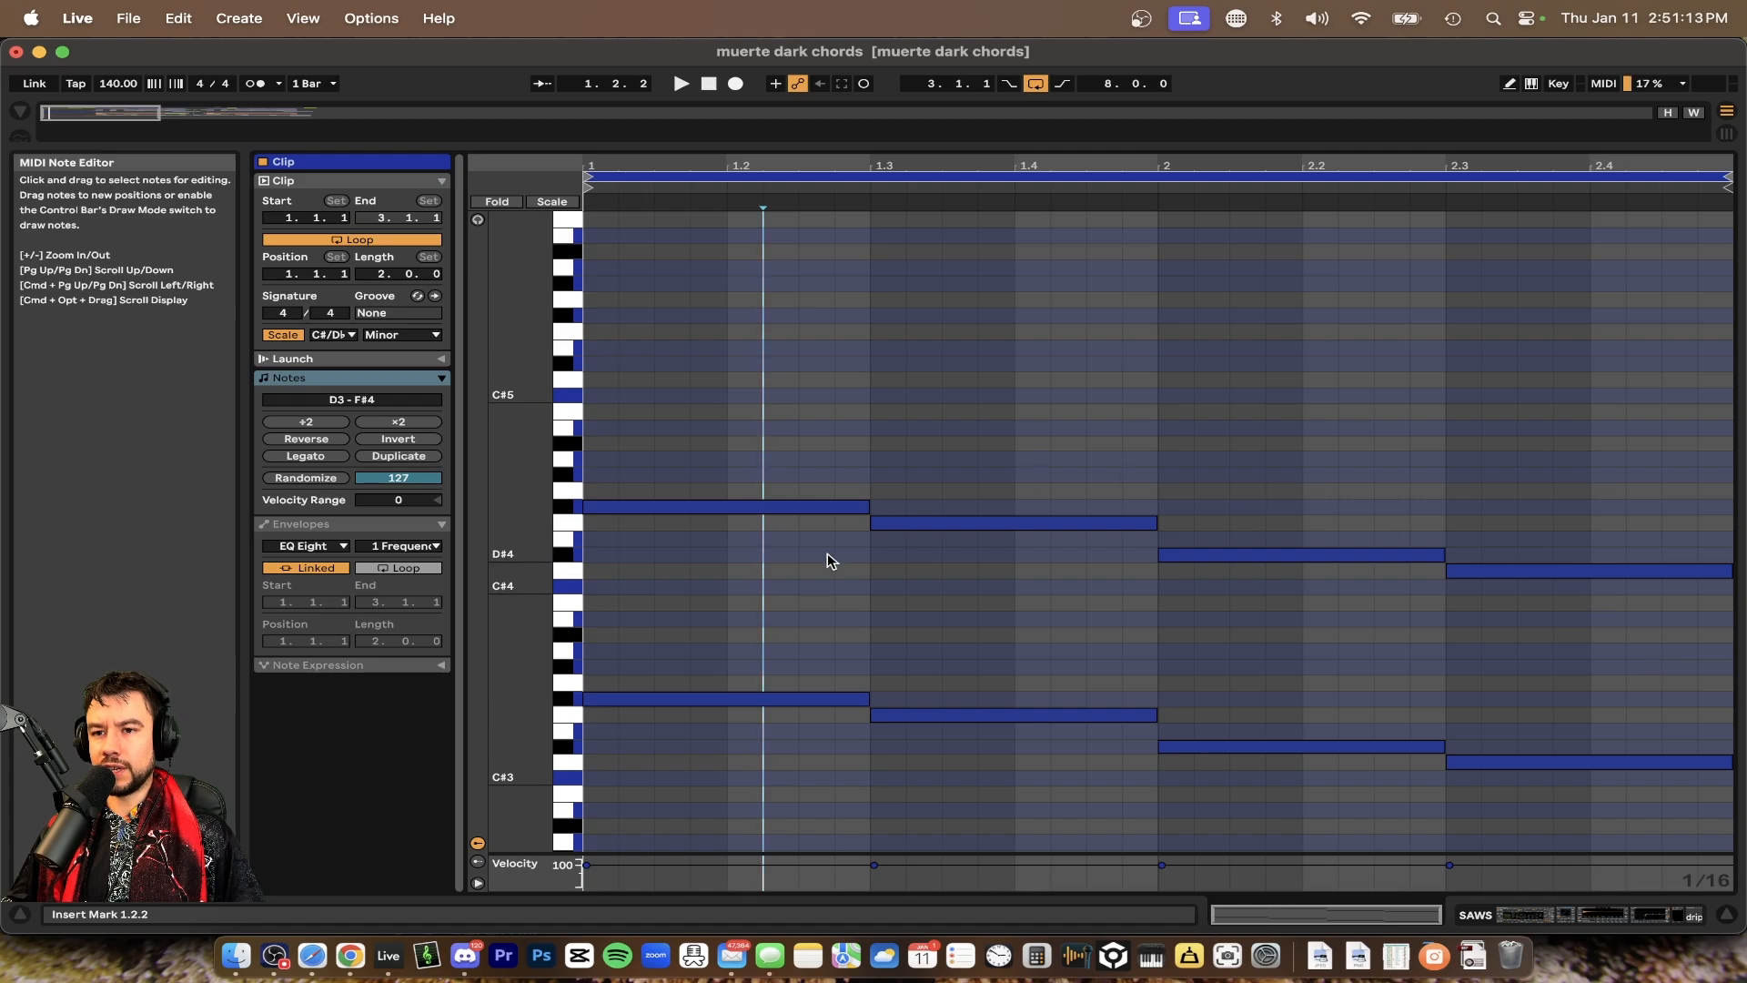
double_click(600, 521)
drag(601, 521, 797, 530)
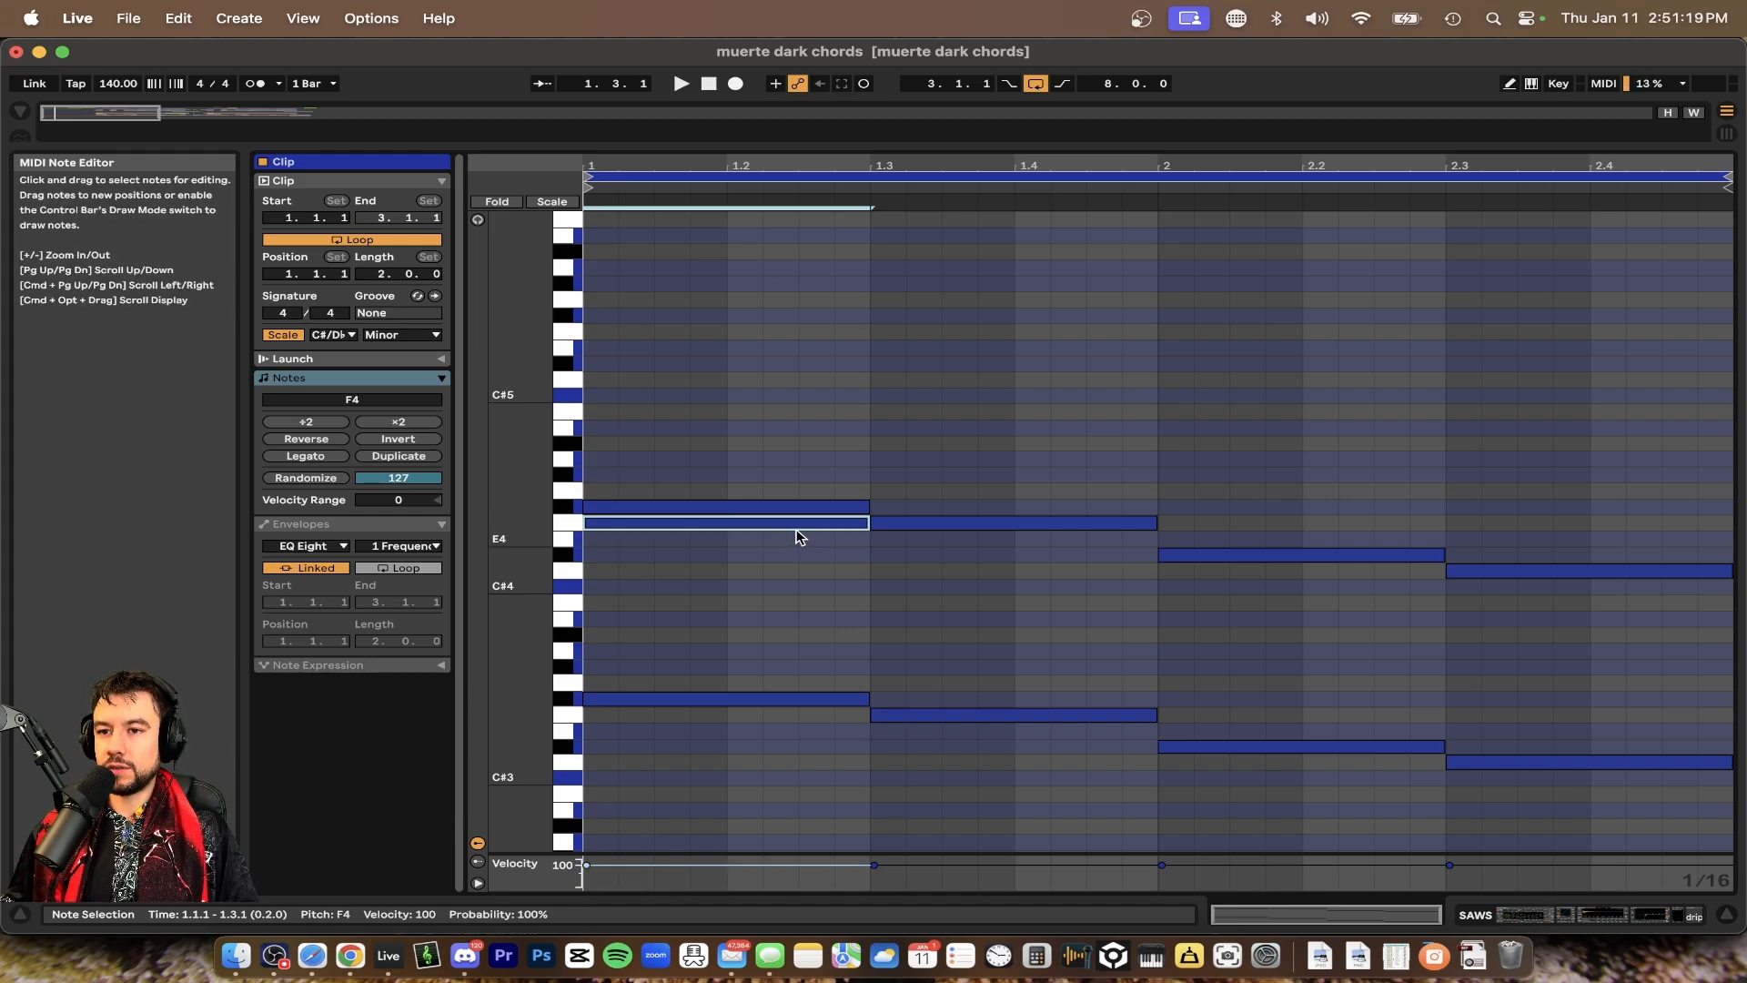
Delete the new F4 note, play the clip, and undo the deletion
click(794, 533)
key(space)
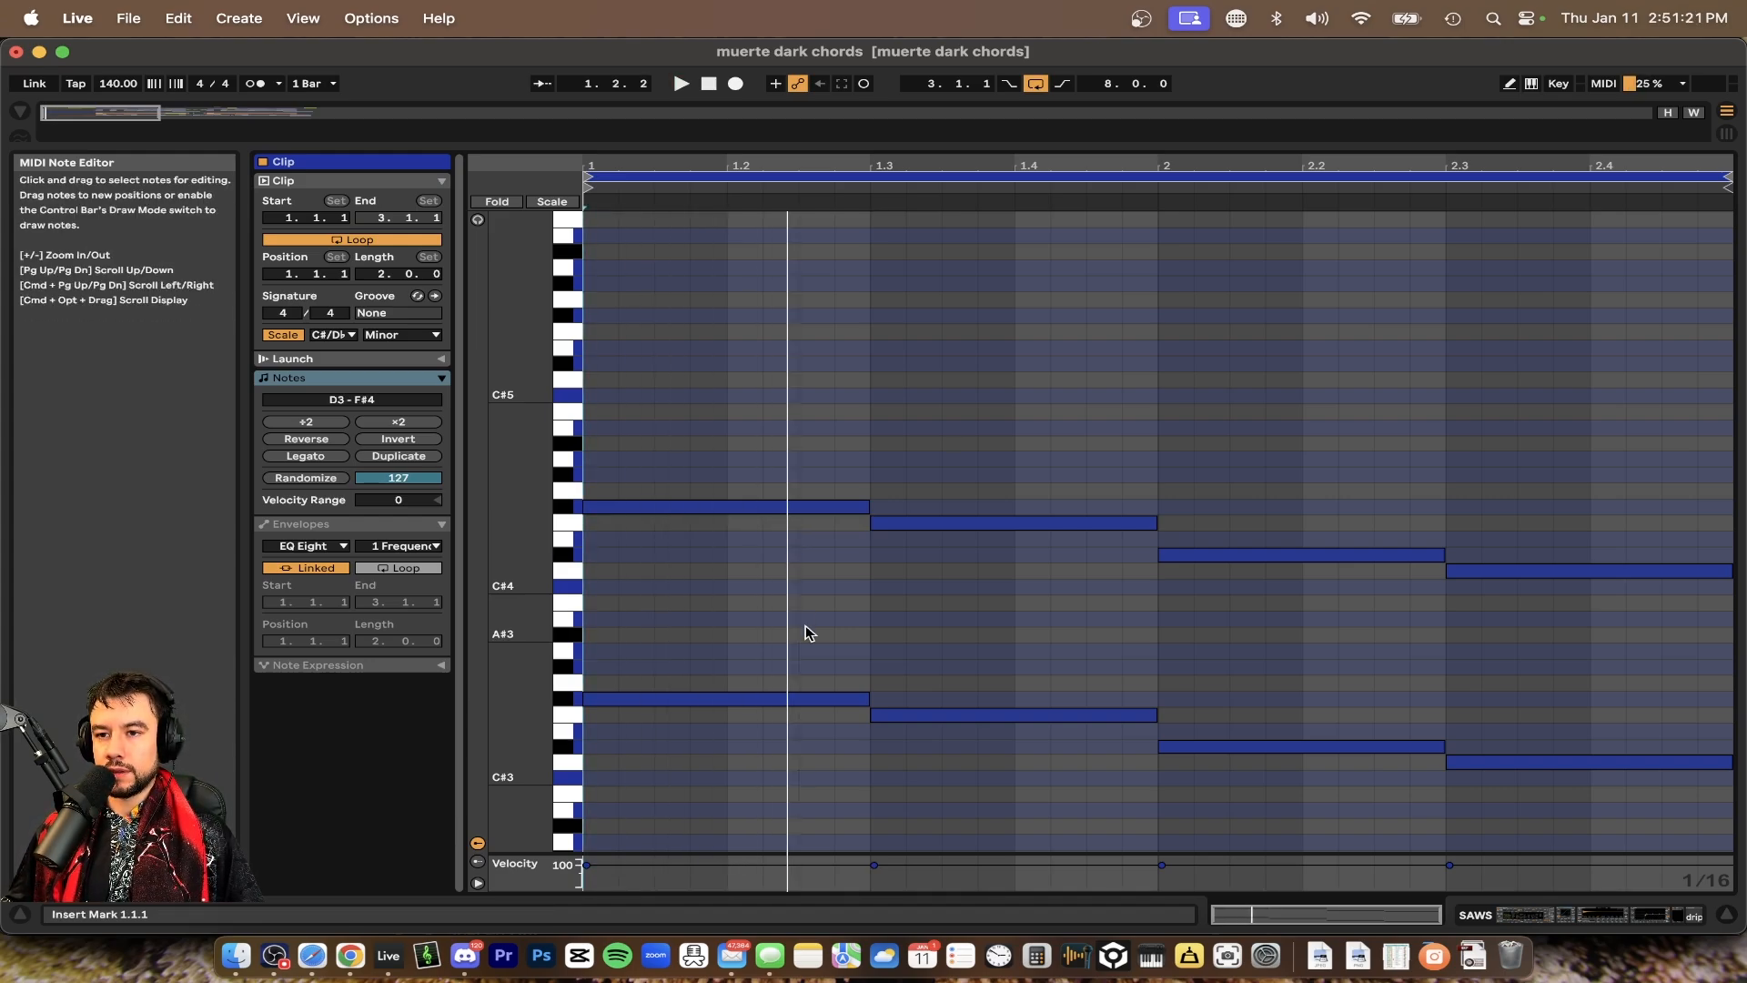
key(space)
key(space)
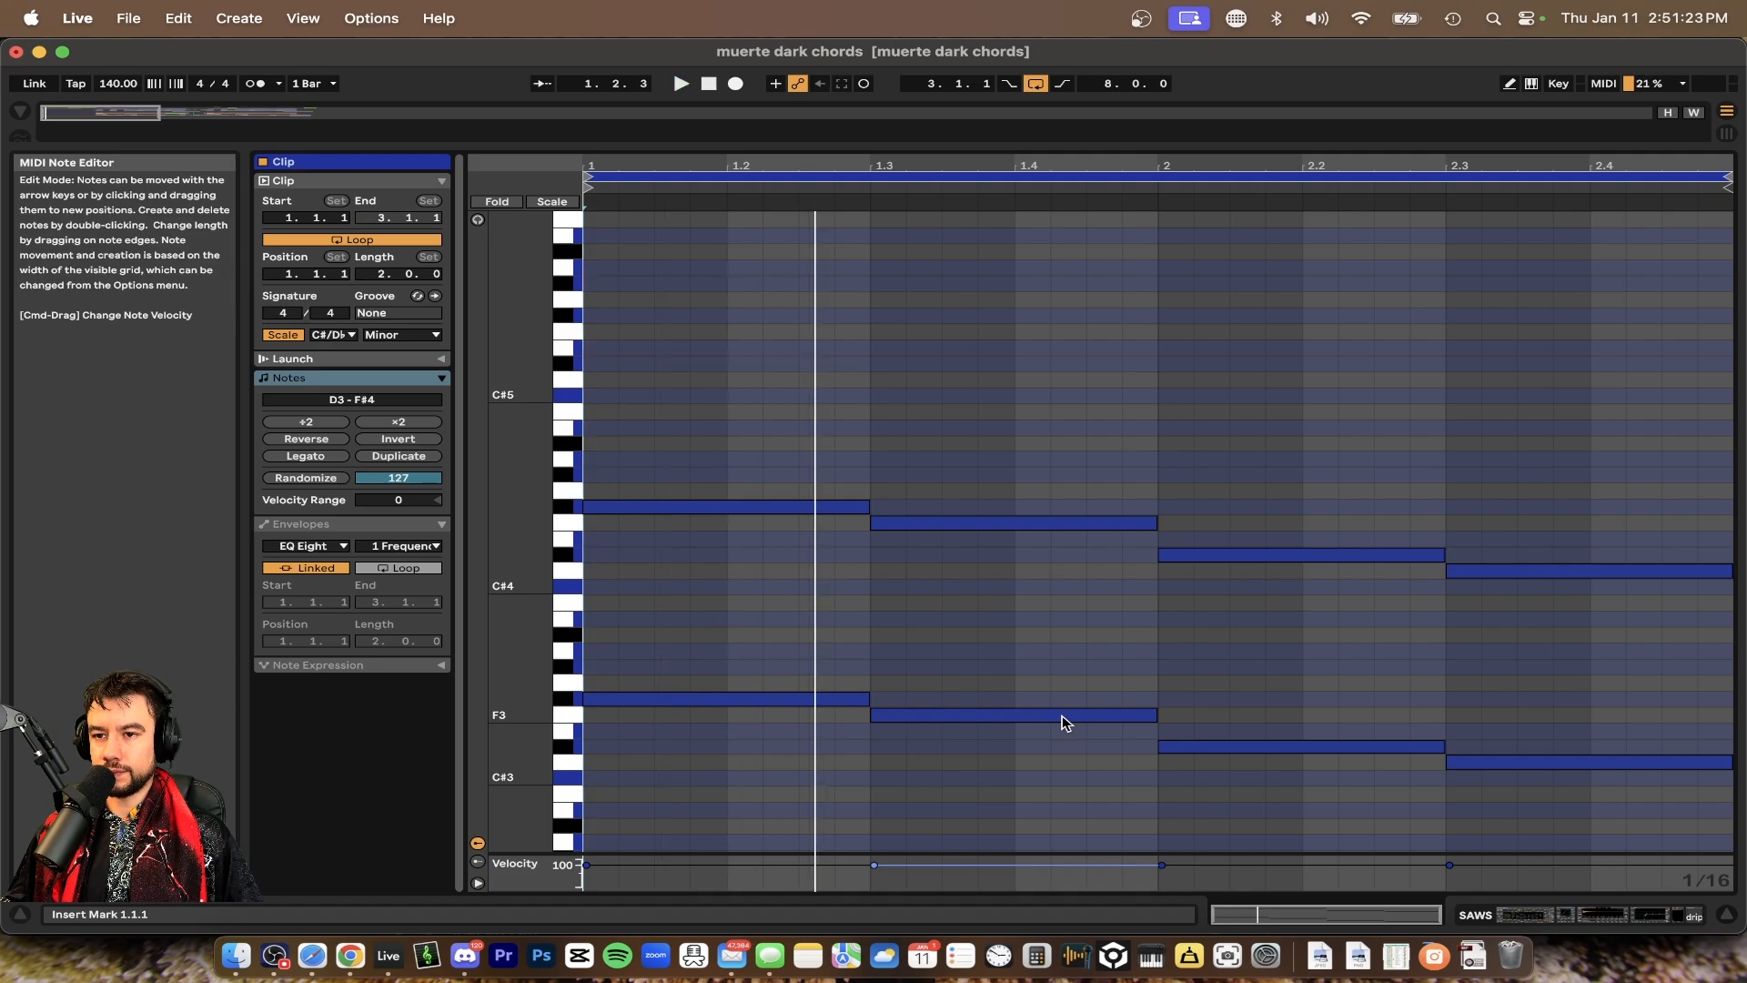
key(super+z)
key(space)
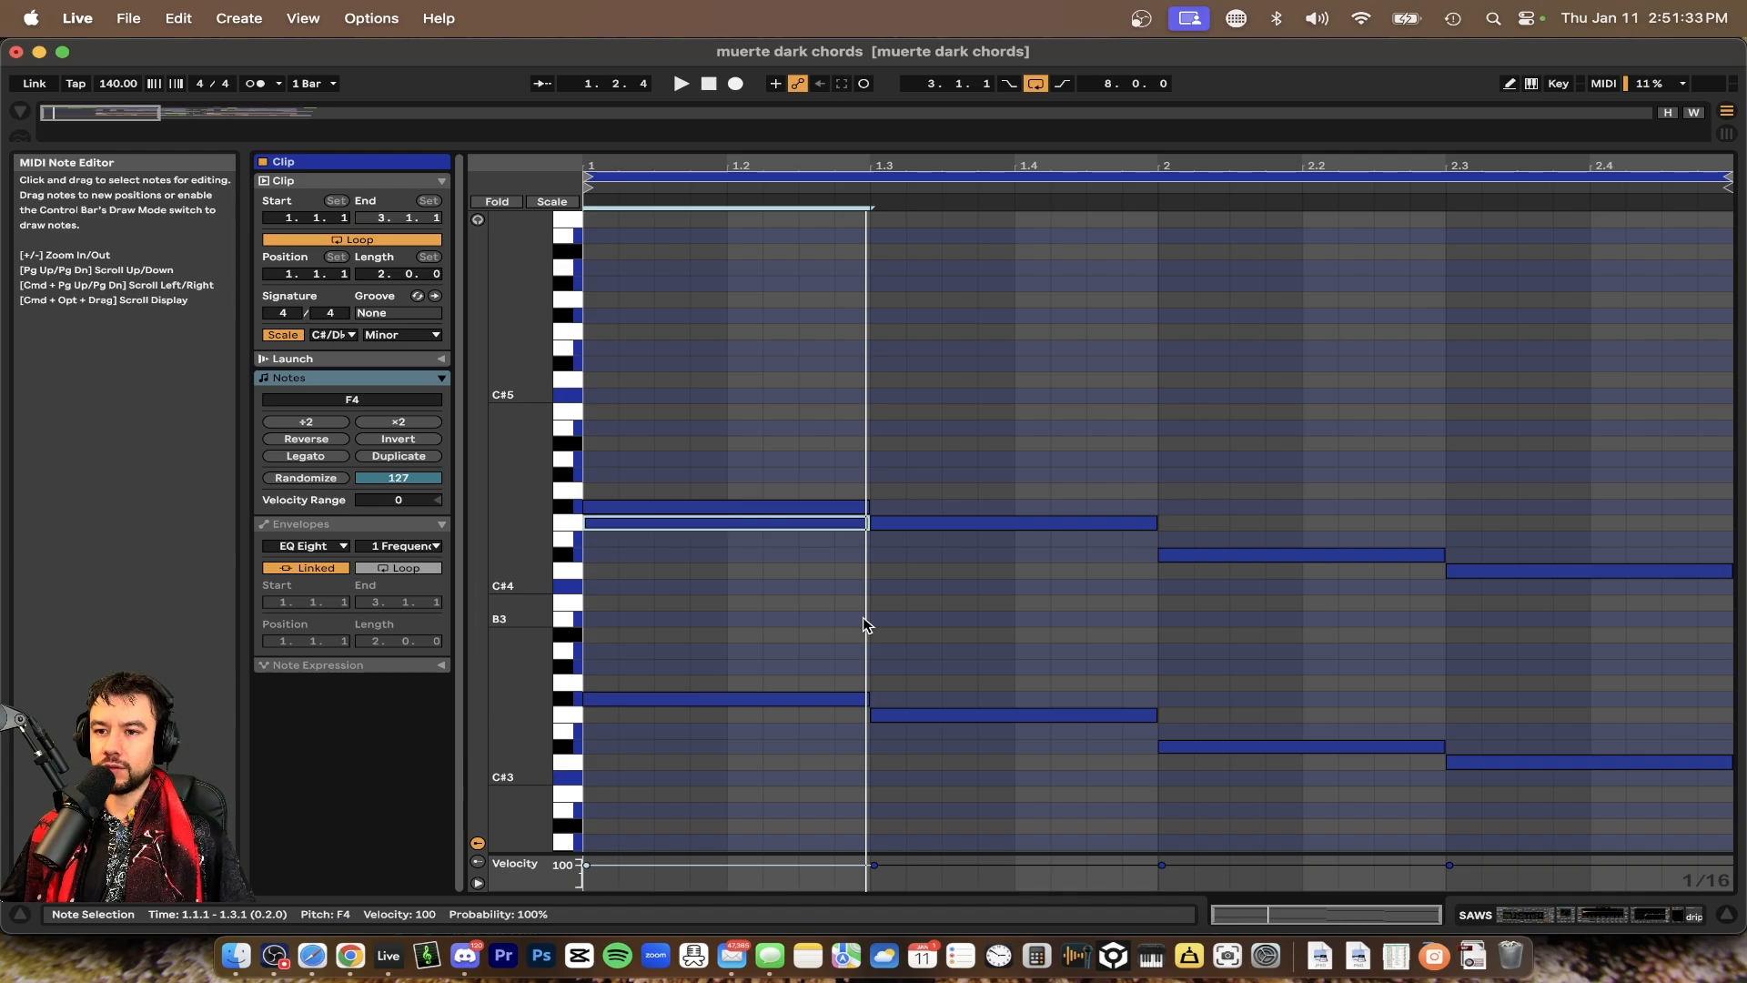
Play the clip to hear the edited chords
click(862, 617)
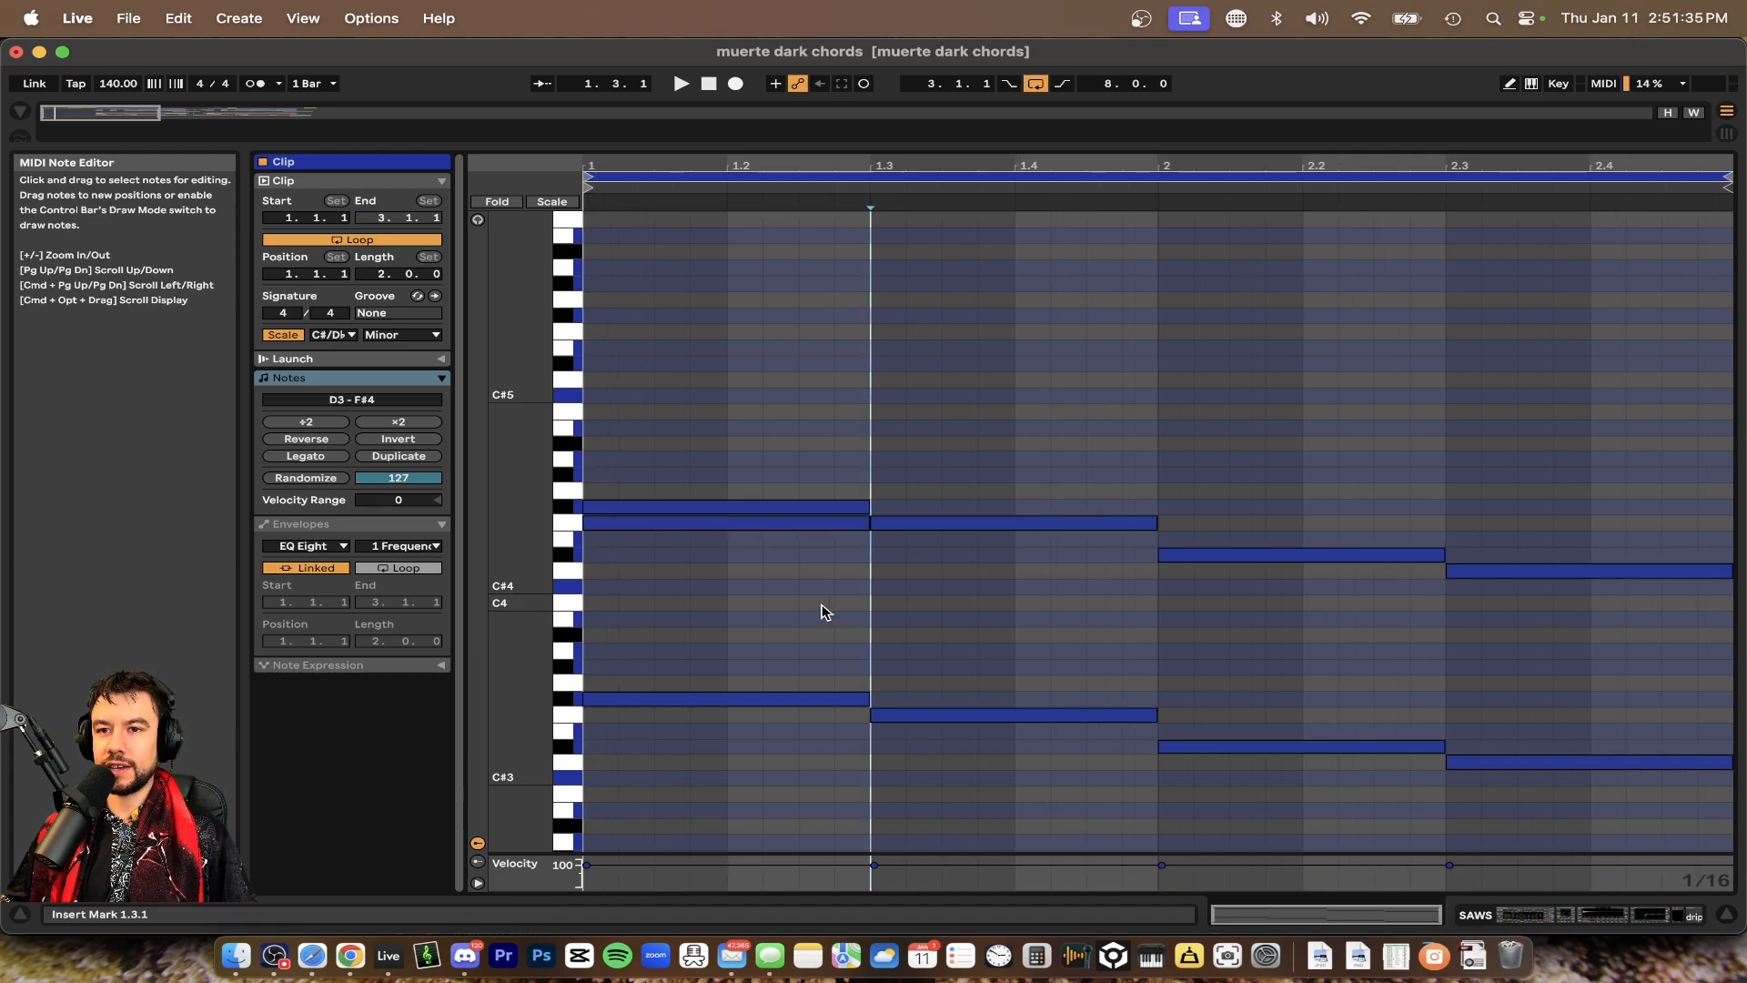
scroll(821, 589, up, 1)
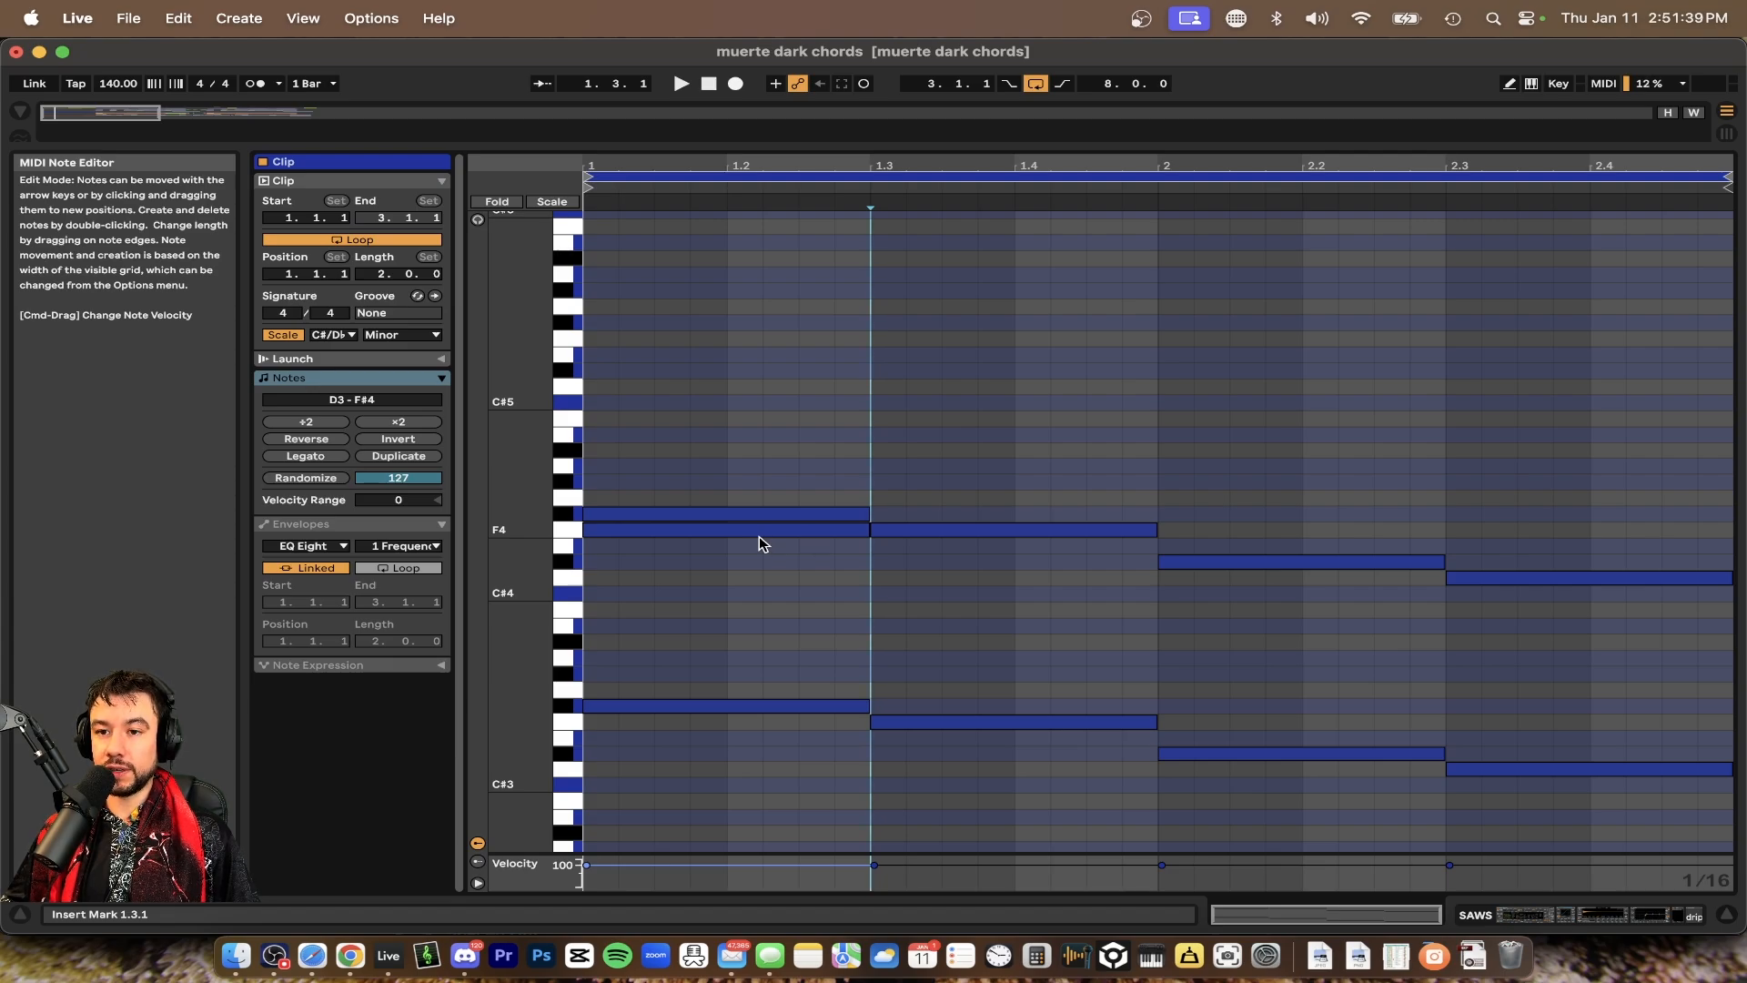
scroll(759, 543, down, 3)
key(space)
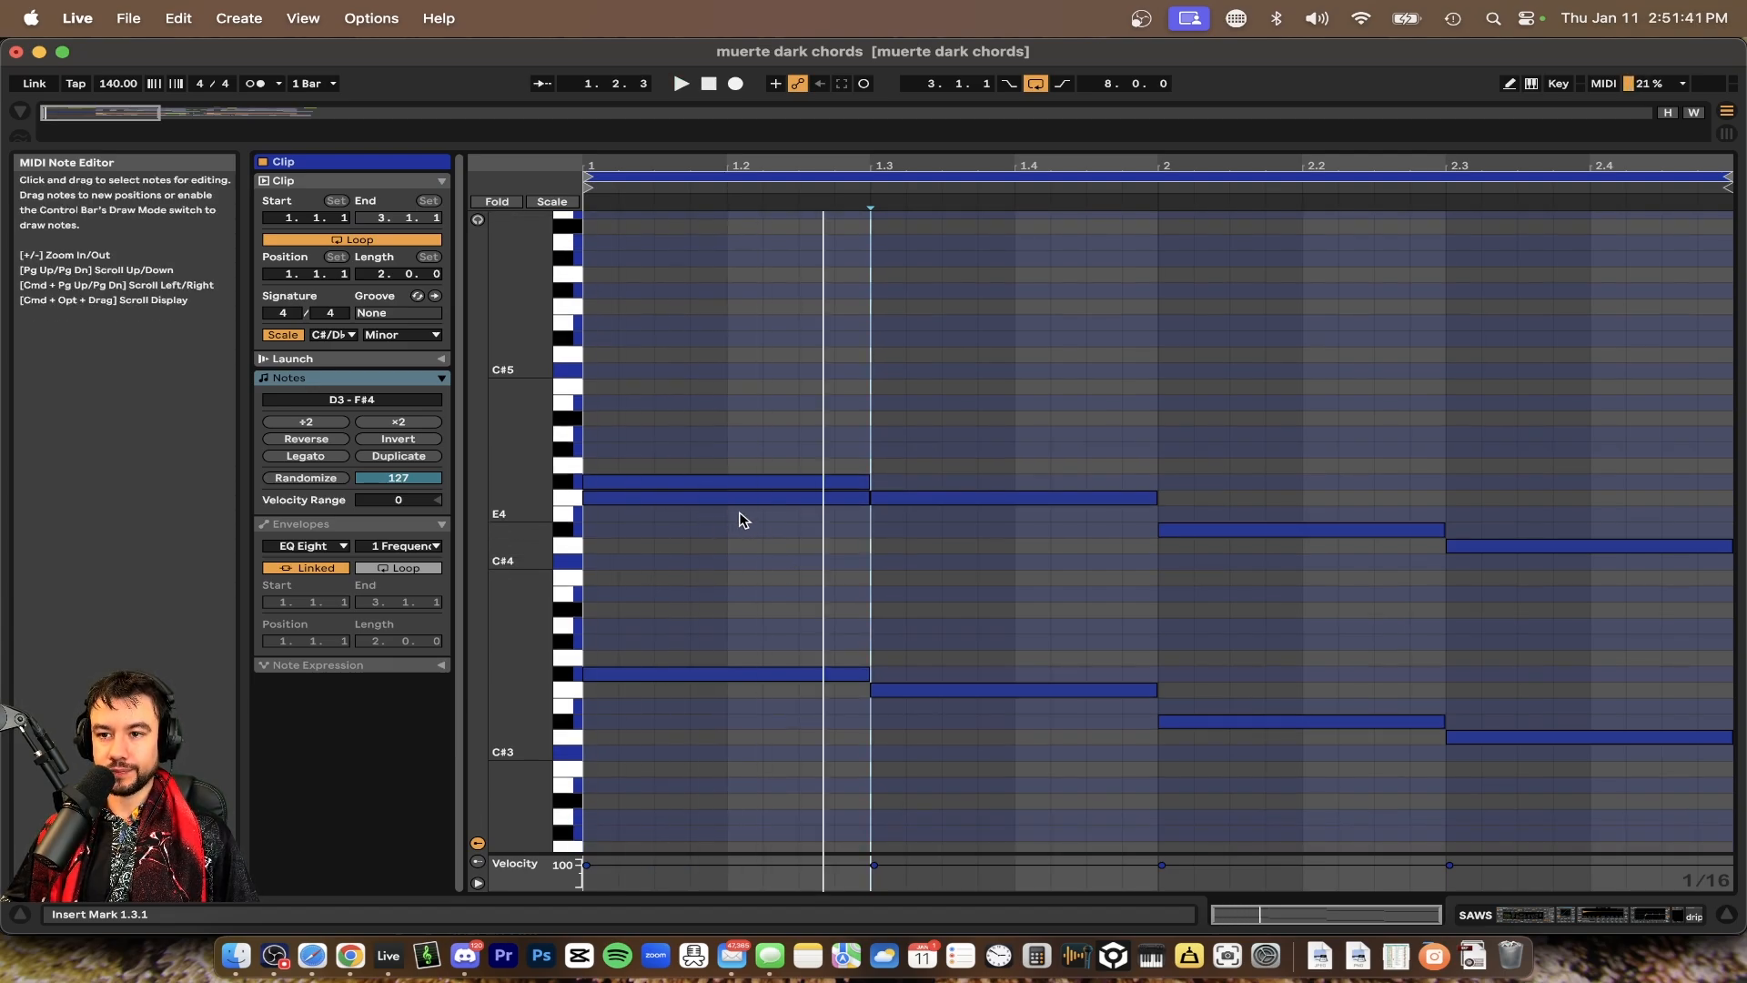
key(space)
Try moving the added F4 note down to C#4 and return it to F4
drag(825, 498, 827, 570)
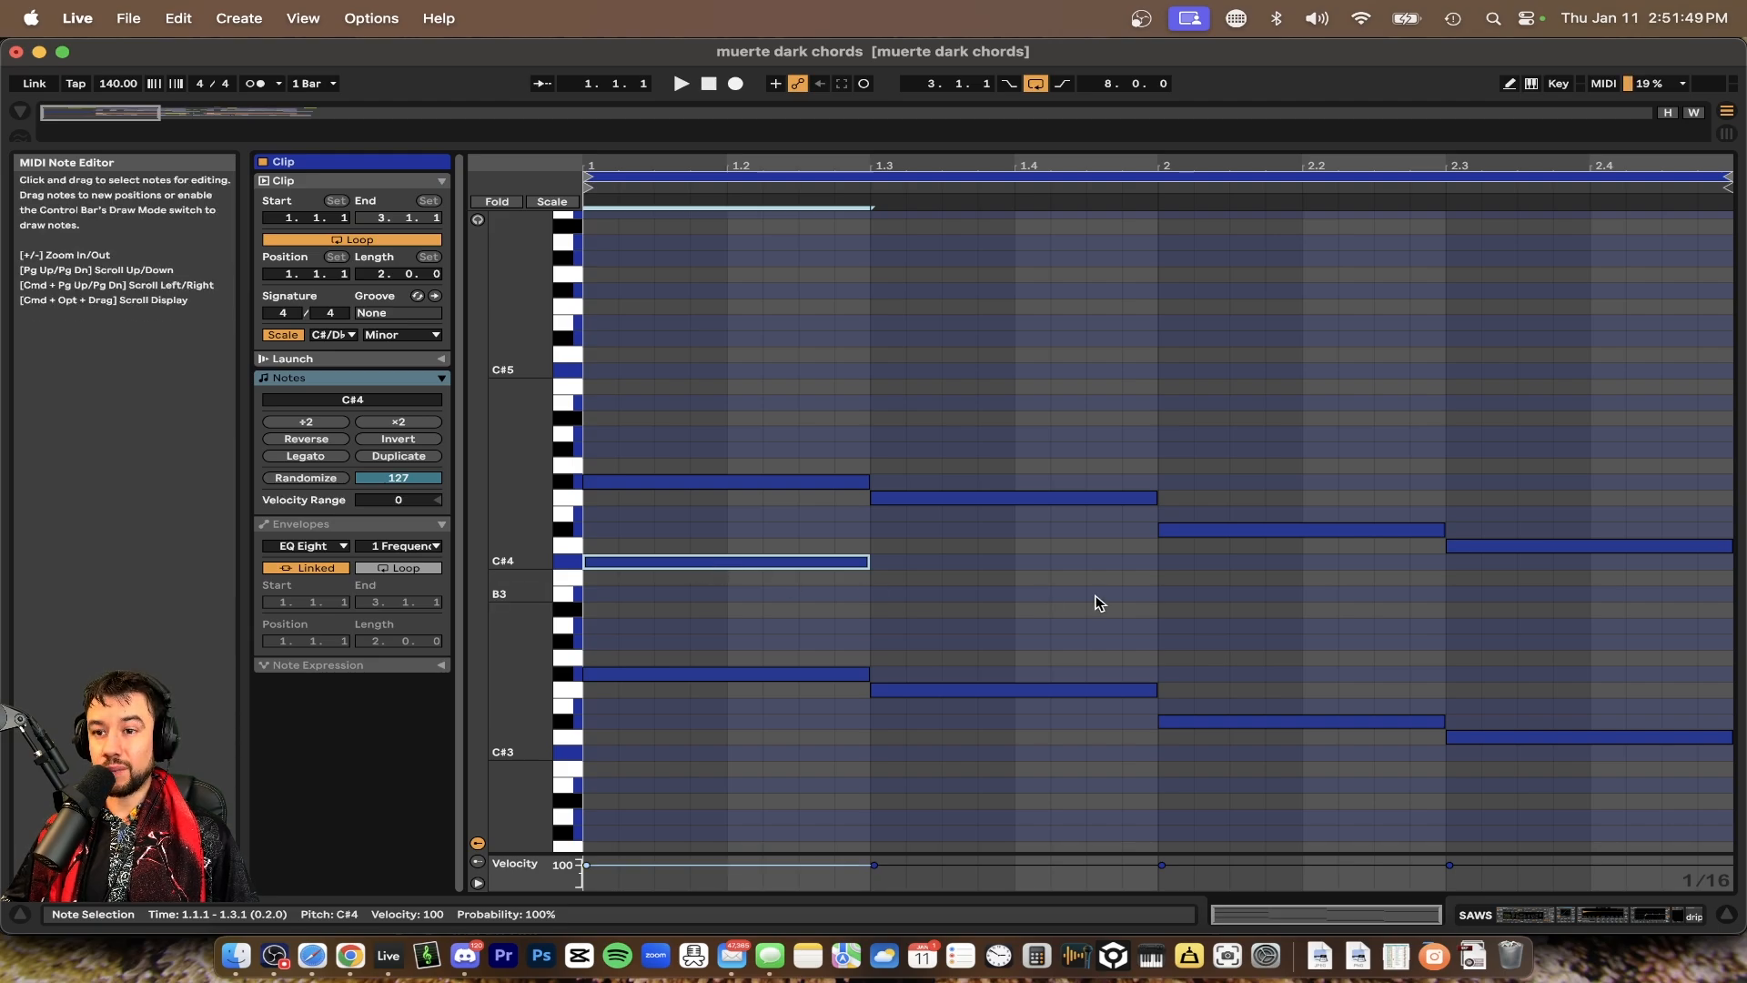
key(space)
drag(815, 560, 753, 499)
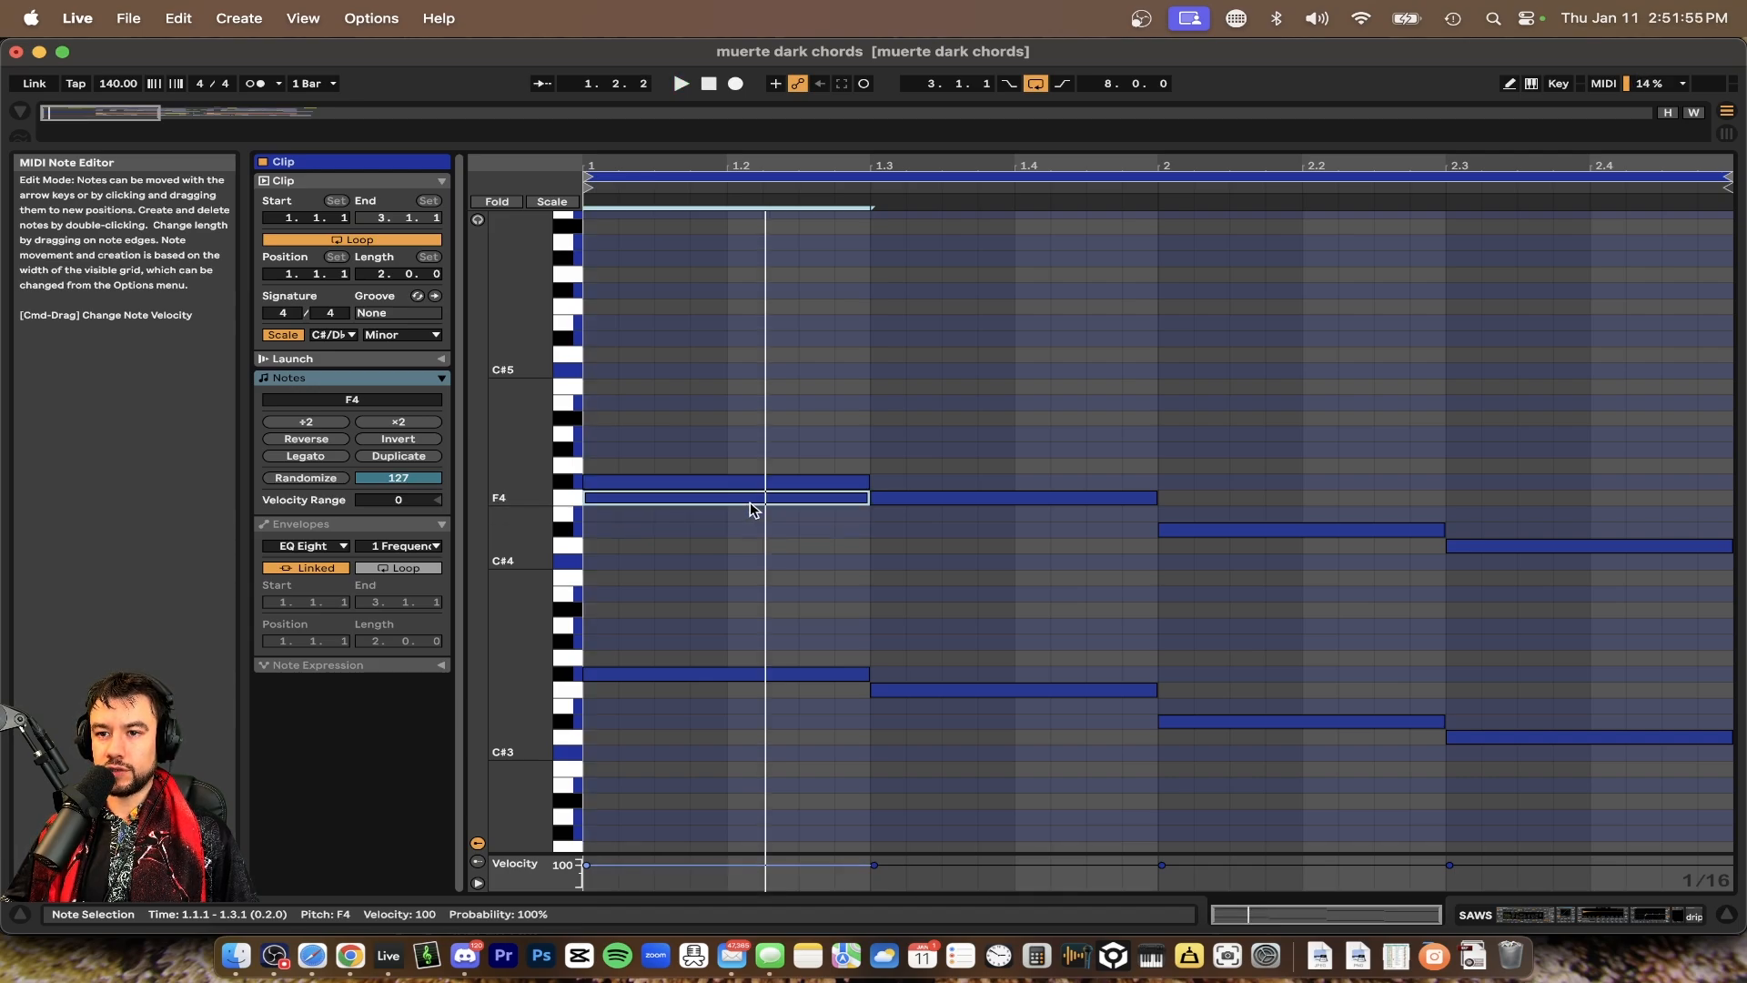
Audition the first two chords by selecting their notes and starting and stopping clip playback
scroll(947, 520, down, 3)
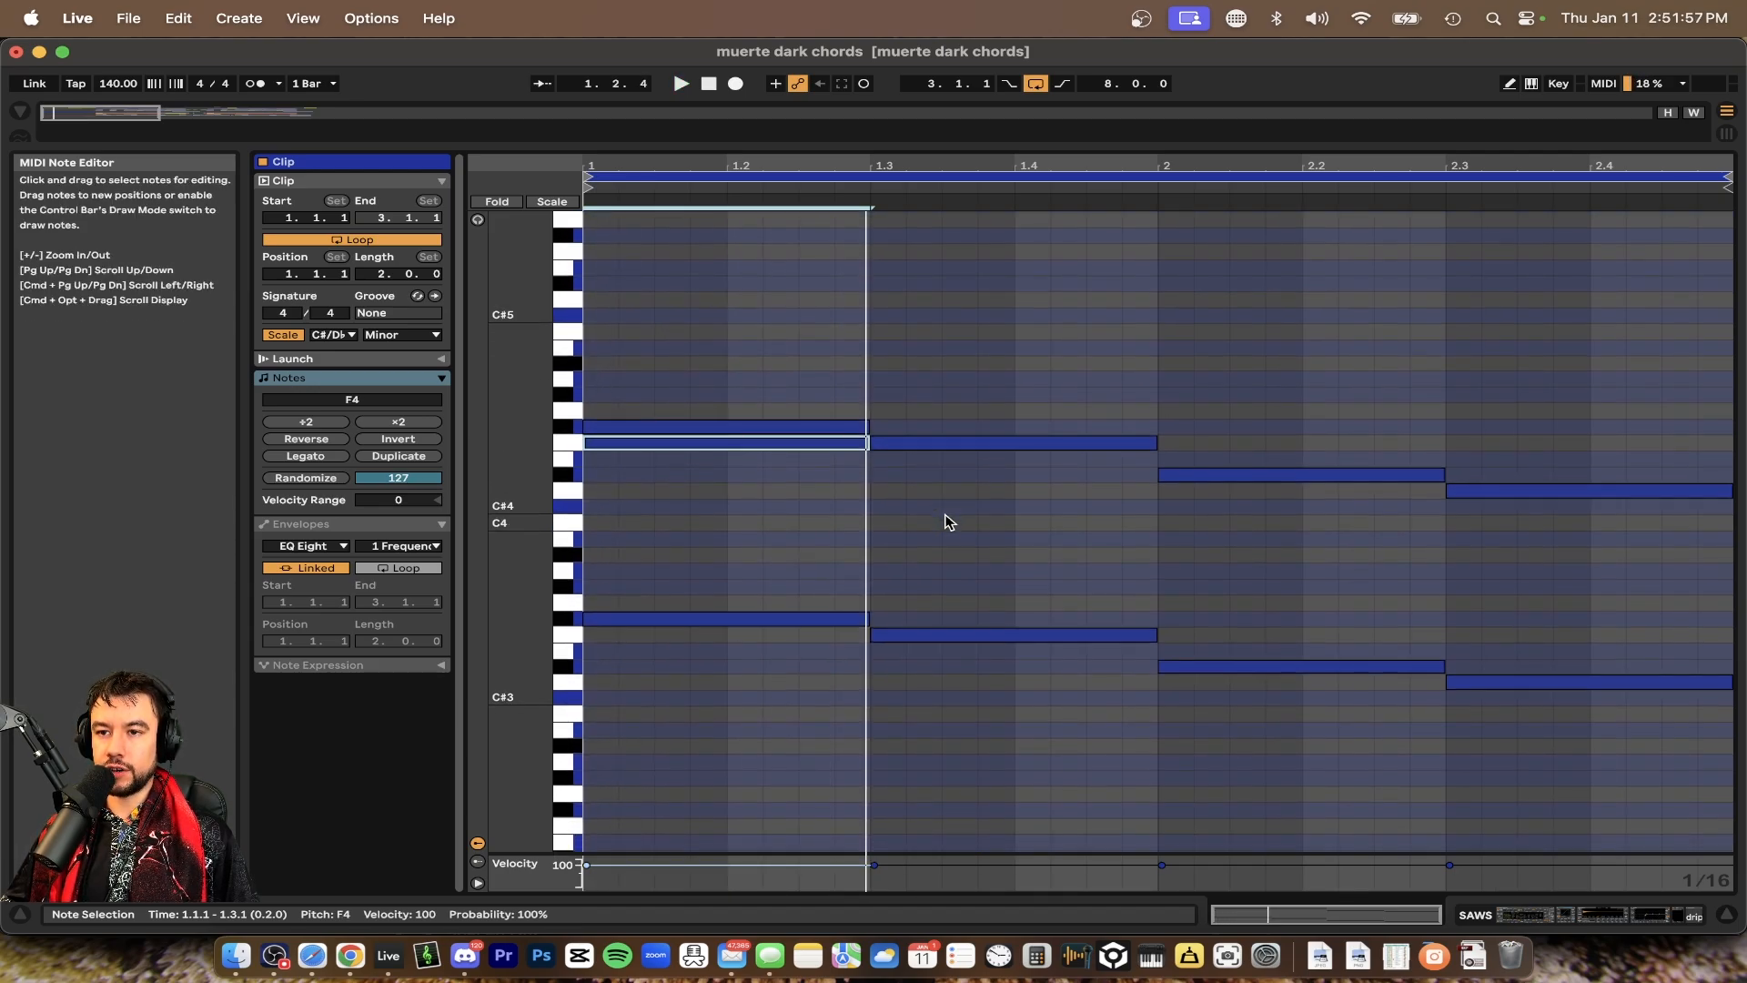
drag(965, 426, 966, 718)
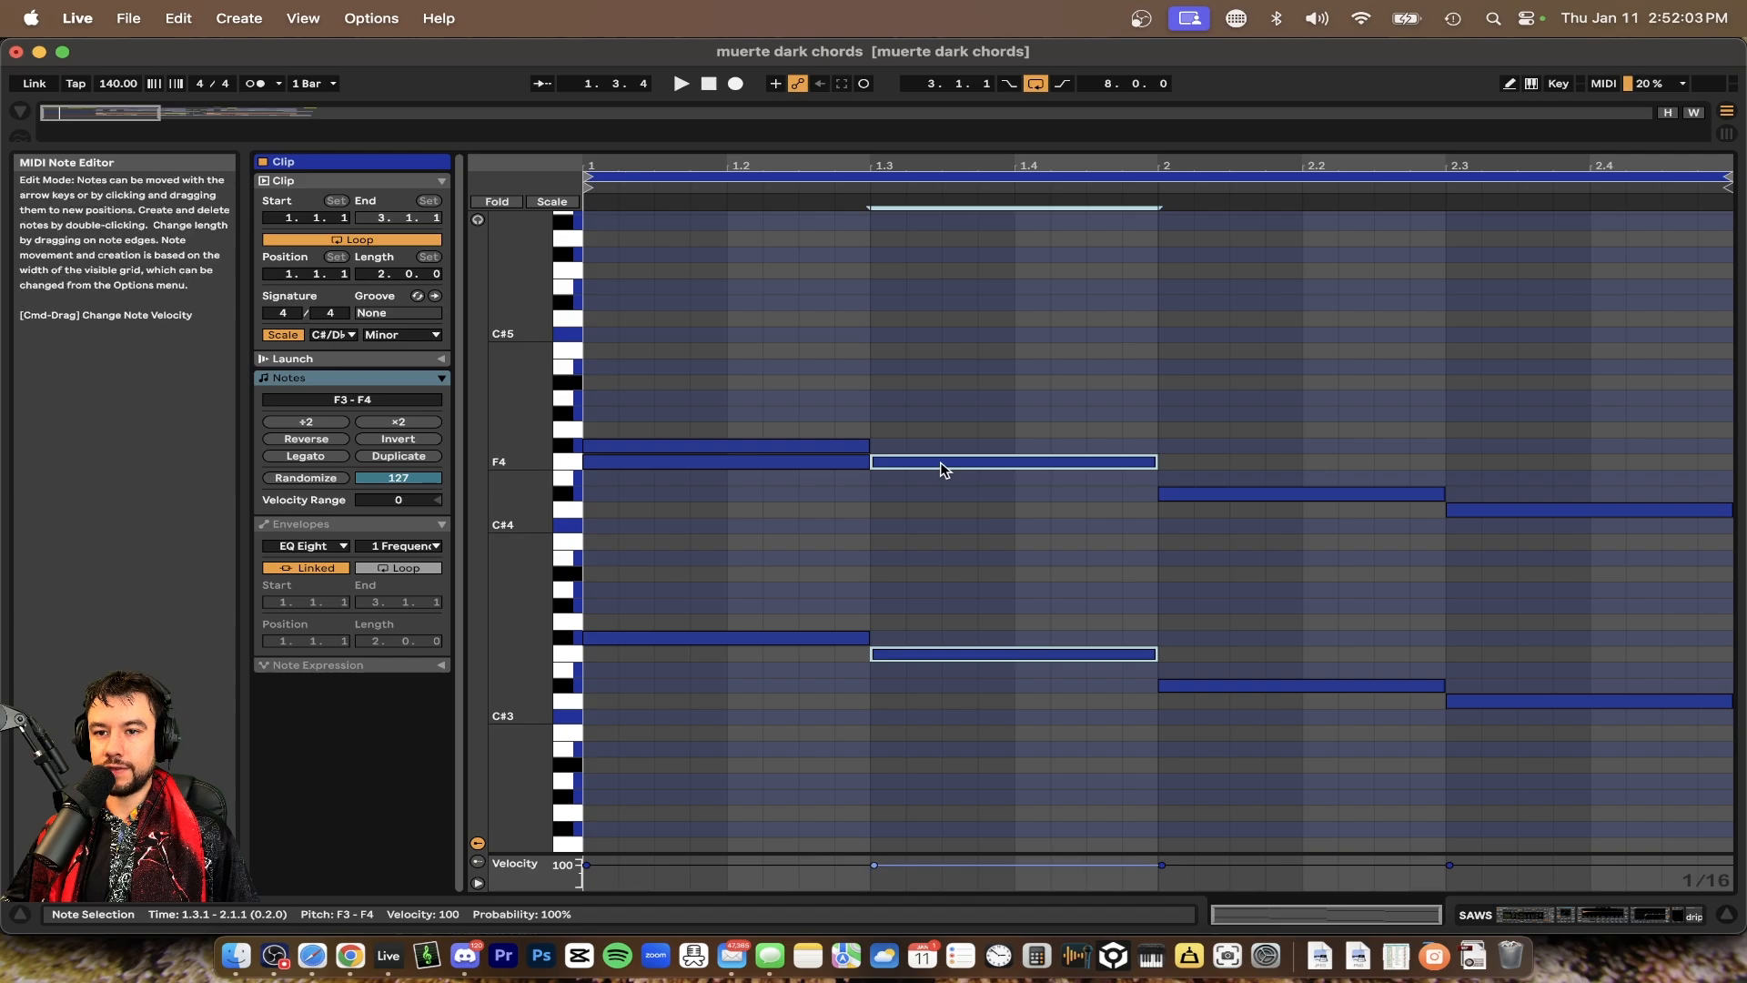
click(942, 498)
key(space)
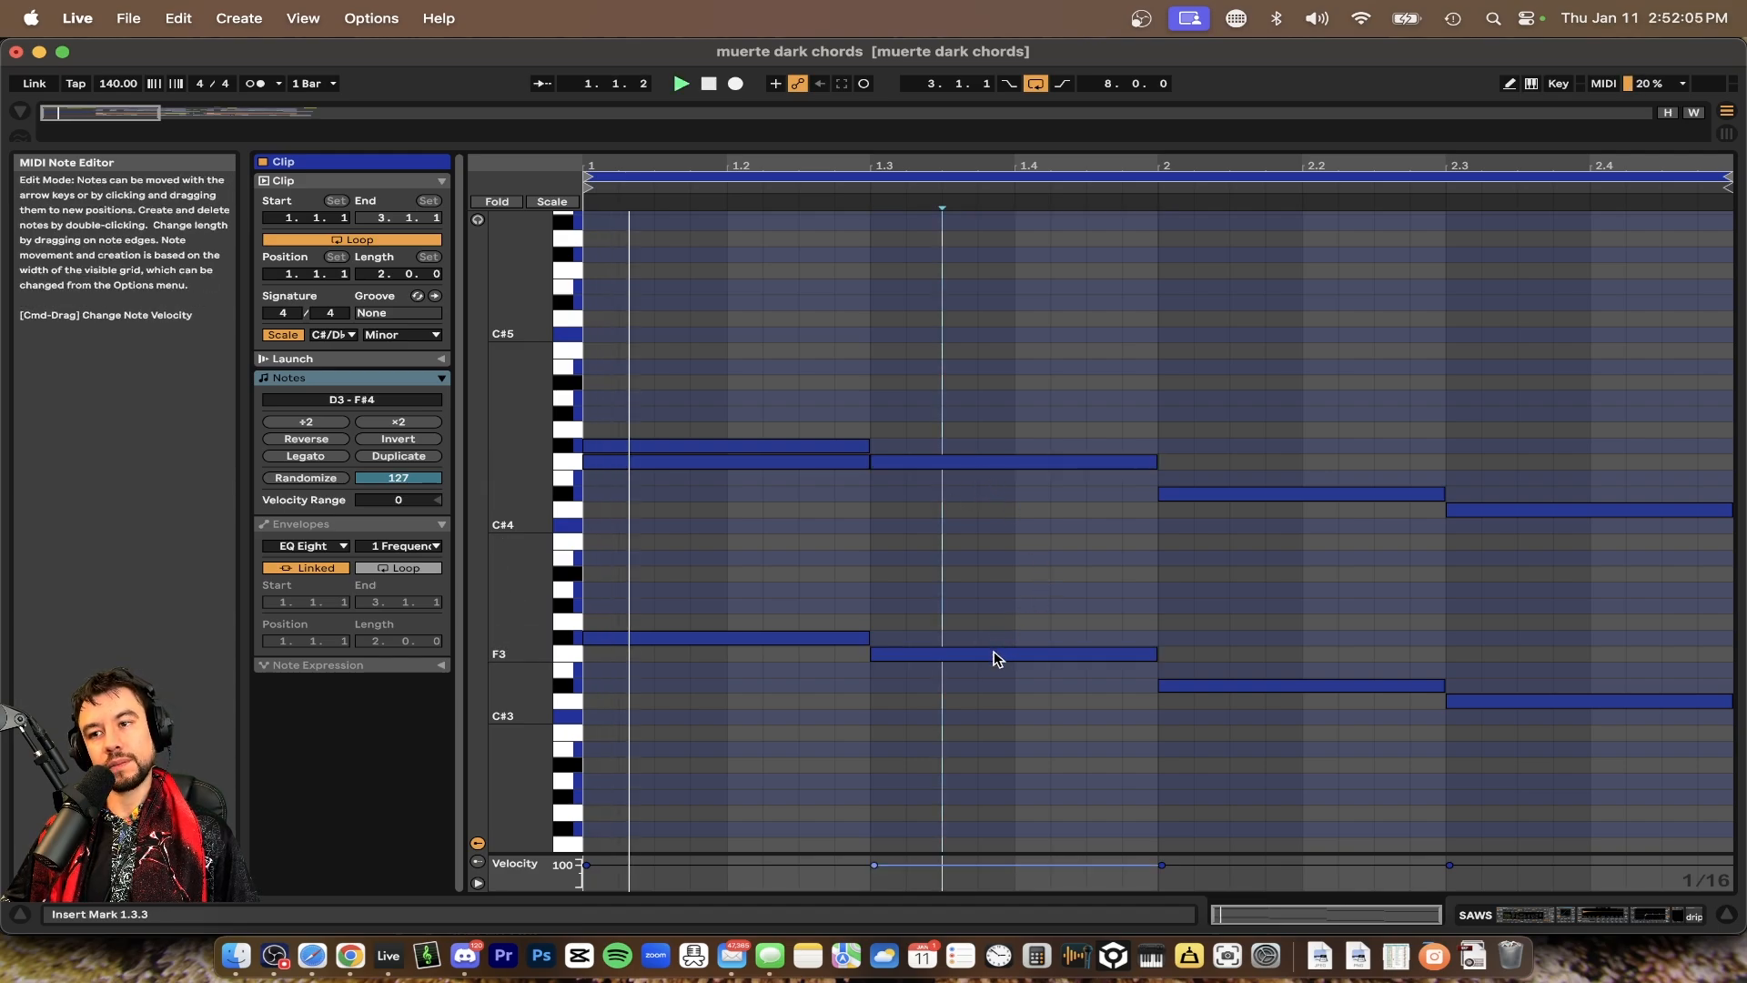
scroll(1084, 711, up, 1)
key(space)
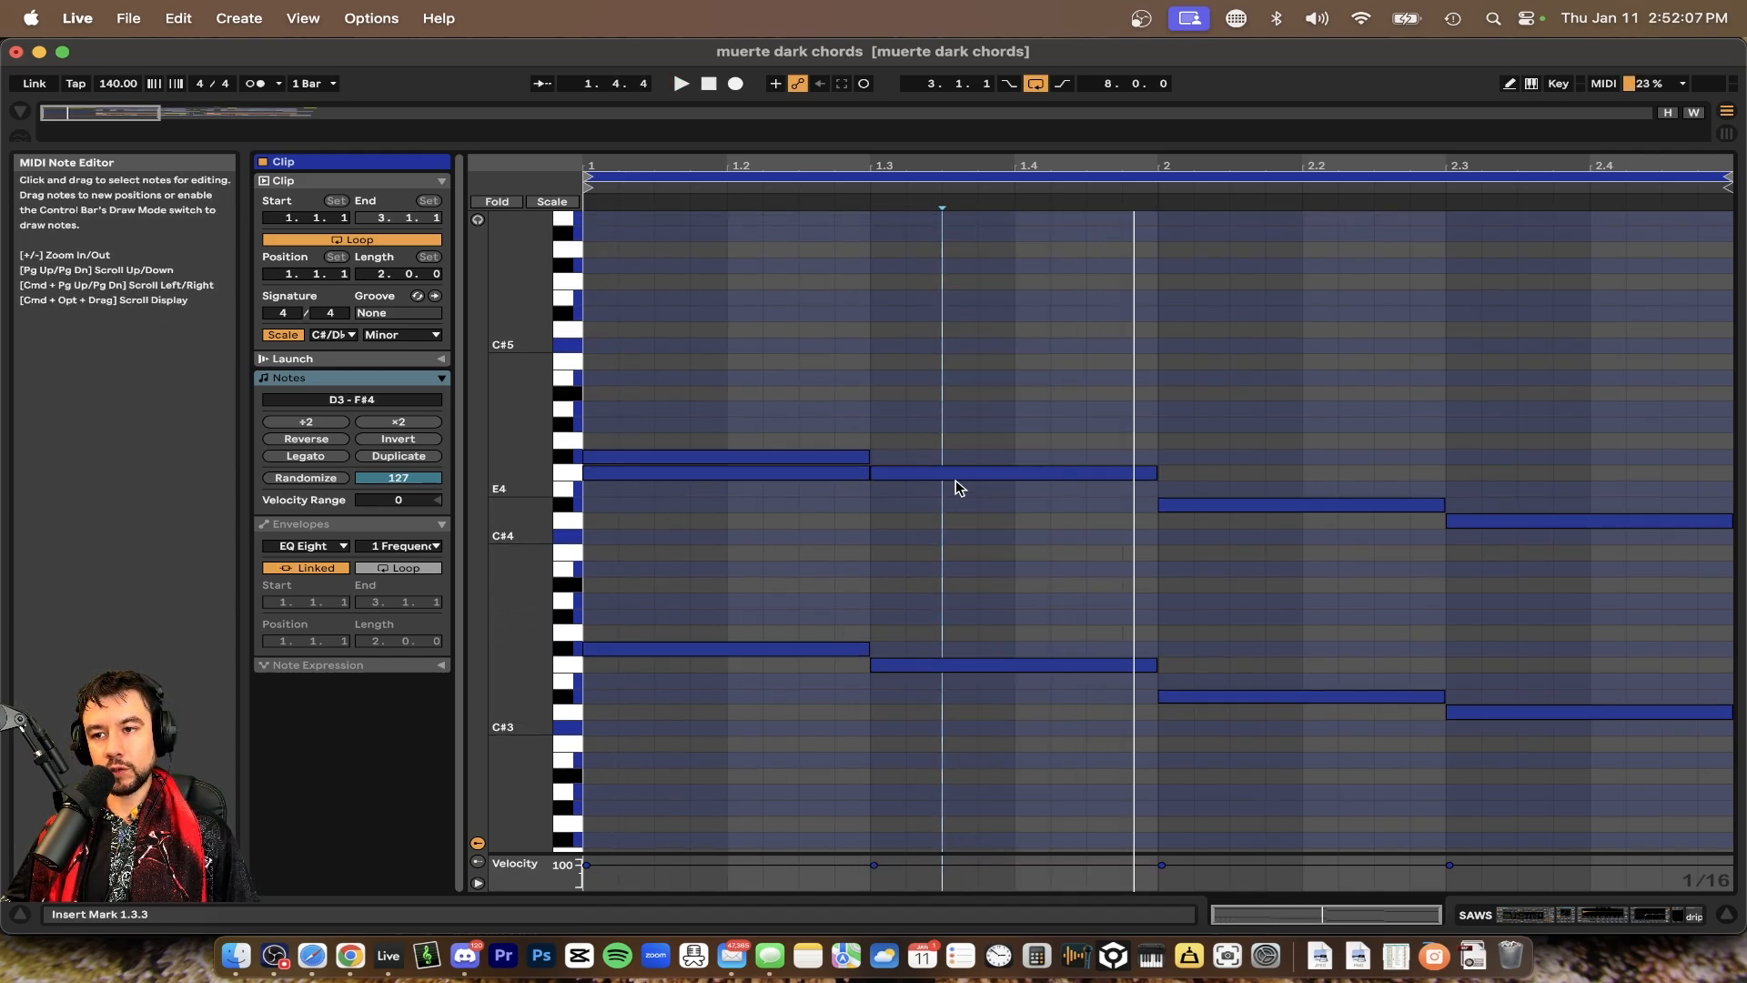
drag(975, 481, 990, 770)
click(943, 497)
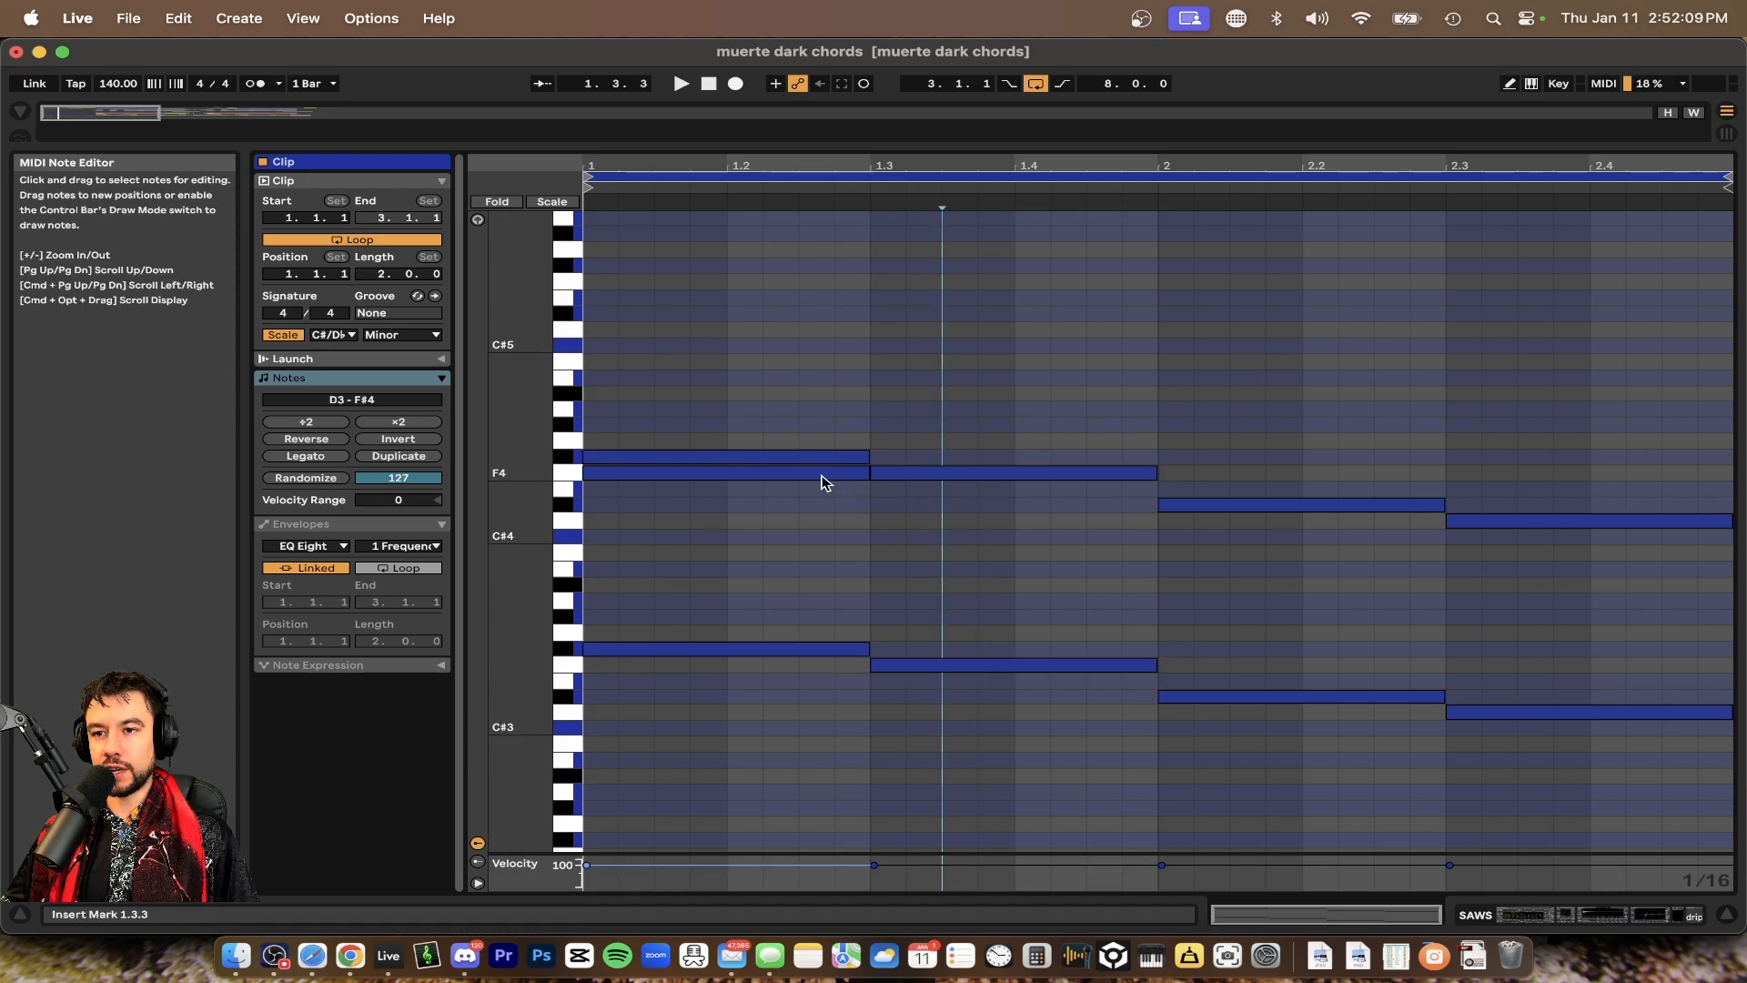
key(space)
key(space)
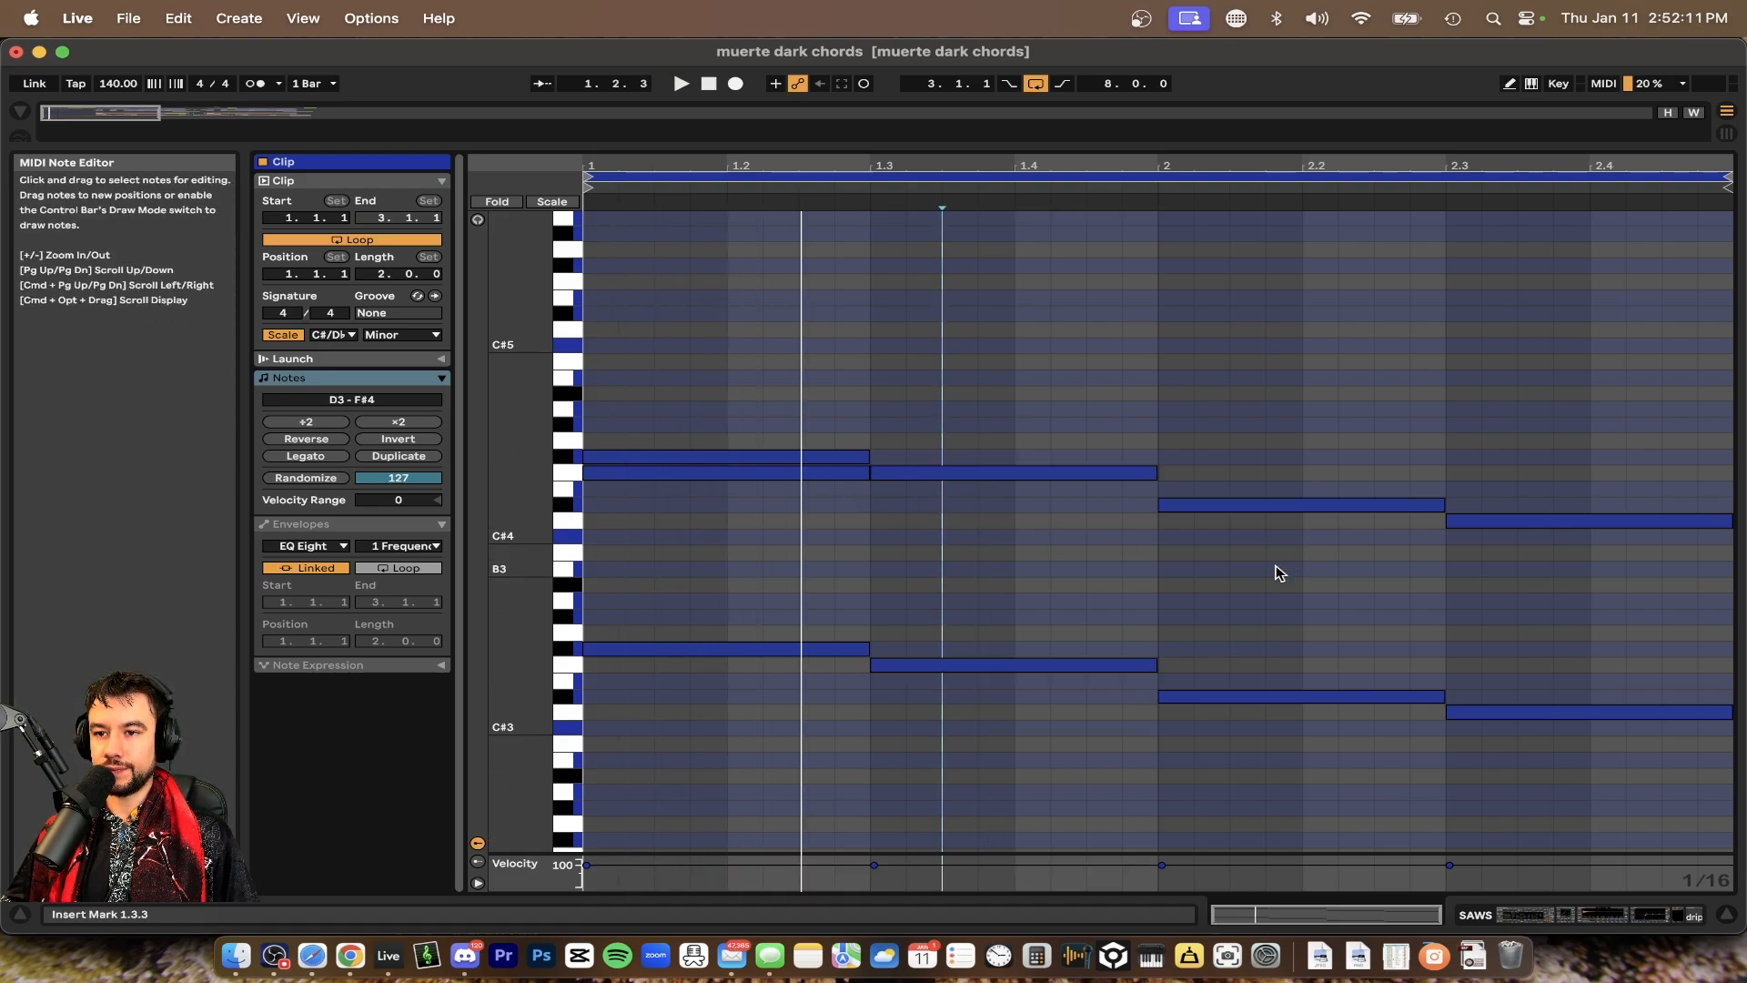
drag(767, 348, 659, 804)
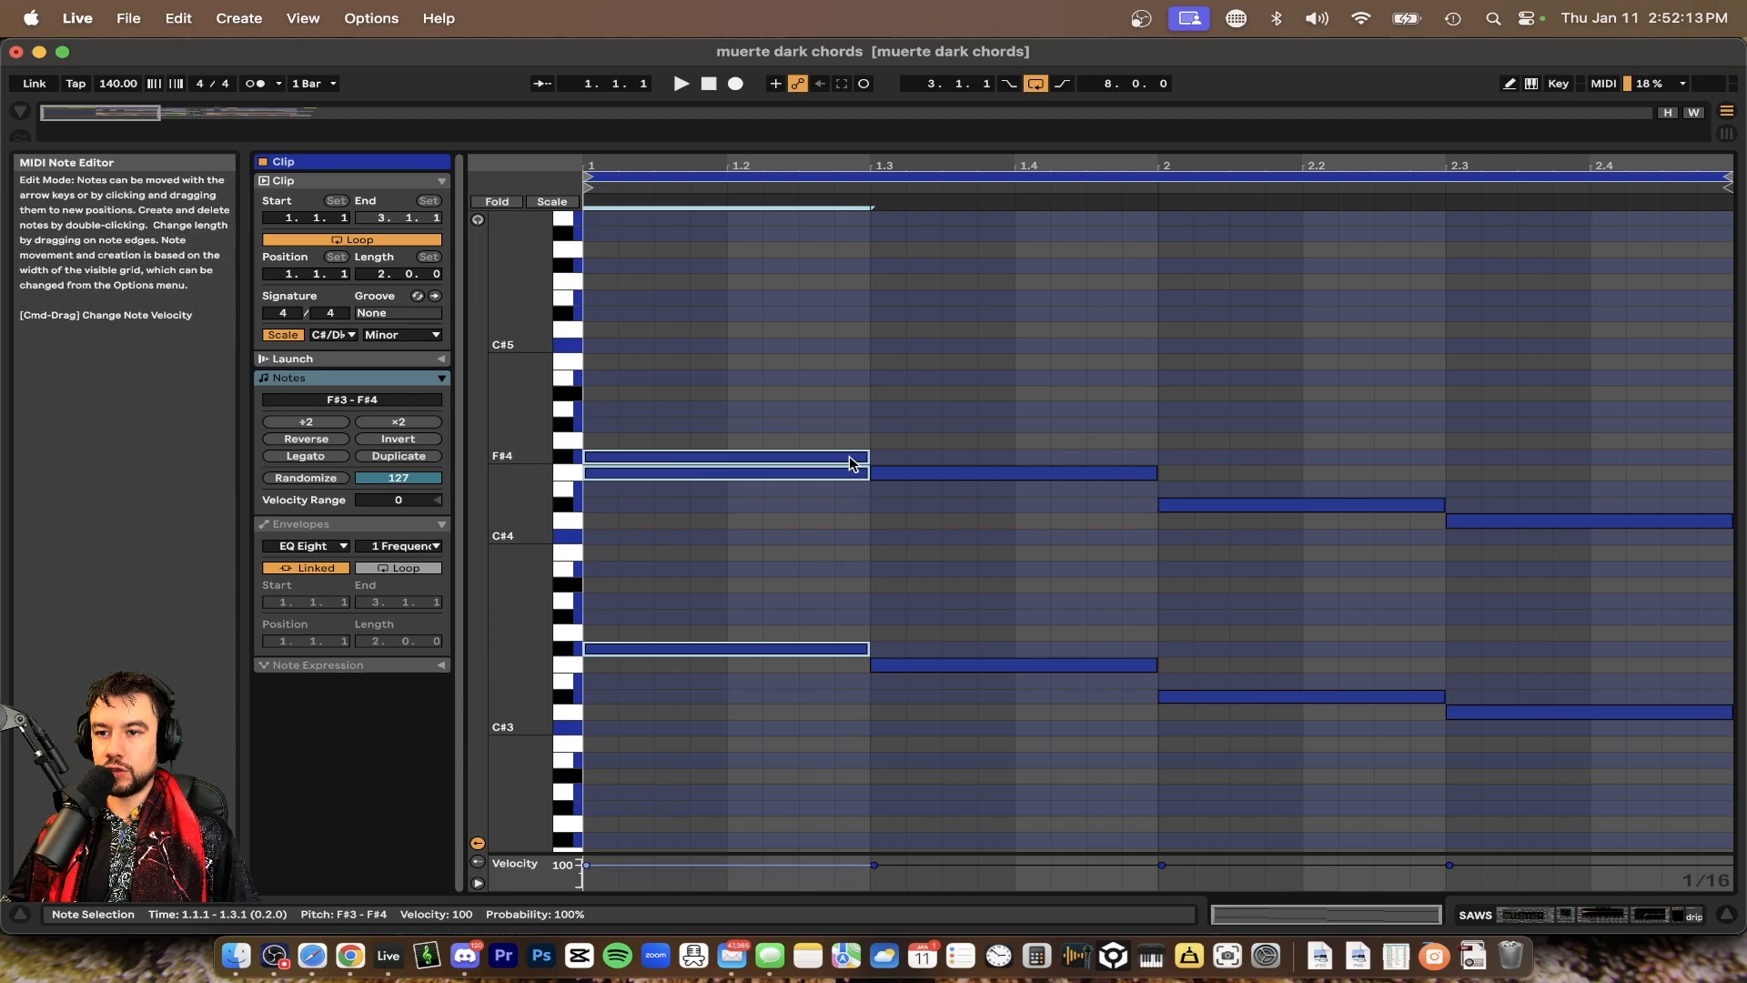
drag(940, 384, 1088, 784)
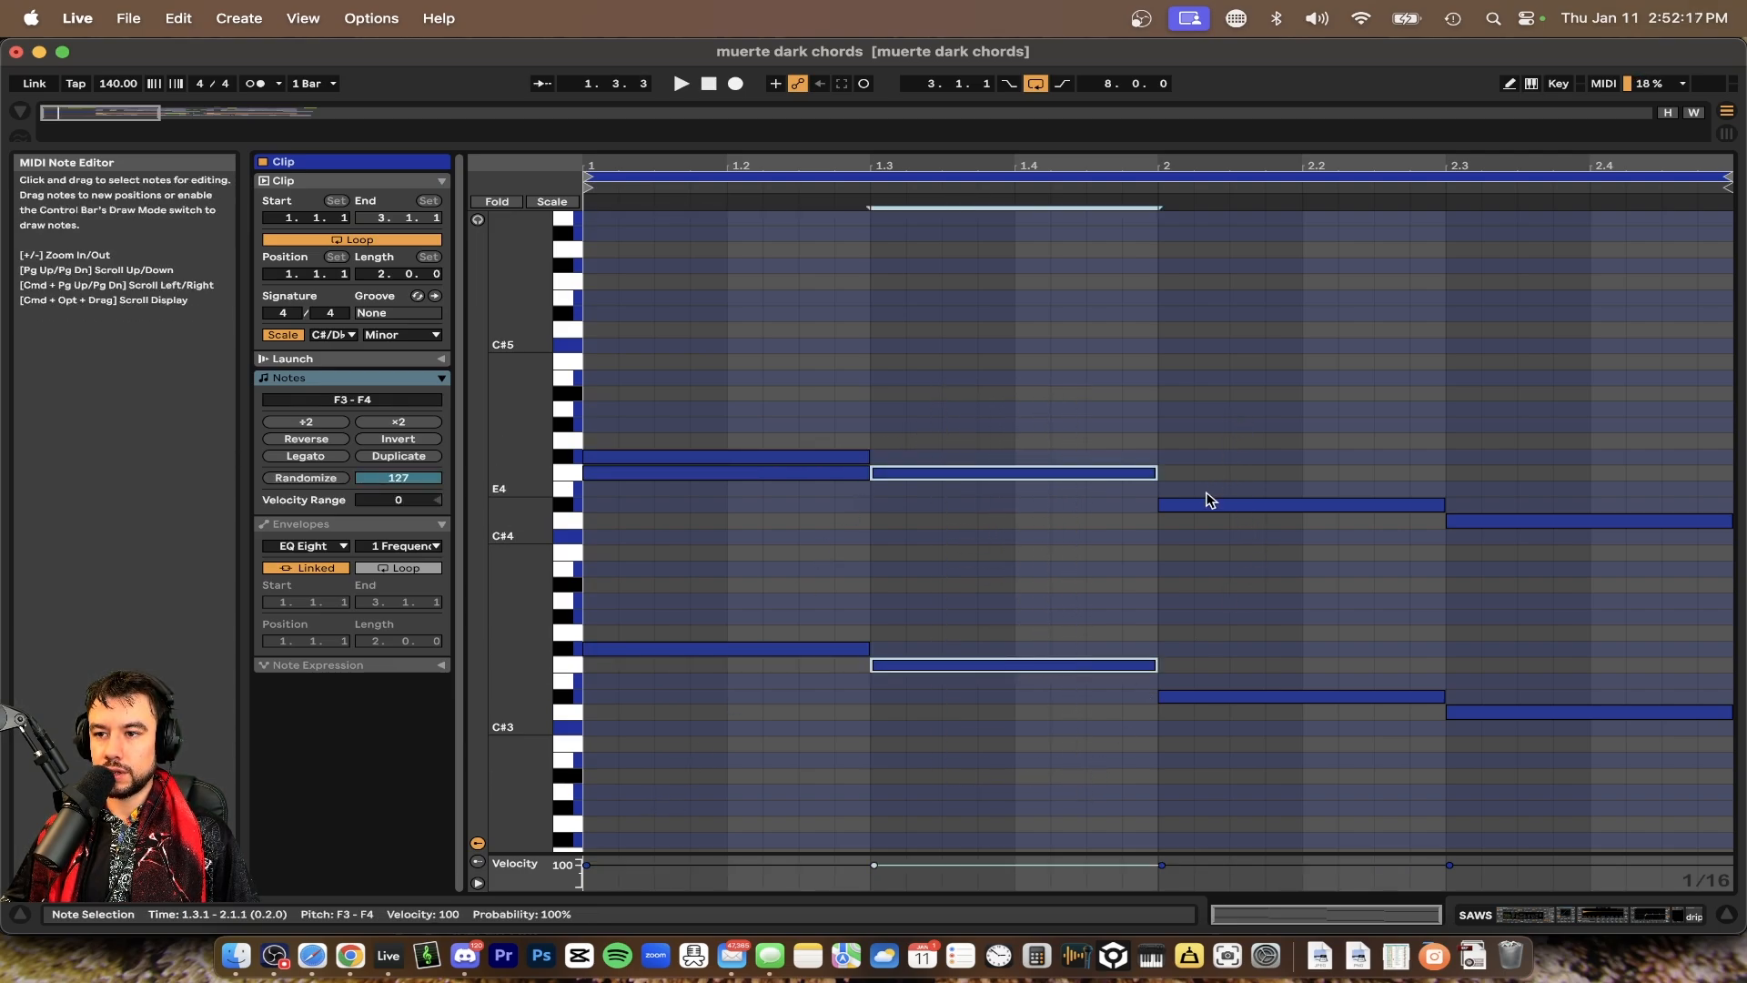
Add a D4 note to the third chord lasting from 2.1.1 to 2.3.1, then select the chord and play it
double_click(1171, 536)
drag(1180, 532, 1431, 534)
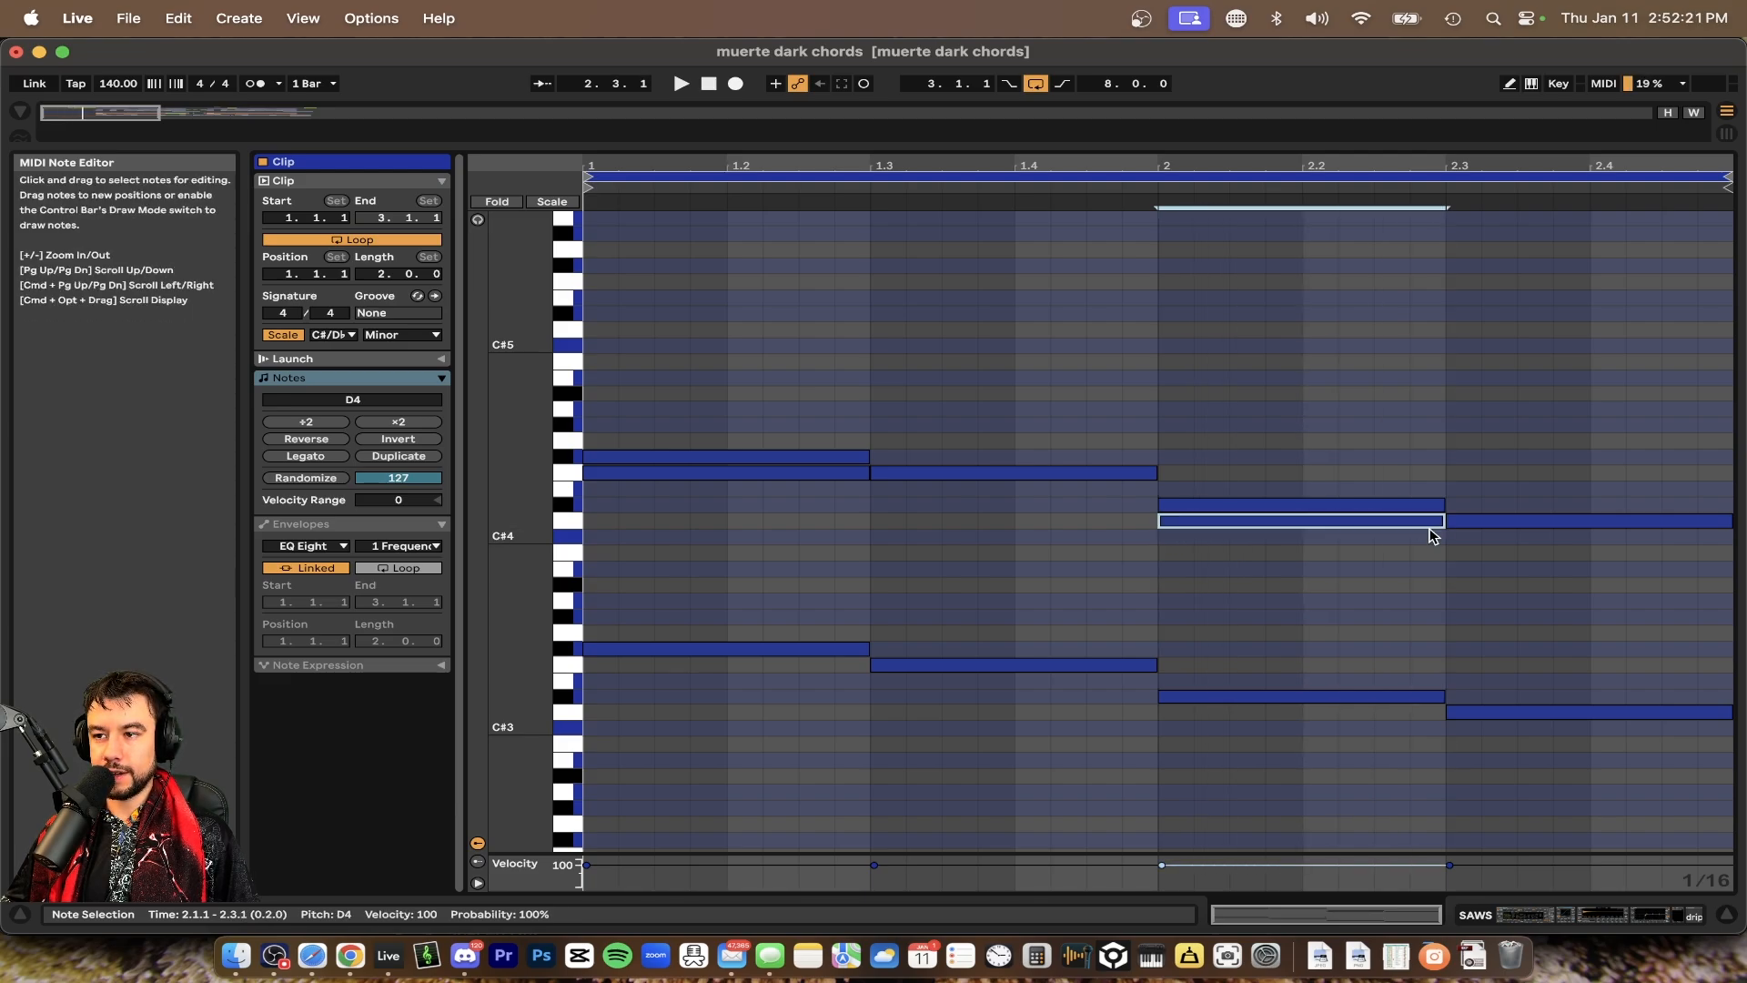
drag(1275, 415, 1160, 850)
key(space)
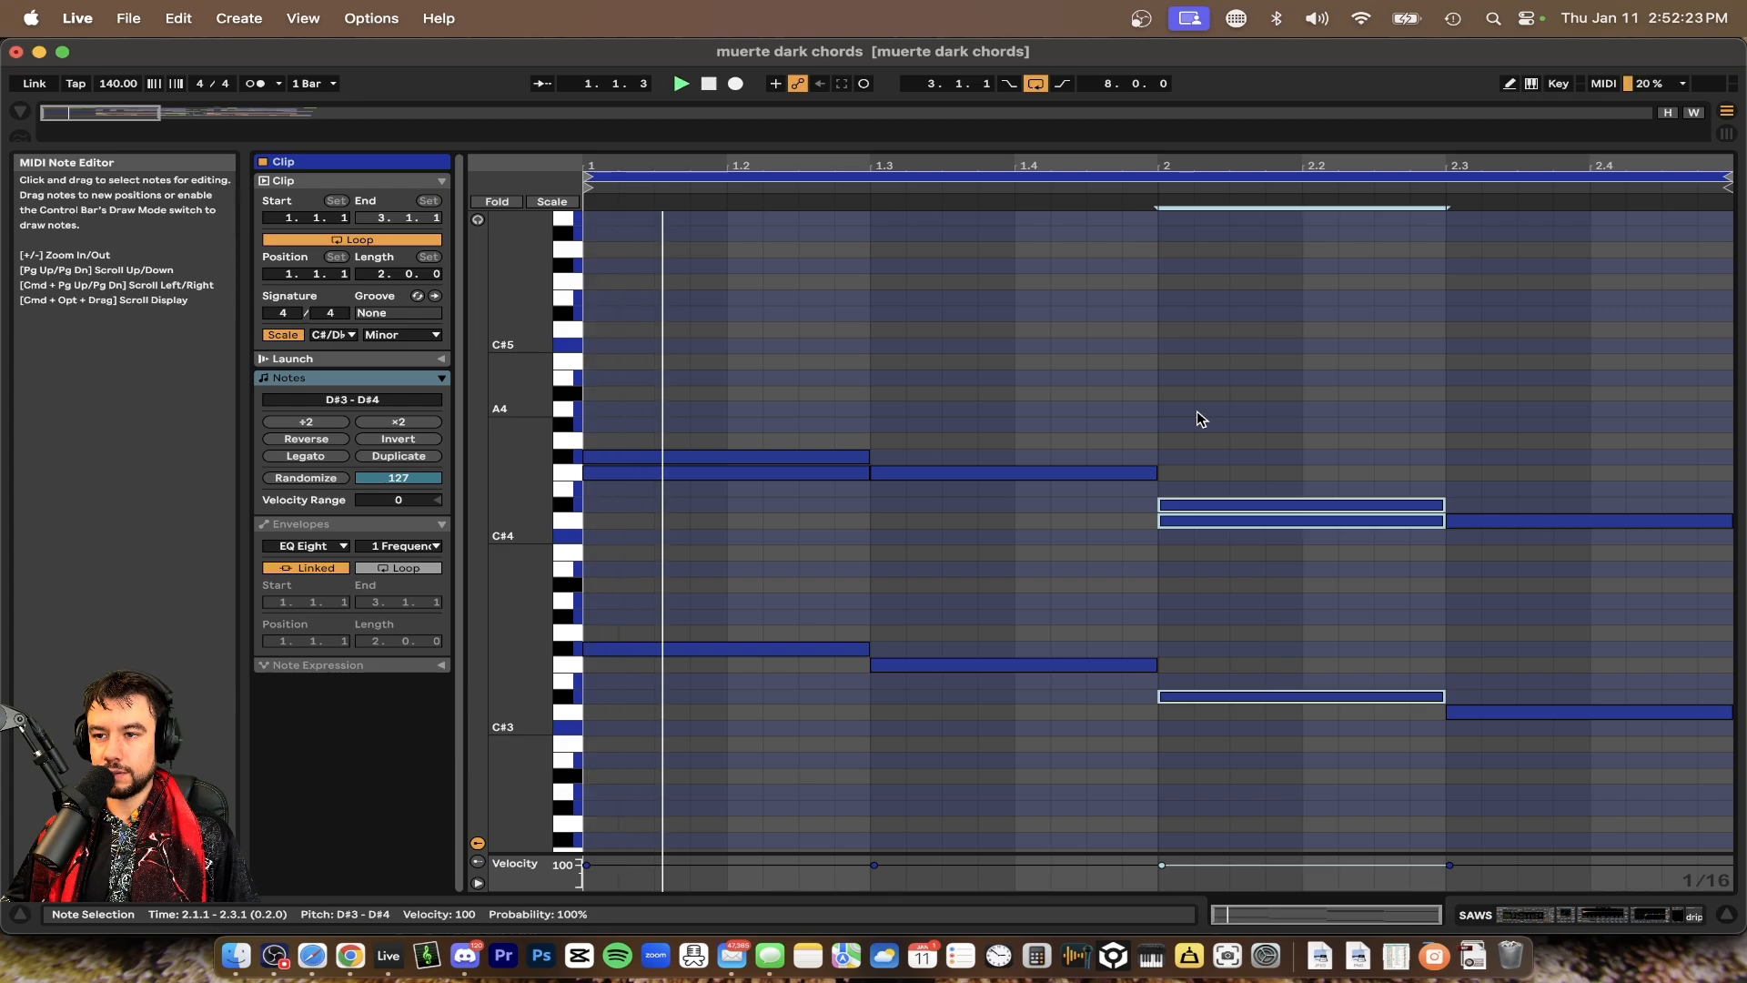
Stop playback and select the notes of the fourth chord
scroll(1256, 628, down, 2)
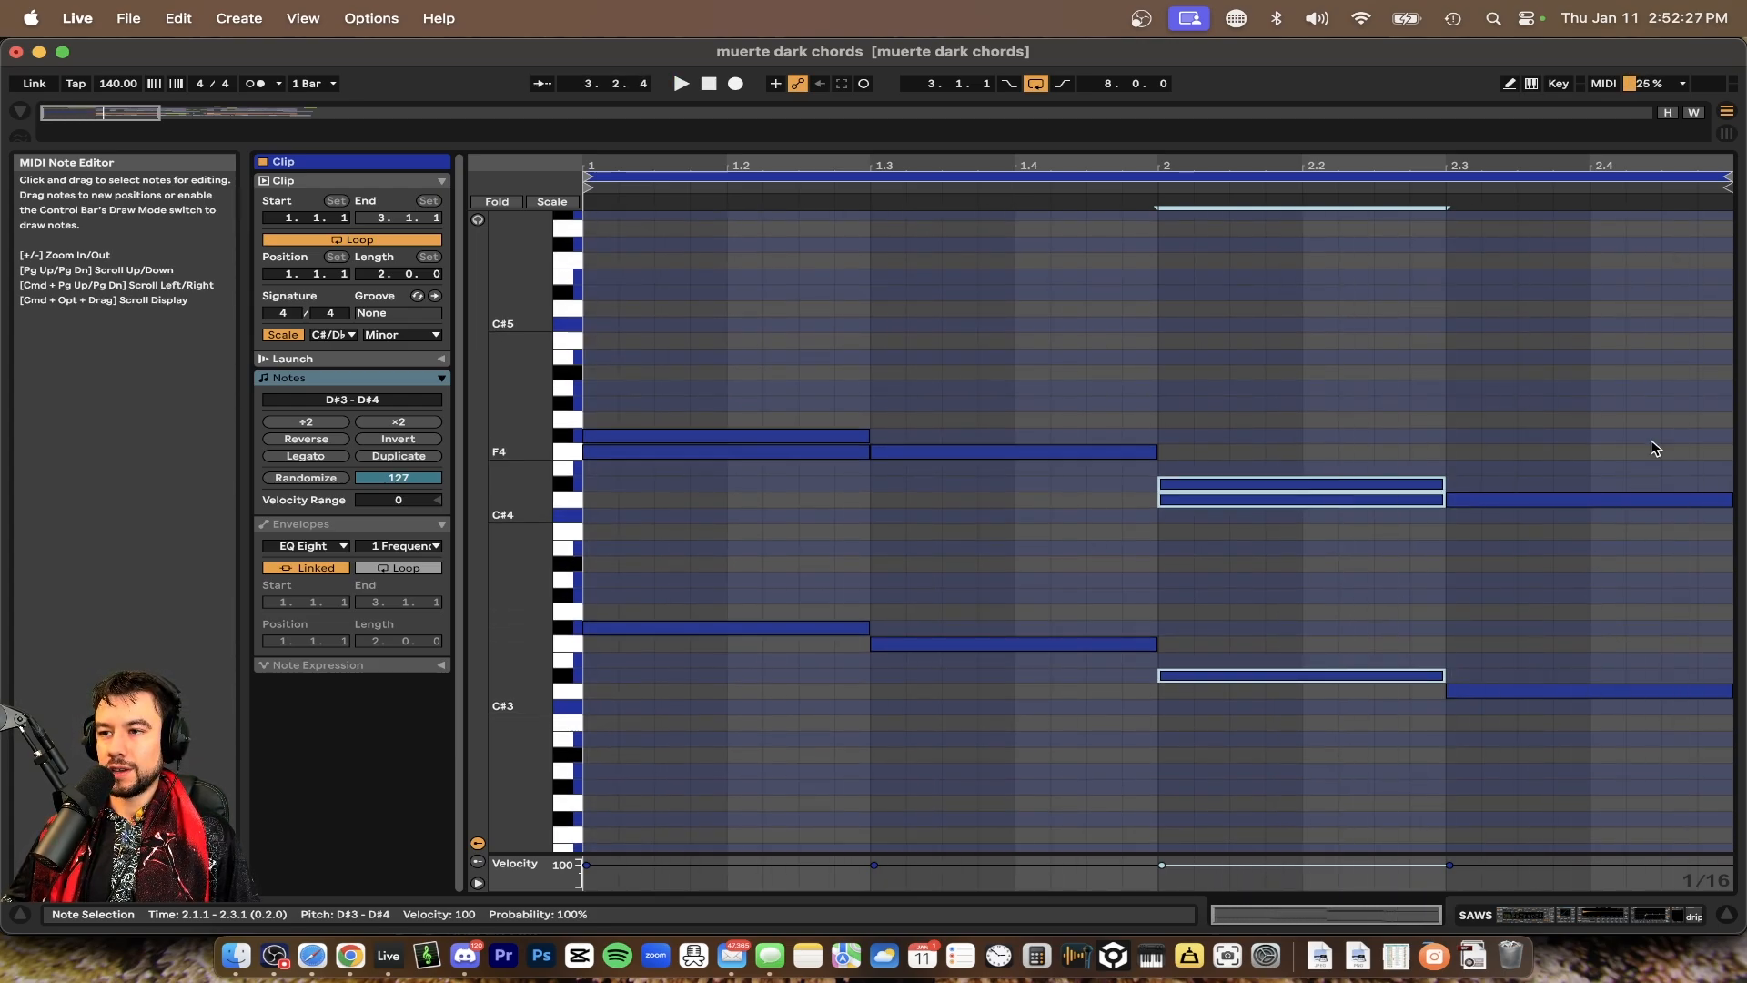
key(space)
drag(1696, 383, 1695, 979)
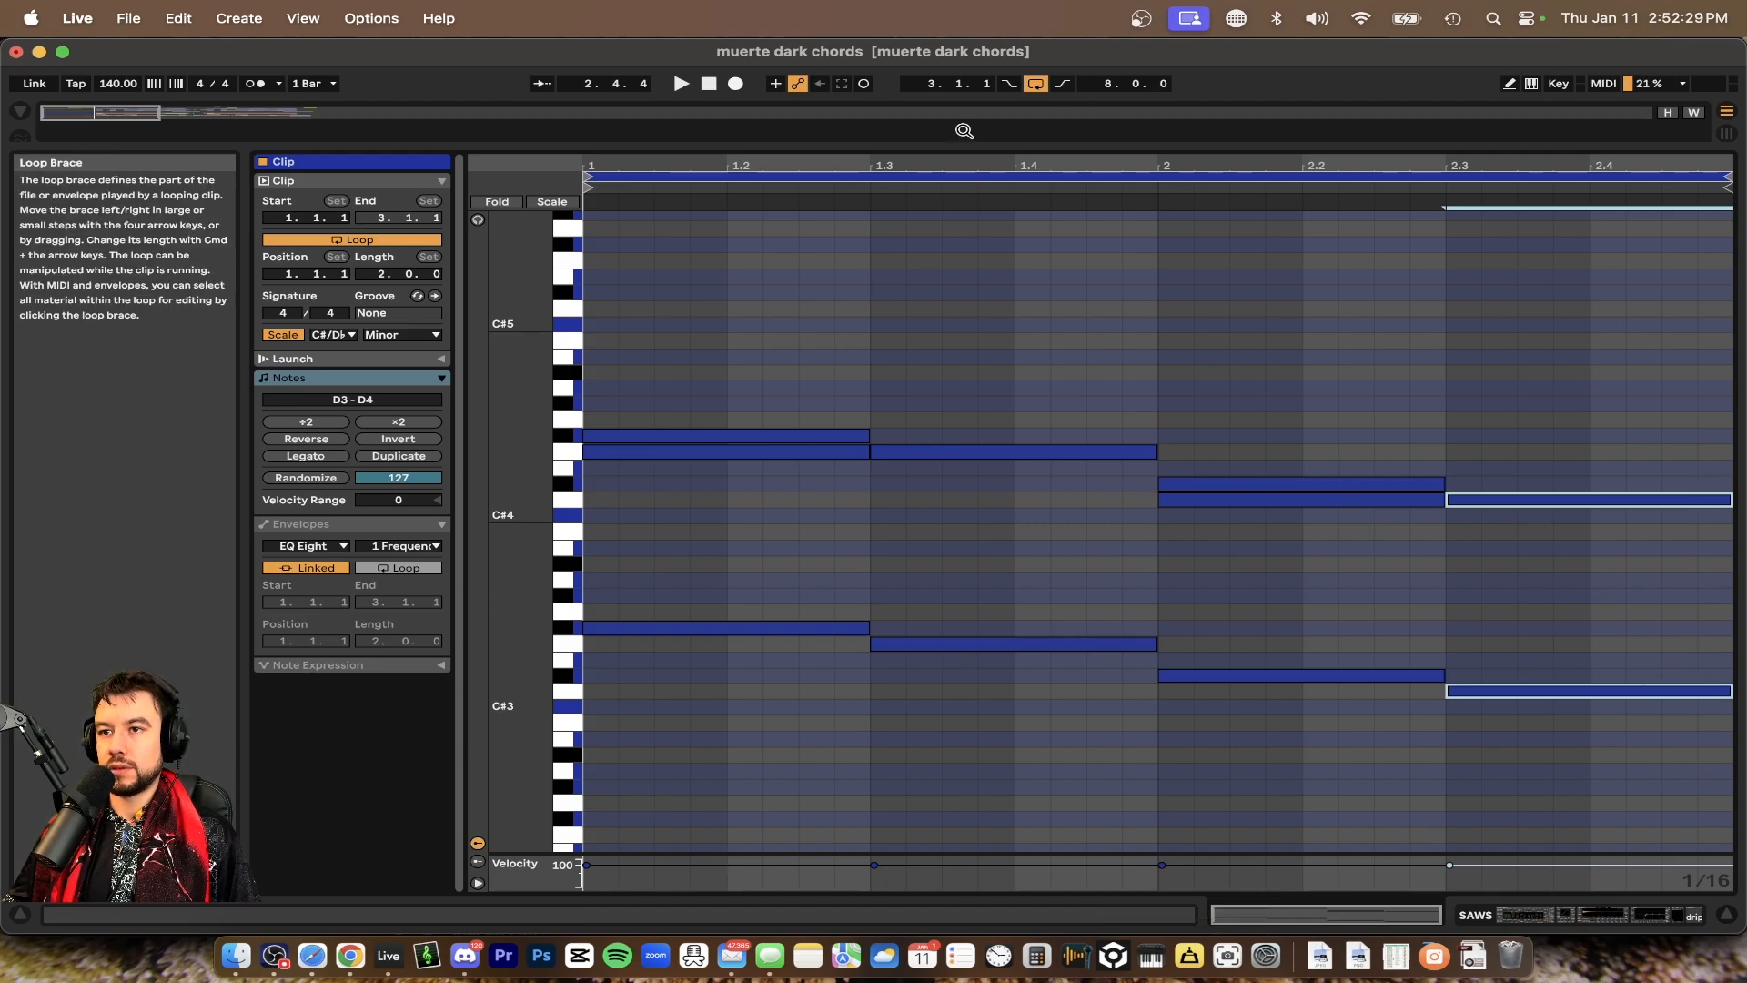
Switch to the arrangement and briefly open a MIDI clip in the bass leads group before returning
key(super+alt+l)
scroll(619, 340, down, 2)
click(599, 432)
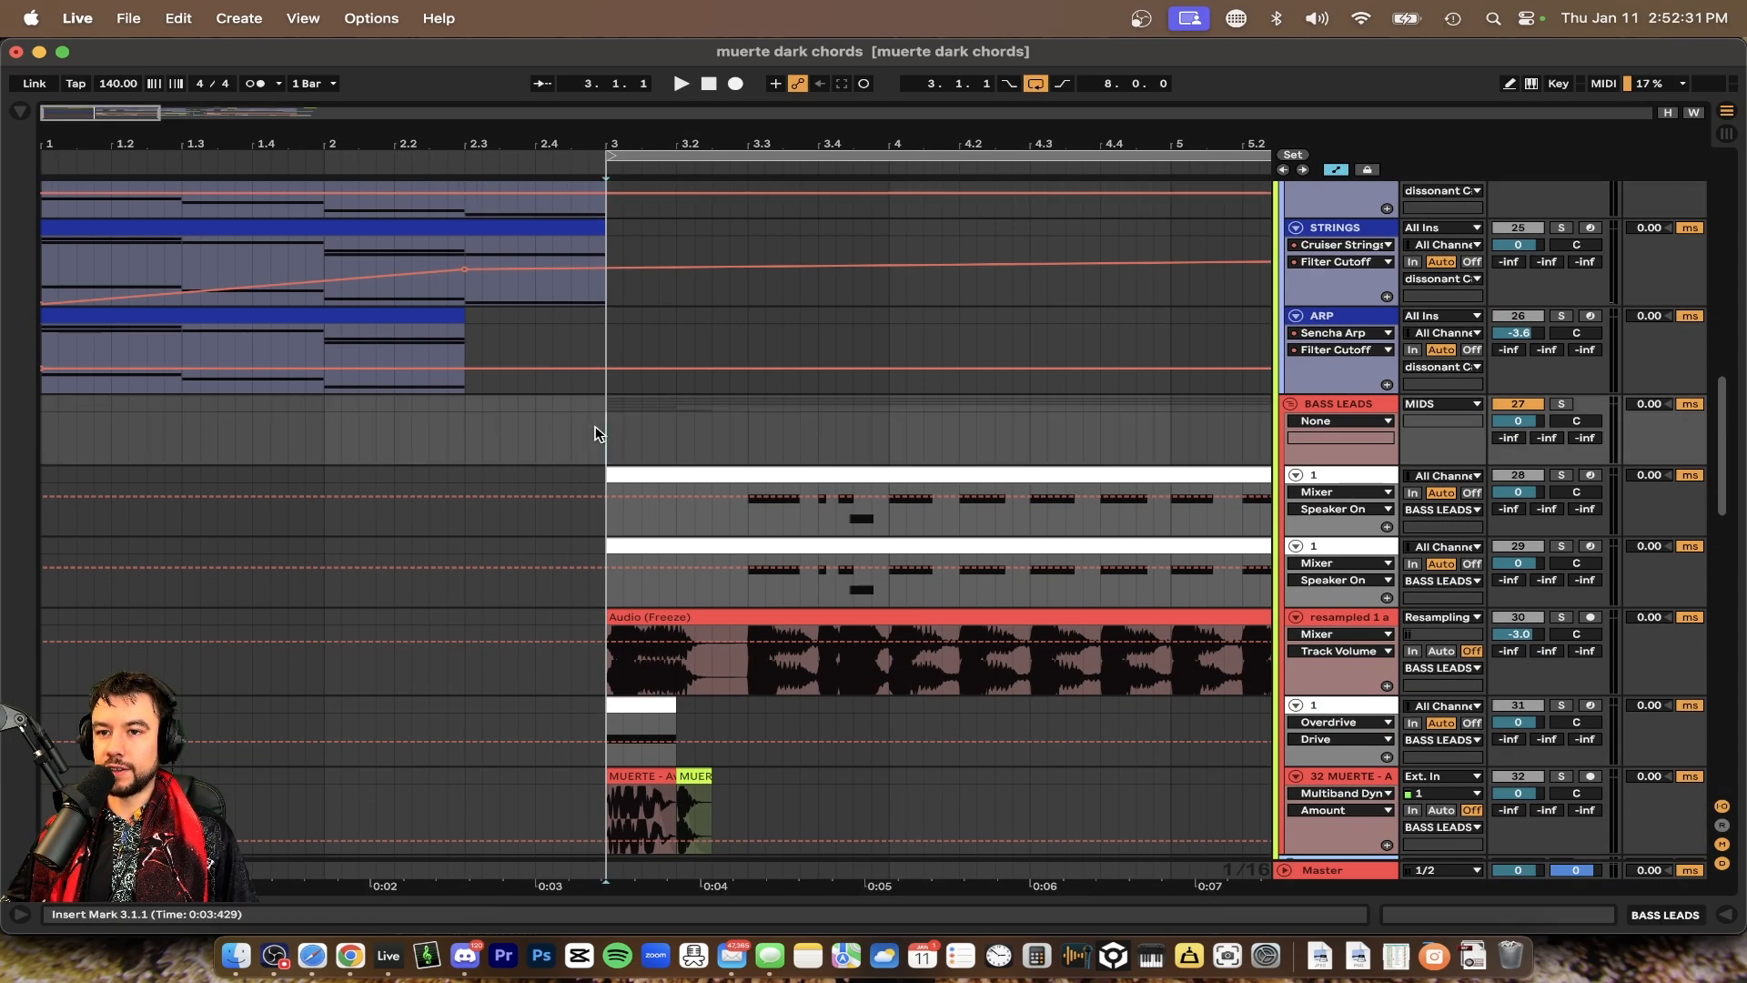
scroll(871, 648, down, 4)
double_click(630, 595)
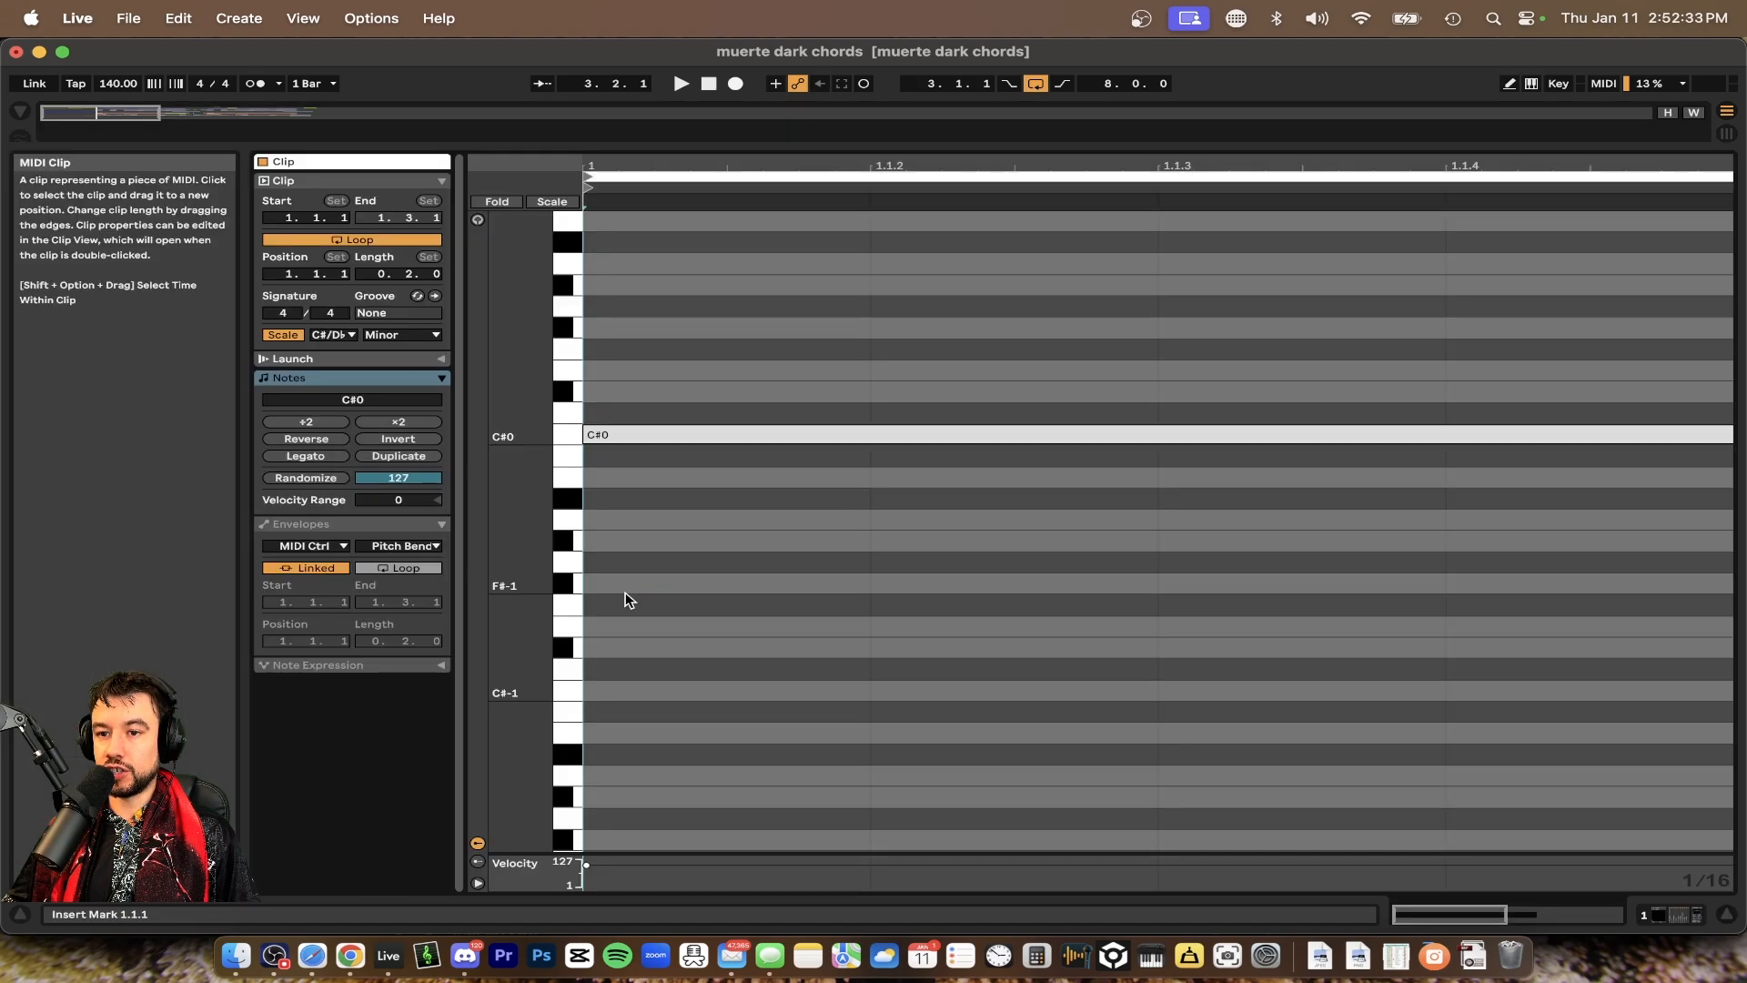
key(super+alt+l)
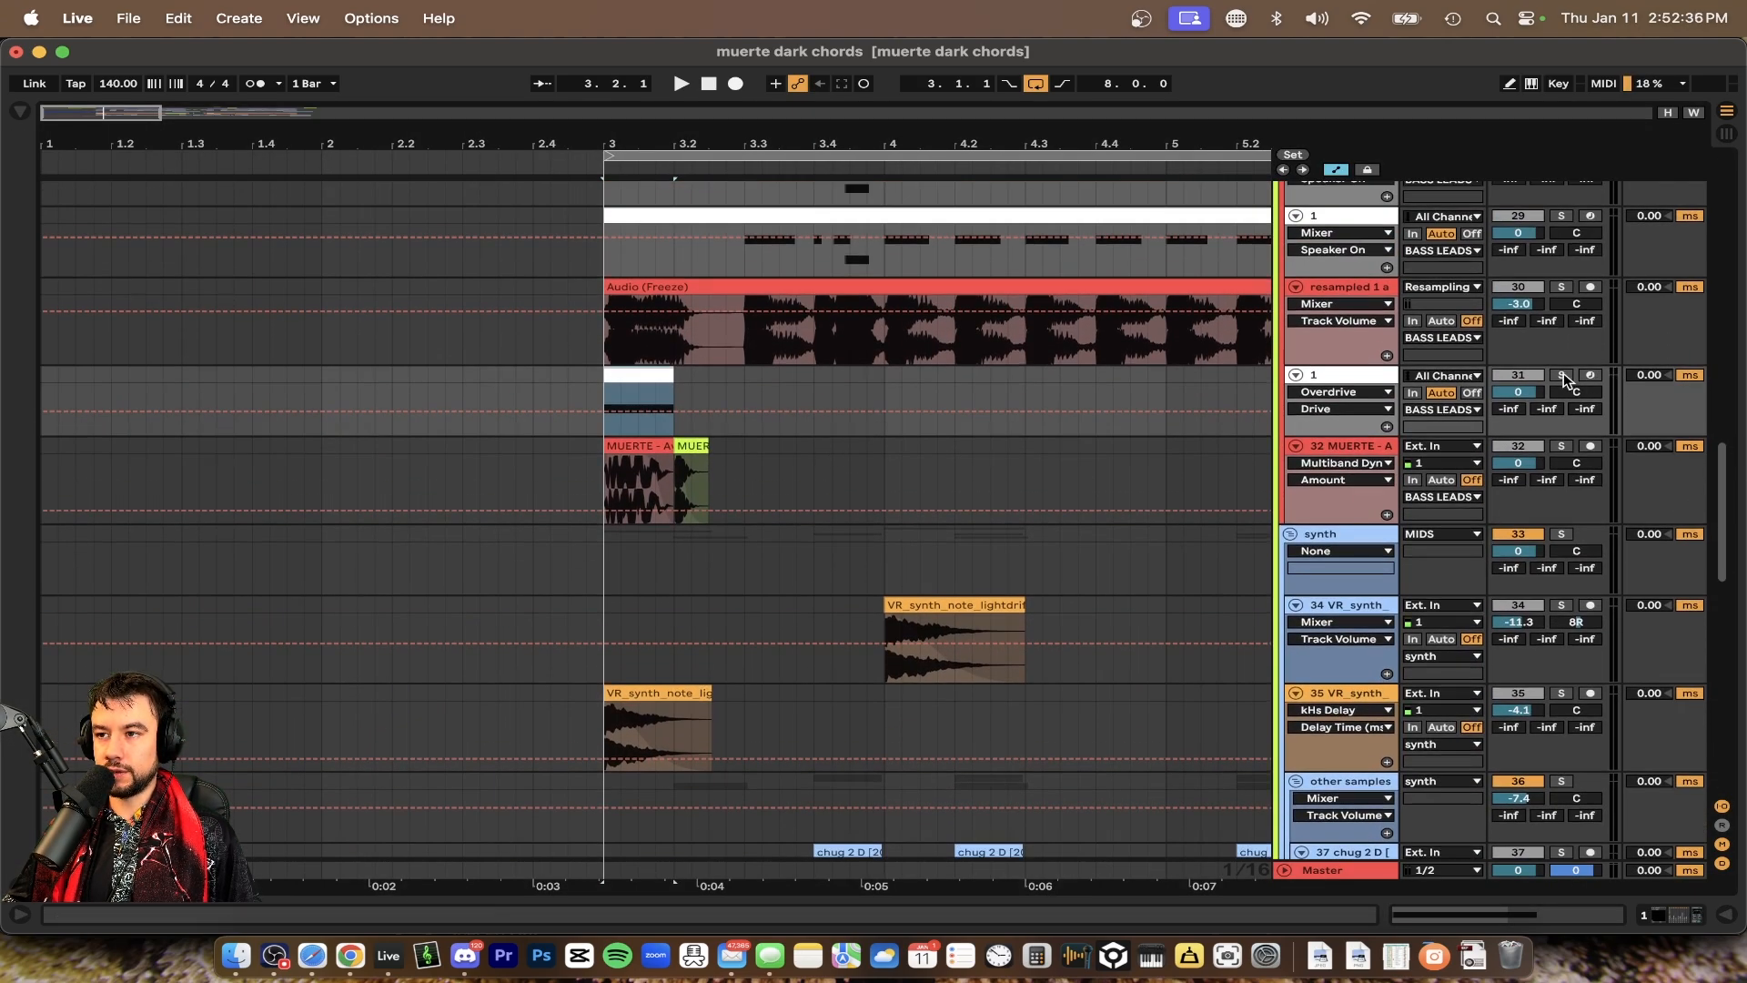
Solo the bass lead layer tracks, including the resampled track, and play the arrangement
click(1561, 376)
key(space)
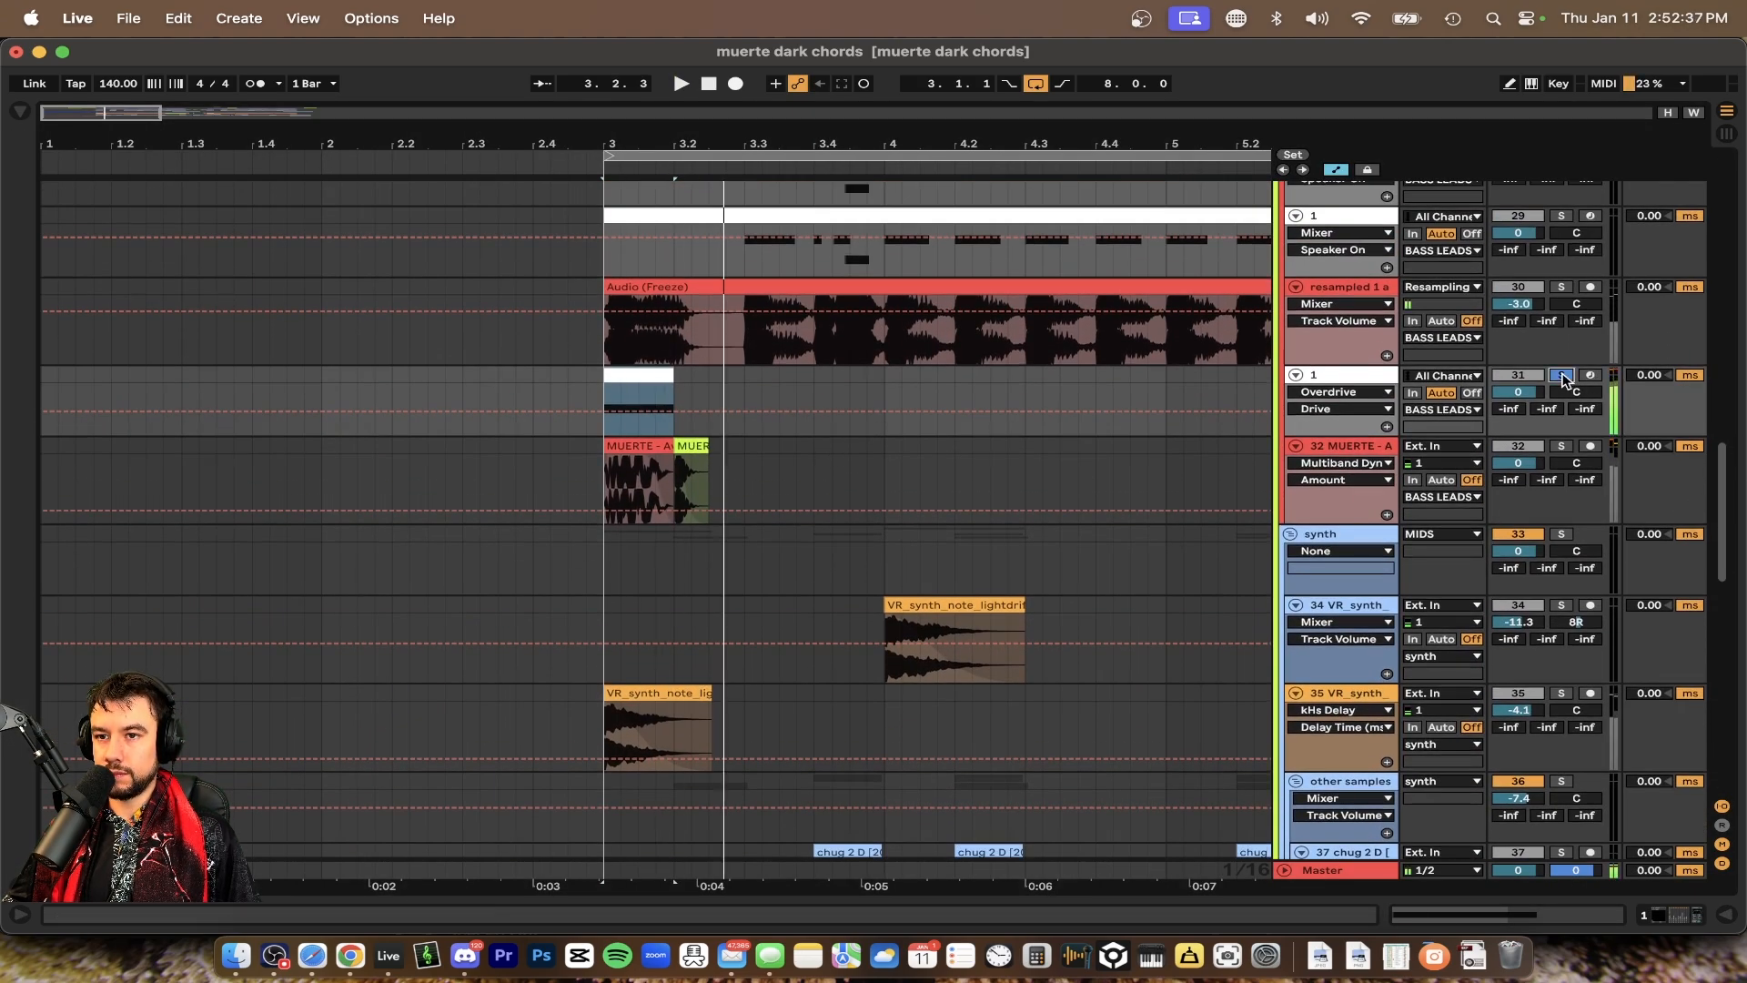
click(1561, 446)
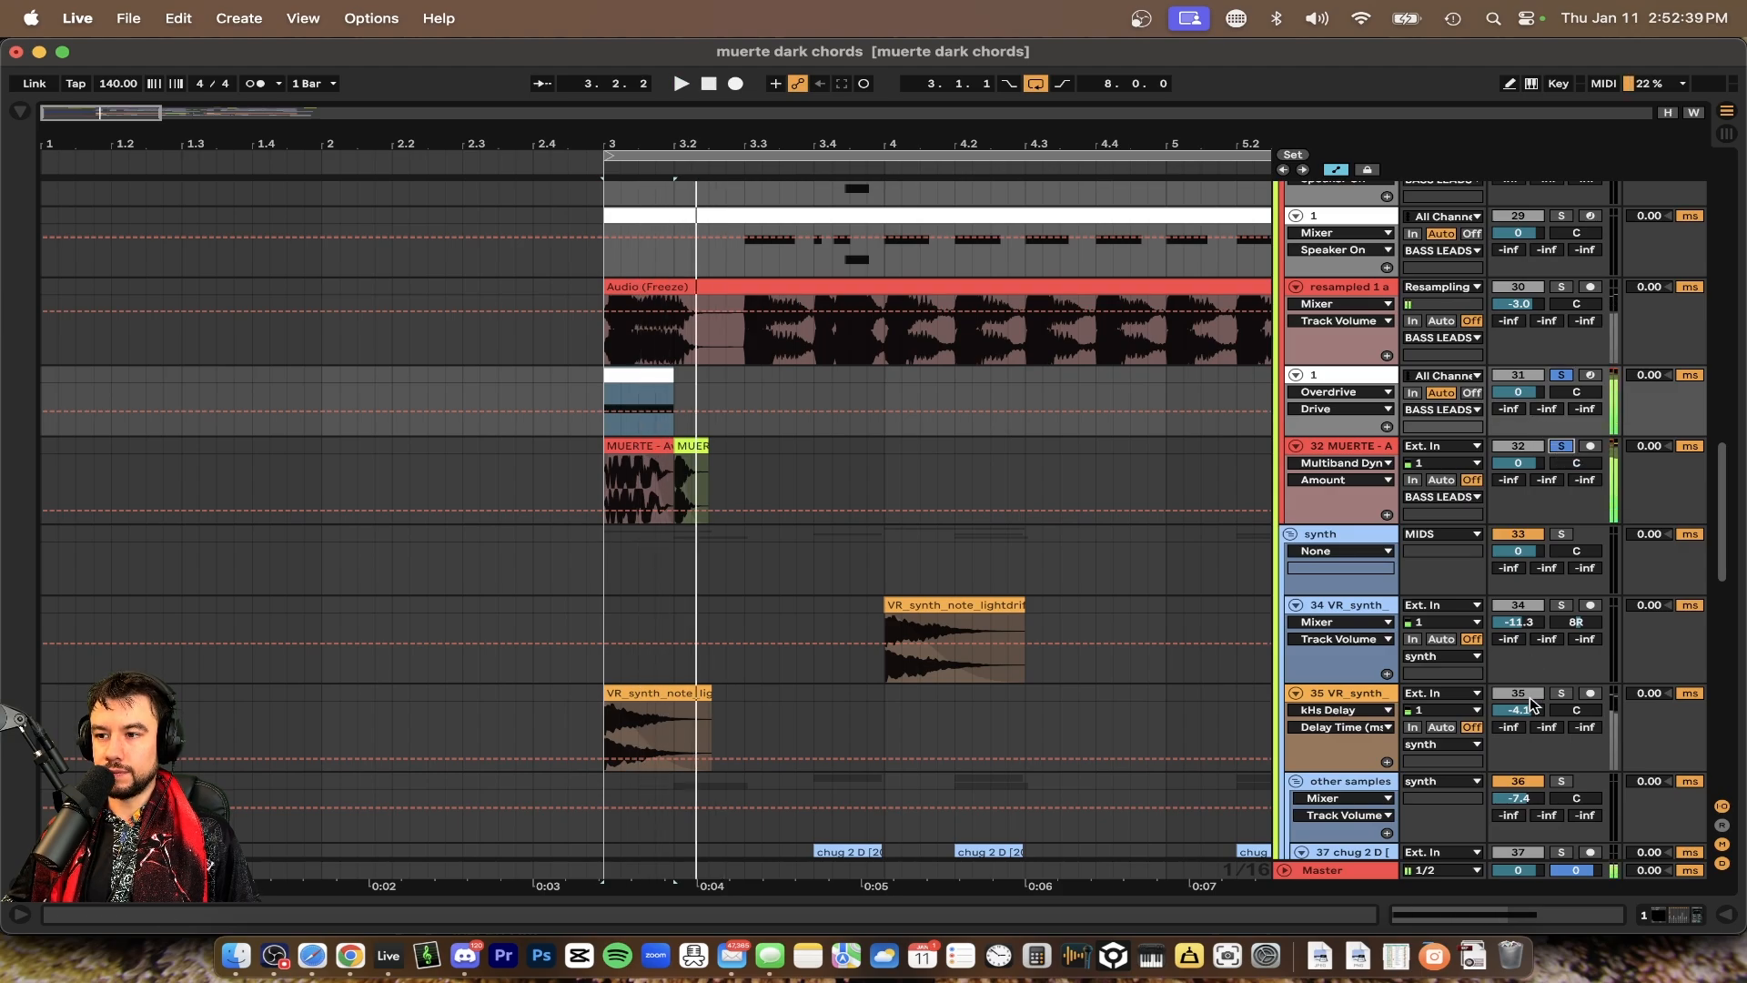
click(1561, 693)
scroll(1210, 698, up, 5)
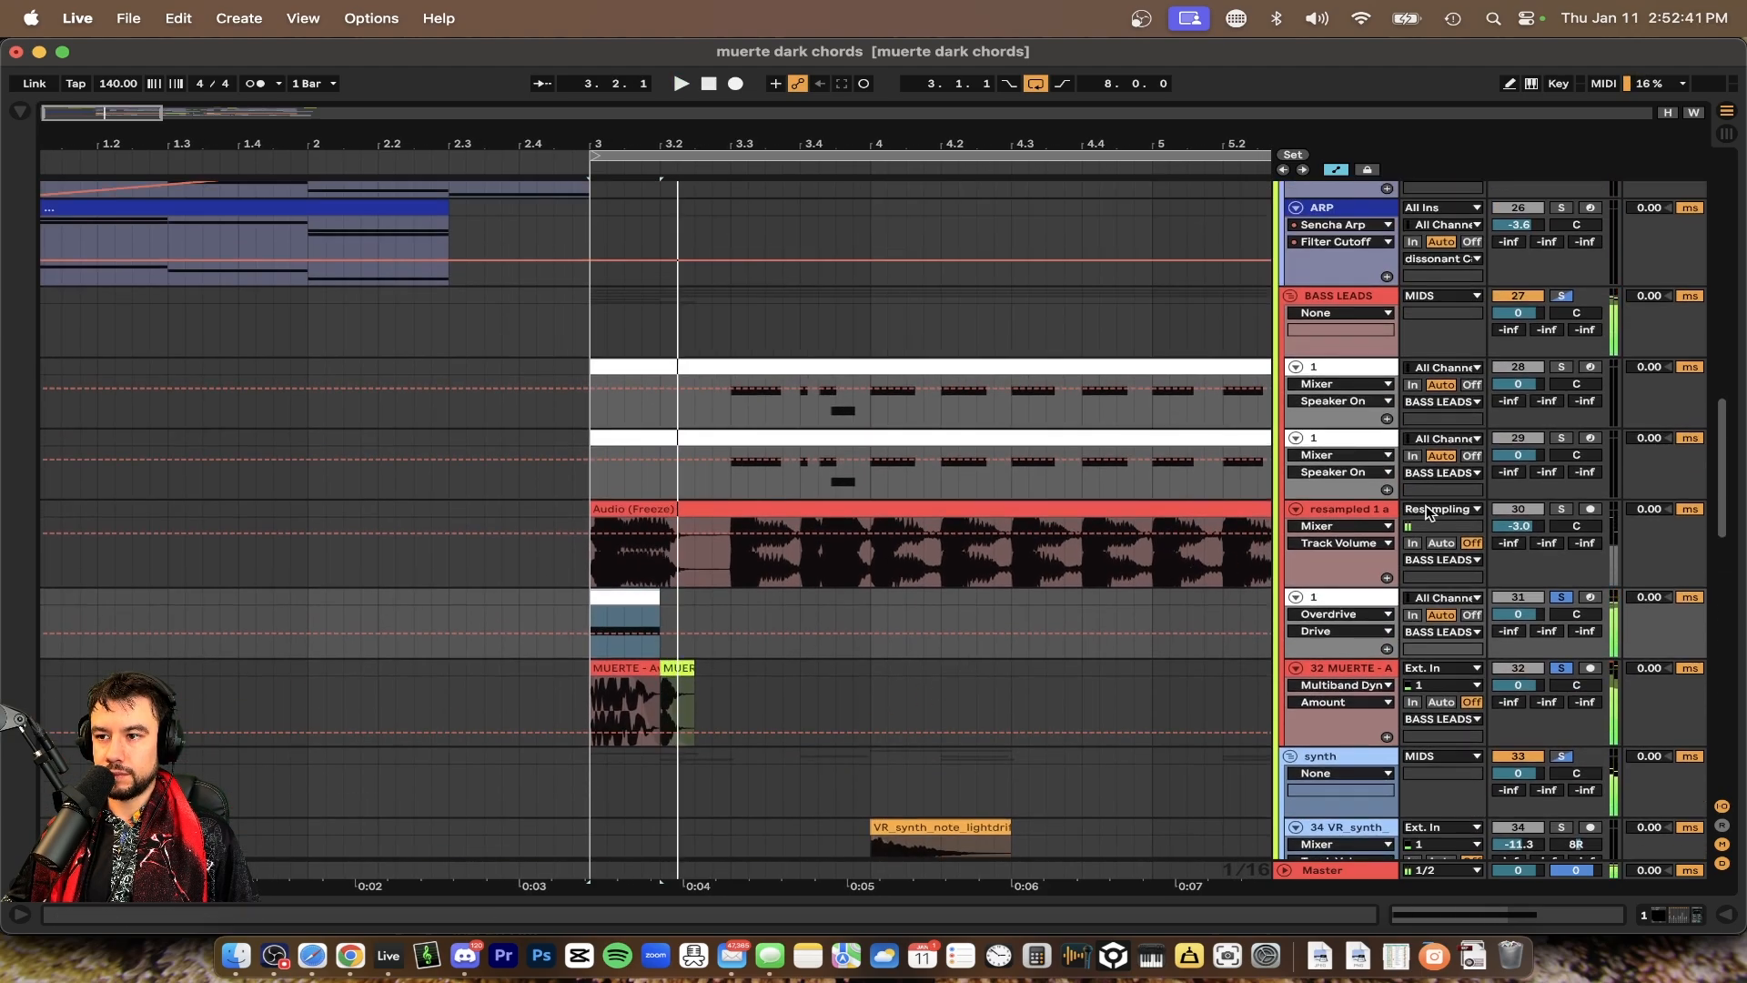
click(1560, 509)
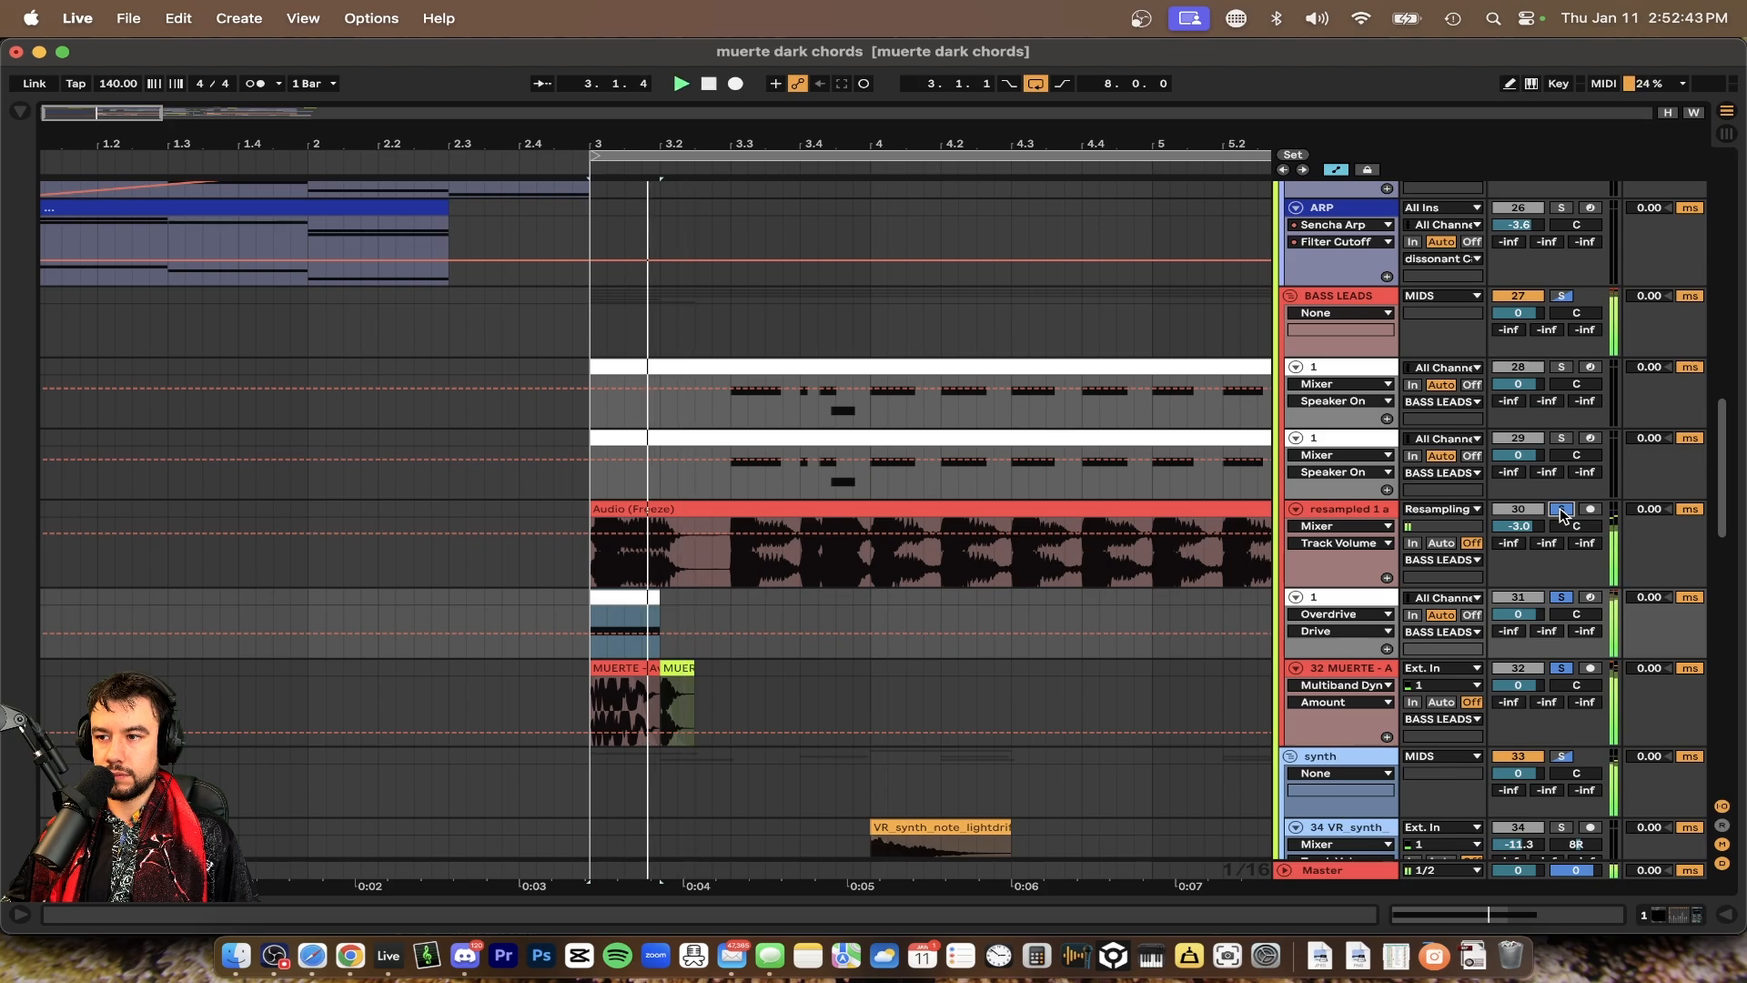
scroll(819, 460, up, 10)
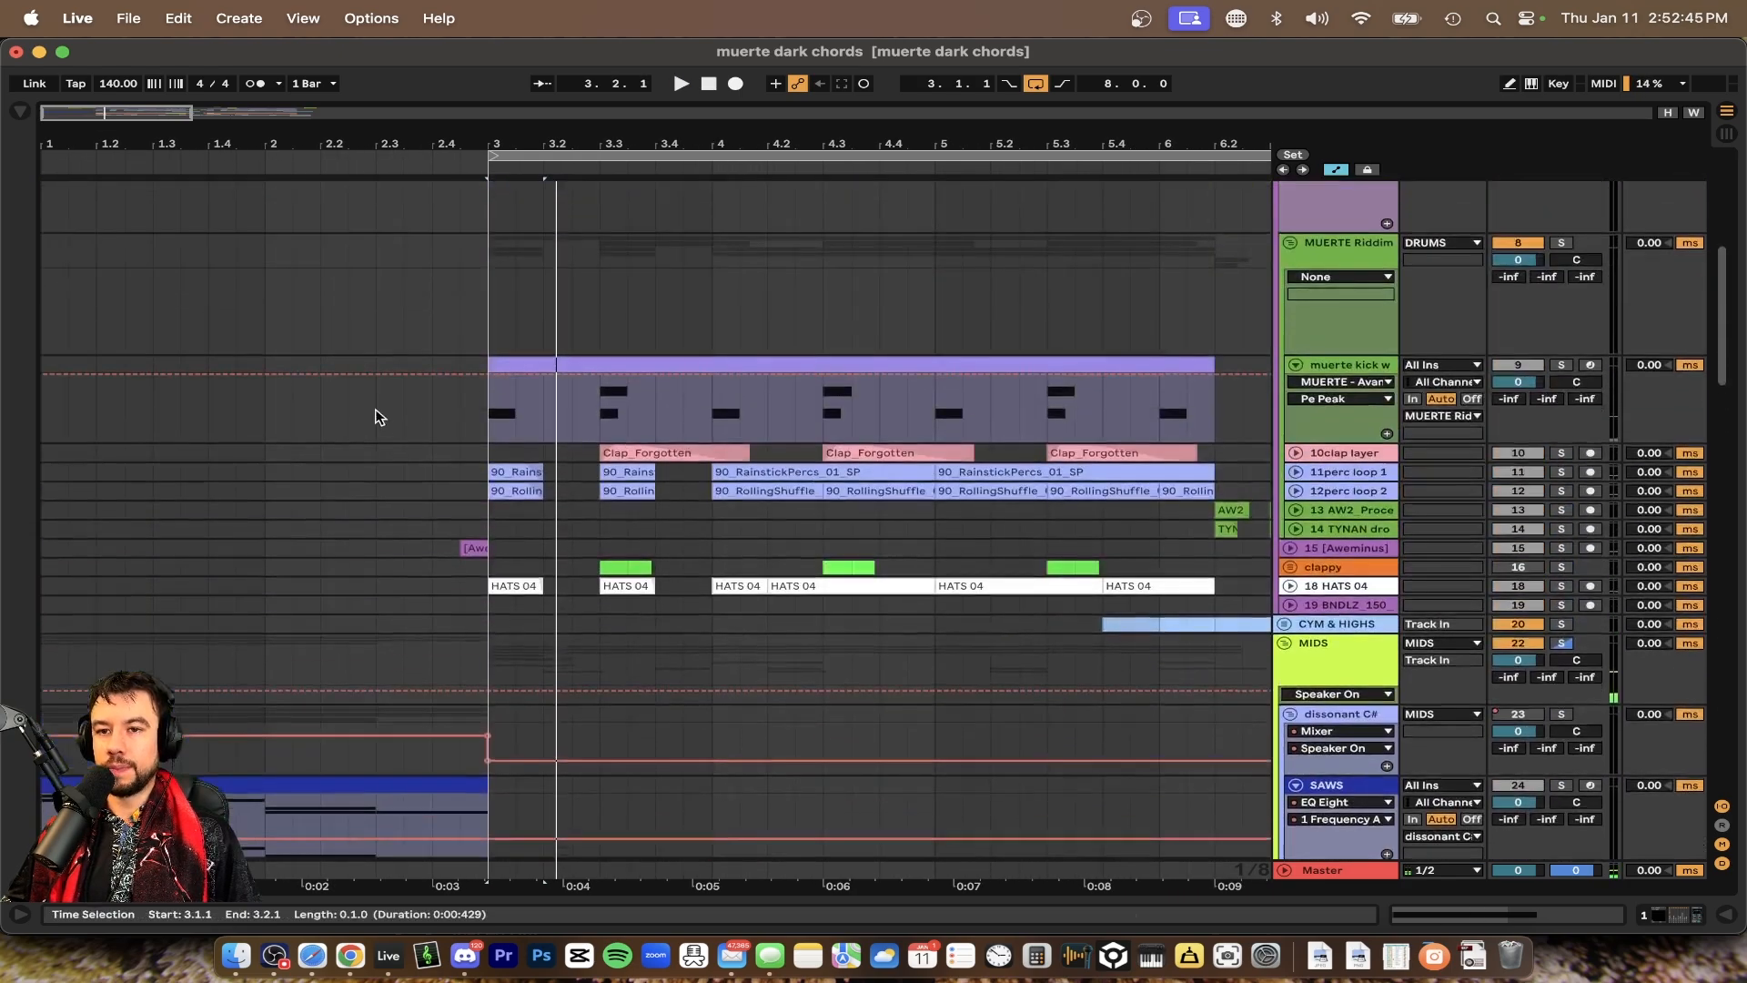
scroll(380, 417, down, 10)
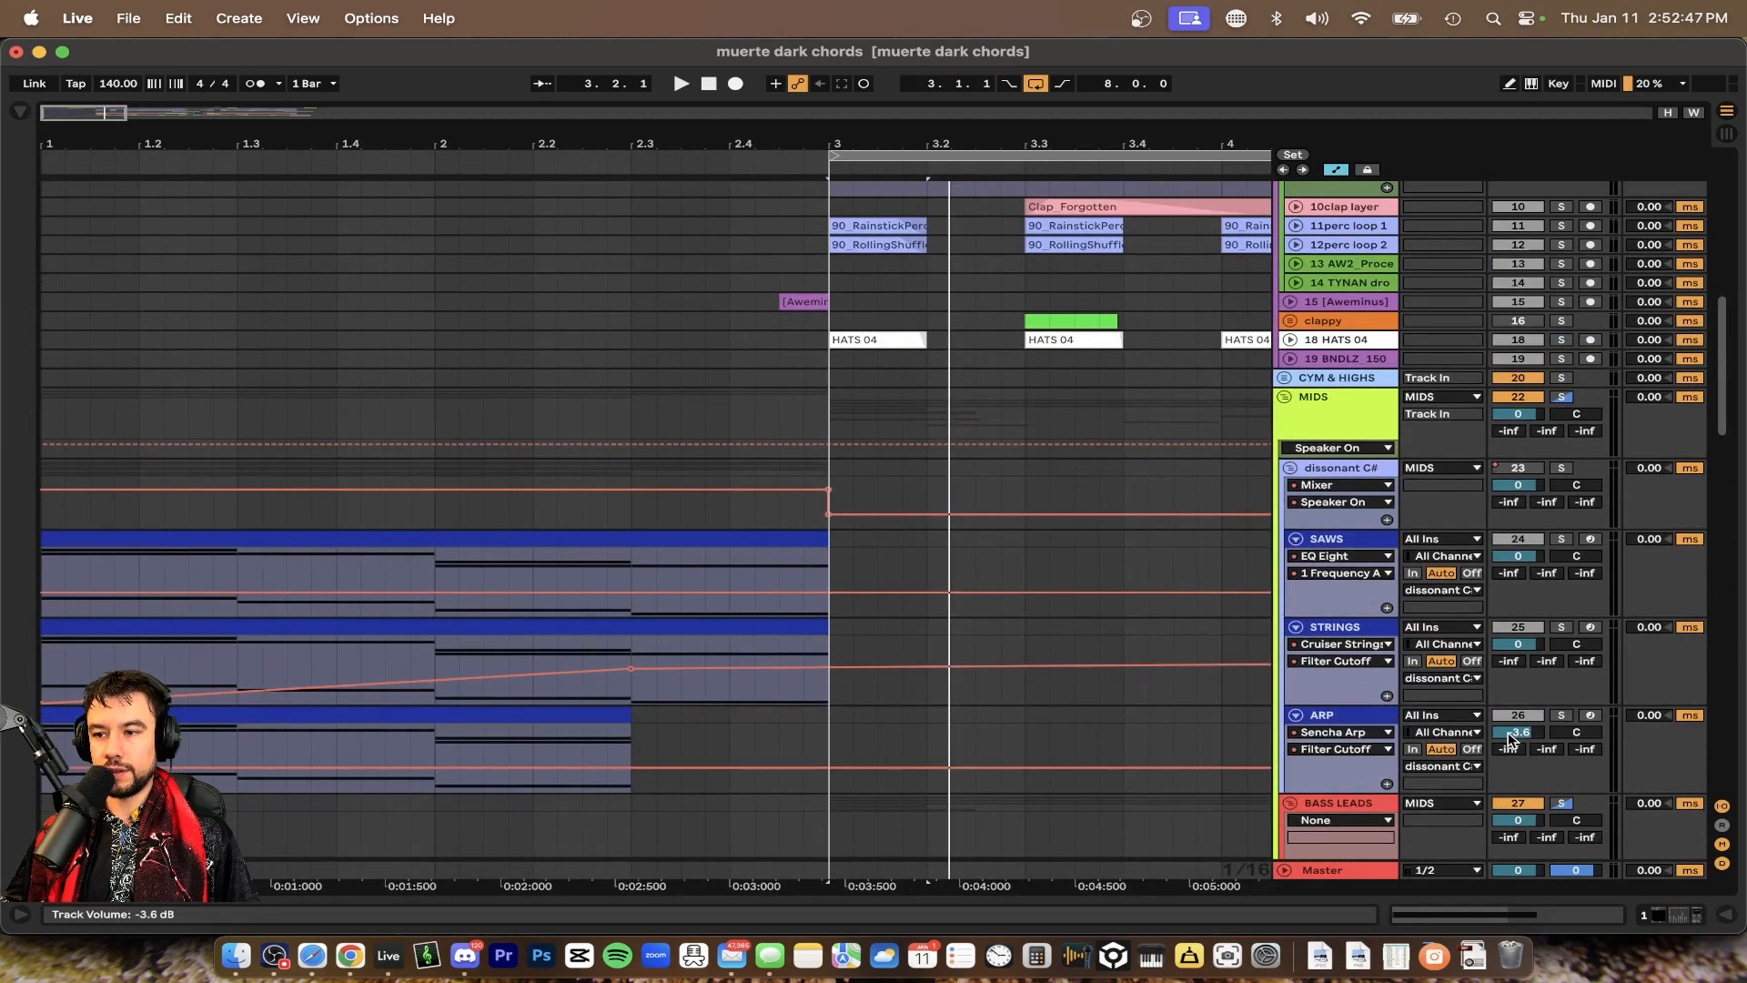
Open the ARP track's devices and show the automation for the Sencha Arp Filter Cutoff
double_click(1363, 714)
scroll(540, 562, down, 6)
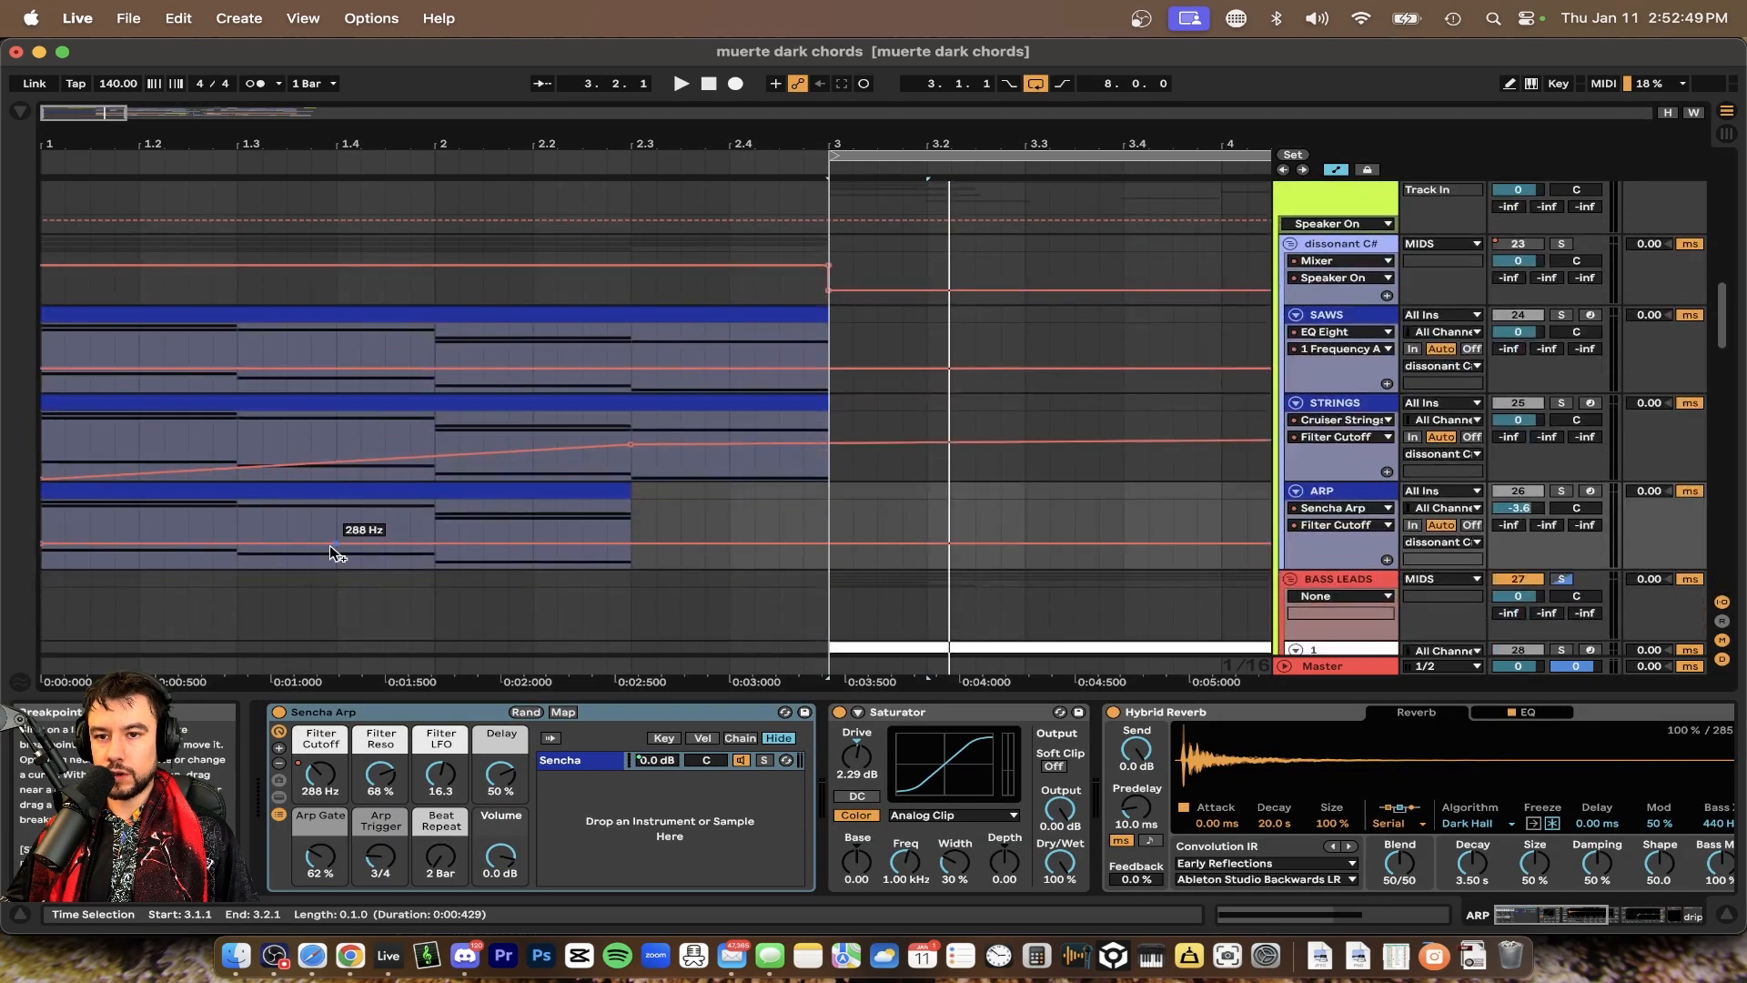
right_click(332, 764)
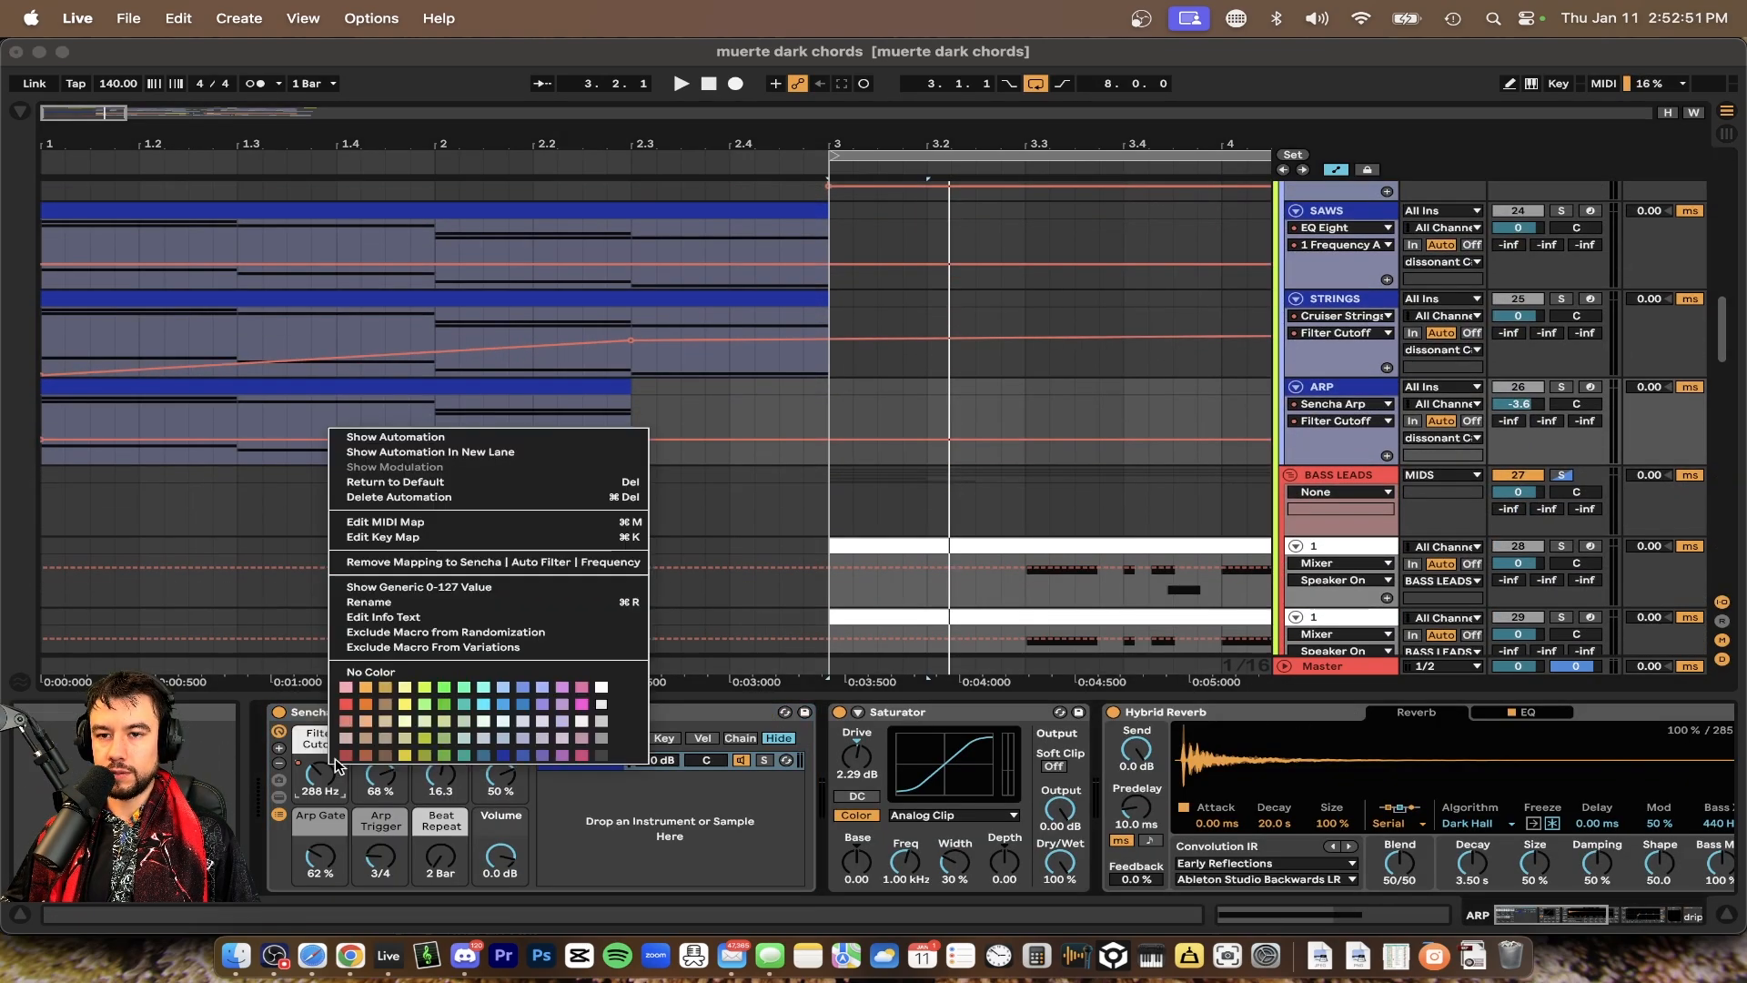
click(382, 429)
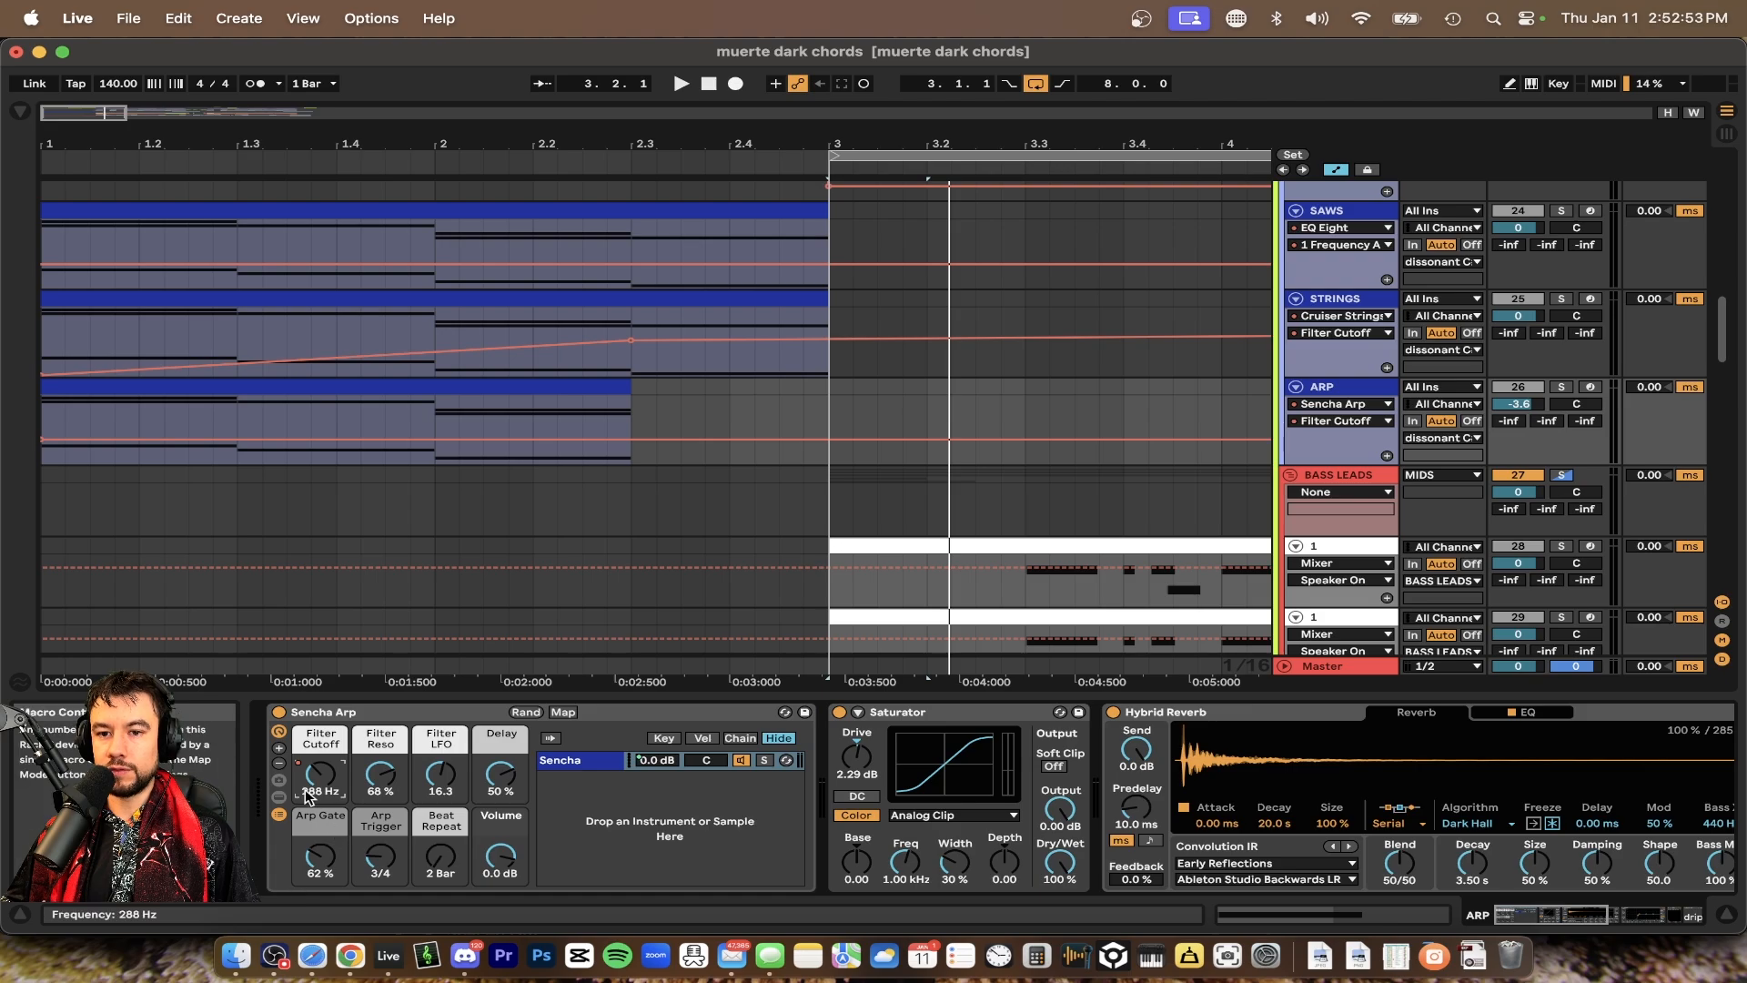
Select the STRINGS track, show its Cruiser Strings Filter Cutoff automation, and set the playback start at bar 1
scroll(604, 573, up, 1)
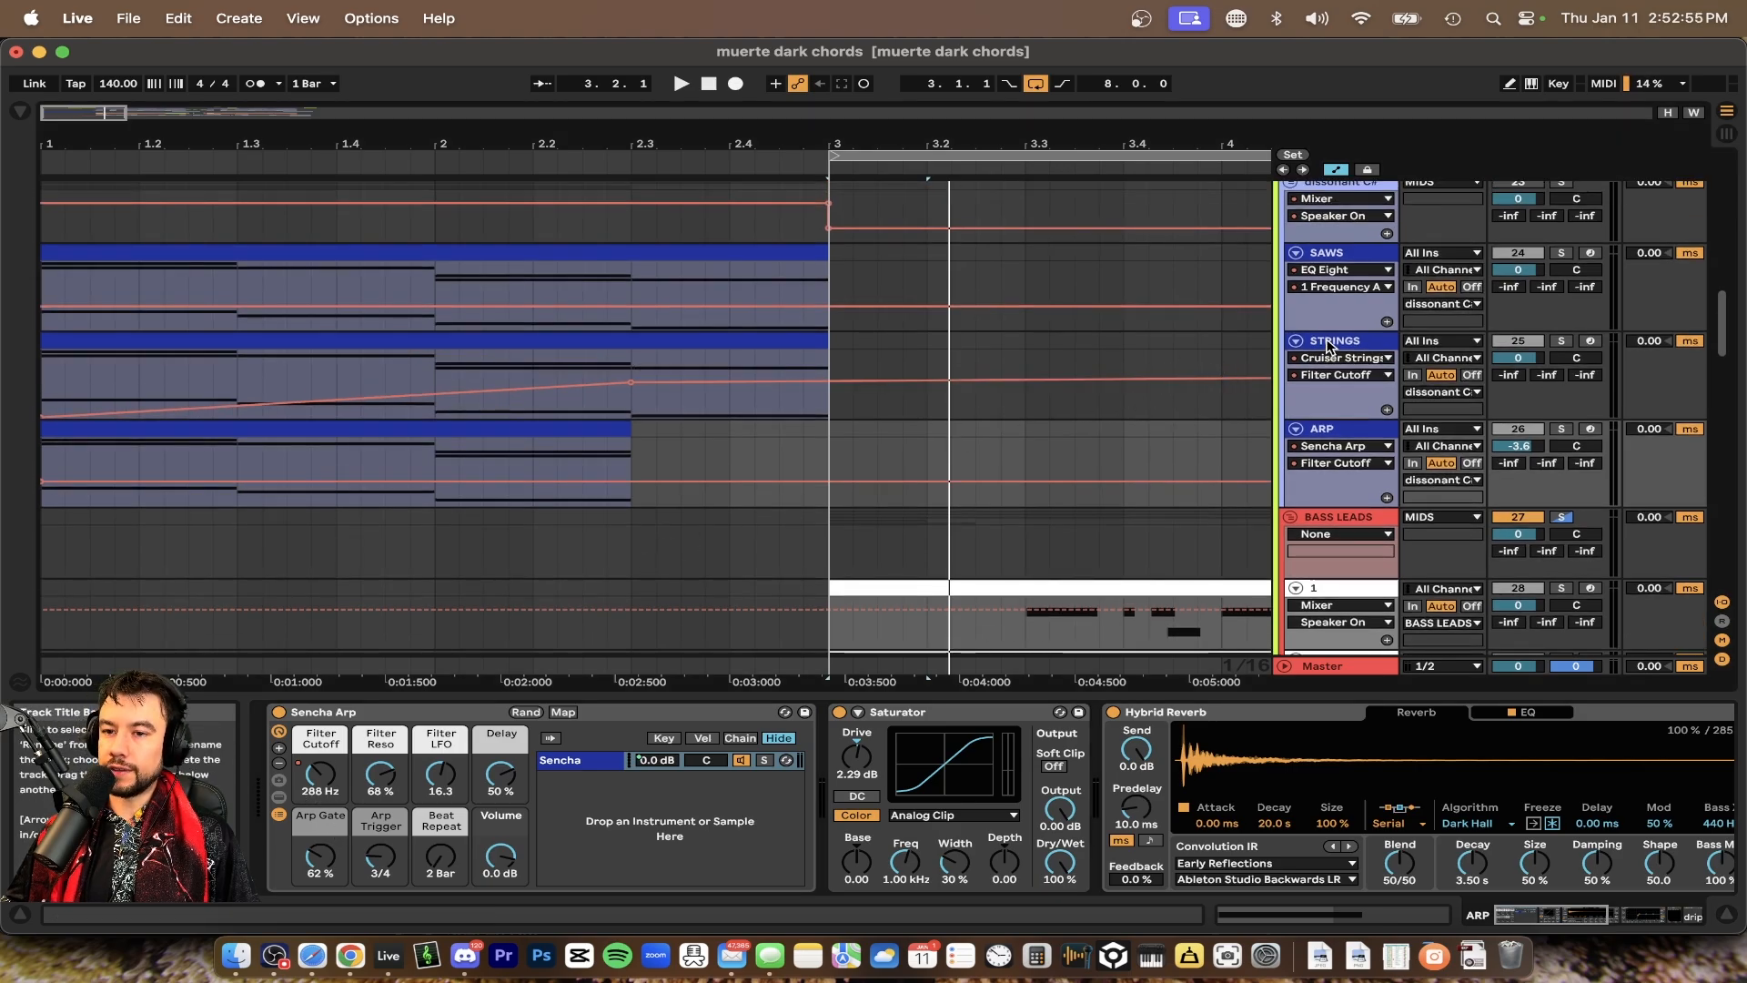
click(1328, 344)
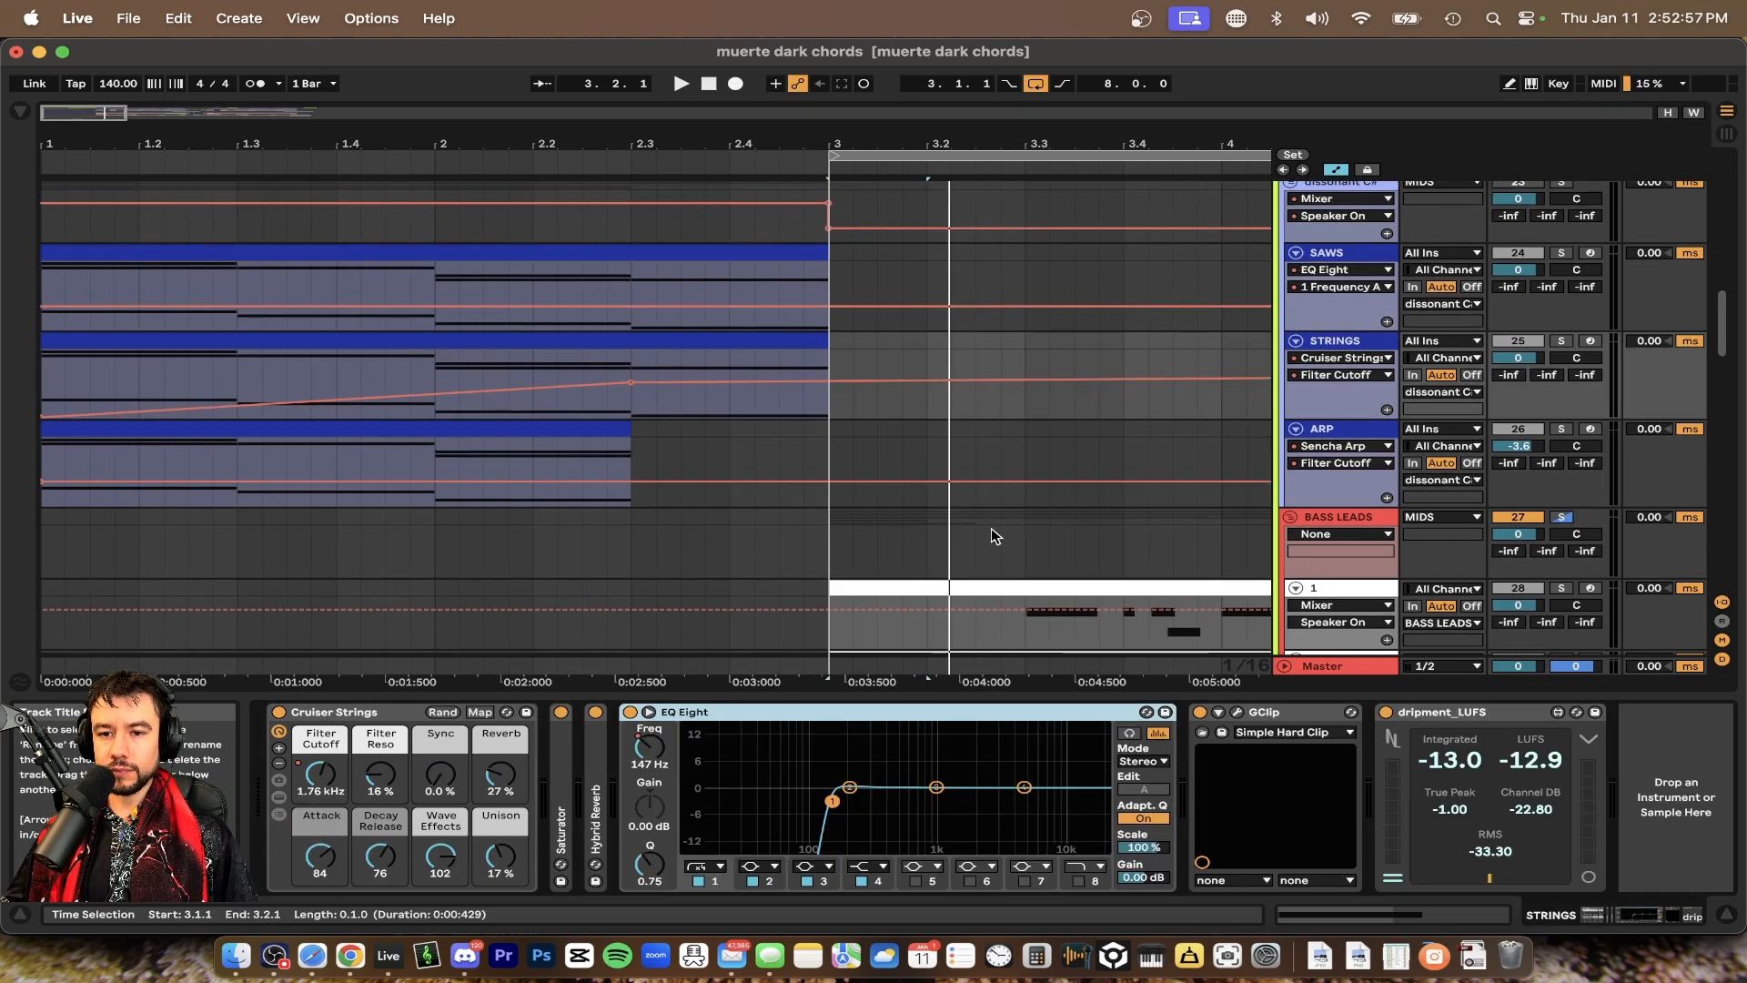
right_click(319, 777)
click(421, 455)
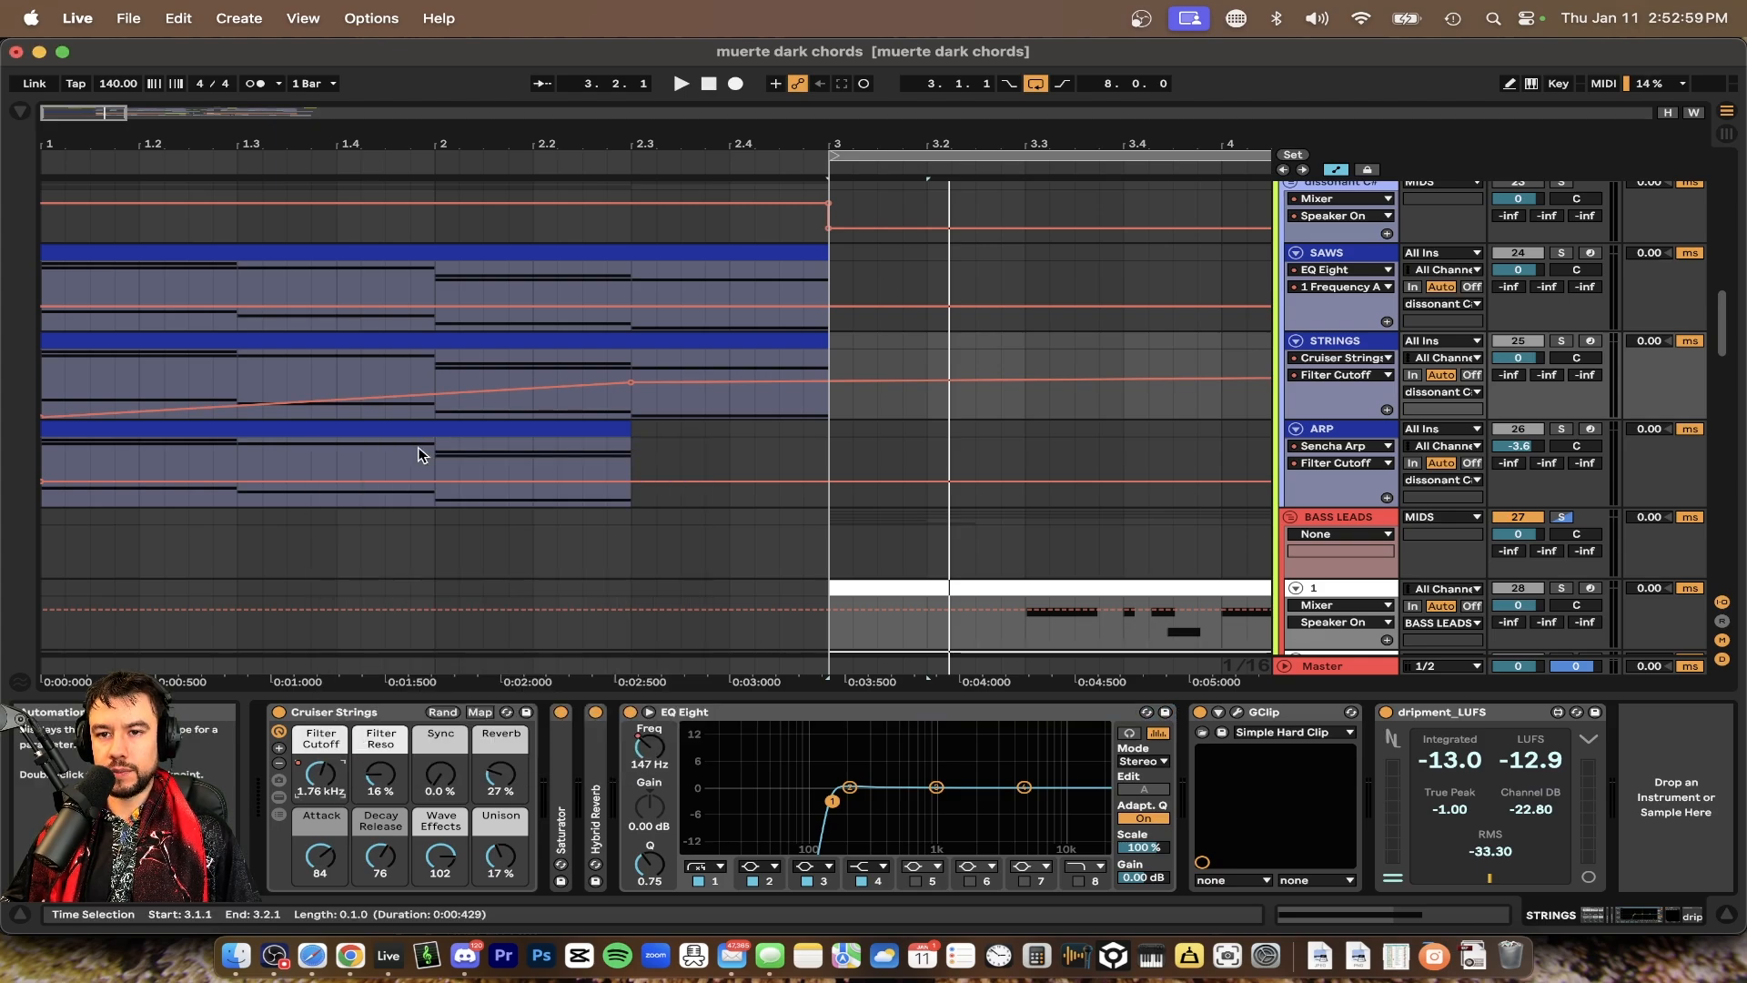
click(84, 392)
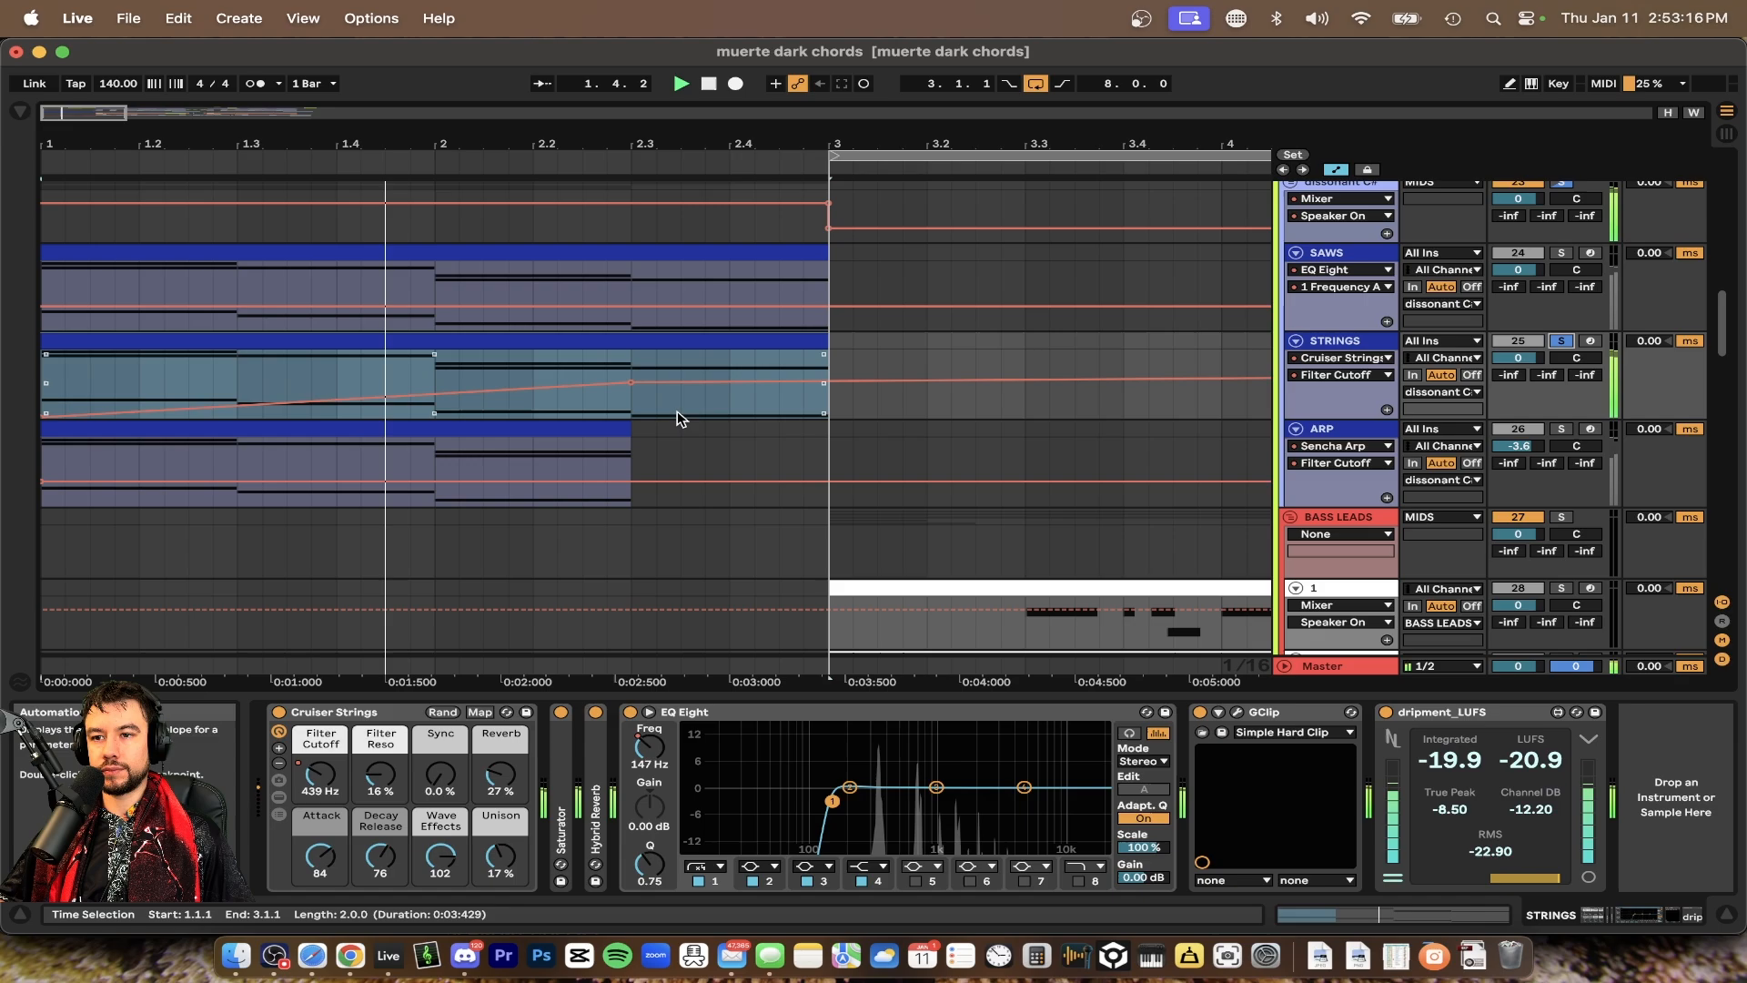
Play the arrangement and solo the STRINGS and SAWS tracks
scroll(676, 411, down, 3)
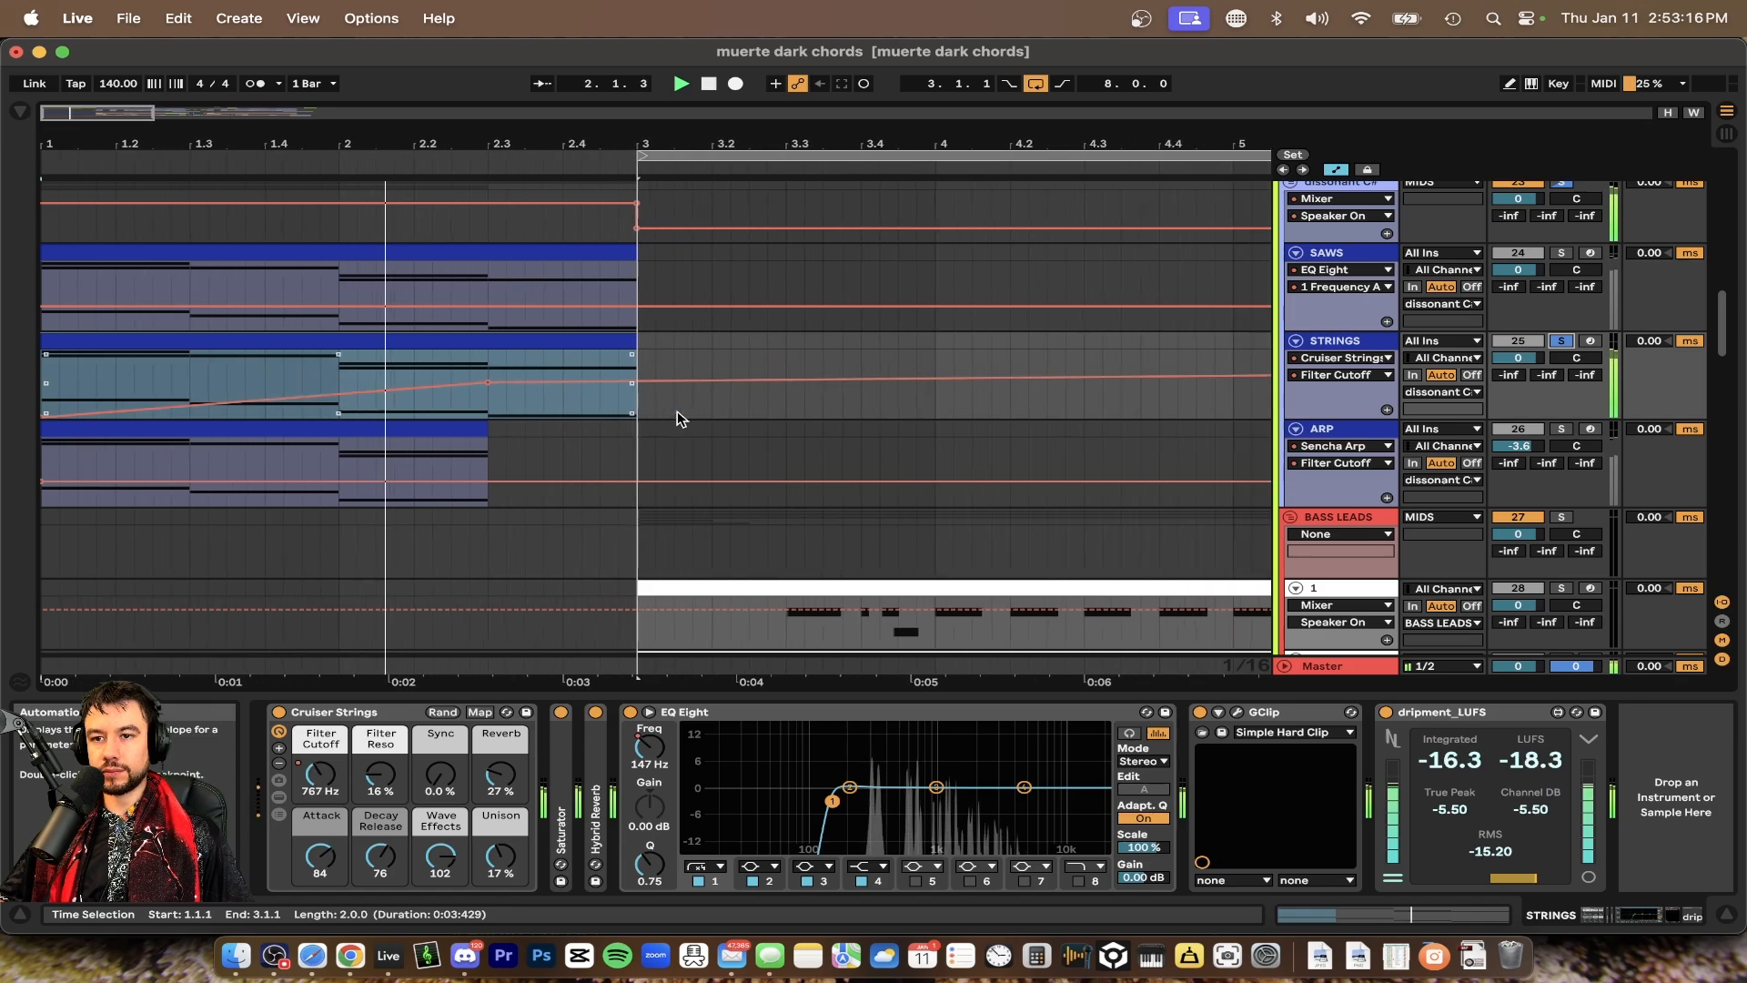
scroll(677, 411, down, 1)
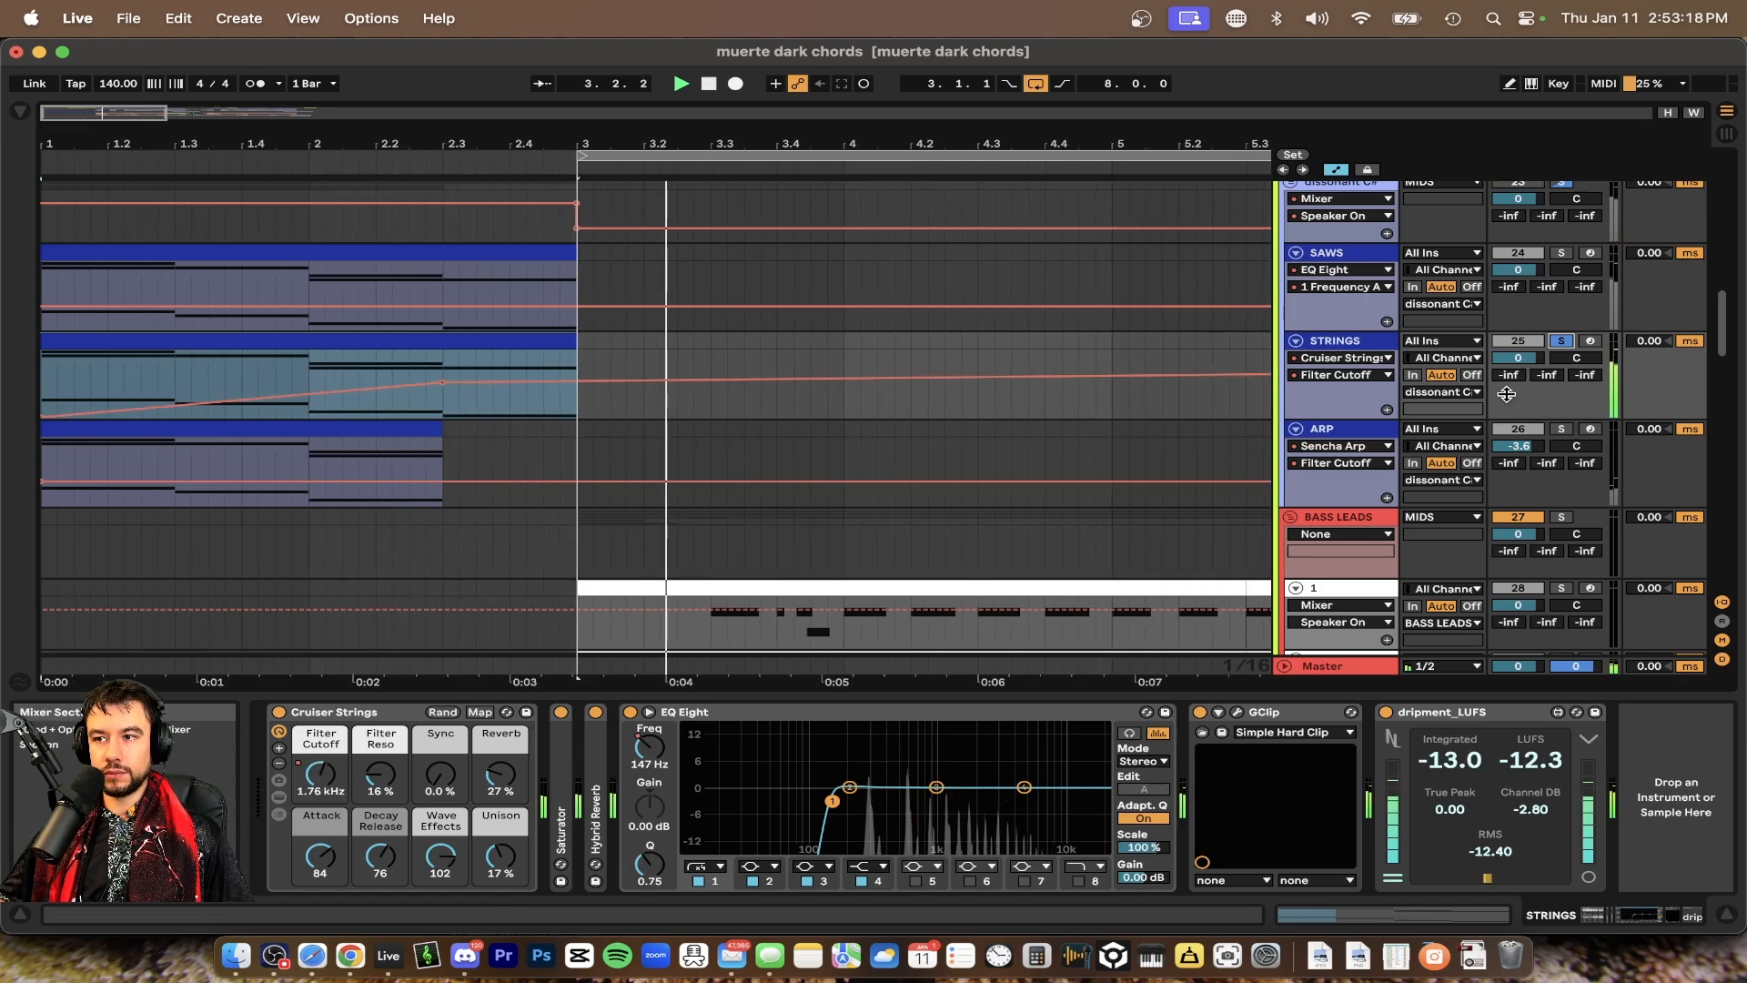
key(space)
click(1562, 342)
scroll(1122, 320, up, 1)
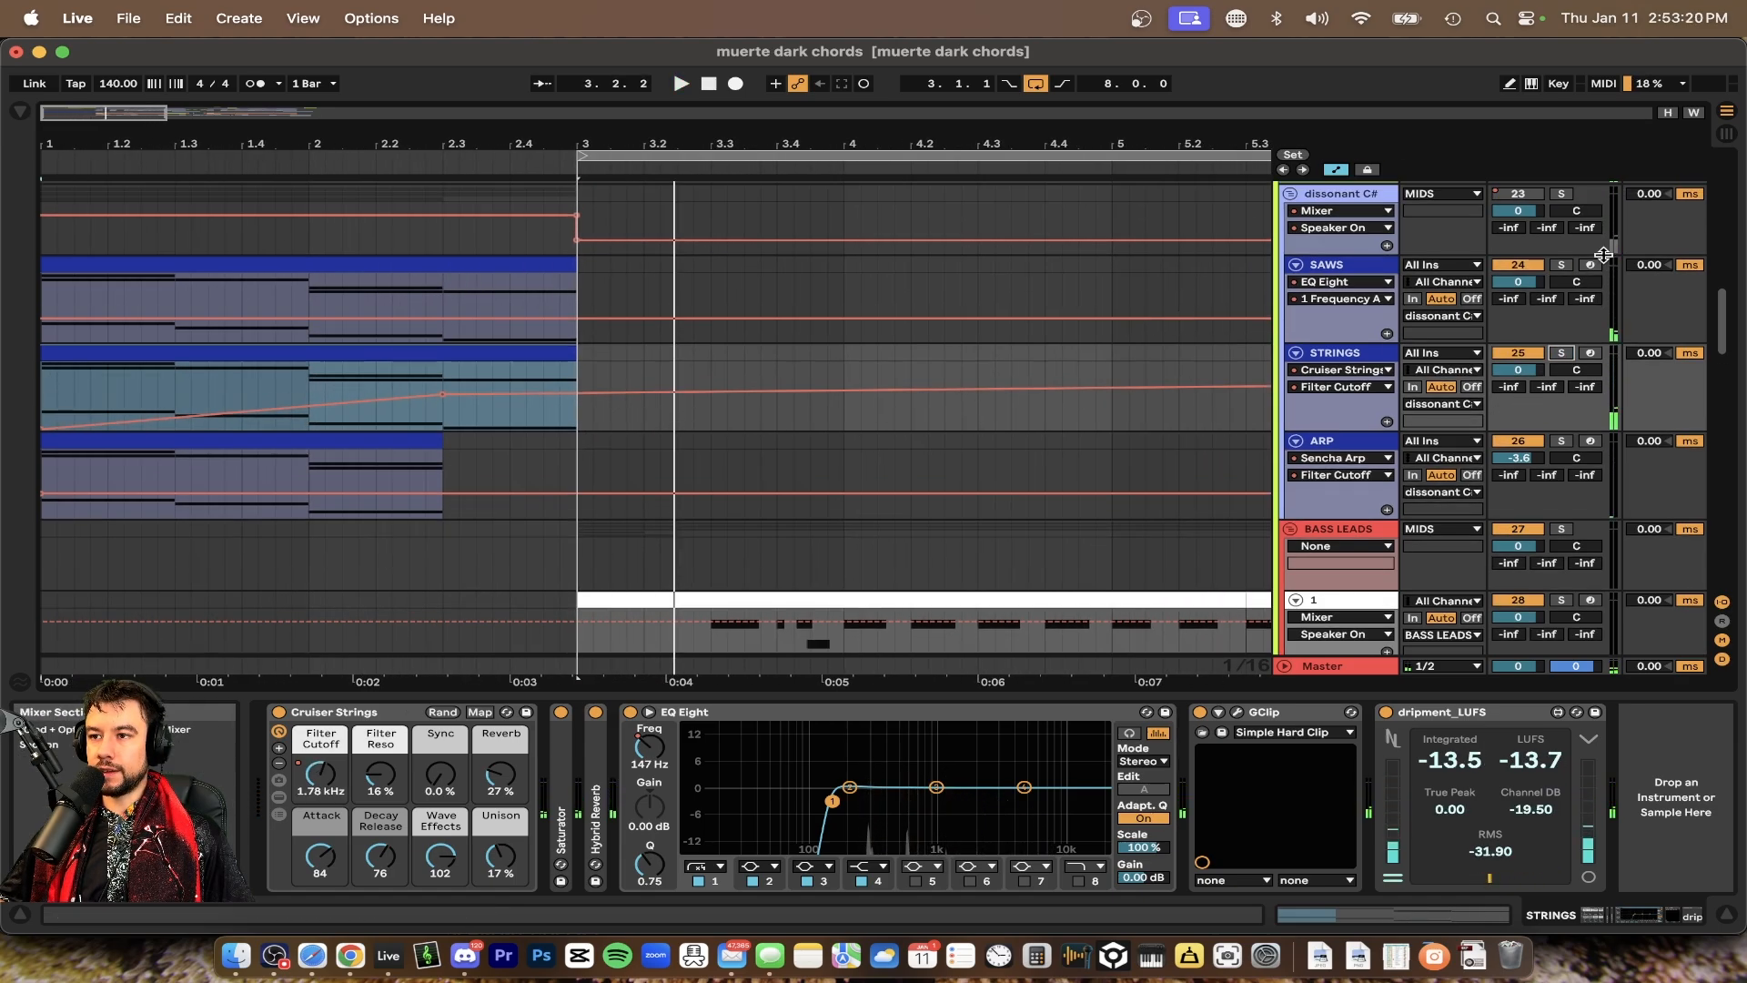
click(1562, 265)
Select the SAWS clip to show its devices and play it back
click(343, 264)
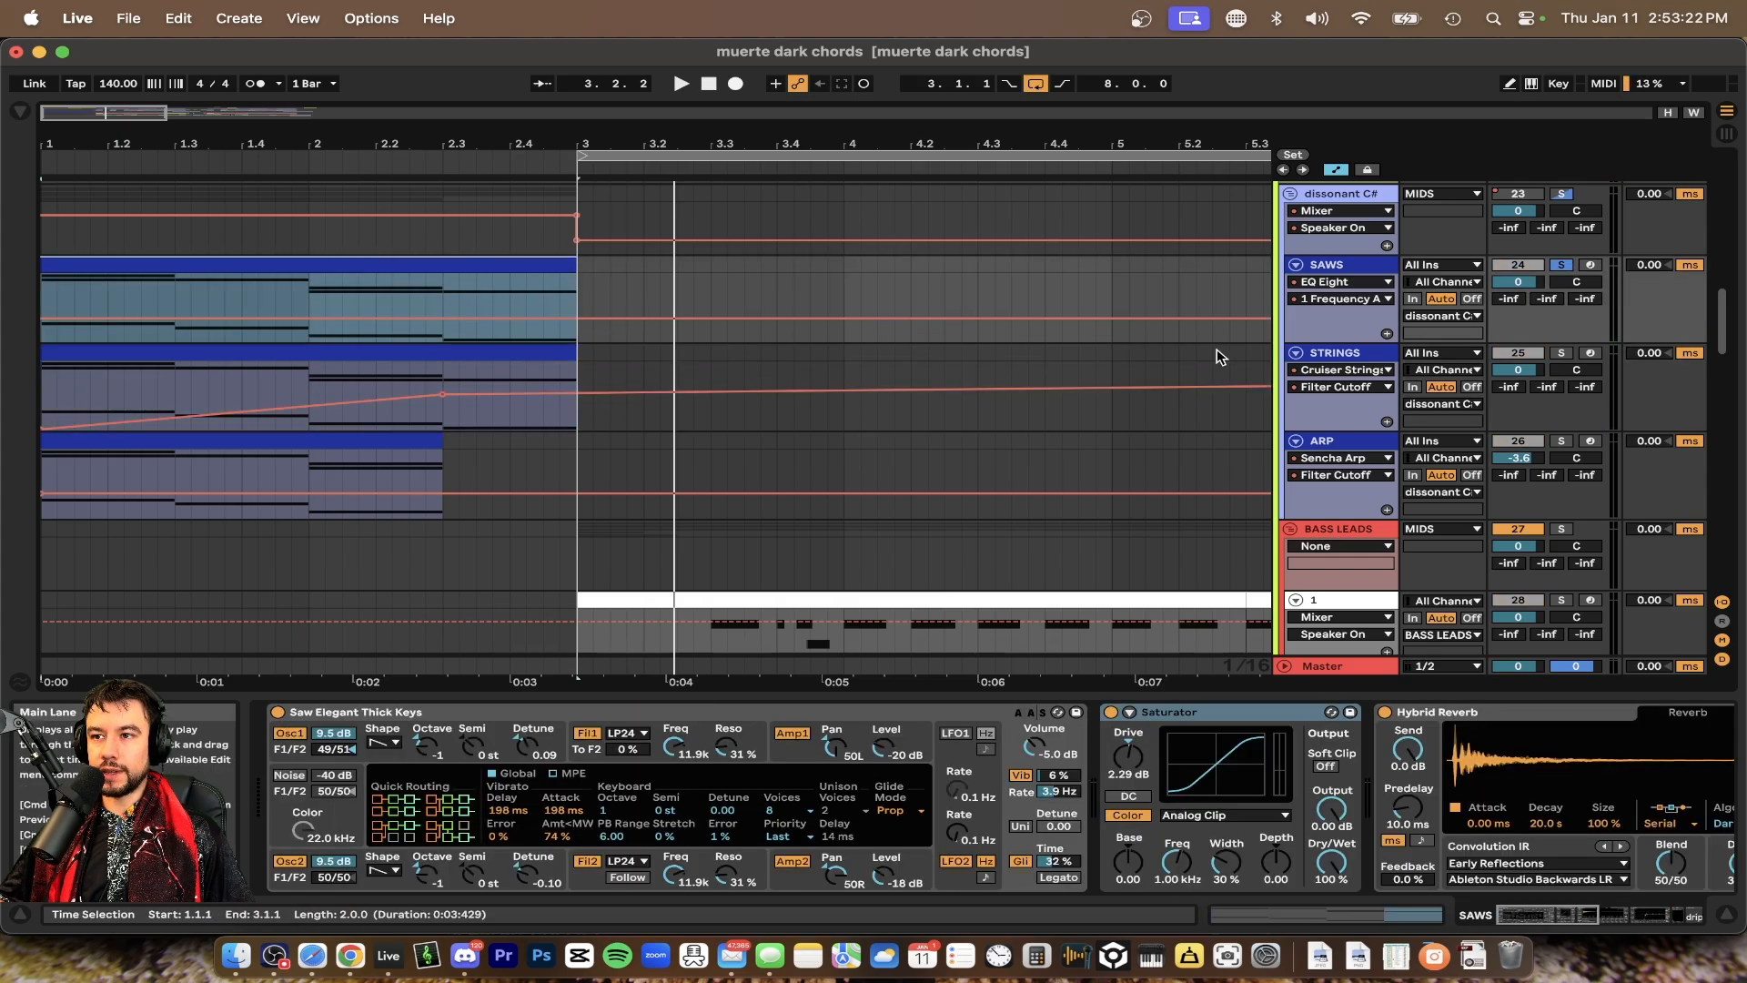
key(space)
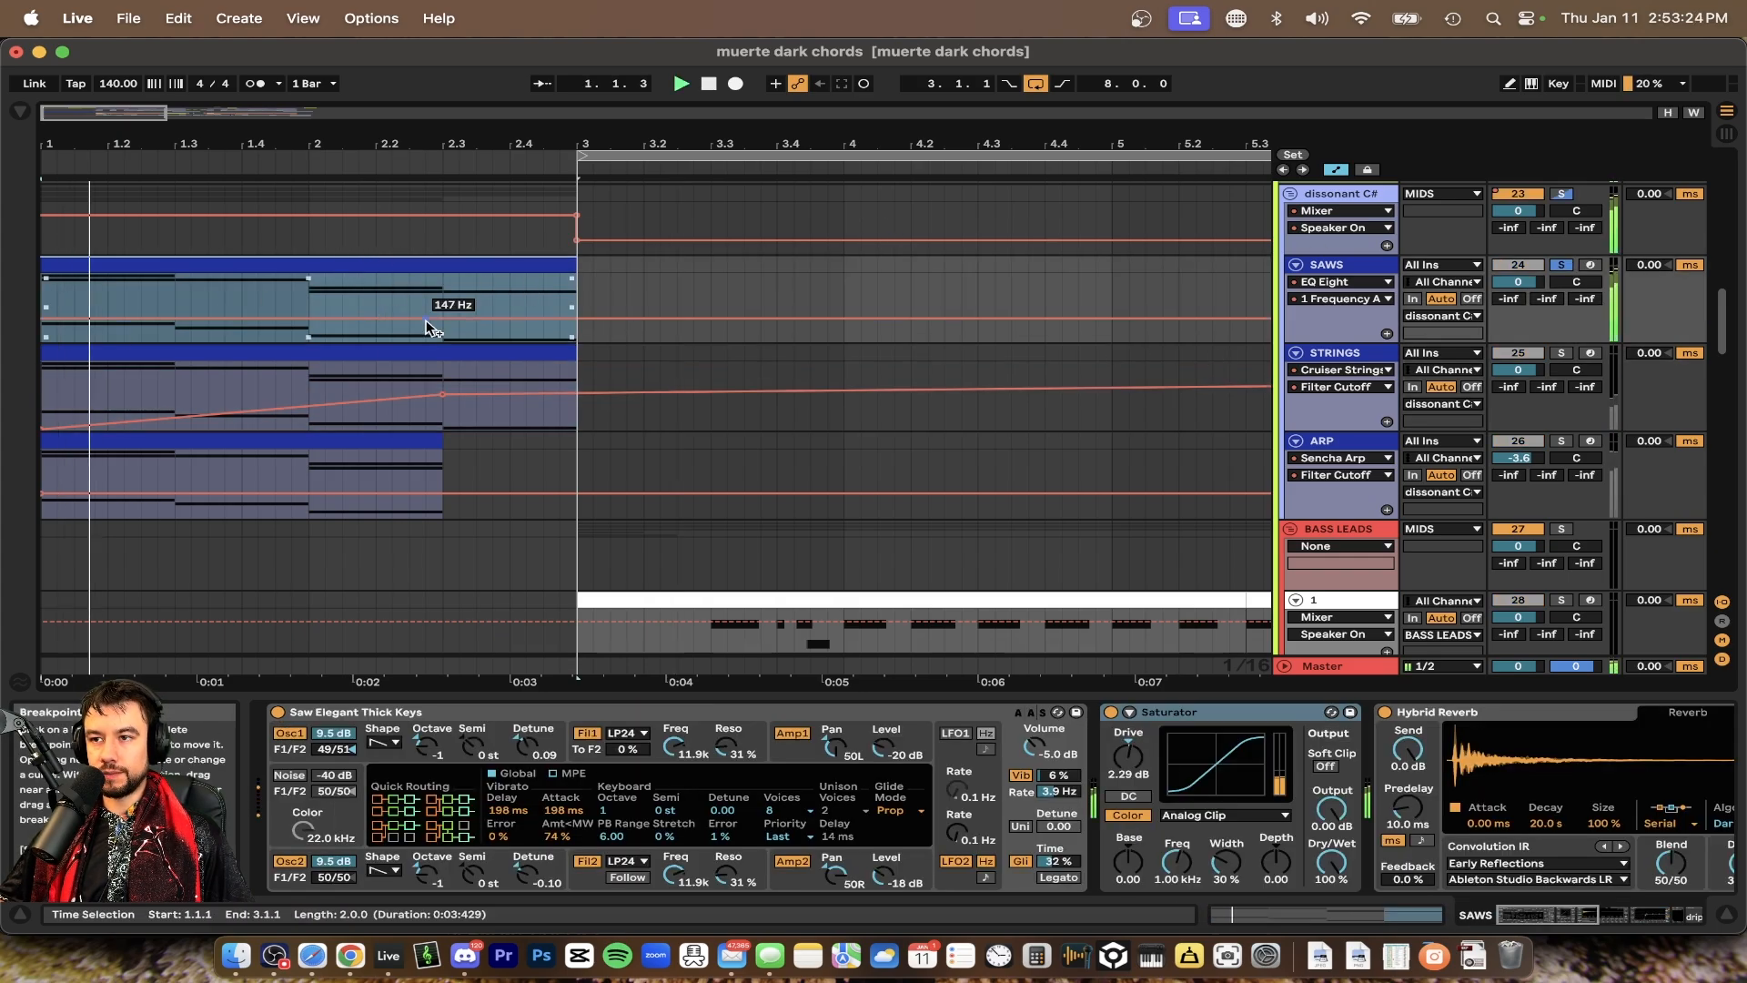
scroll(428, 326, down, 2)
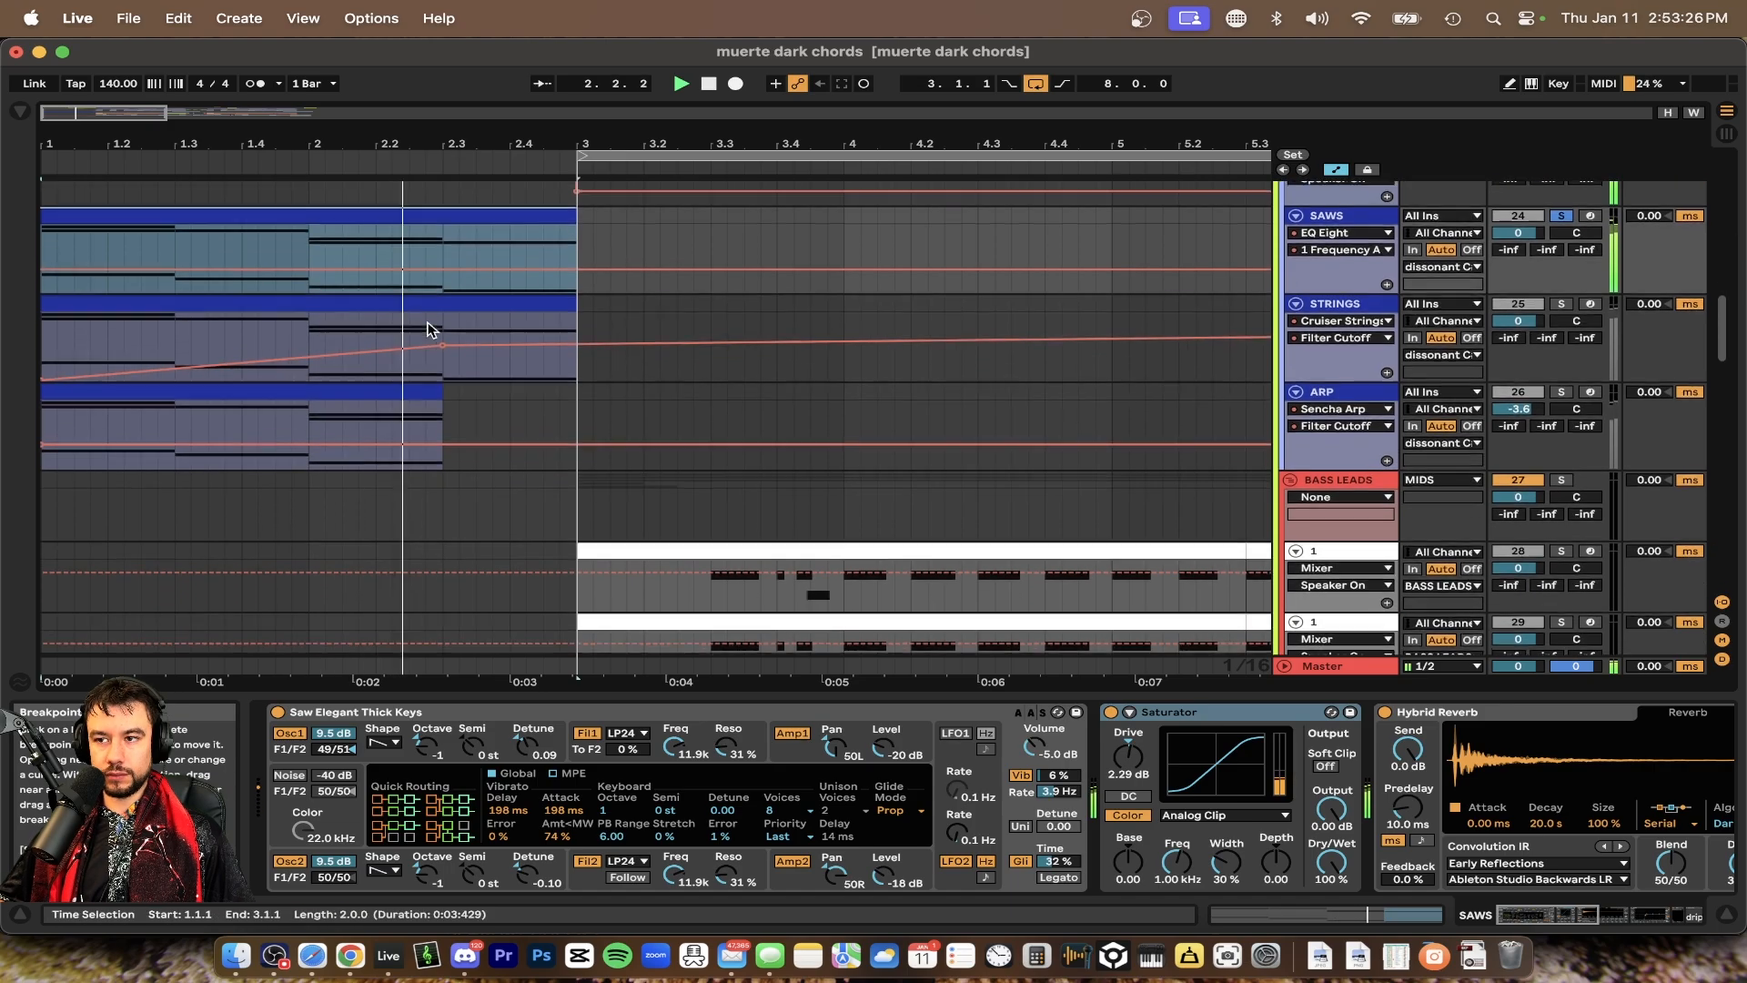
key(space)
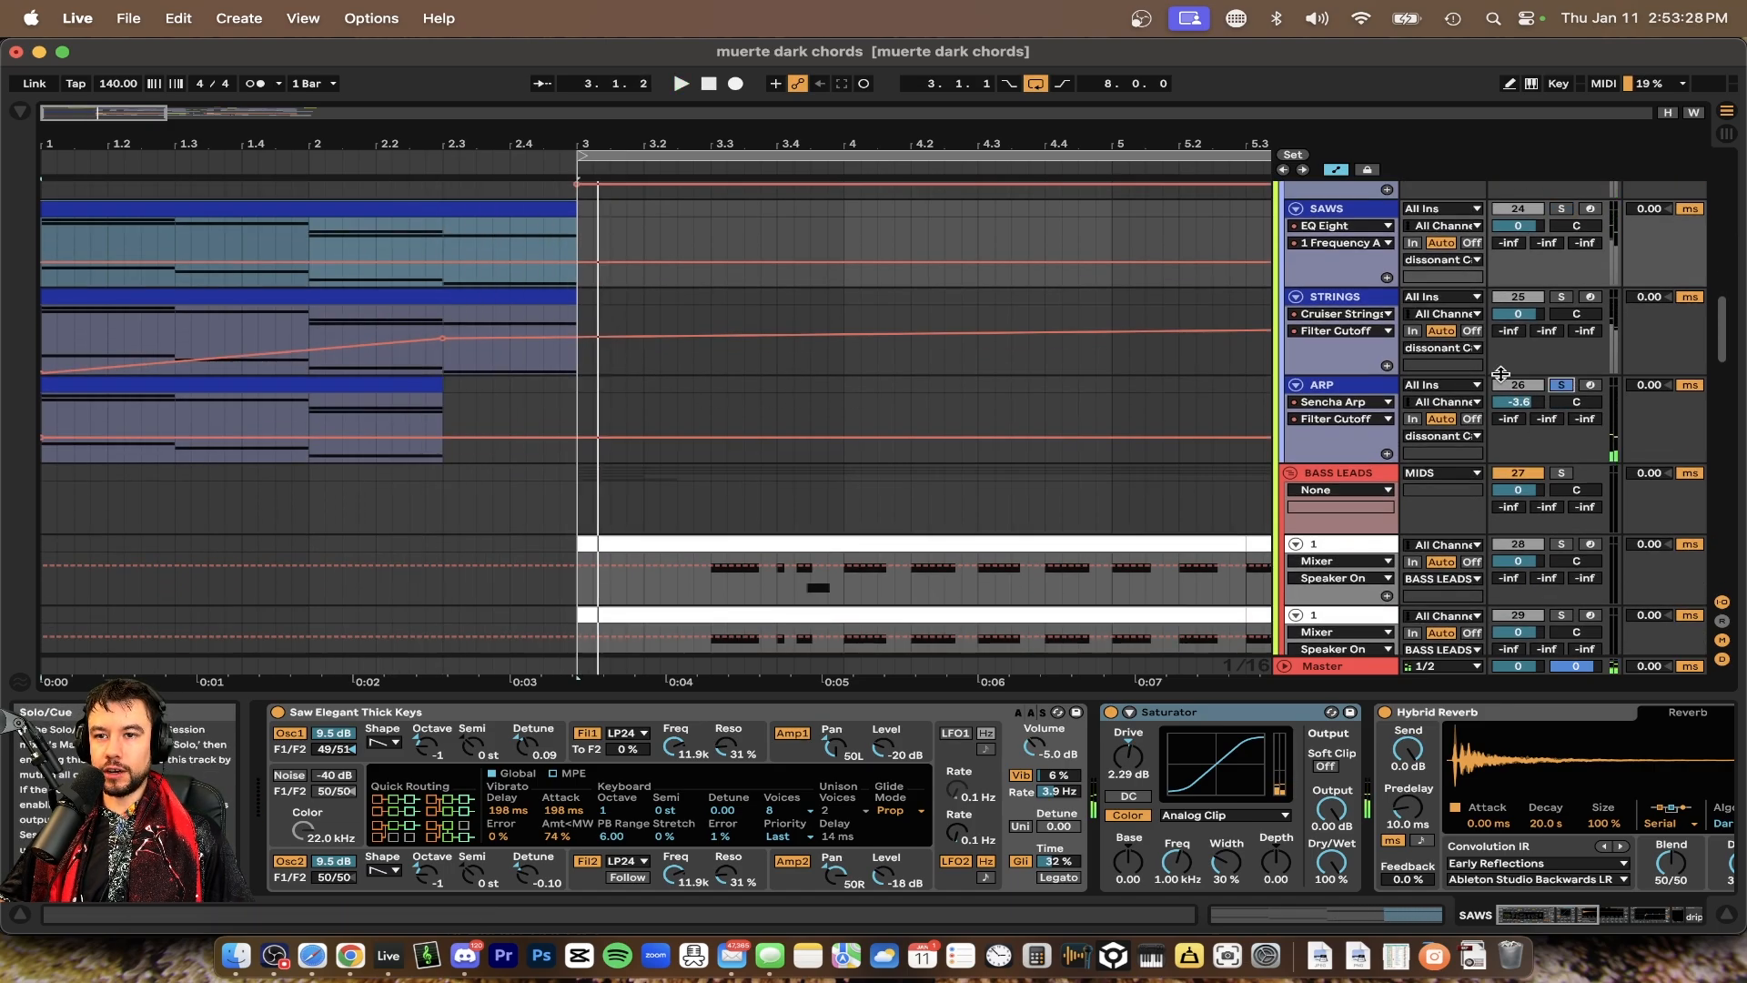
Open the ARP clip's notes, set a playback start mark in it, and play the arrangement
double_click(357, 401)
click(990, 291)
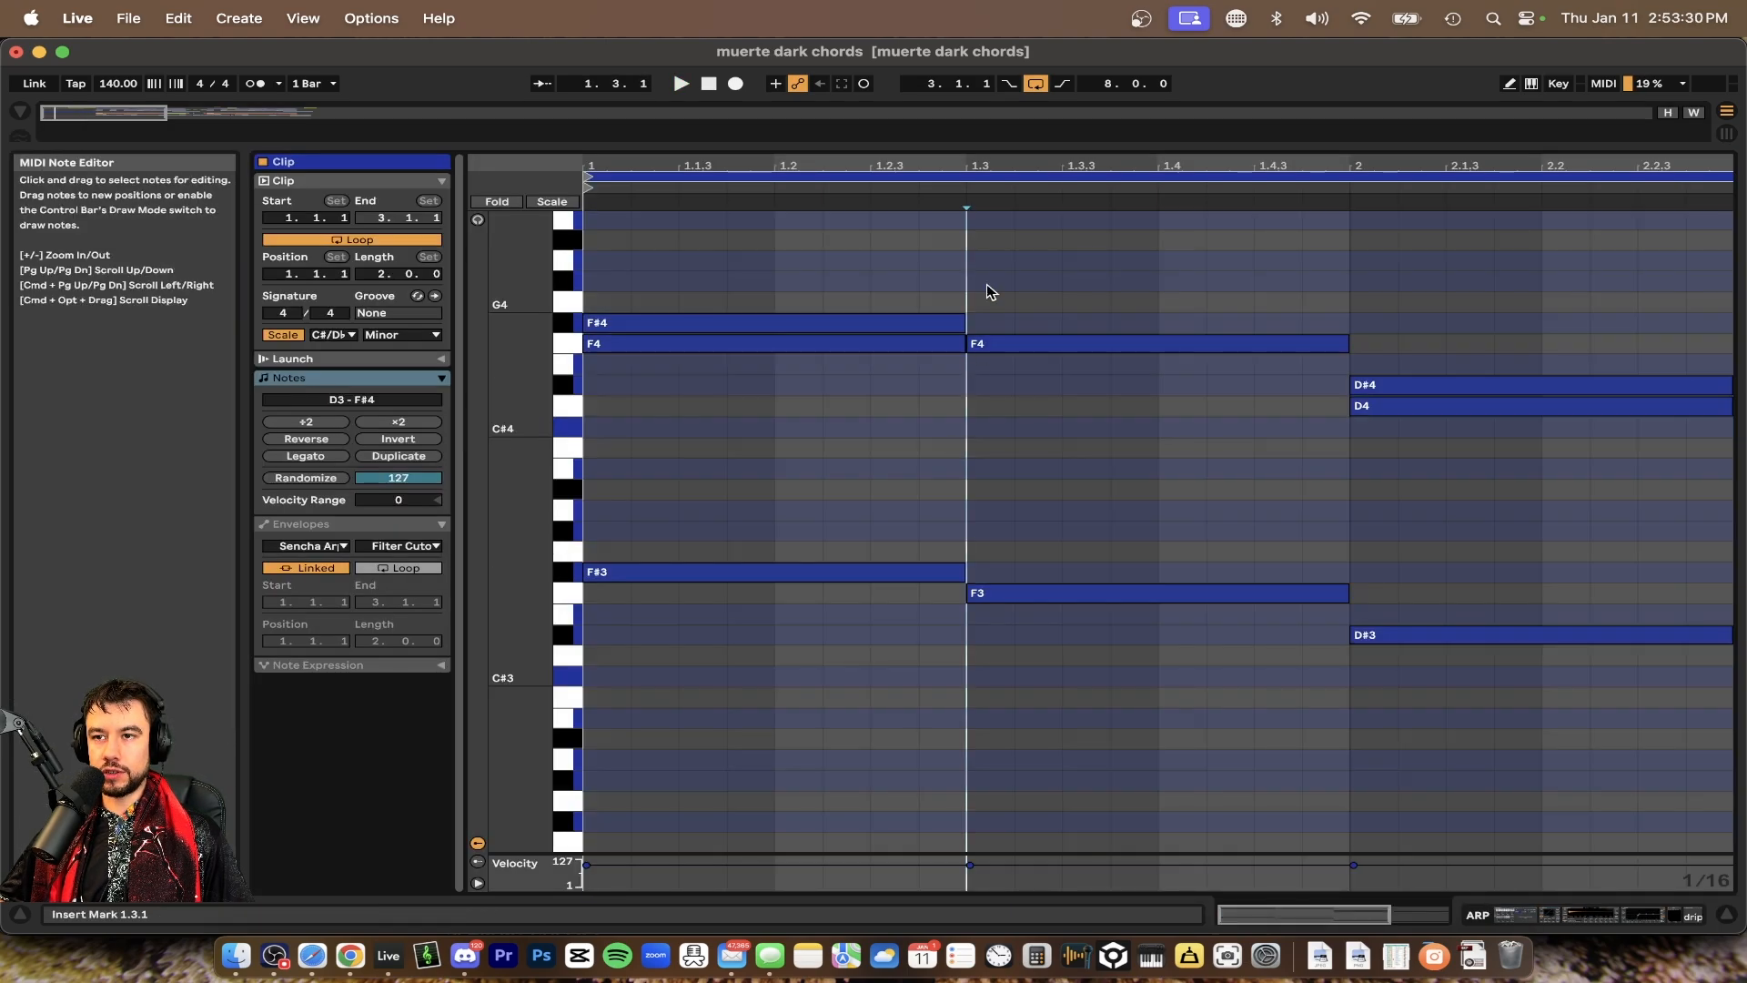
key(super+alt+l)
key(space)
scroll(271, 550, up, 3)
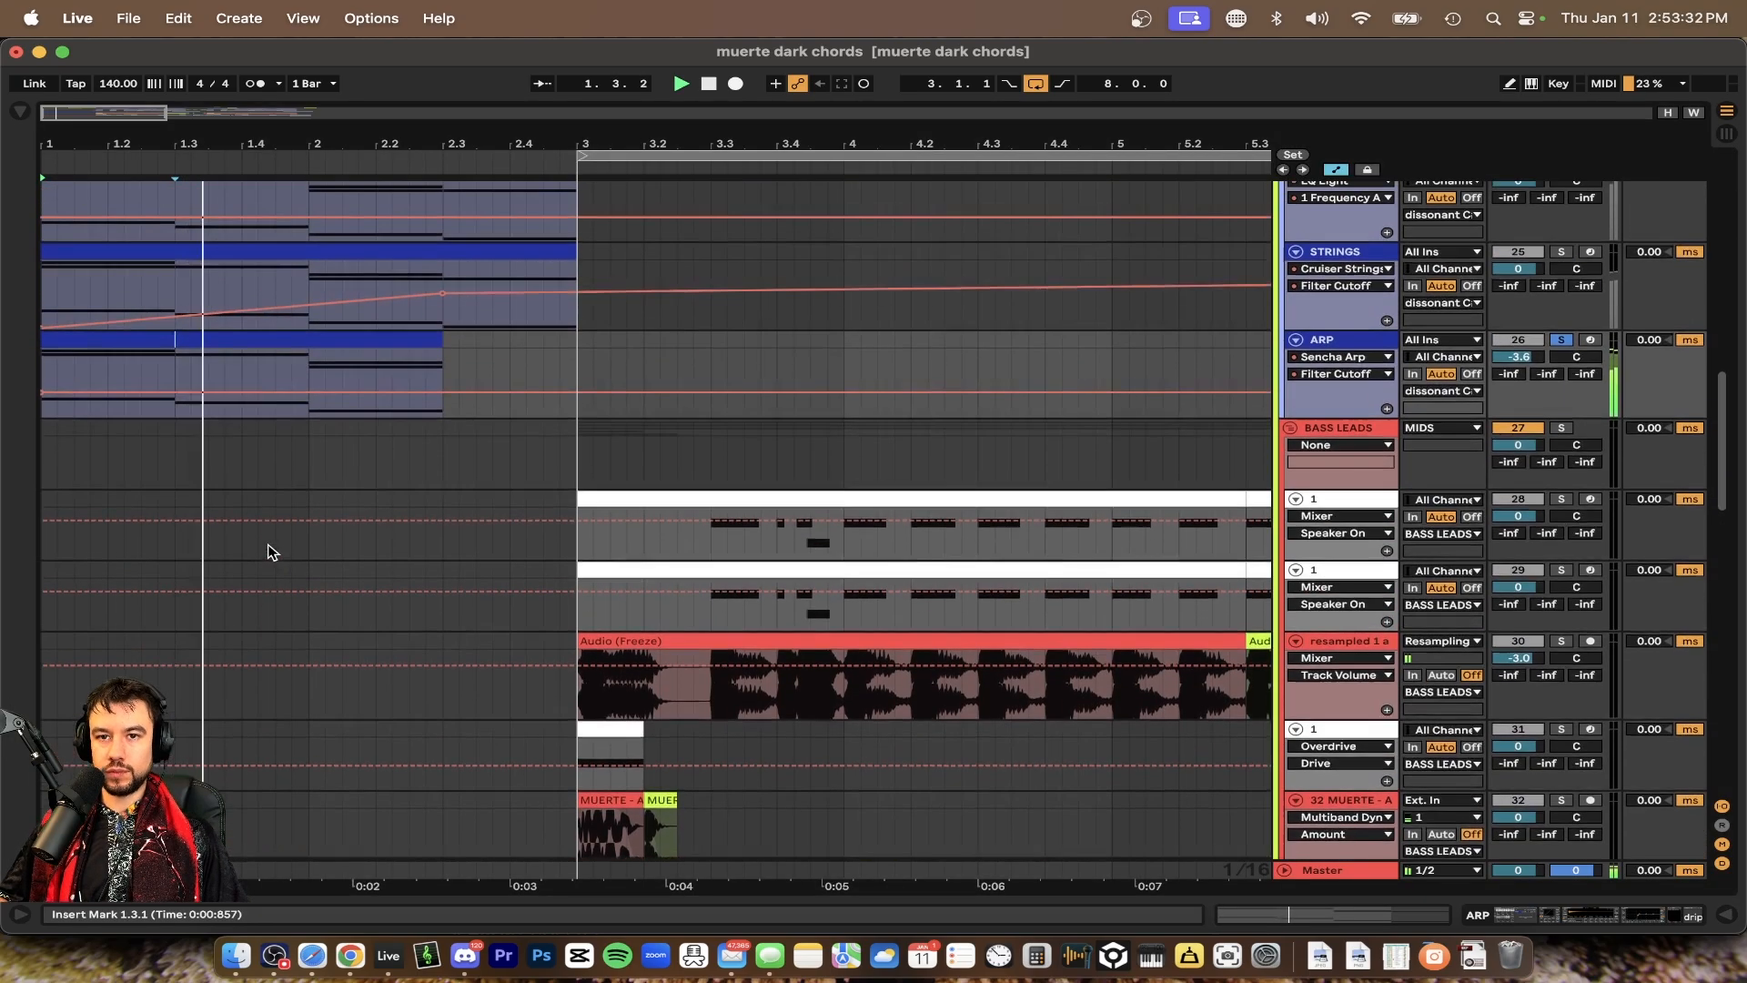
Show the ARP track's devices and play the arrangement from the mark
double_click(1368, 343)
key(space)
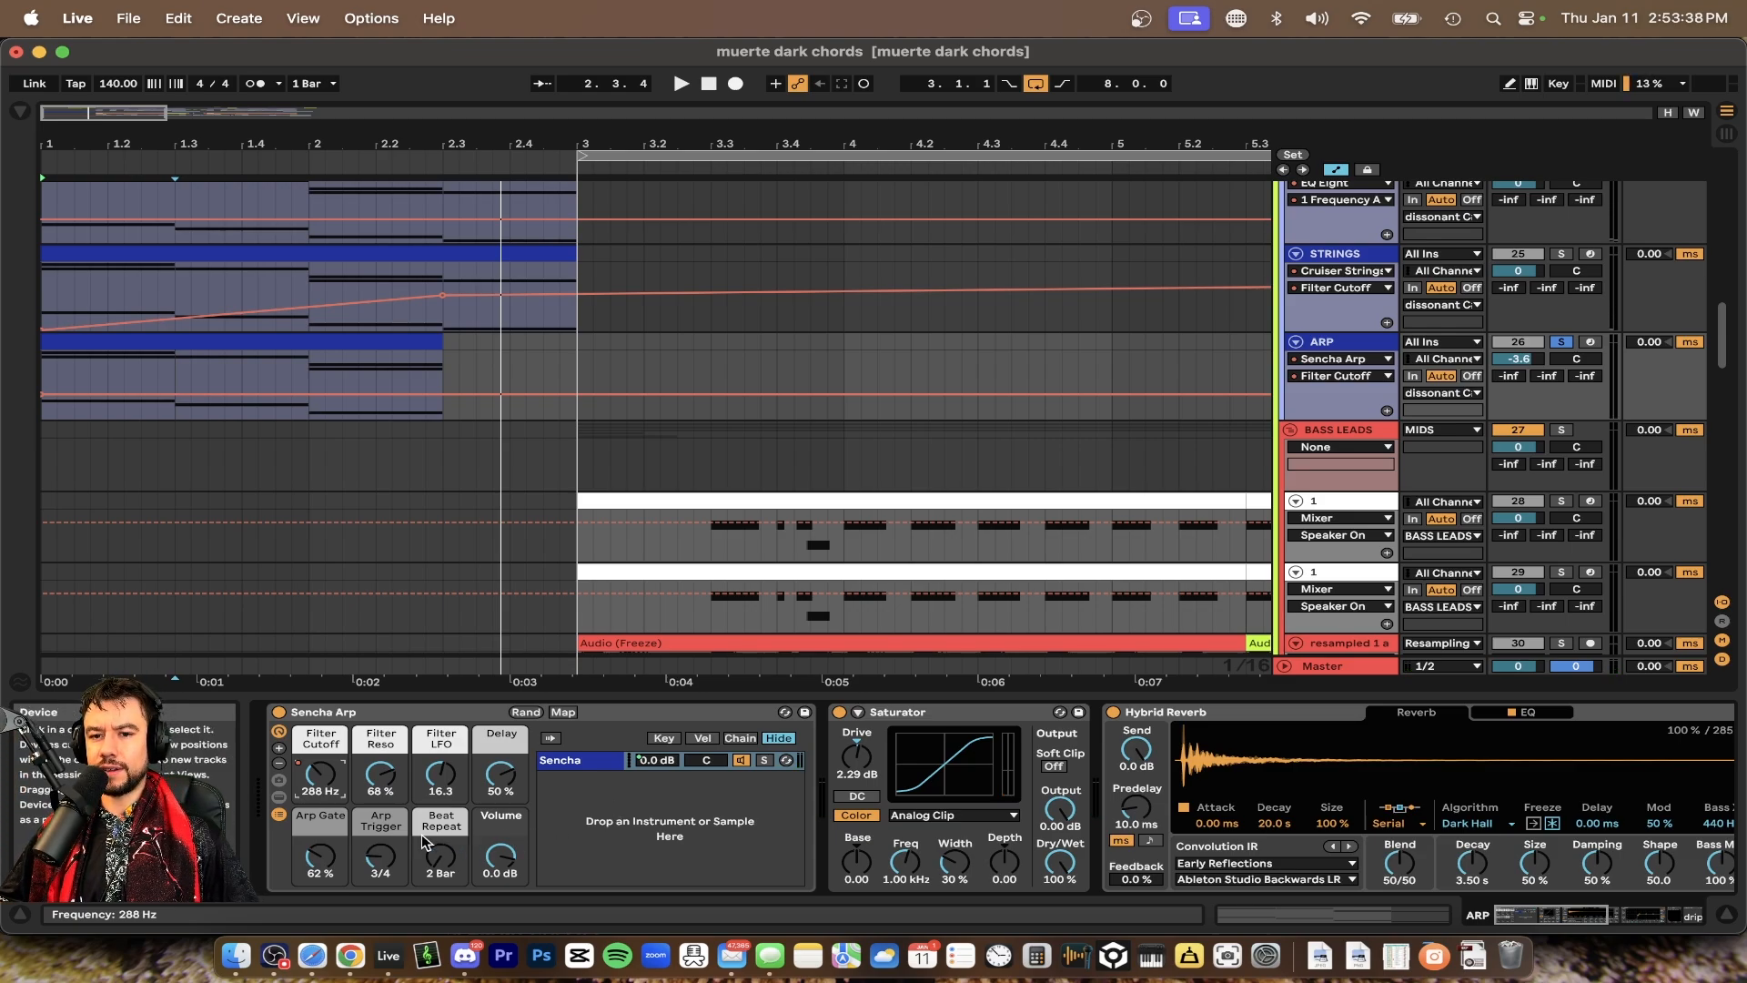
key(space)
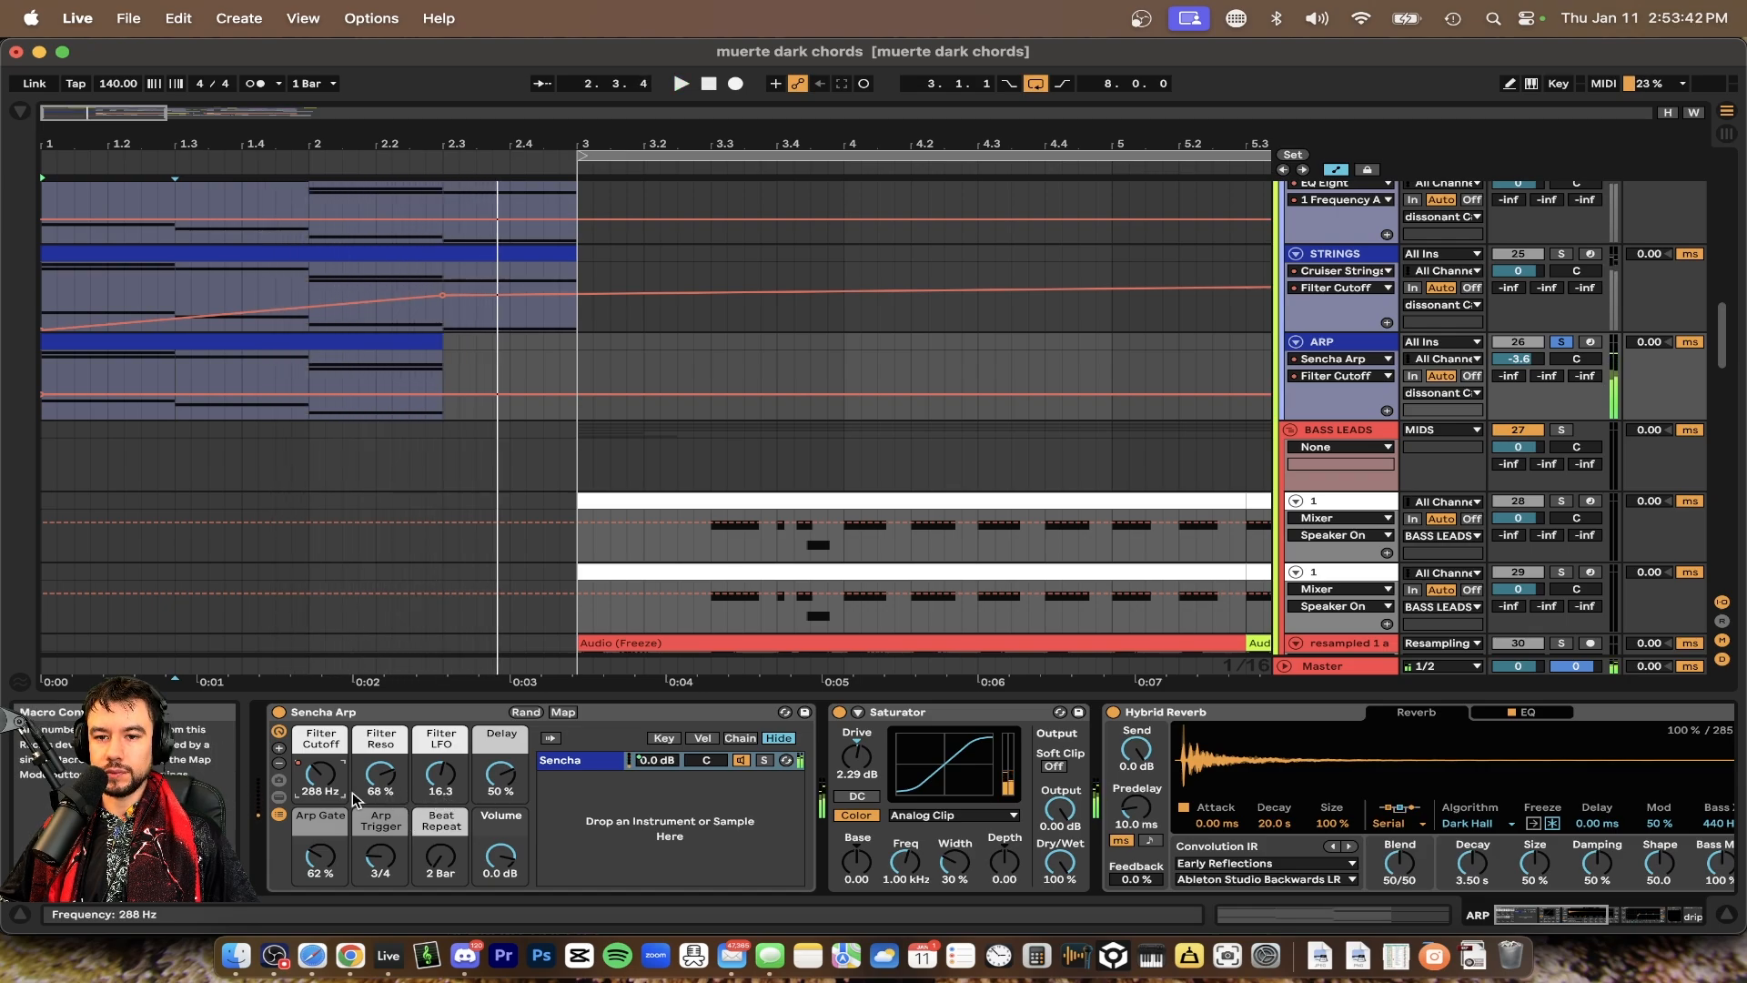
Examine the ARP track's effect chain, including the GClip plugin window
scroll(806, 842, right, 5)
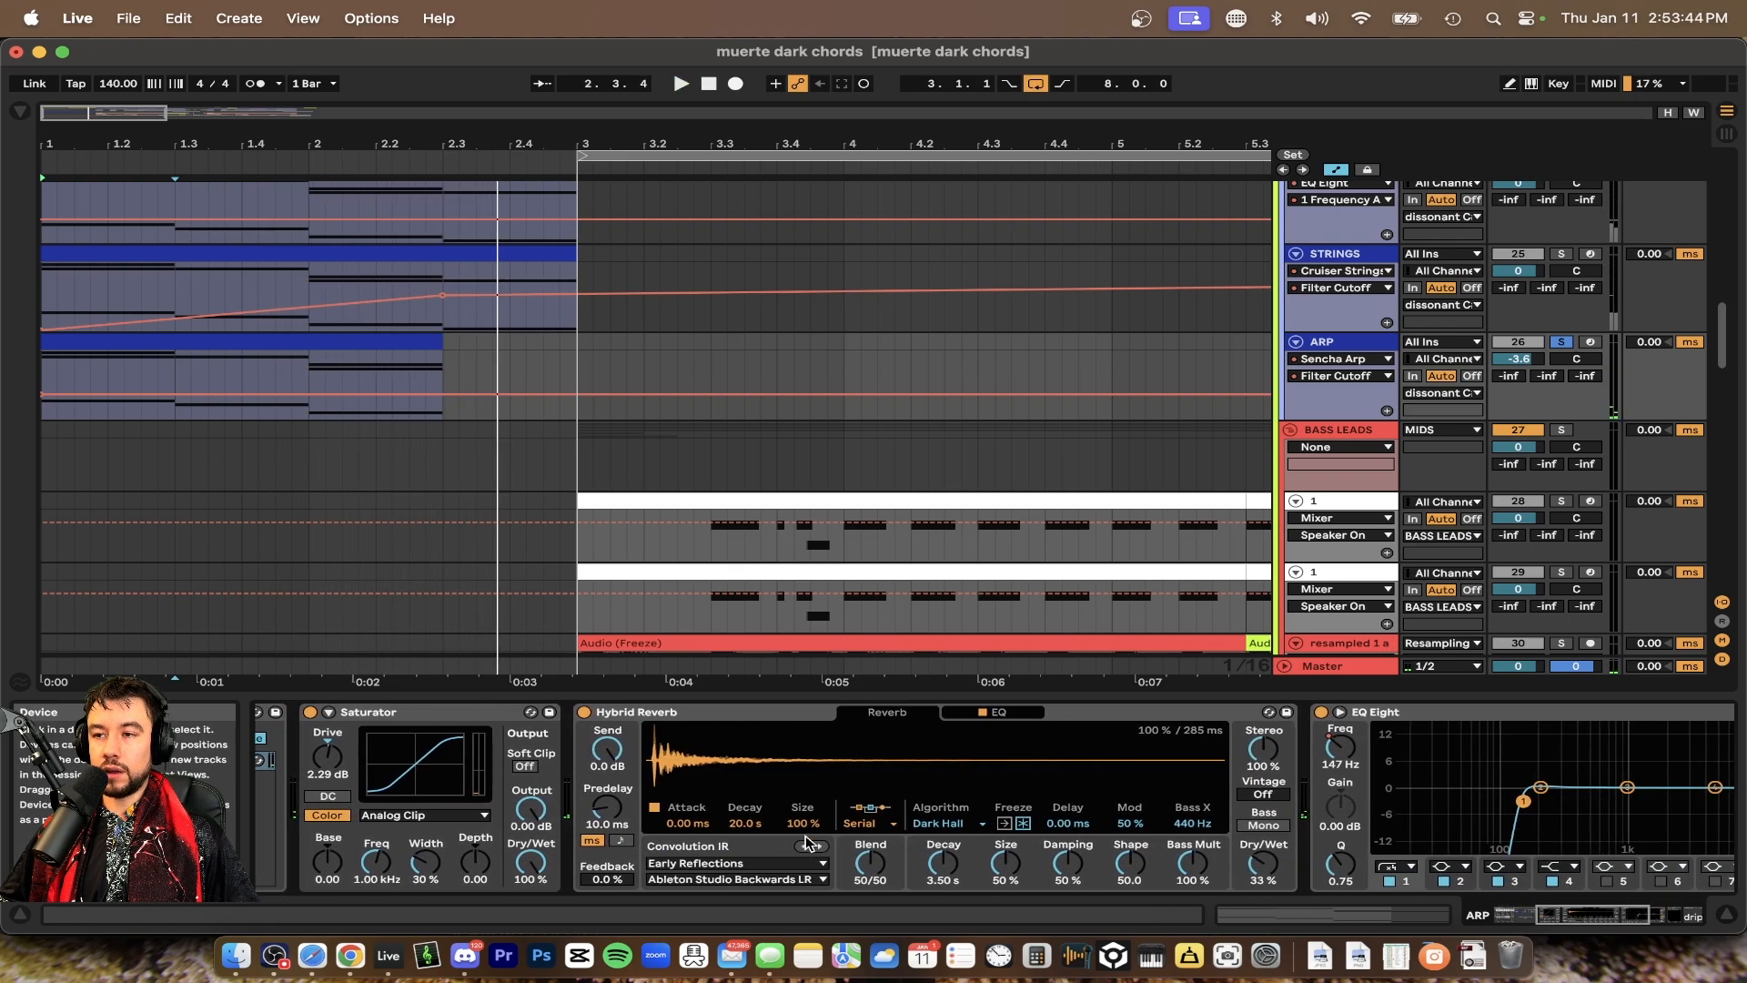
click(417, 714)
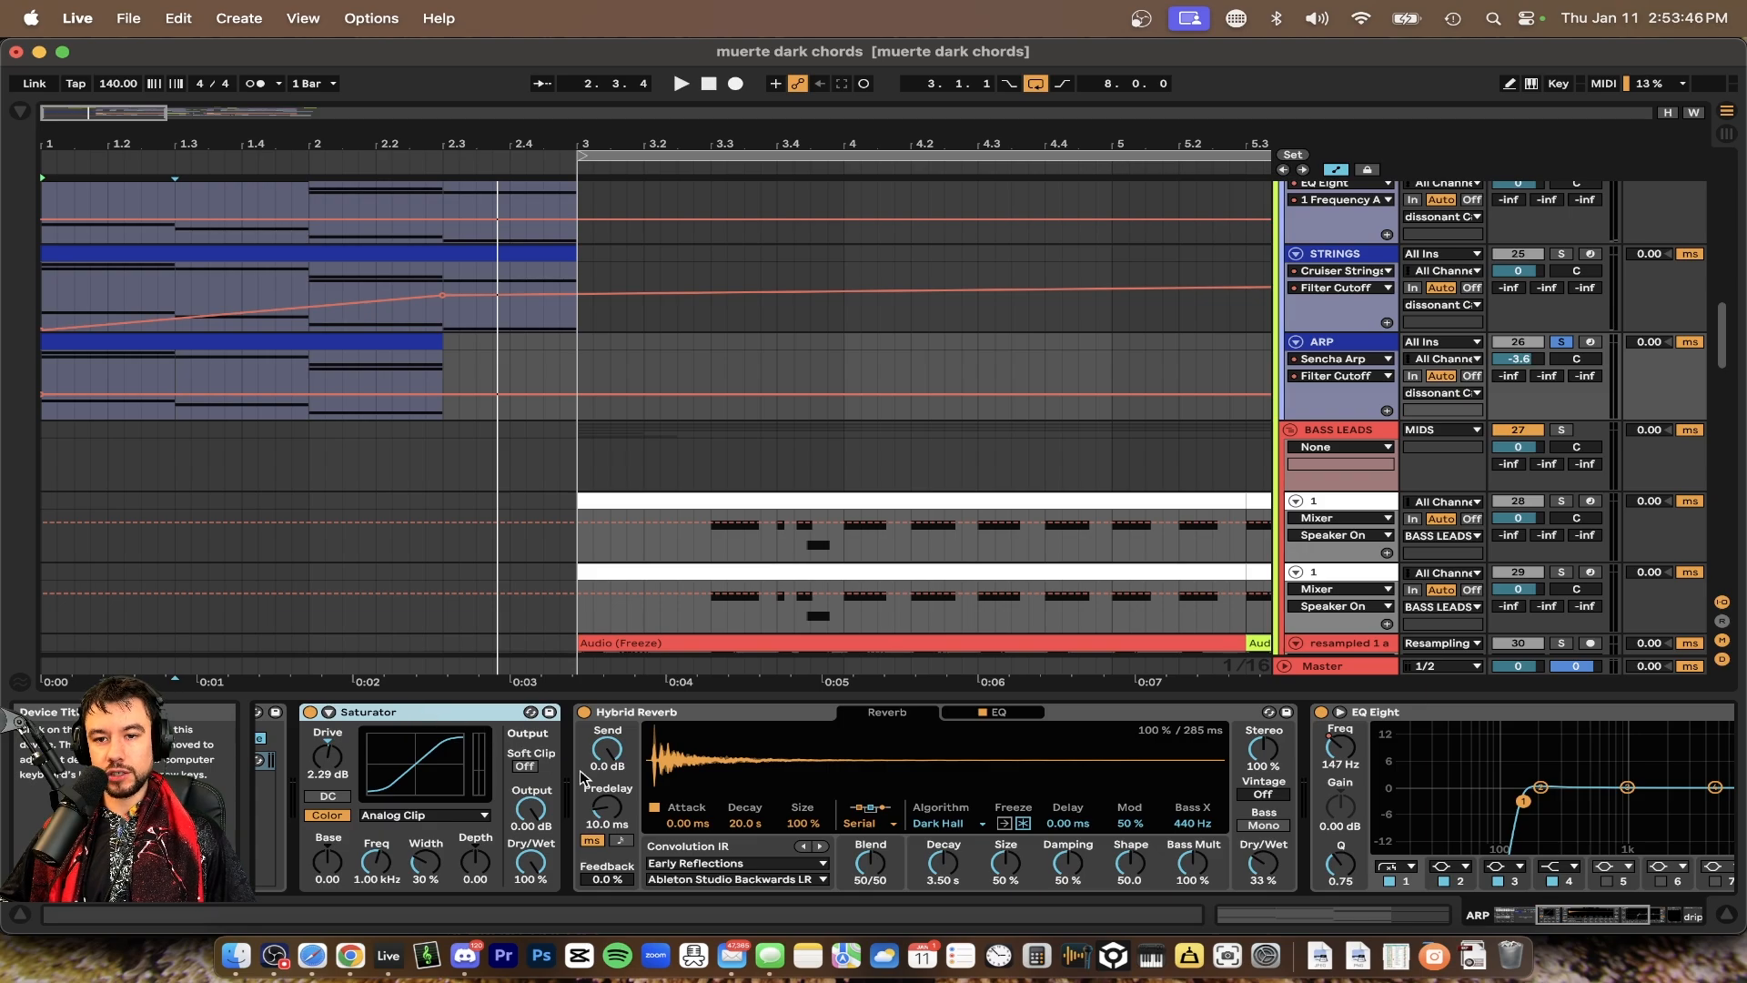
scroll(580, 770, right, 3)
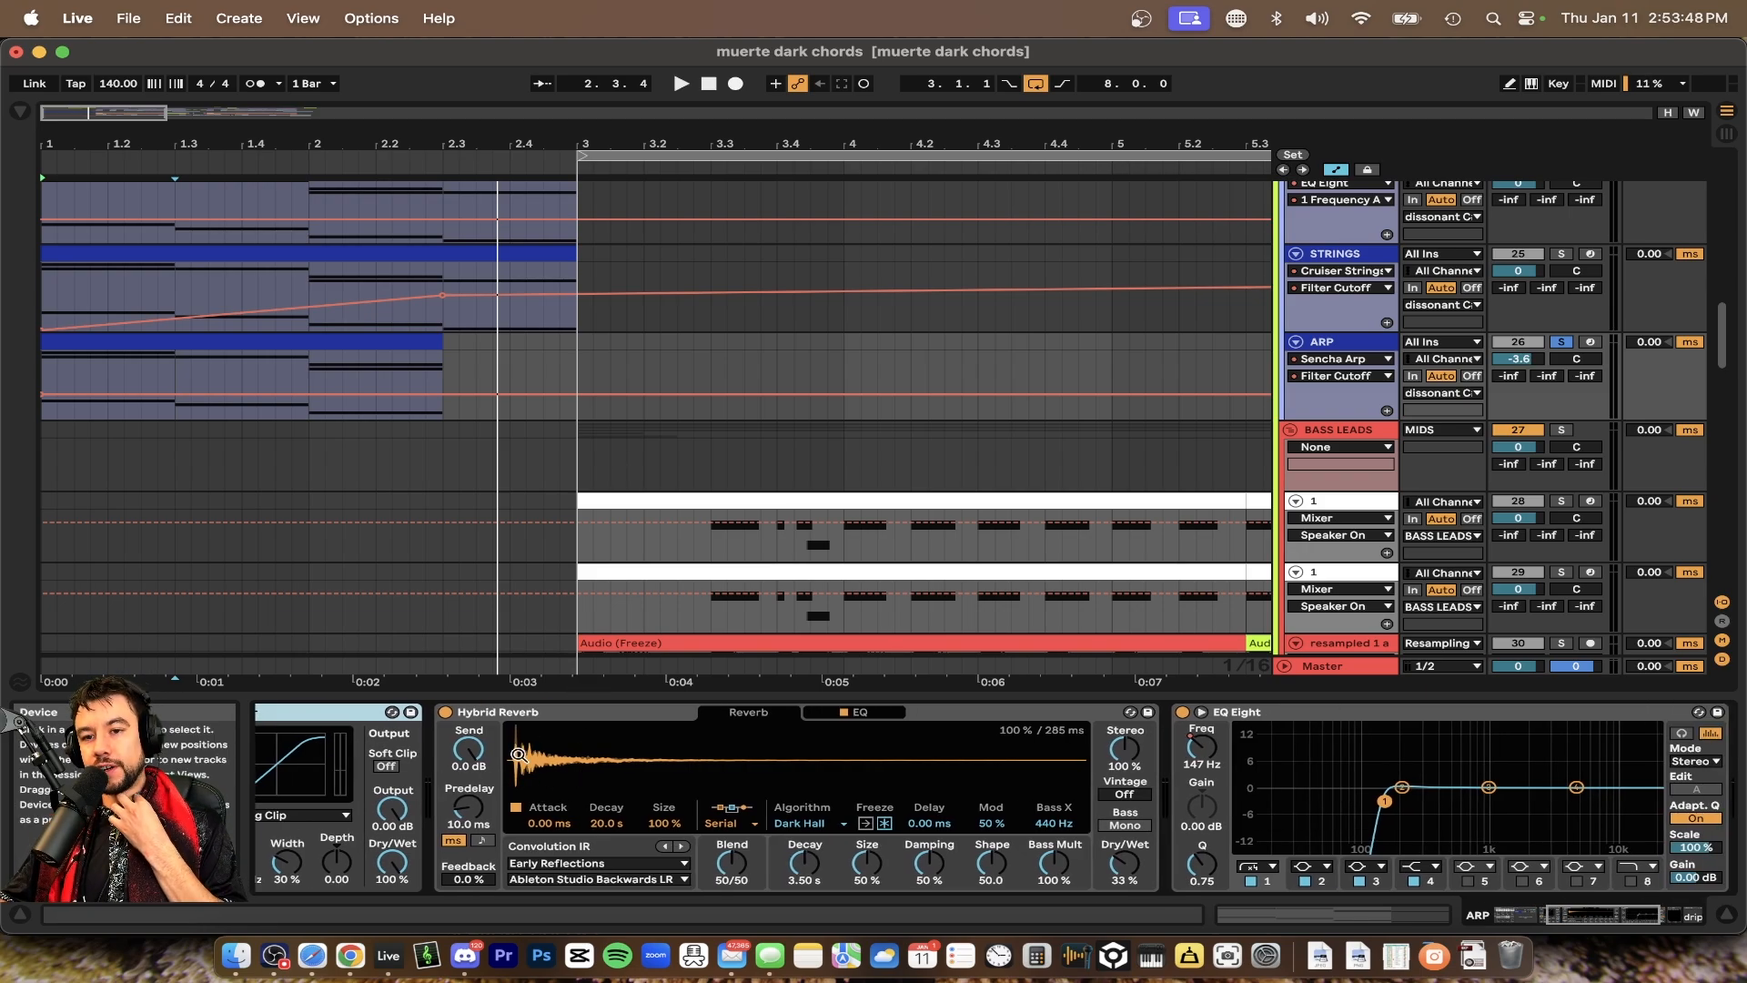
scroll(873, 850, right, 7)
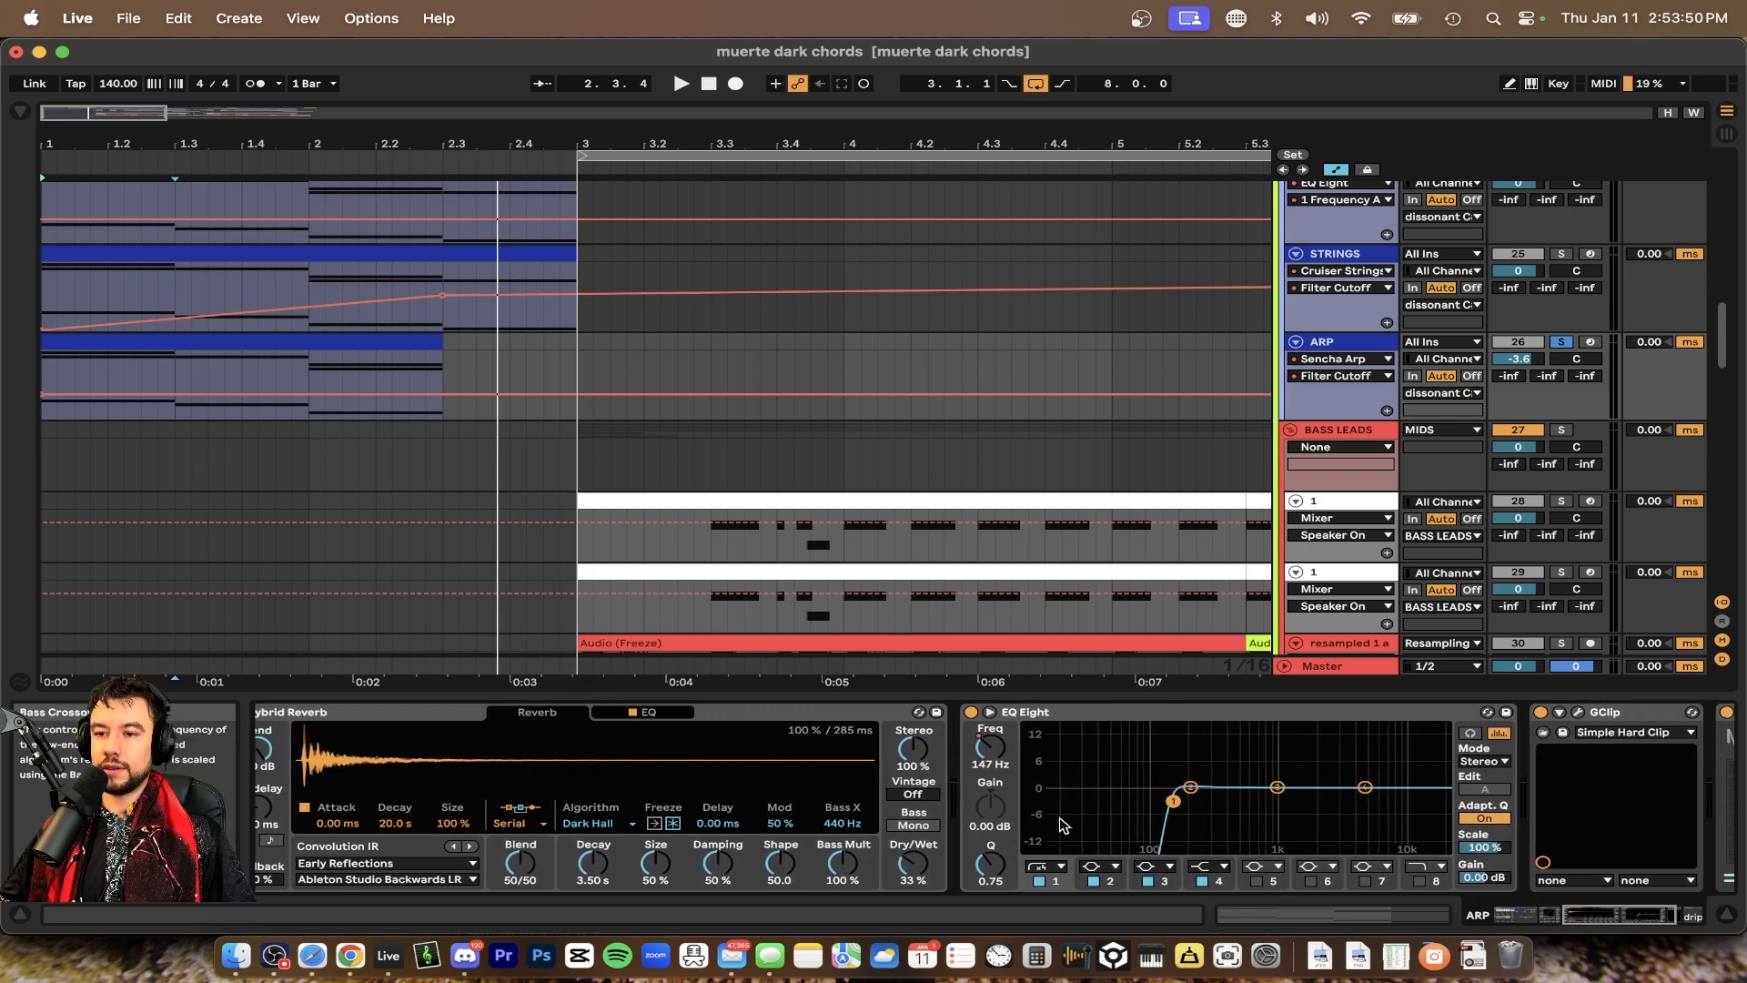
scroll(1063, 824, right, 4)
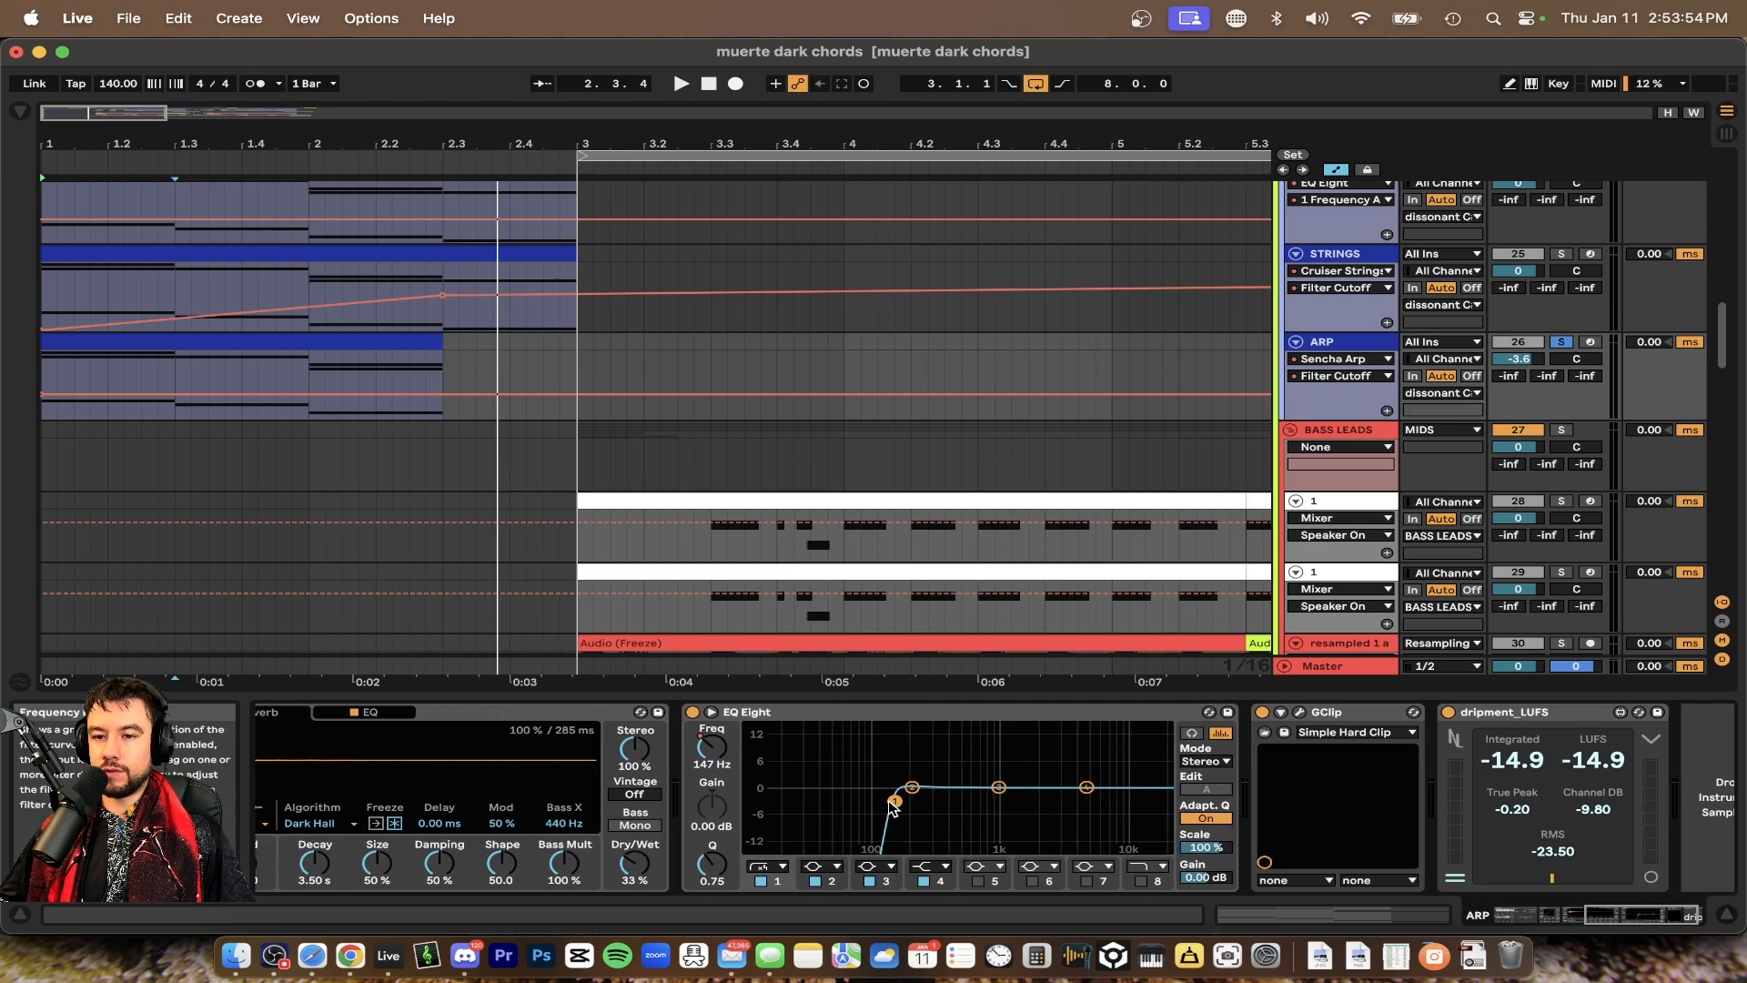
scroll(891, 806, right, 2)
click(1238, 714)
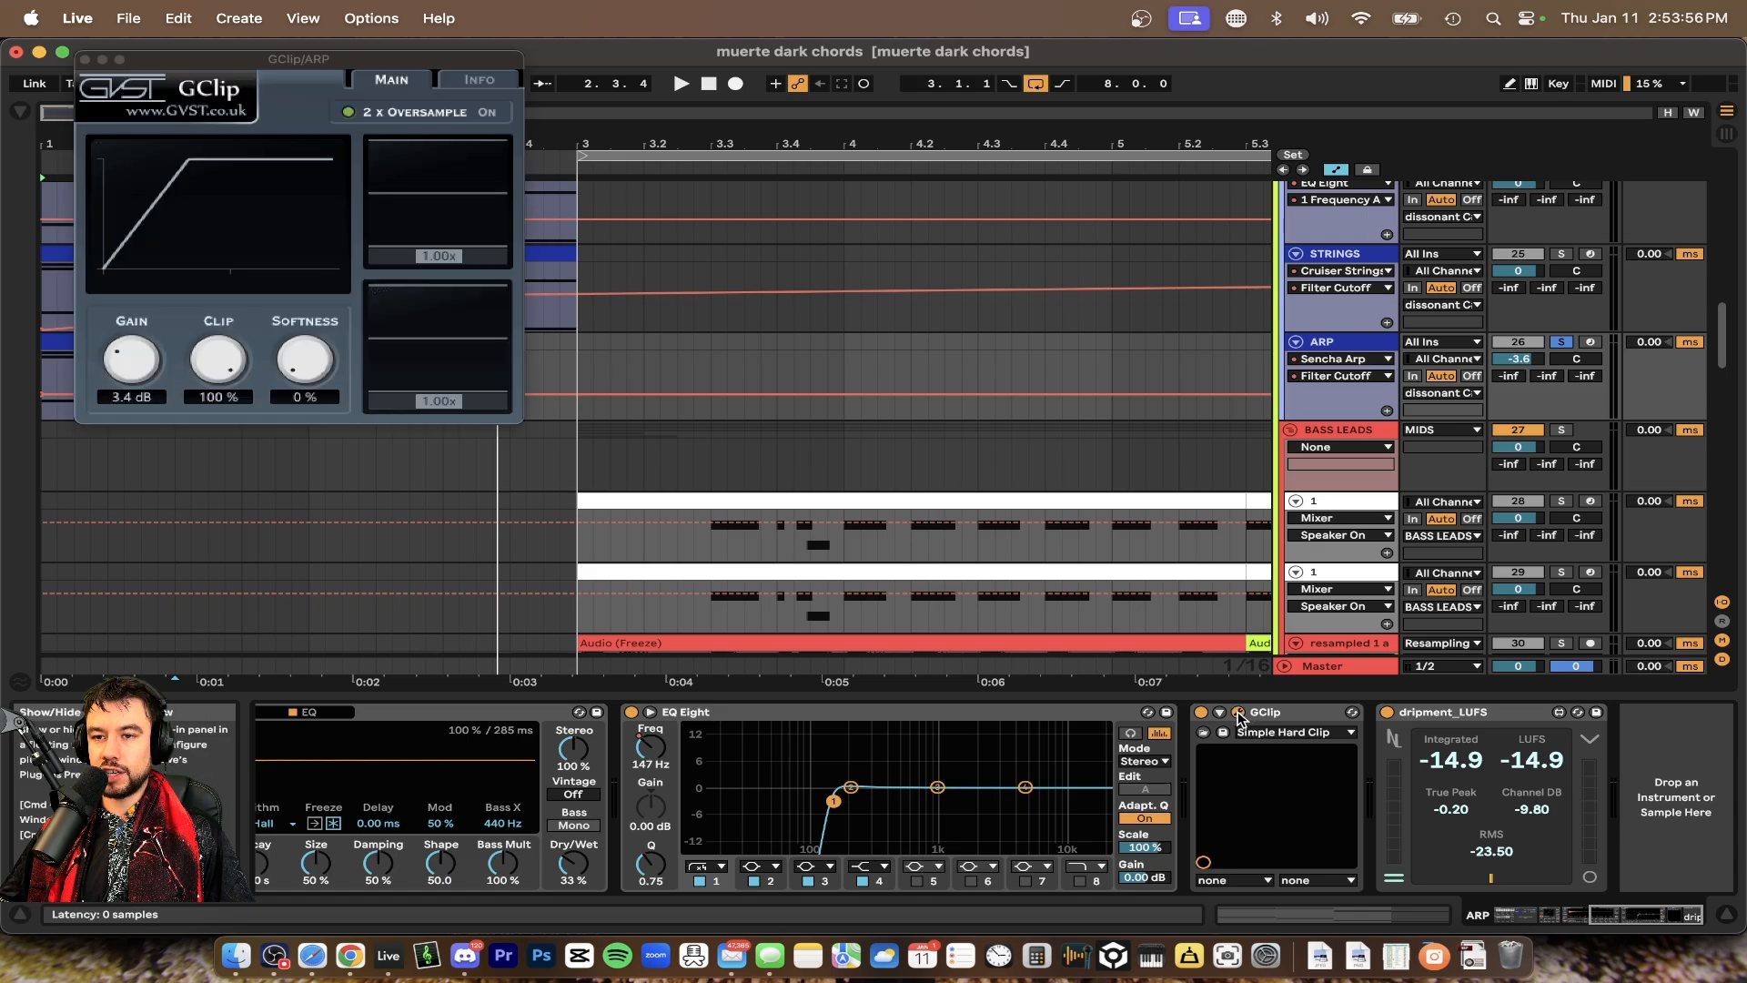
click(85, 60)
Play back the arrangement with the SAWS, STRINGS and ARP tracks in view
scroll(1510, 387, up, 3)
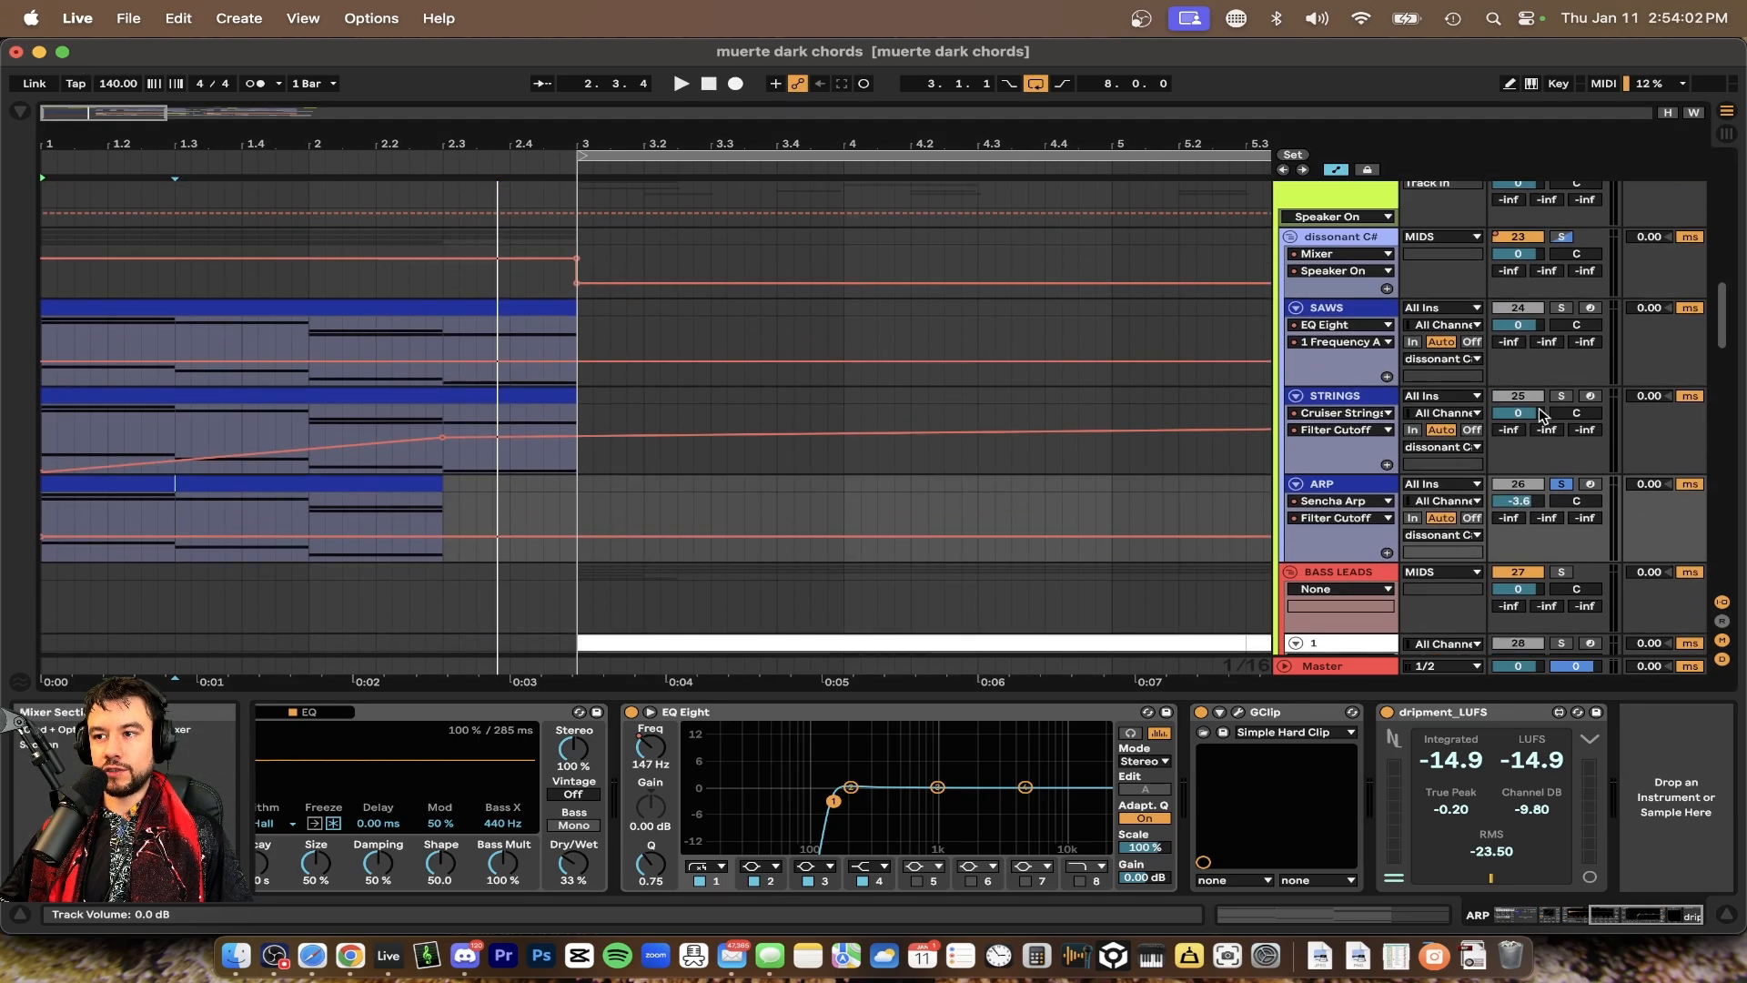
key(space)
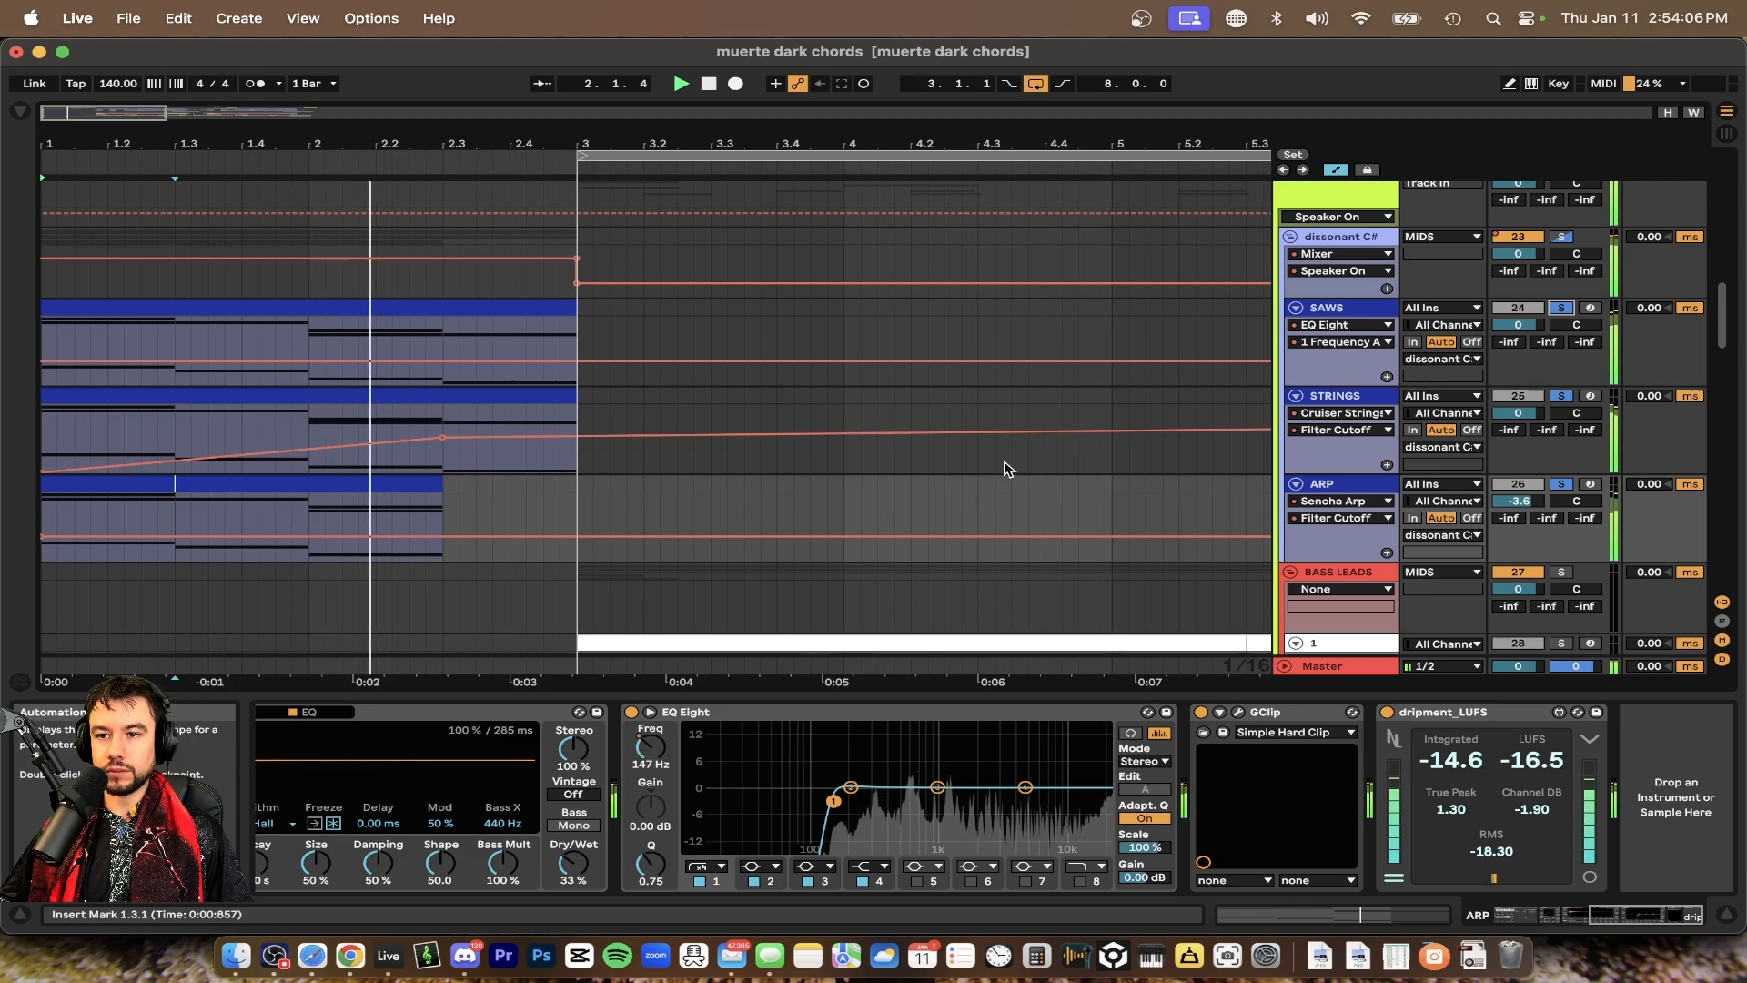
key(space)
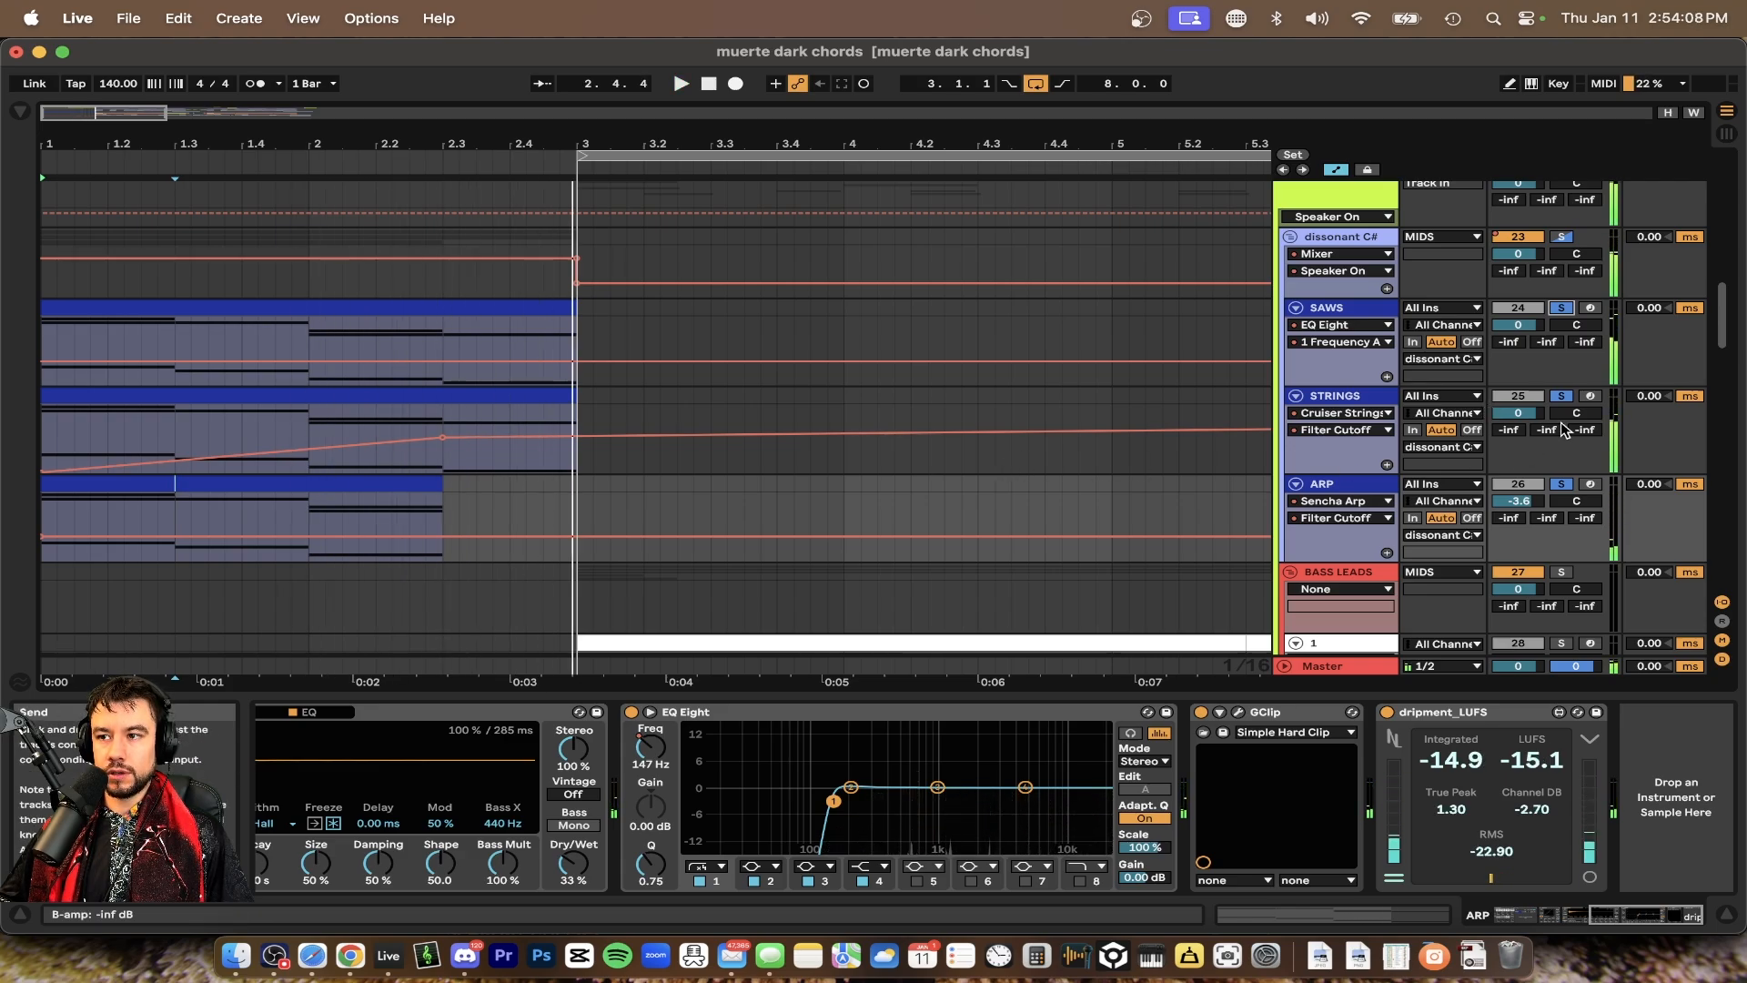
Try editing the dissonant C# track's Speaker automation breakpoint around bar 3
scroll(948, 400, down, 2)
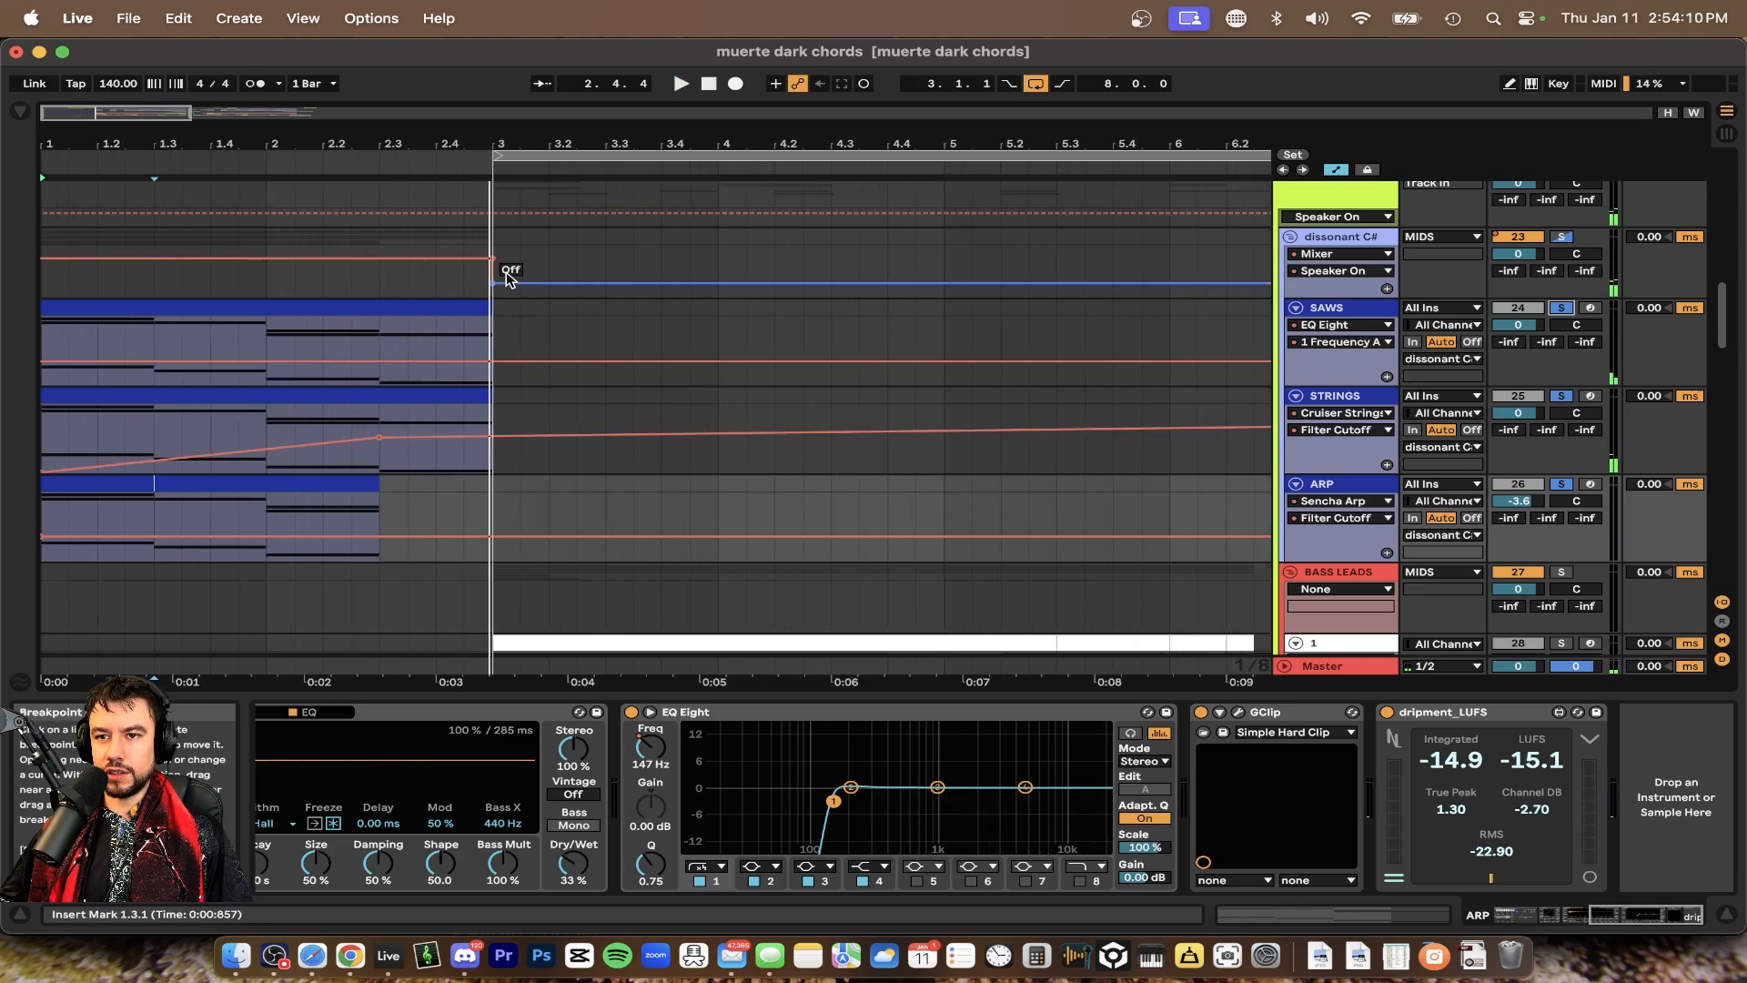
click(464, 270)
key(space)
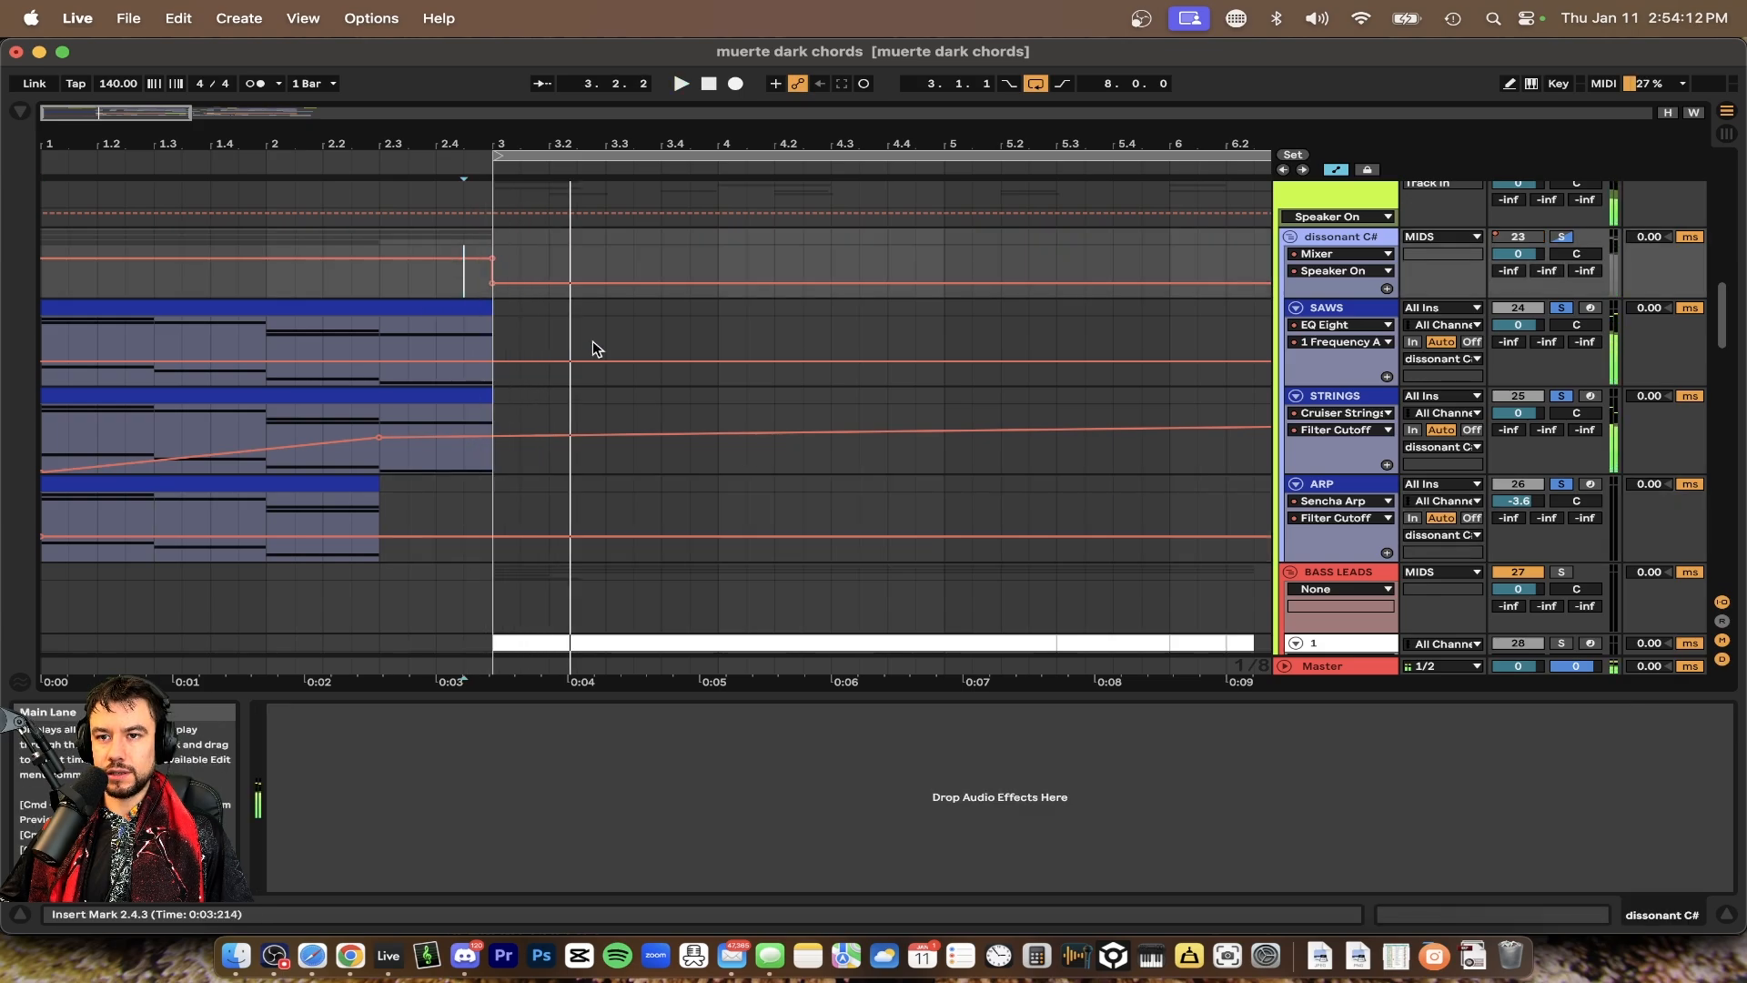
click(489, 280)
click(434, 278)
key(space)
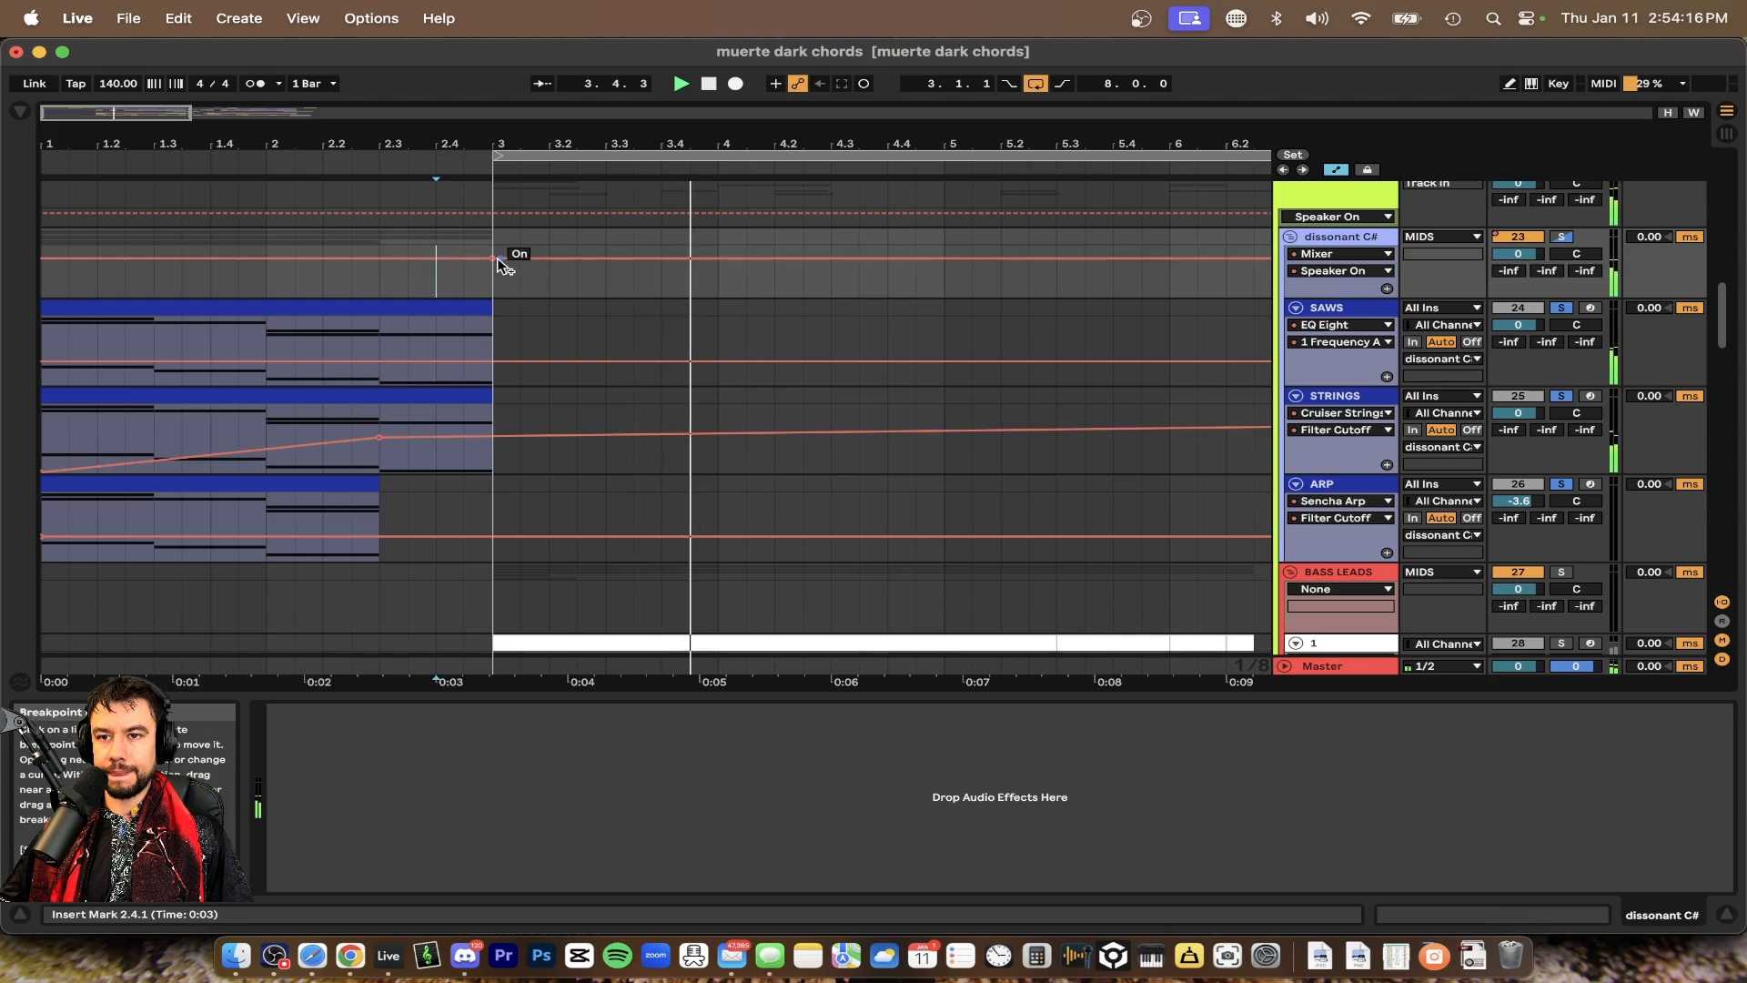
drag(511, 261, 511, 283)
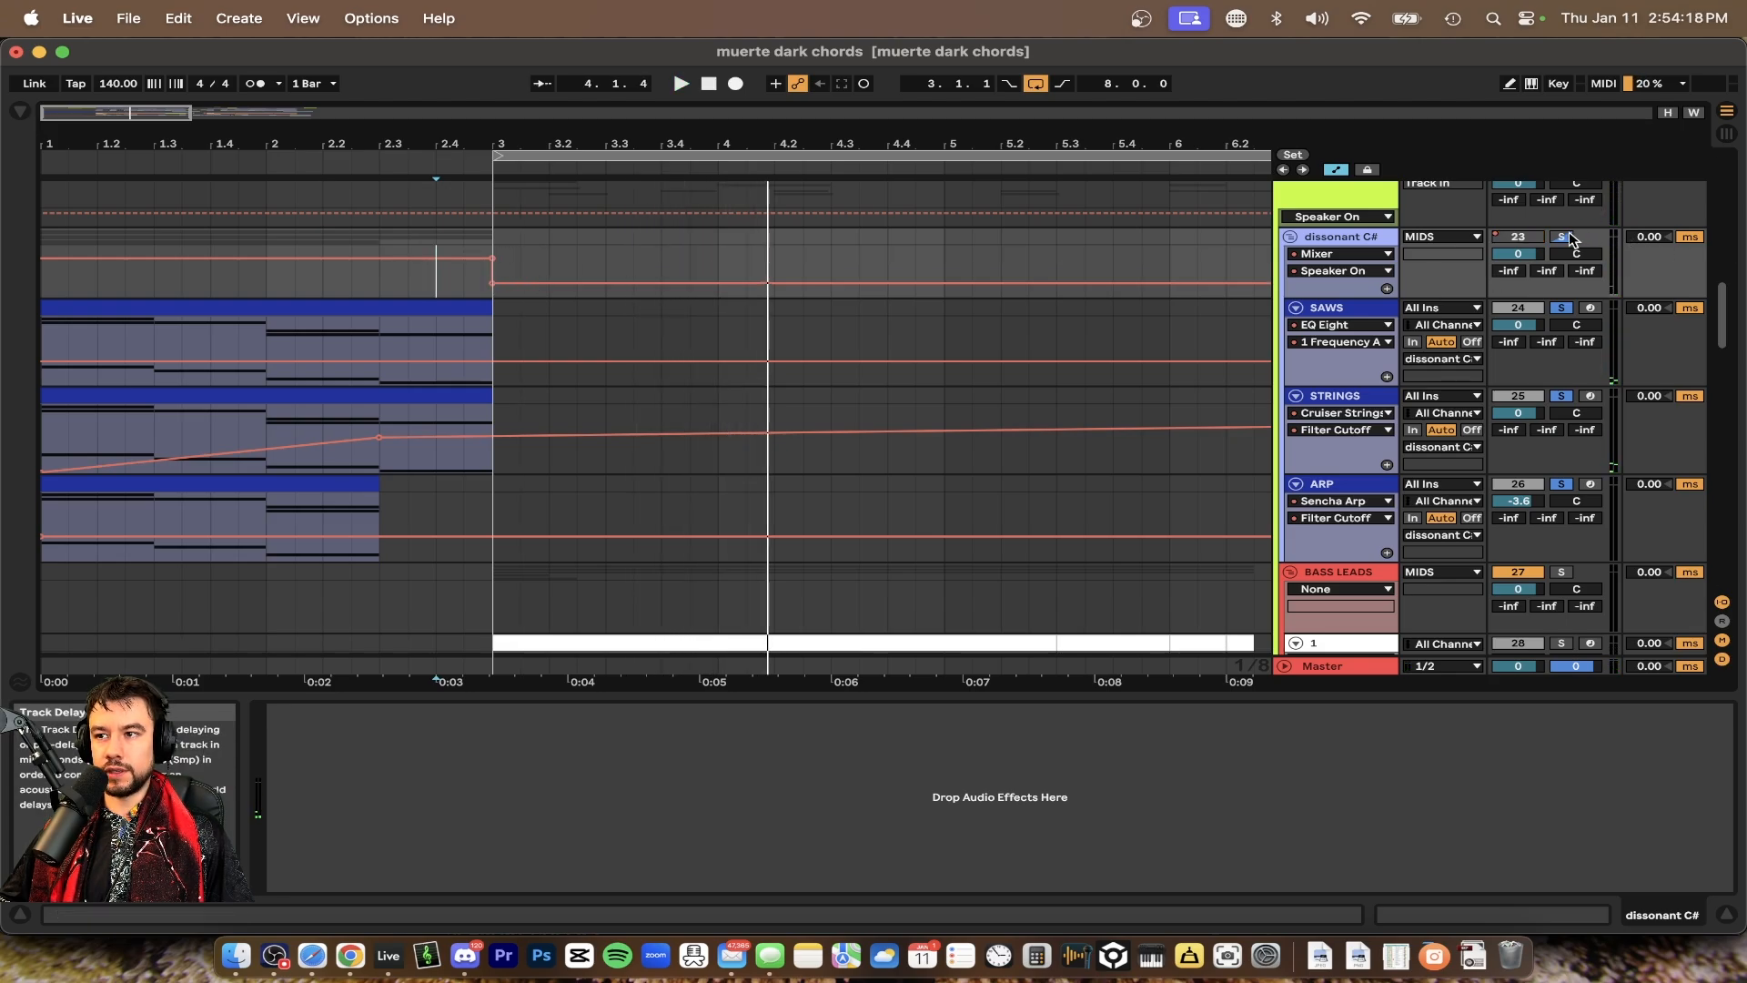
Solo the dissonant C# track and audition it with playback
right_click(1569, 238)
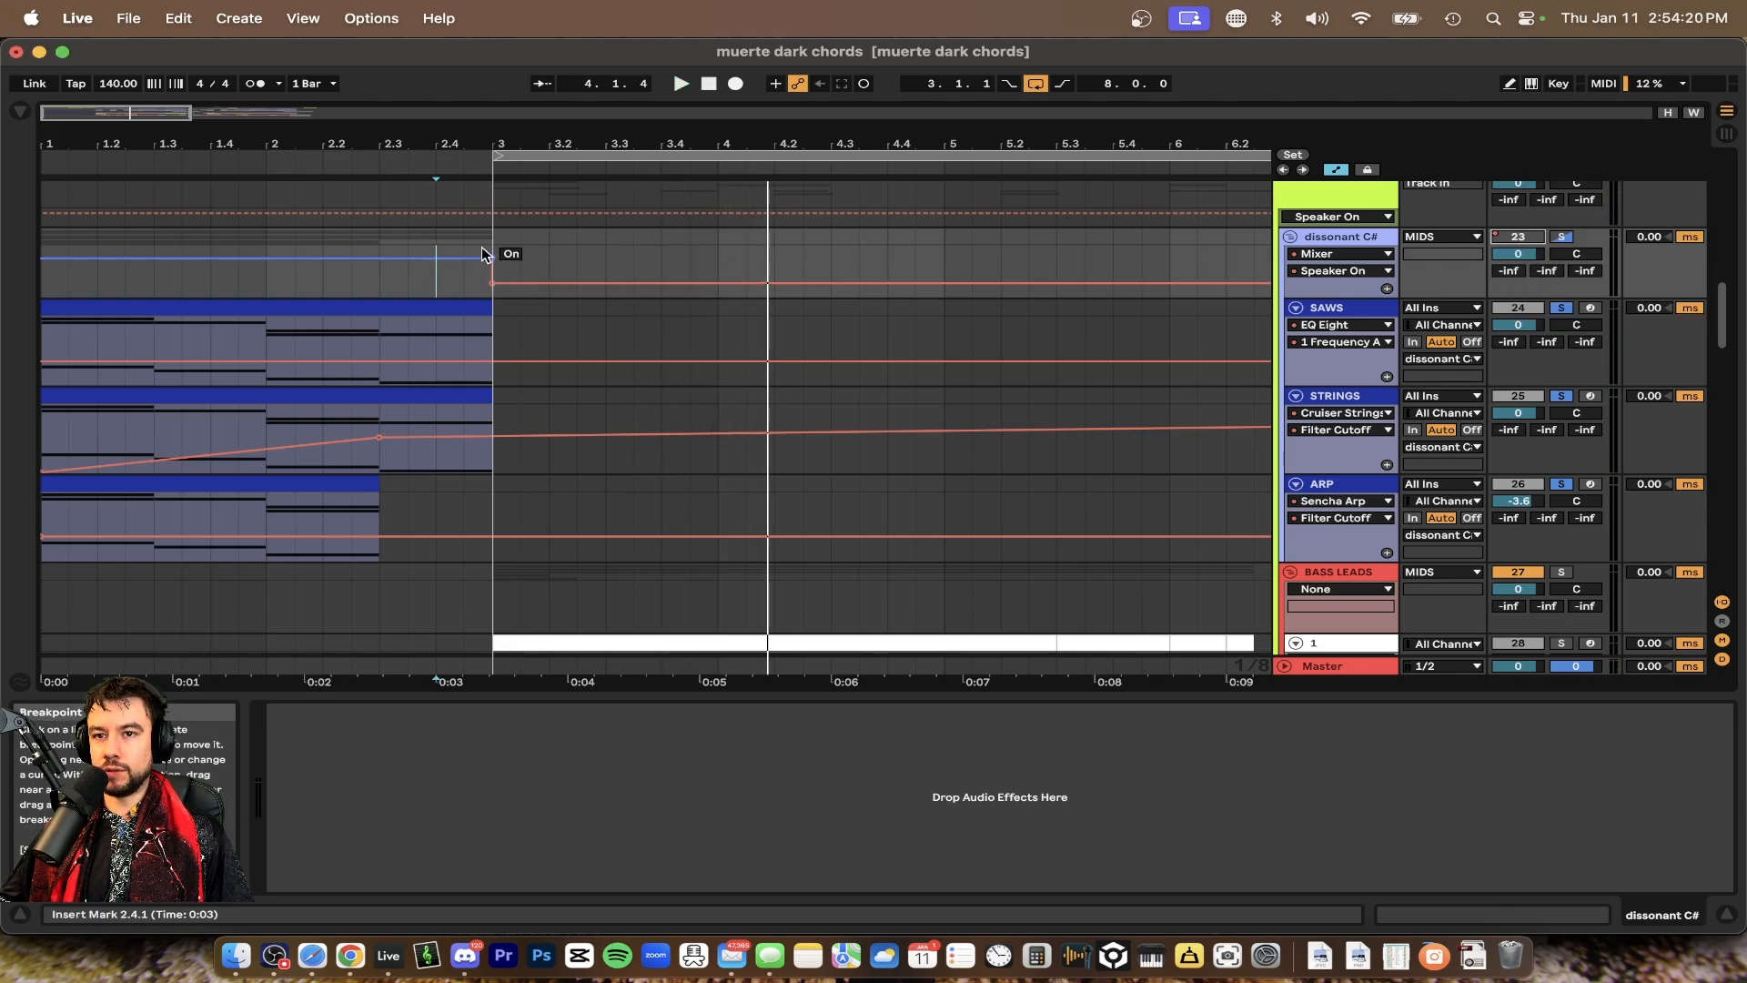
click(459, 235)
key(space)
key(space)
key(space)
key(space)
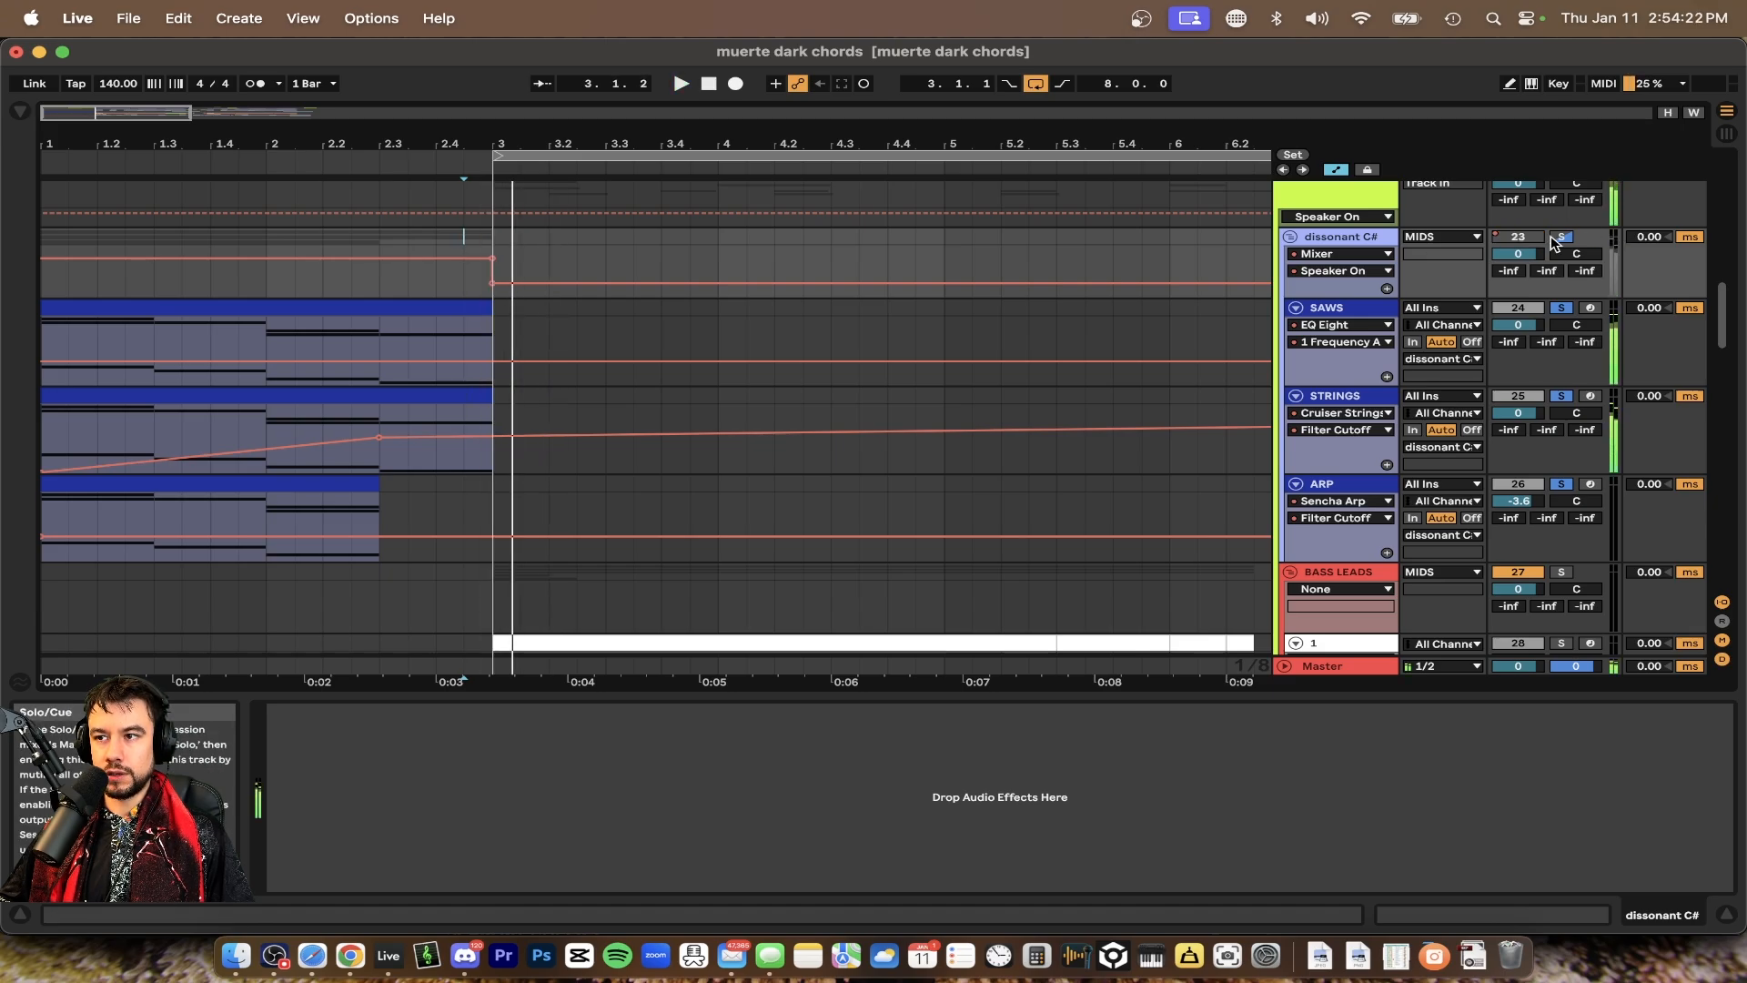
click(1559, 239)
Play from bar 2 and scroll through the bass lead and drum tracks
scroll(434, 620, down, 5)
click(375, 478)
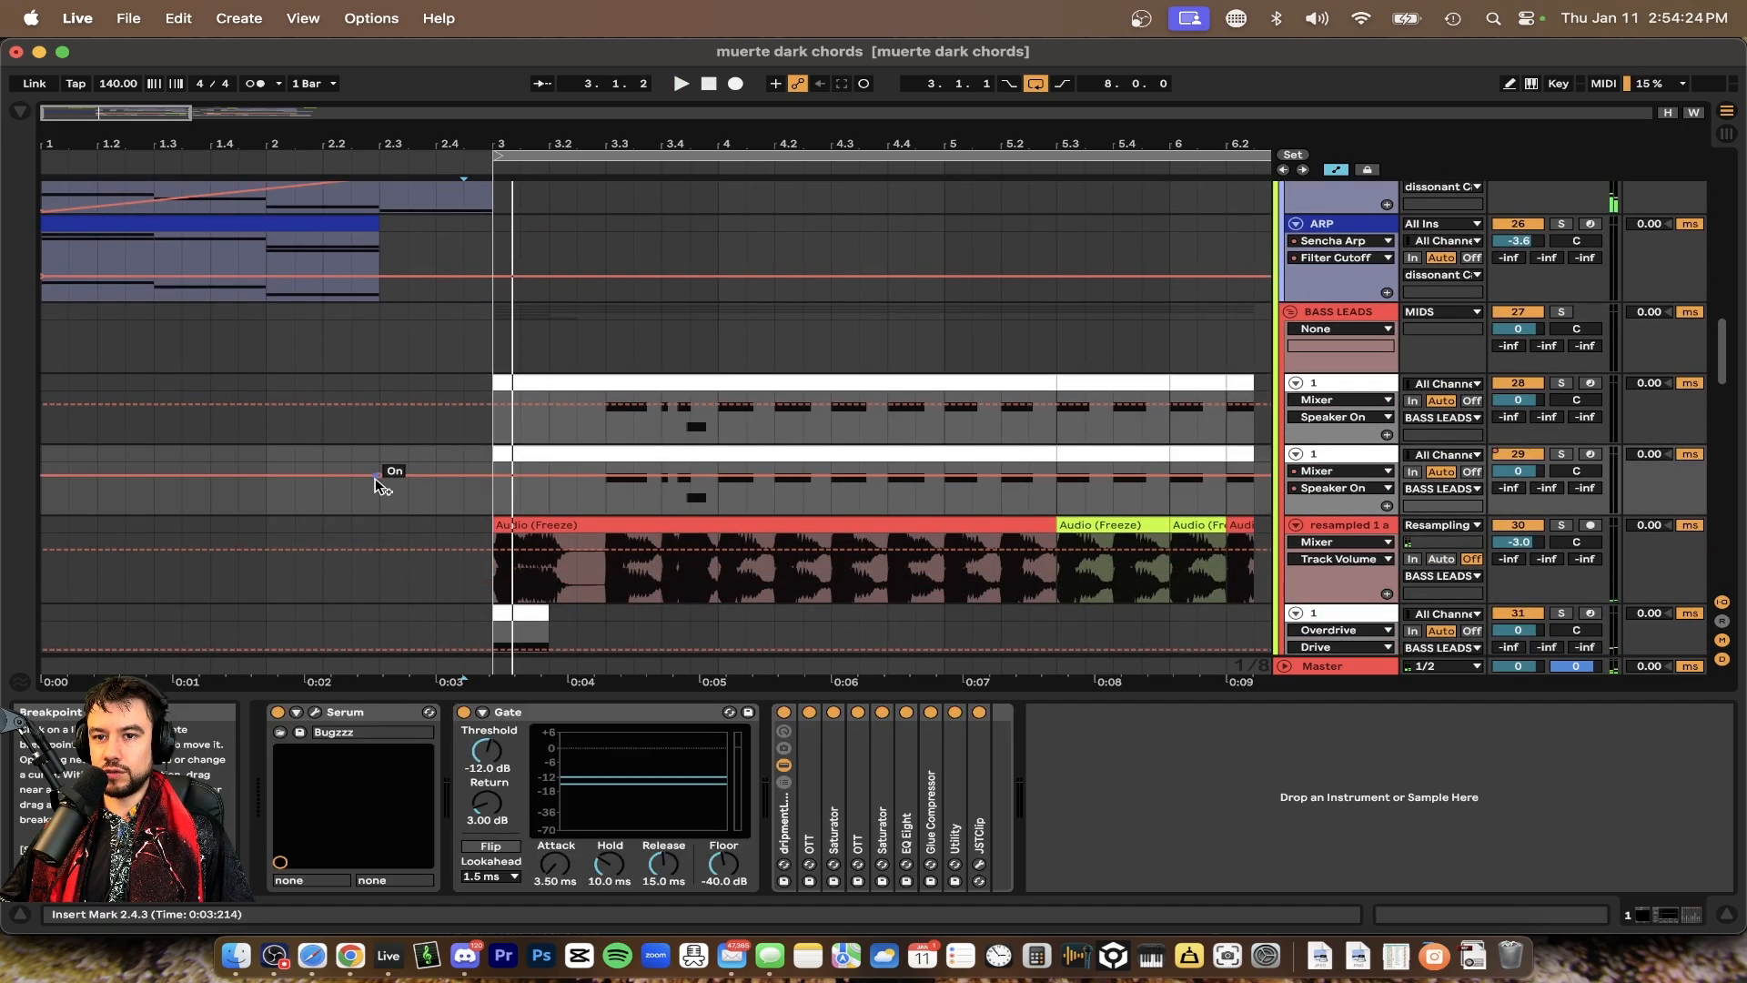
click(267, 444)
key(space)
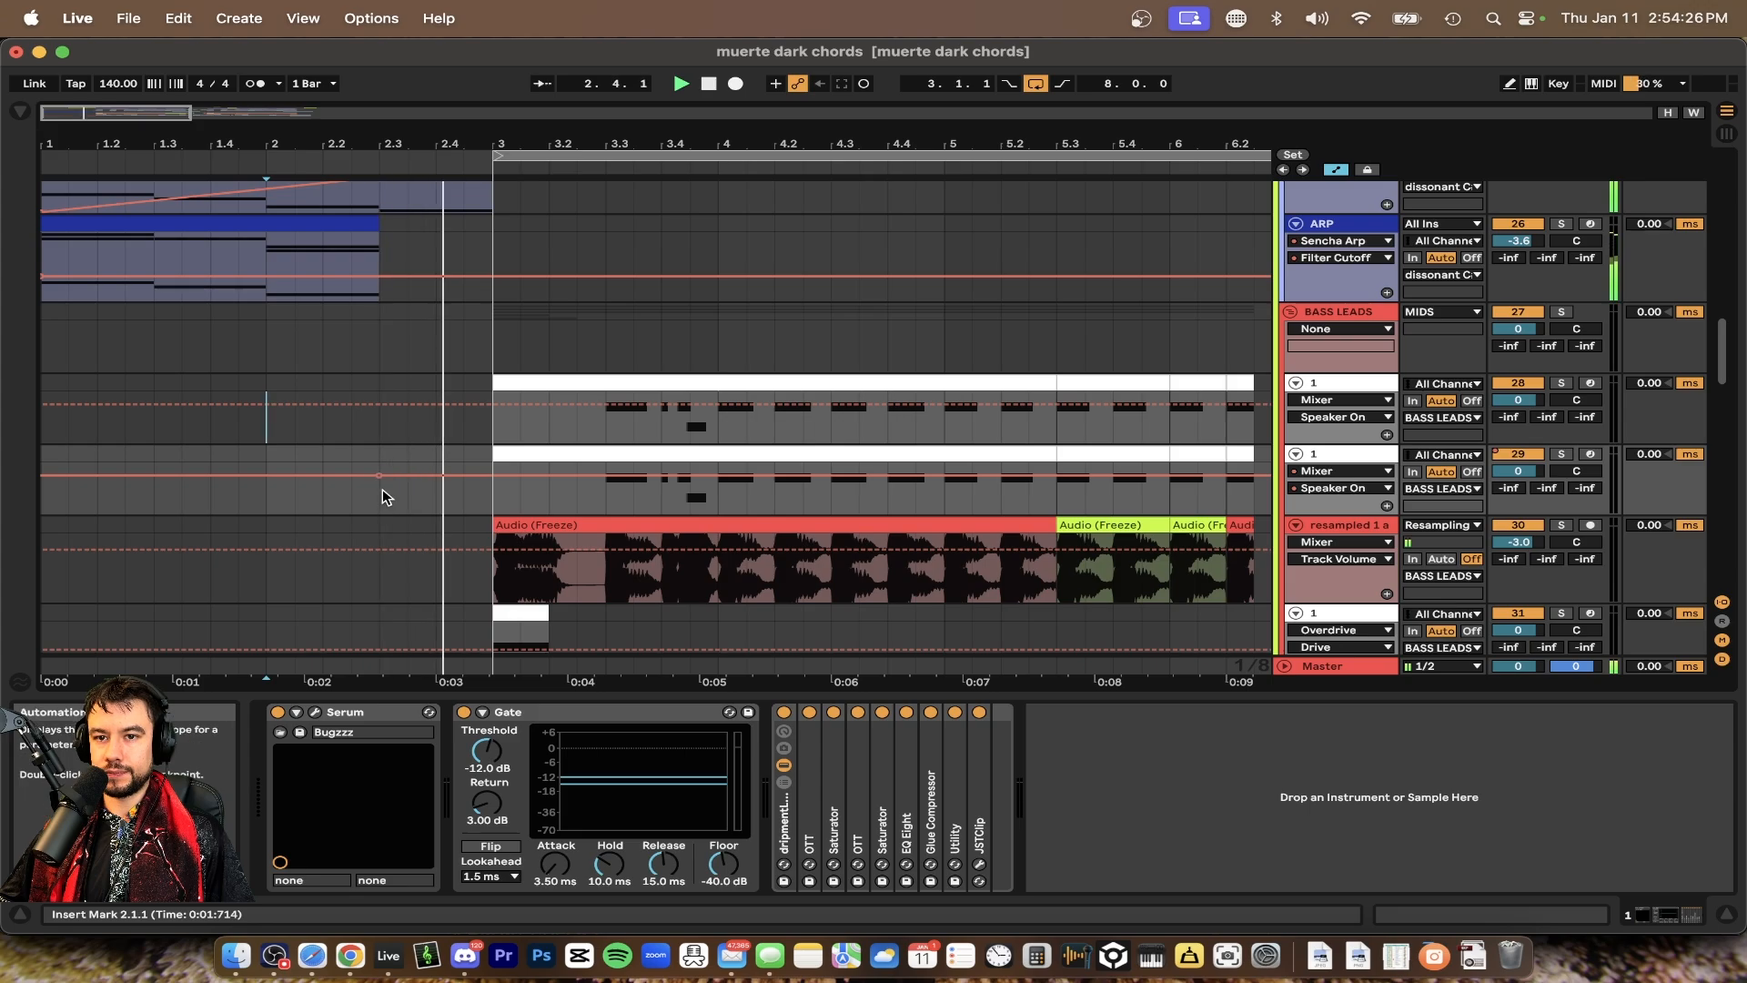
scroll(438, 494, down, 3)
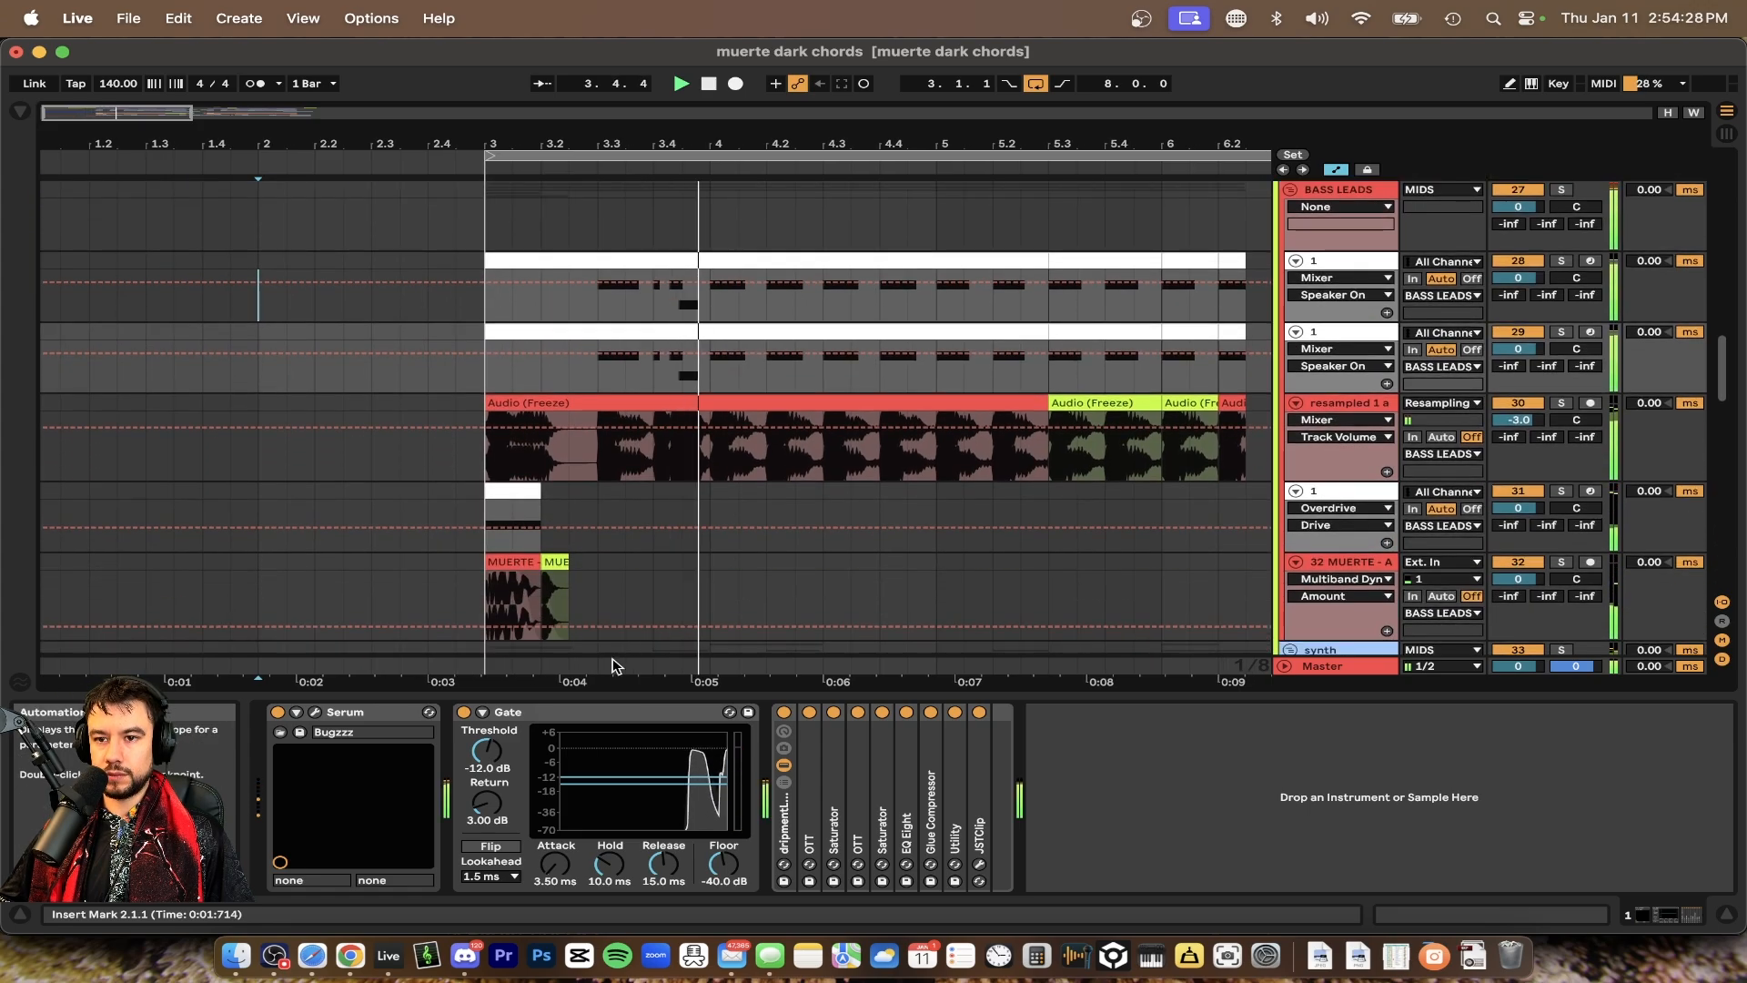
click(523, 693)
scroll(523, 694, down, 3)
scroll(522, 691, up, 10)
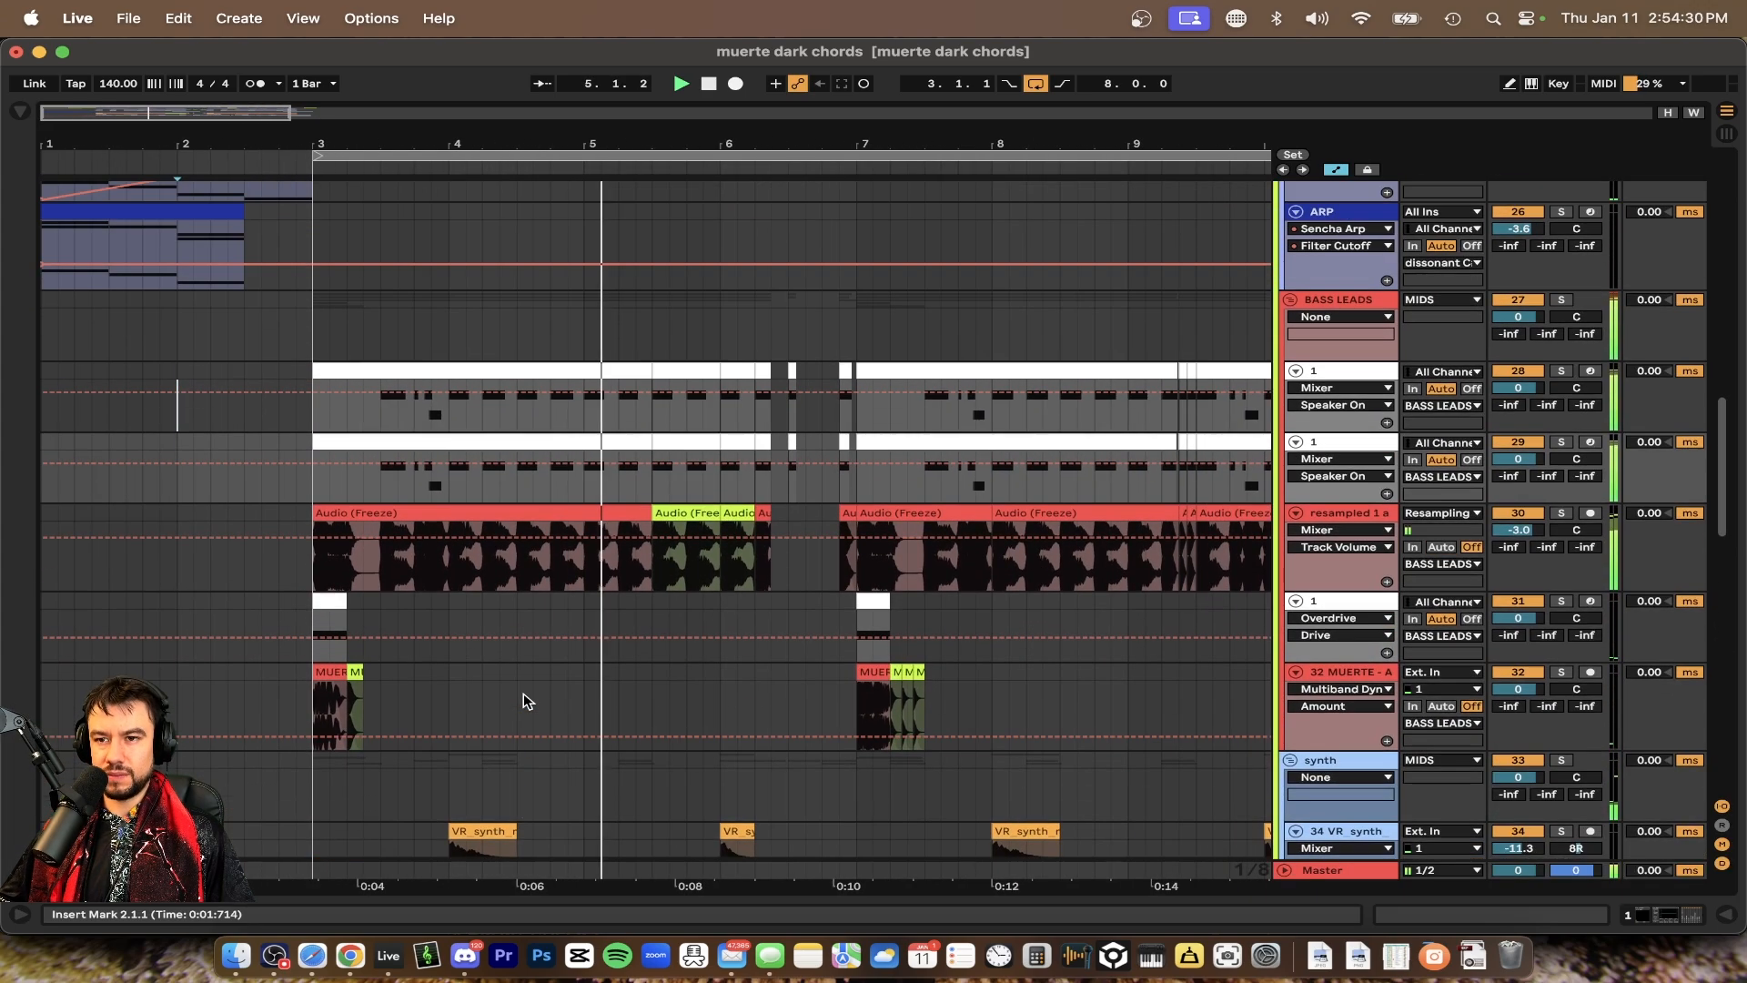
scroll(522, 692, up, 8)
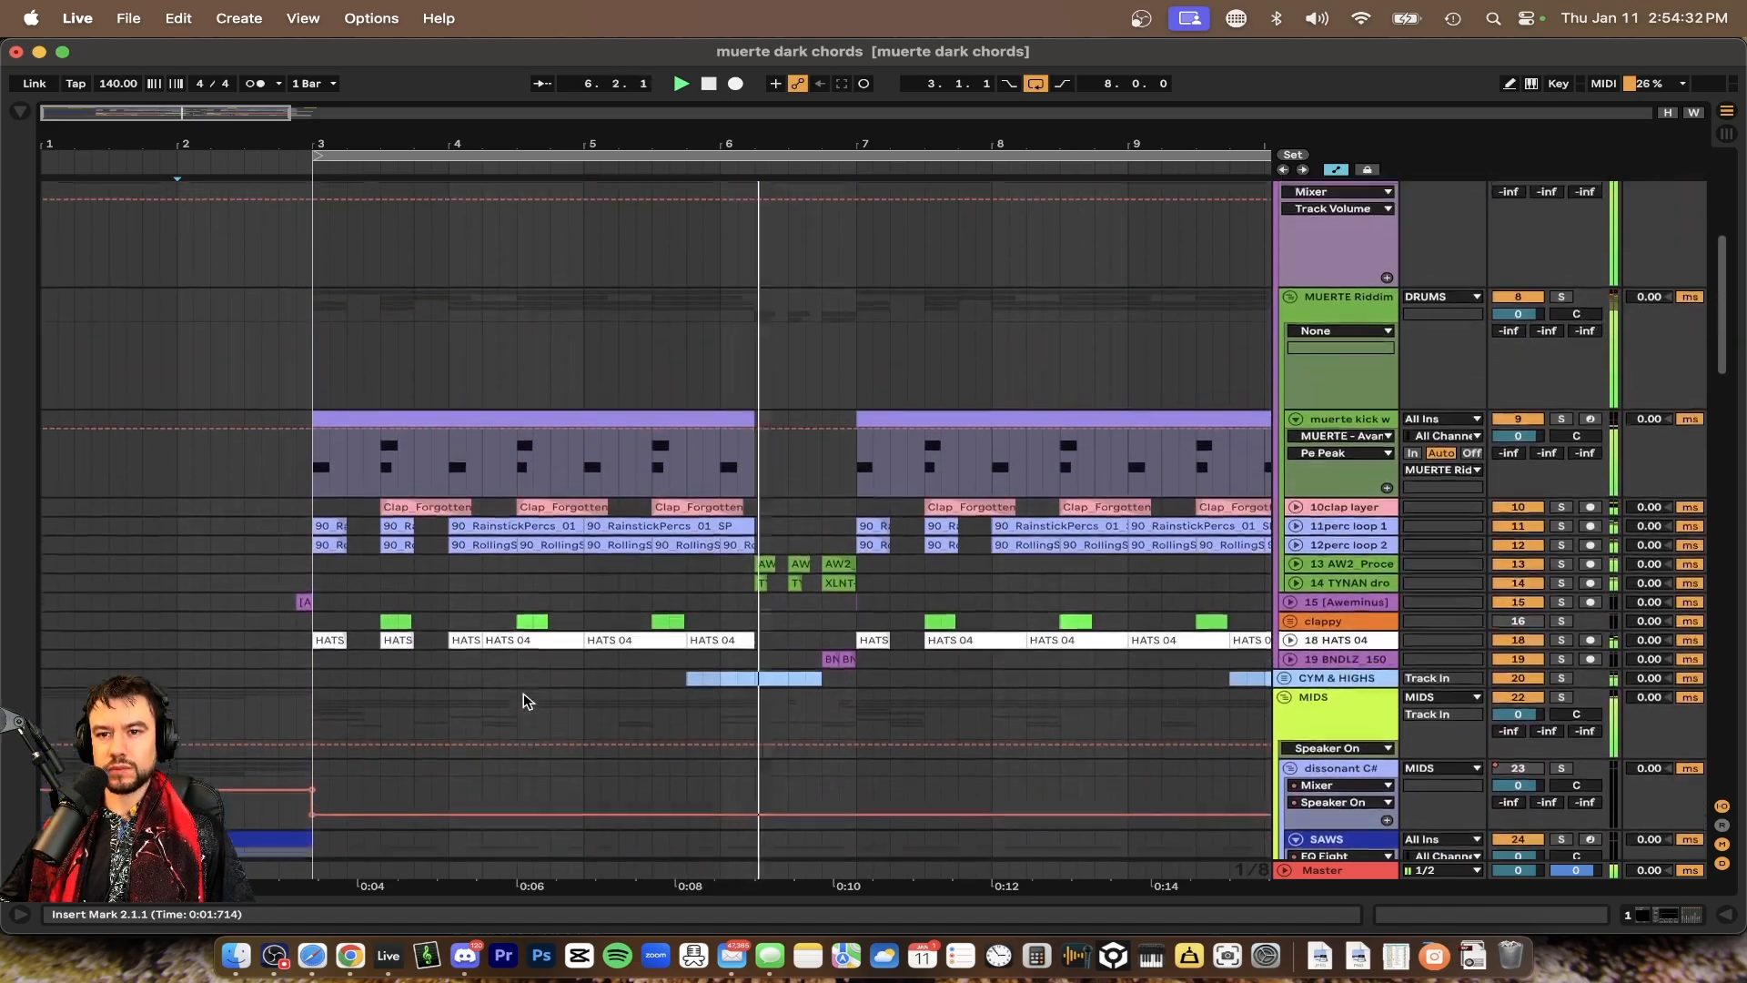
scroll(384, 620, down, 8)
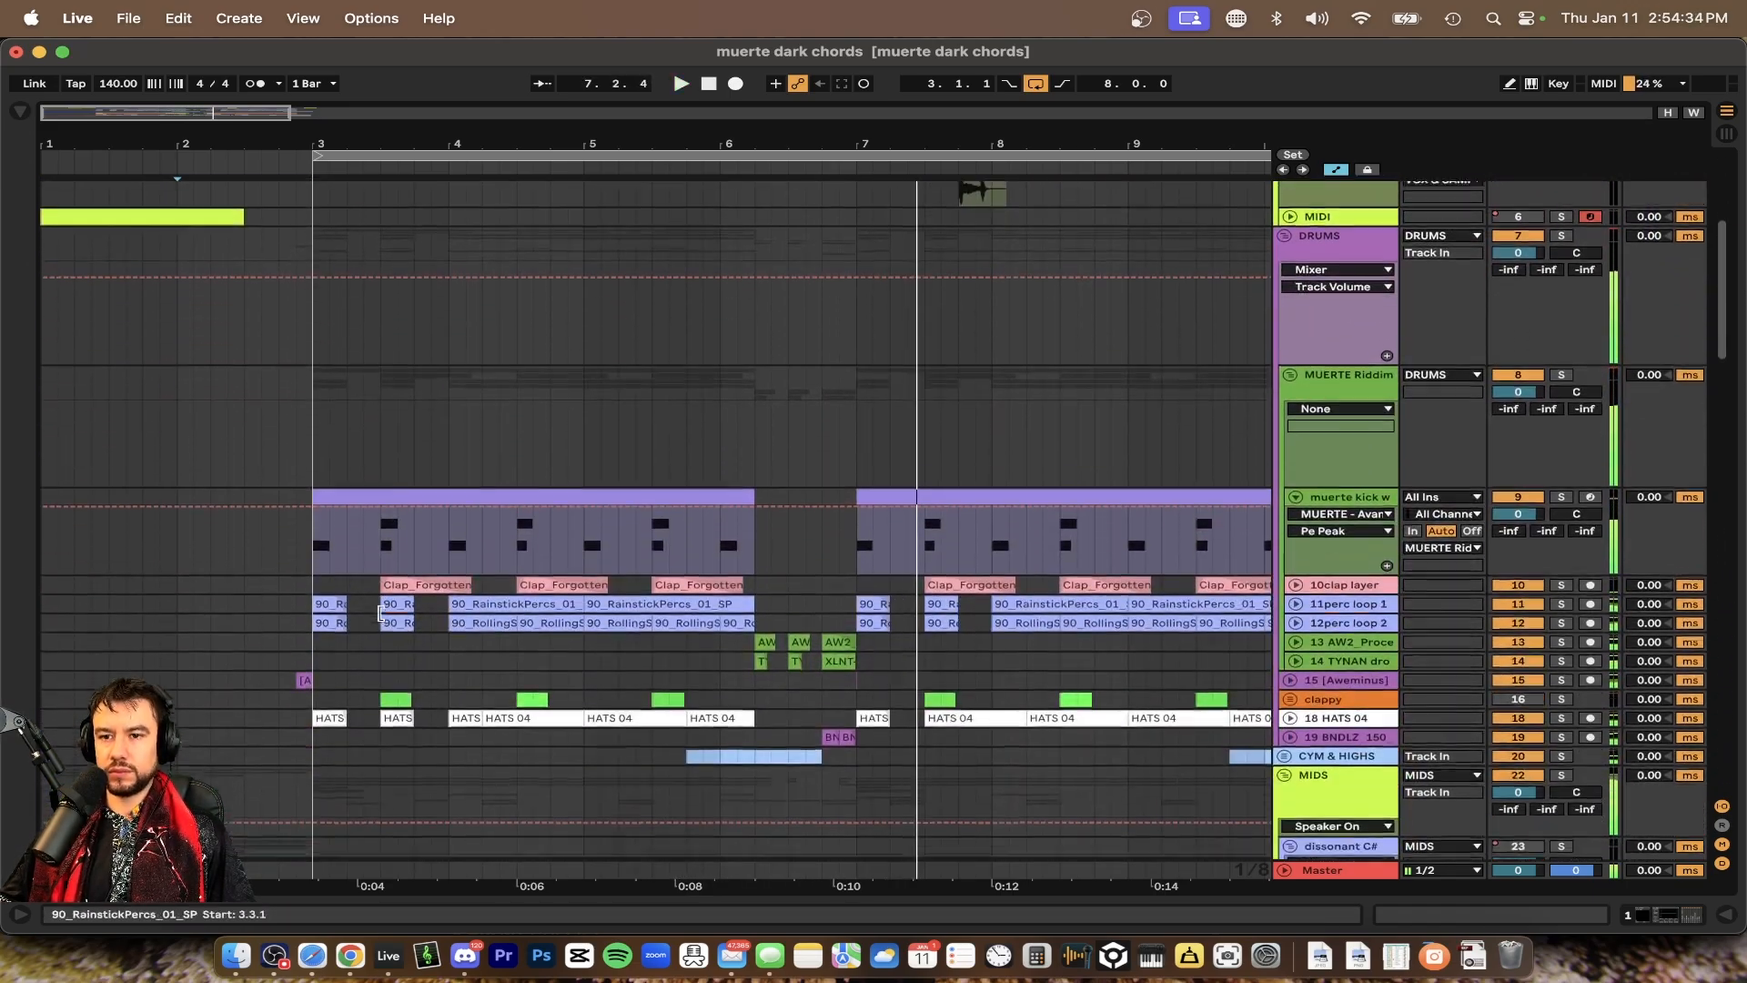
Unfold the 12perc loop 2, 11perc loop 1 and 10clap layer tracks
click(1293, 575)
click(1295, 569)
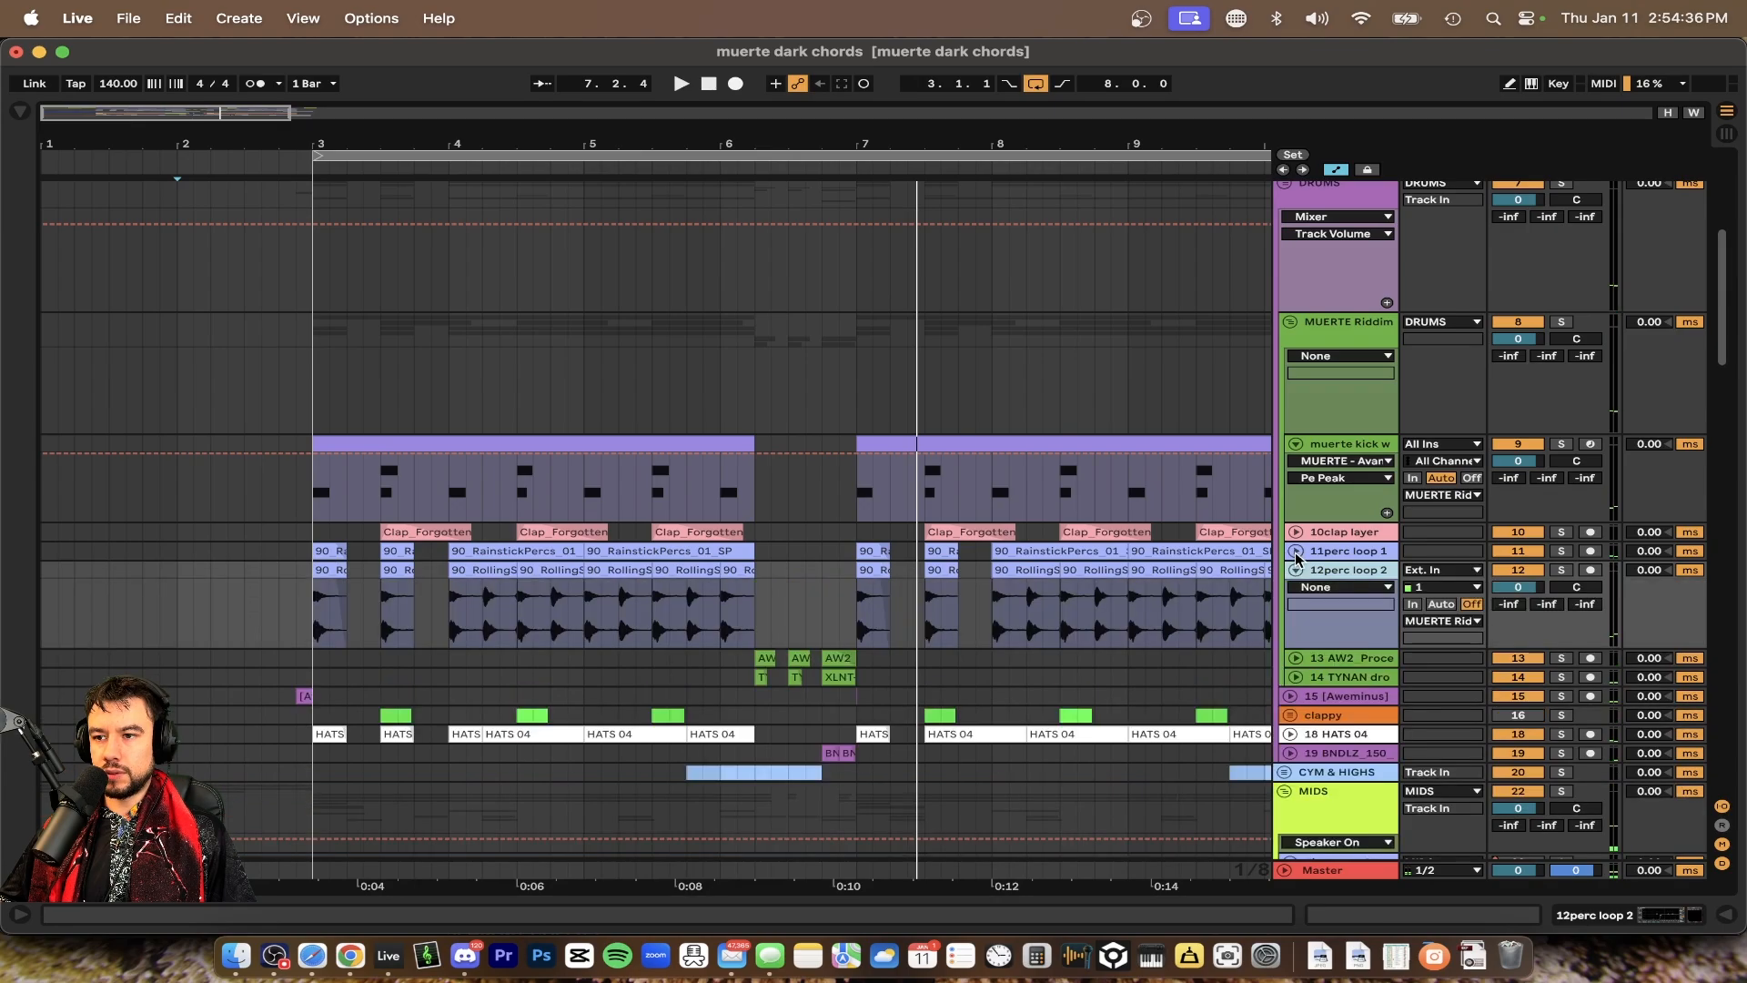
click(1296, 550)
click(1295, 532)
scroll(713, 517, down, 3)
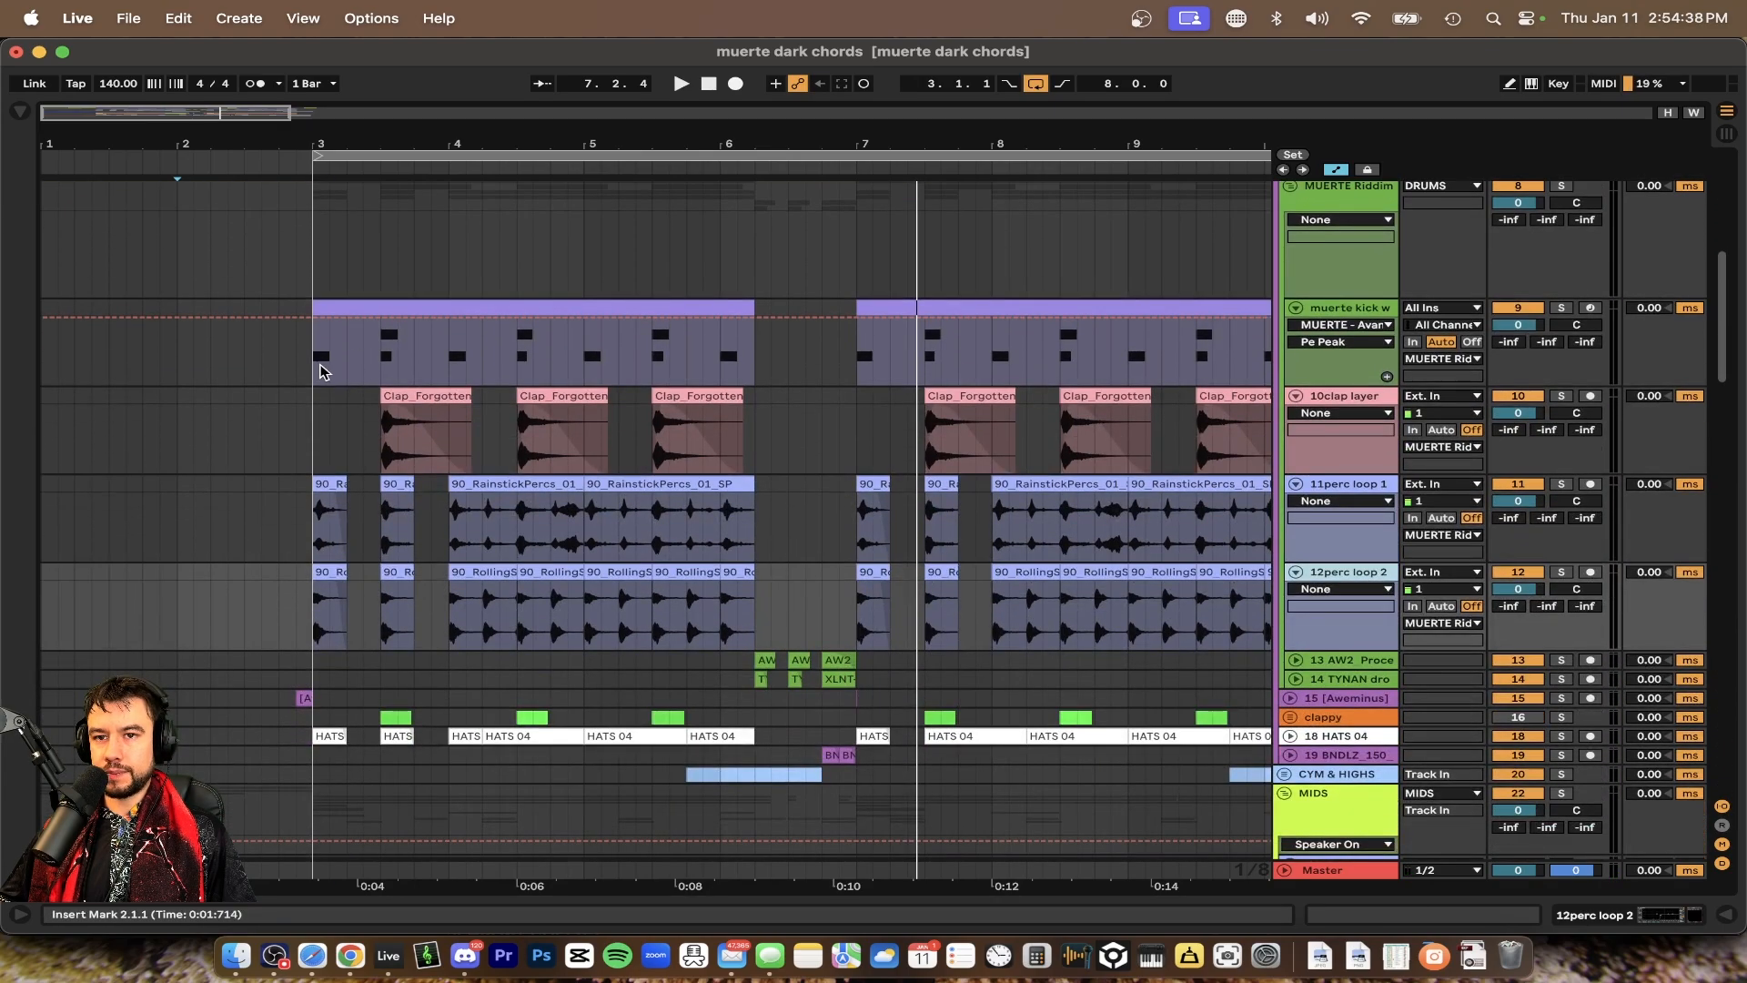
Solo the muerte kick w clap track and play it from bar 3
click(321, 370)
scroll(321, 370, up, 3)
click(315, 365)
click(1560, 309)
key(space)
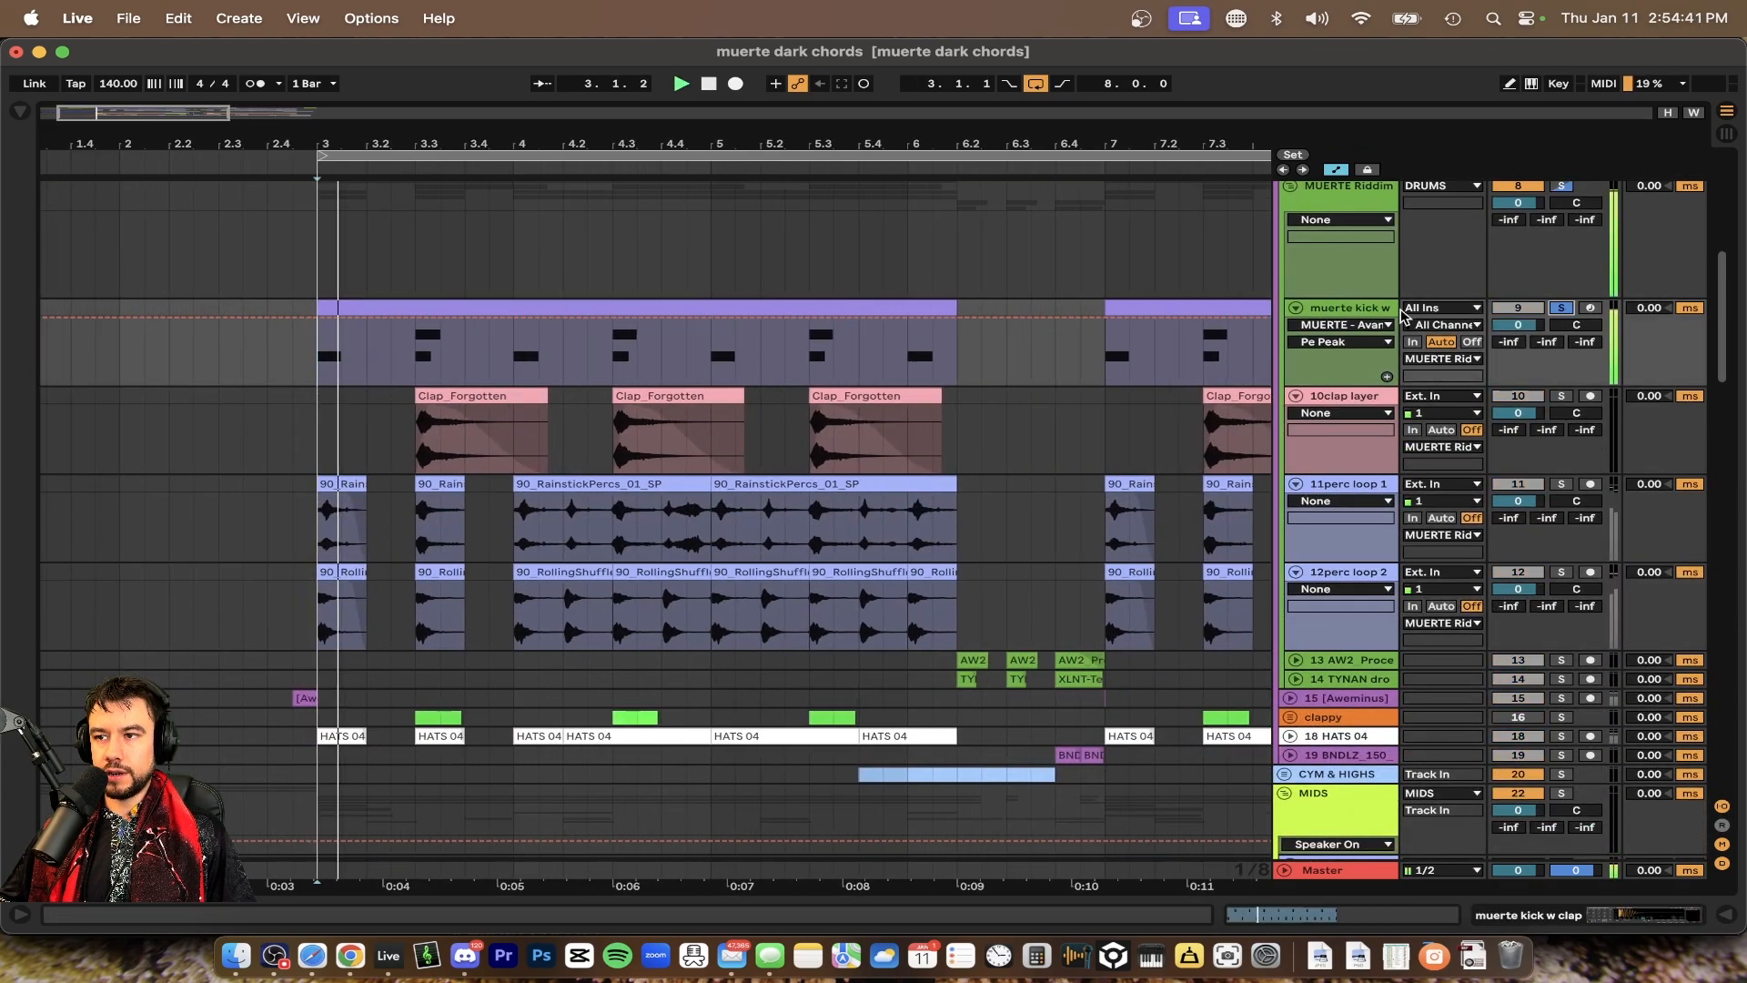
Open the muerte kick track's drum rack and inspect the KSHMR Trap Clap pad
double_click(1351, 309)
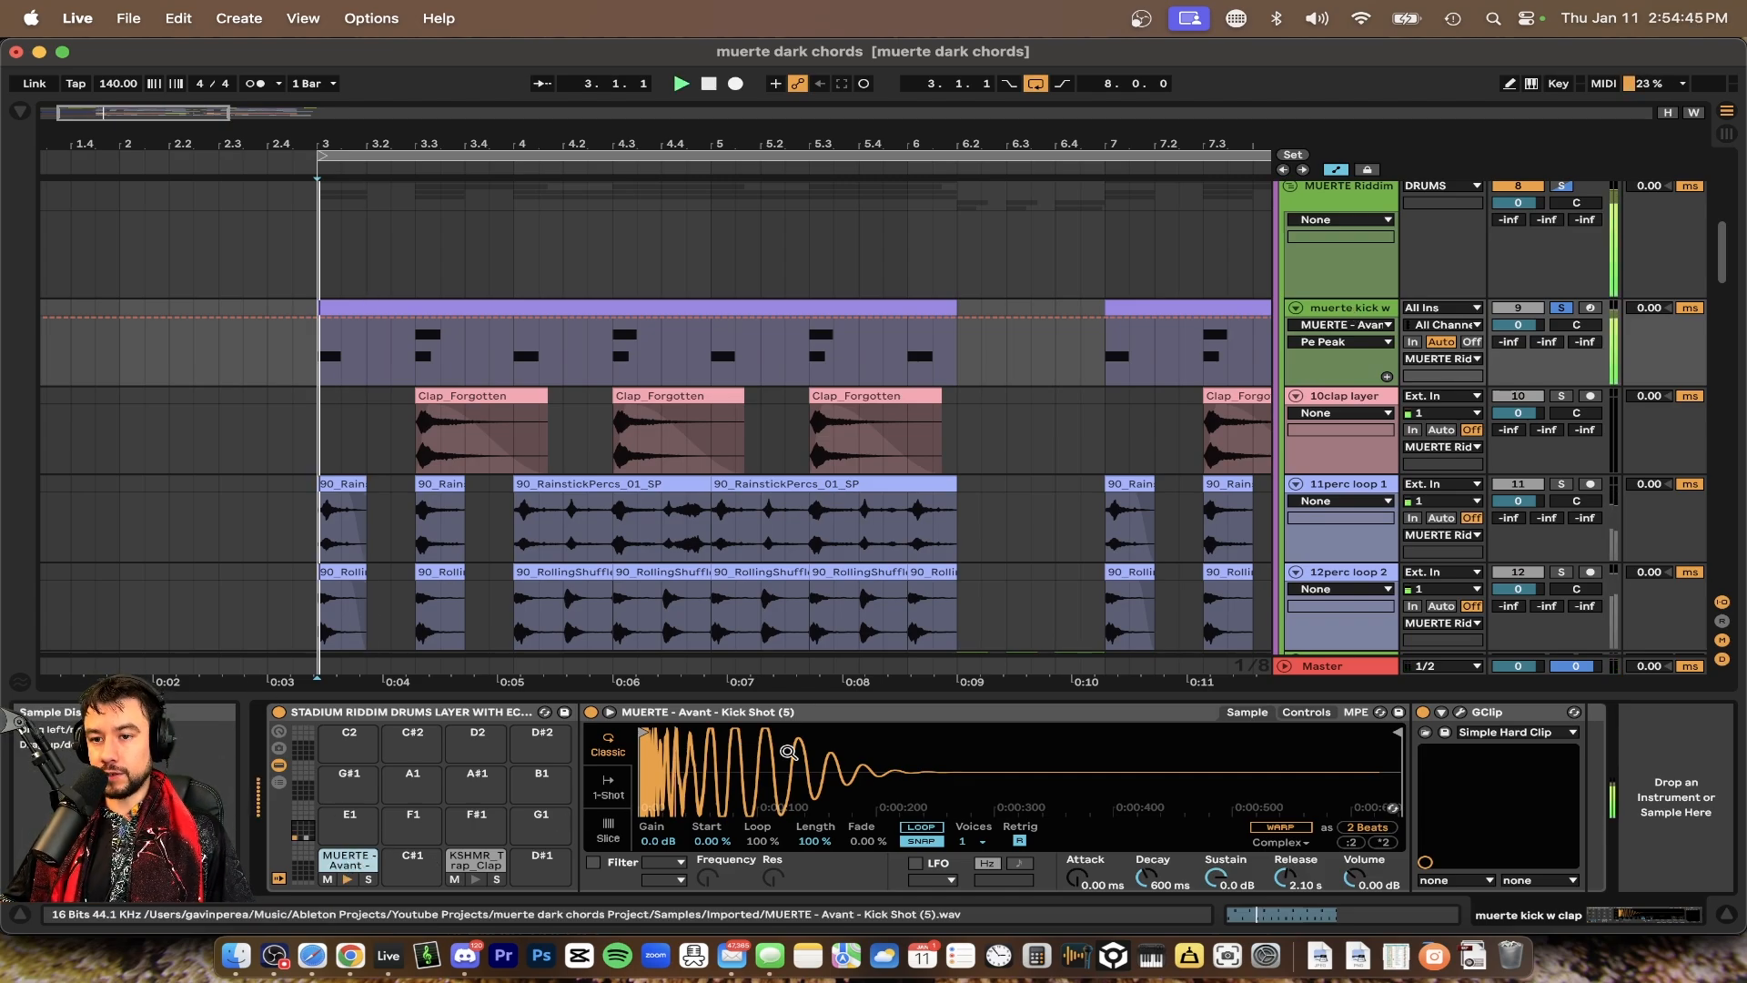
scroll(585, 553, down, 2)
scroll(573, 491, left, 2)
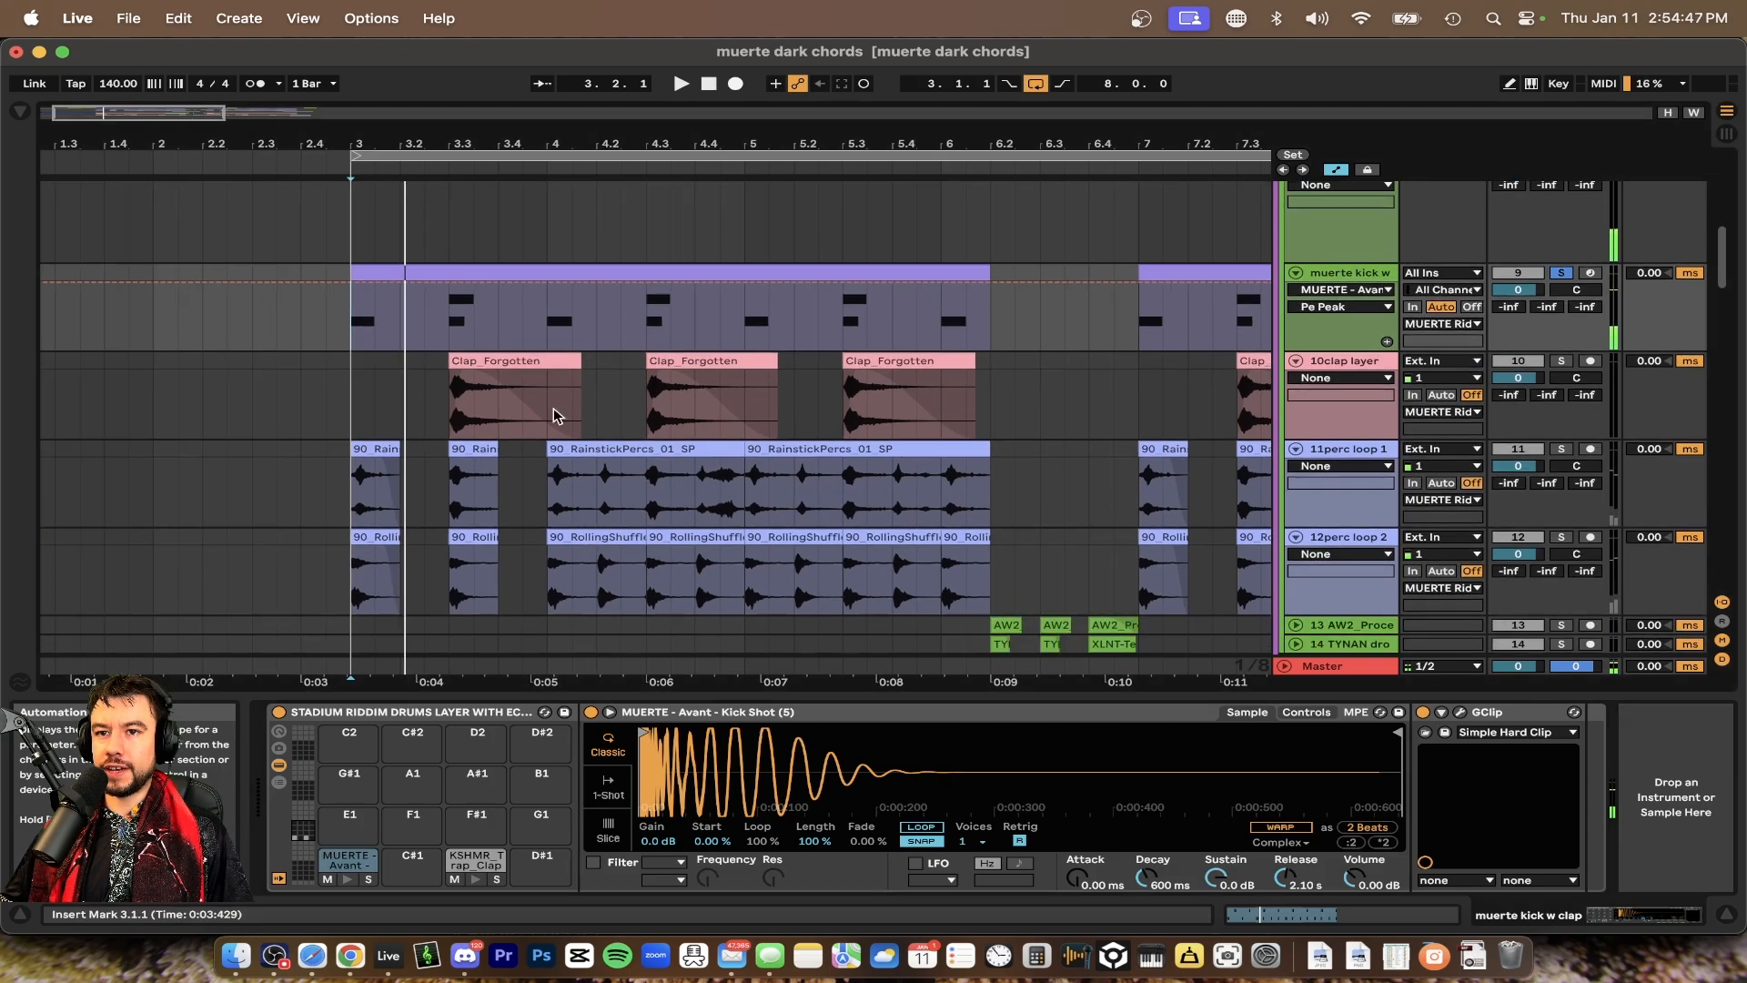
click(462, 864)
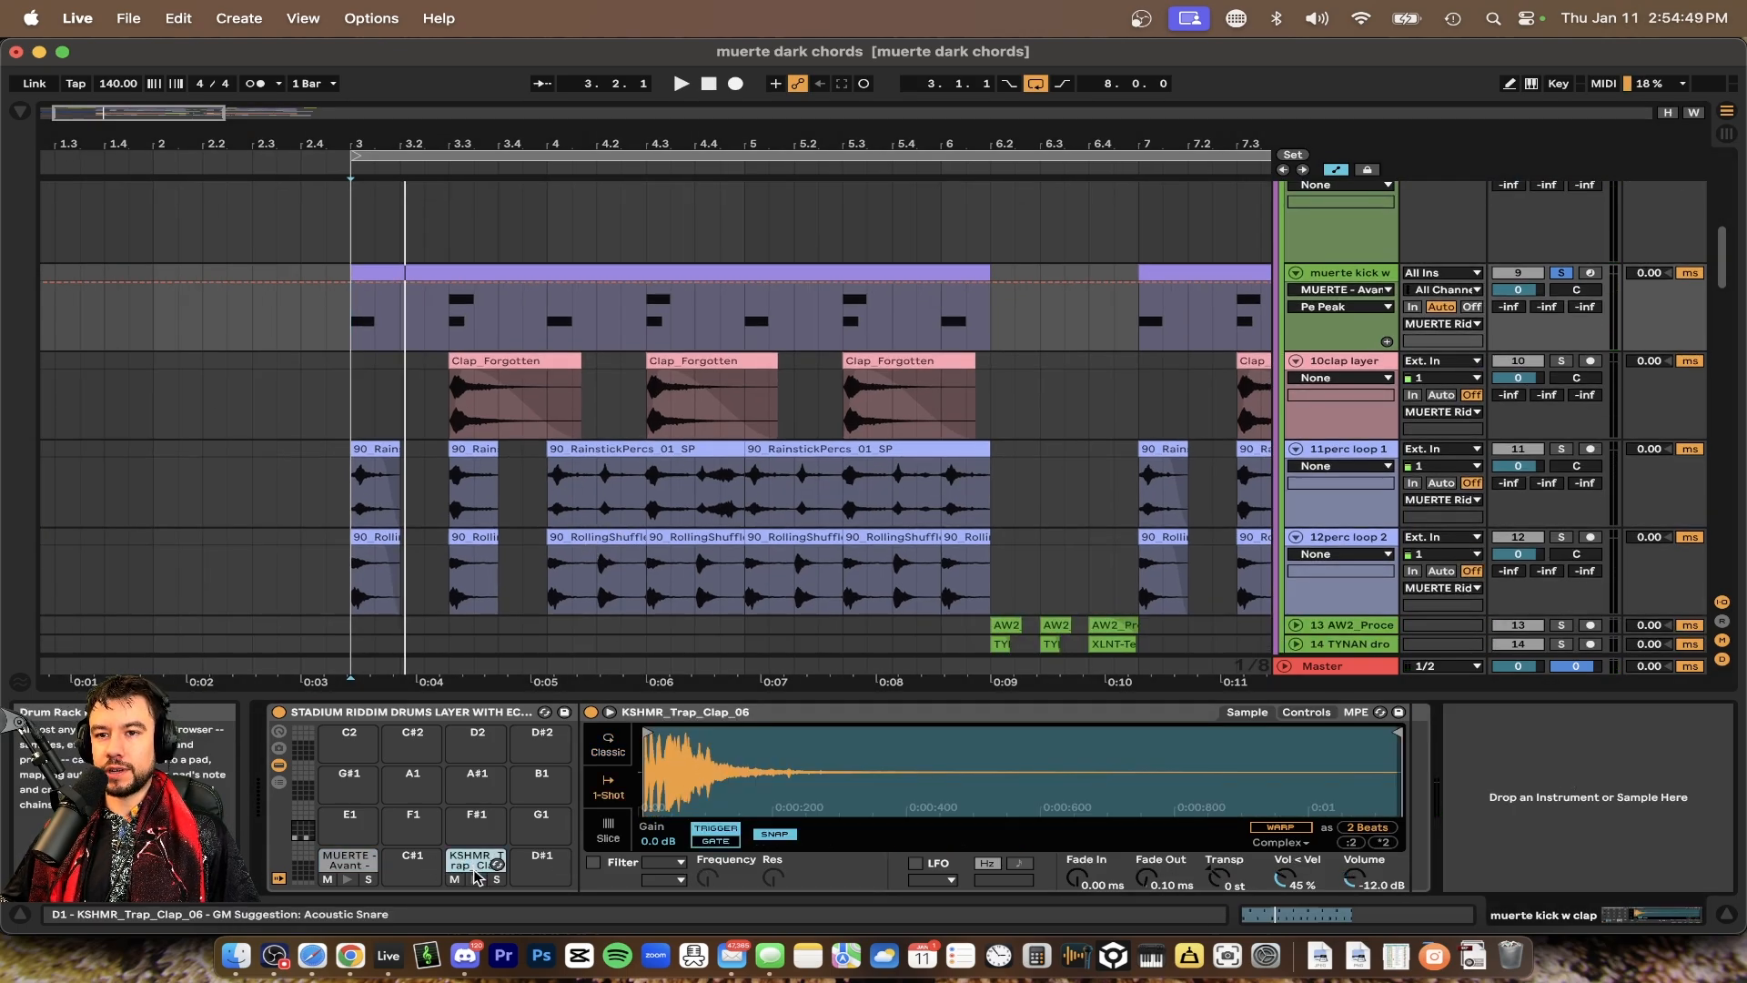
Solo the 10clap layer and 11perc loop 1 tracks and play them back
click(495, 376)
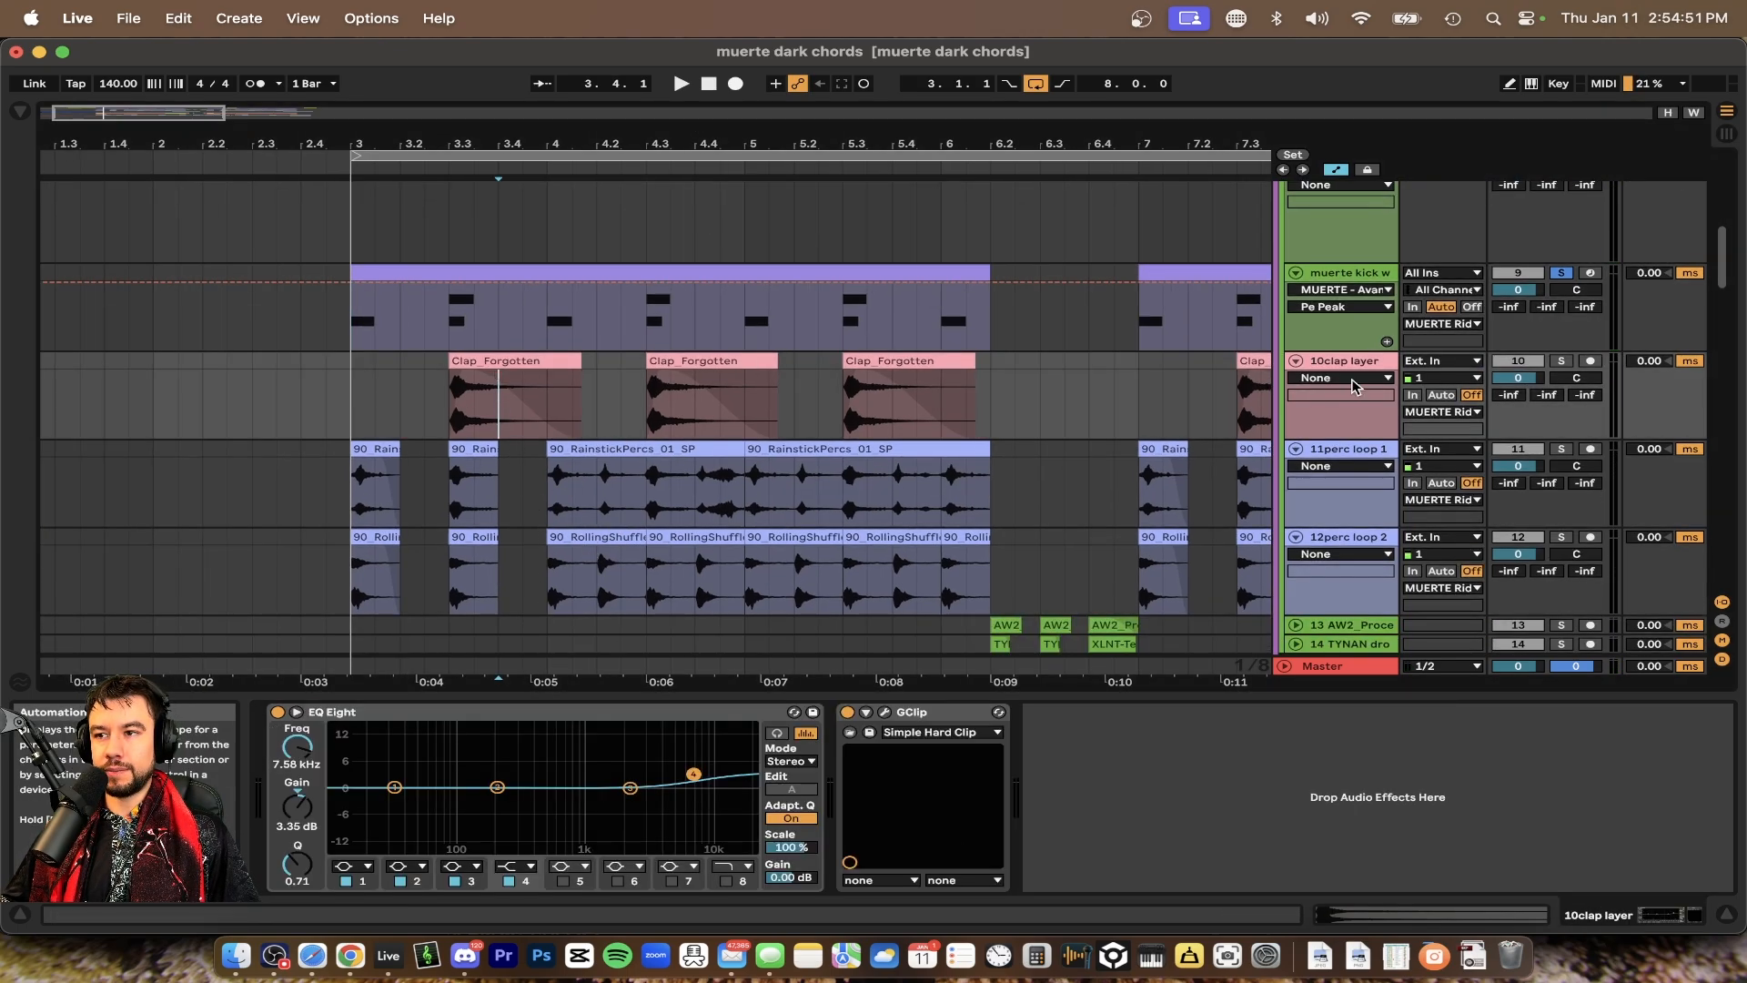
click(1561, 360)
key(space)
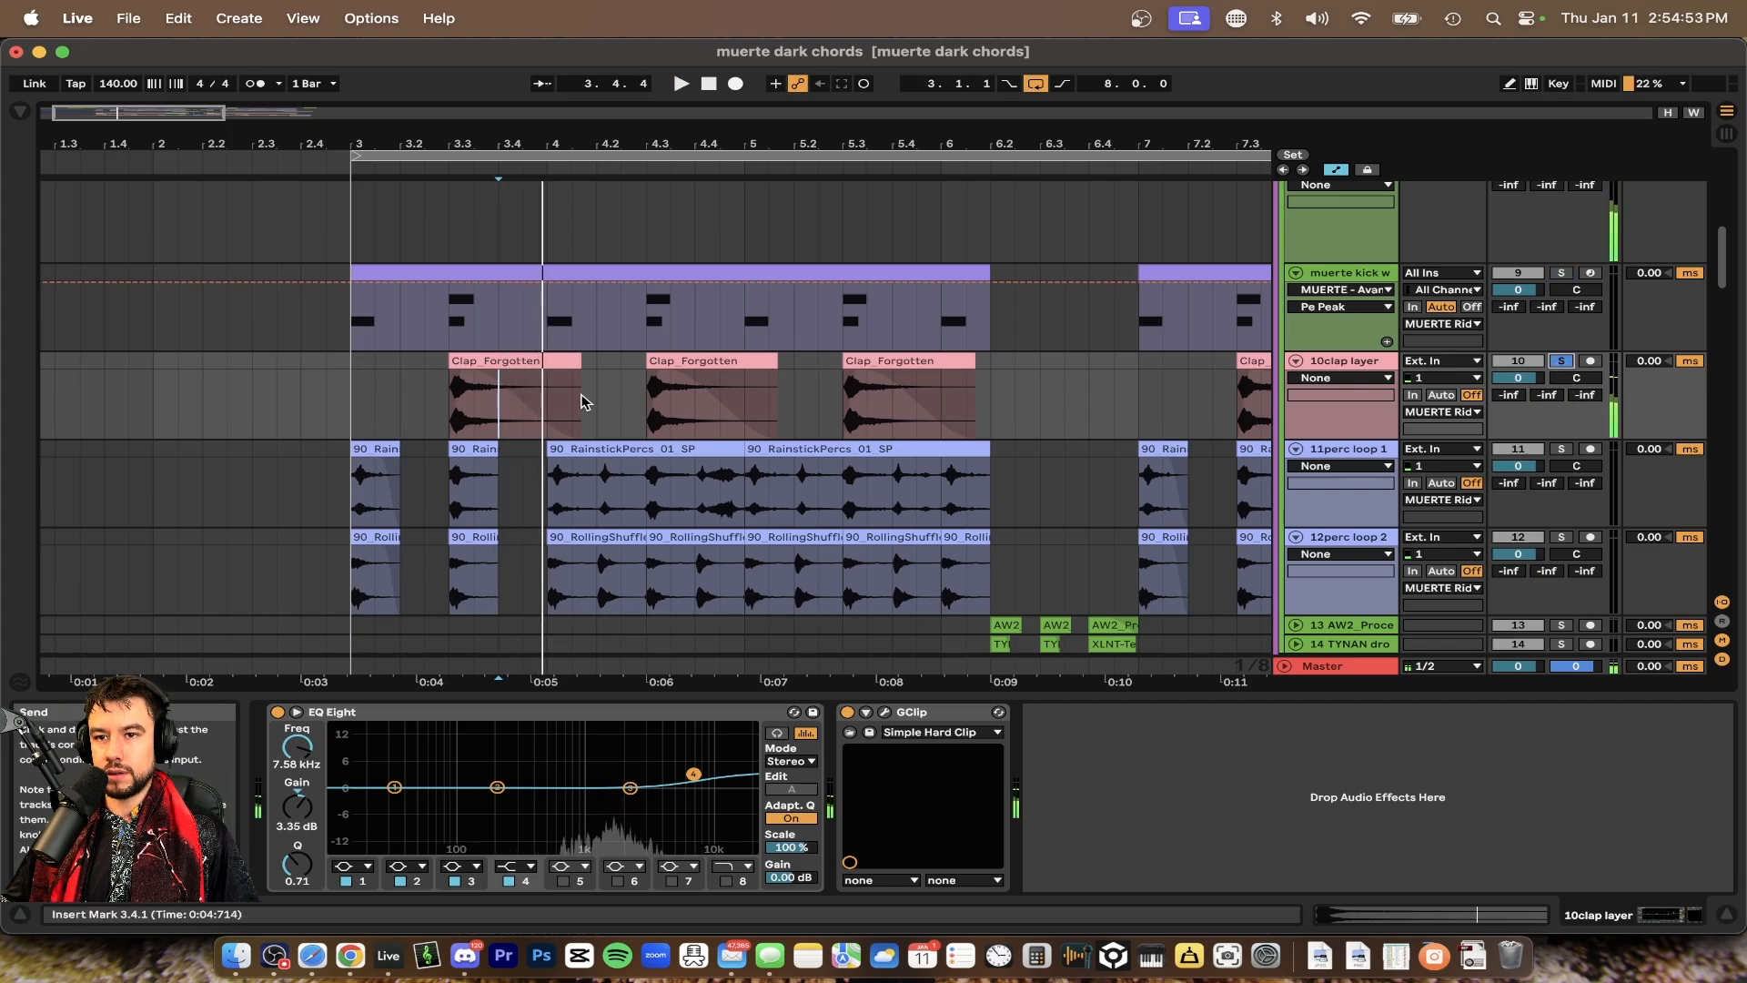
click(450, 361)
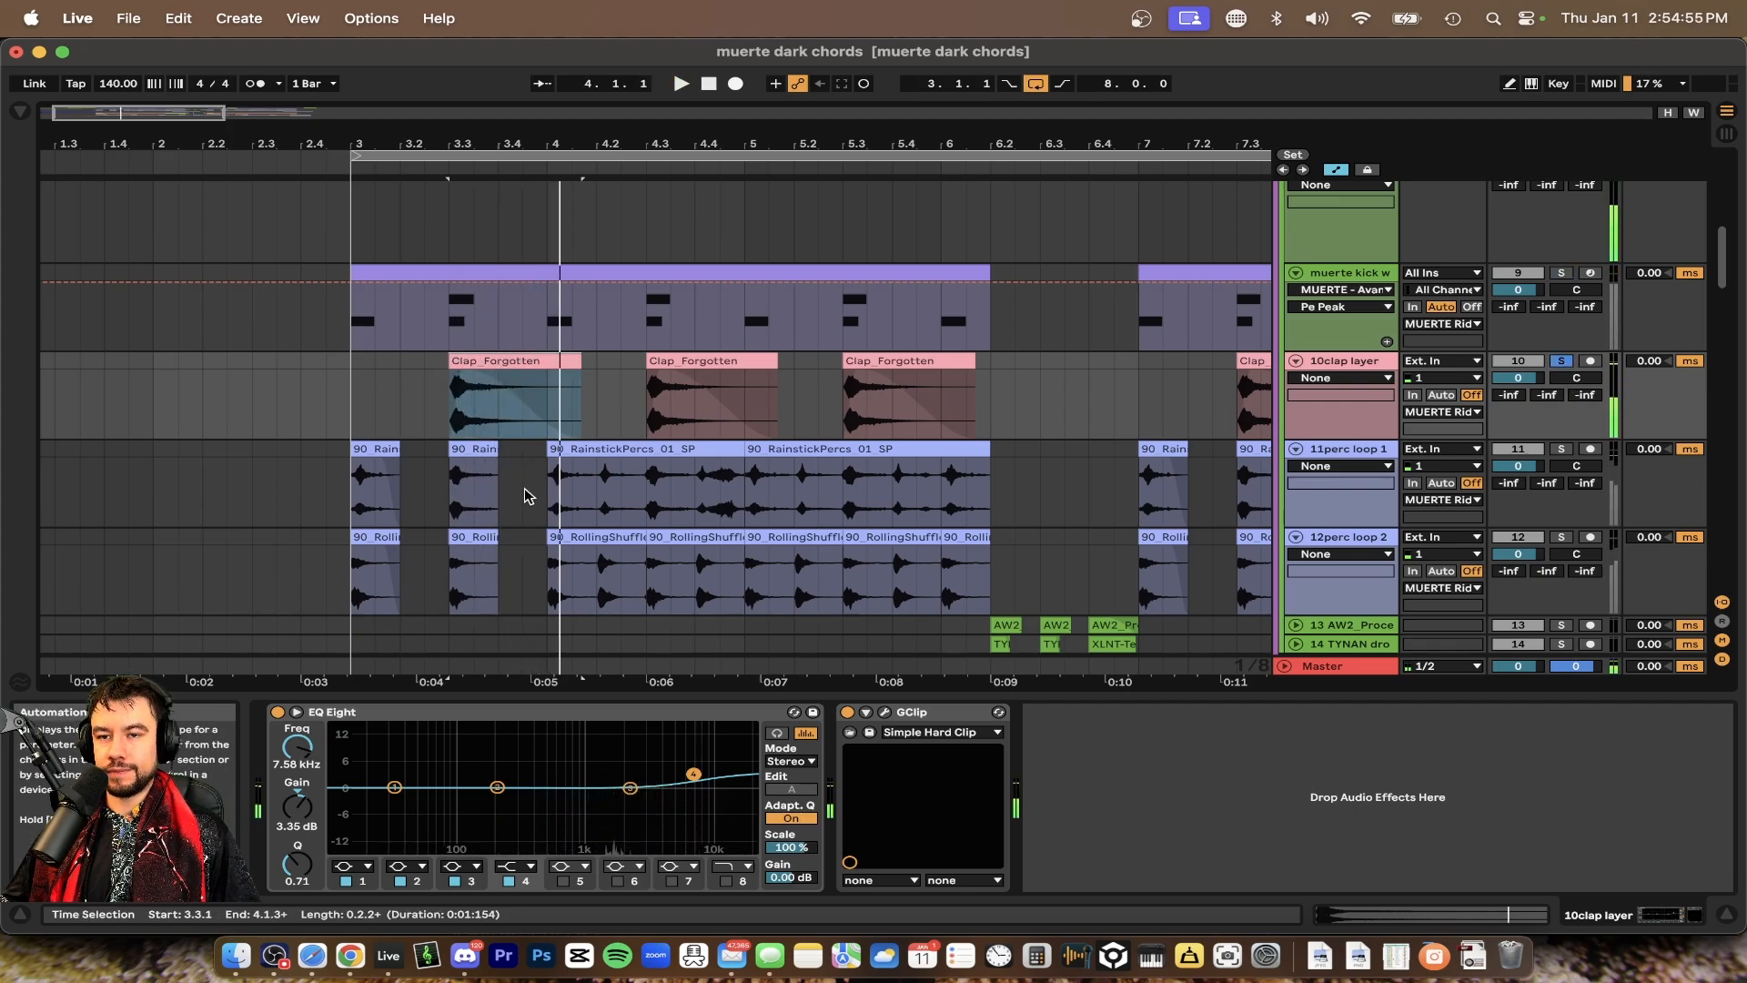
click(1567, 449)
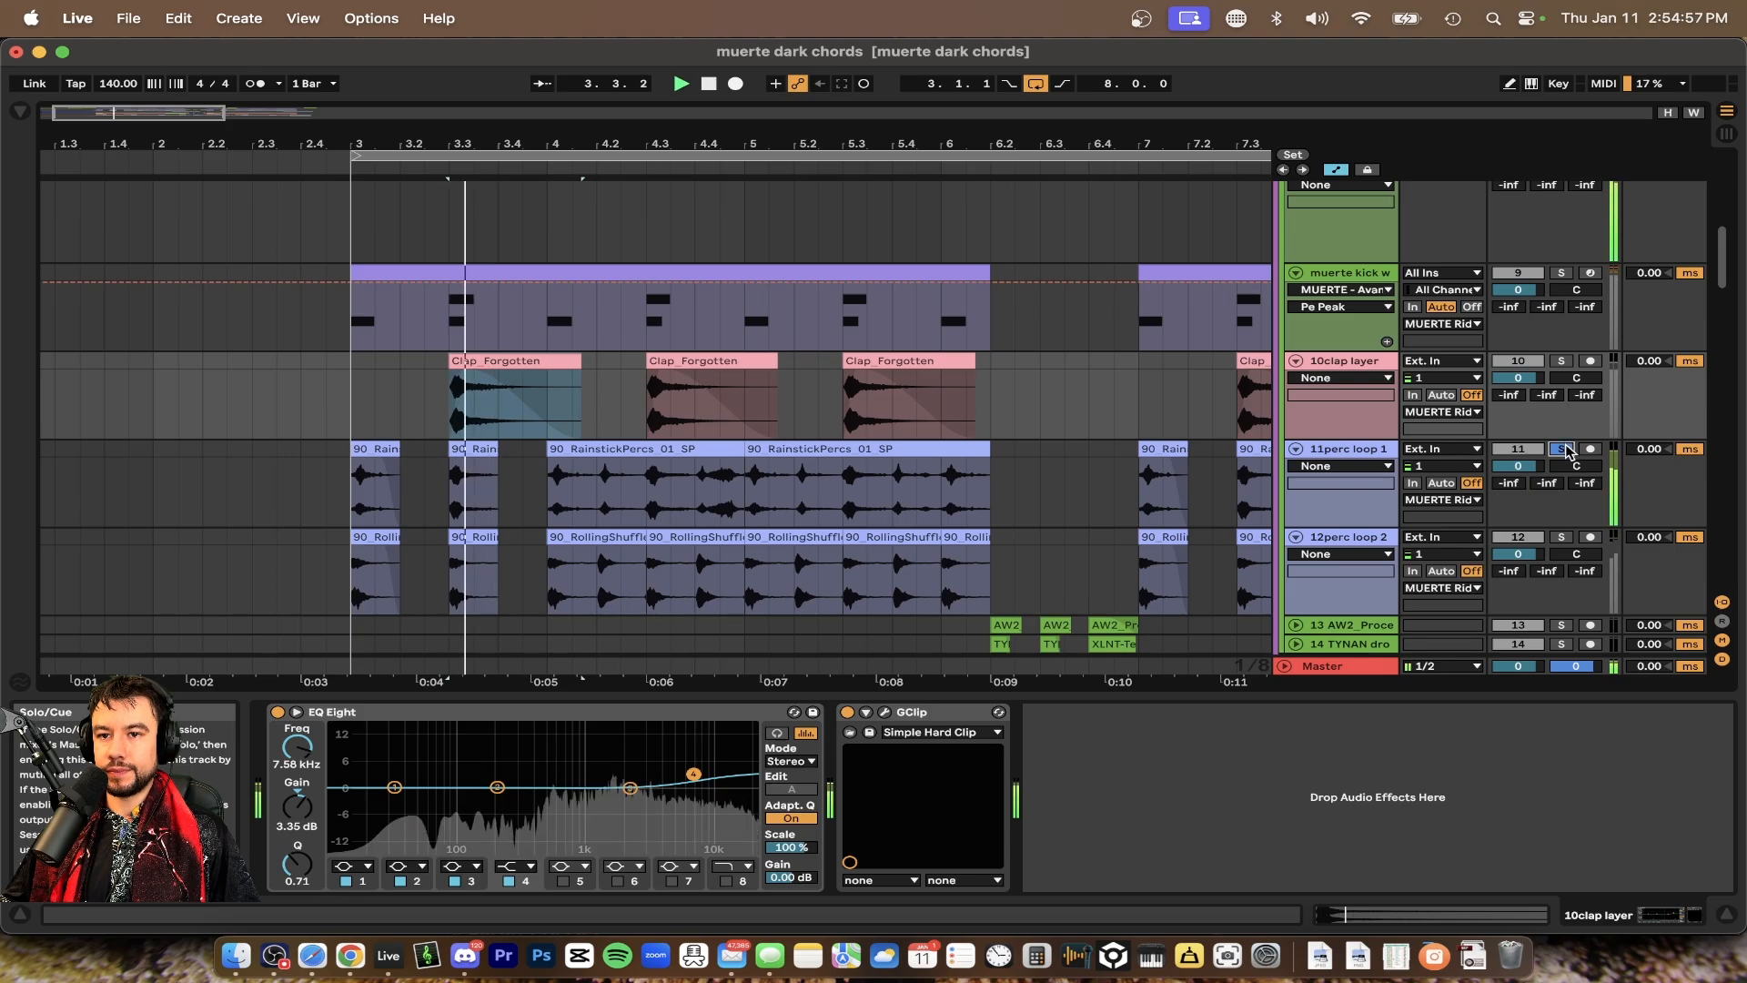
Briefly toggle solo on the 12perc loop 2 track and hide the detail view
click(1563, 537)
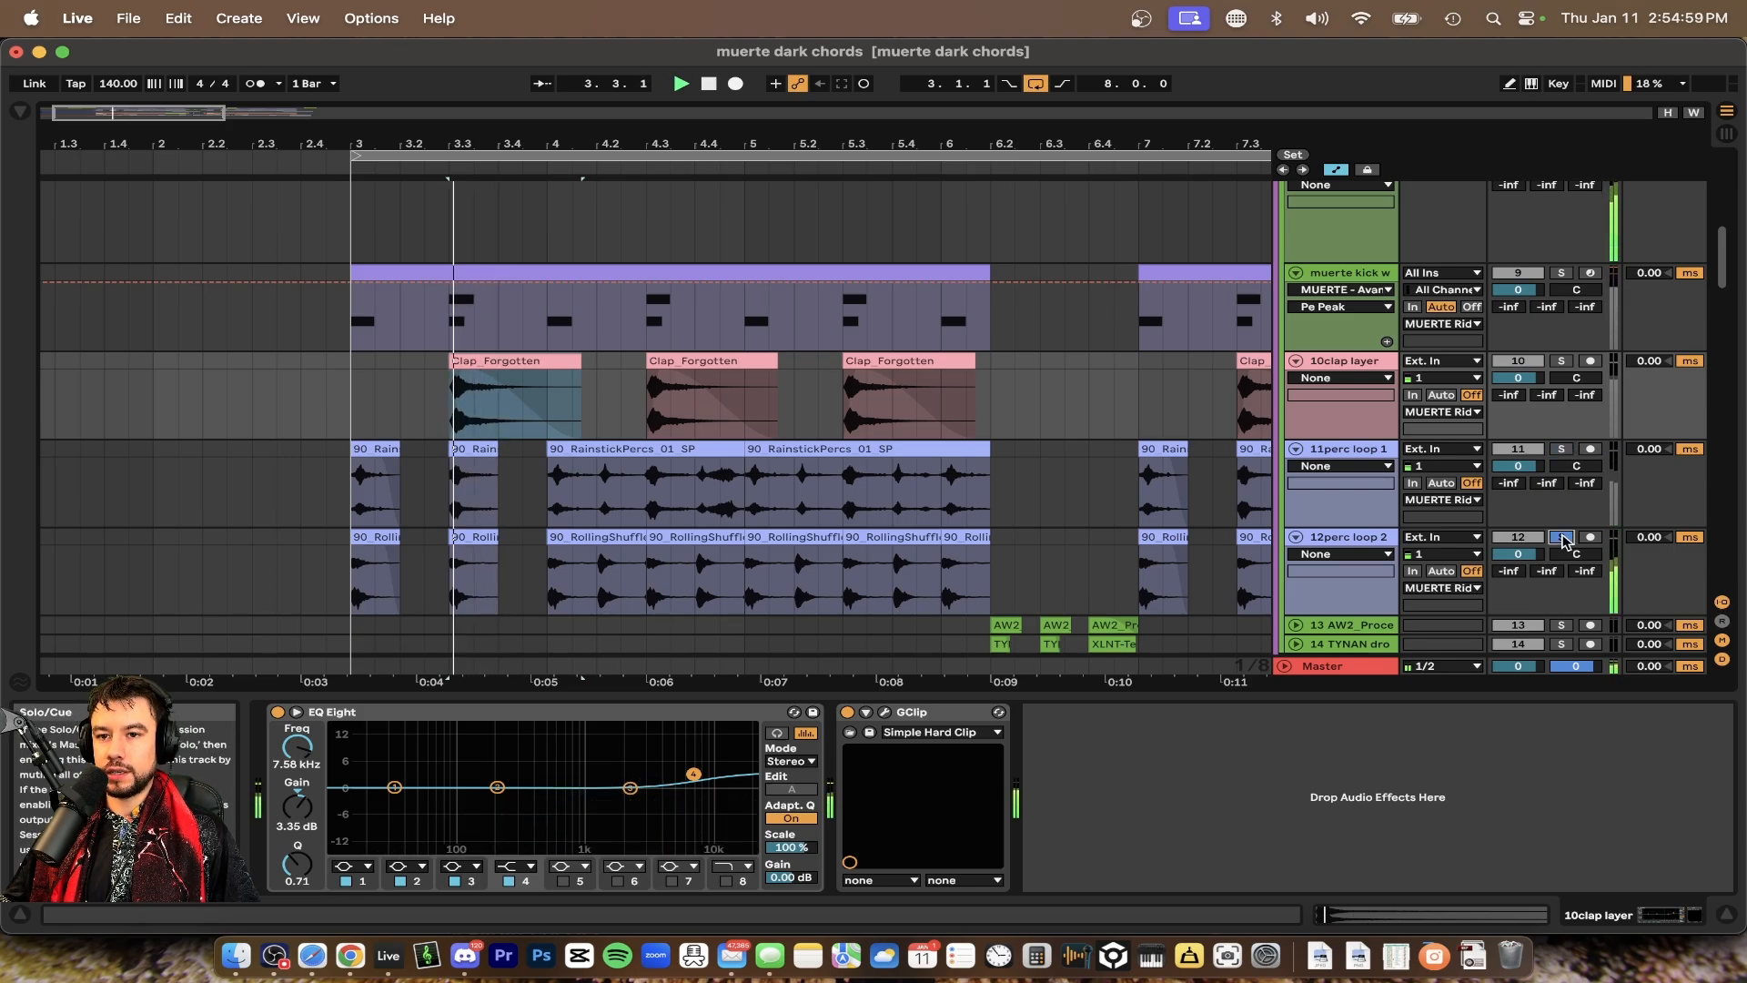
click(1563, 538)
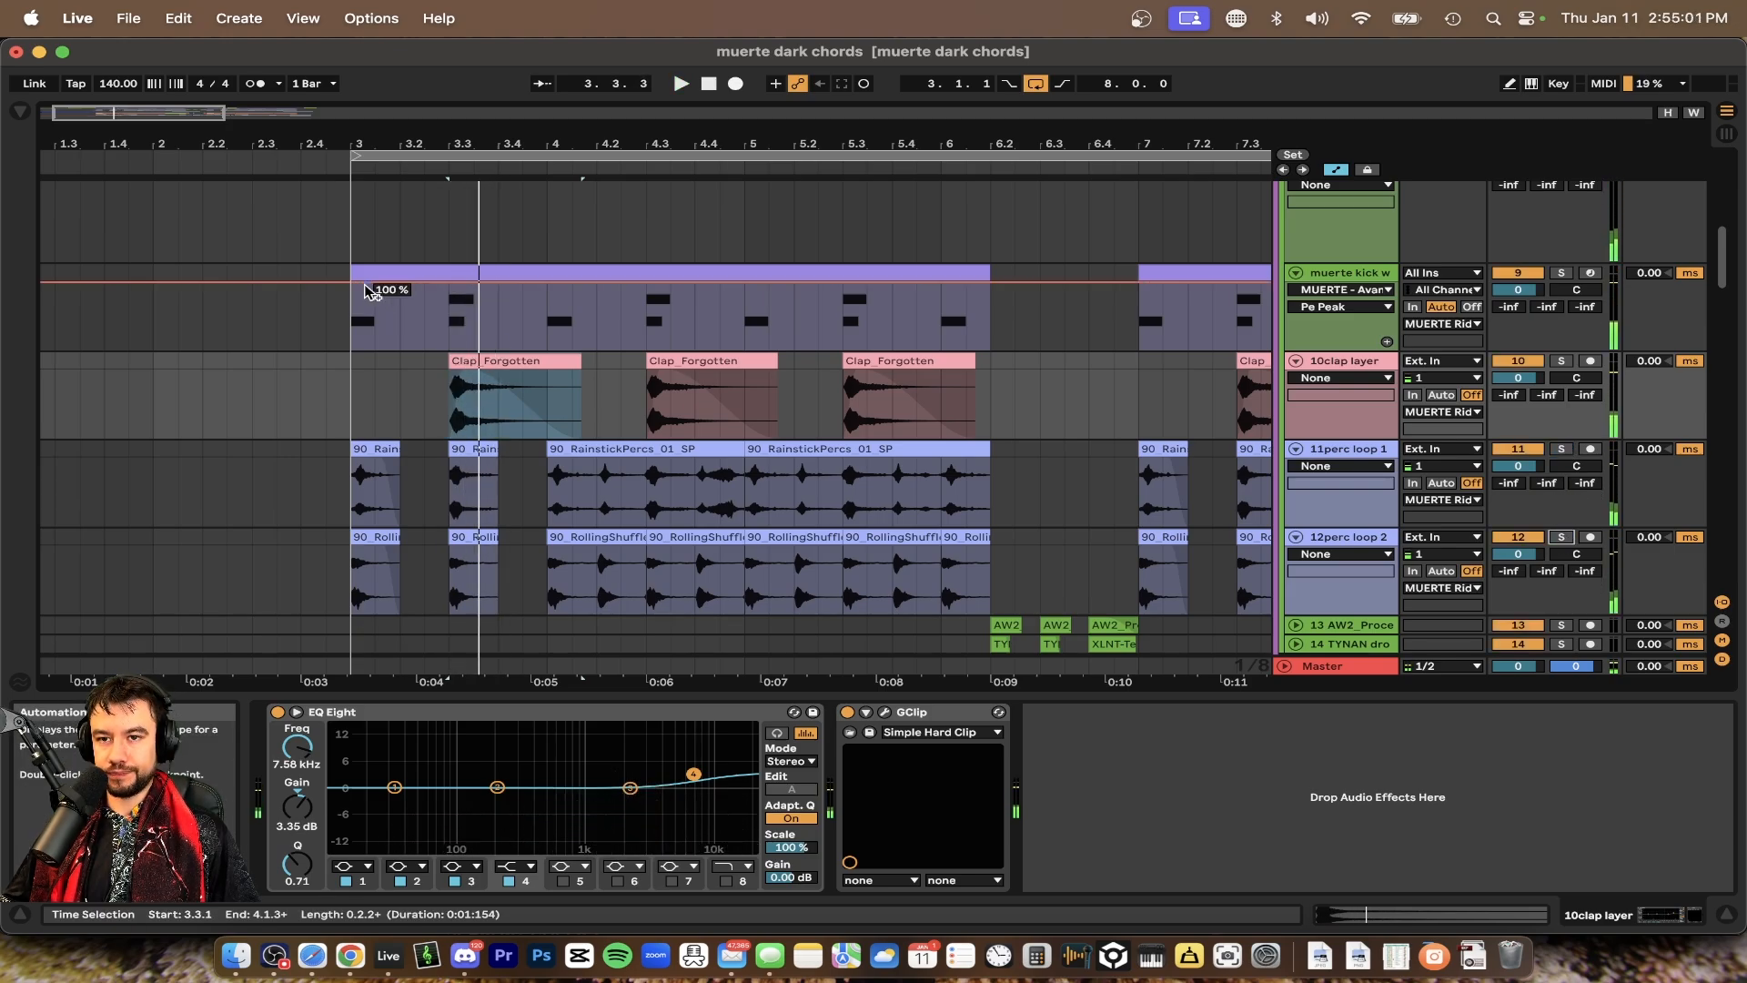
click(358, 331)
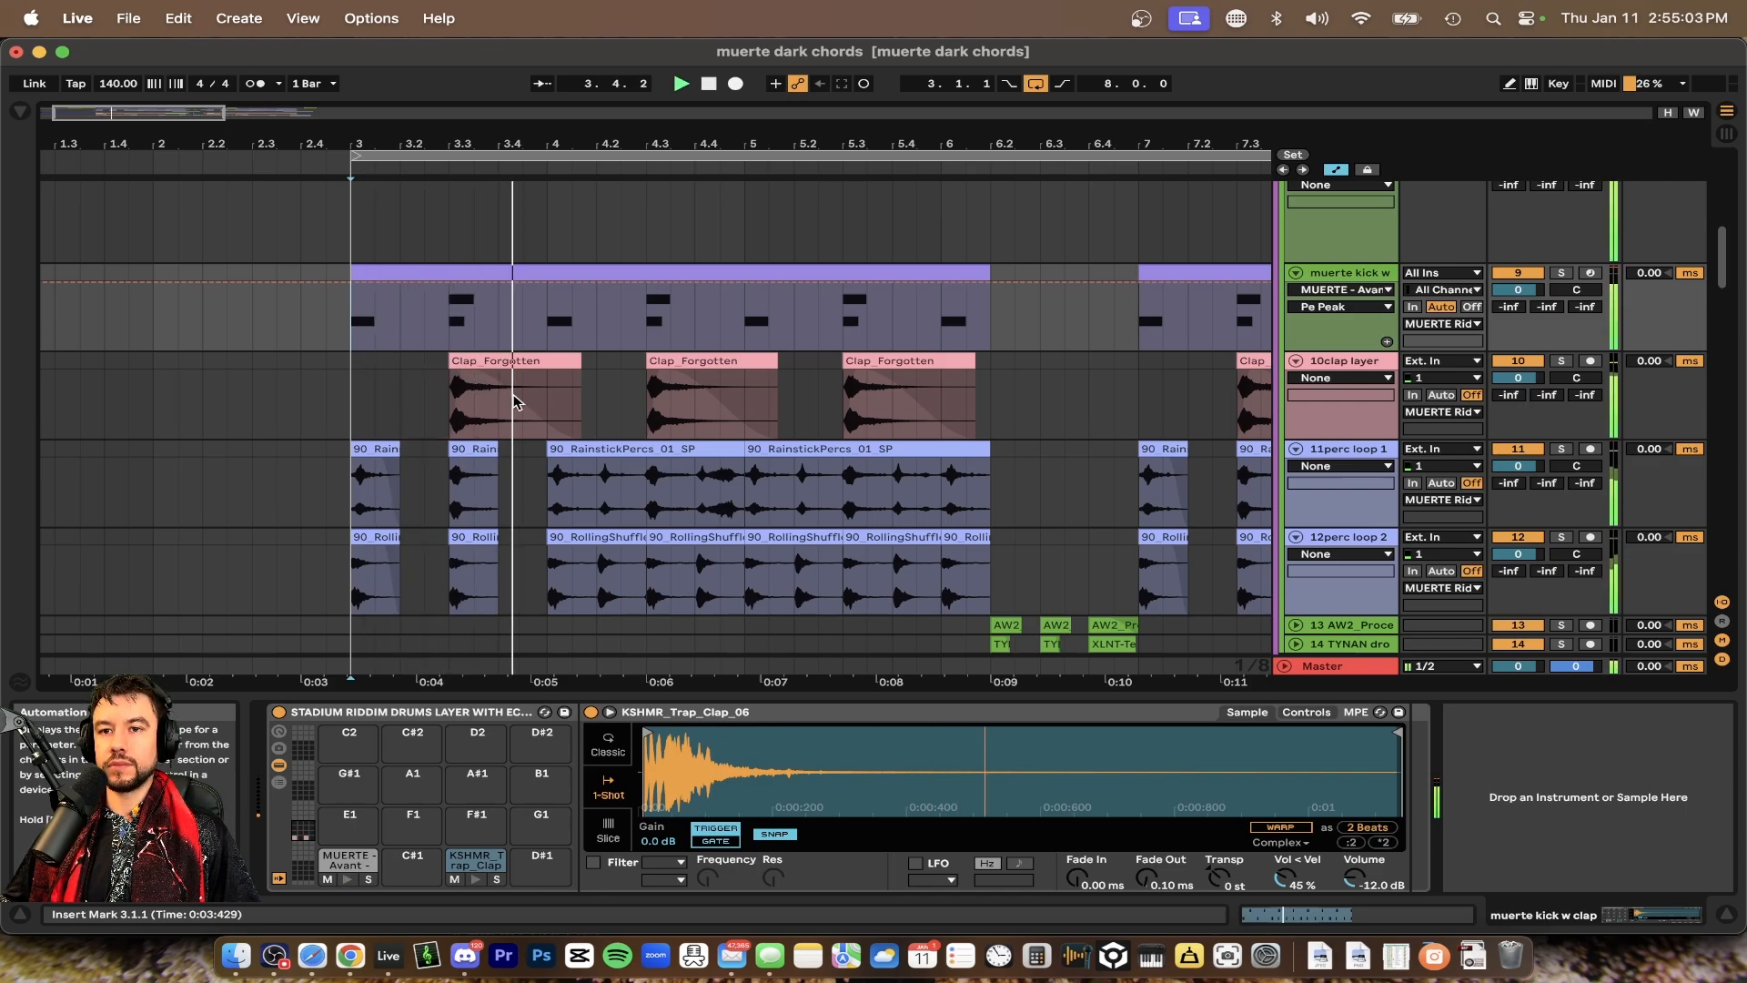
key(super+alt+l)
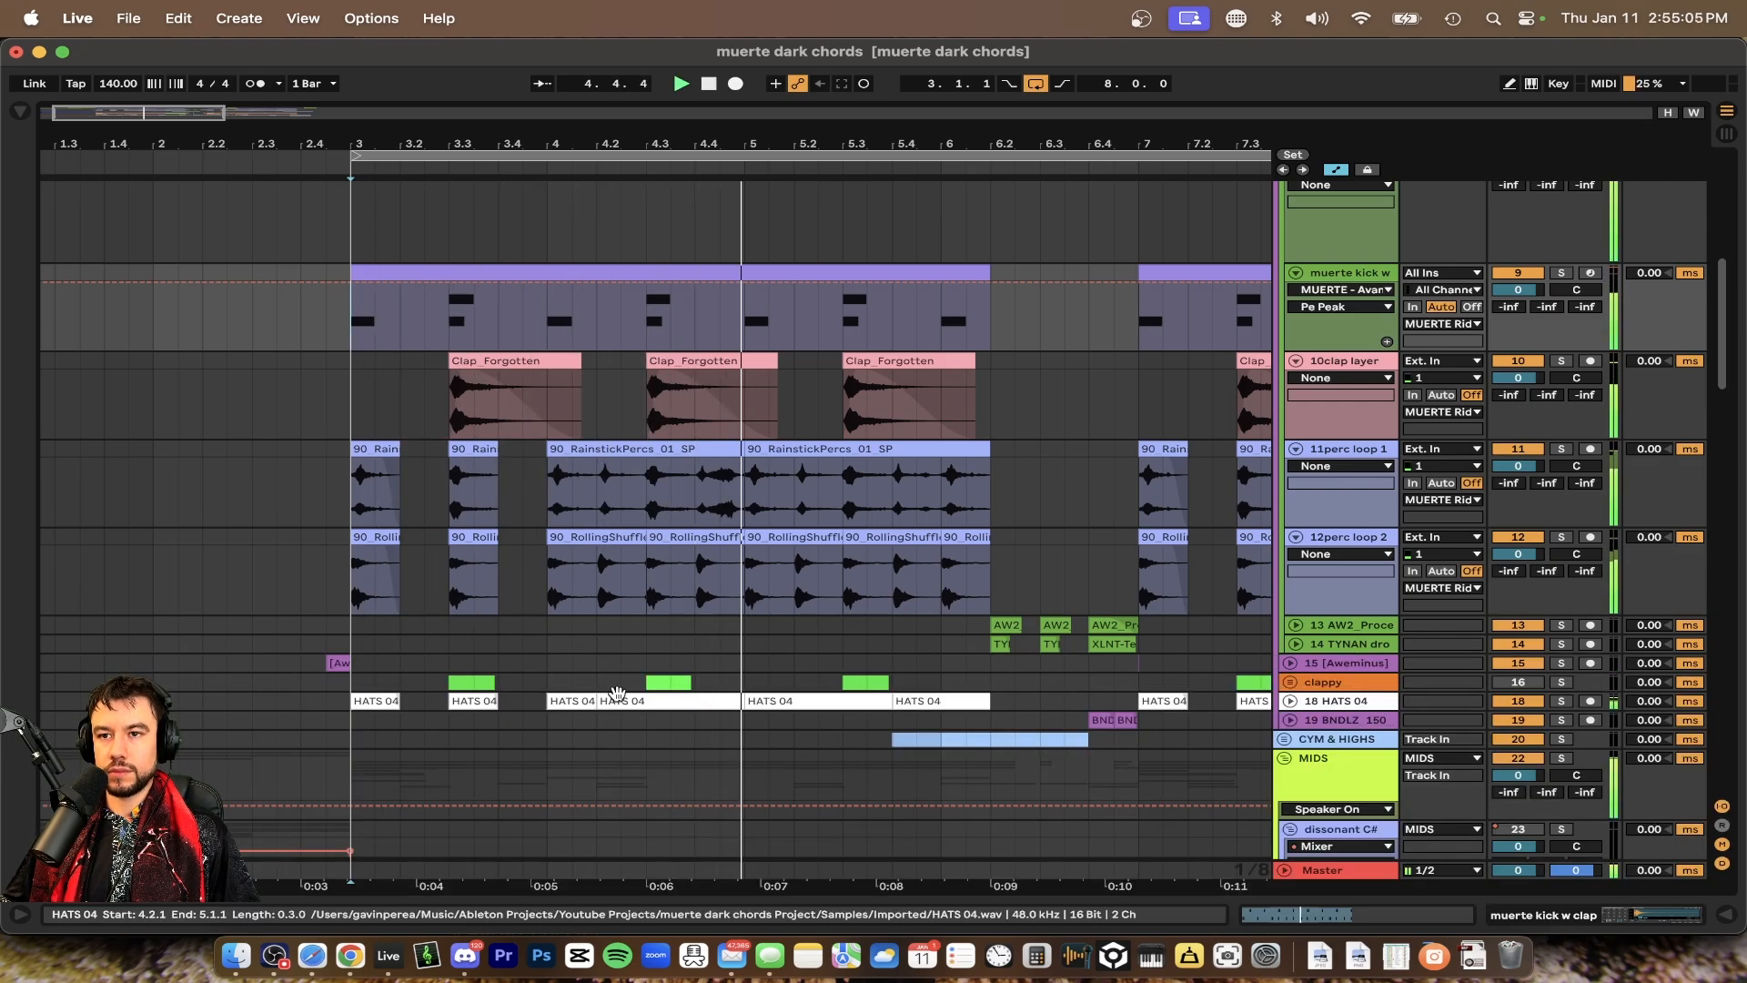
Scroll the arrangement down to the SAWS and STRINGS tracks while playing the project back
scroll(618, 694, down, 5)
scroll(617, 693, up, 1)
scroll(618, 694, right, 2)
scroll(616, 698, left, 3)
scroll(618, 700, down, 2)
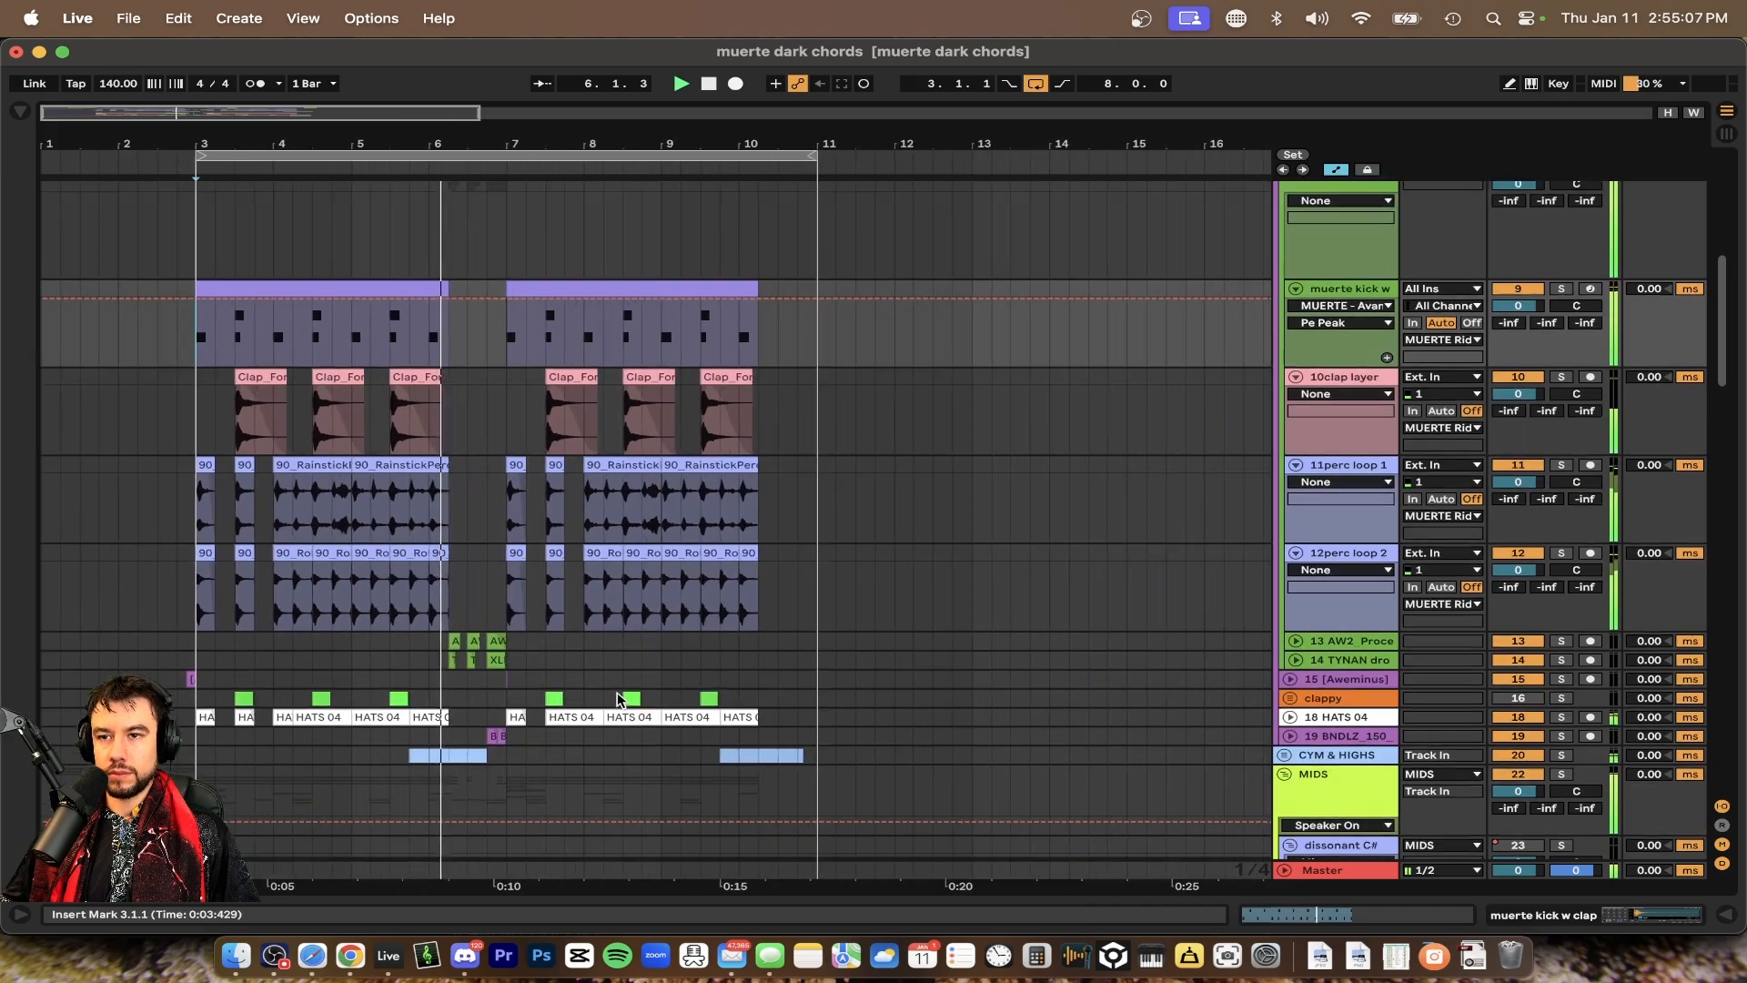
key(space)
scroll(698, 672, down, 20)
scroll(696, 673, up, 15)
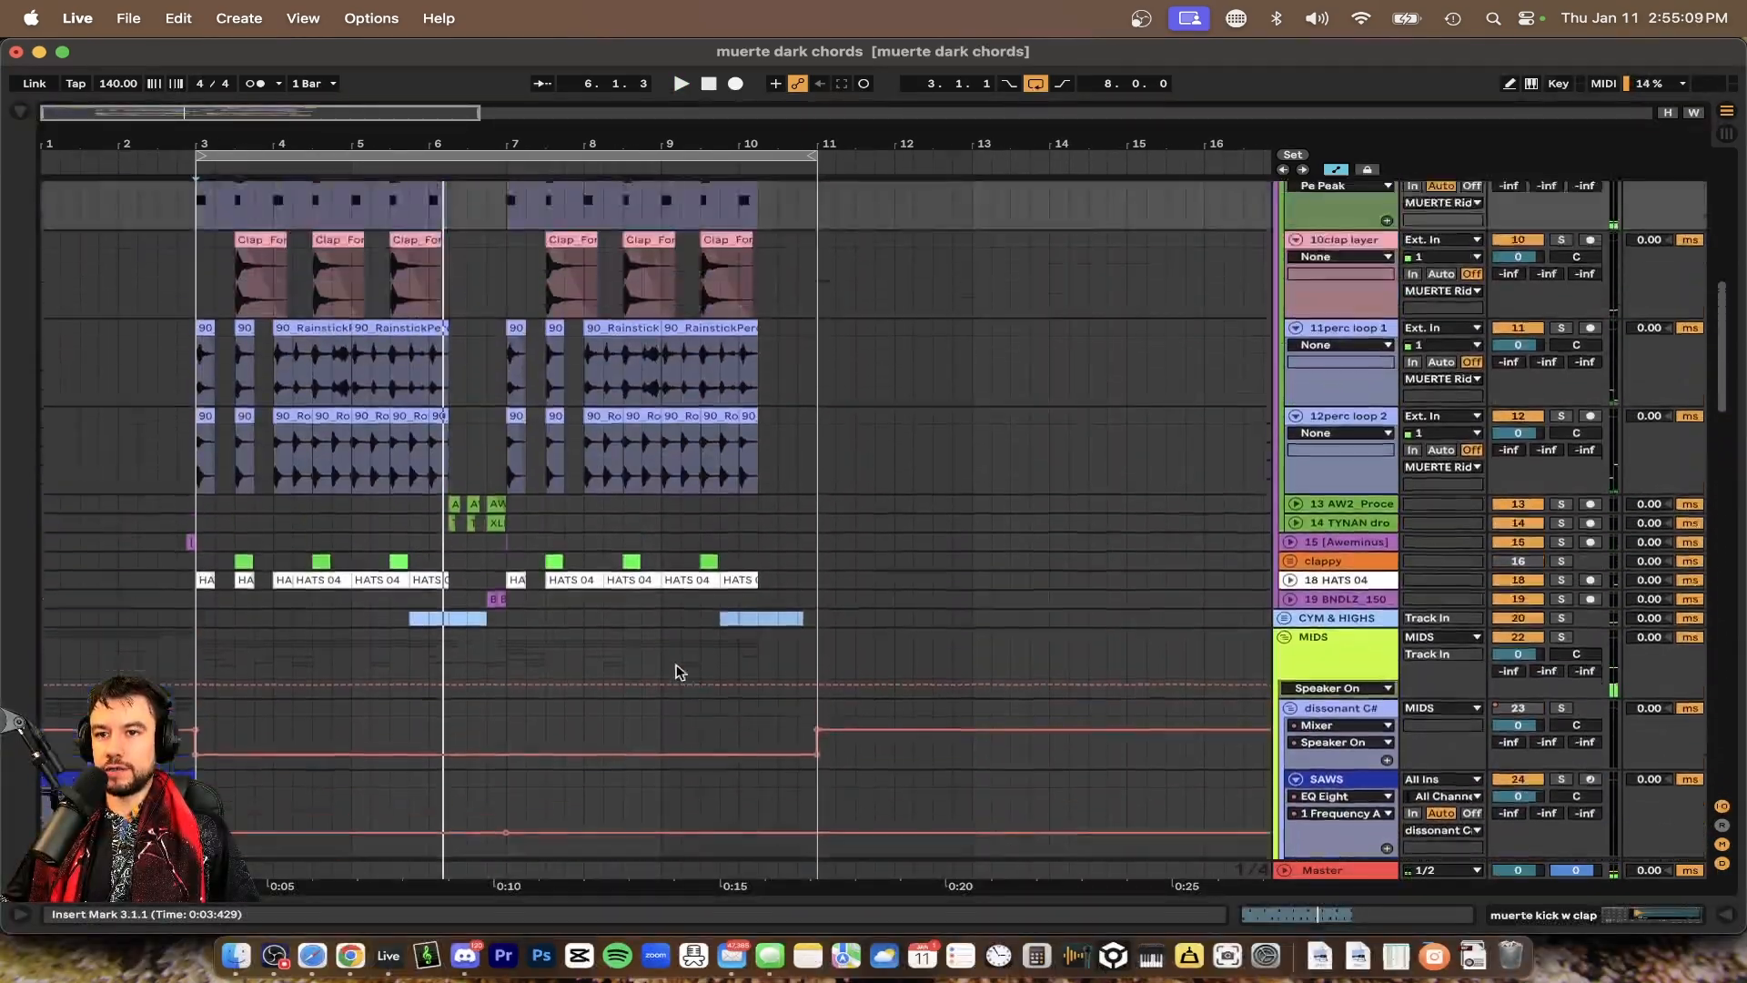
scroll(429, 604, up, 3)
scroll(211, 507, up, 3)
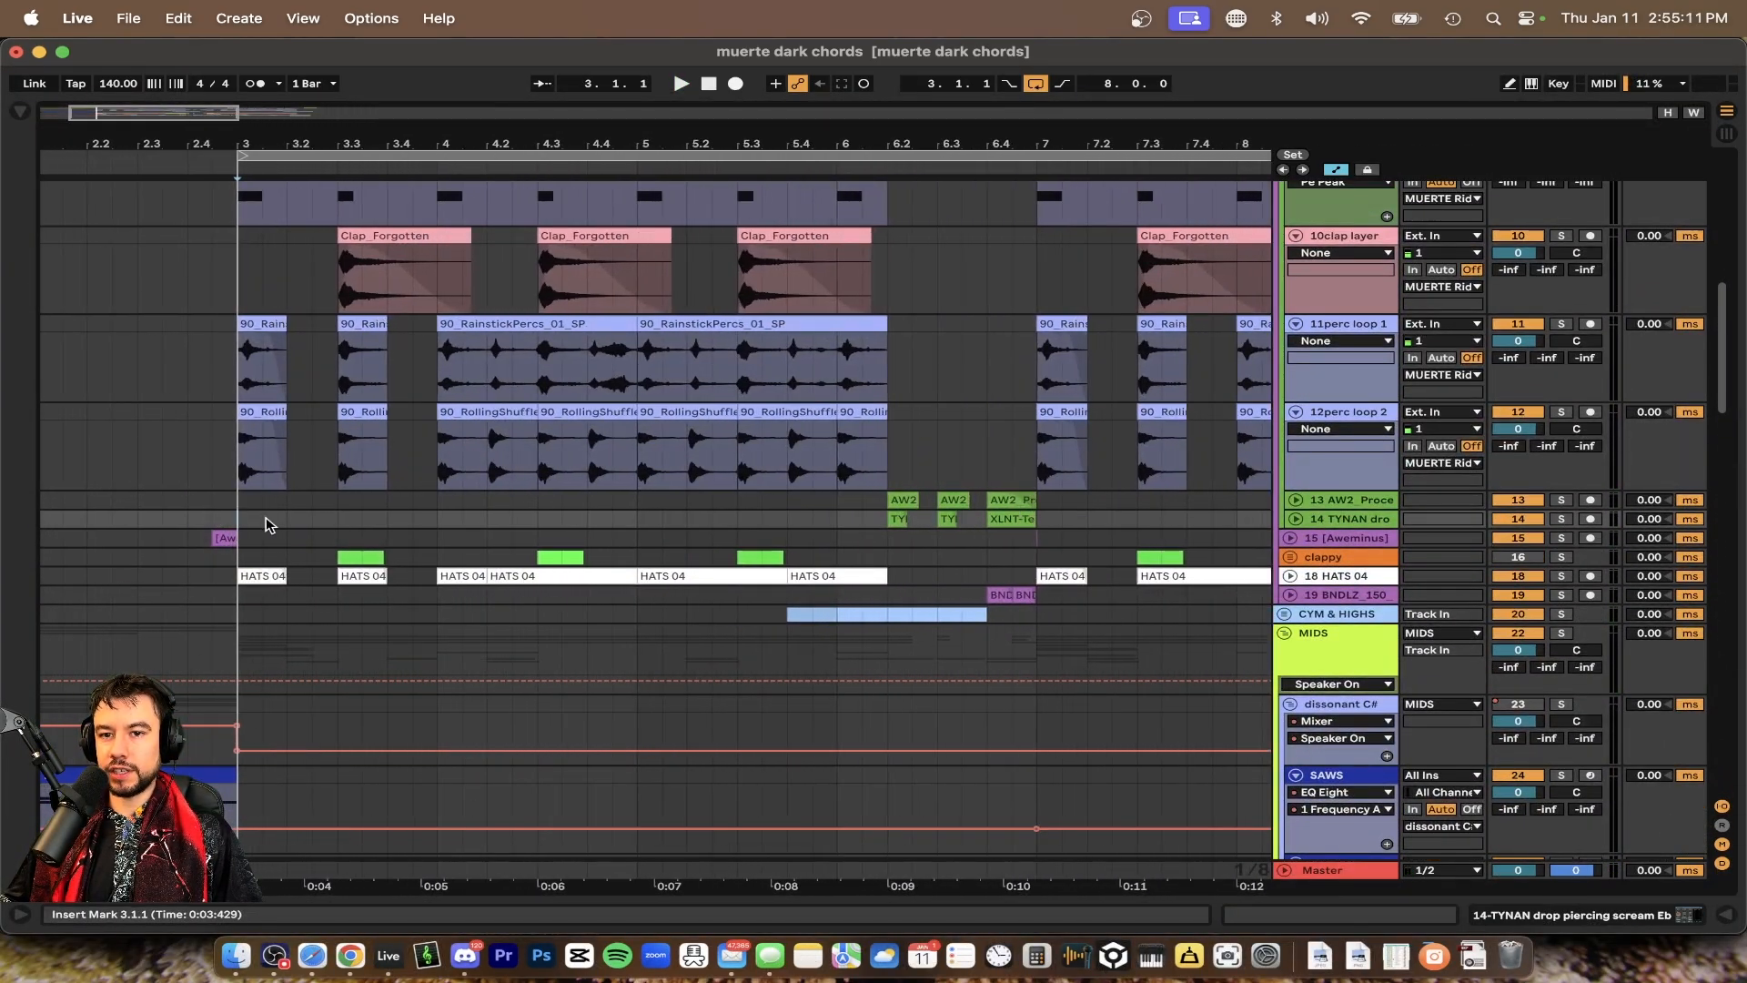
Scroll further through the BASS LEADS, synth and resampled tracks while toggling playback
scroll(189, 505, down, 5)
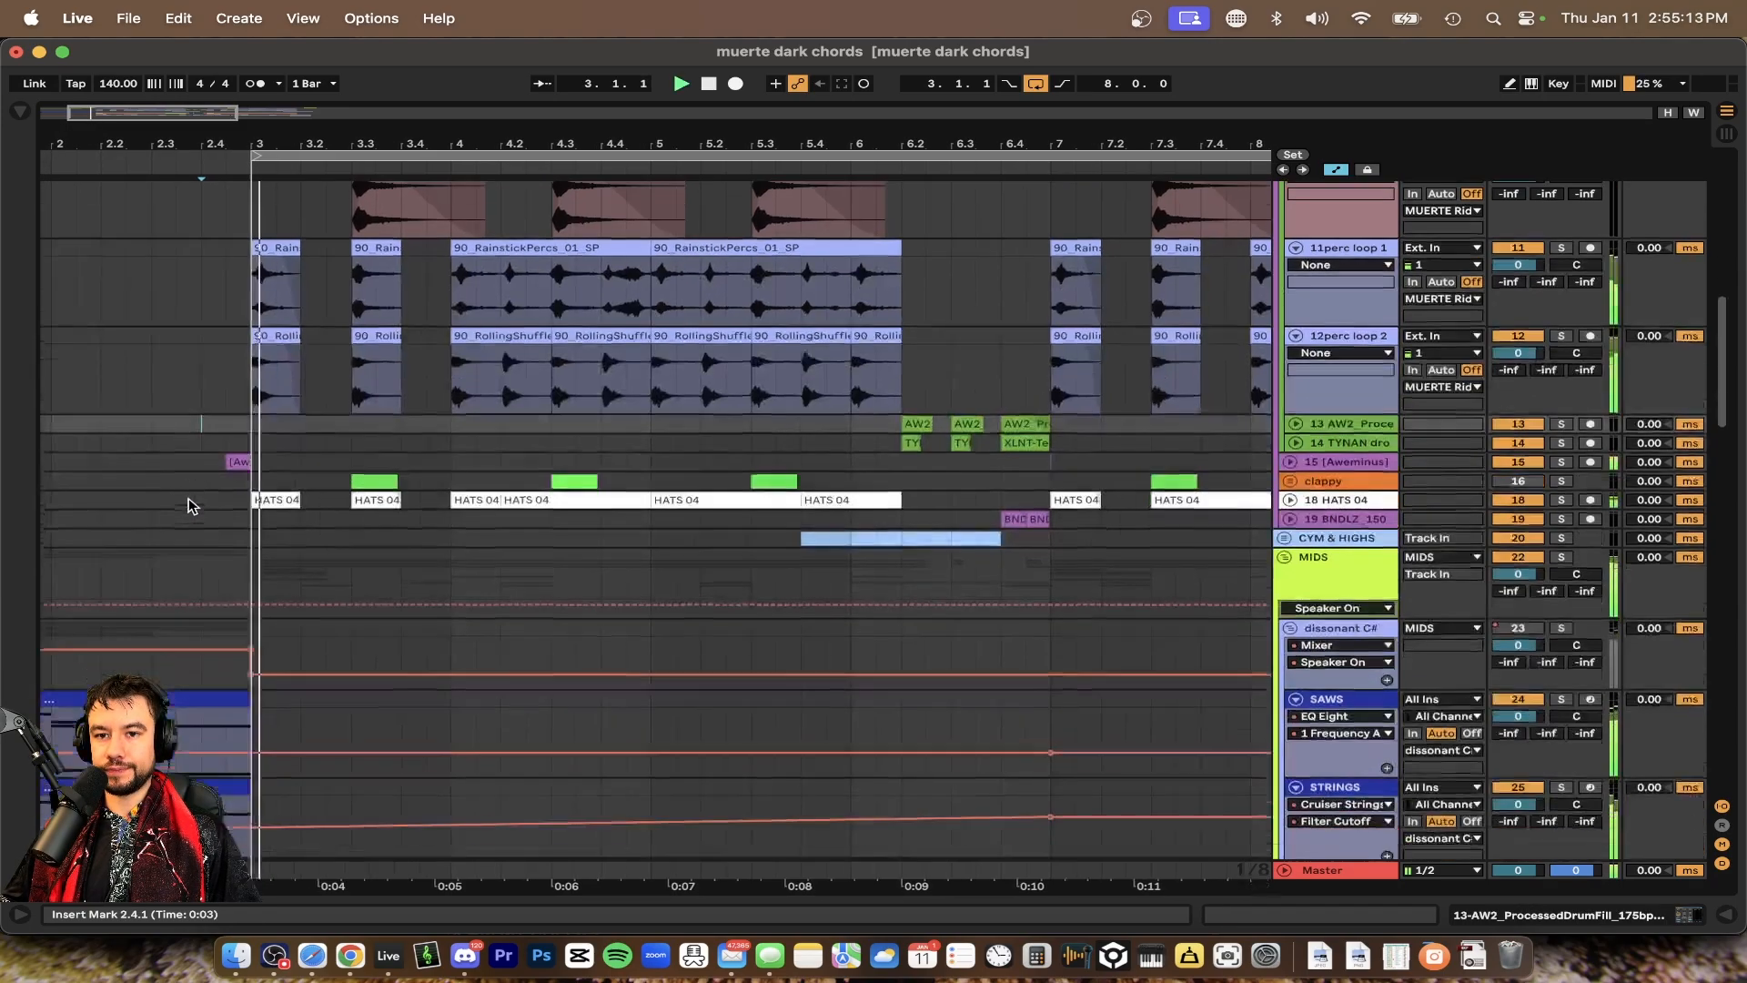
scroll(440, 561, down, 10)
scroll(442, 561, down, 6)
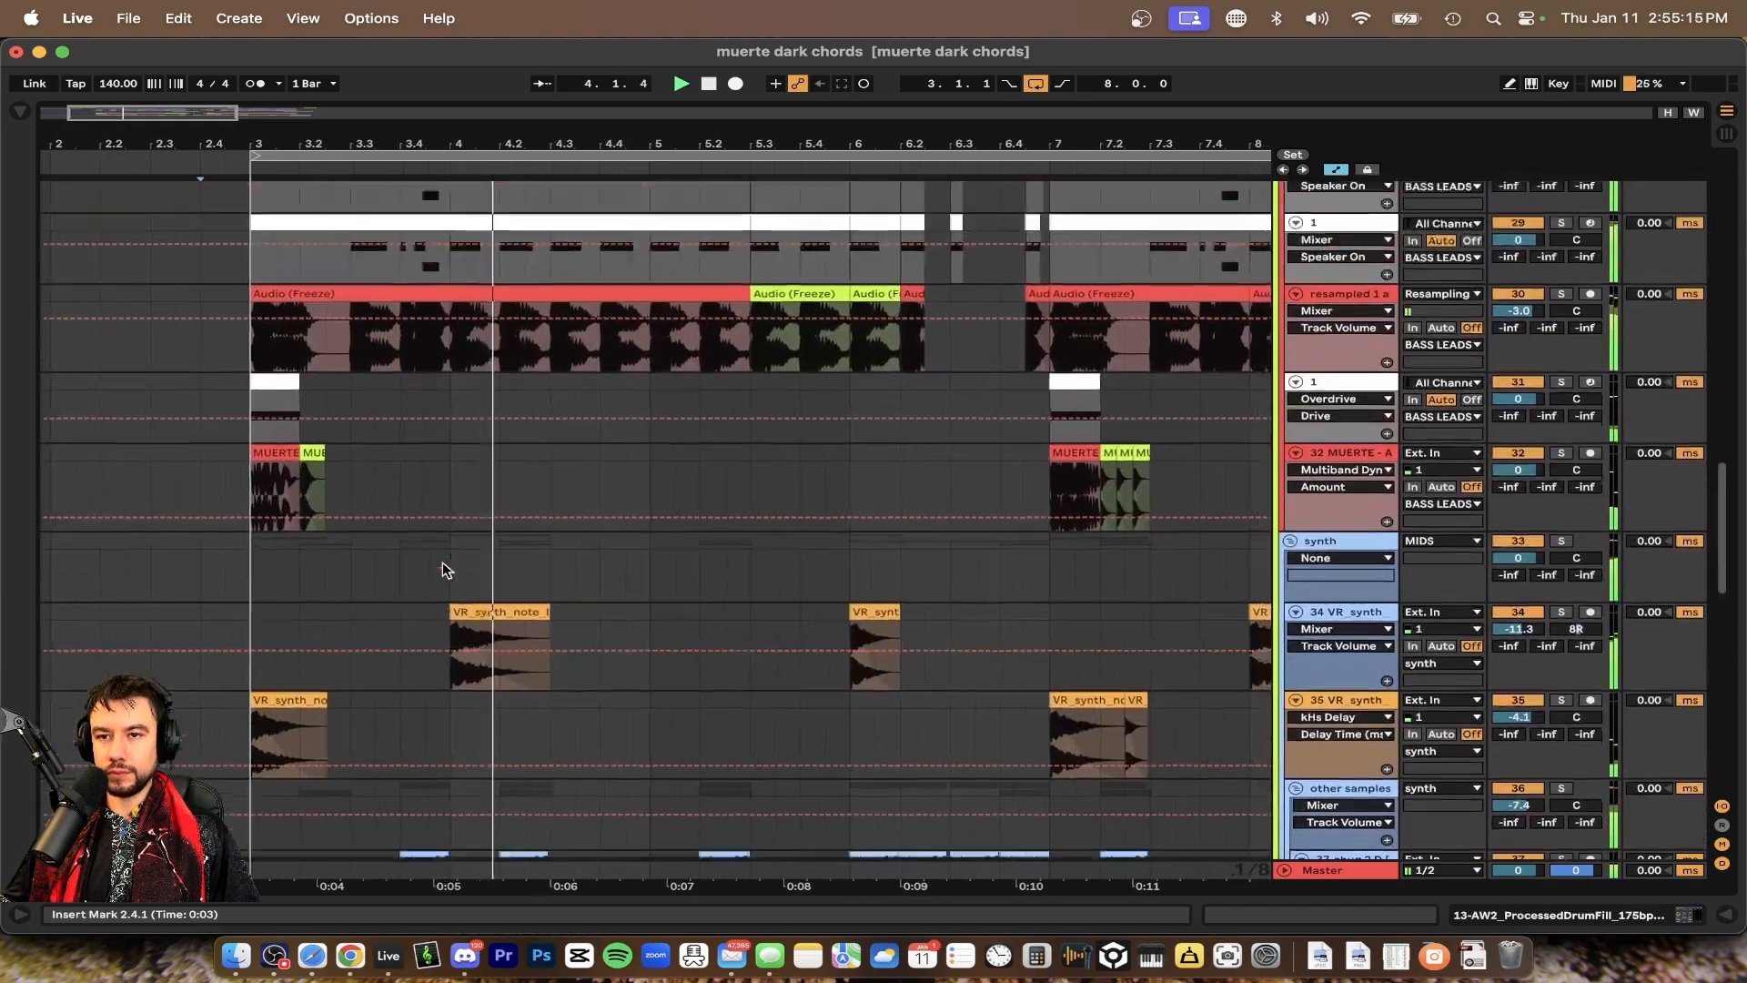
scroll(442, 561, up, 3)
scroll(445, 561, up, 2)
scroll(446, 562, up, 1)
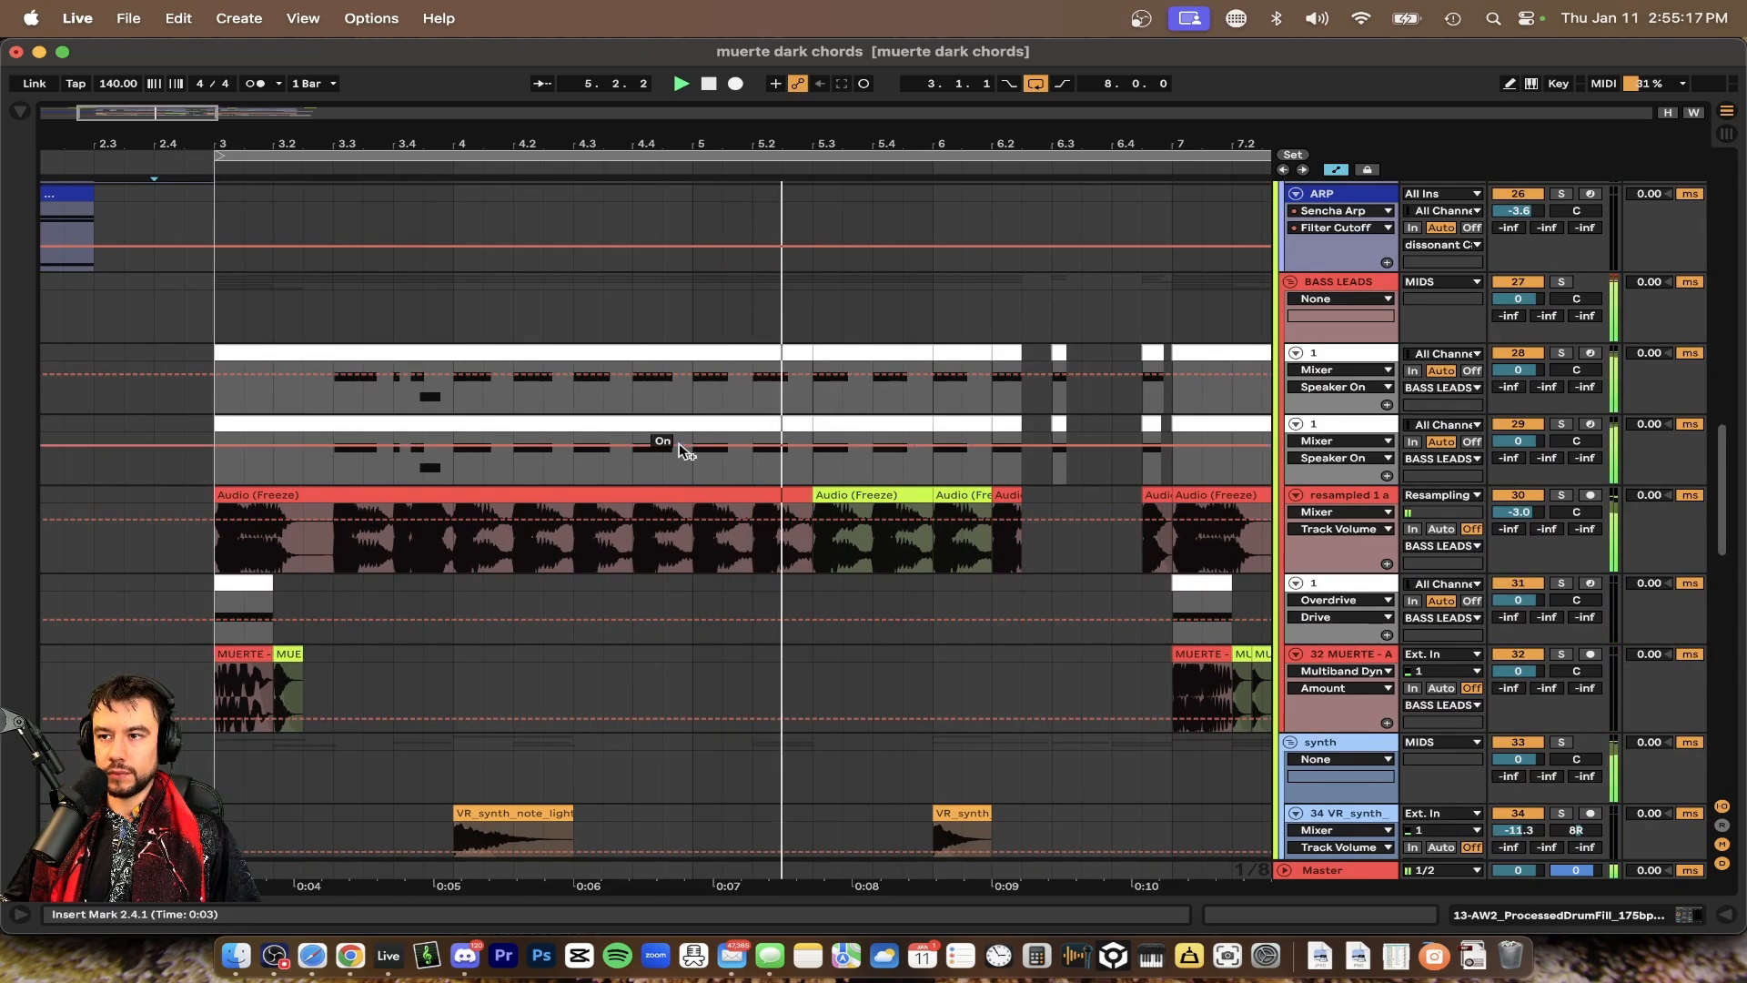
key(space)
scroll(681, 446, down, 3)
scroll(680, 446, up, 2)
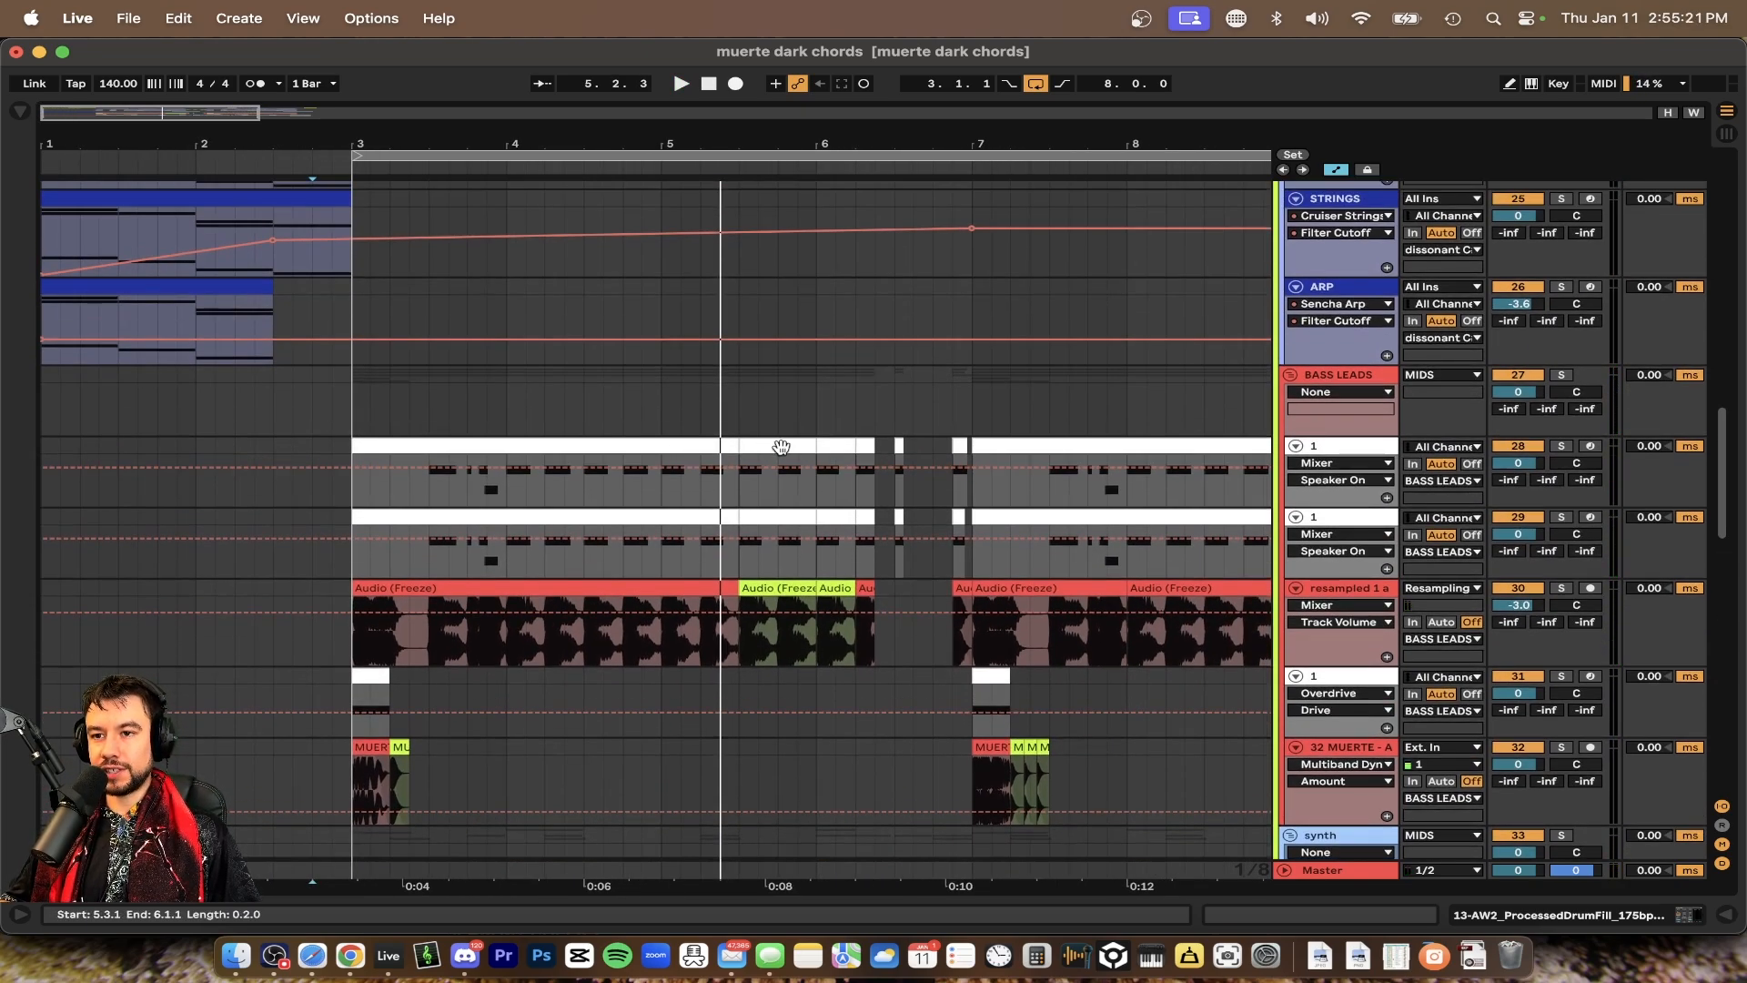
Open the Serum editor on the first BASS LEADS sub-track, which uses the Bee Buzz preset
double_click(1329, 449)
scroll(846, 452, right, 3)
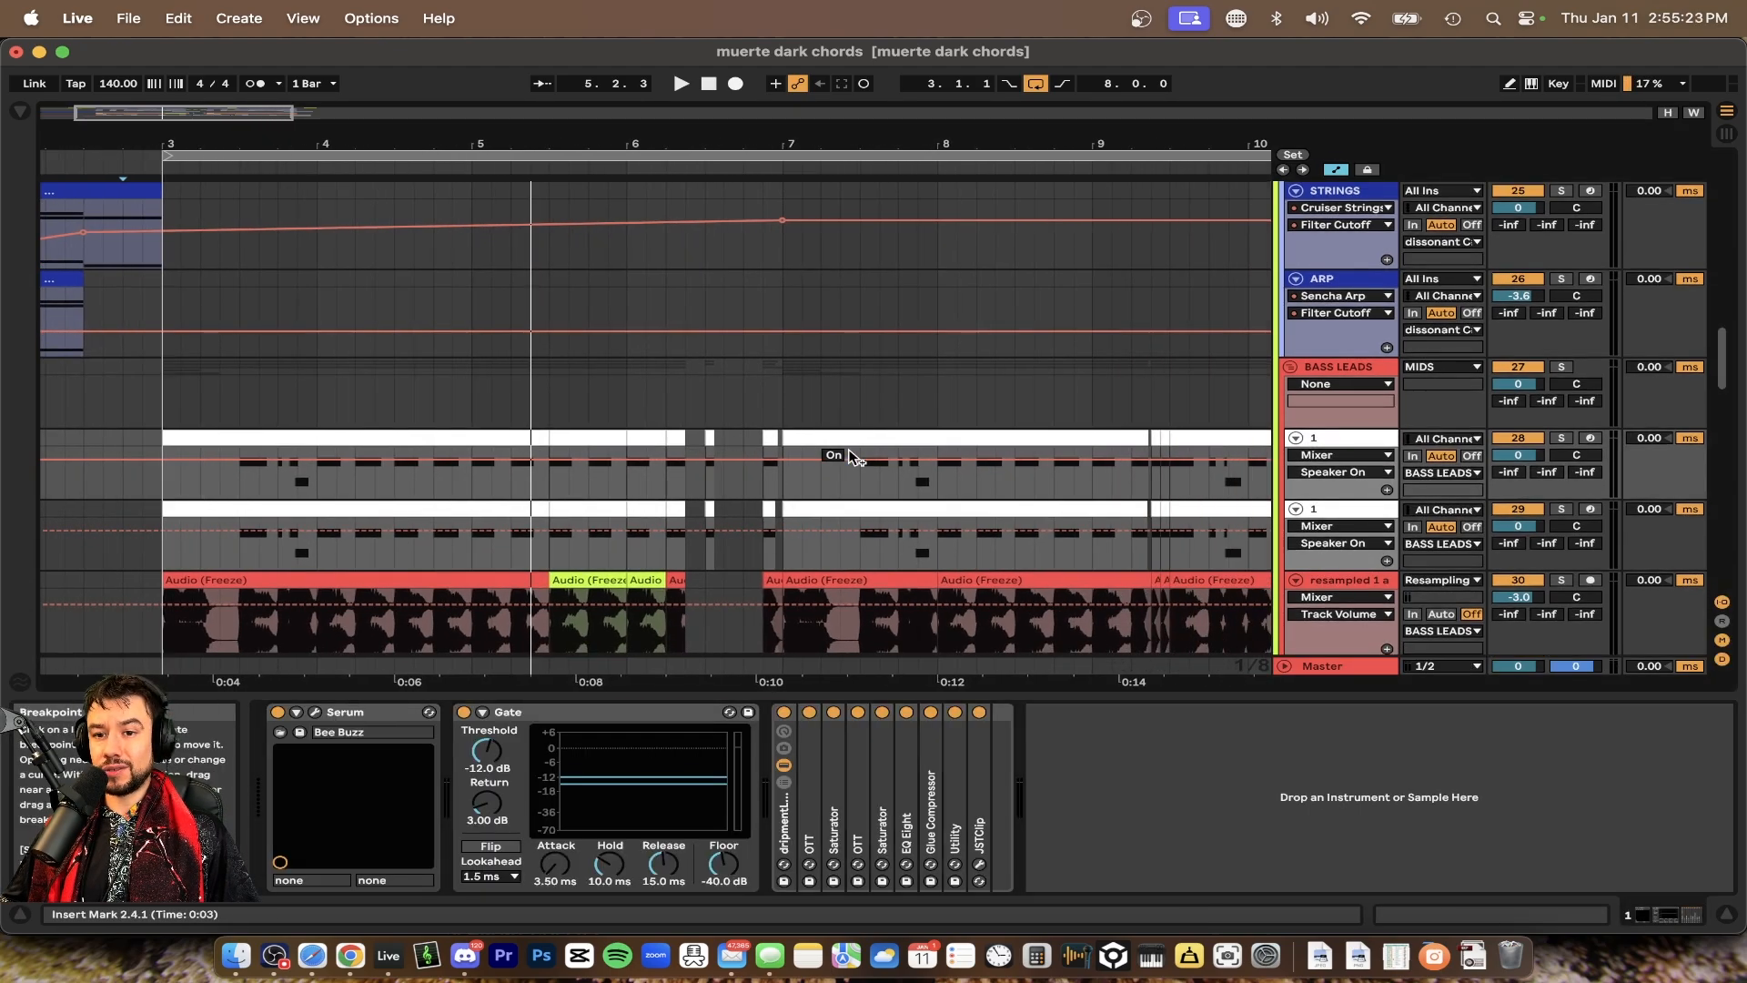
click(313, 713)
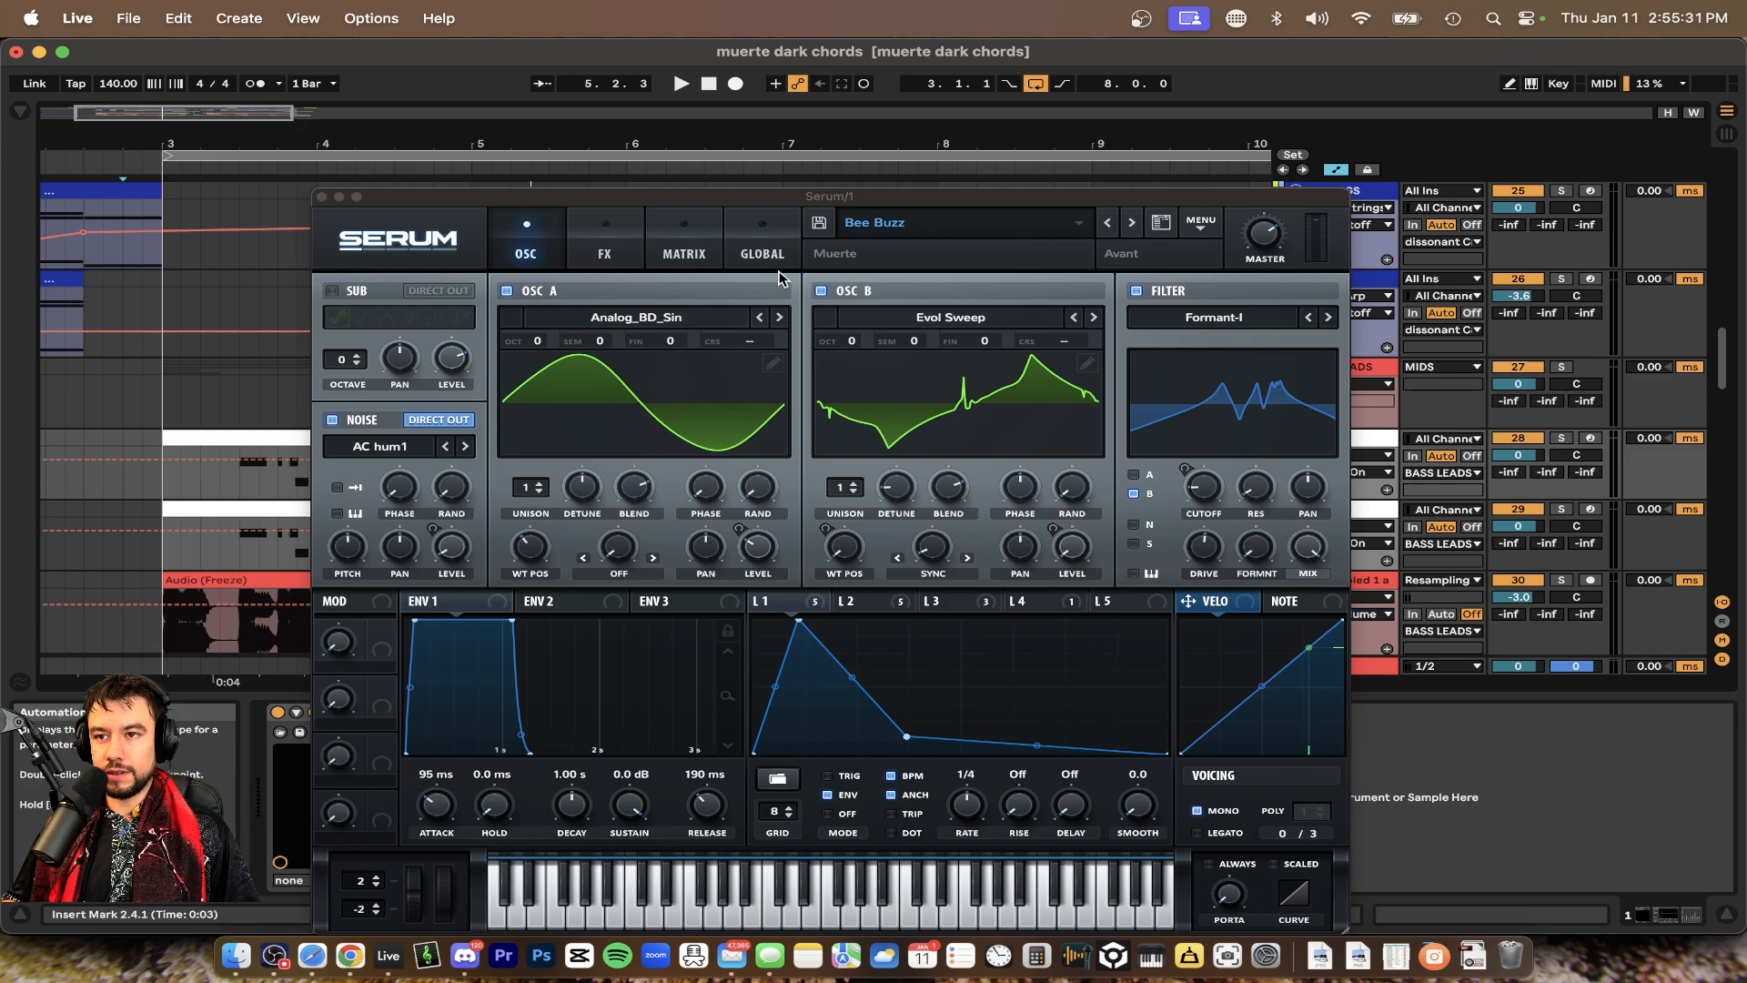
drag(687, 196, 658, 138)
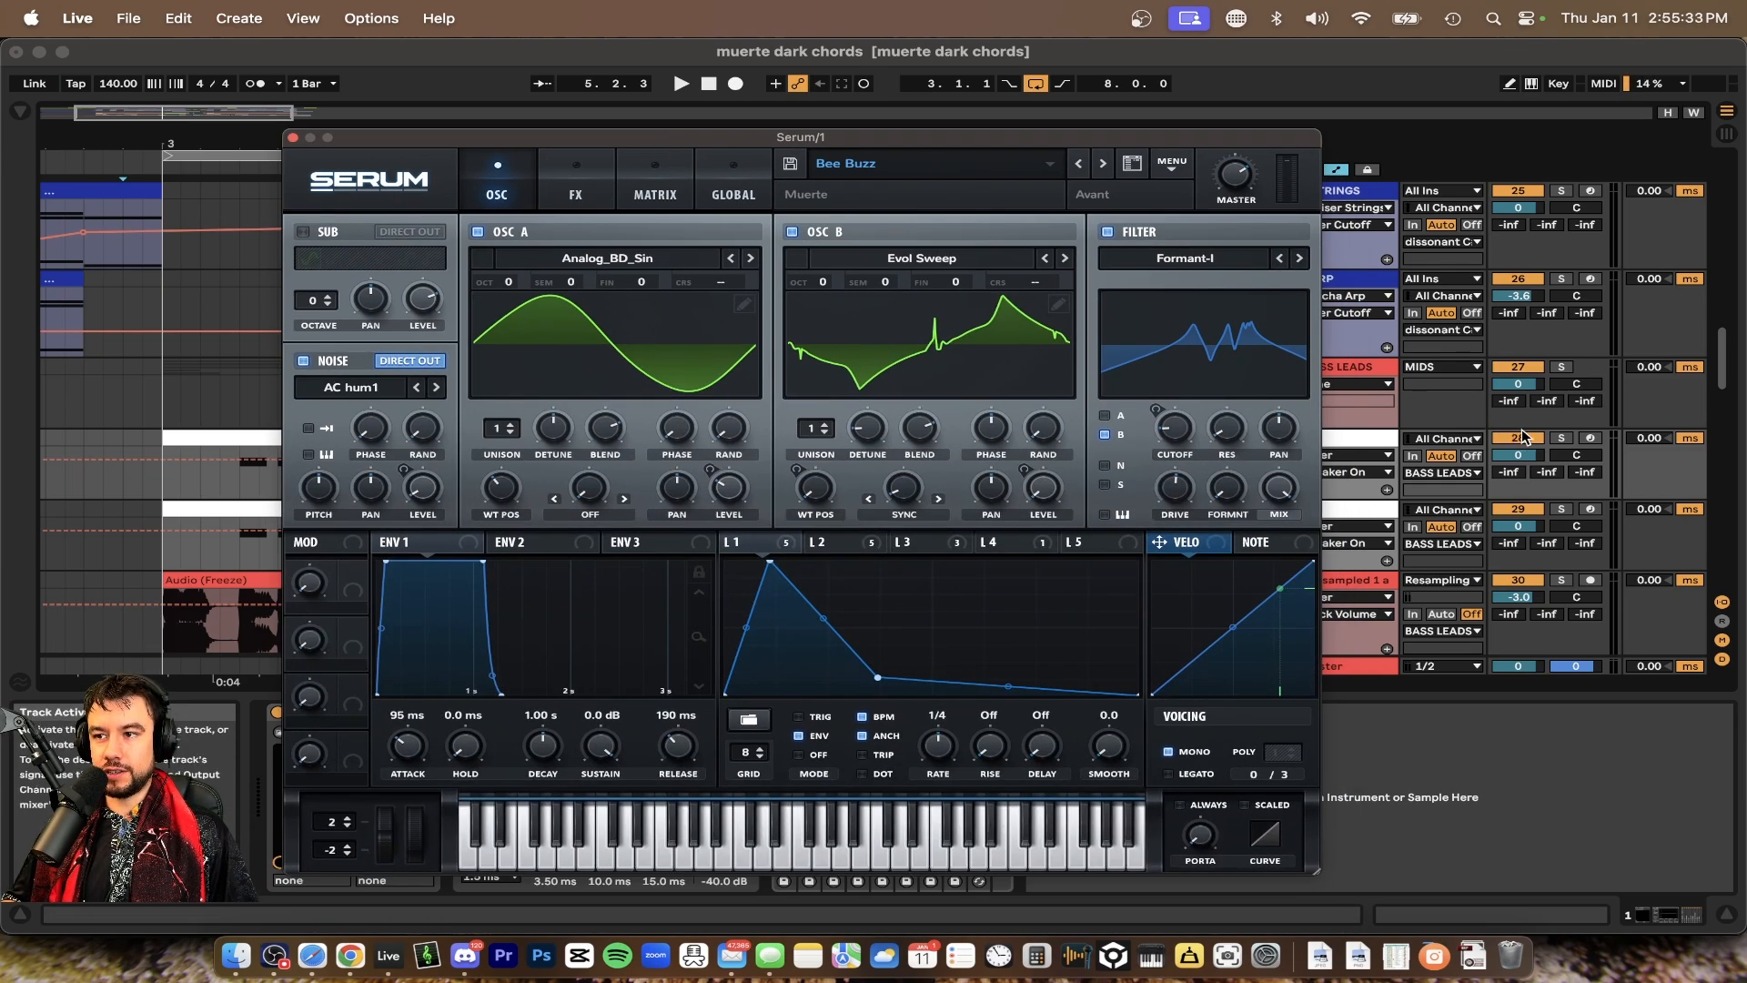
Solo the first BASS LEADS sub-track and audition it with the Serum window moved aside
click(1562, 438)
key(space)
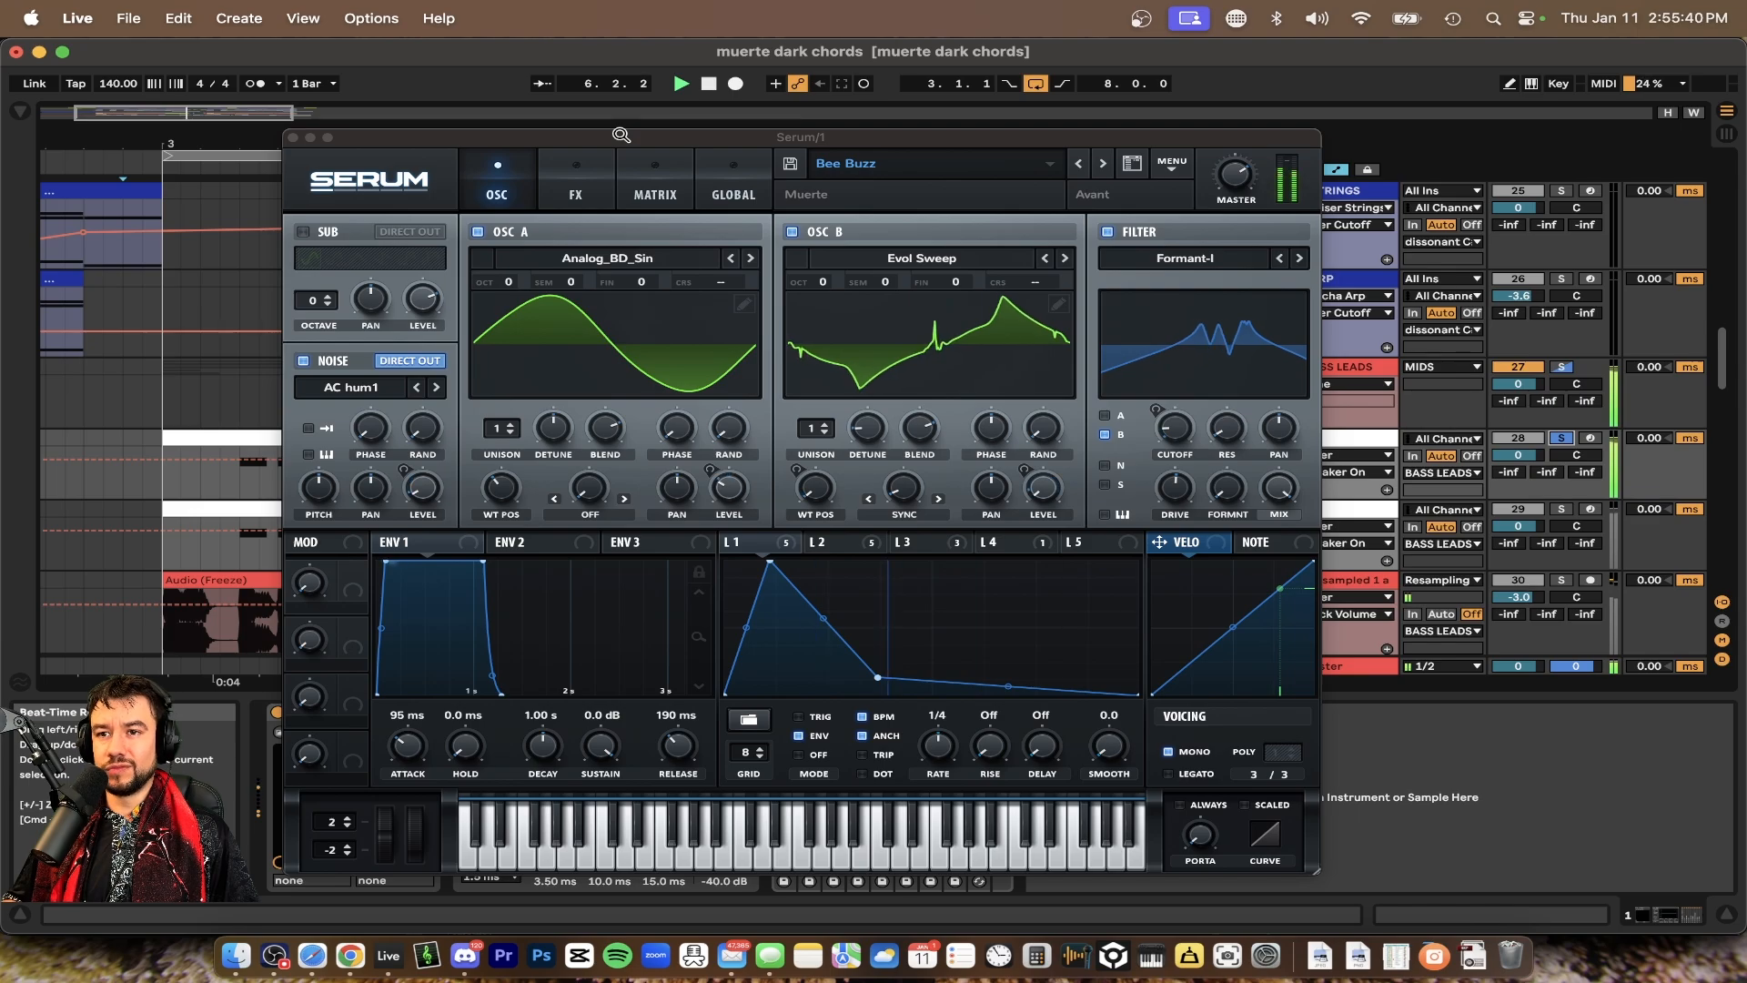
drag(622, 135, 1100, 235)
key(space)
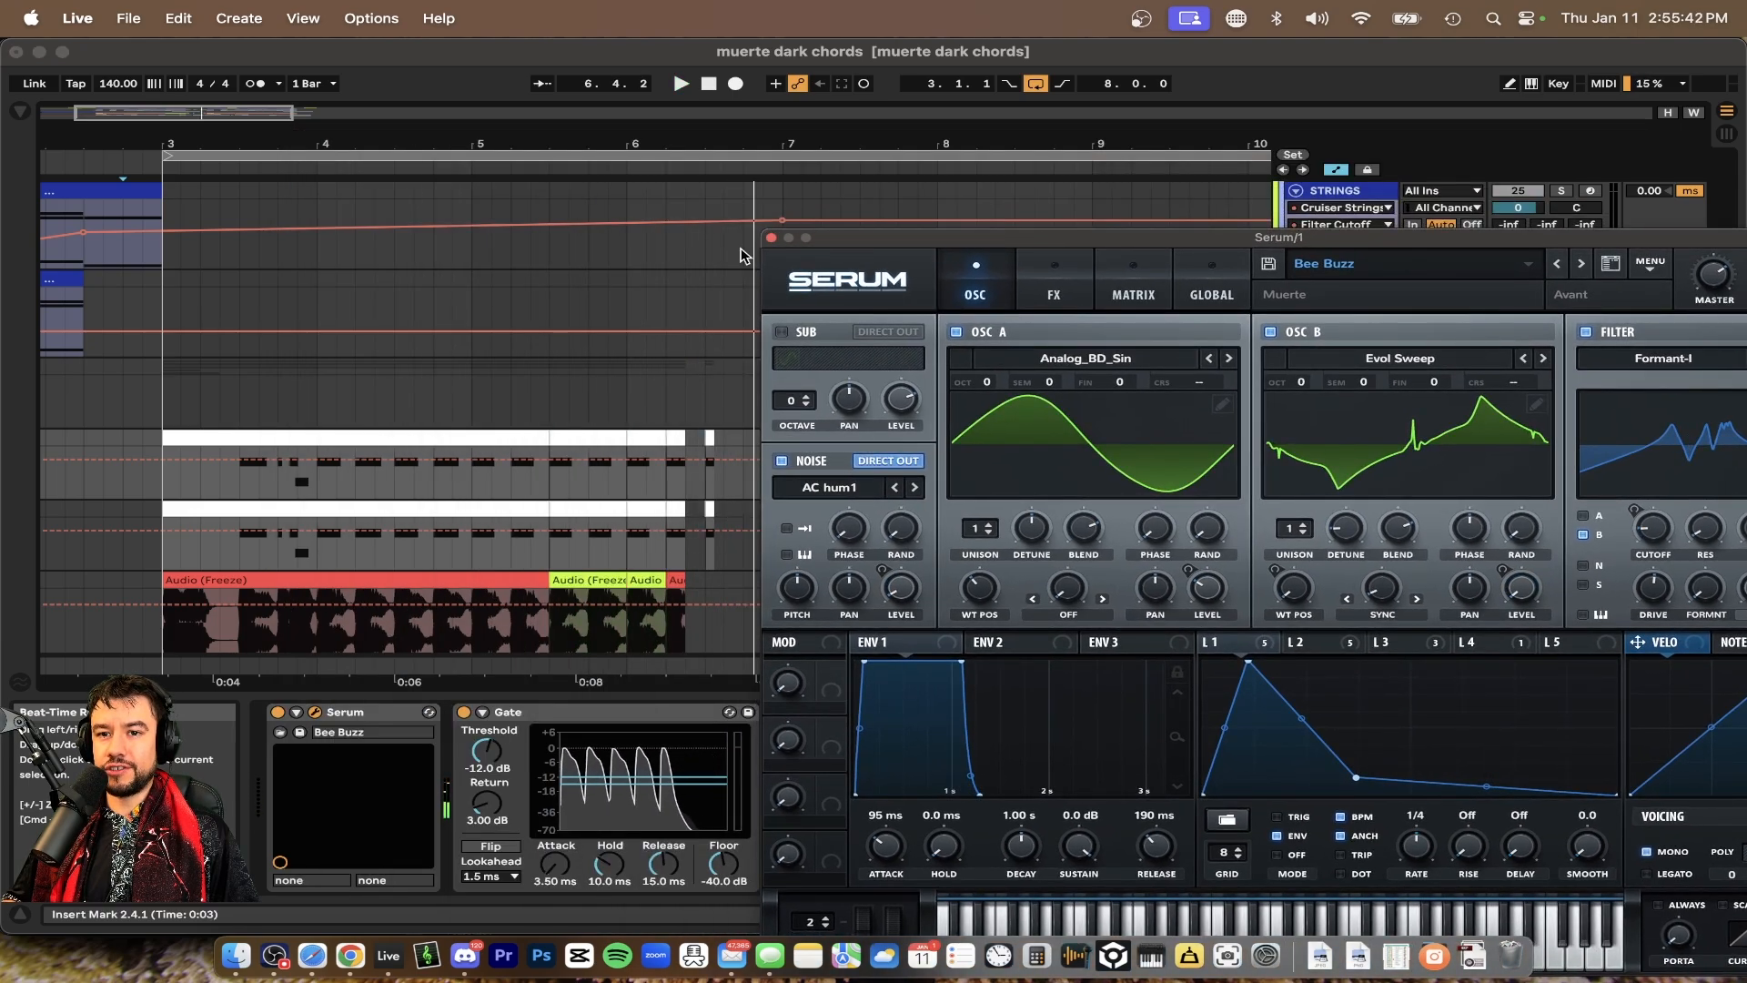
Open the sub-track's MIDI clip in the note editor, close Serum, and play the C#0 and B-1 notes
double_click(309, 437)
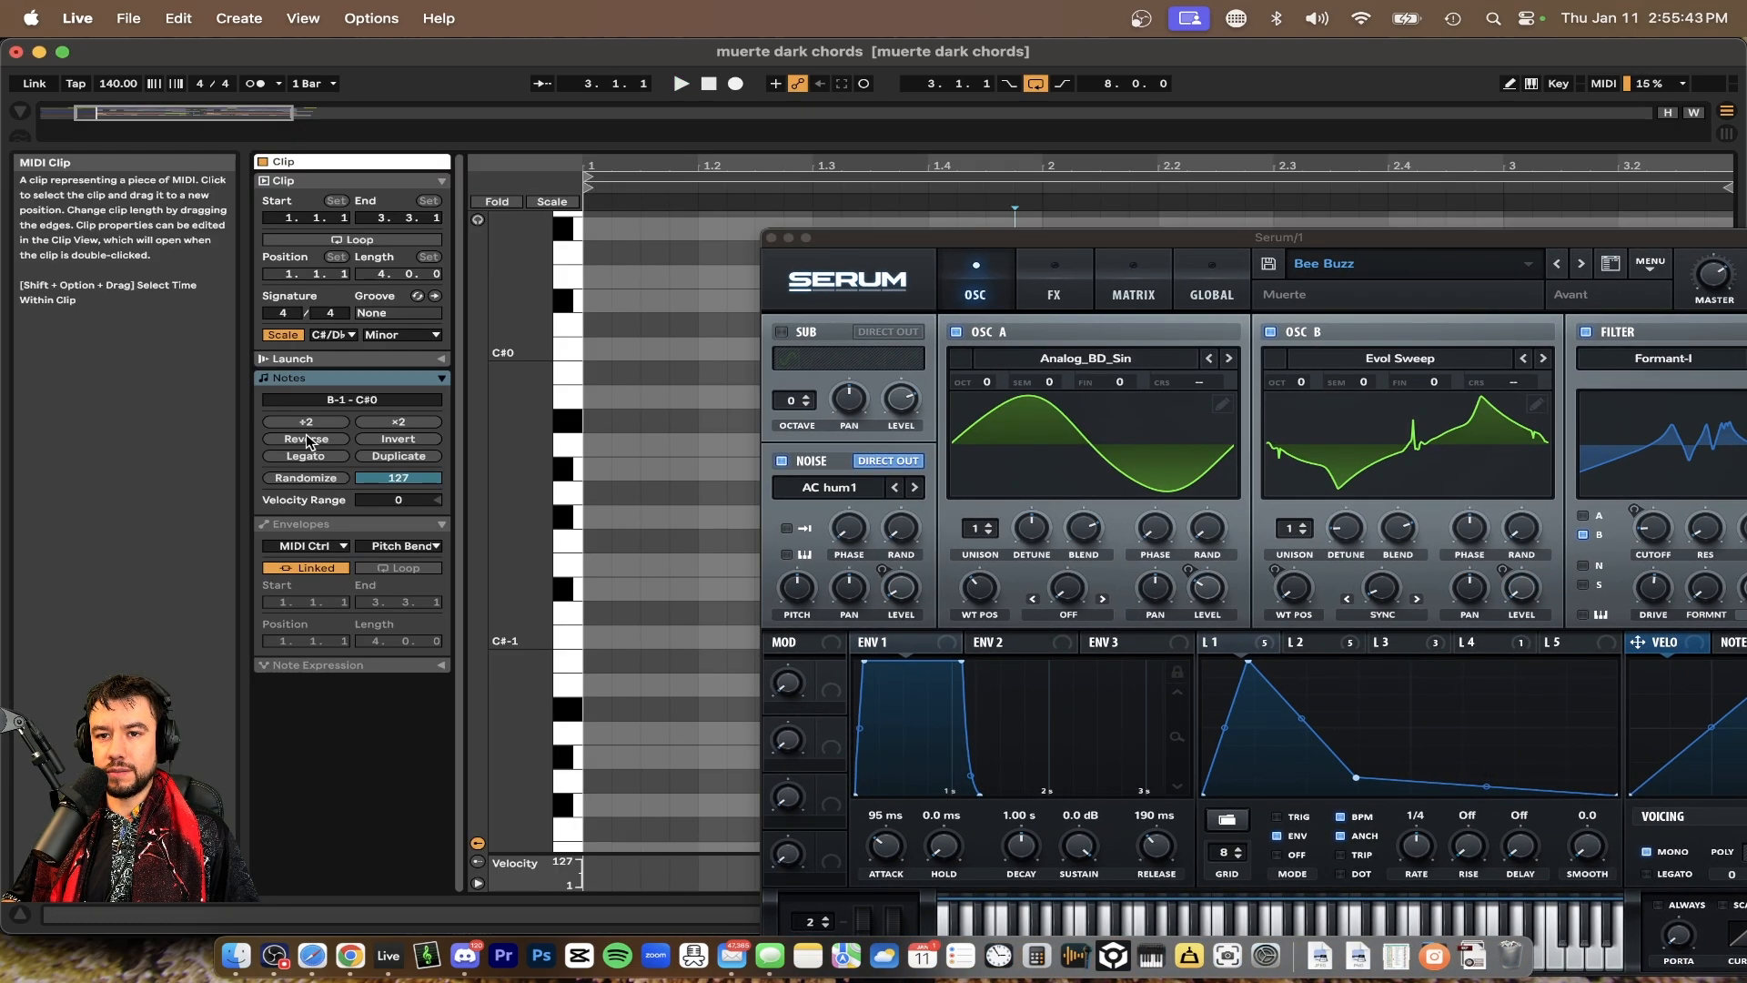
click(773, 238)
drag(794, 346, 1676, 367)
scroll(1096, 467, up, 2)
click(923, 444)
scroll(923, 444, left, 1)
scroll(923, 444, up, 1)
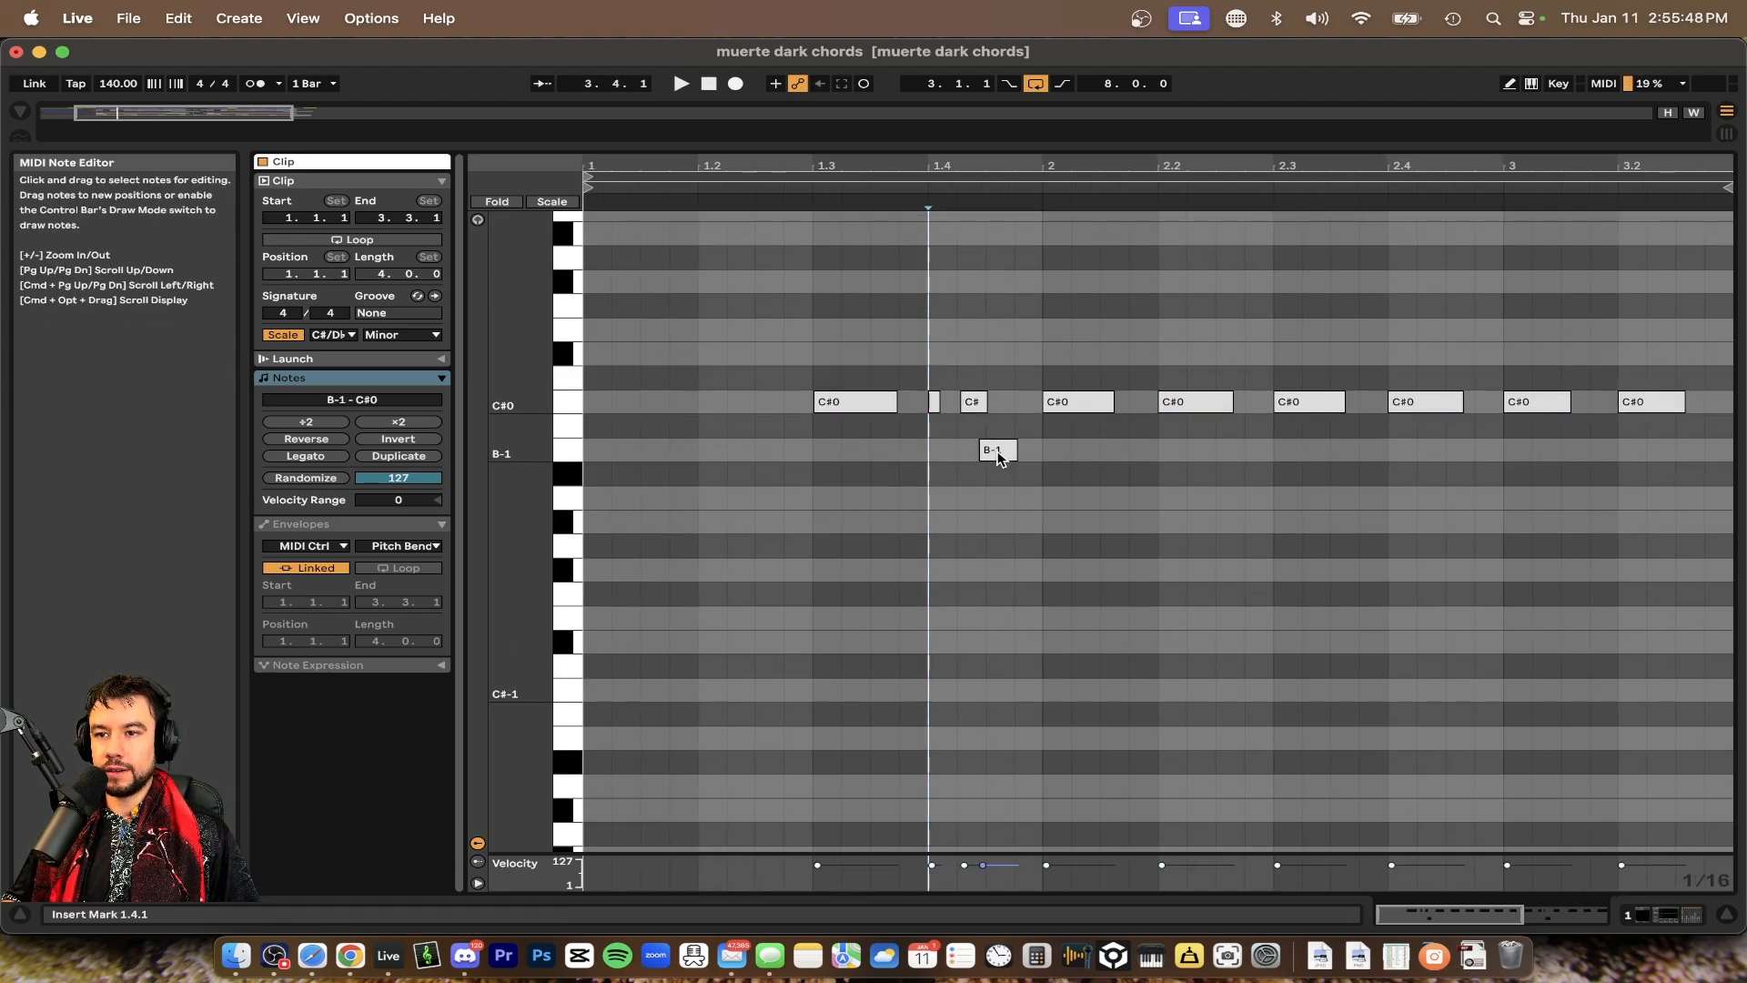
key(space)
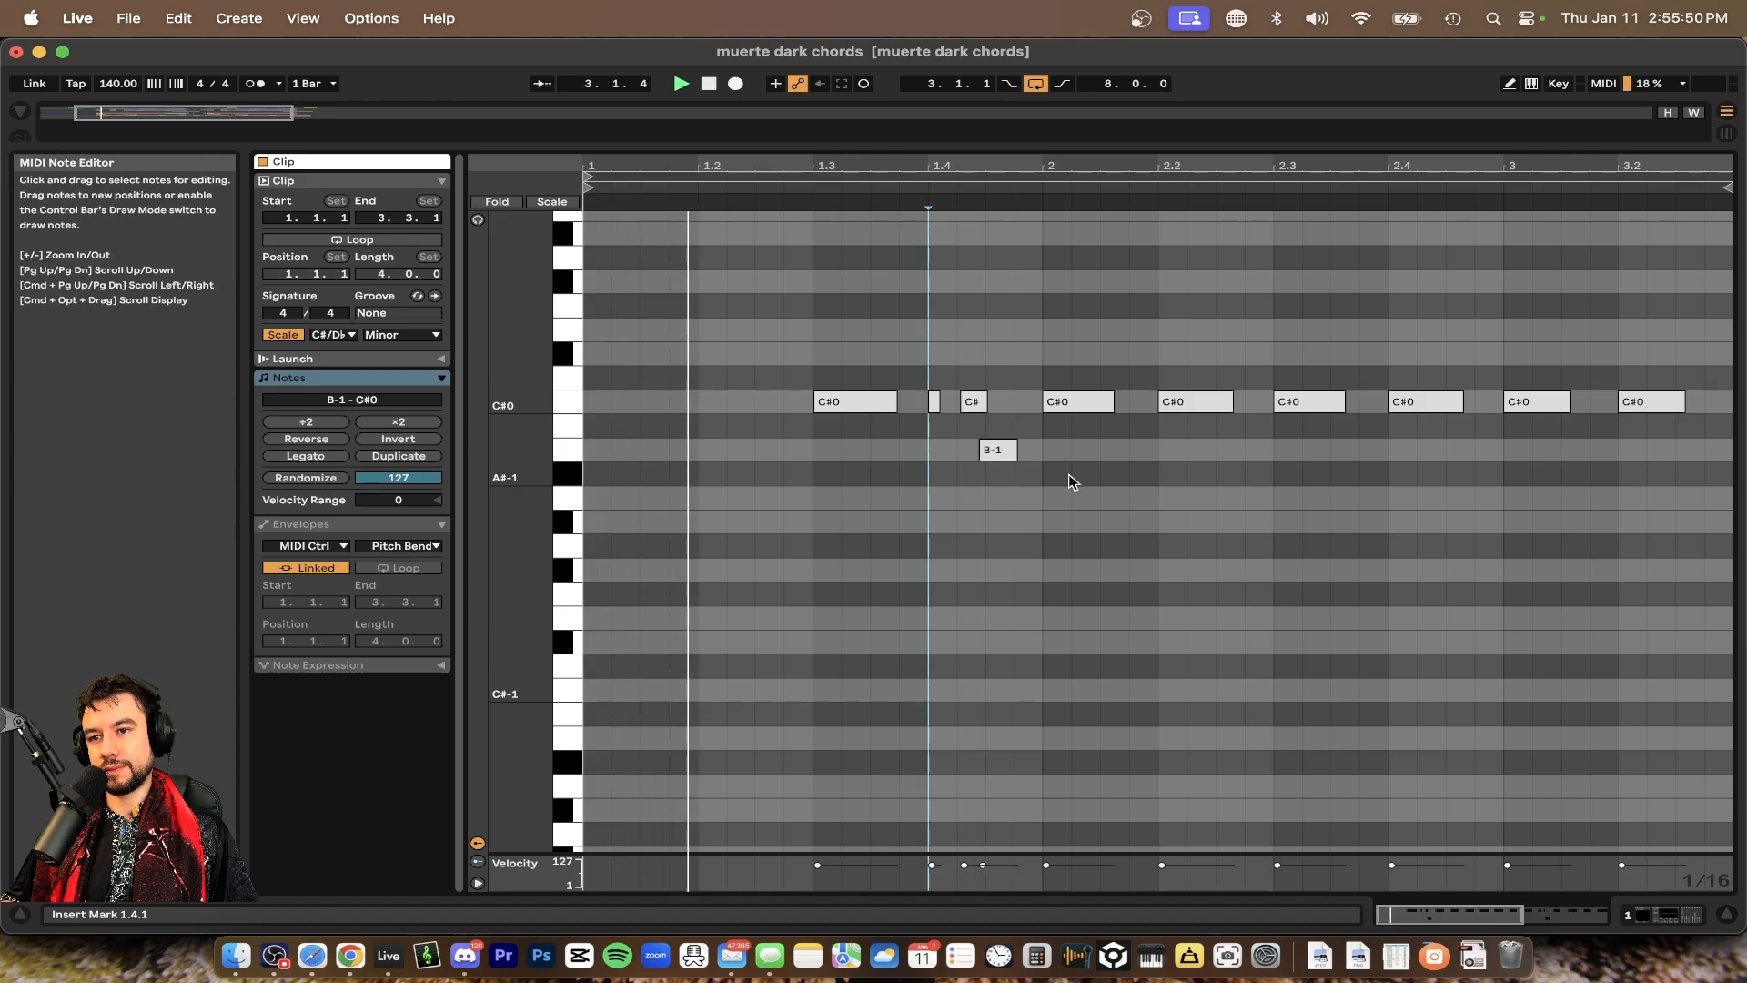
Select the B-1 and C#0 notes around beat 1.4 and play the clip back
scroll(1069, 481, up, 2)
scroll(1069, 481, right, 3)
scroll(984, 516, down, 2)
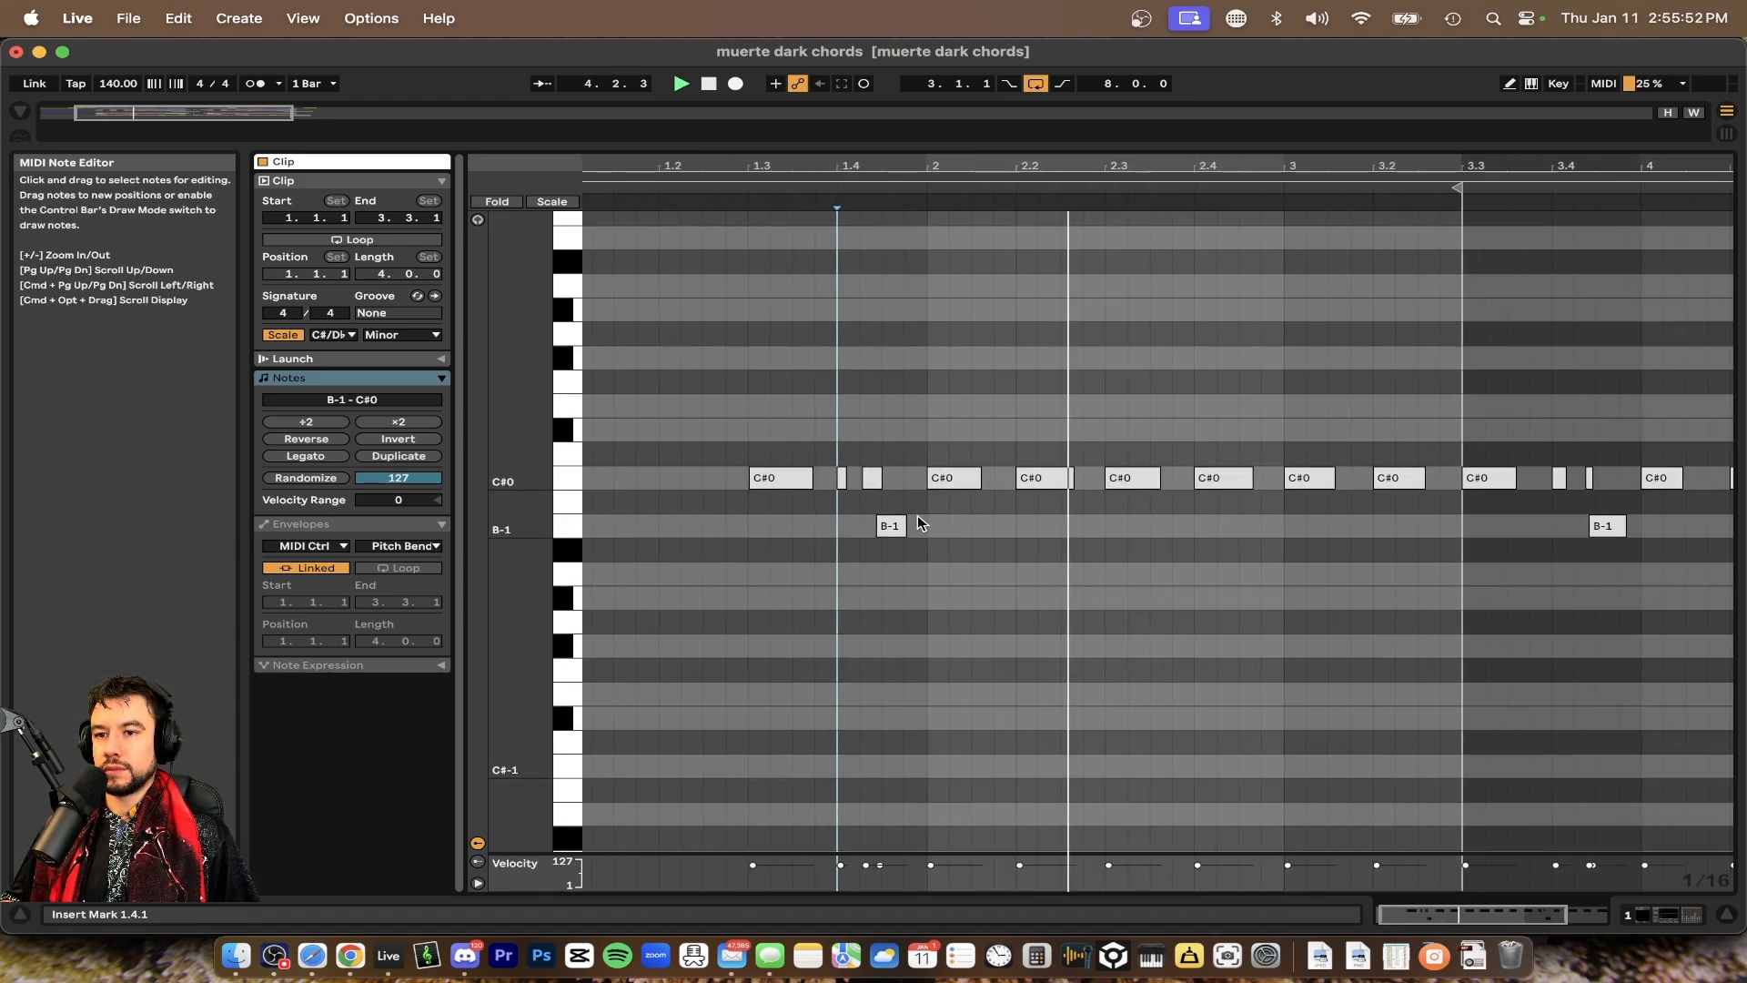
key(space)
drag(928, 537, 838, 470)
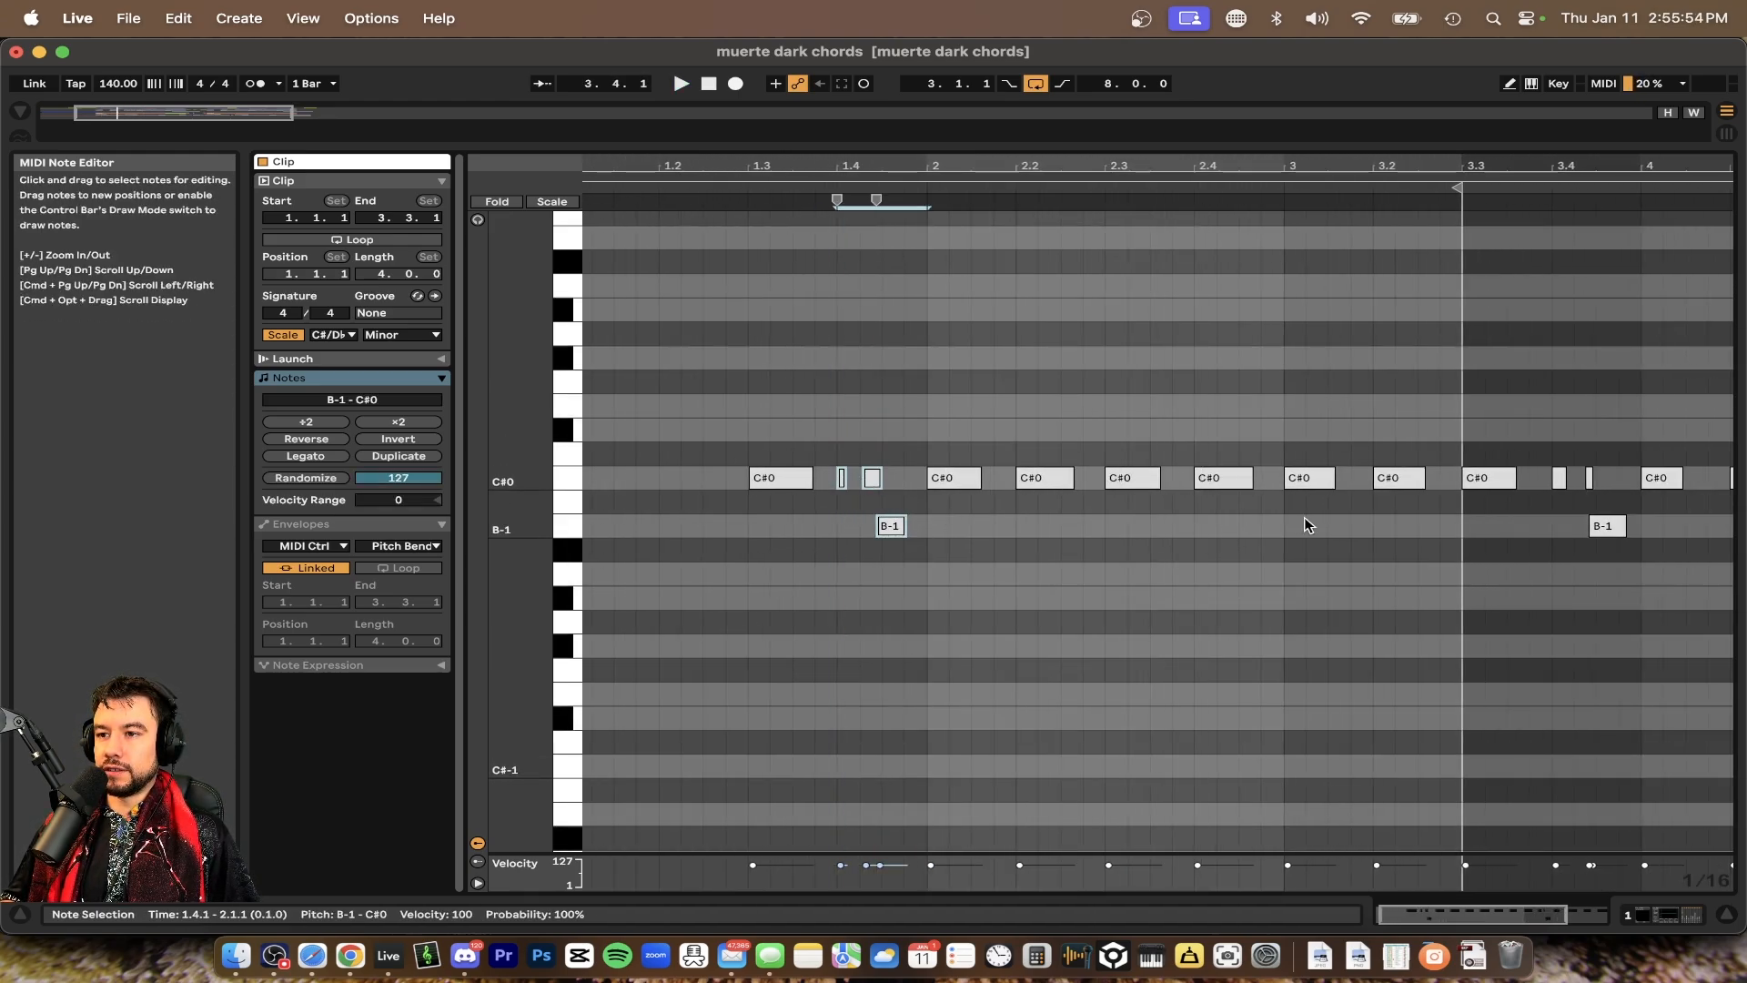
key(space)
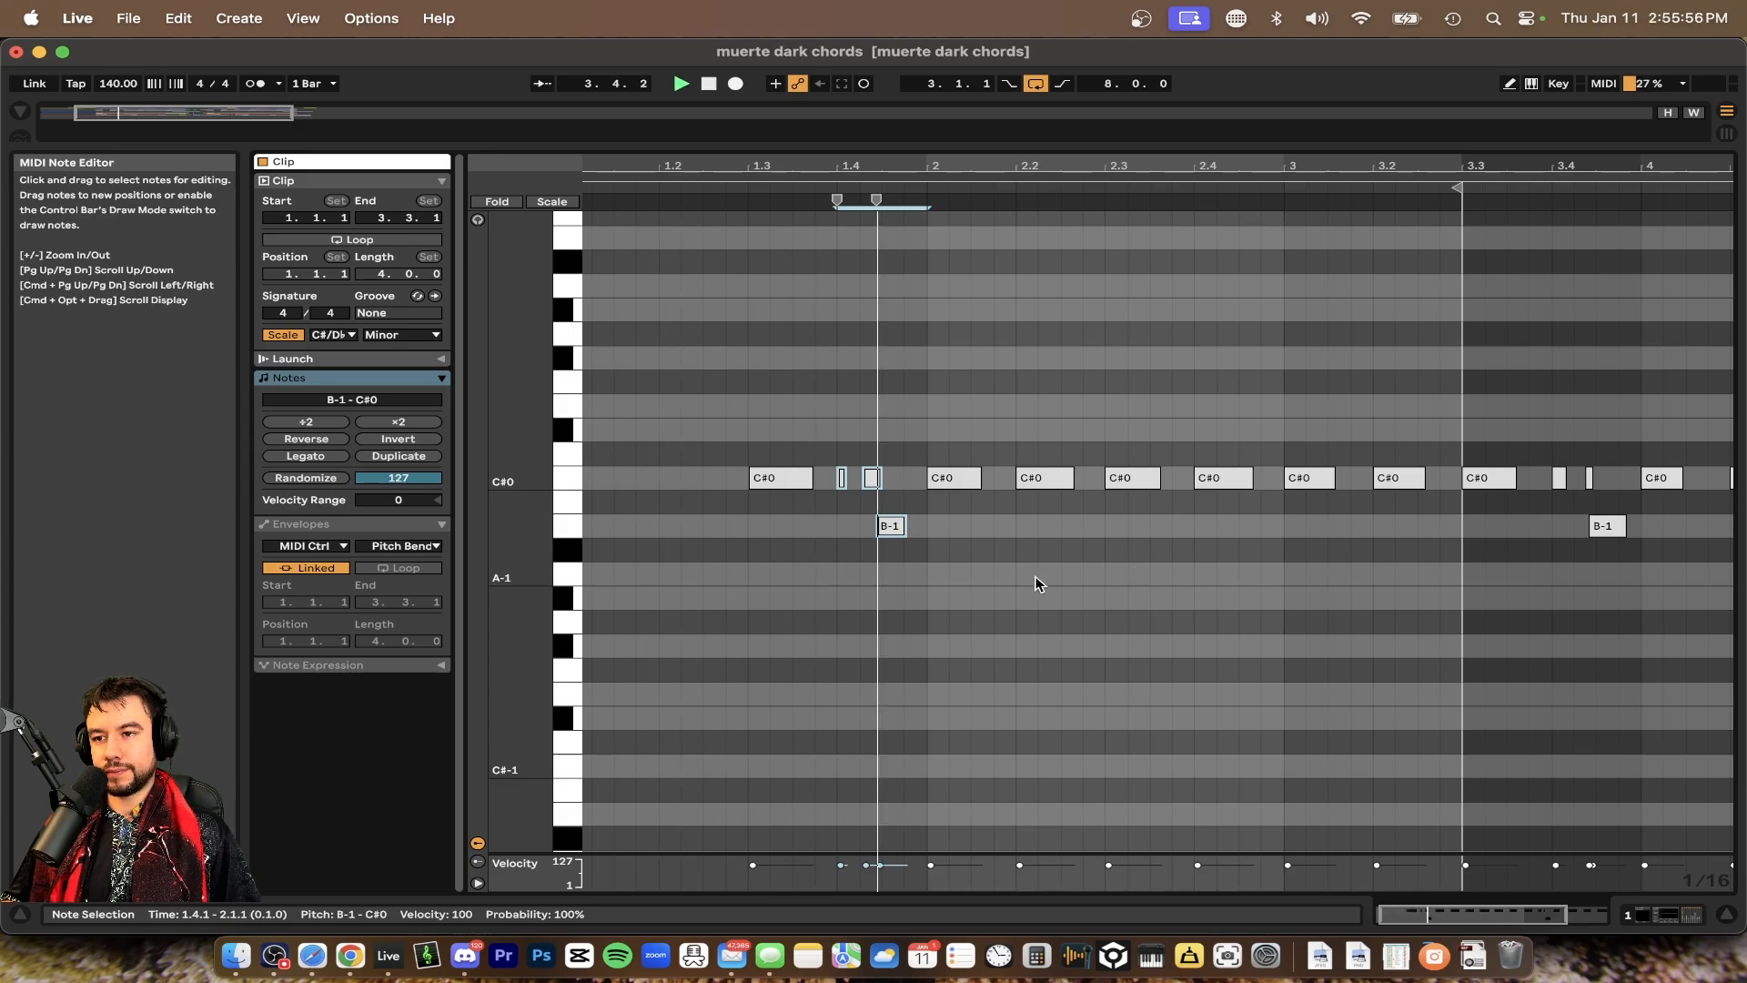
Return to the arrangement and show the first BASS LEADS sub-track's device chain
key(minus)
double_click(795, 144)
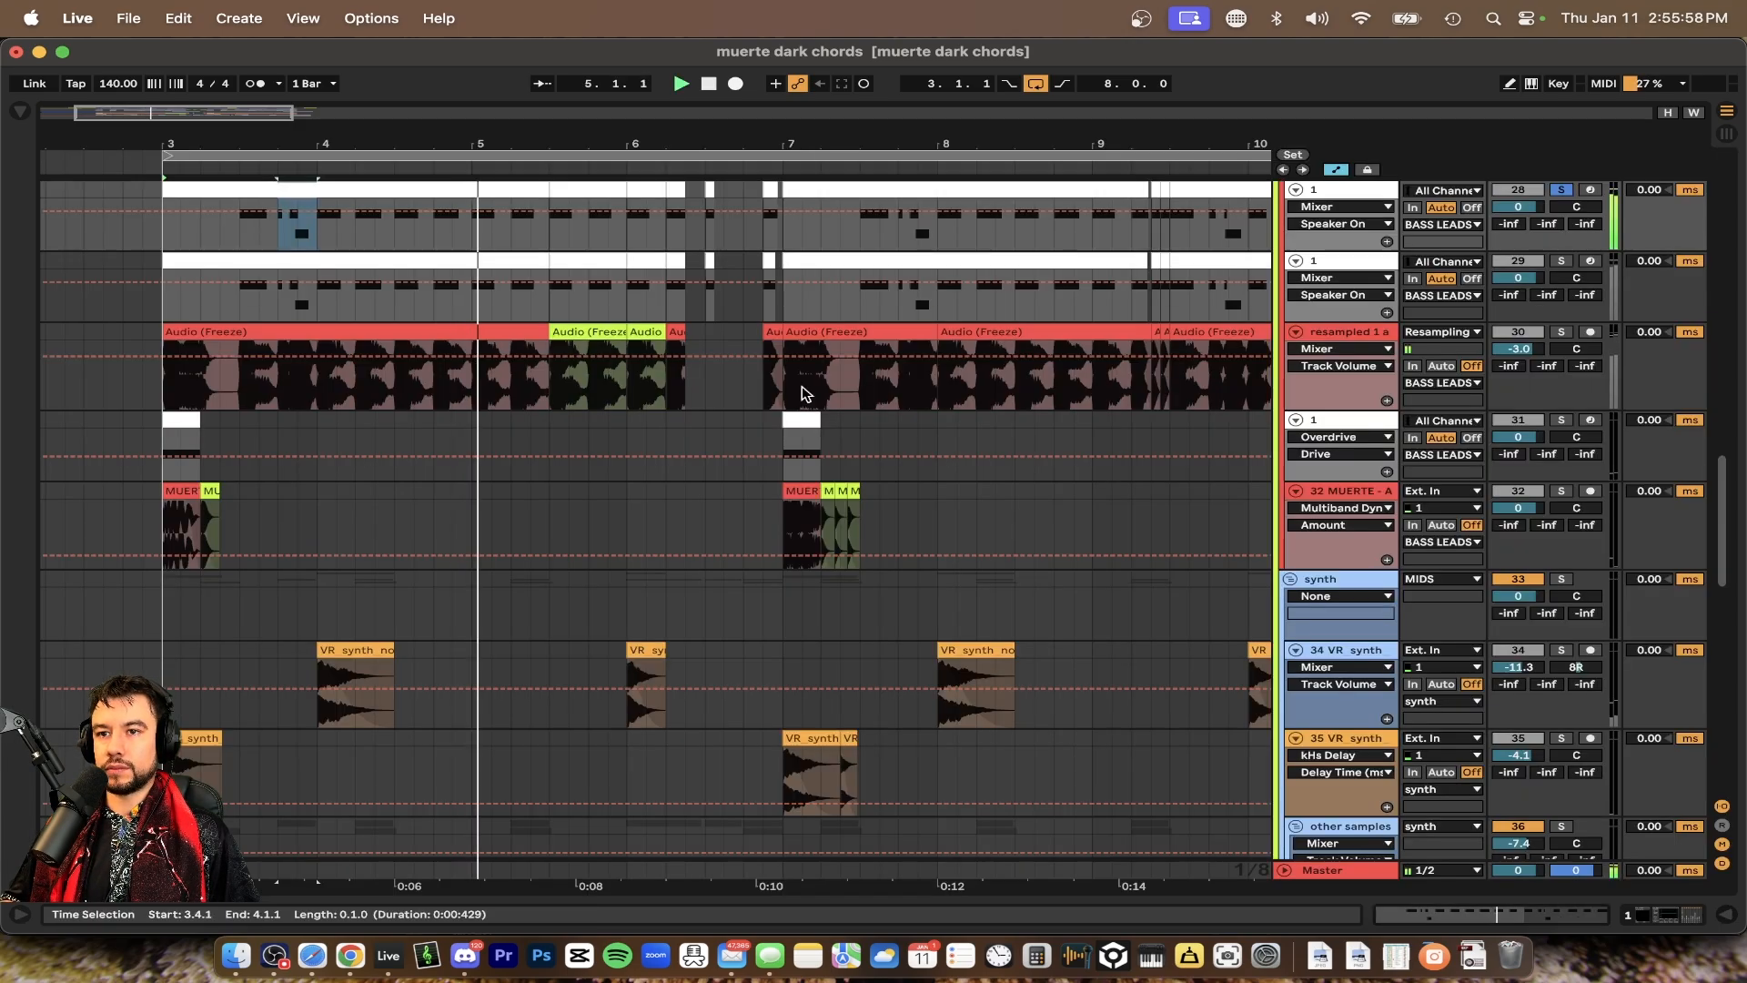
scroll(807, 394, up, 4)
scroll(807, 394, left, 2)
key(space)
double_click(1372, 355)
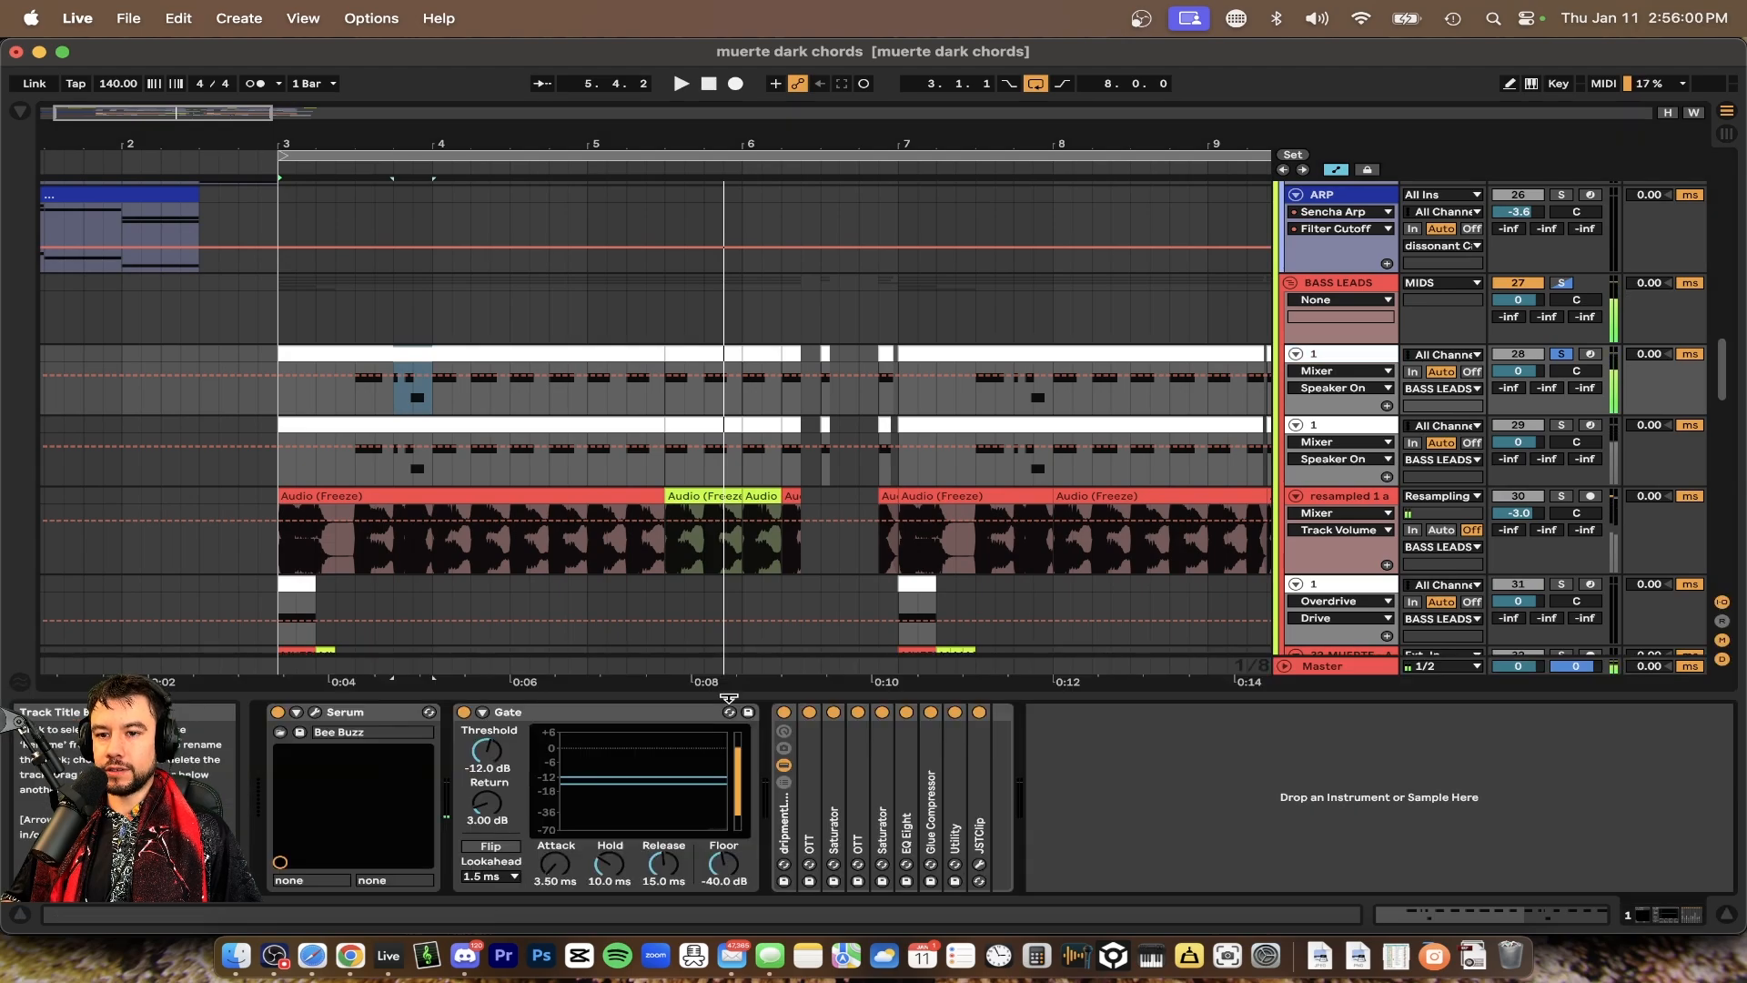
Reopen the Serum editor and adjust its filter cutoff on the first BASS LEADS sub-track
click(784, 833)
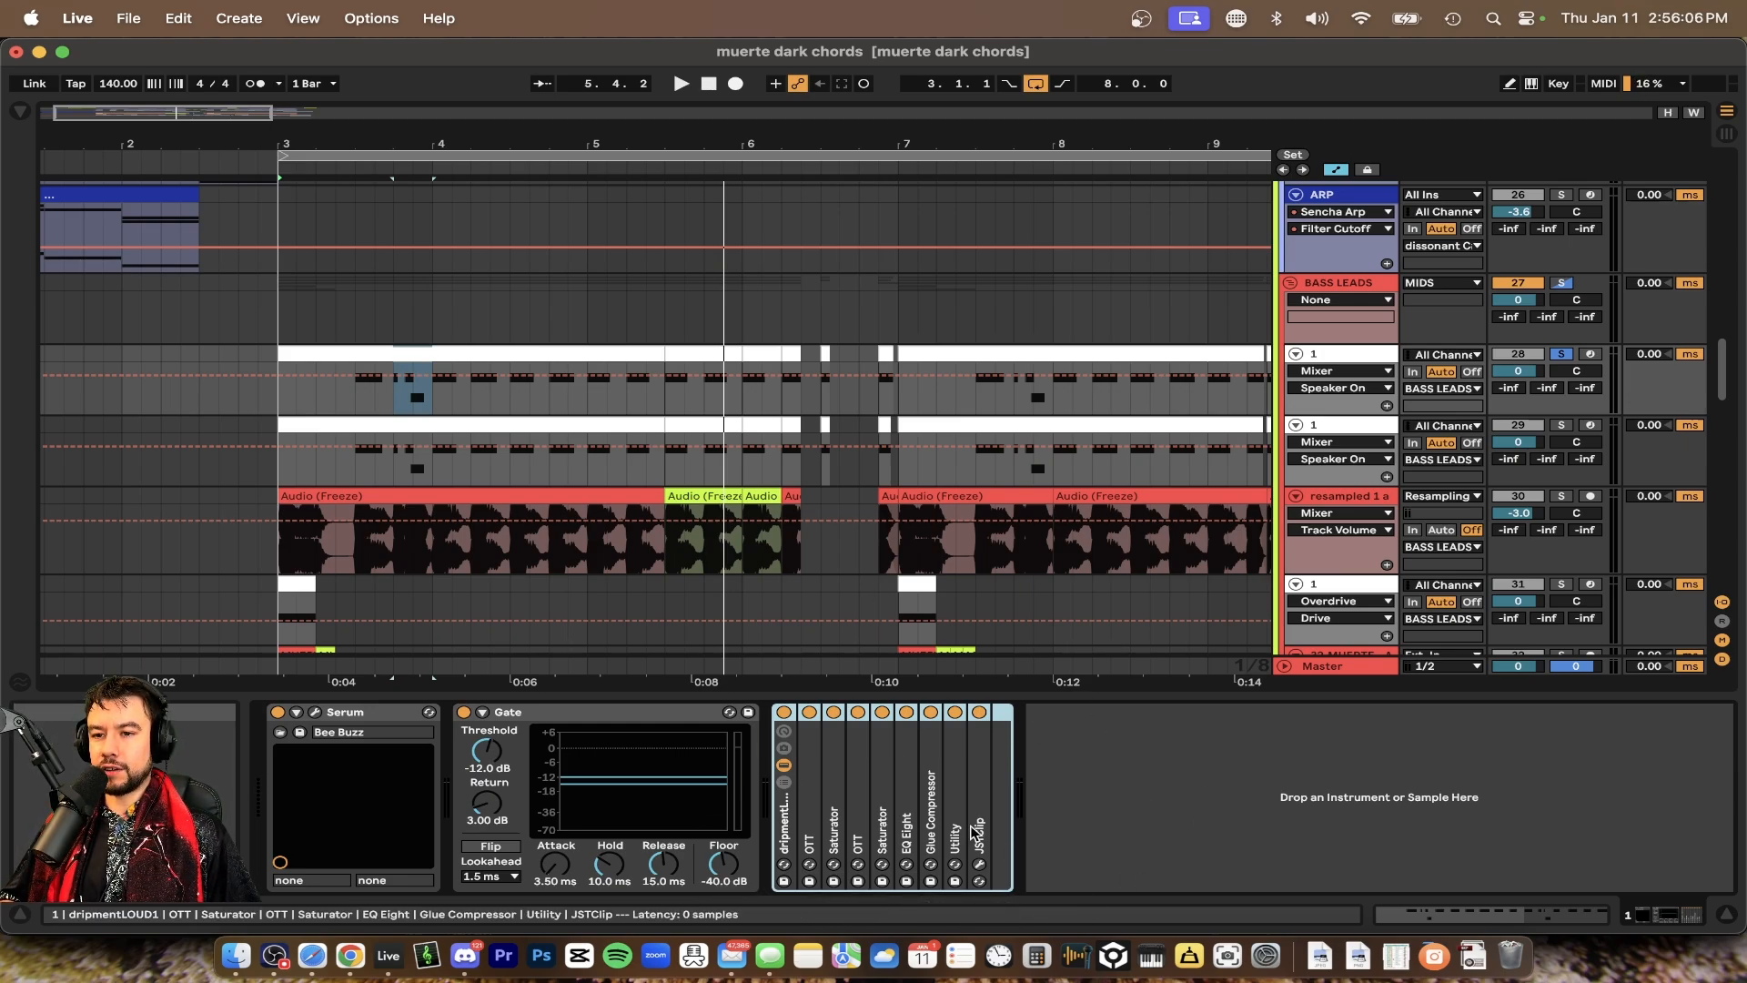
click(1144, 807)
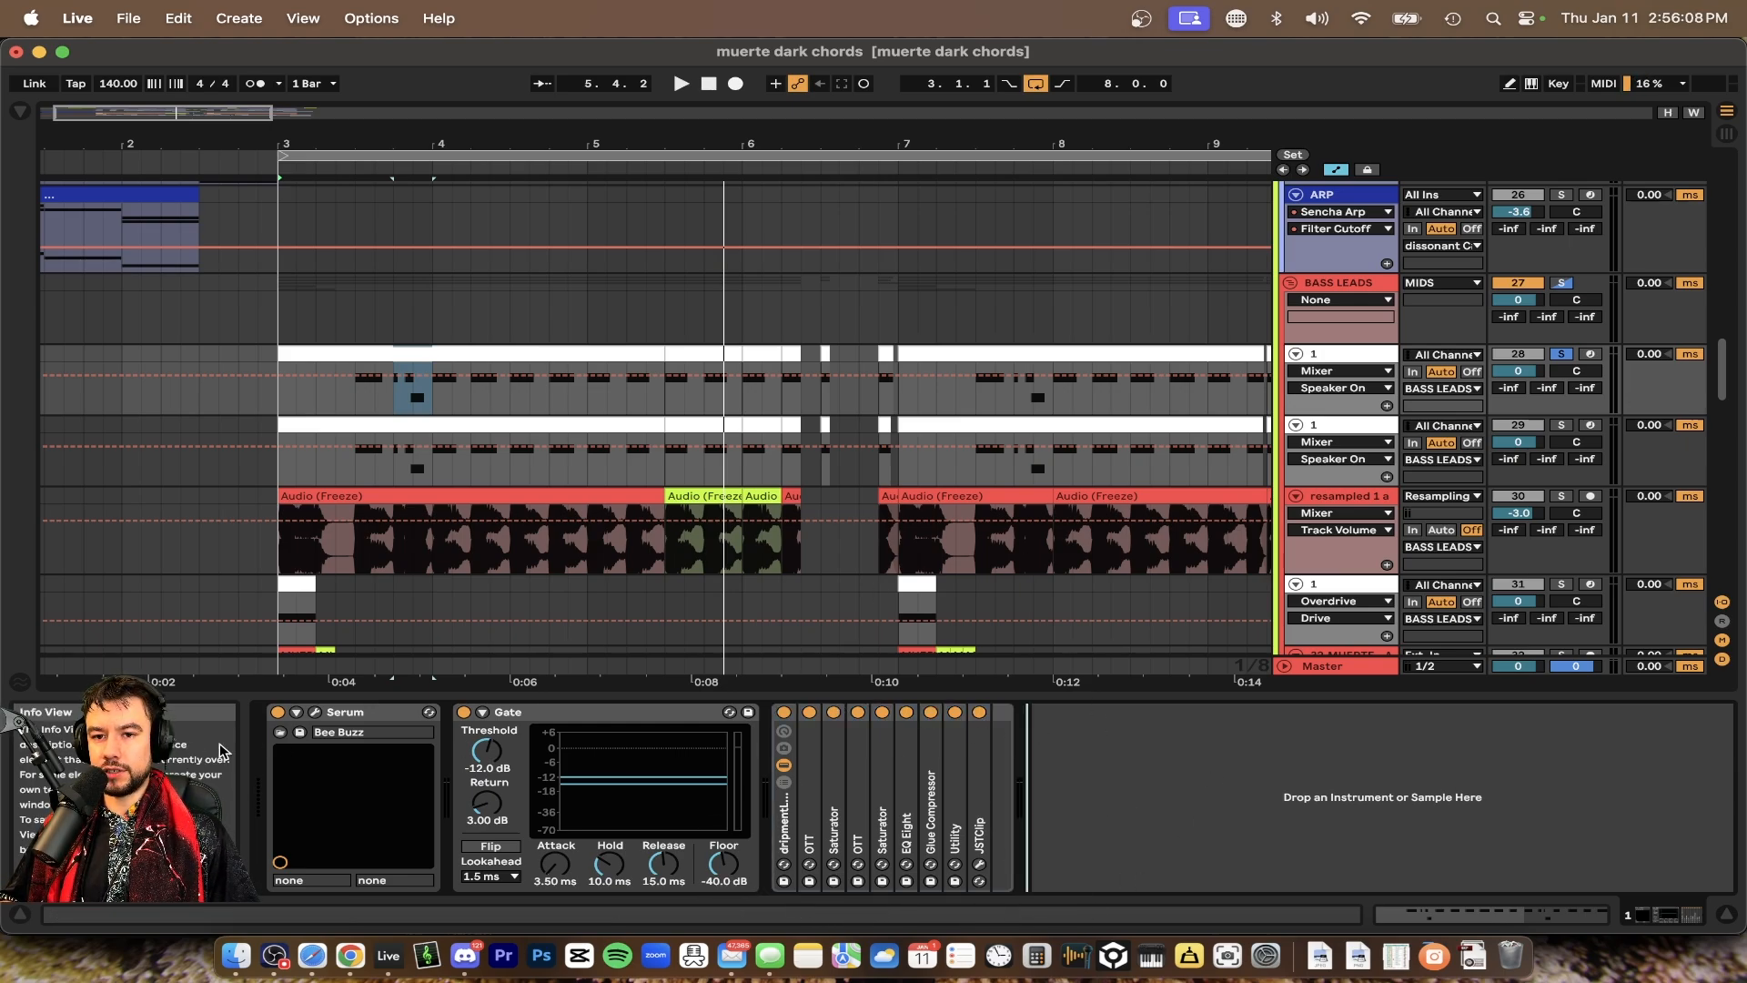
click(315, 713)
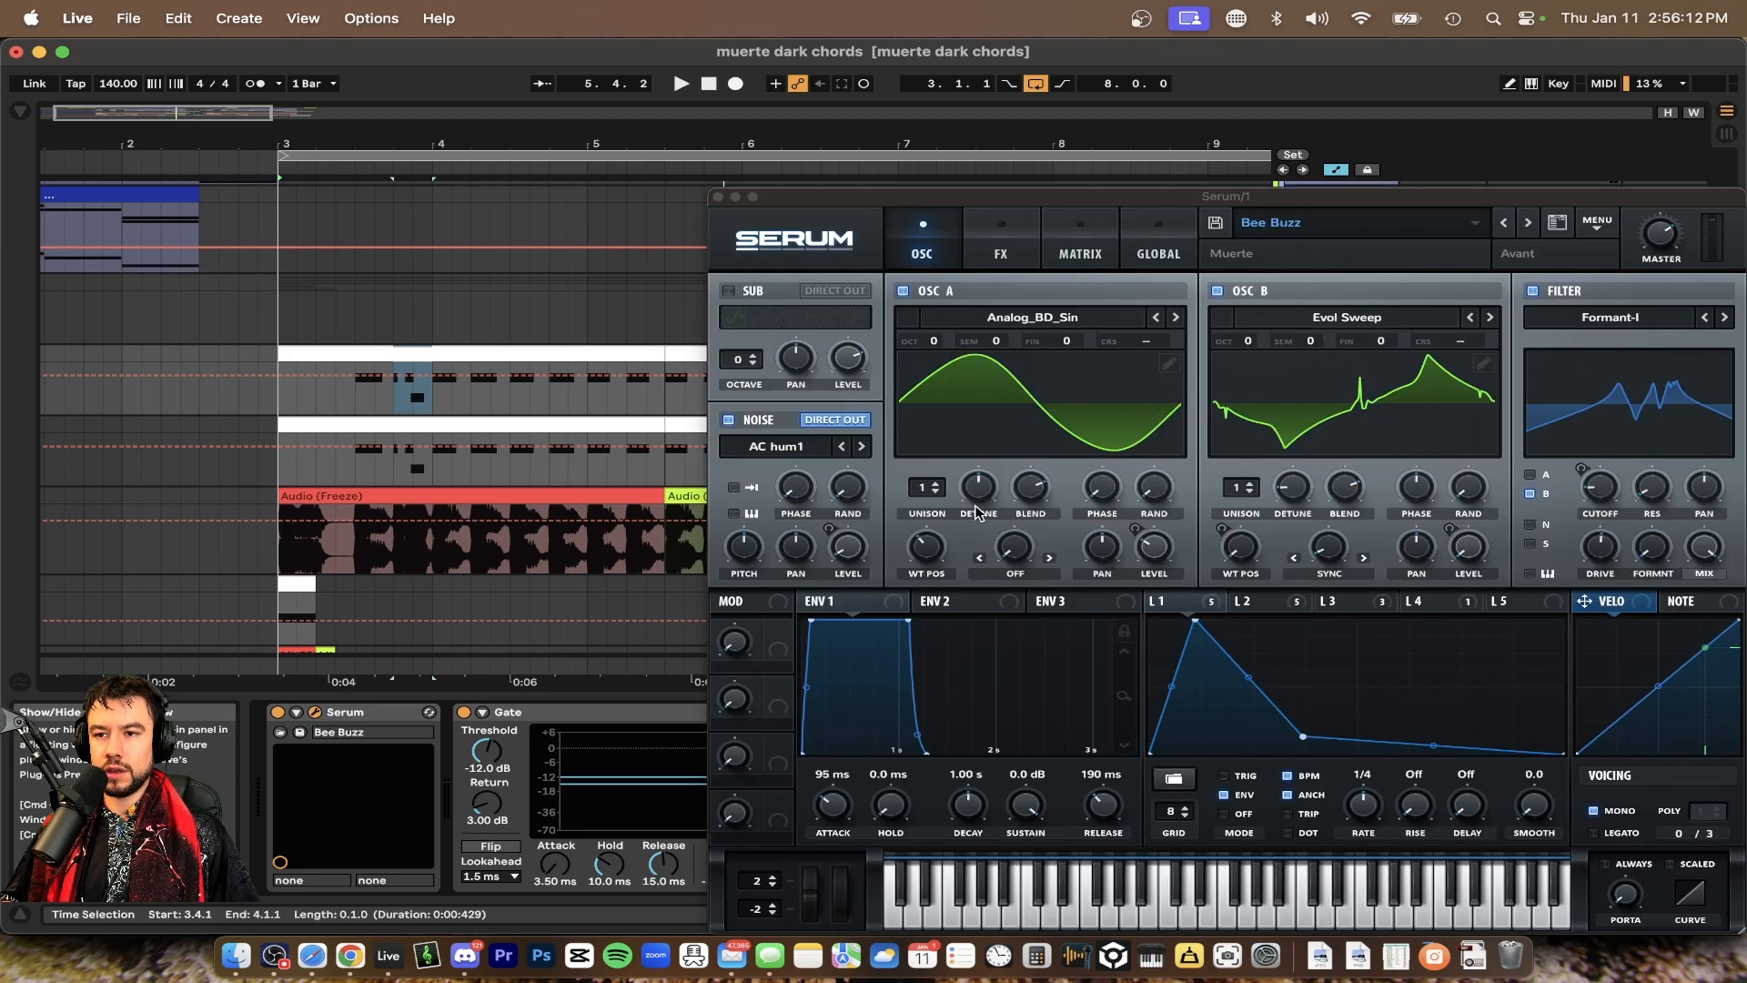
drag(916, 192, 466, 80)
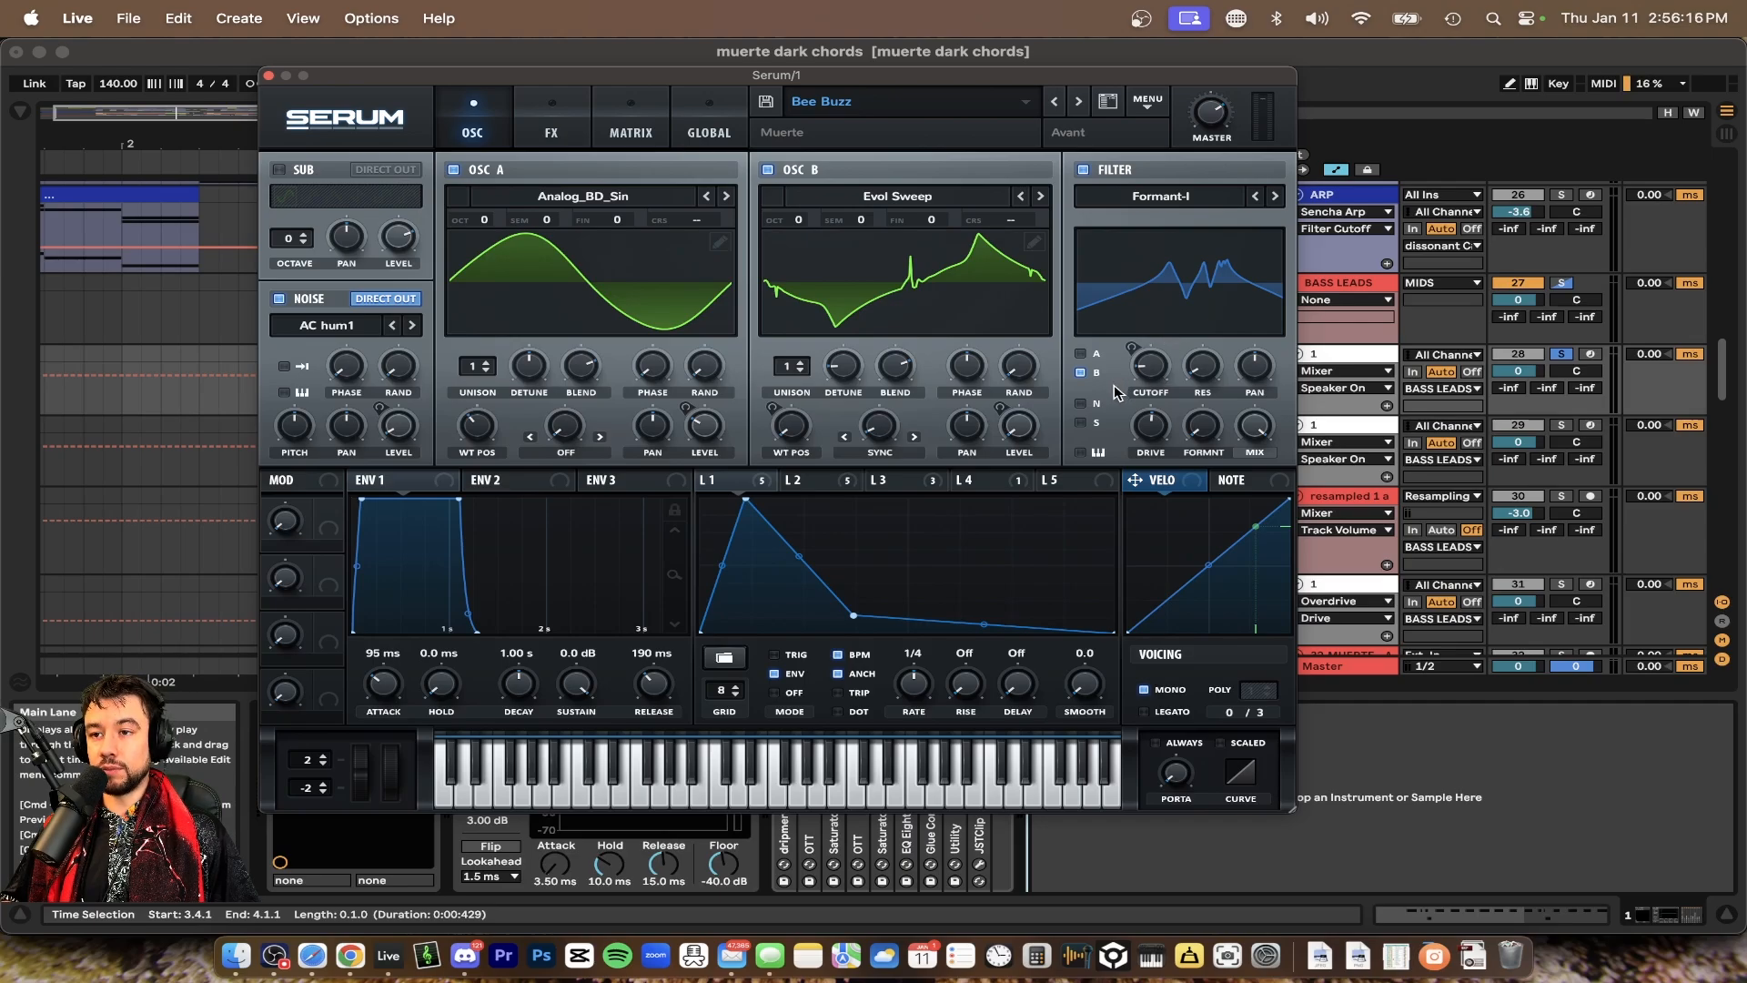
mouse_move(1166, 374)
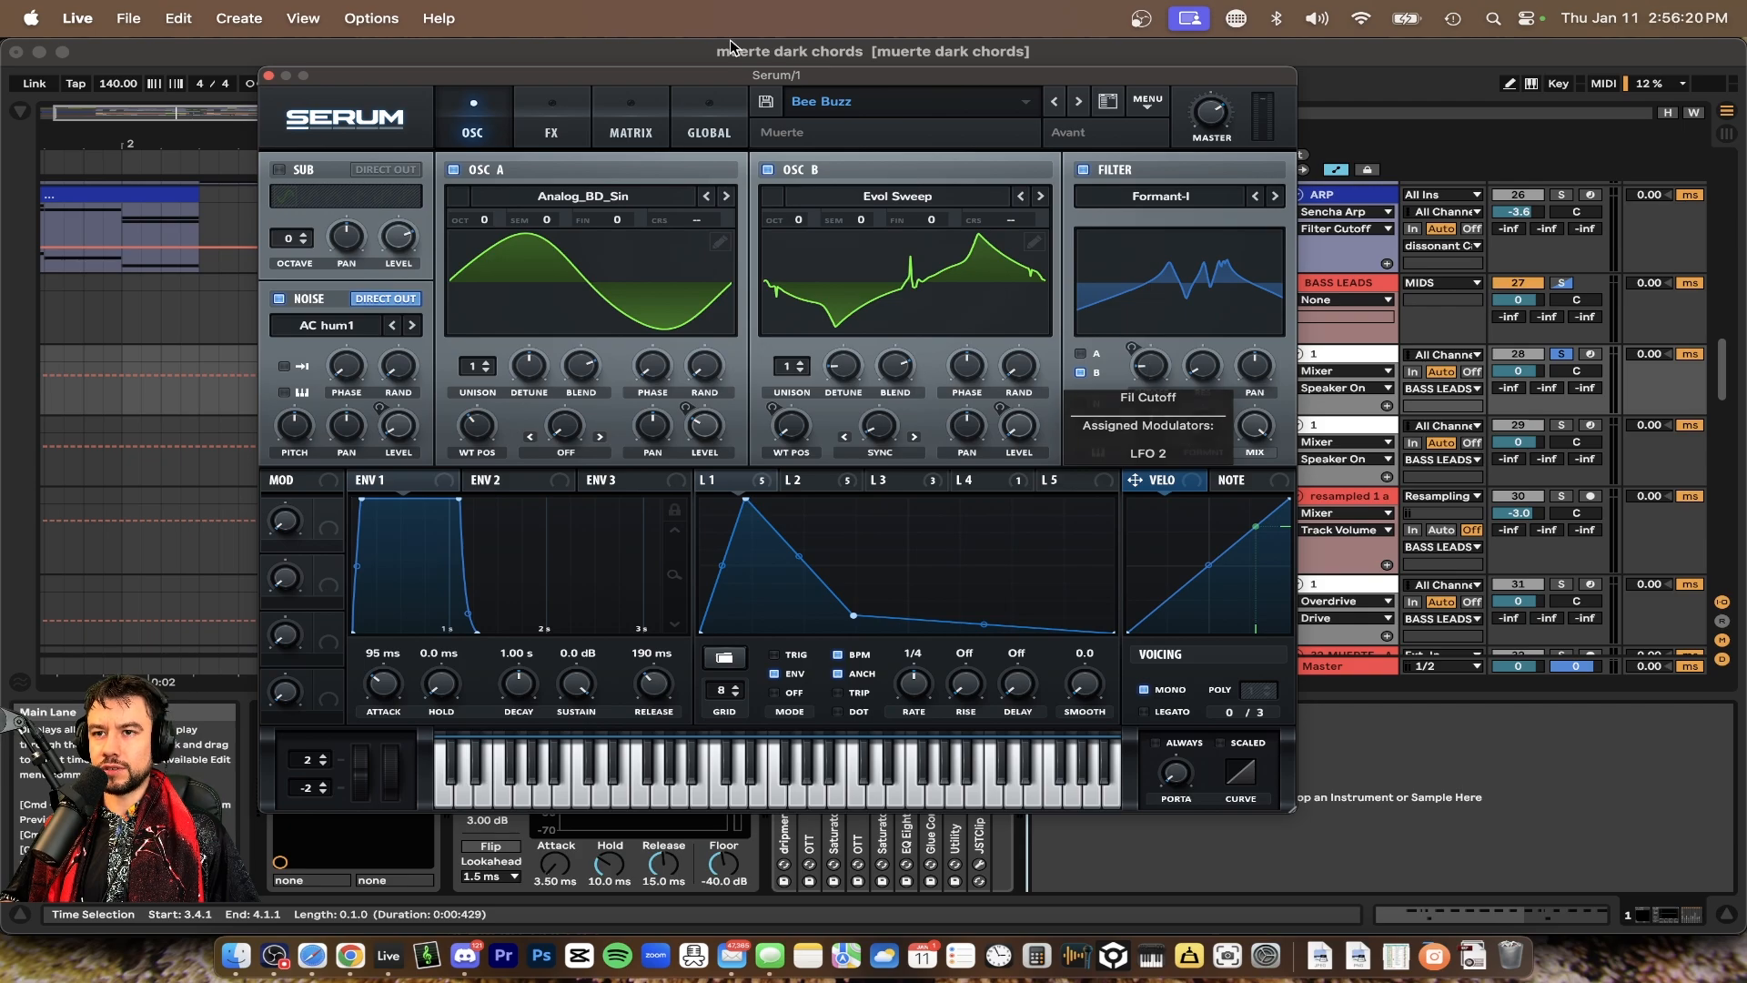
drag(501, 75, 401, 48)
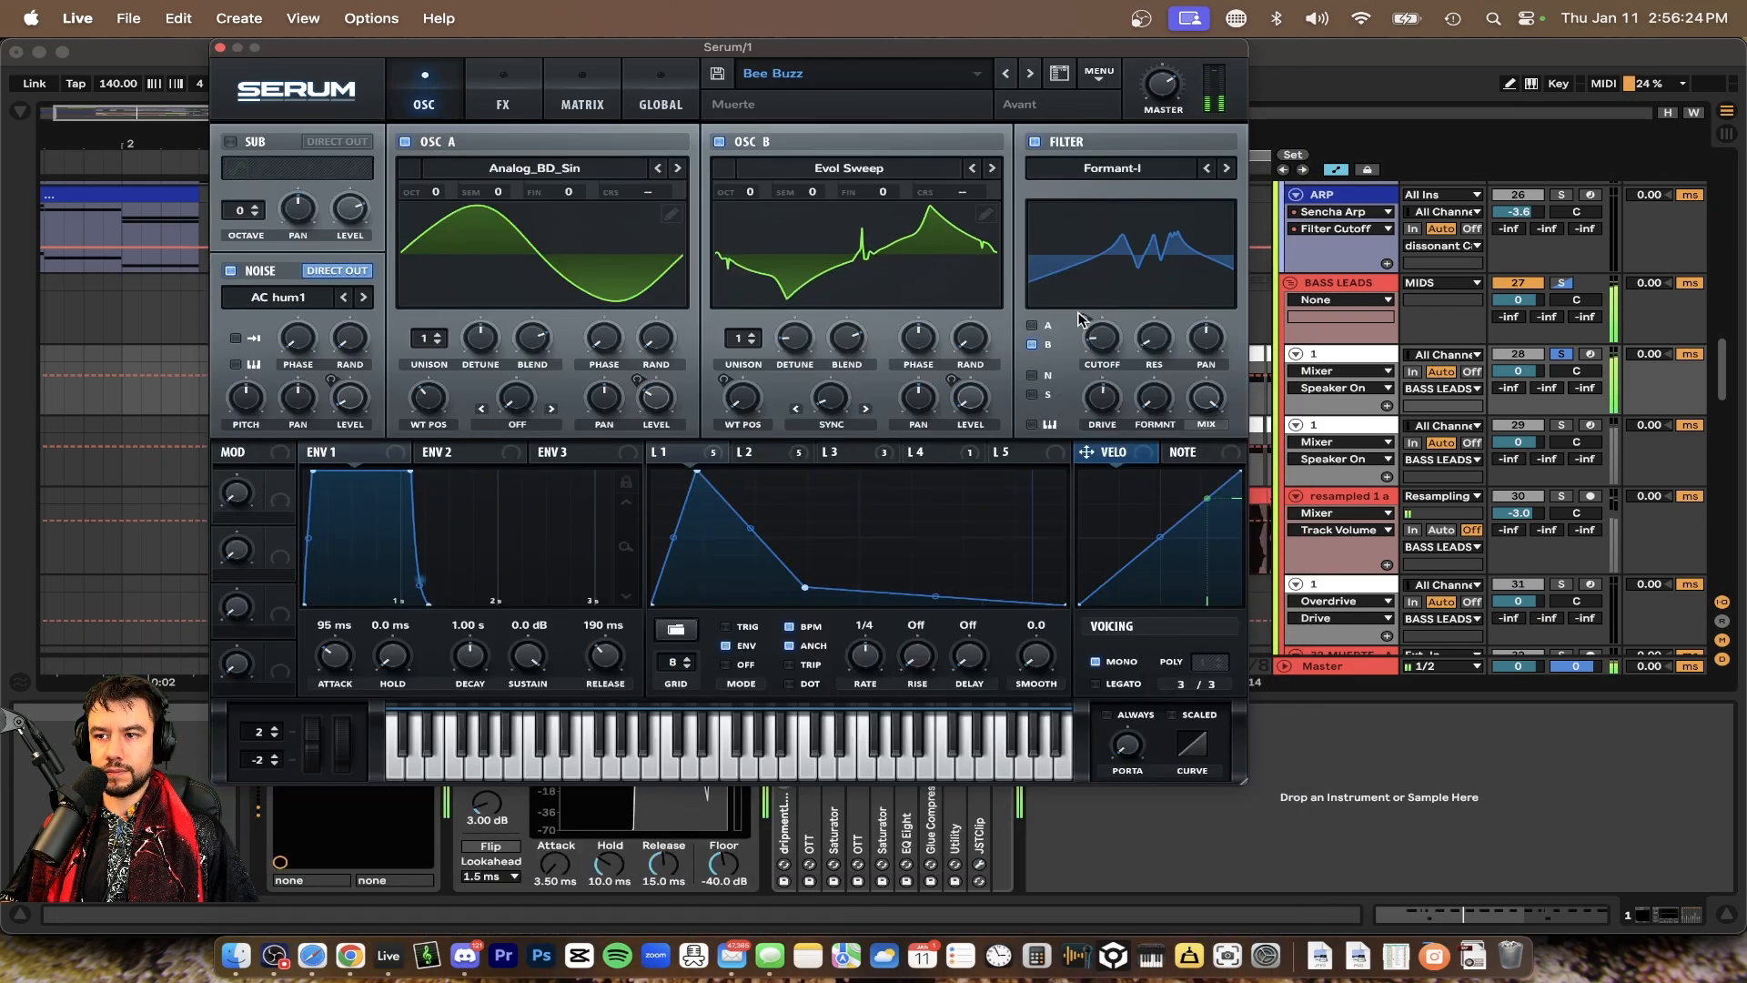
drag(1109, 340, 1114, 257)
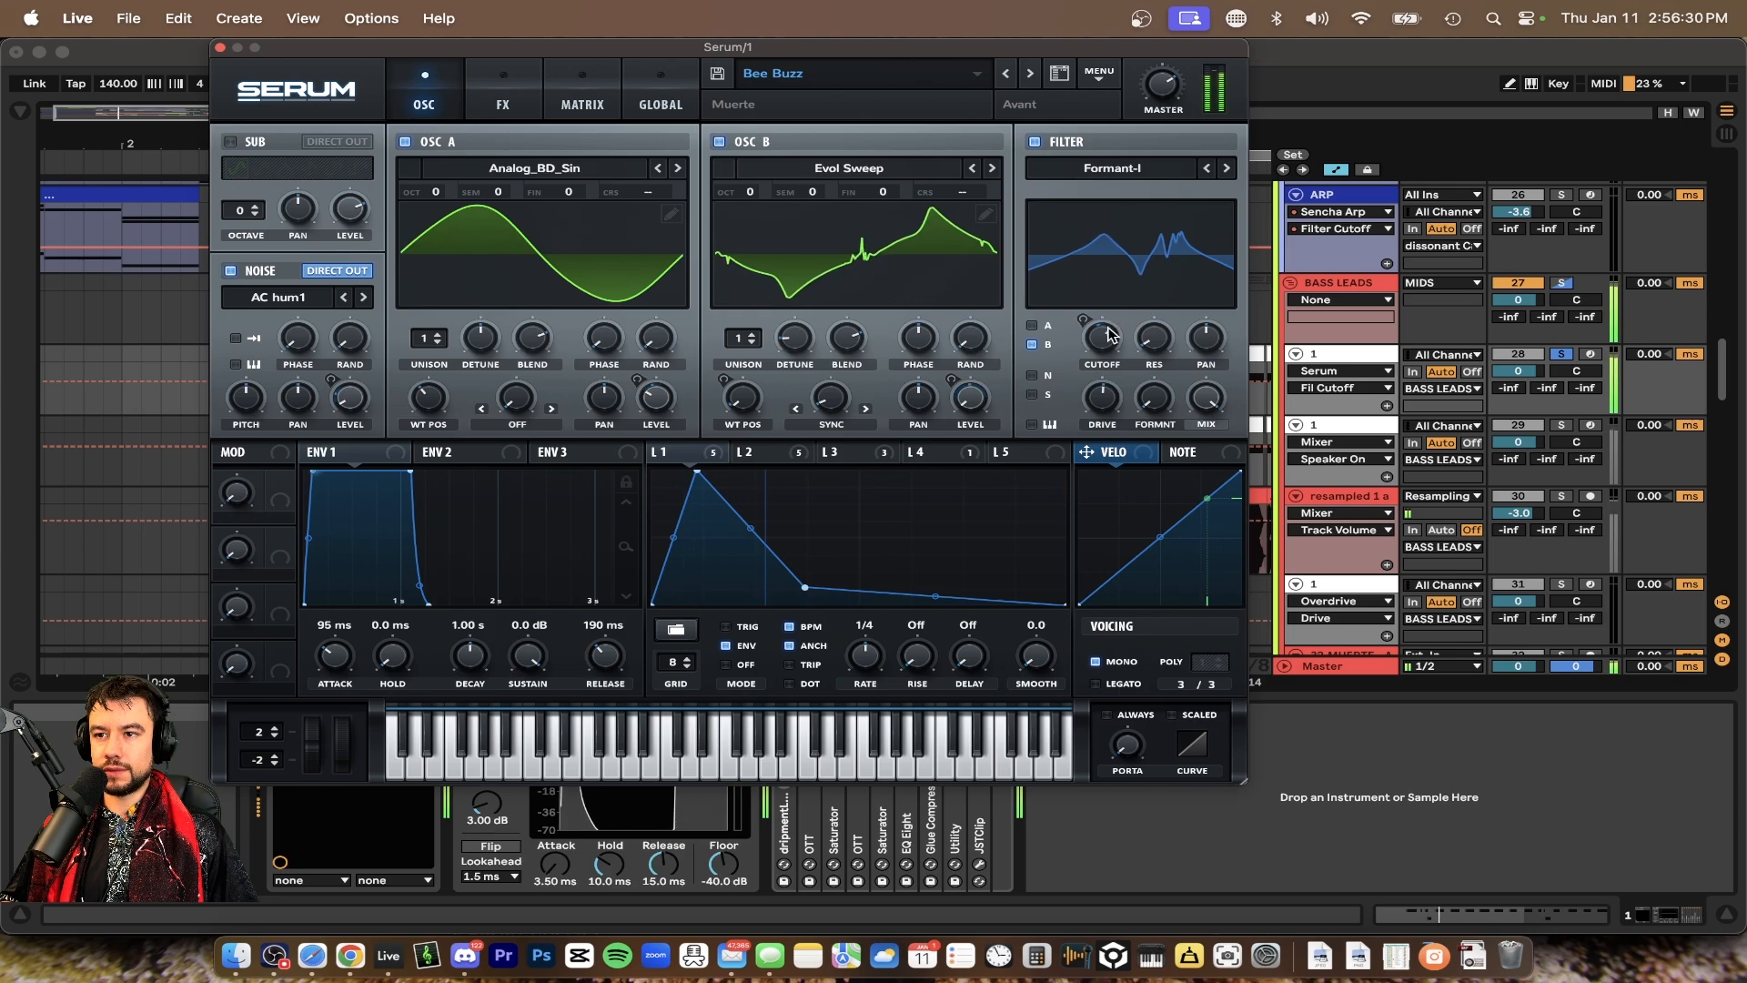
drag(1109, 337, 1103, 376)
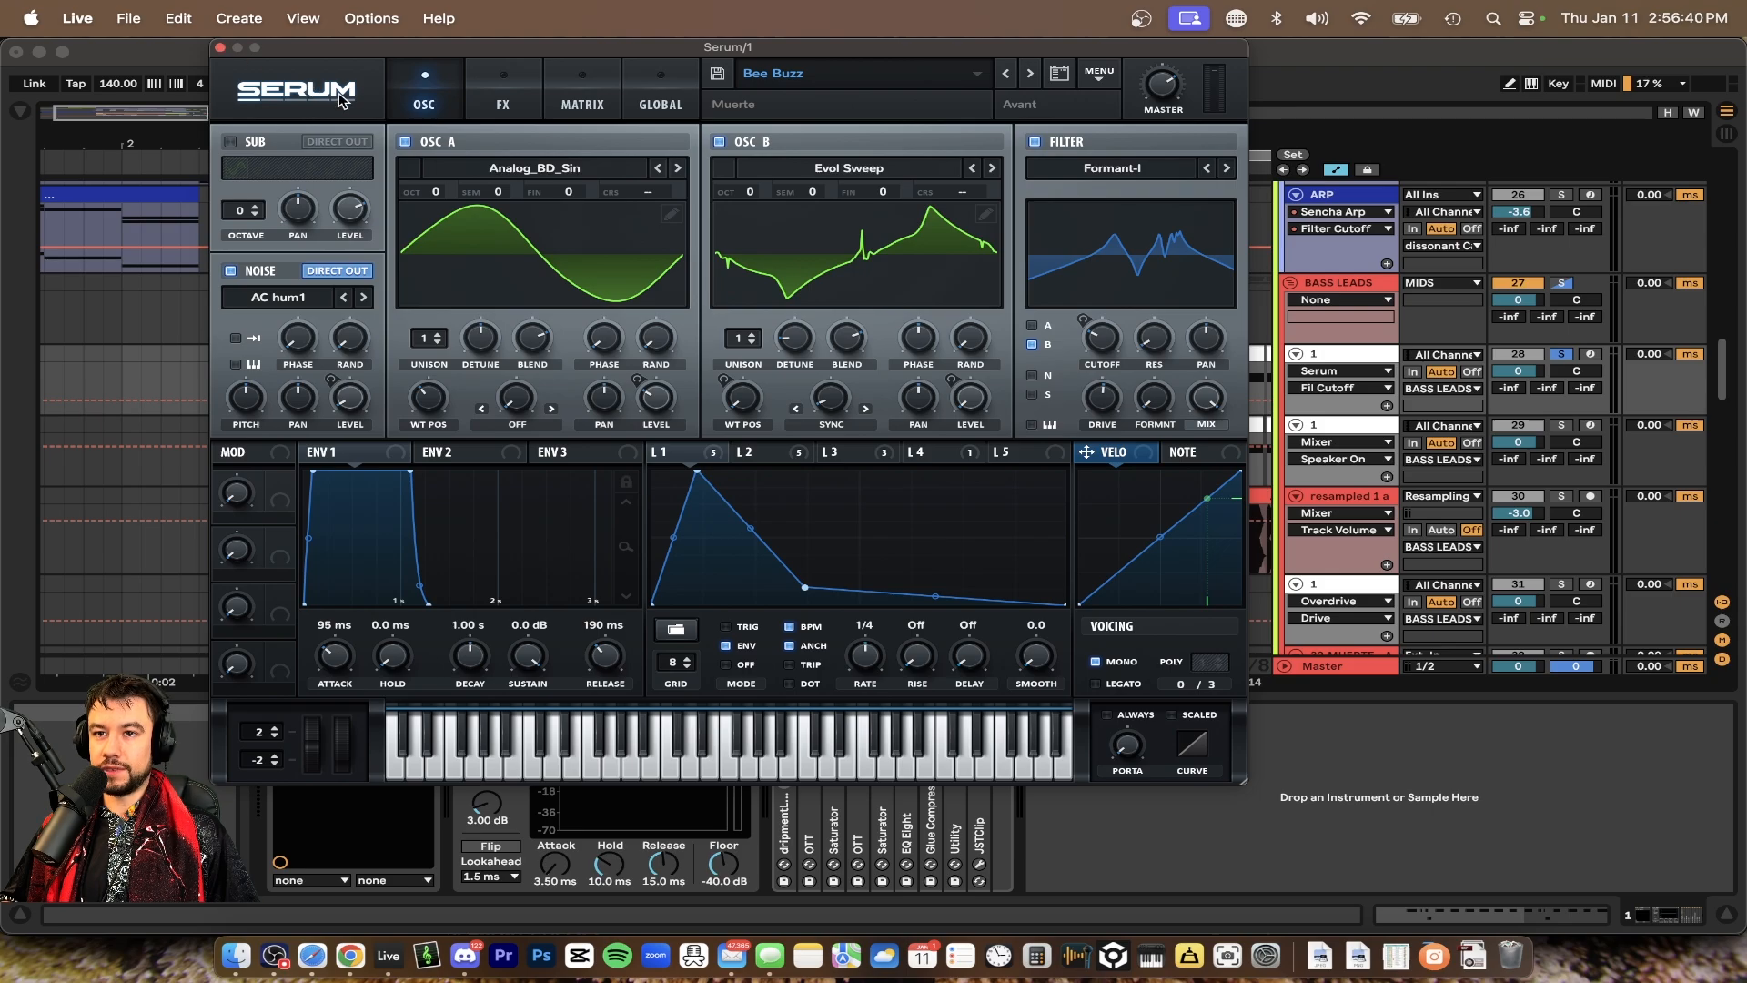
click(219, 47)
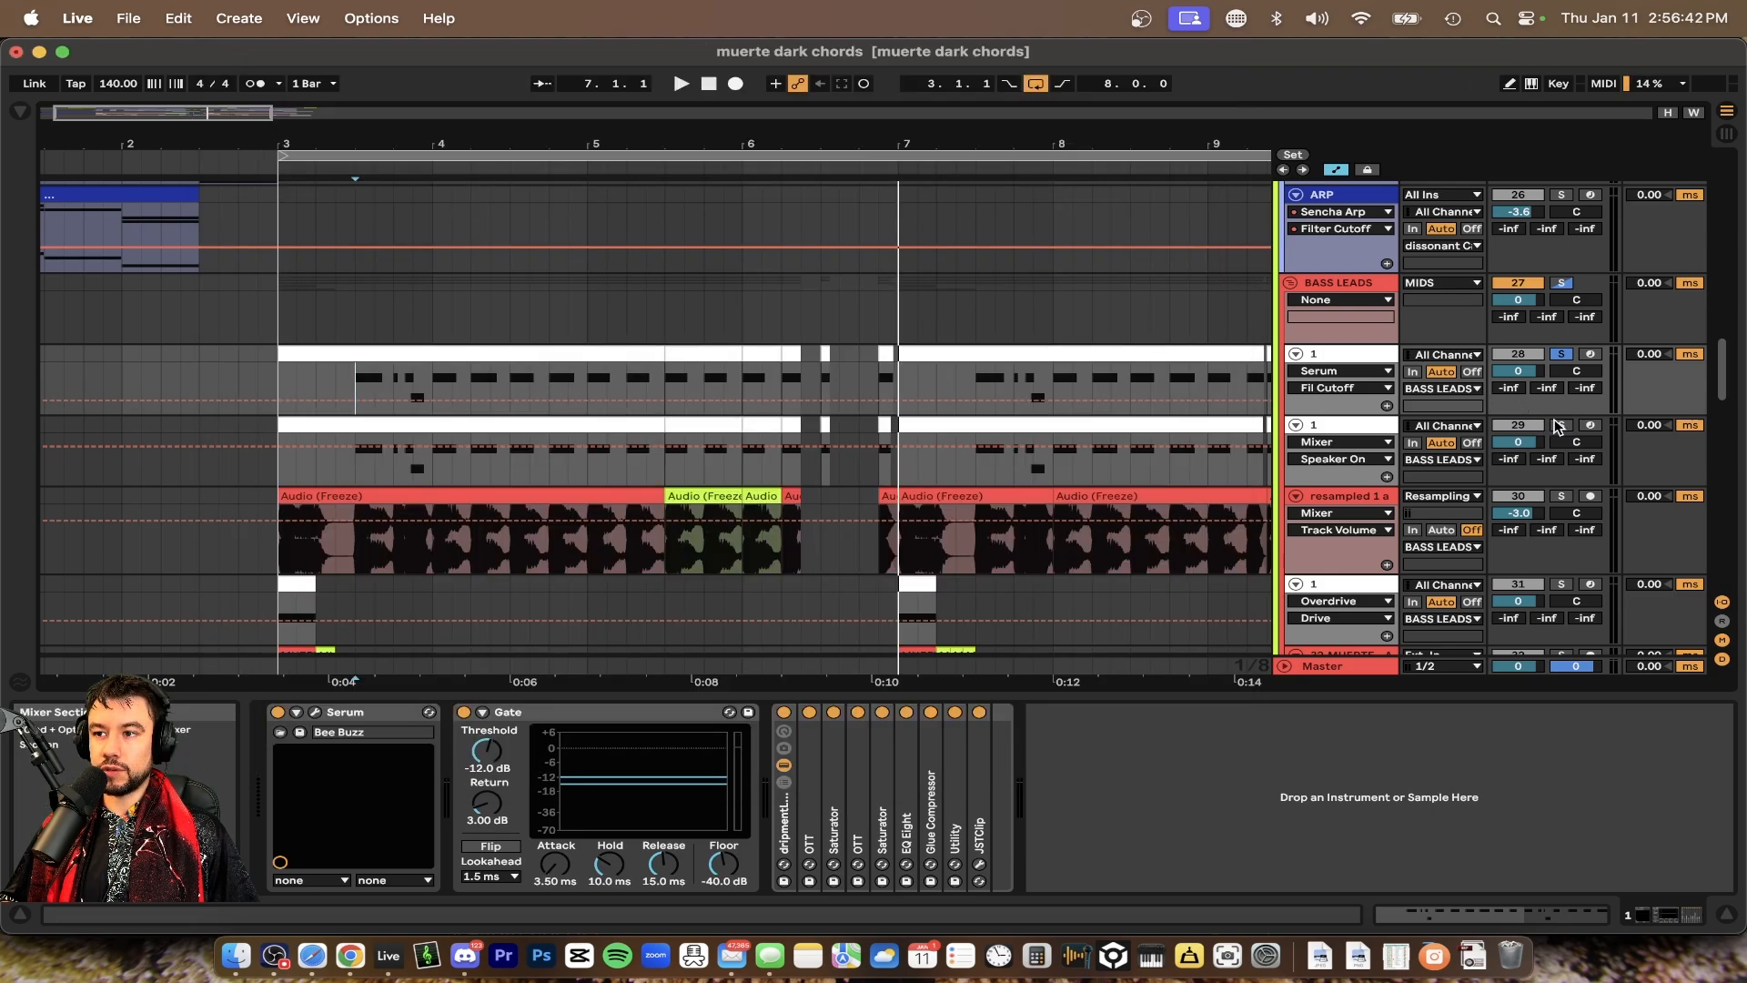
Play the project and solo the second BASS LEADS sub-track as well
key(space)
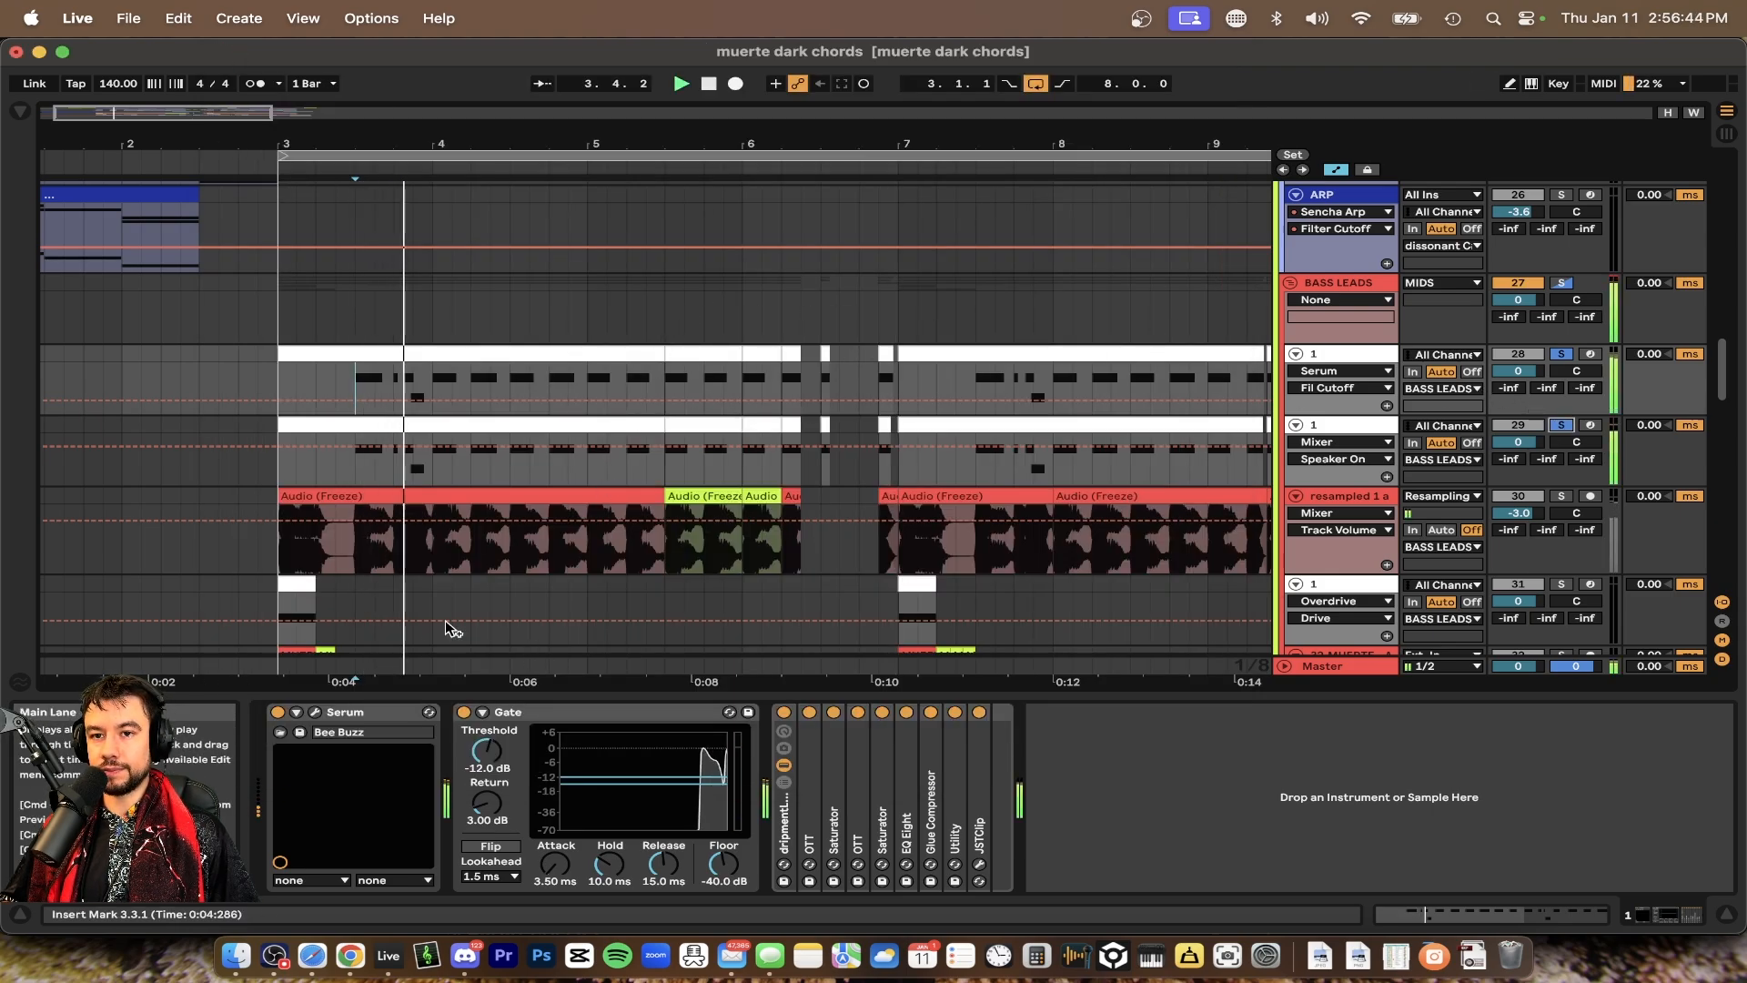
click(1568, 425)
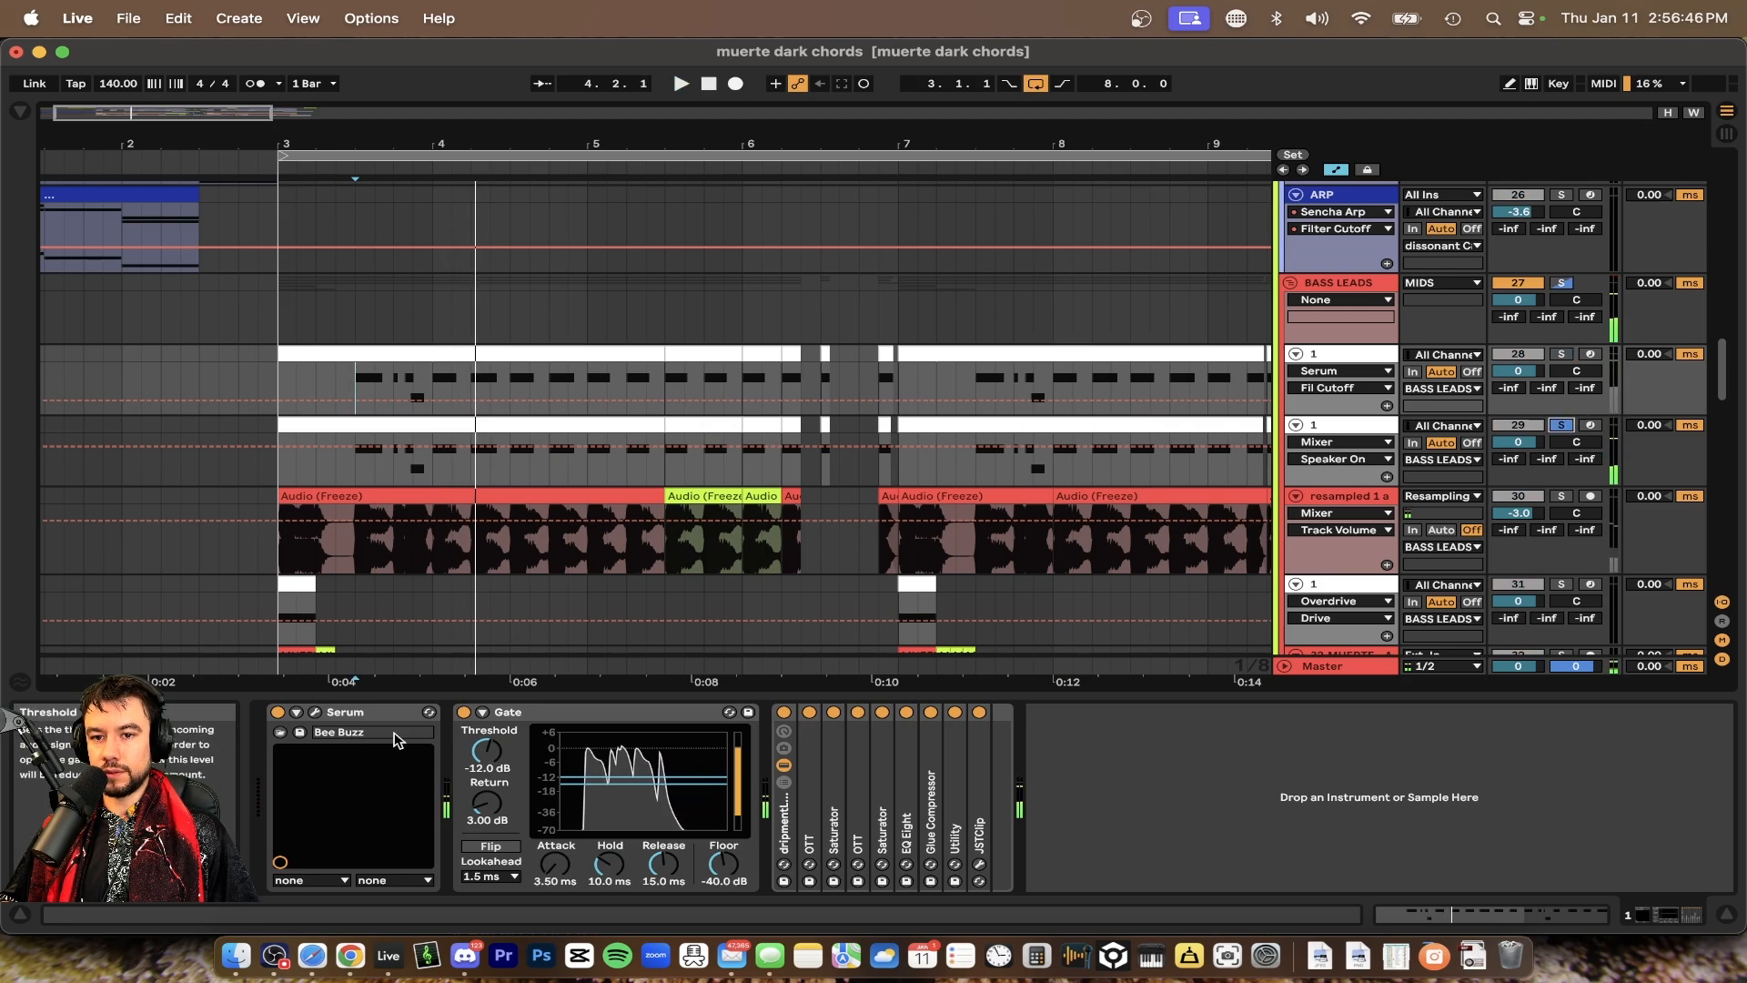
Select the second BASS LEADS sub-track and open its Serum editor
click(1352, 353)
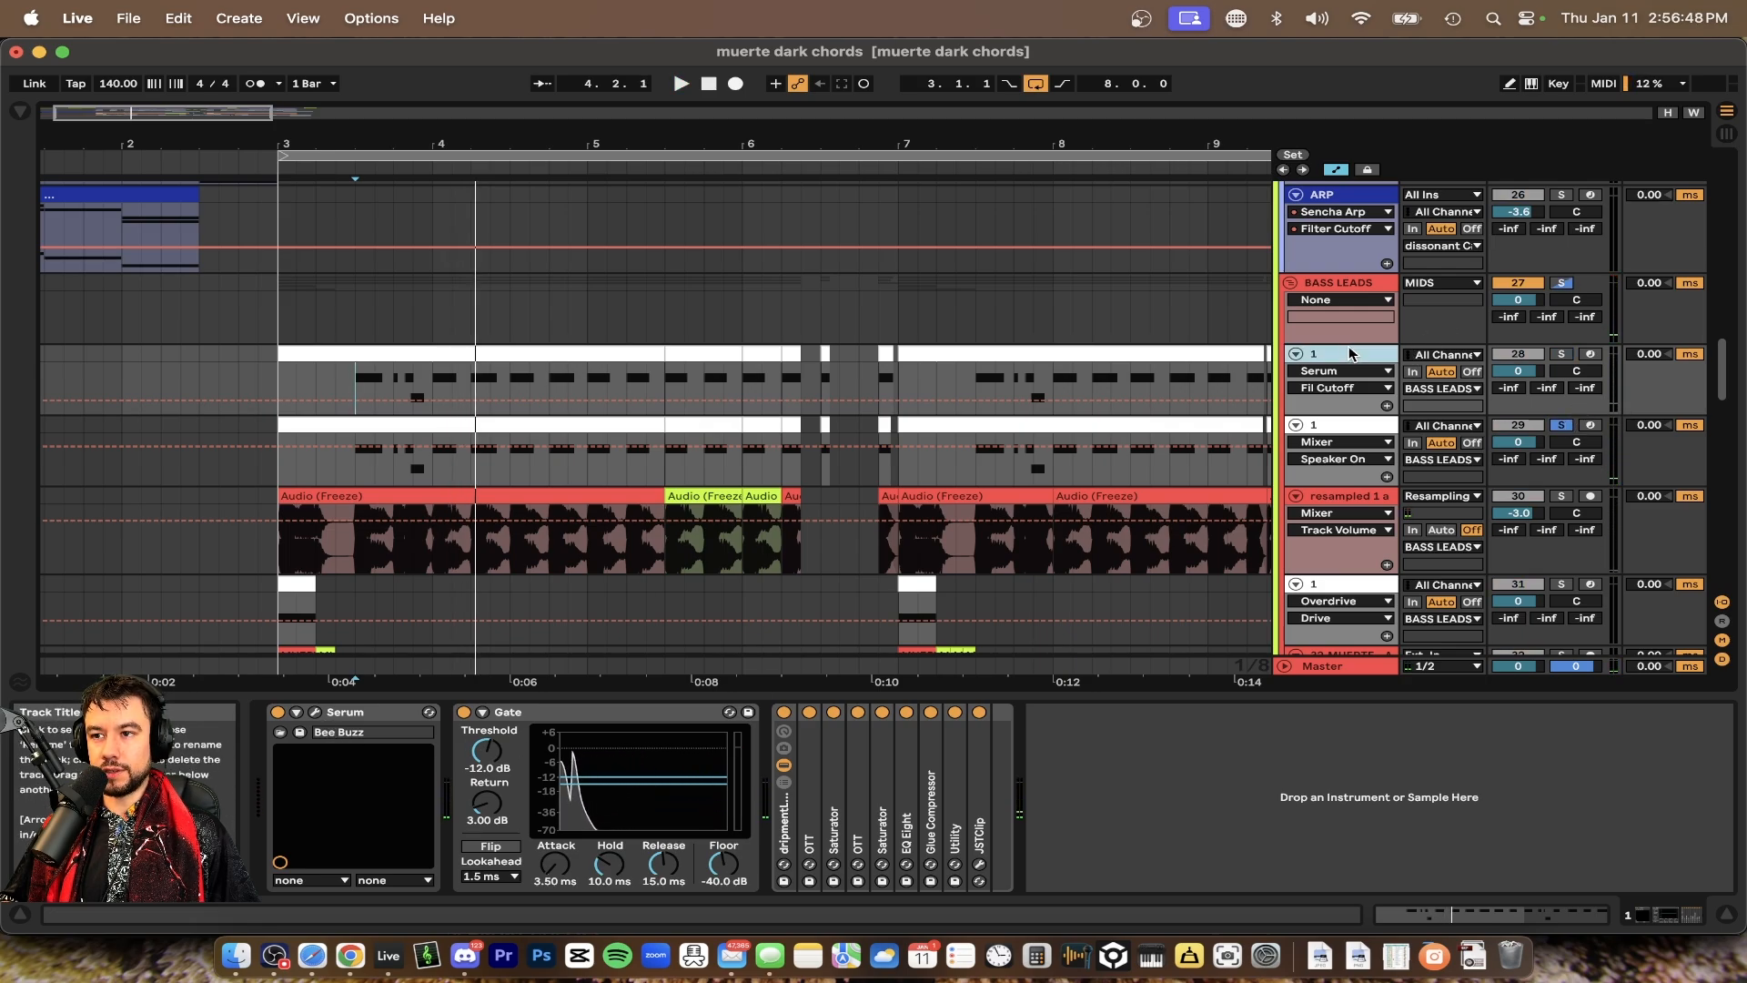
click(1351, 431)
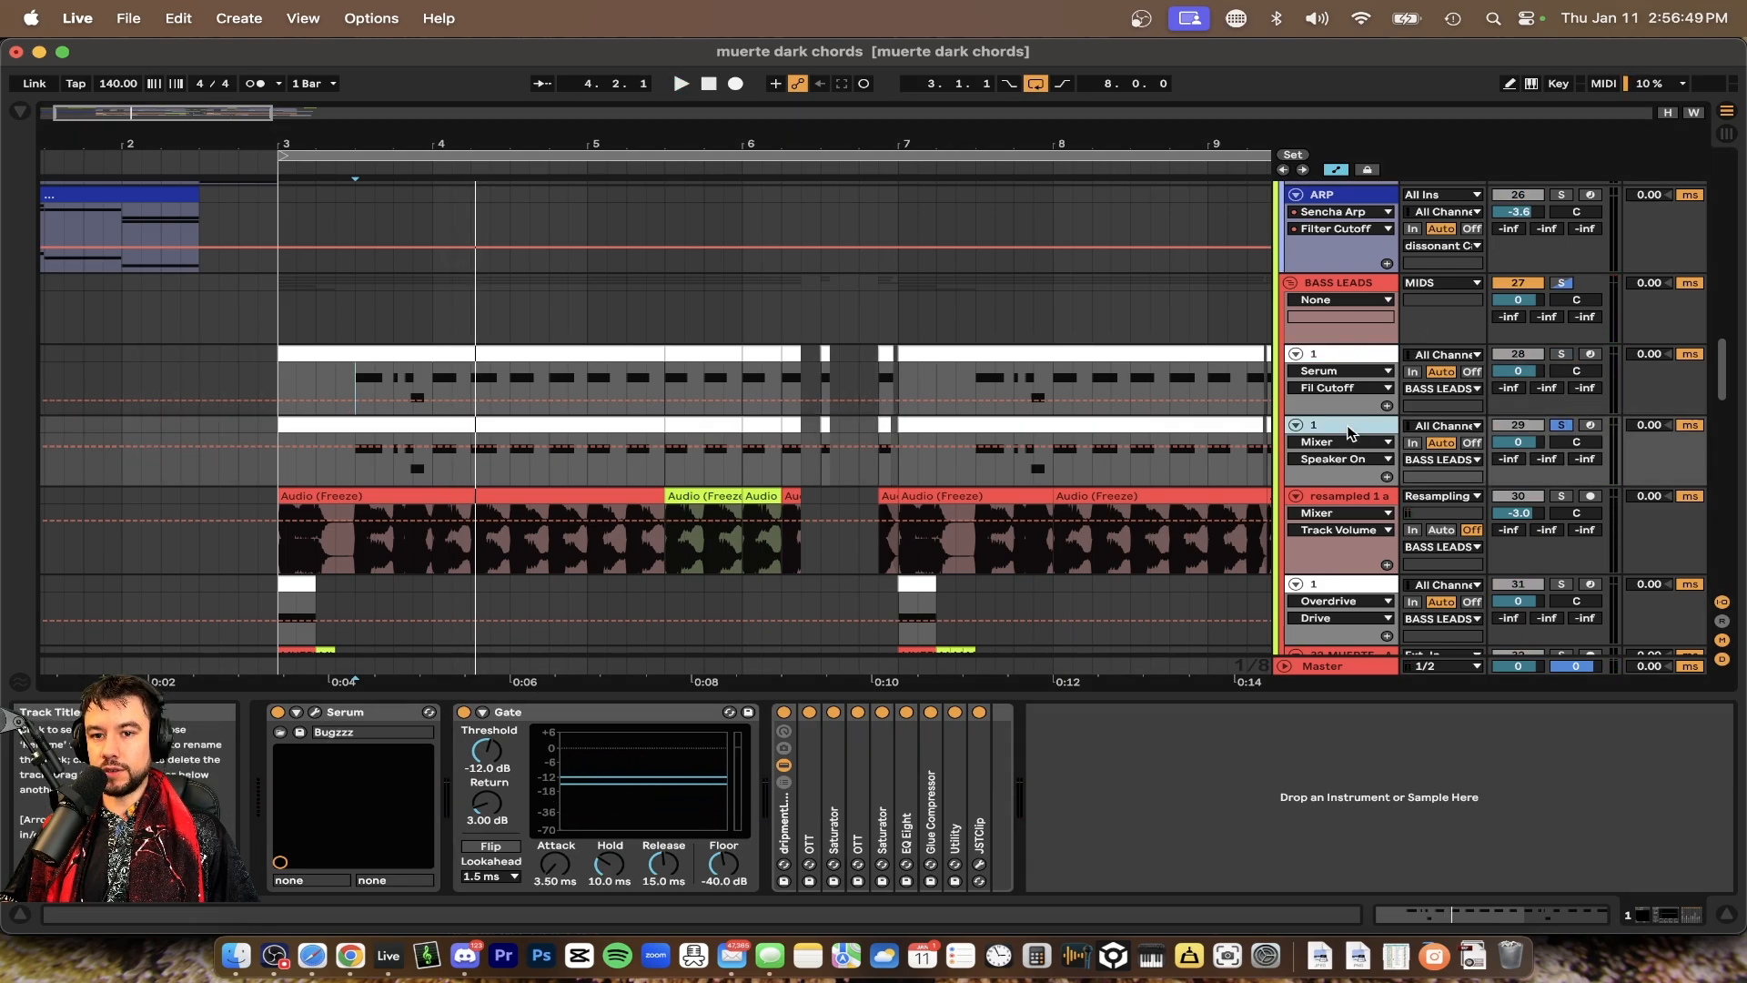
click(314, 713)
Browse Serum's MUERTE's DAOD bass presets menu without choosing a different preset
click(957, 222)
mouse_move(972, 255)
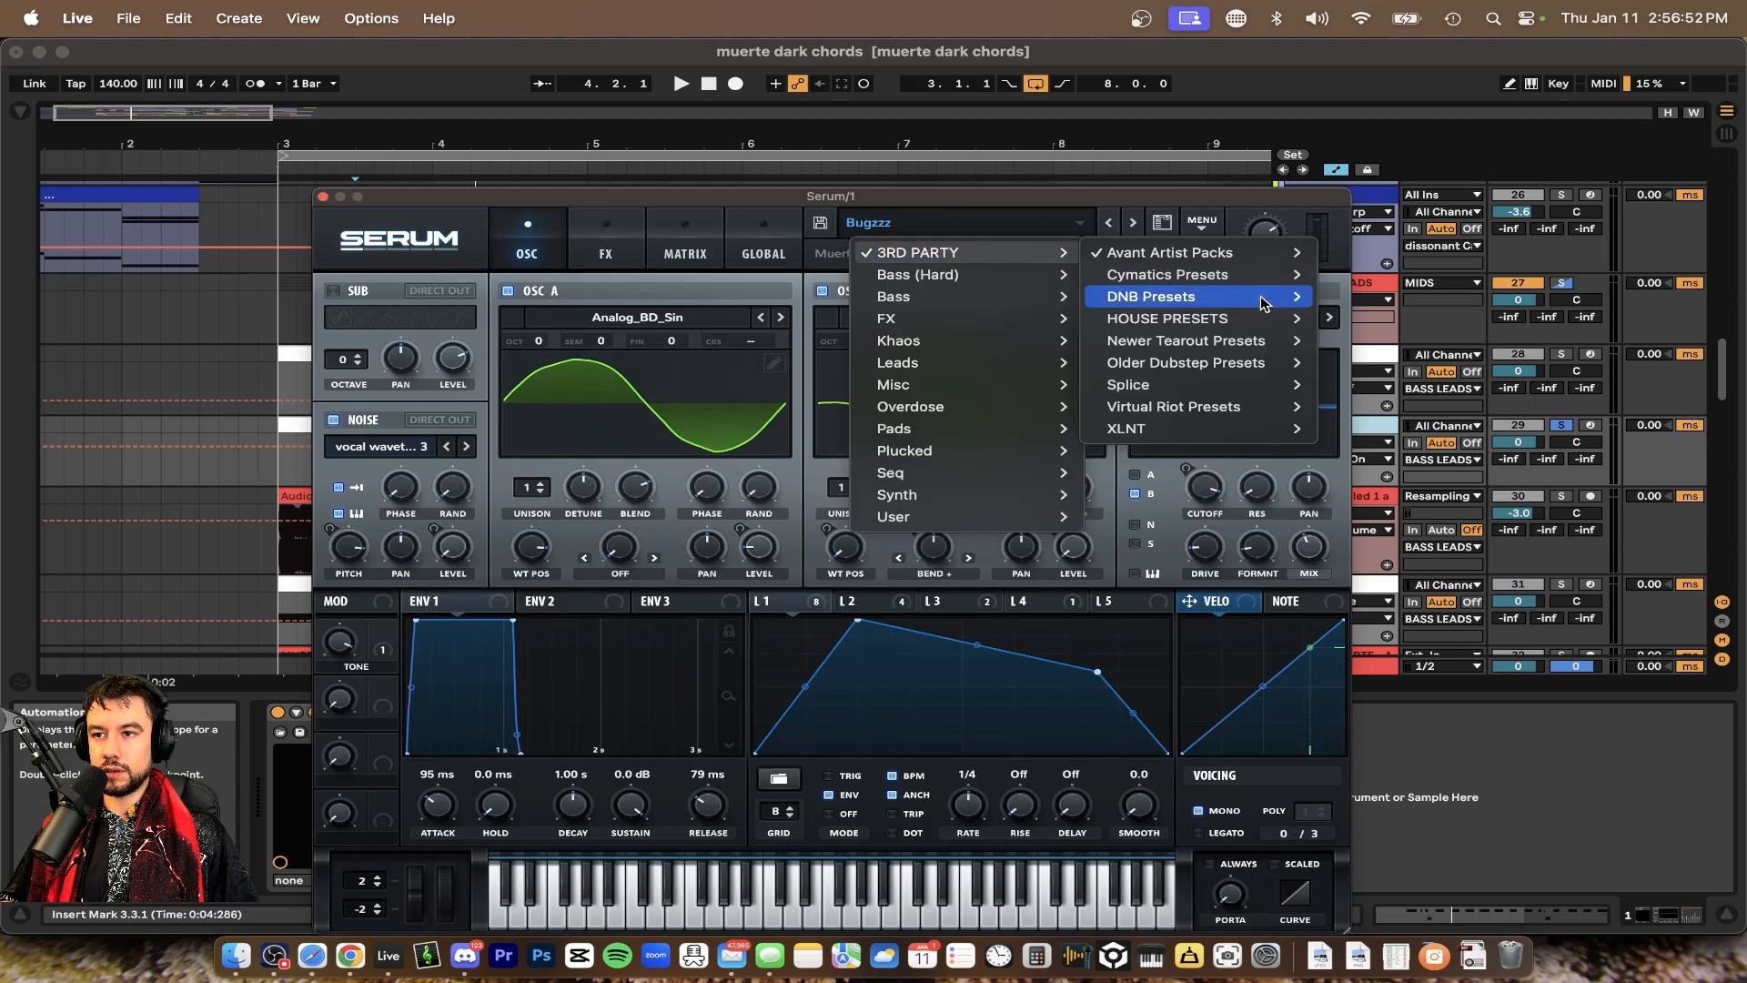
mouse_move(1237, 260)
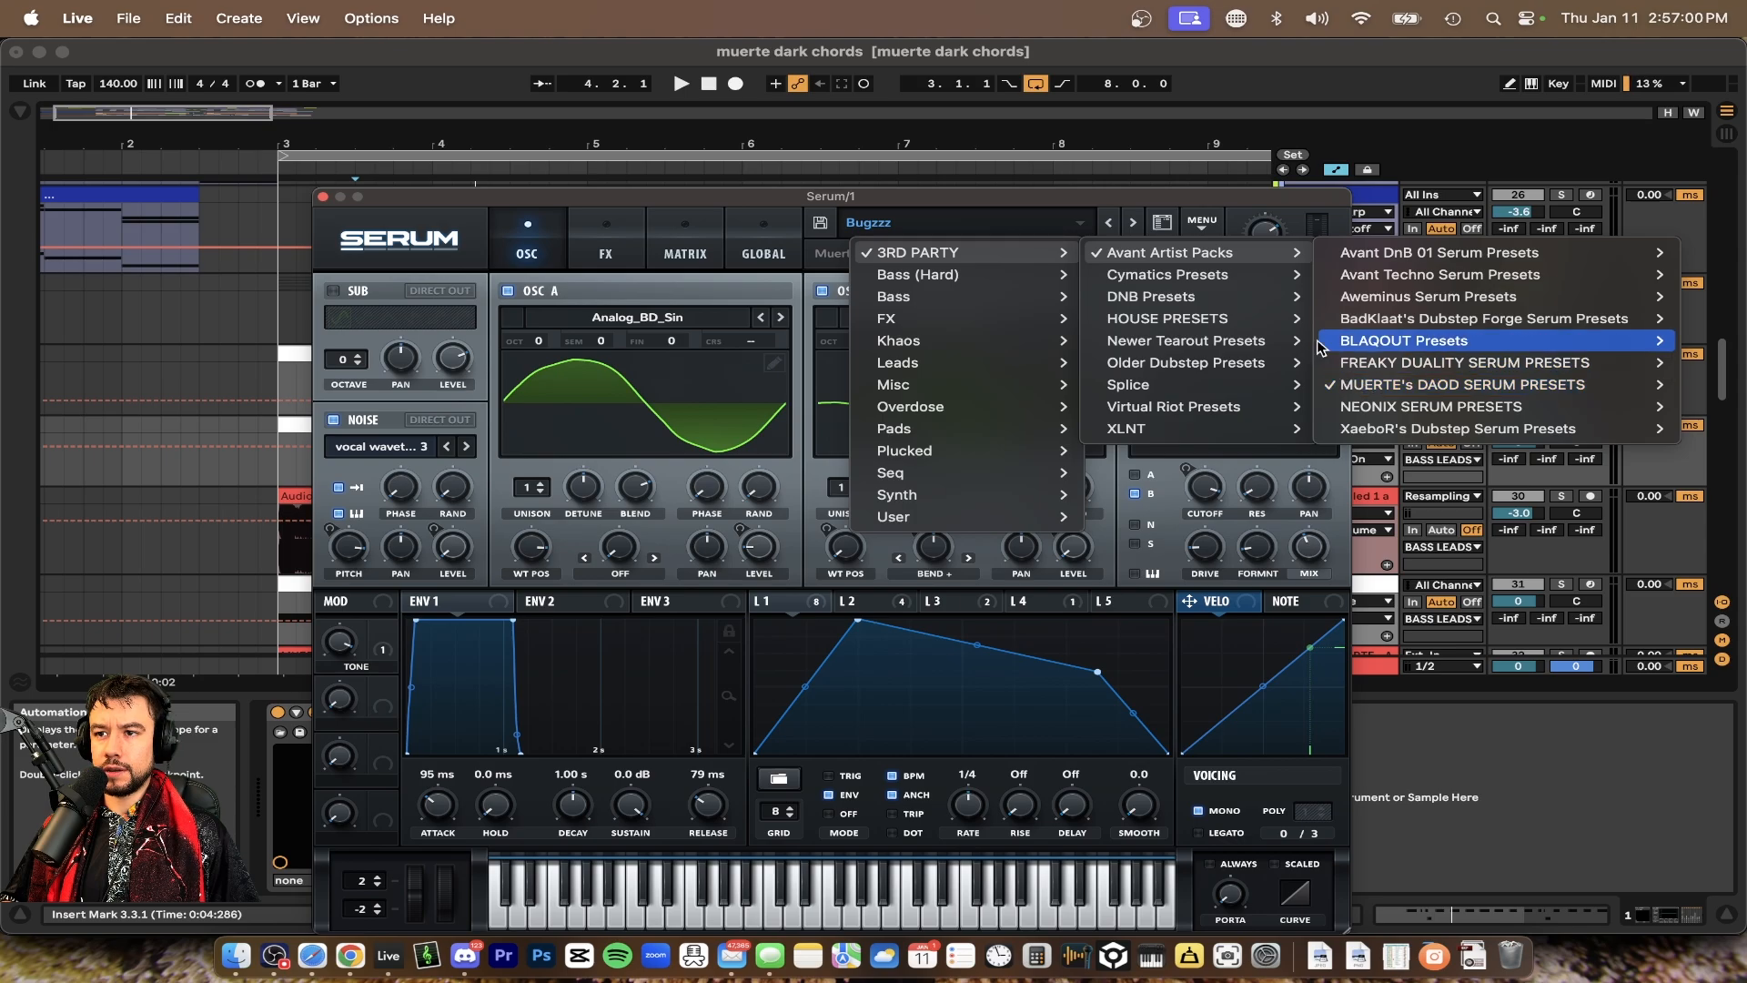
mouse_move(1453, 389)
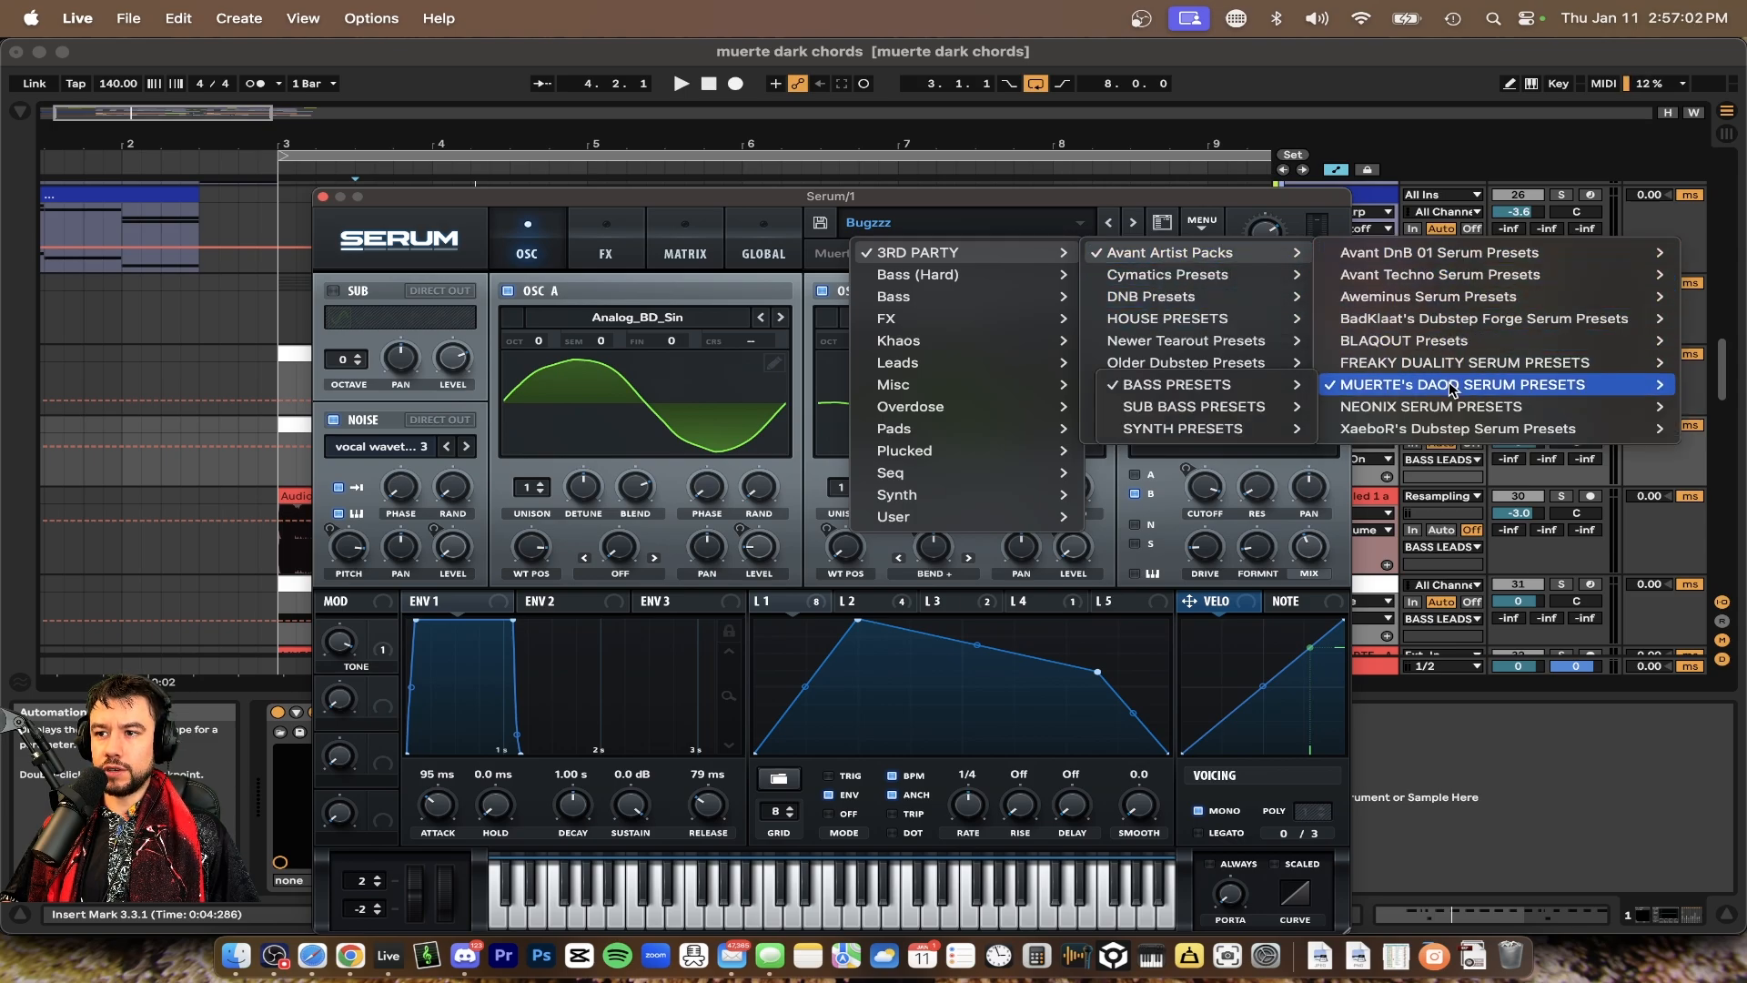
mouse_move(1183, 384)
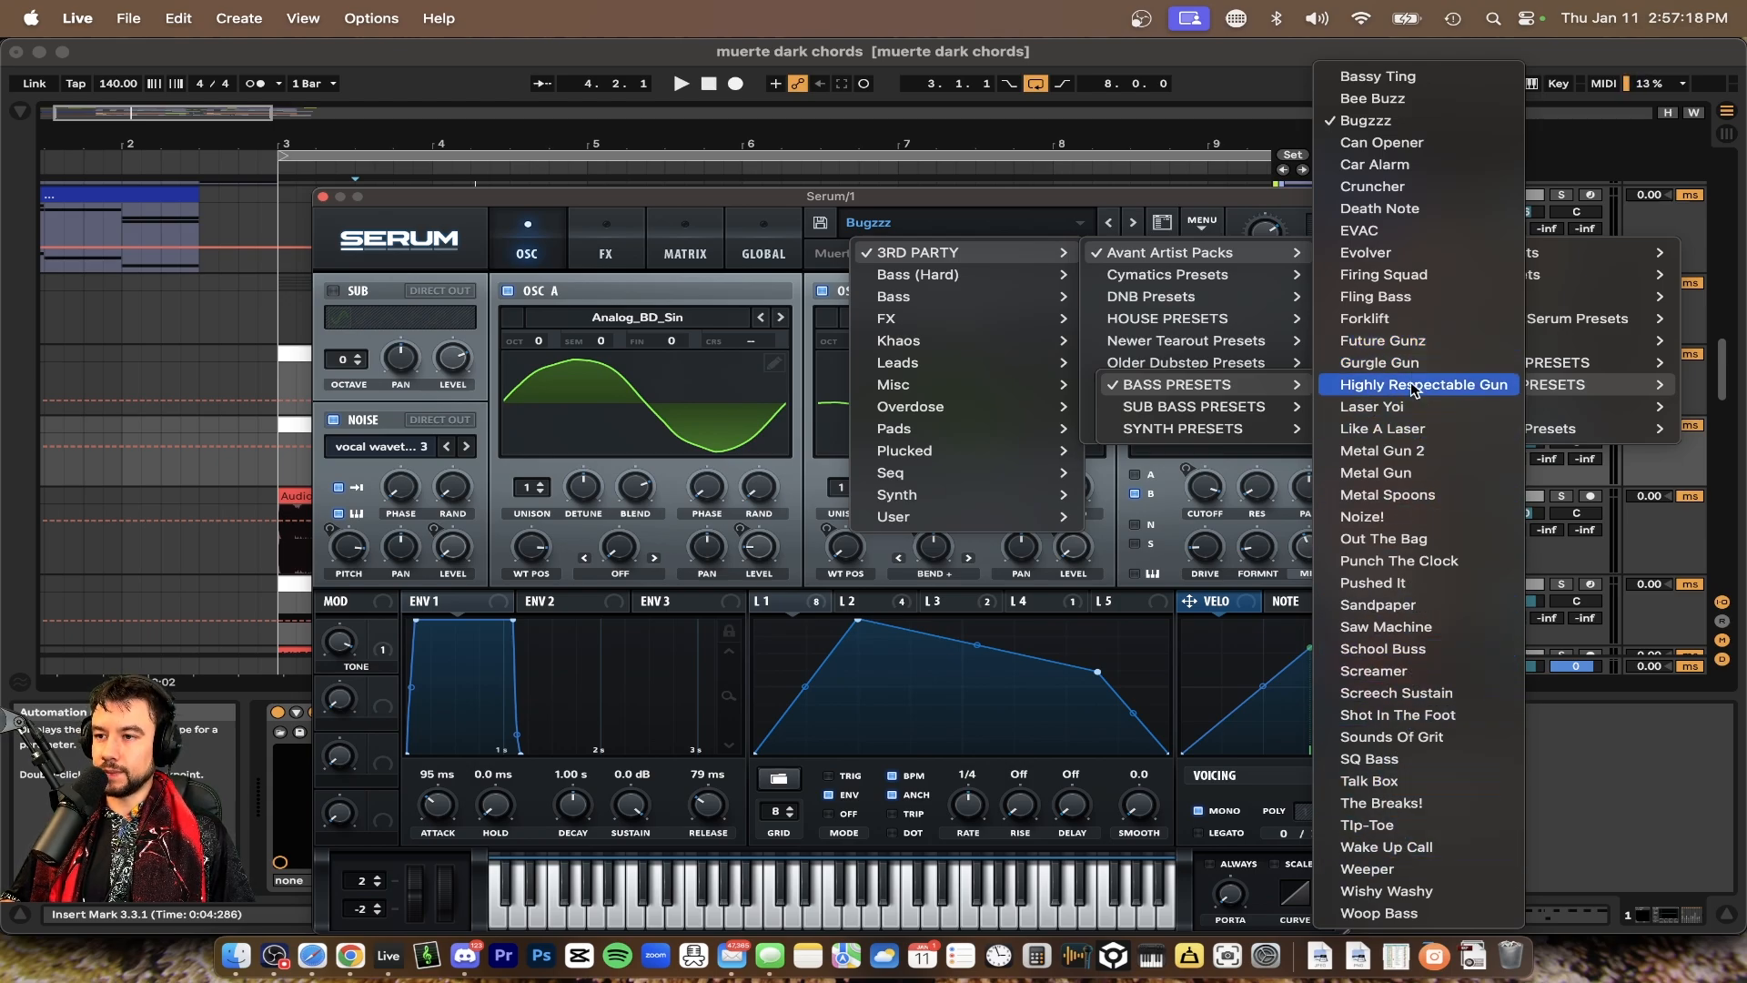
click(1165, 479)
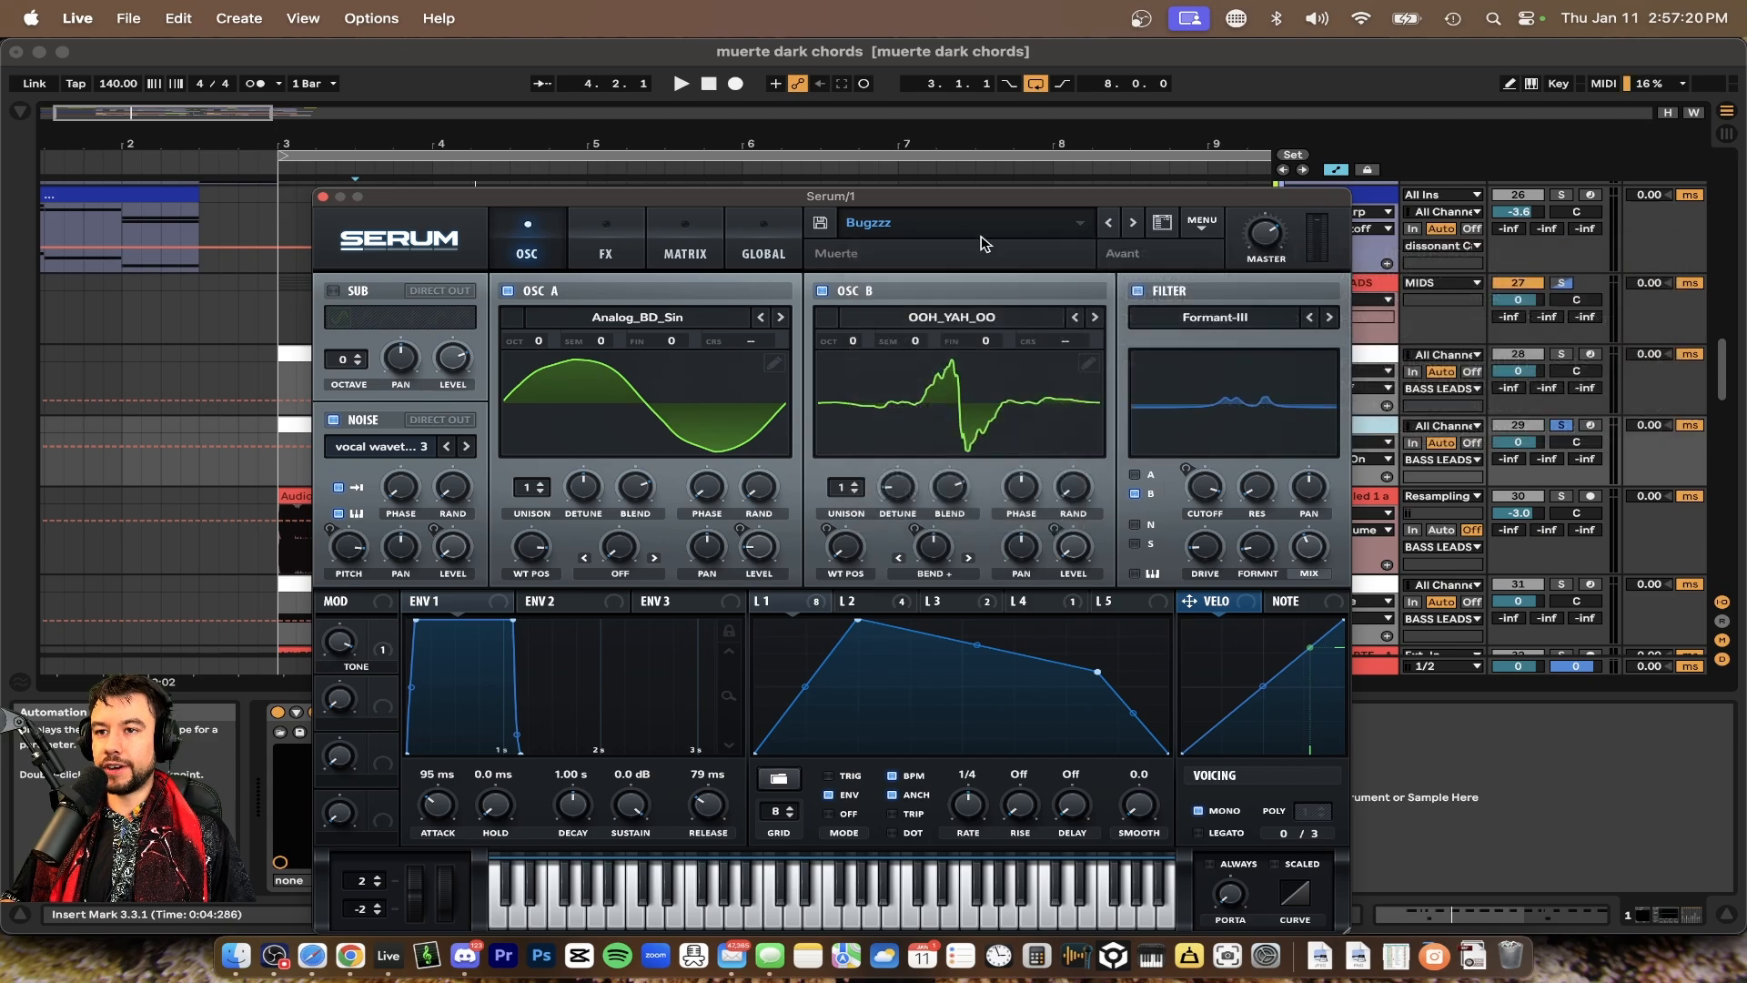
click(957, 218)
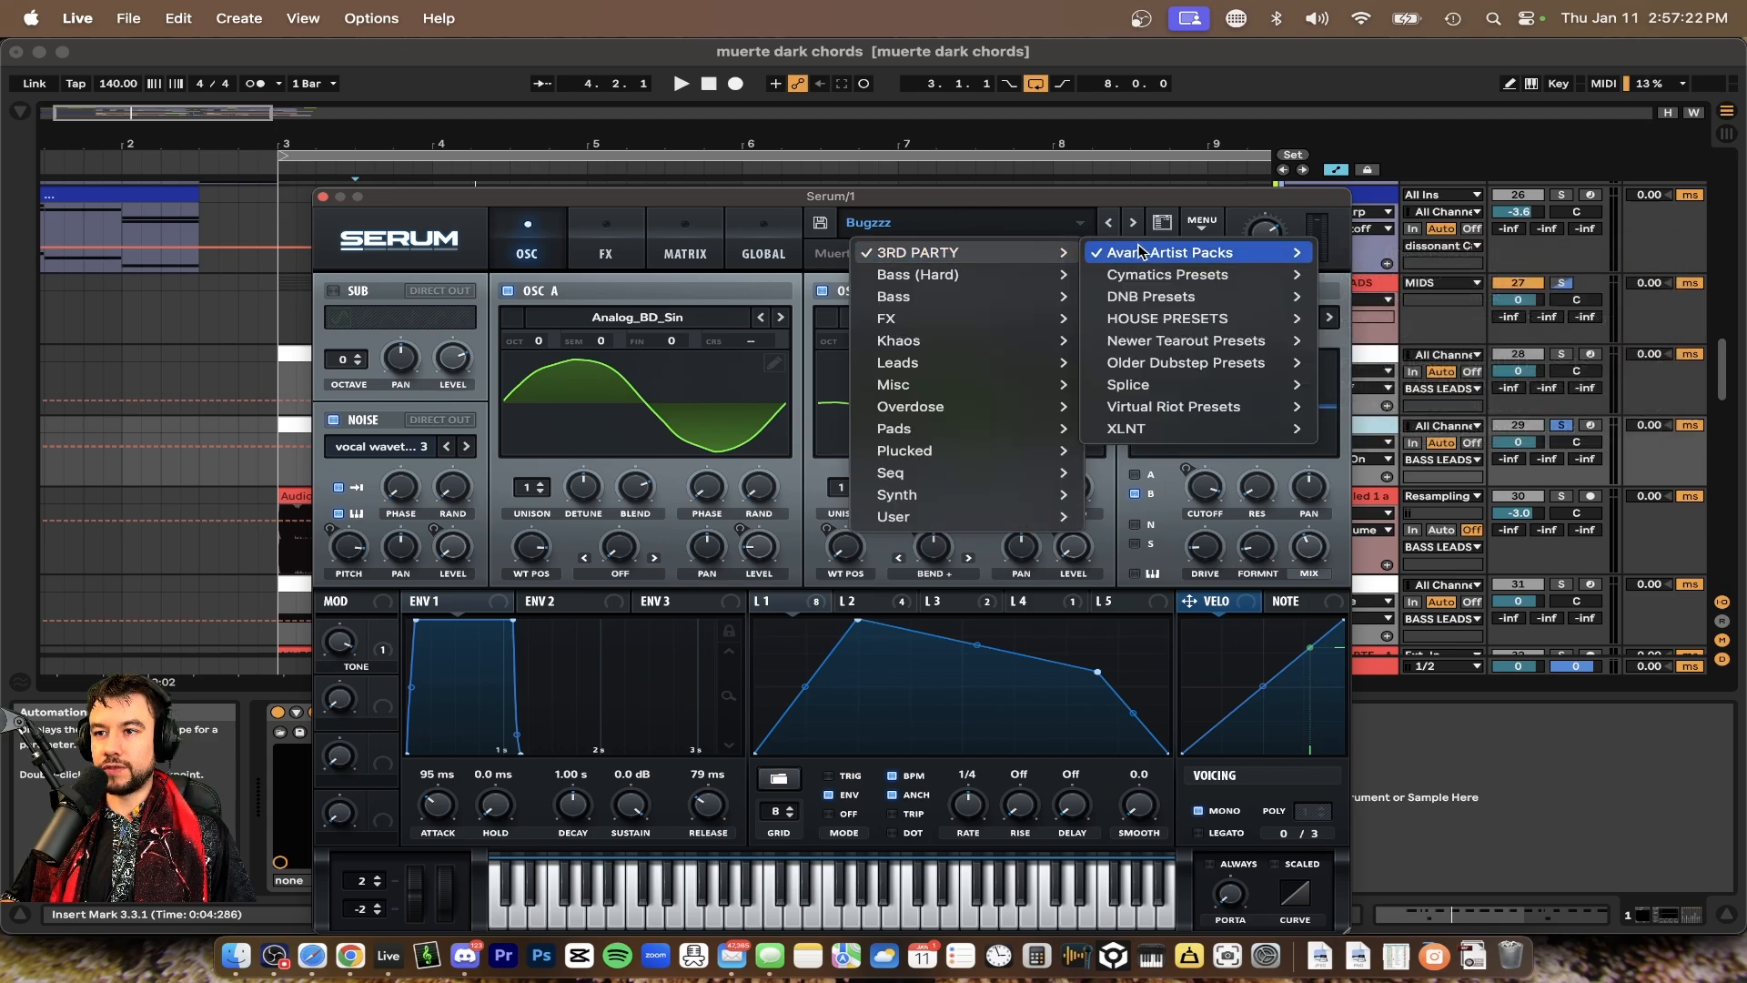
mouse_move(1183, 257)
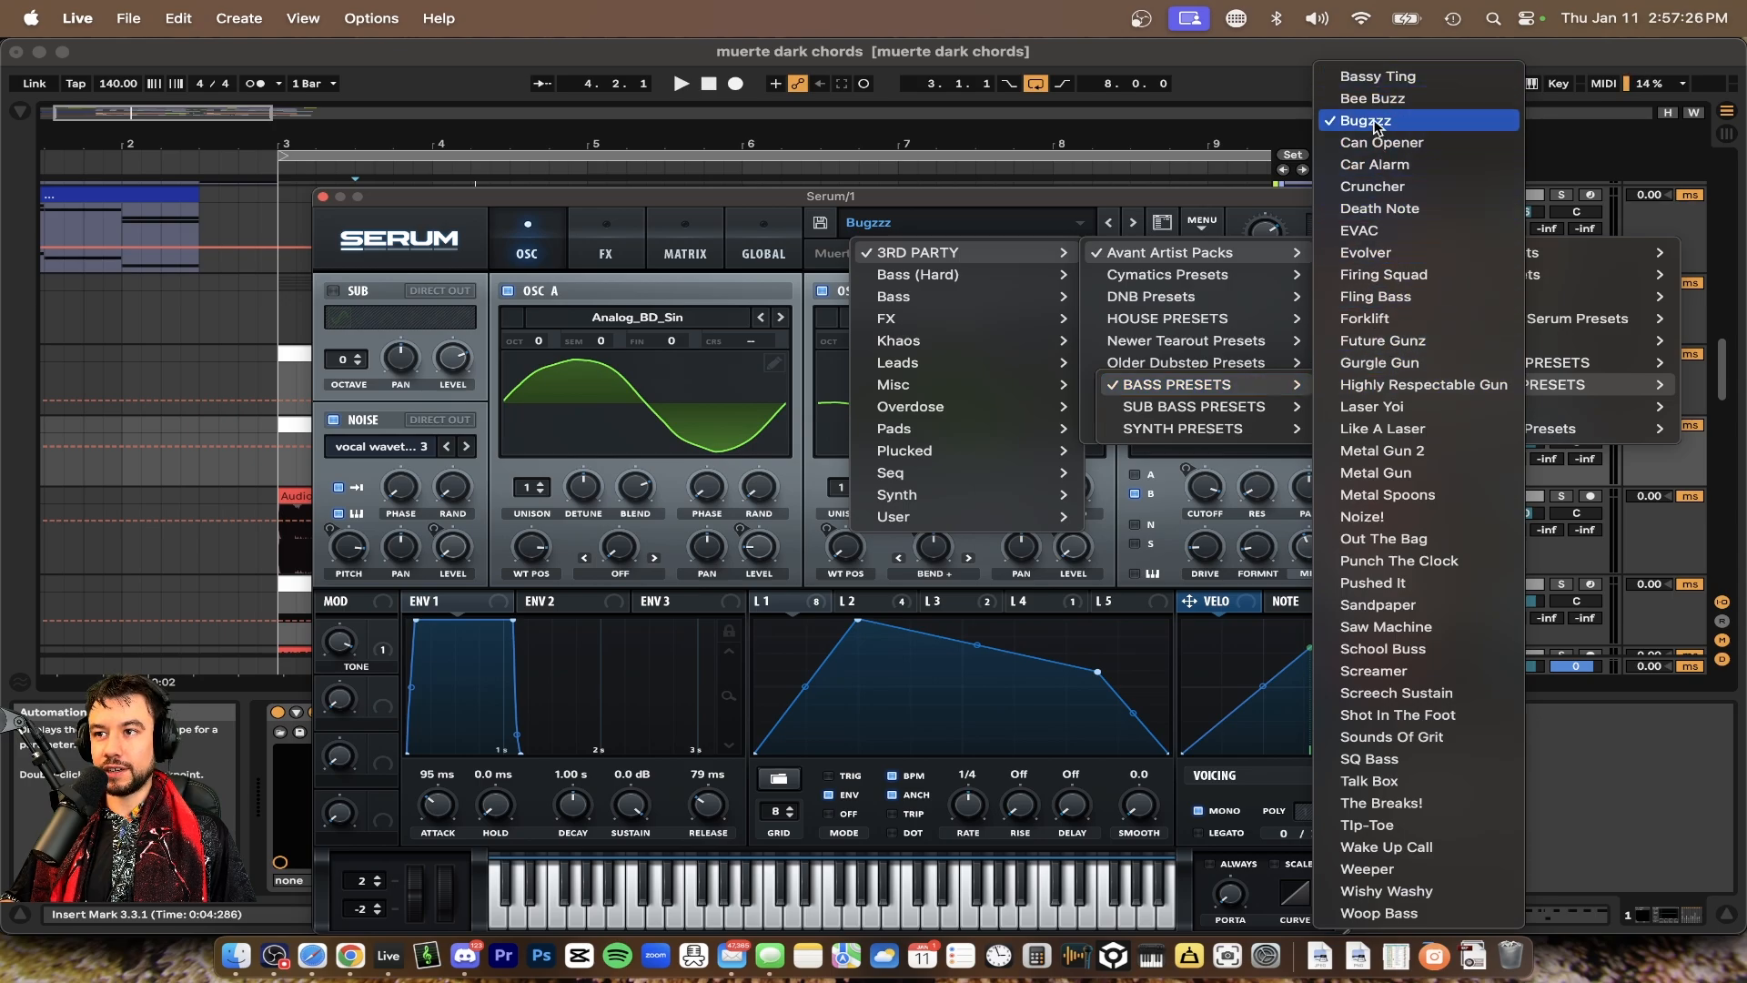
click(1161, 500)
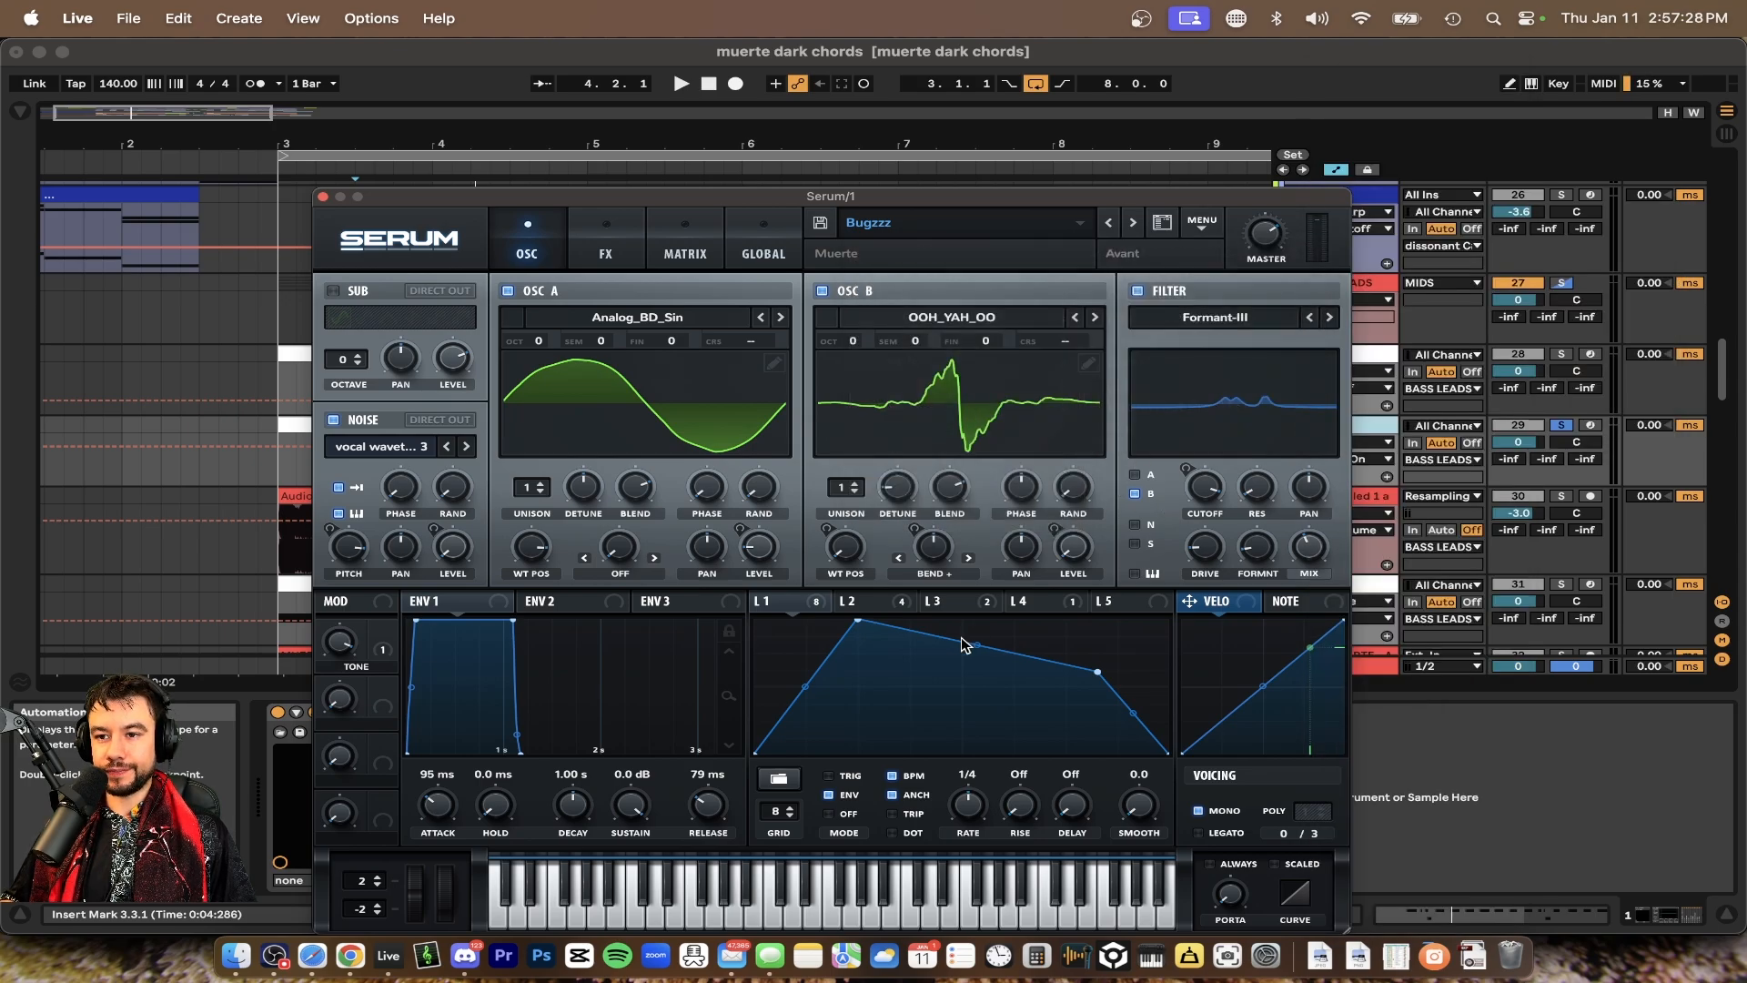
Move the Serum window out of the way and play back the arrangement around bar 3
key(space)
key(space)
drag(682, 198, 940, 557)
scroll(632, 386, down, 2)
scroll(632, 386, left, 2)
scroll(631, 386, down, 3)
key(space)
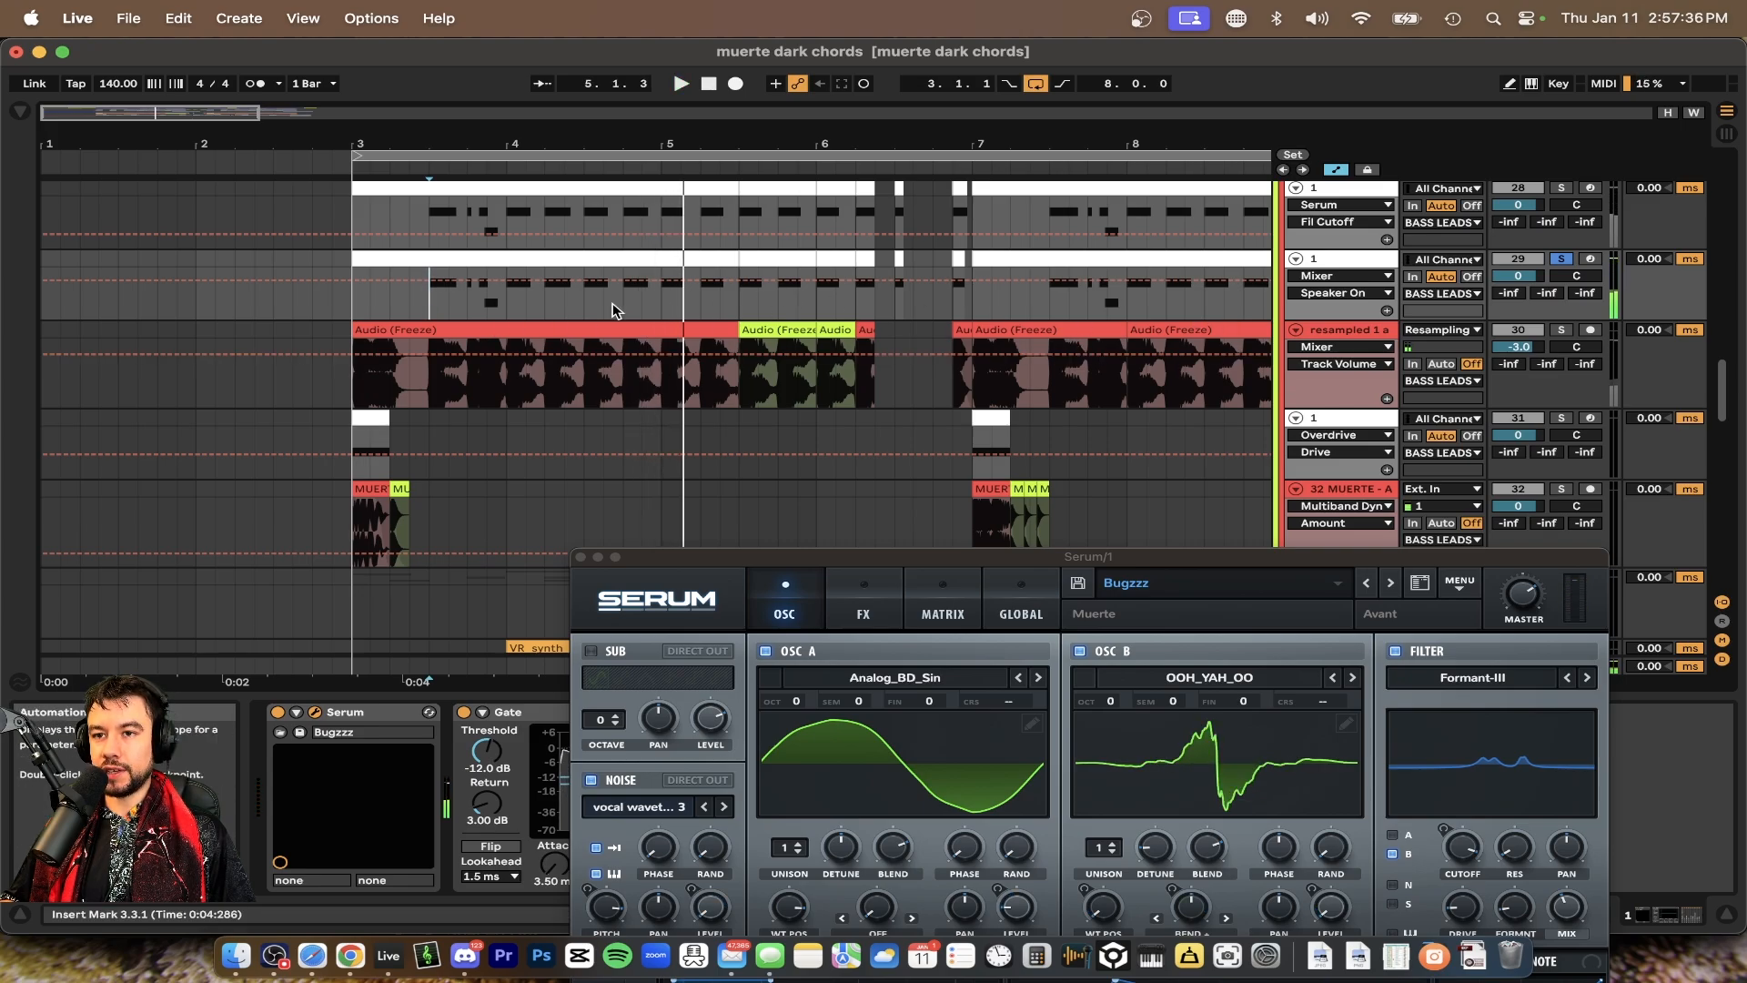
Audition the bass lead section with the second sub-track soloed, then clear the solos
scroll(613, 310, up, 2)
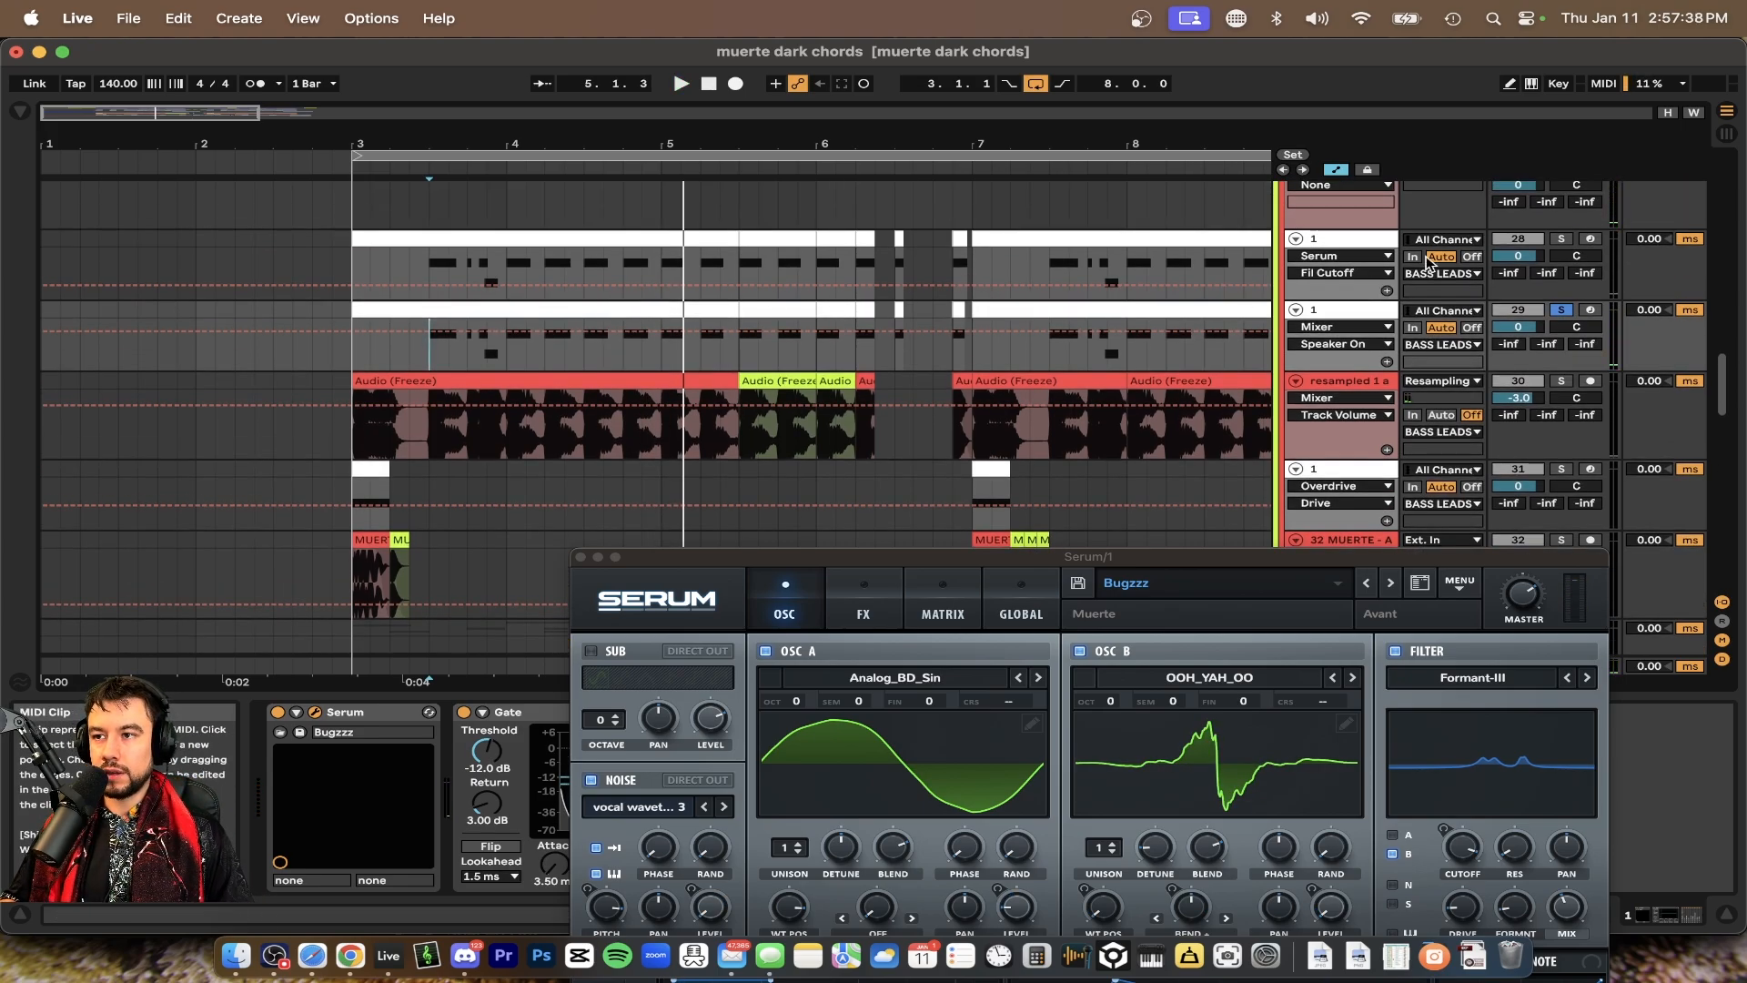
click(505, 277)
key(space)
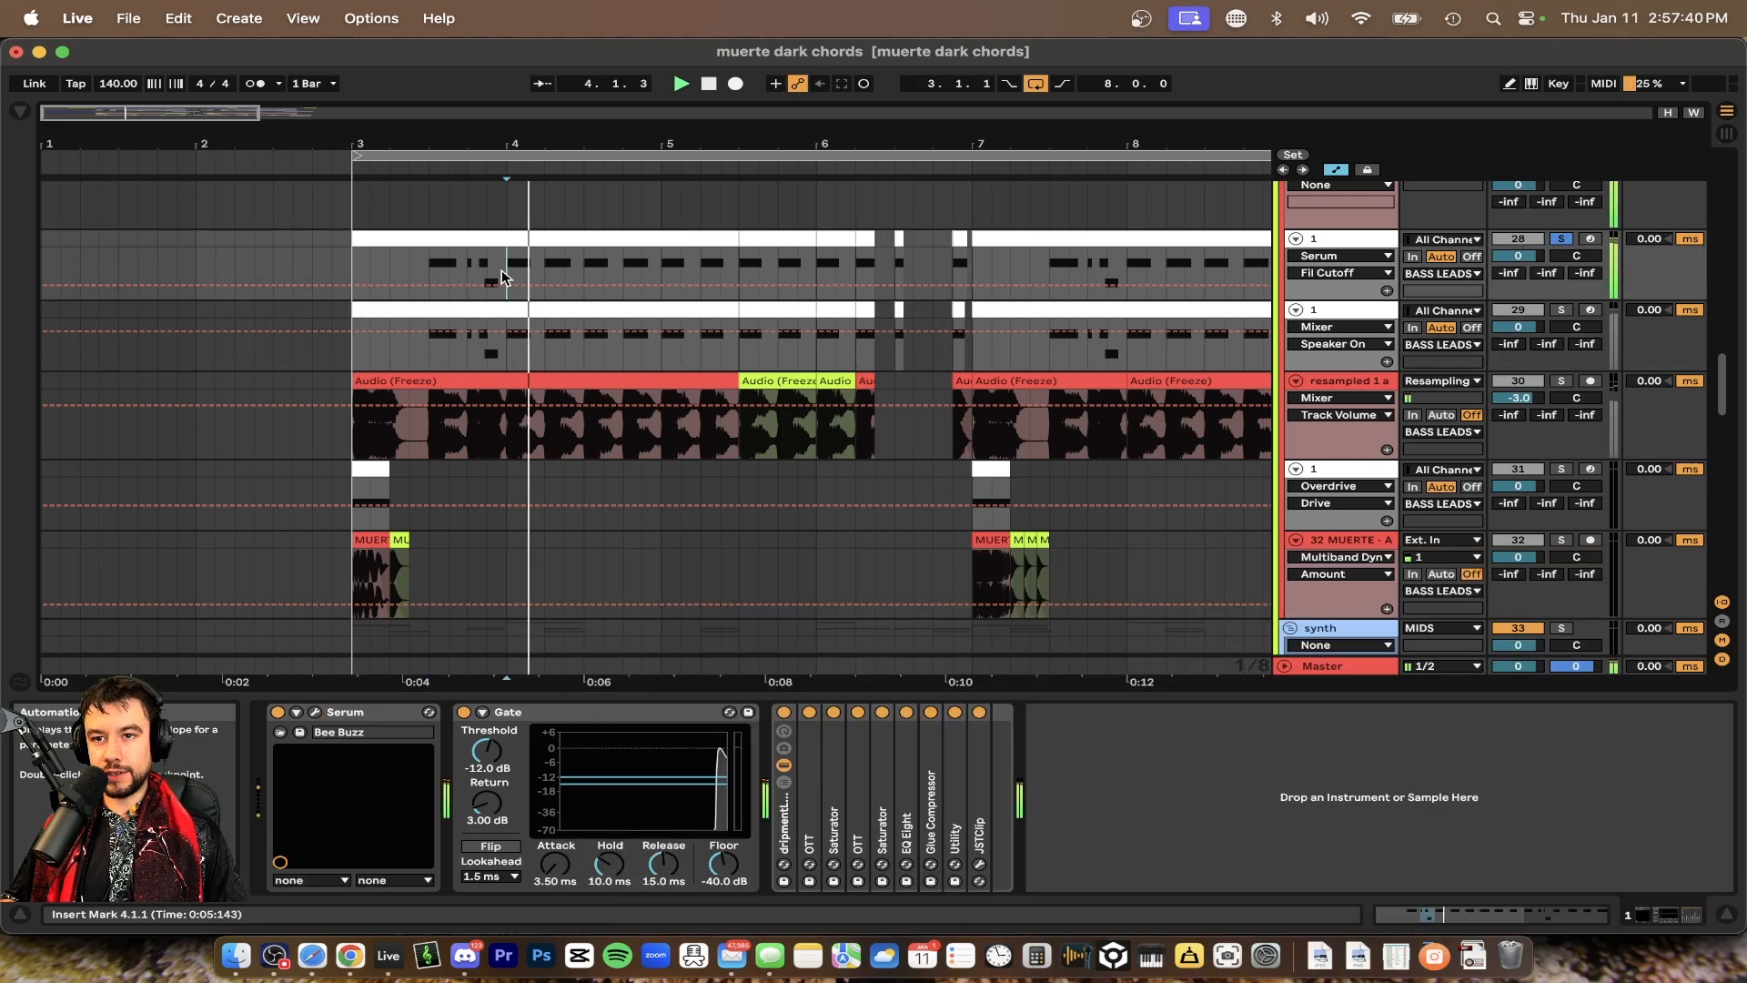
key(space)
click(1562, 310)
key(space)
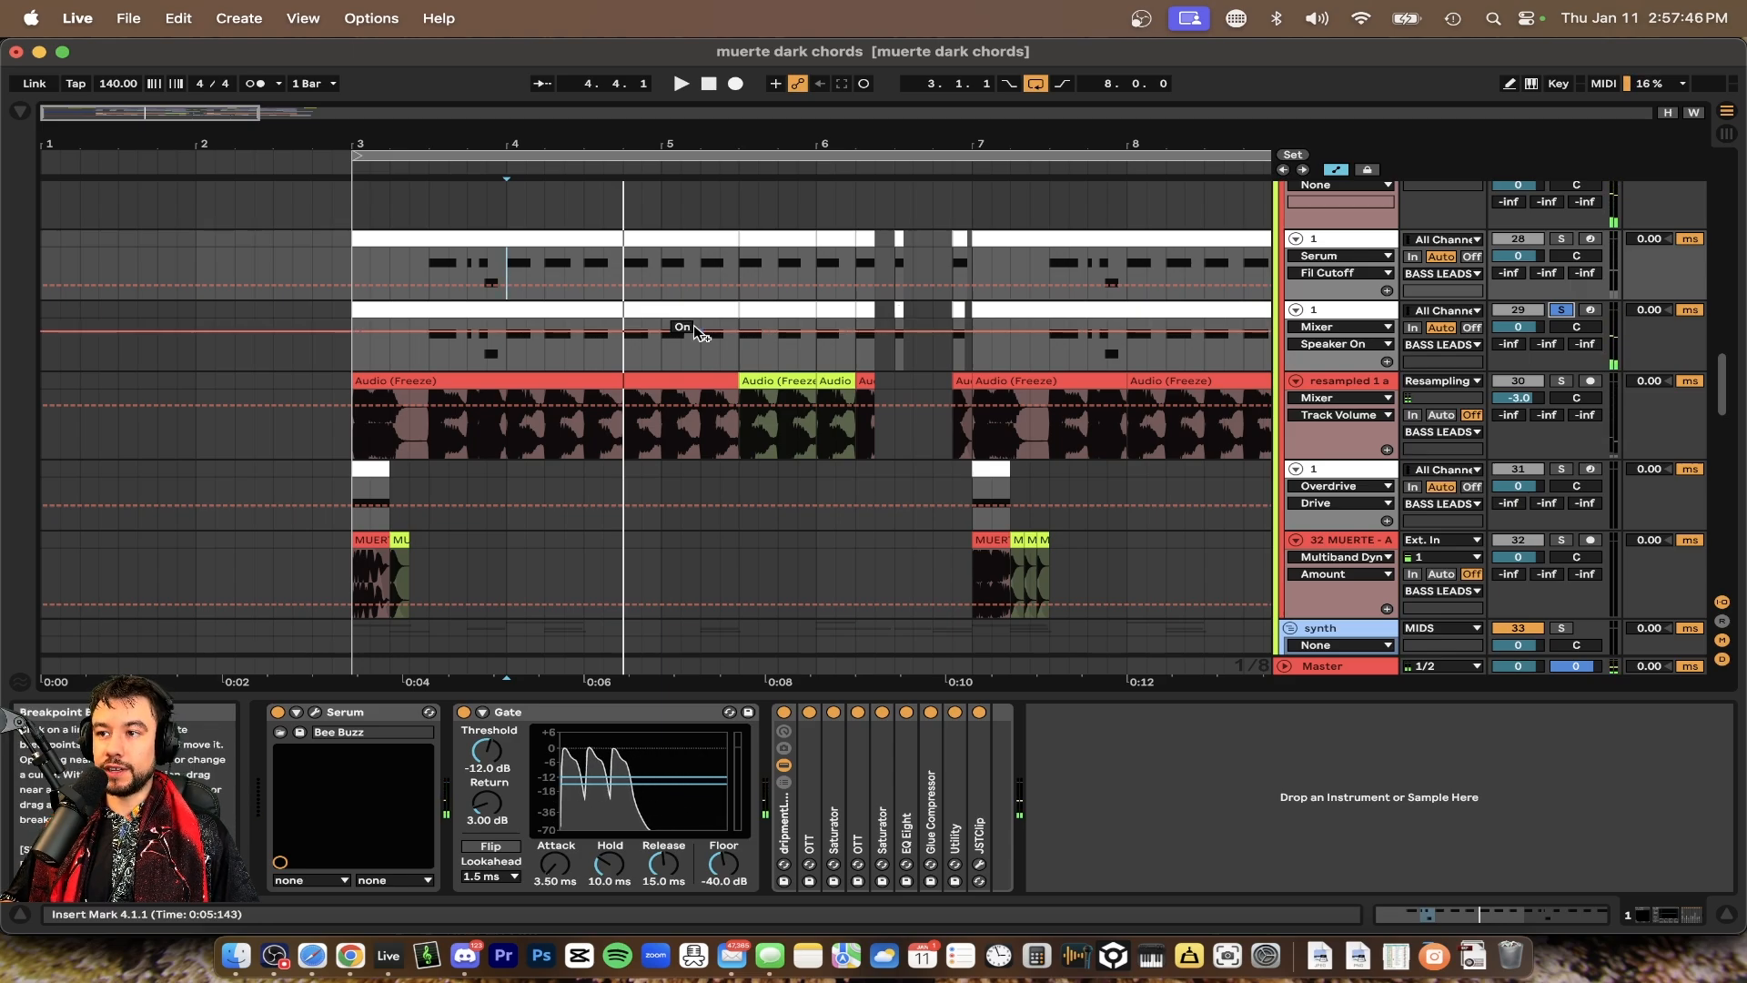
scroll(362, 407, down, 3)
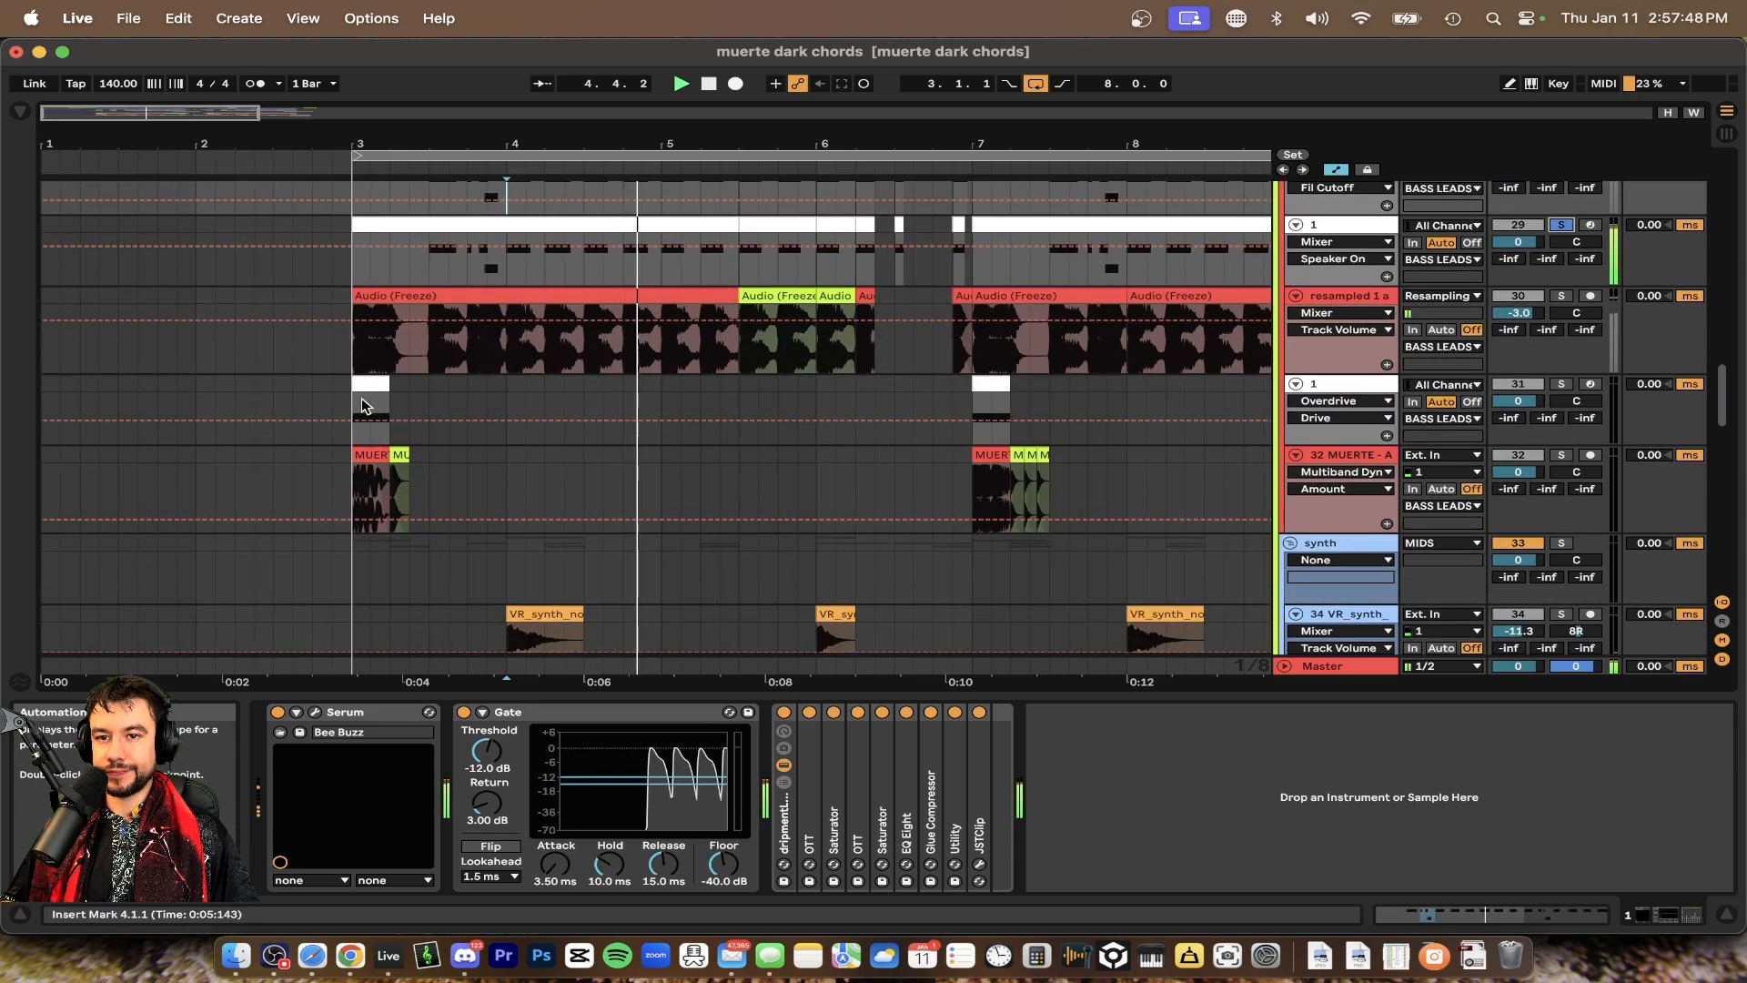
scroll(1588, 389, up, 3)
click(1561, 247)
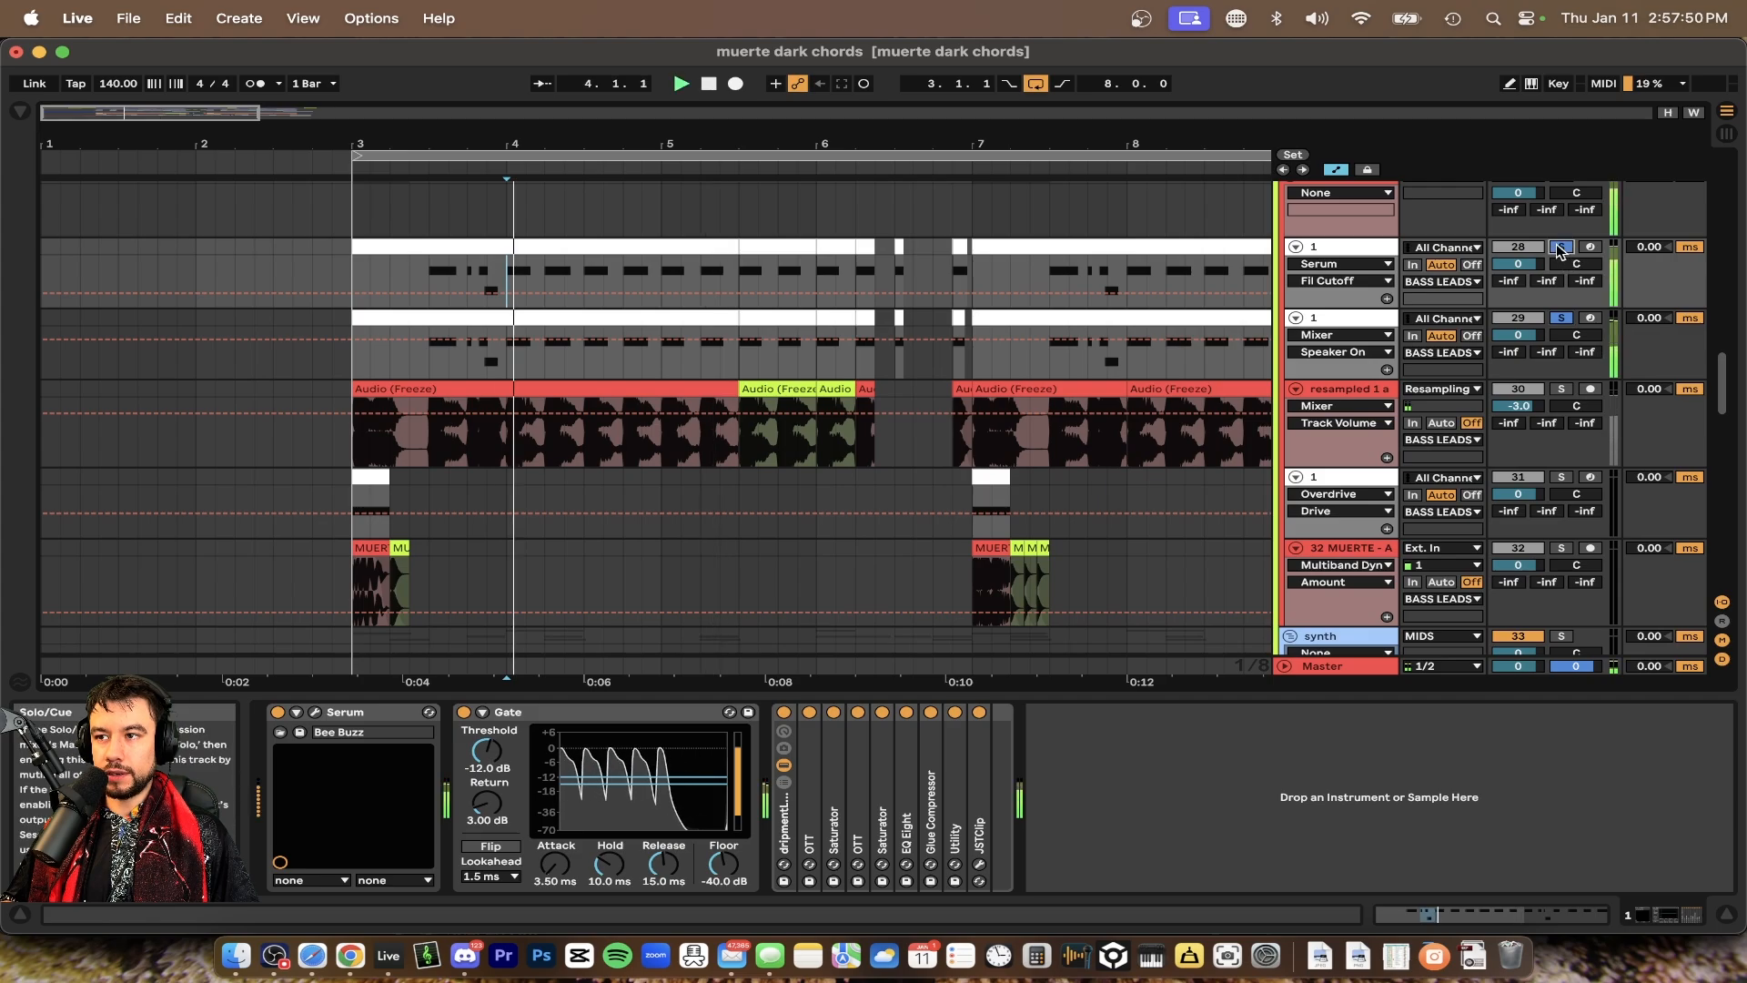
click(1563, 319)
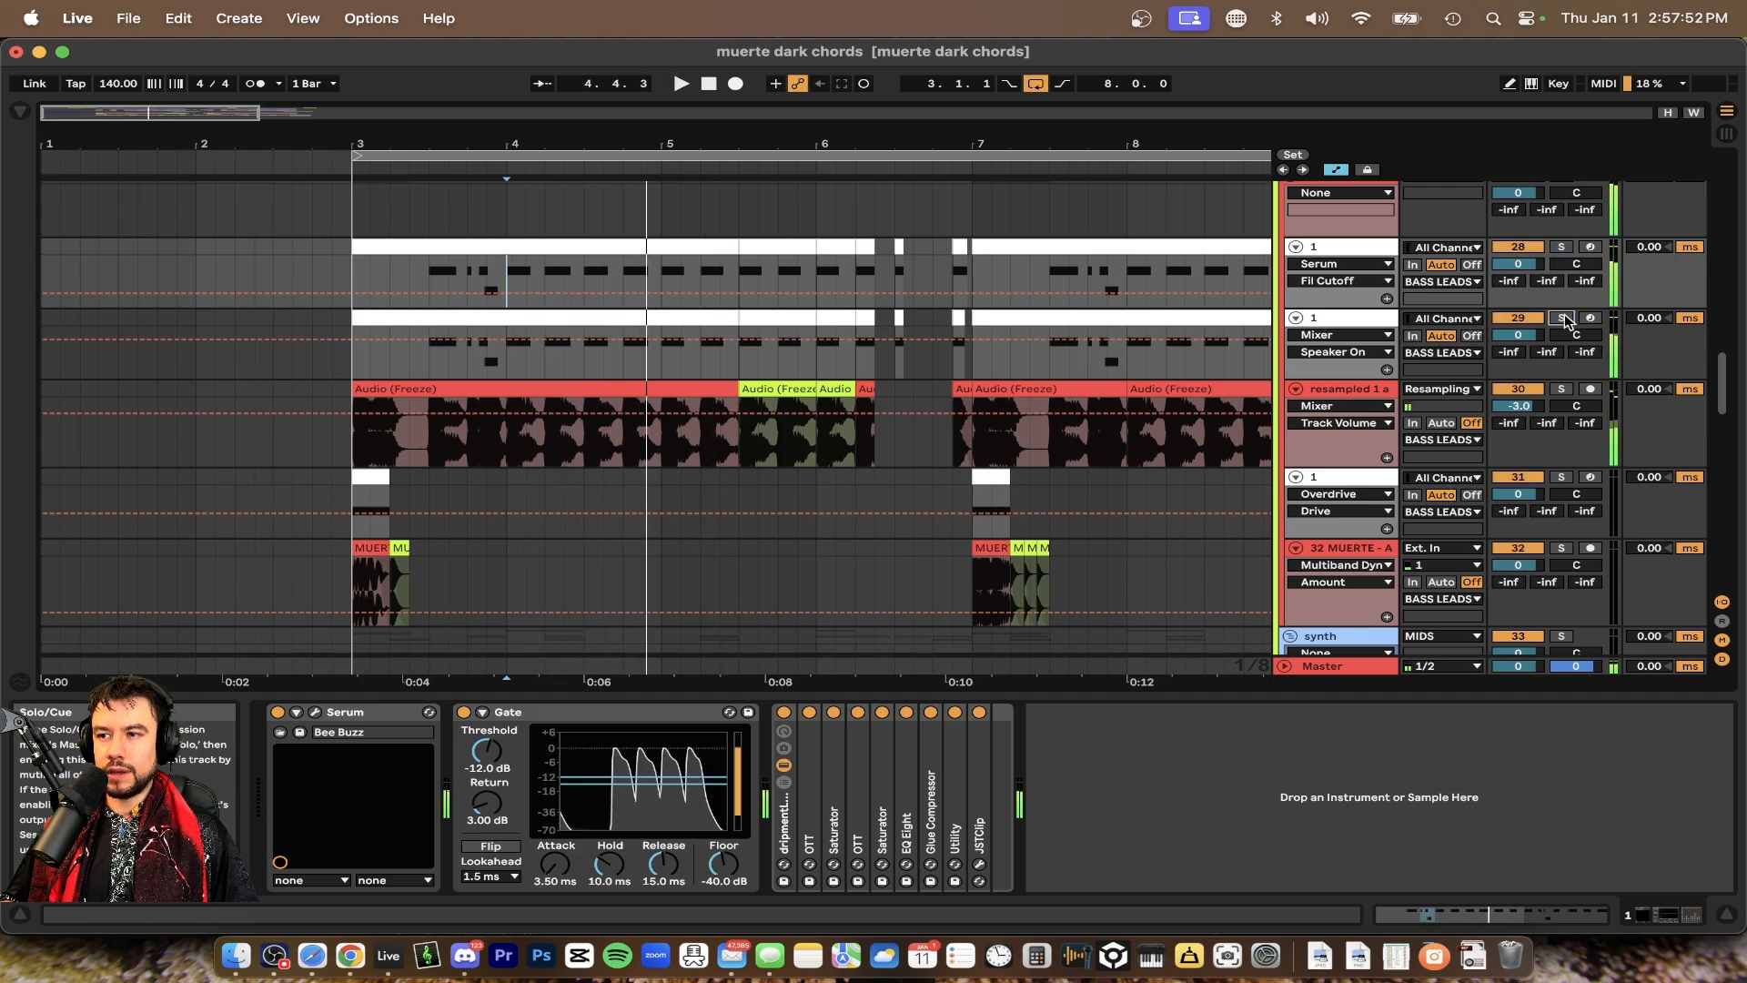
Rename the sub-track below the resampled track as 1.2
click(380, 475)
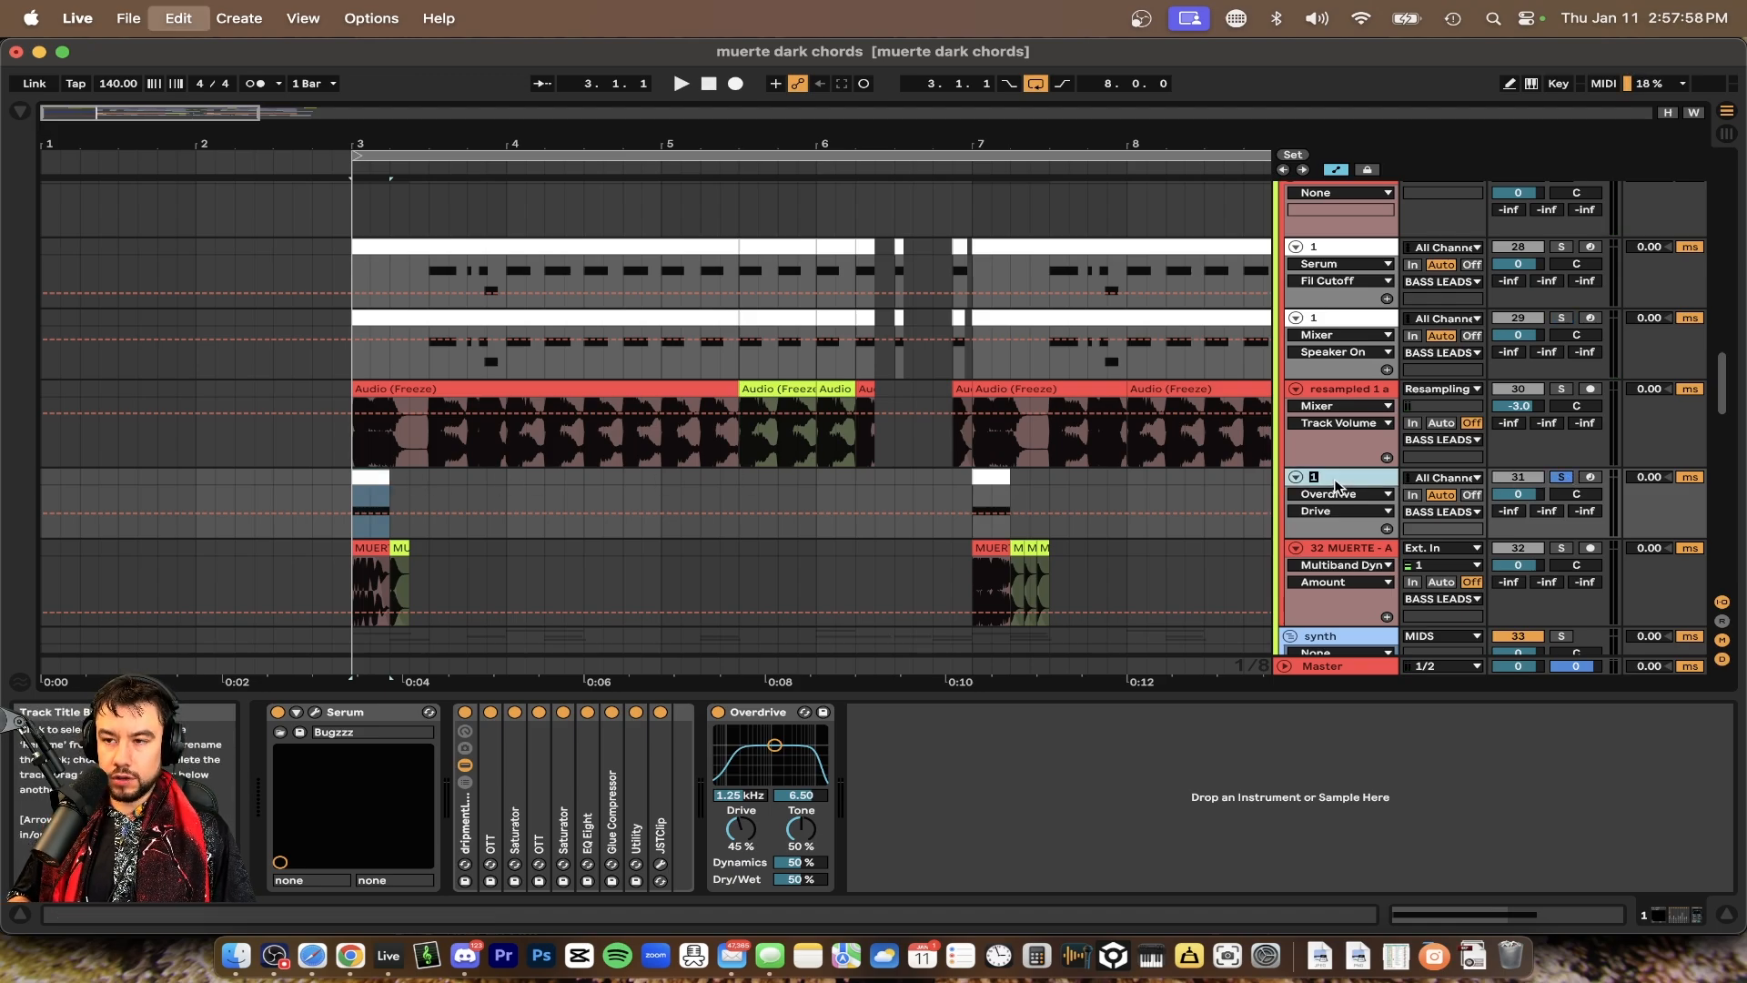
text(2)
key(Return)
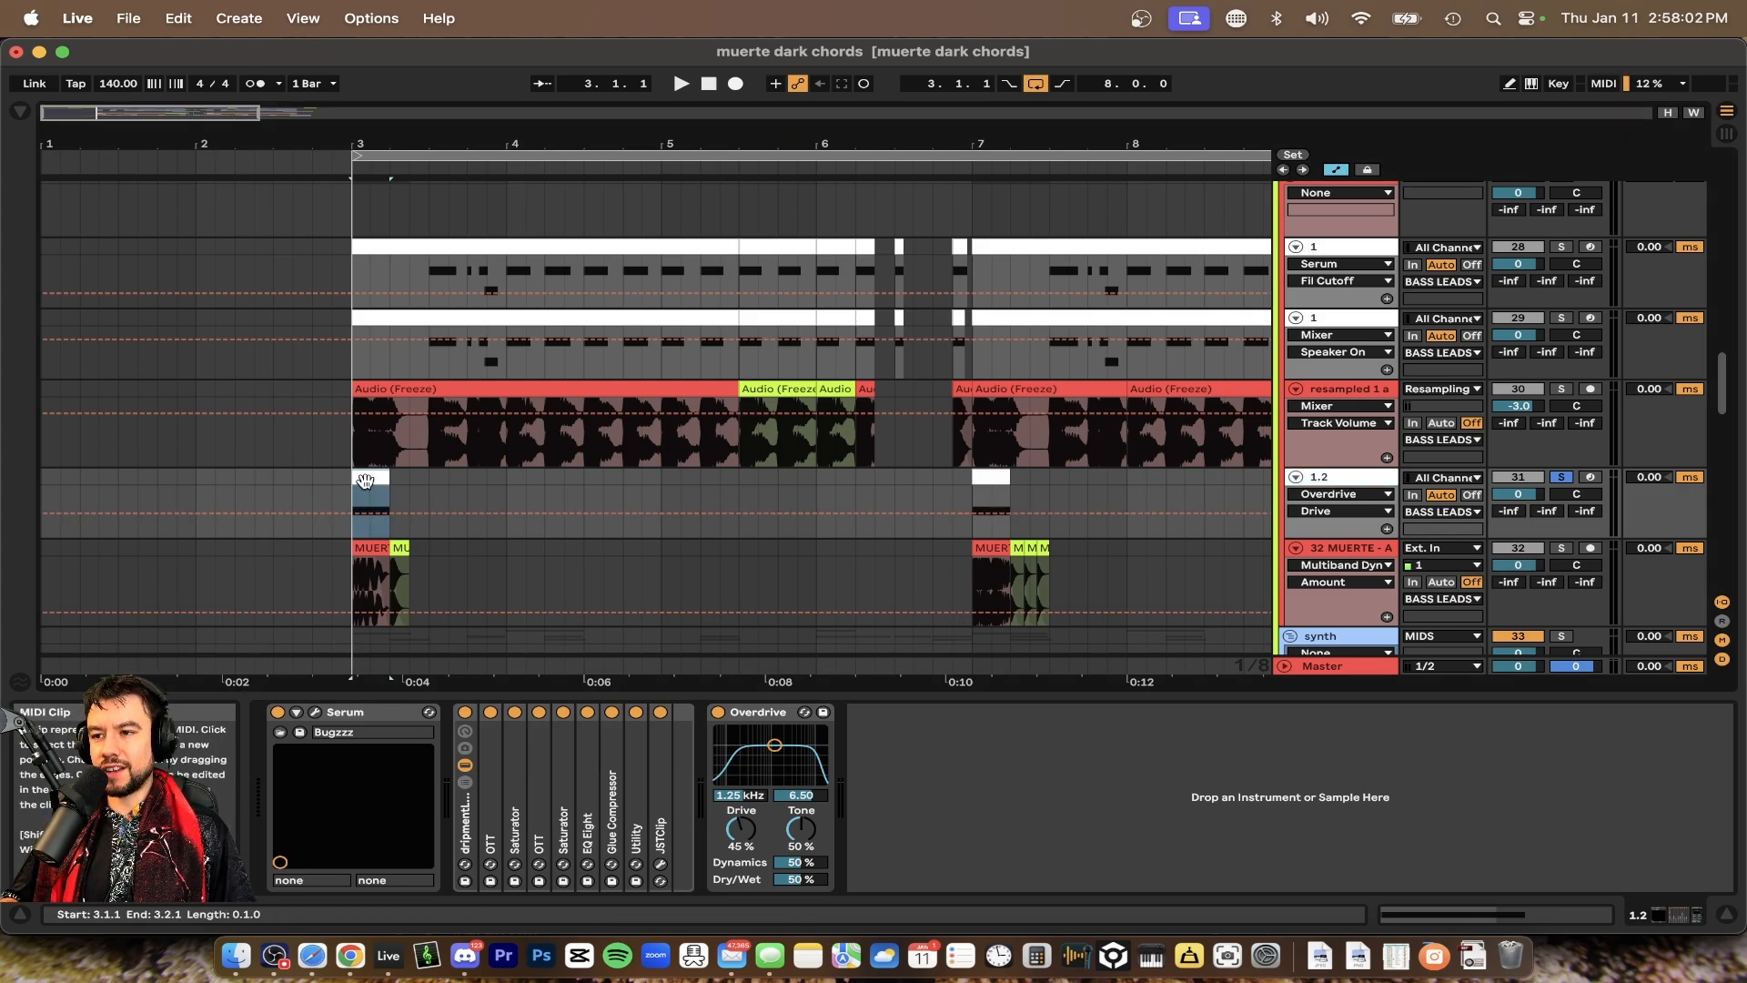
Open the 1.2 track's Serum, compare its LFO tabs and adjust the LFO 1 rate before closing it
key(space)
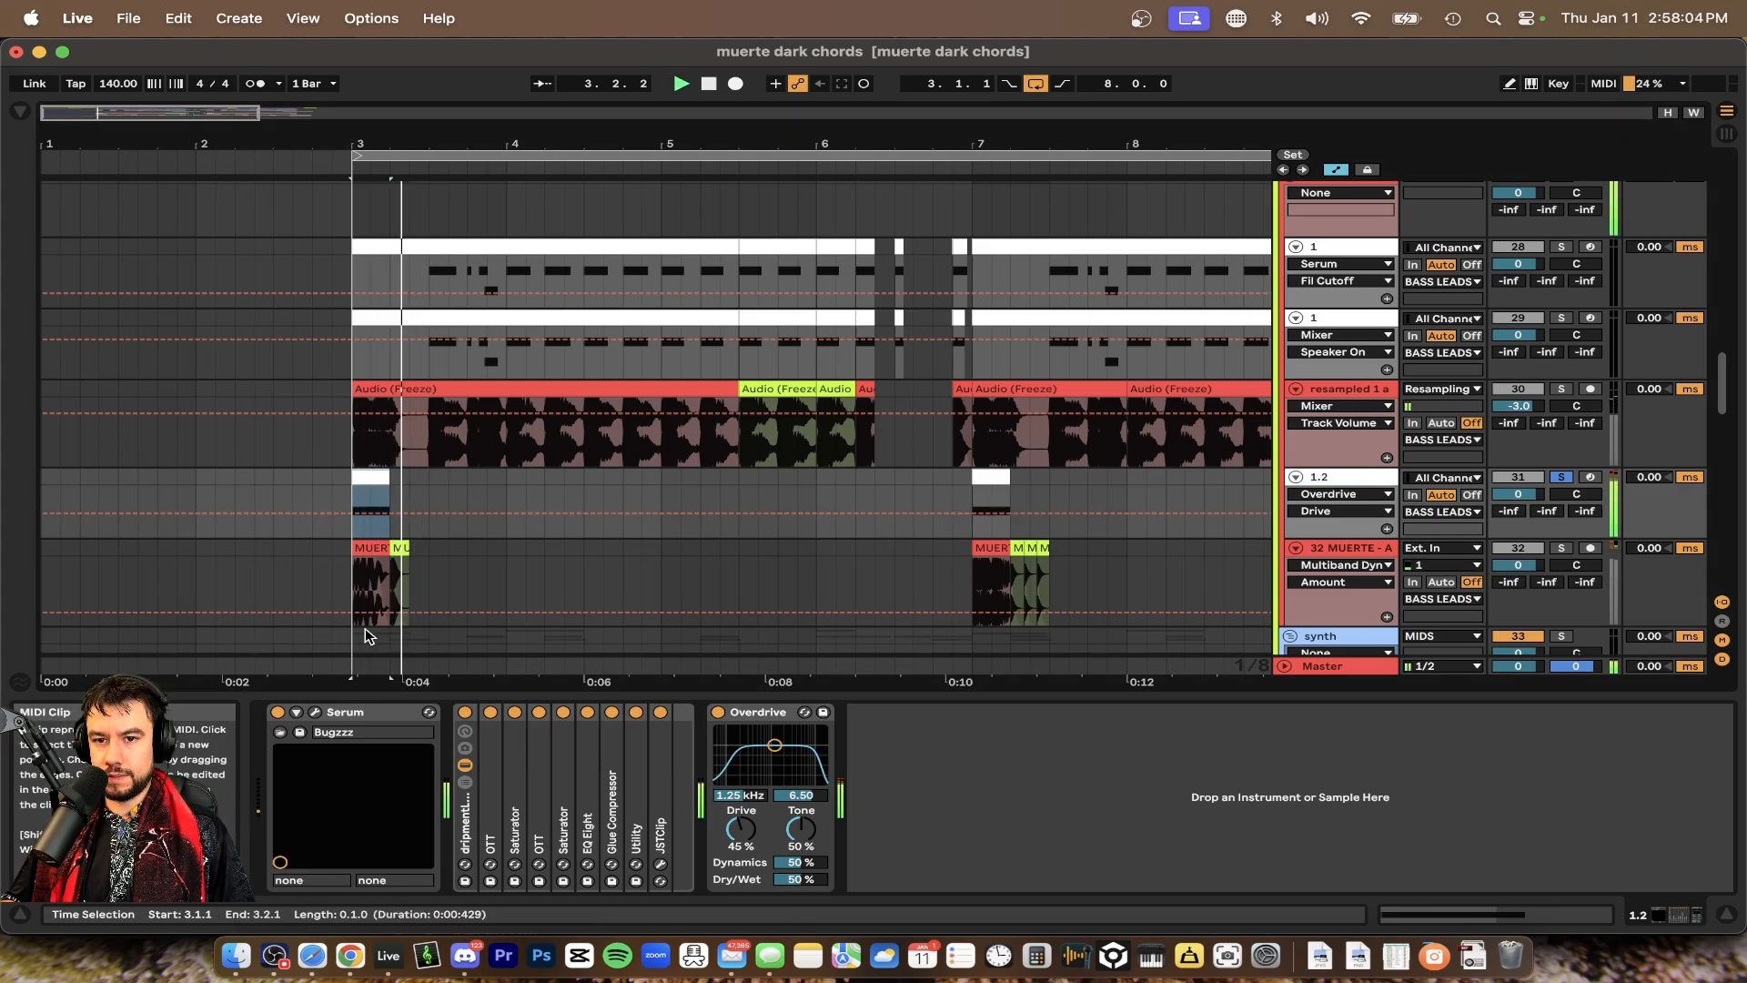
click(318, 712)
click(843, 444)
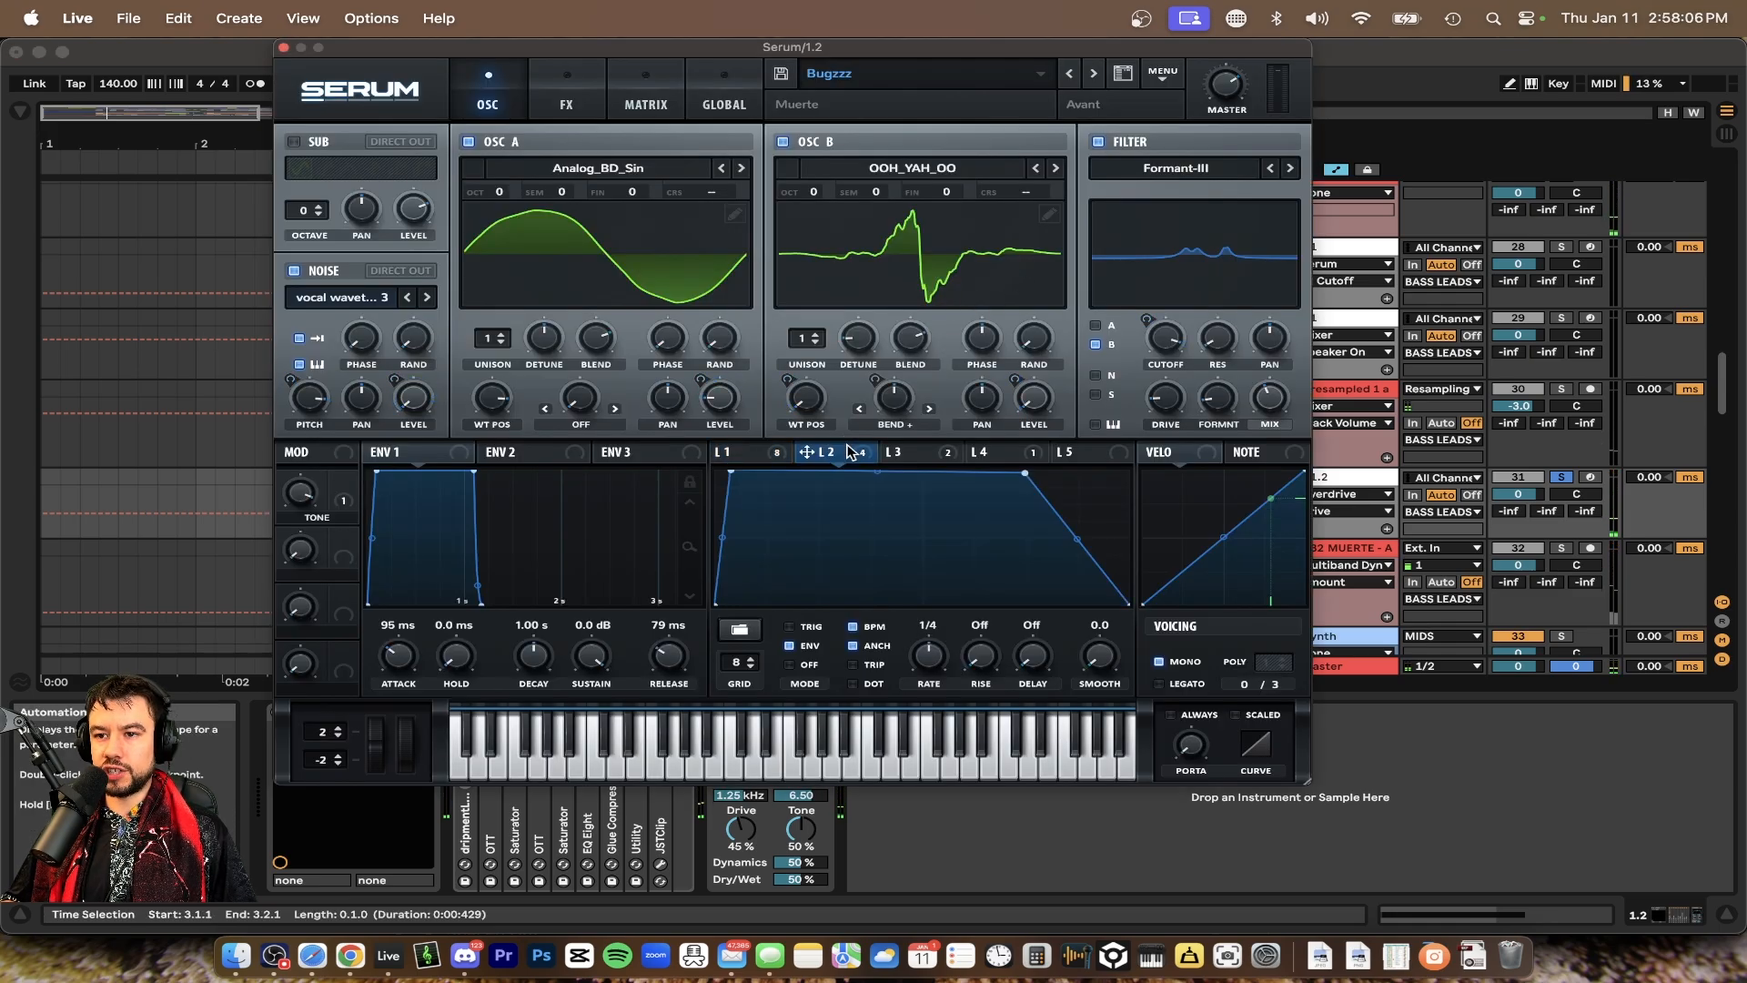
click(736, 452)
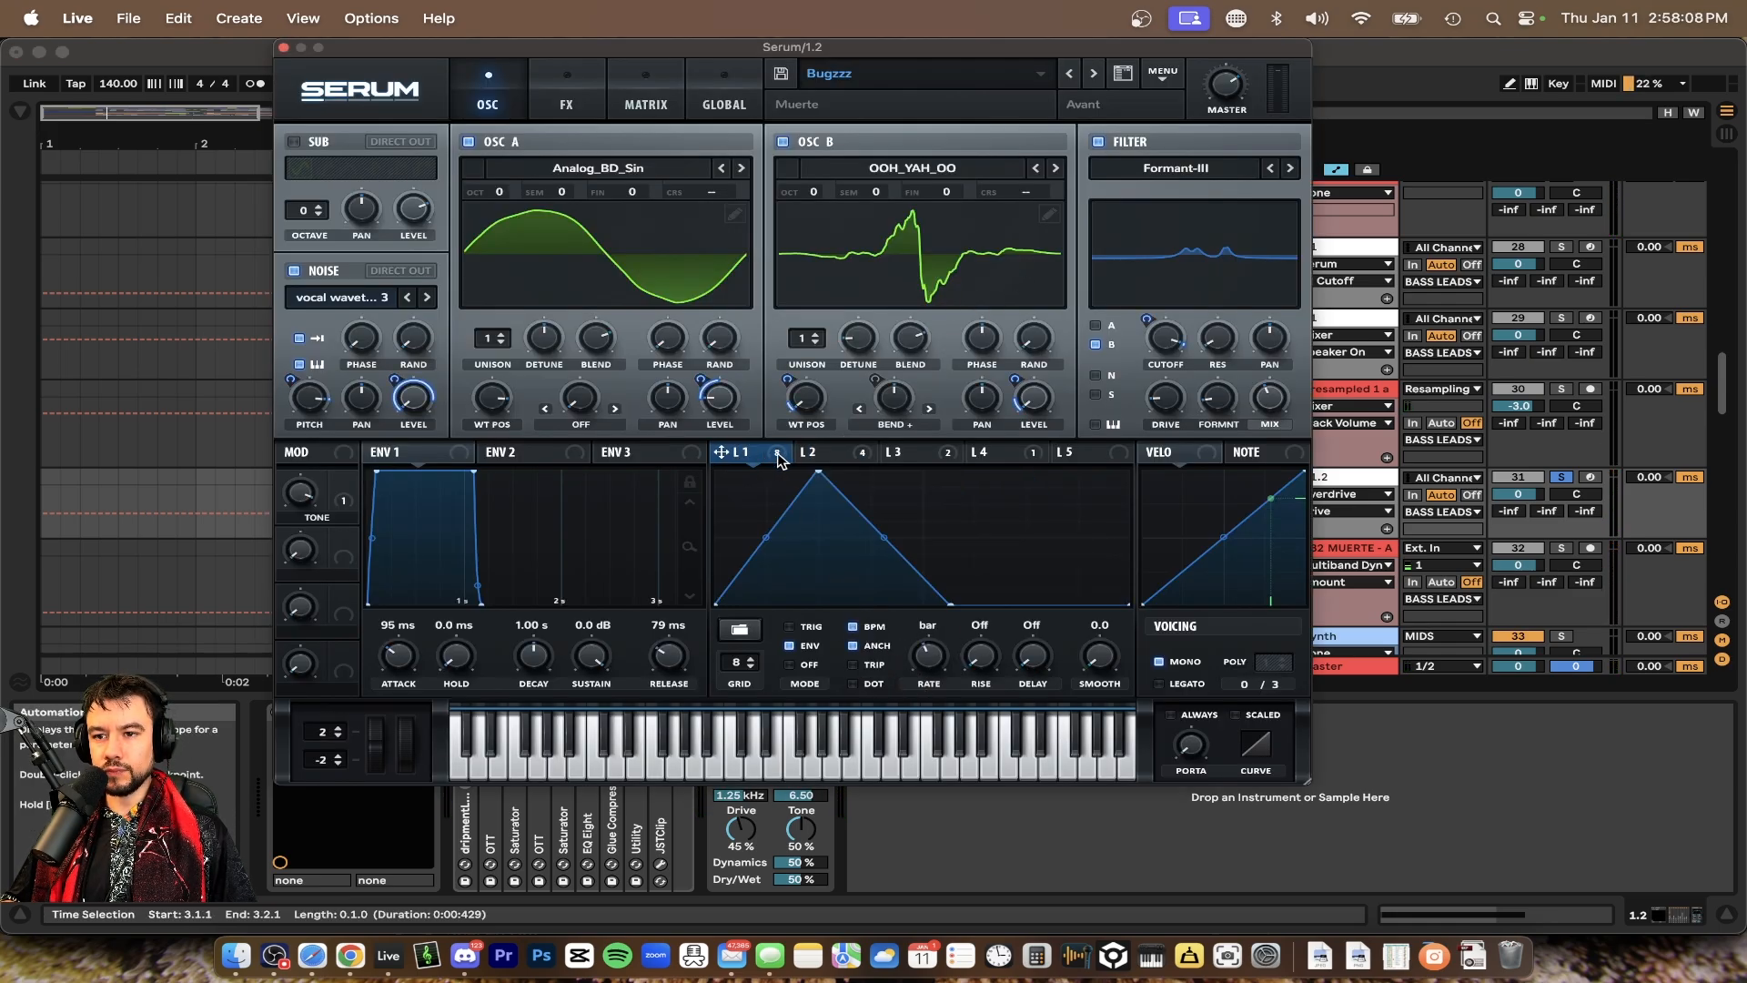
click(939, 455)
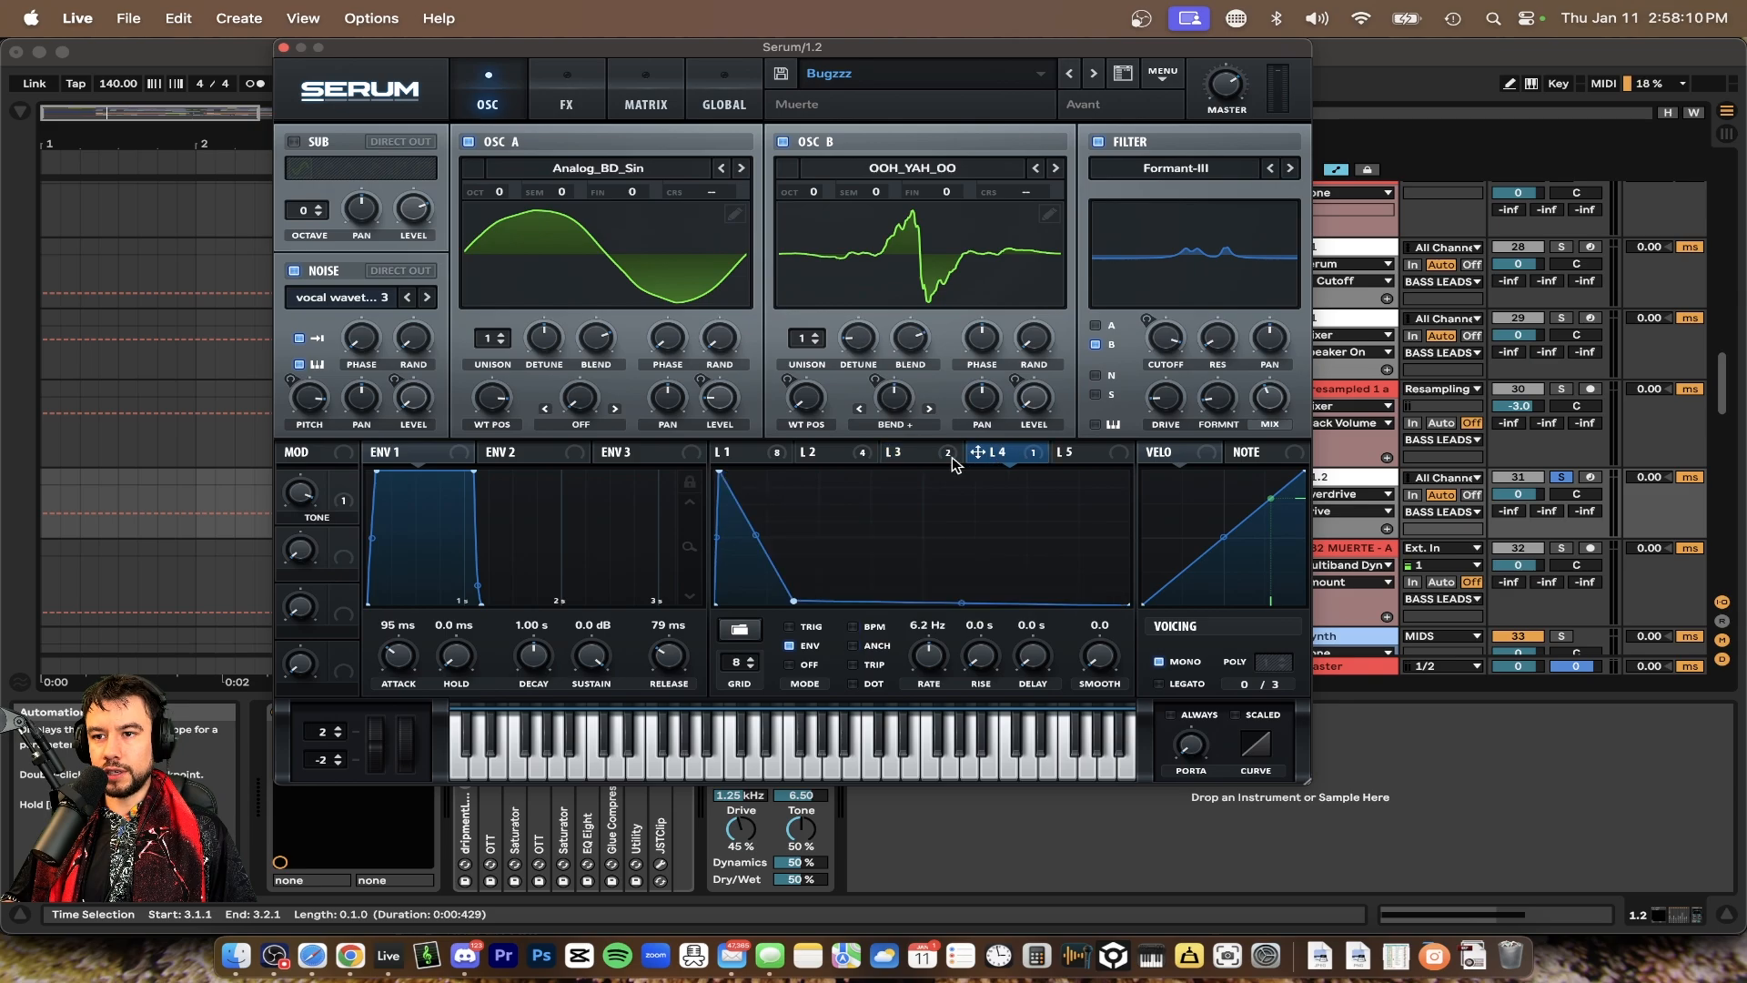
click(824, 452)
click(752, 455)
click(824, 455)
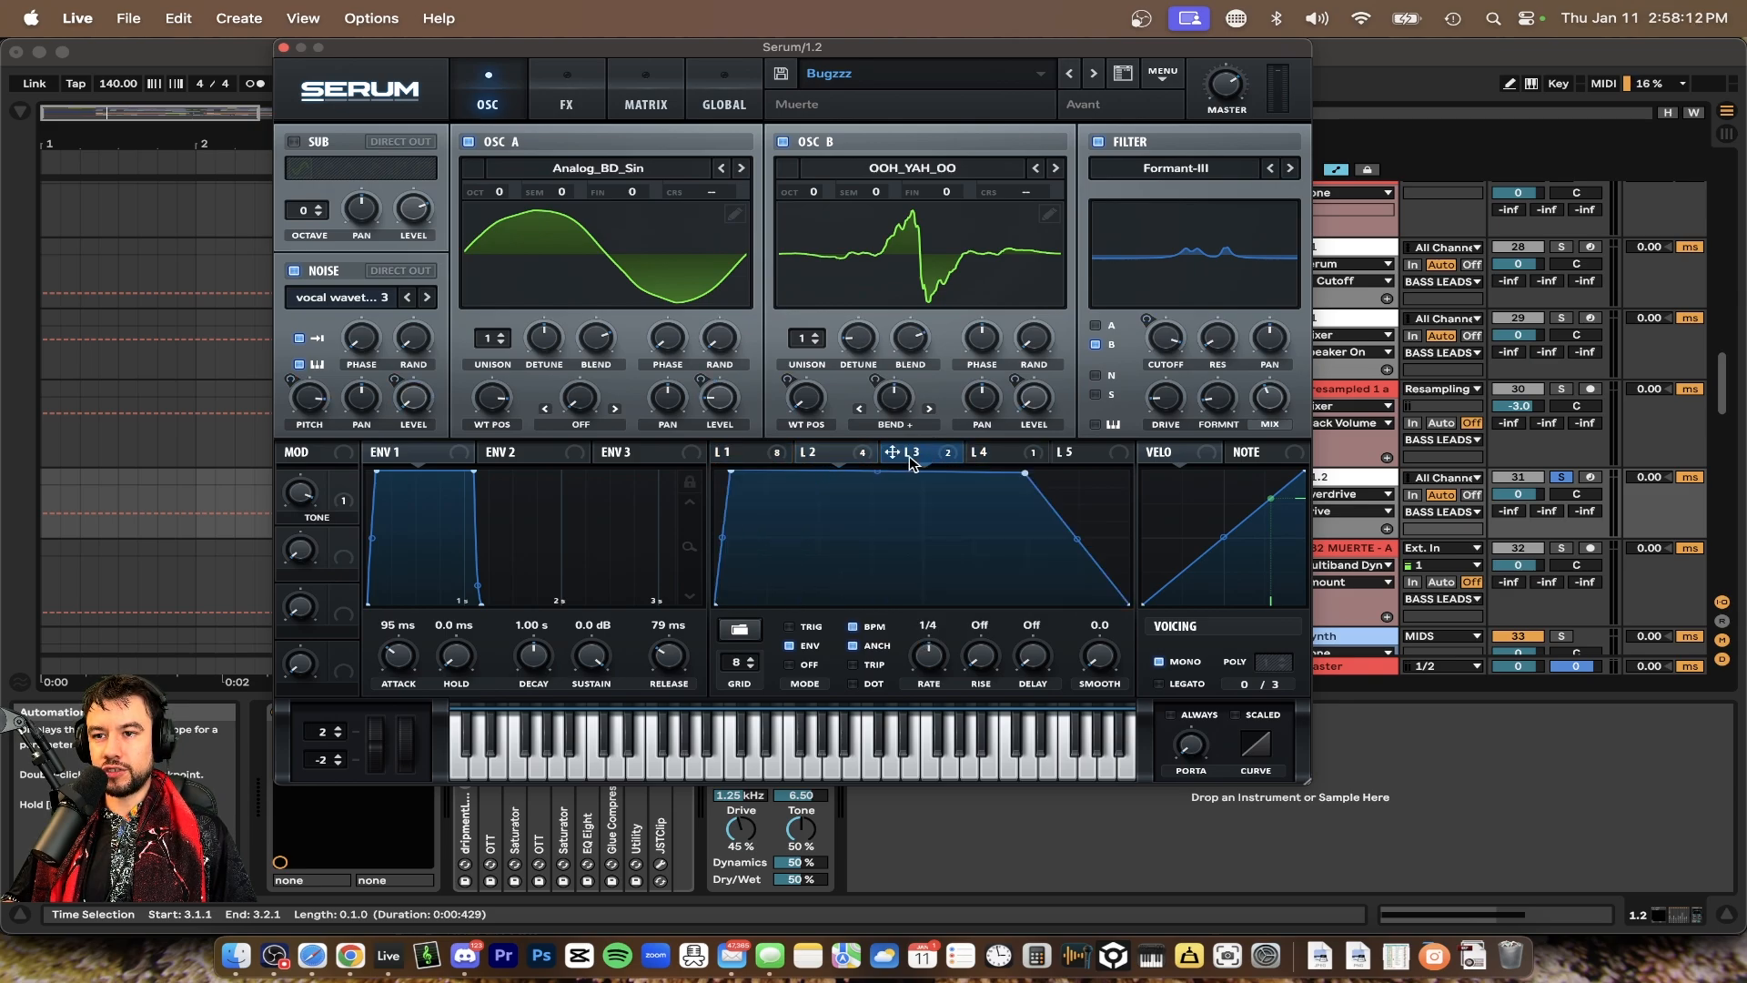
click(910, 456)
click(992, 455)
click(917, 456)
click(742, 452)
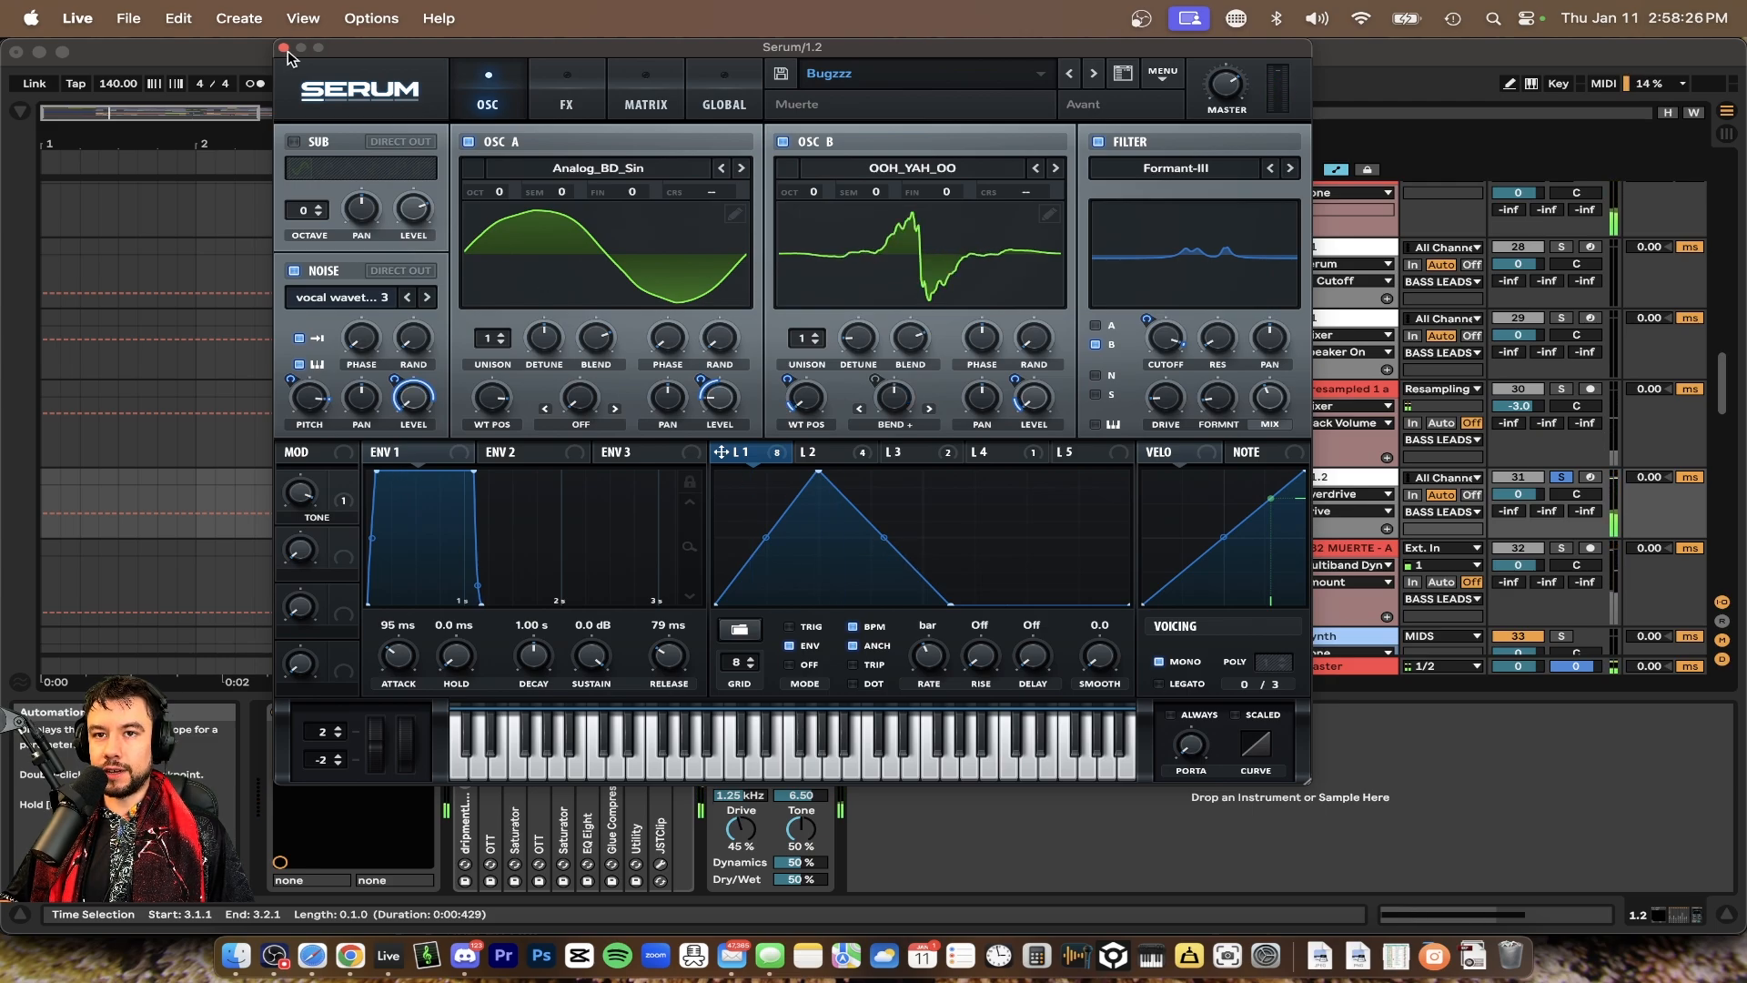
mouse_move(928, 655)
mouse_down()
mouse_move(926, 600)
mouse_move(928, 689)
mouse_up()
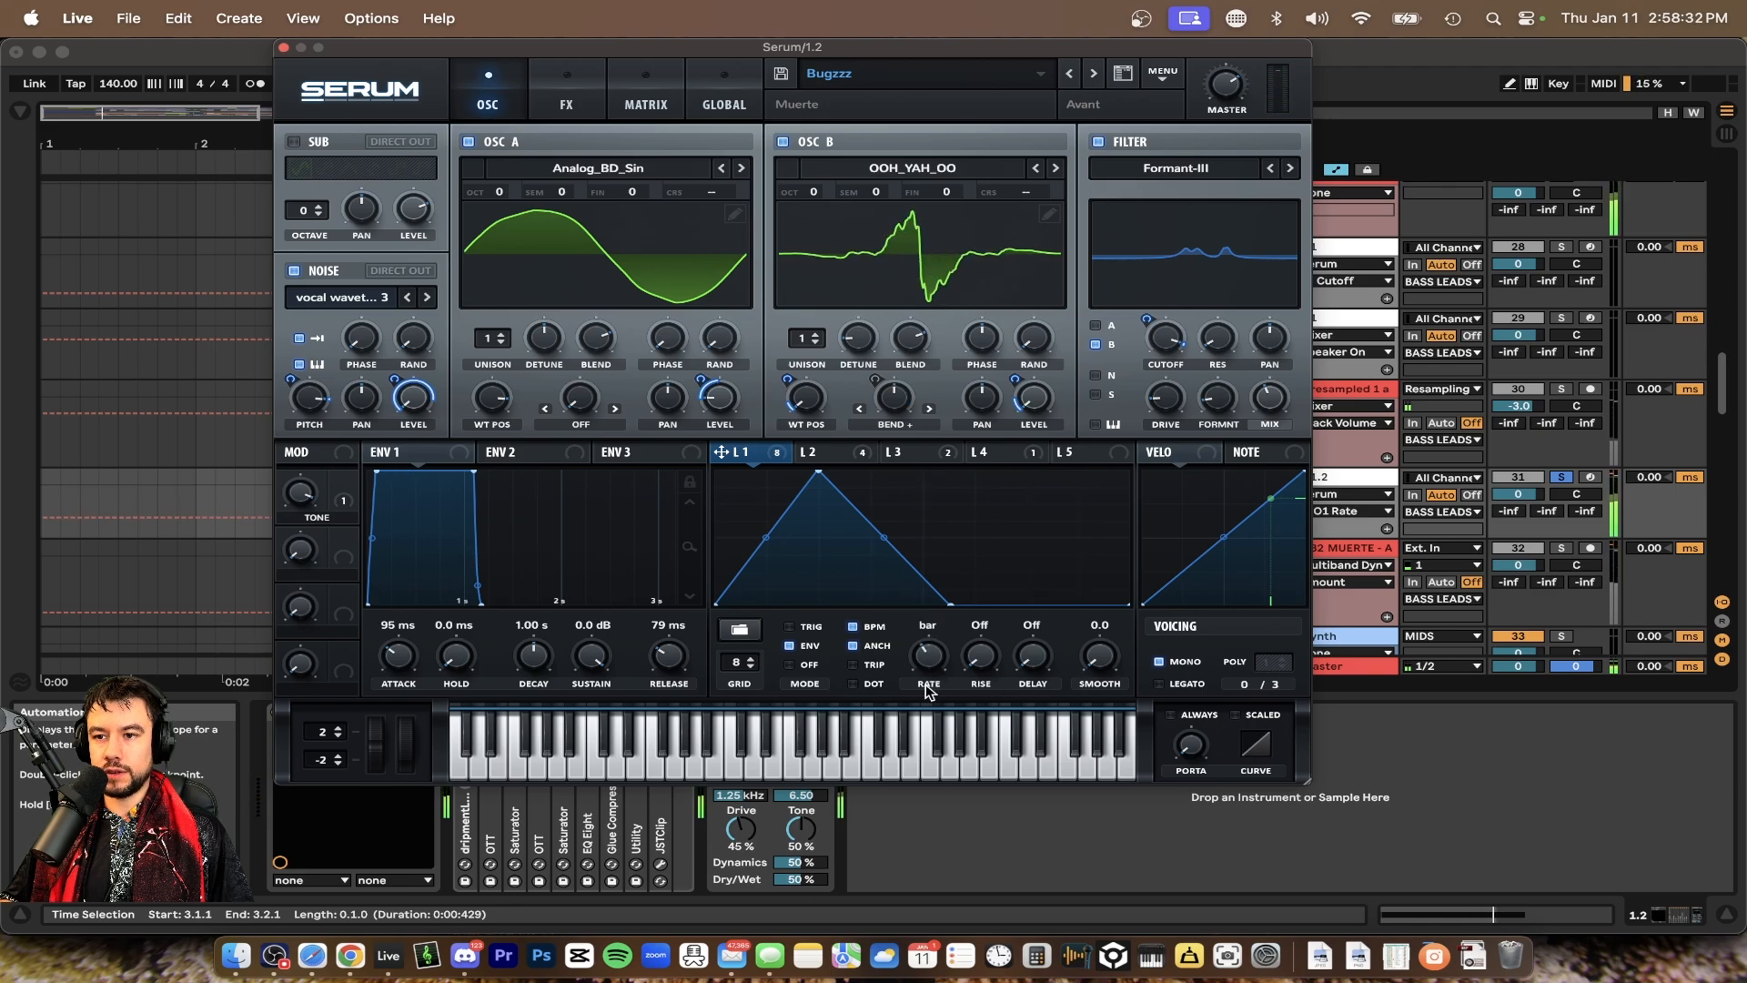
click(283, 47)
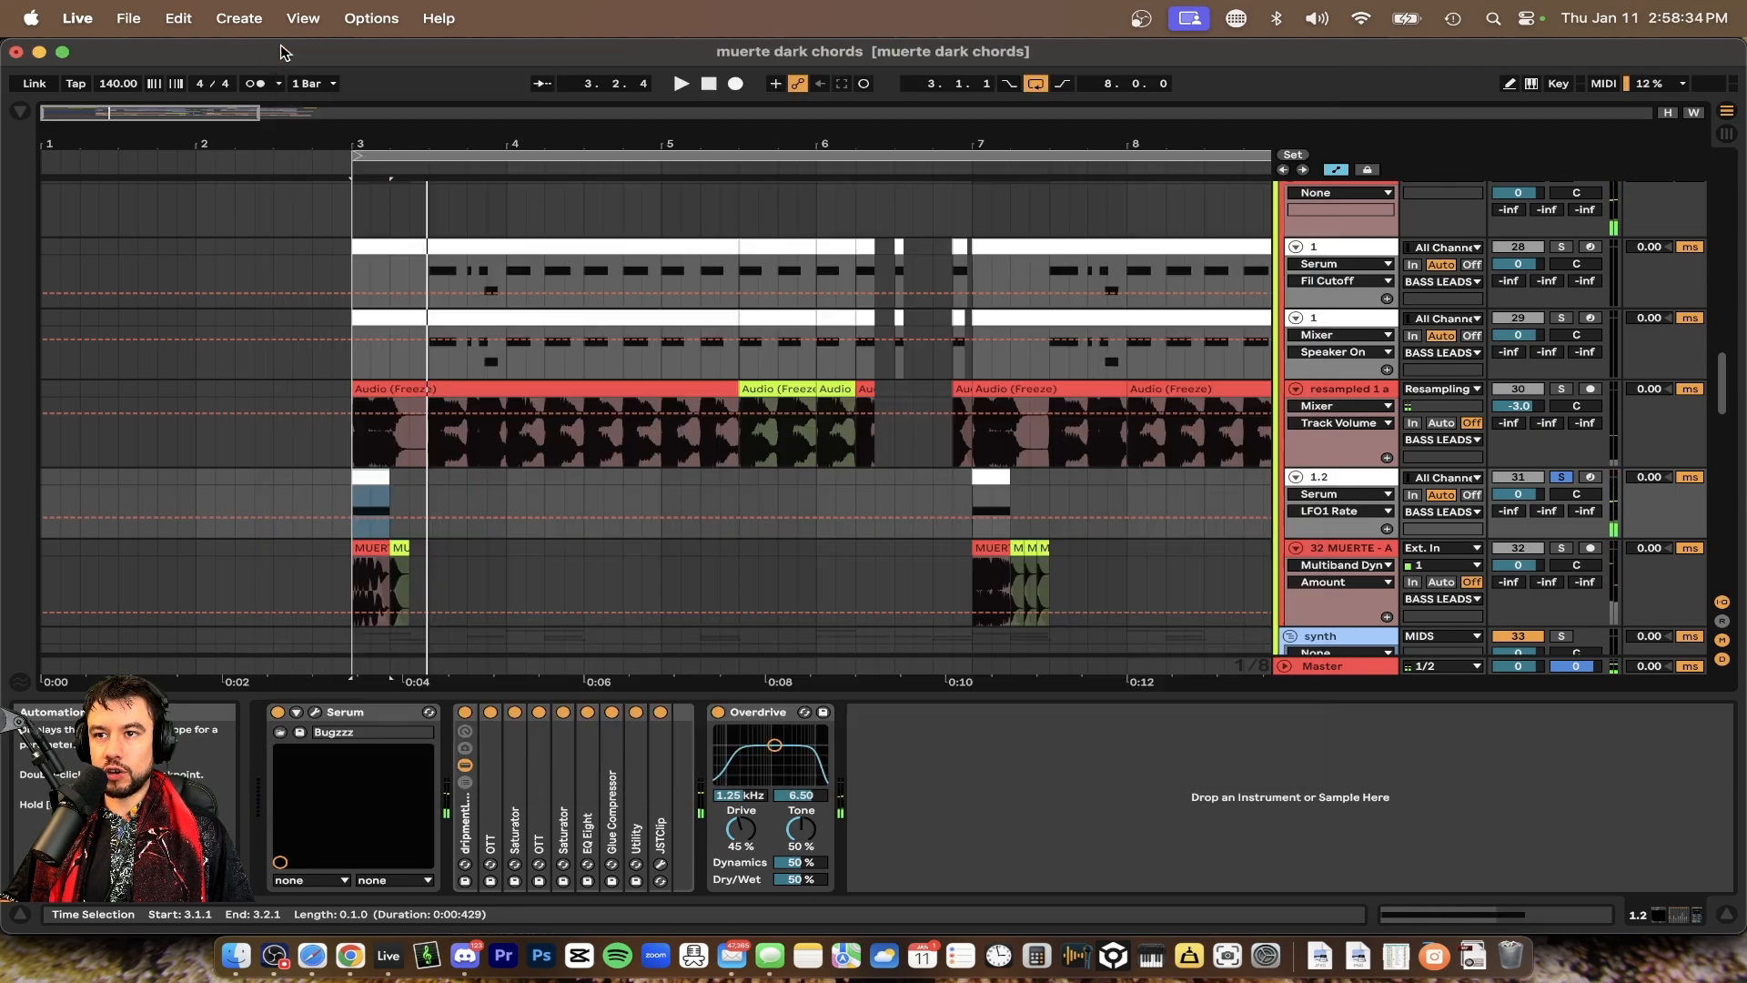
Zoom into bar 3 and solo the MUERTE bass shot track, playing the section back repeatedly
scroll(337, 515, up, 5)
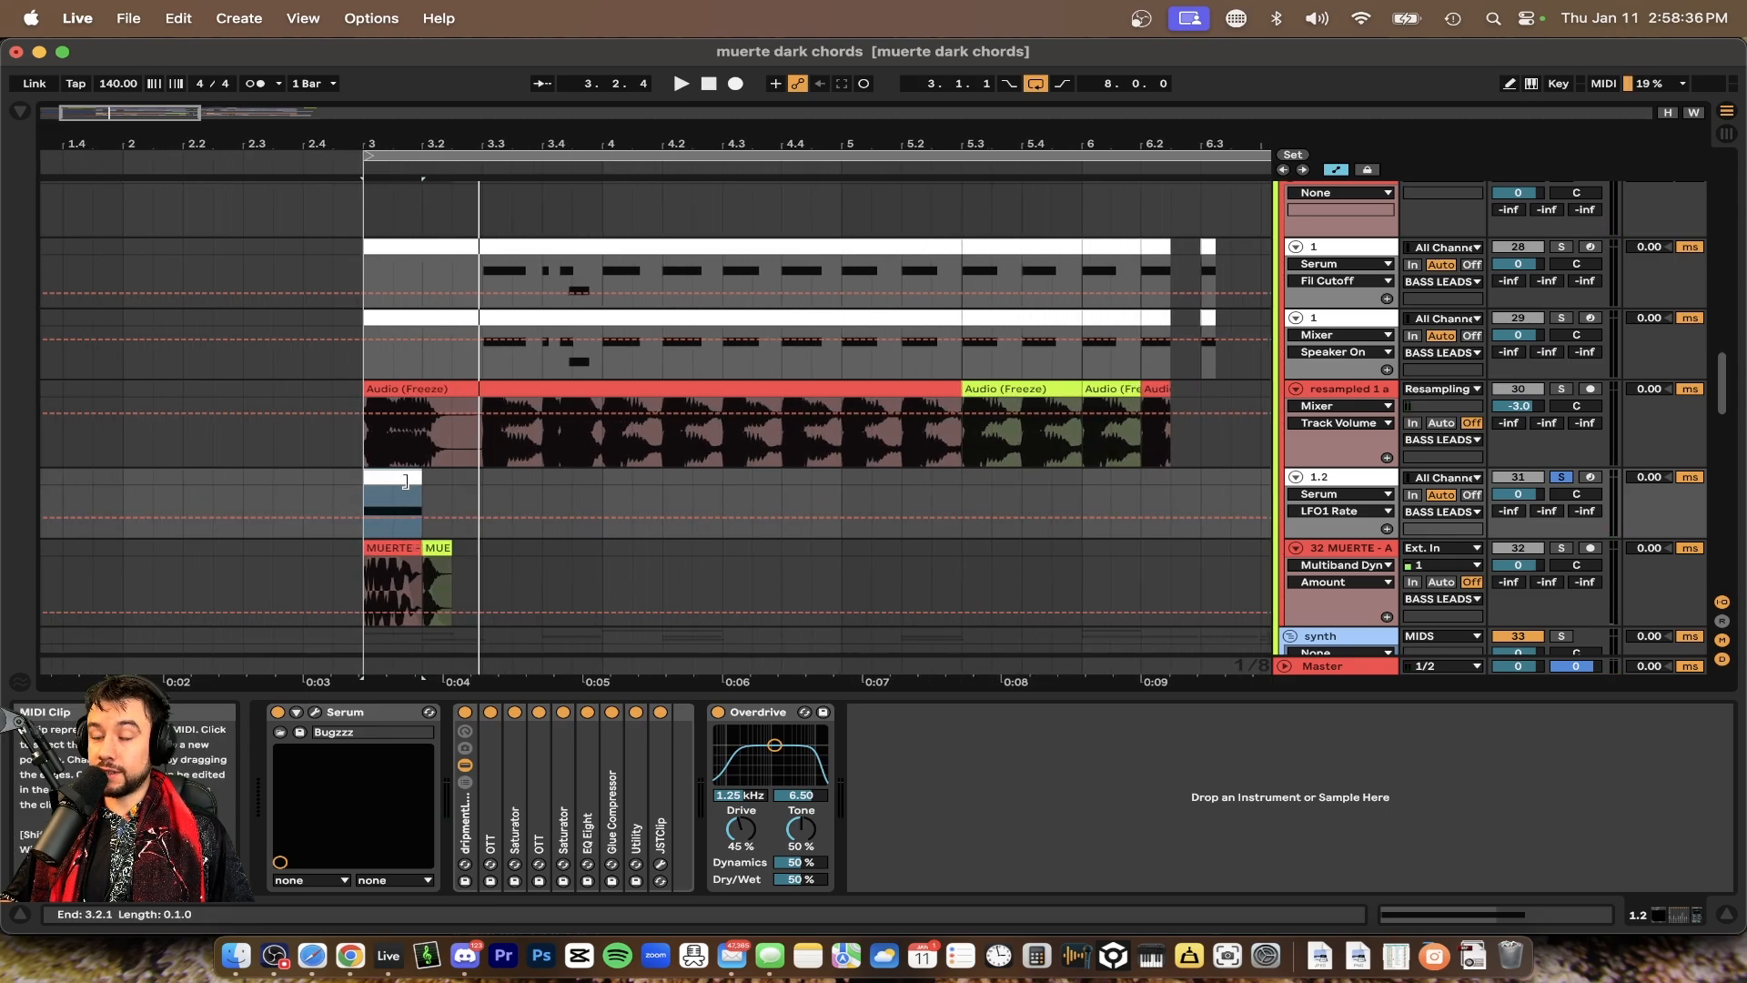
scroll(410, 476, left, 3)
scroll(441, 476, down, 2)
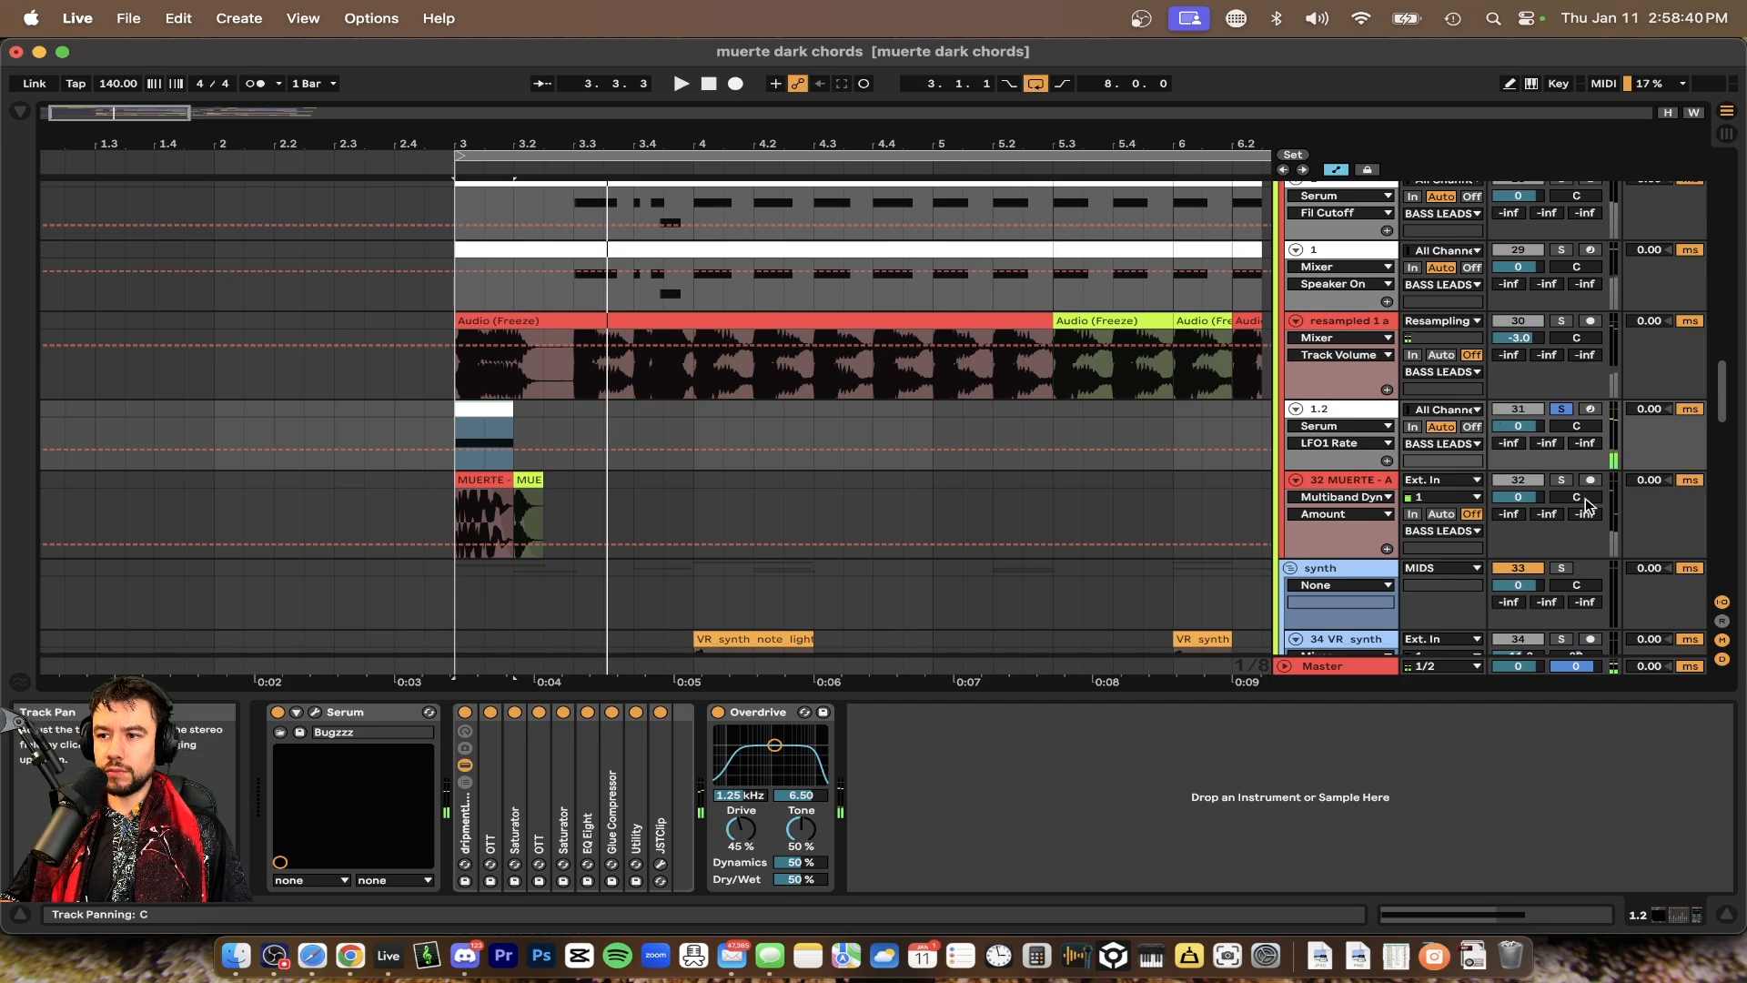
click(1562, 479)
key(space)
key(space)
key(space)
key(space)
key(space)
scroll(467, 469, up, 5)
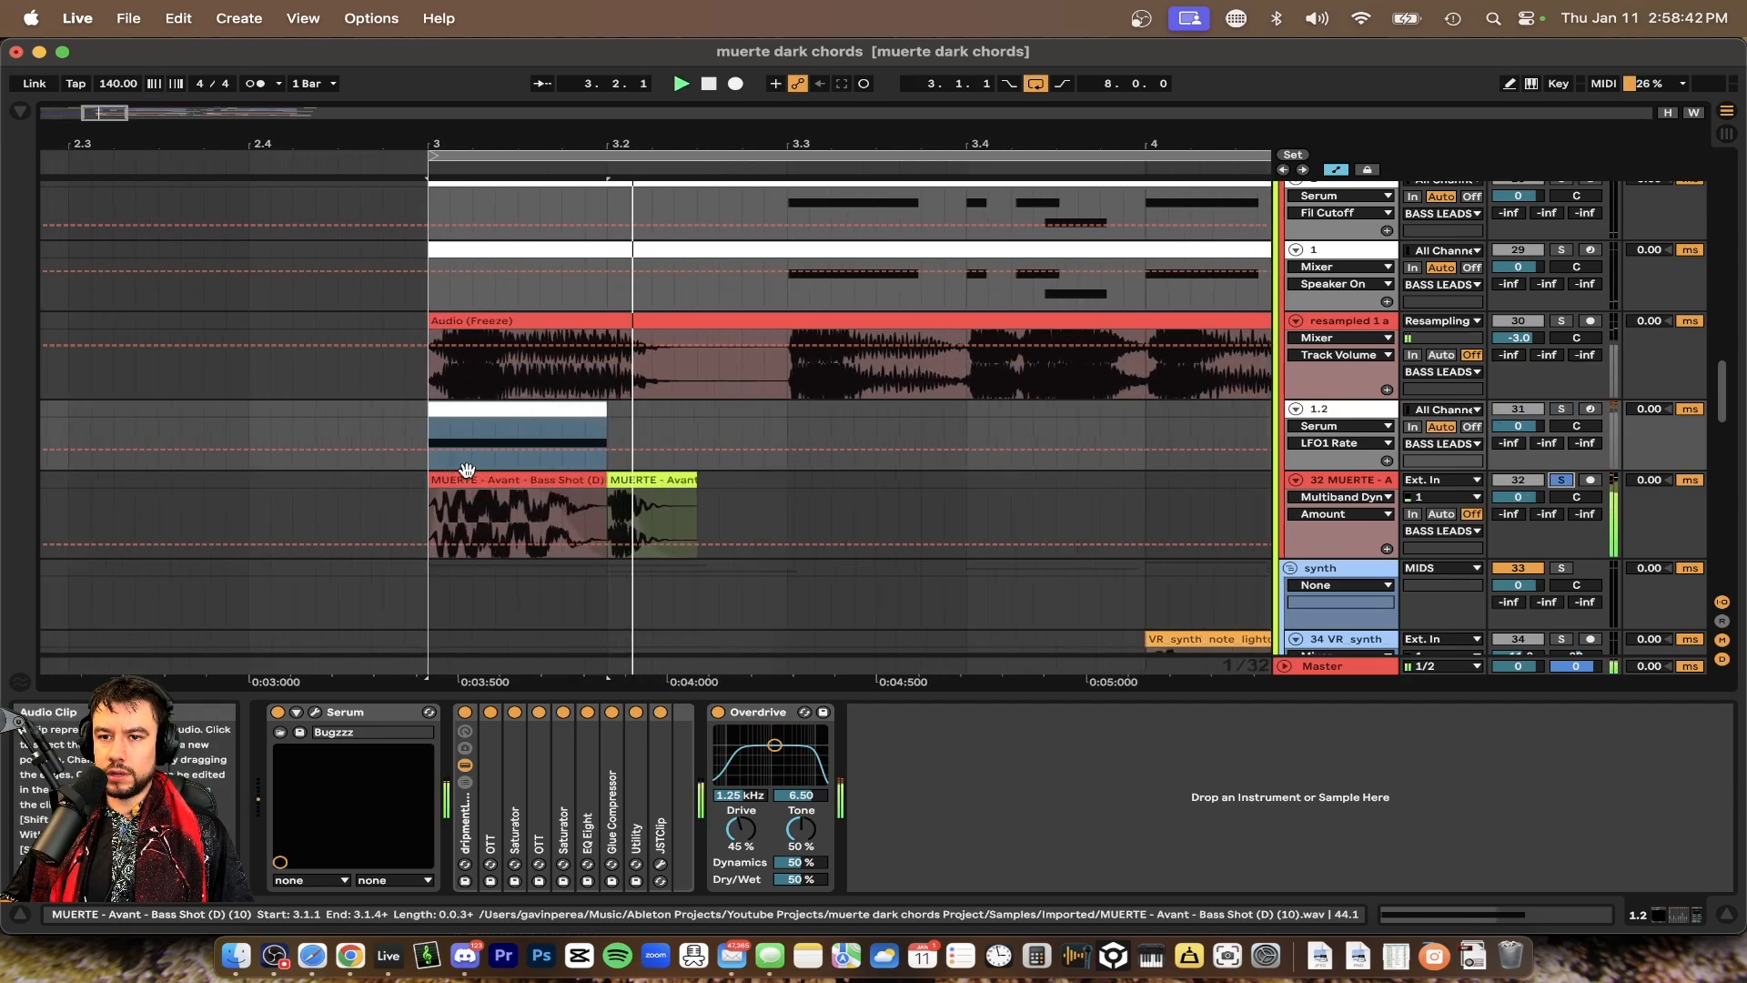
scroll(467, 470, up, 1)
key(space)
Select the first MUERTE - Avant - Bass Shot (D) (10) clip at bar 3 to show its devices
click(496, 491)
click(494, 483)
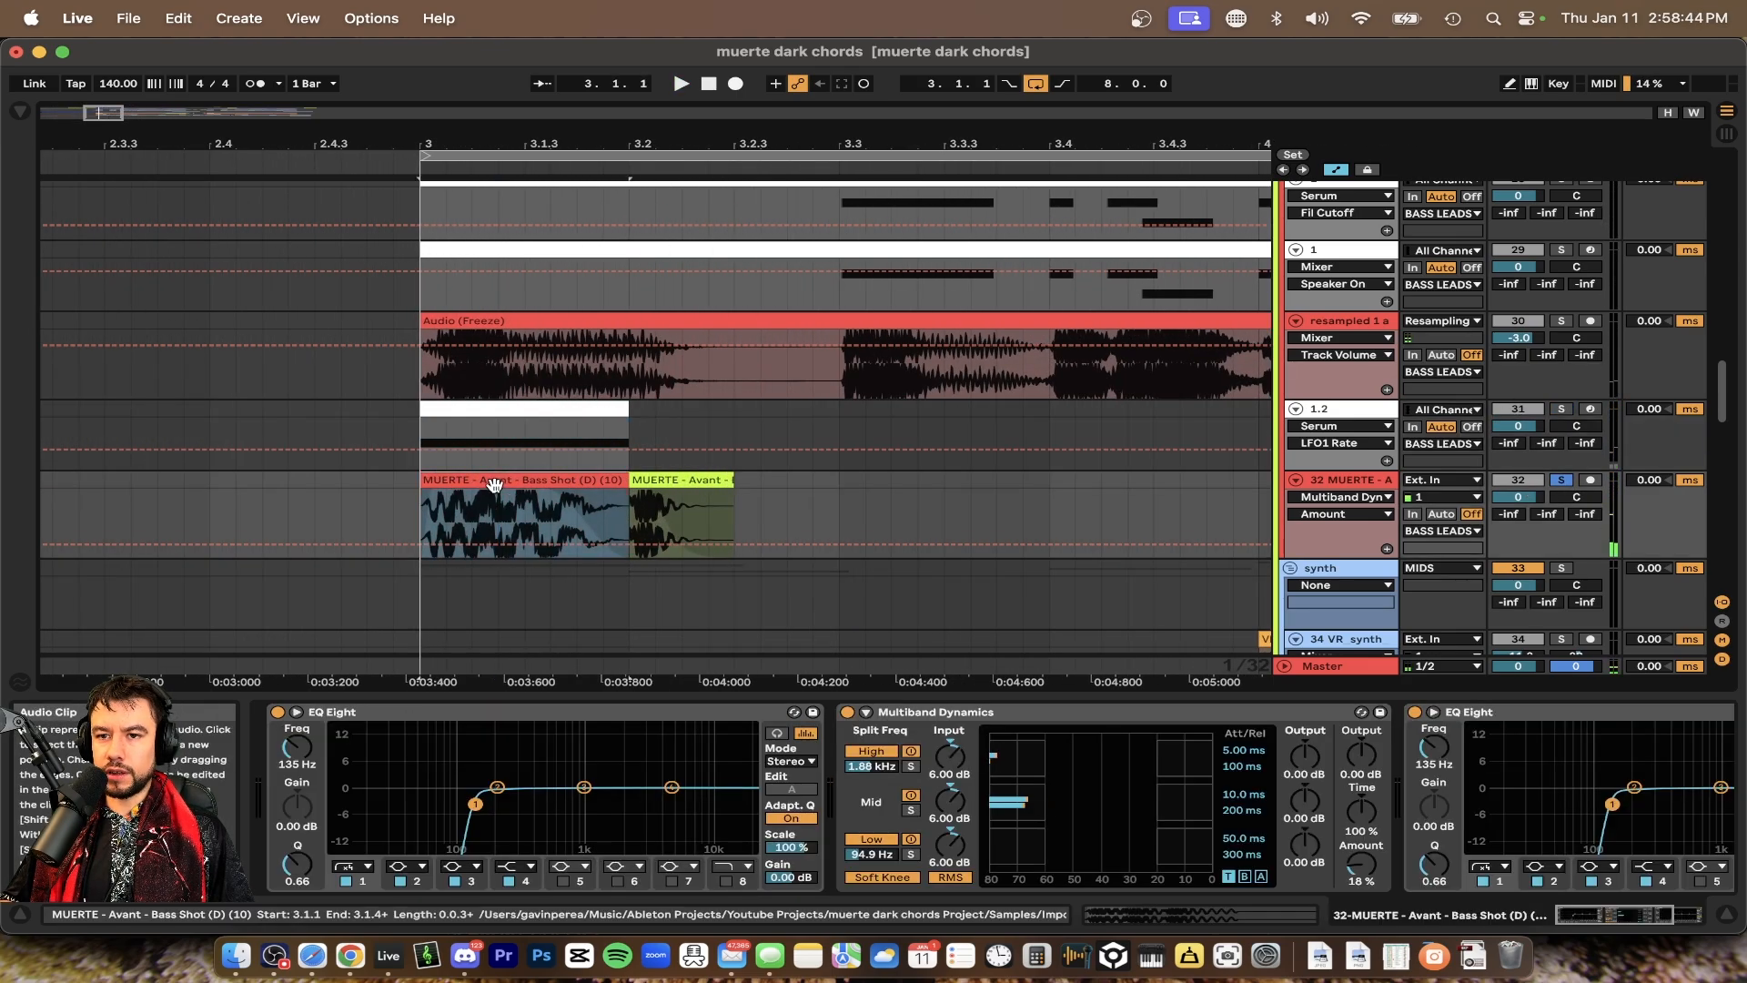
scroll(511, 481, up, 2)
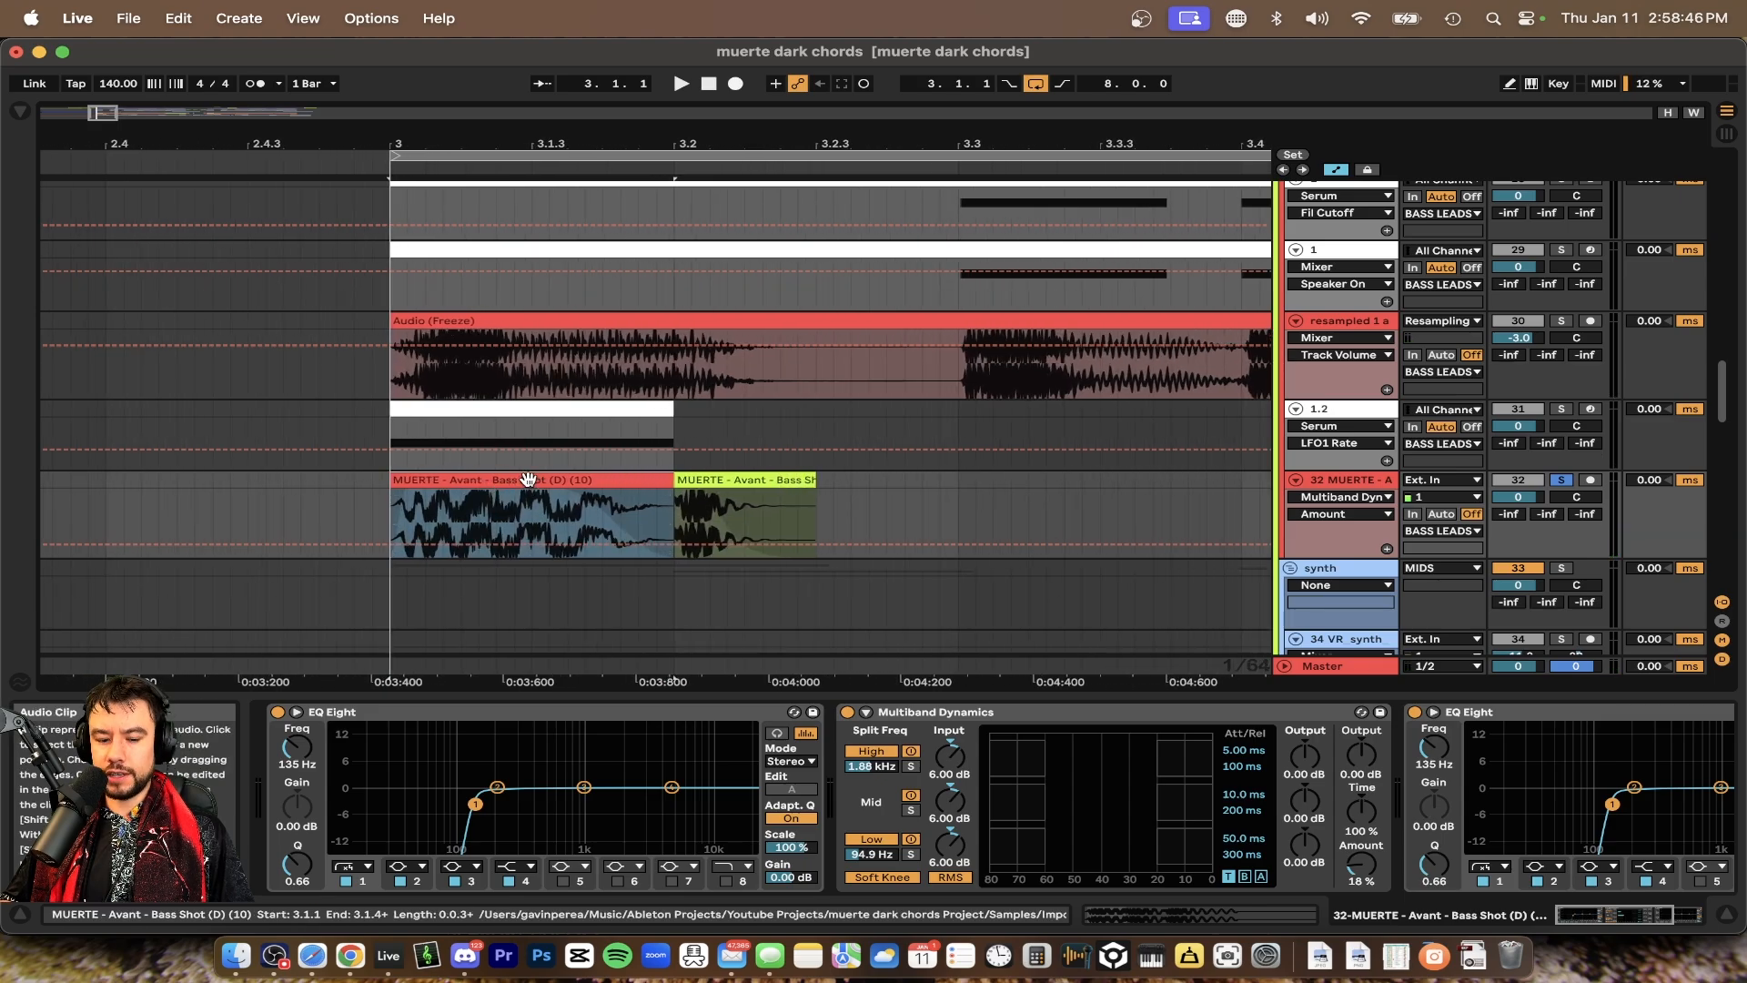
Search the browser for MUERTE bass one shots and open the MUERTE sample pack's Bass One Shots folder
key(super+f)
text(bass one shot)
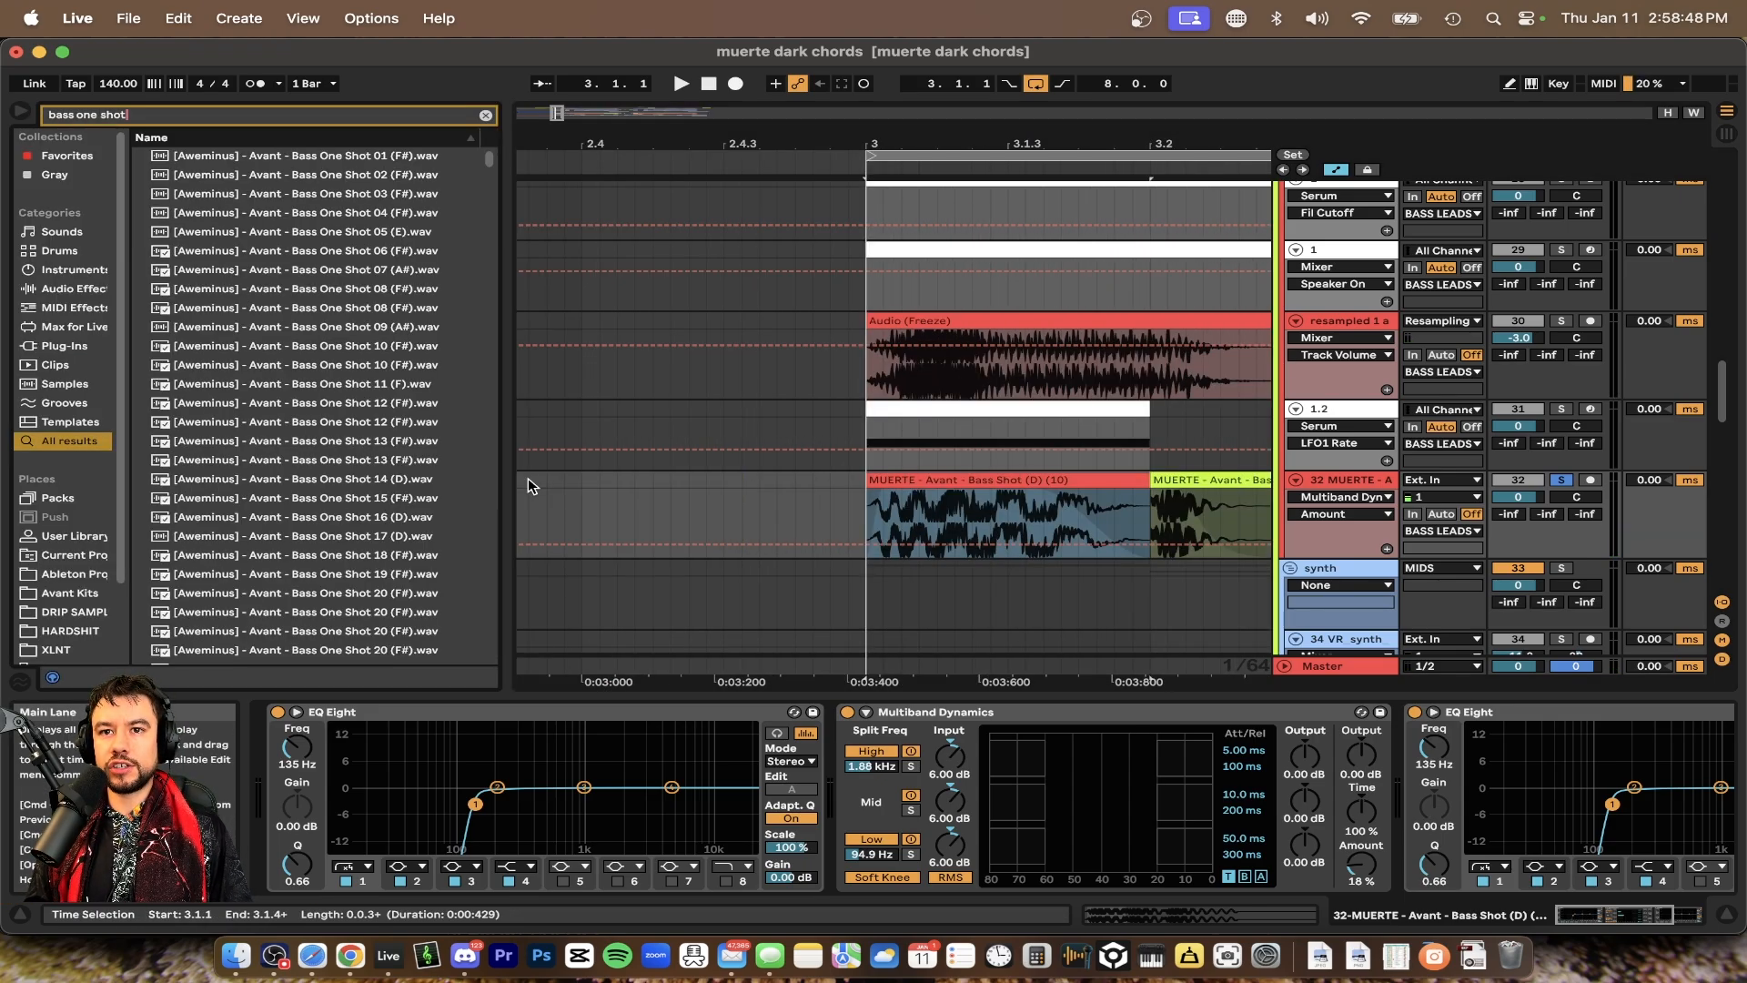
text( muerte)
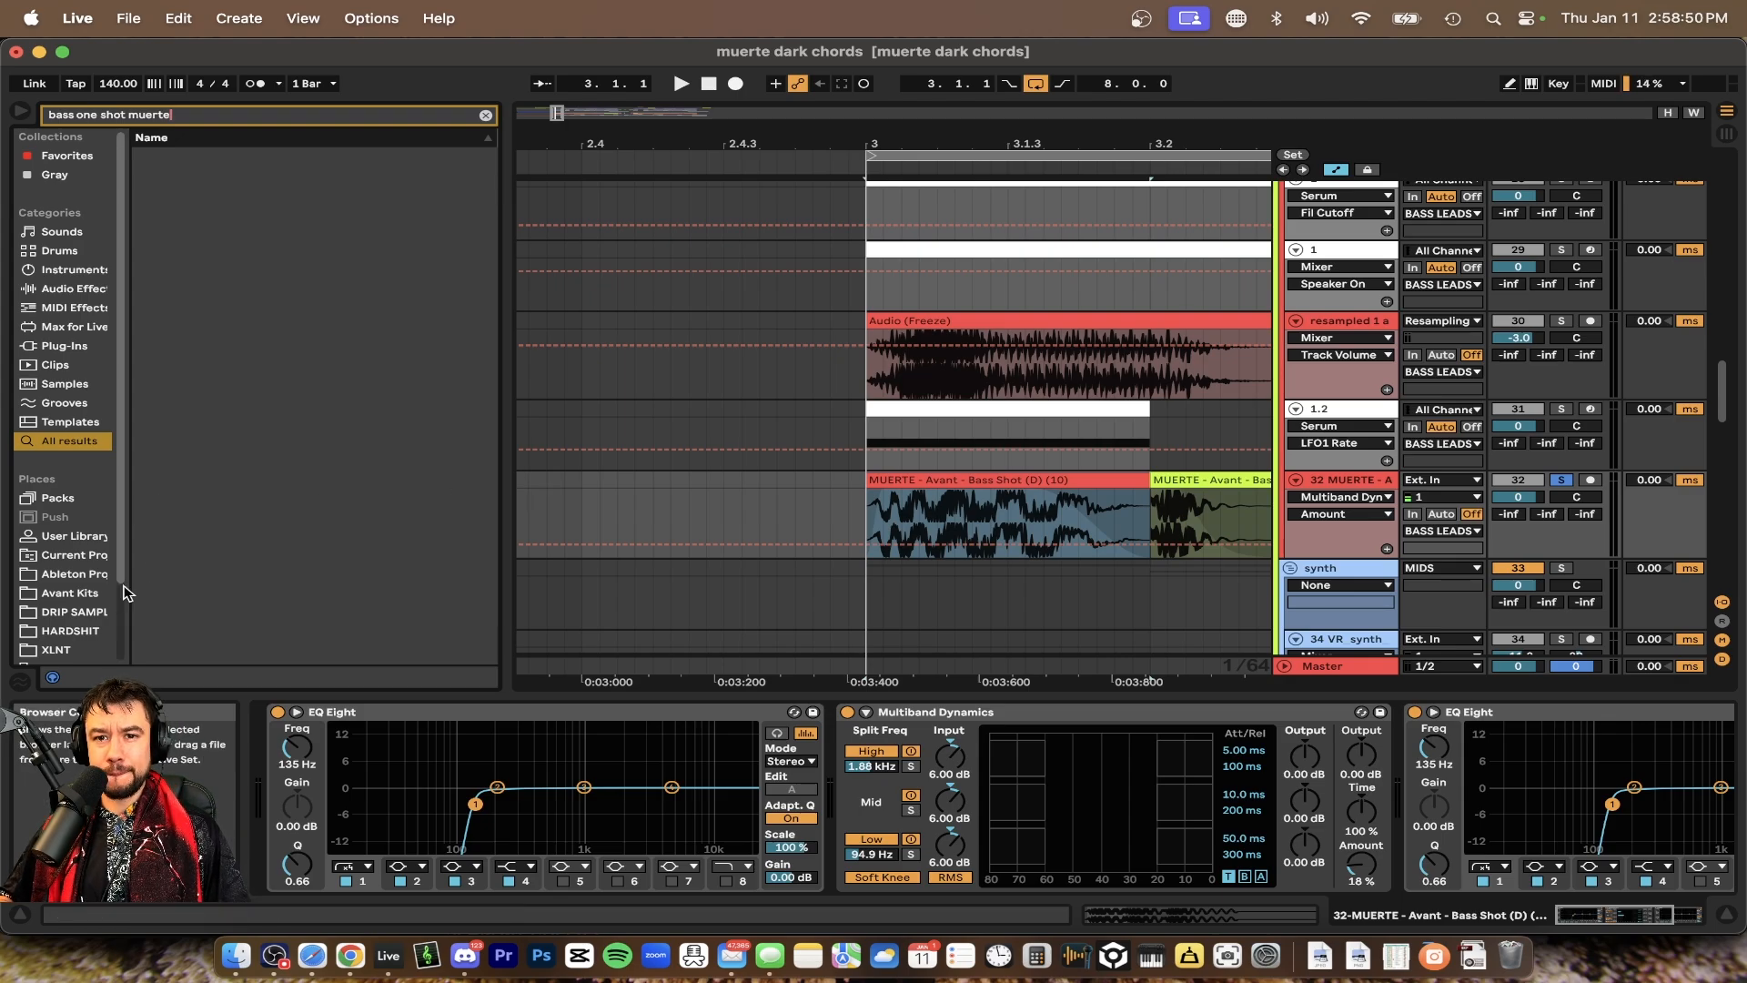
scroll(48, 537, down, 3)
click(486, 116)
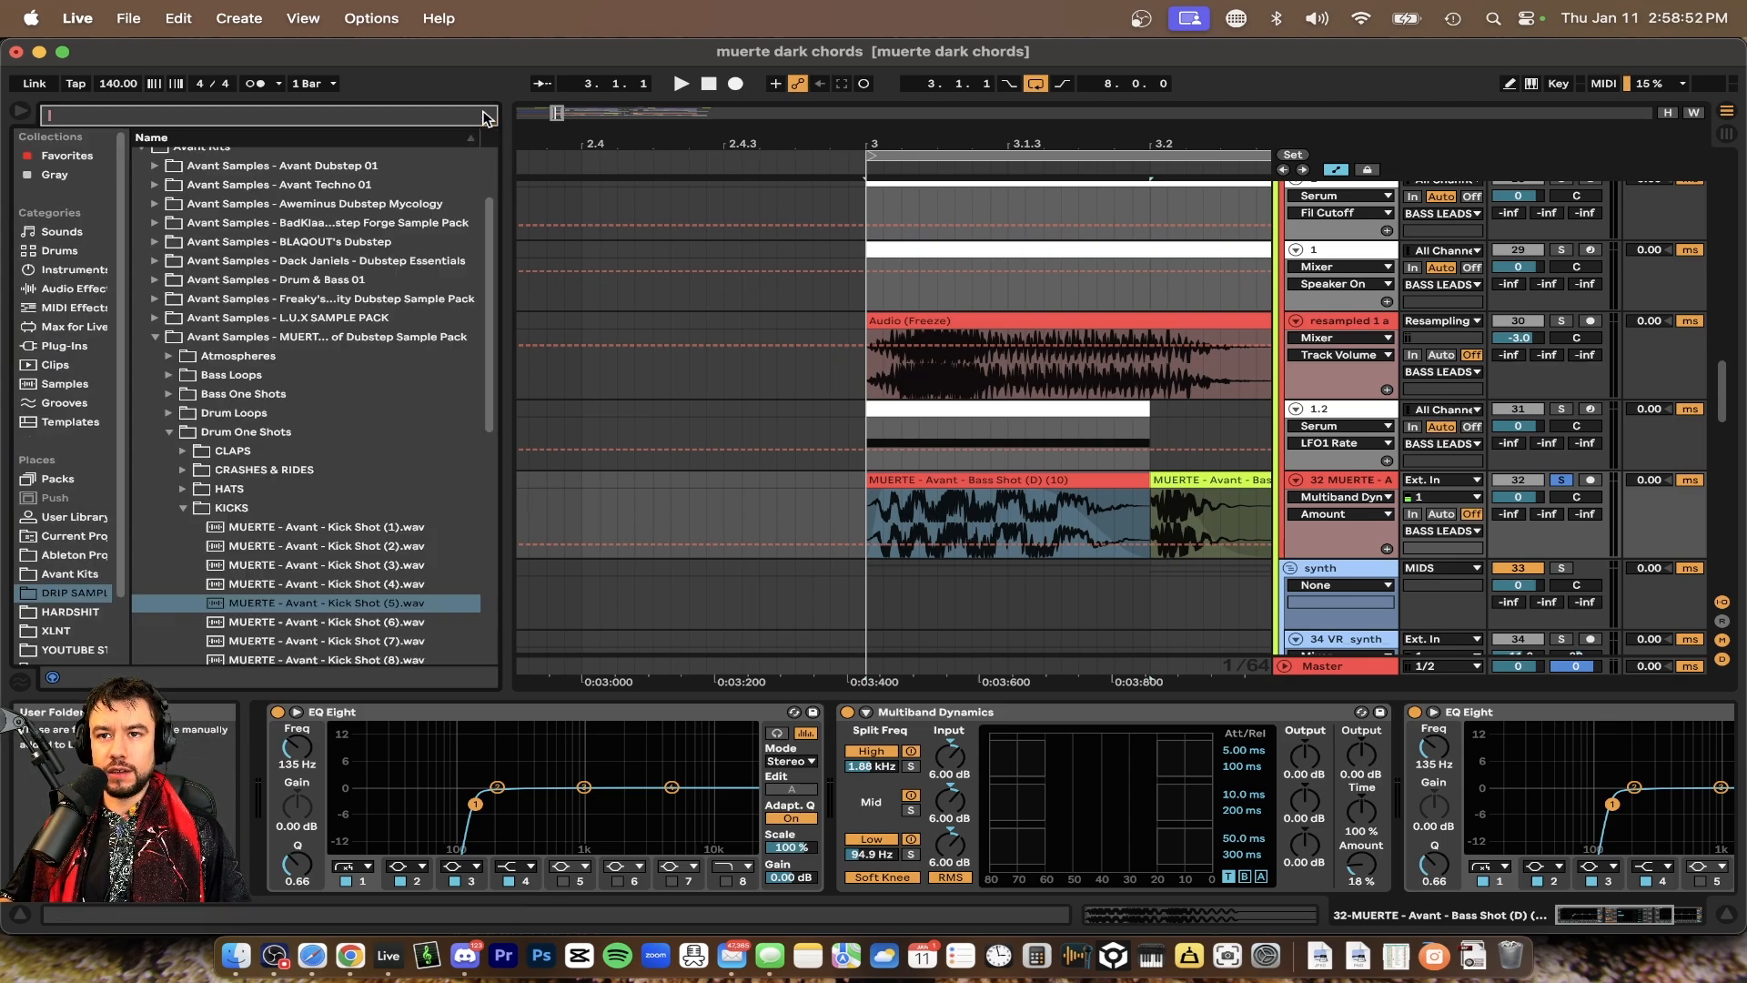
scroll(86, 561, down, 3)
scroll(212, 476, down, 3)
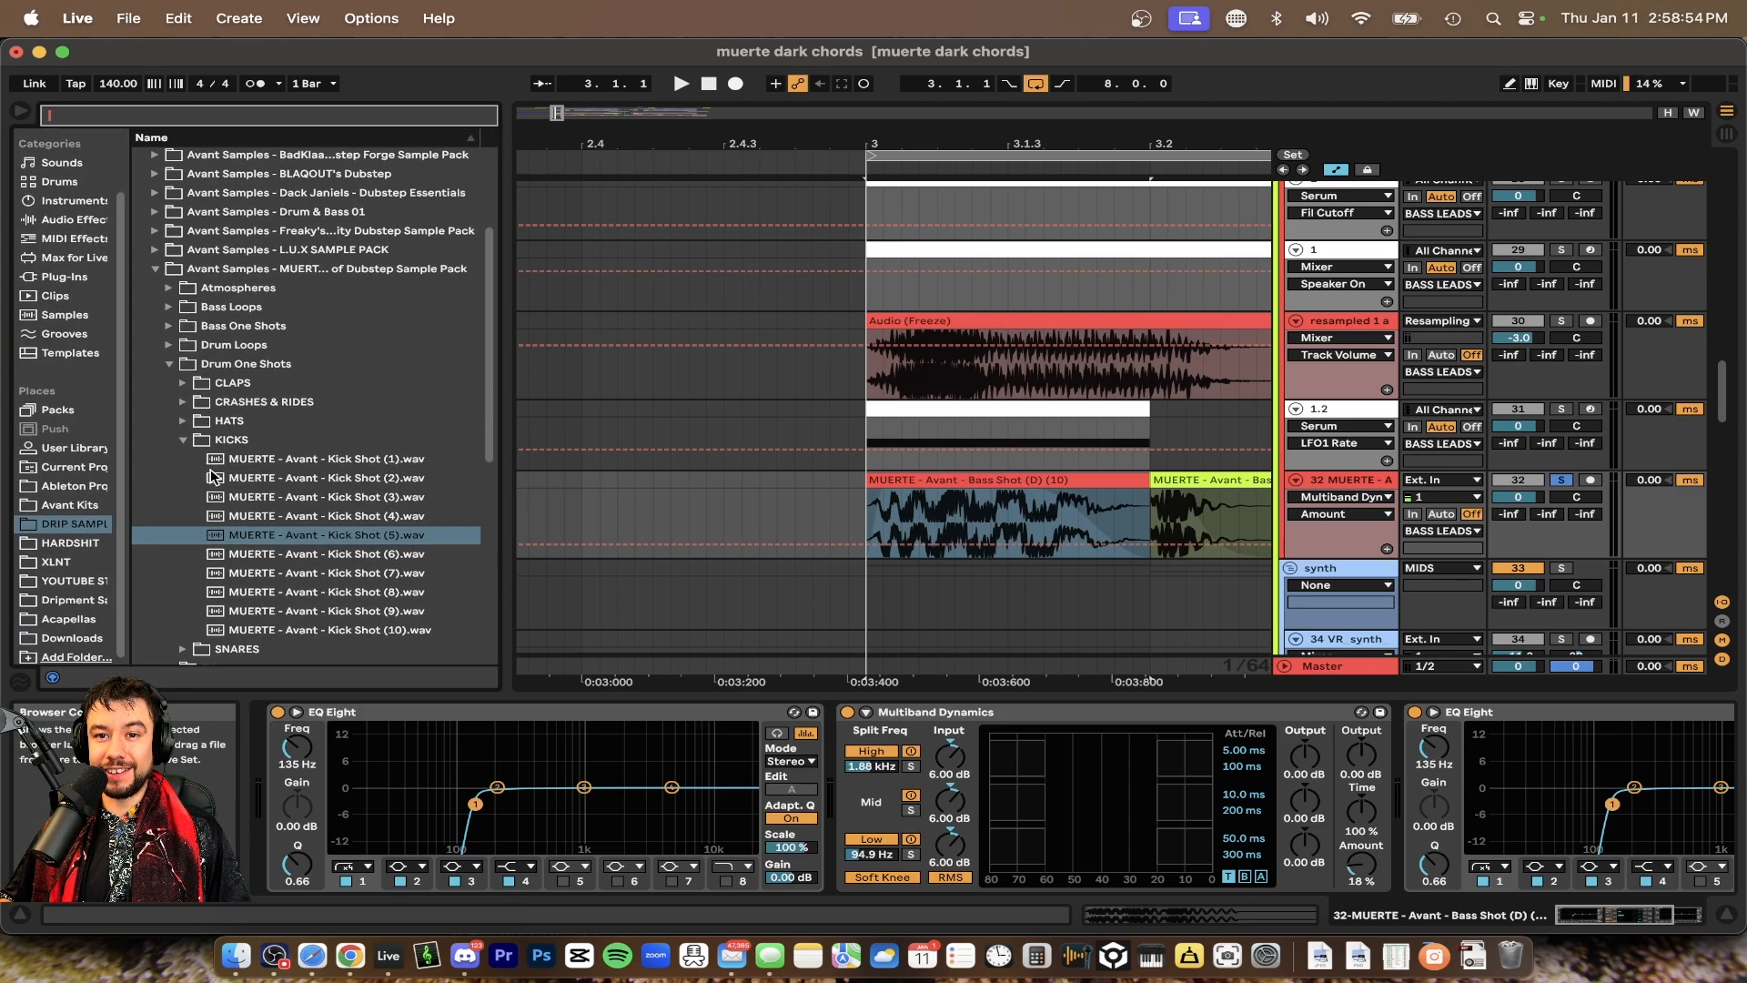
click(171, 365)
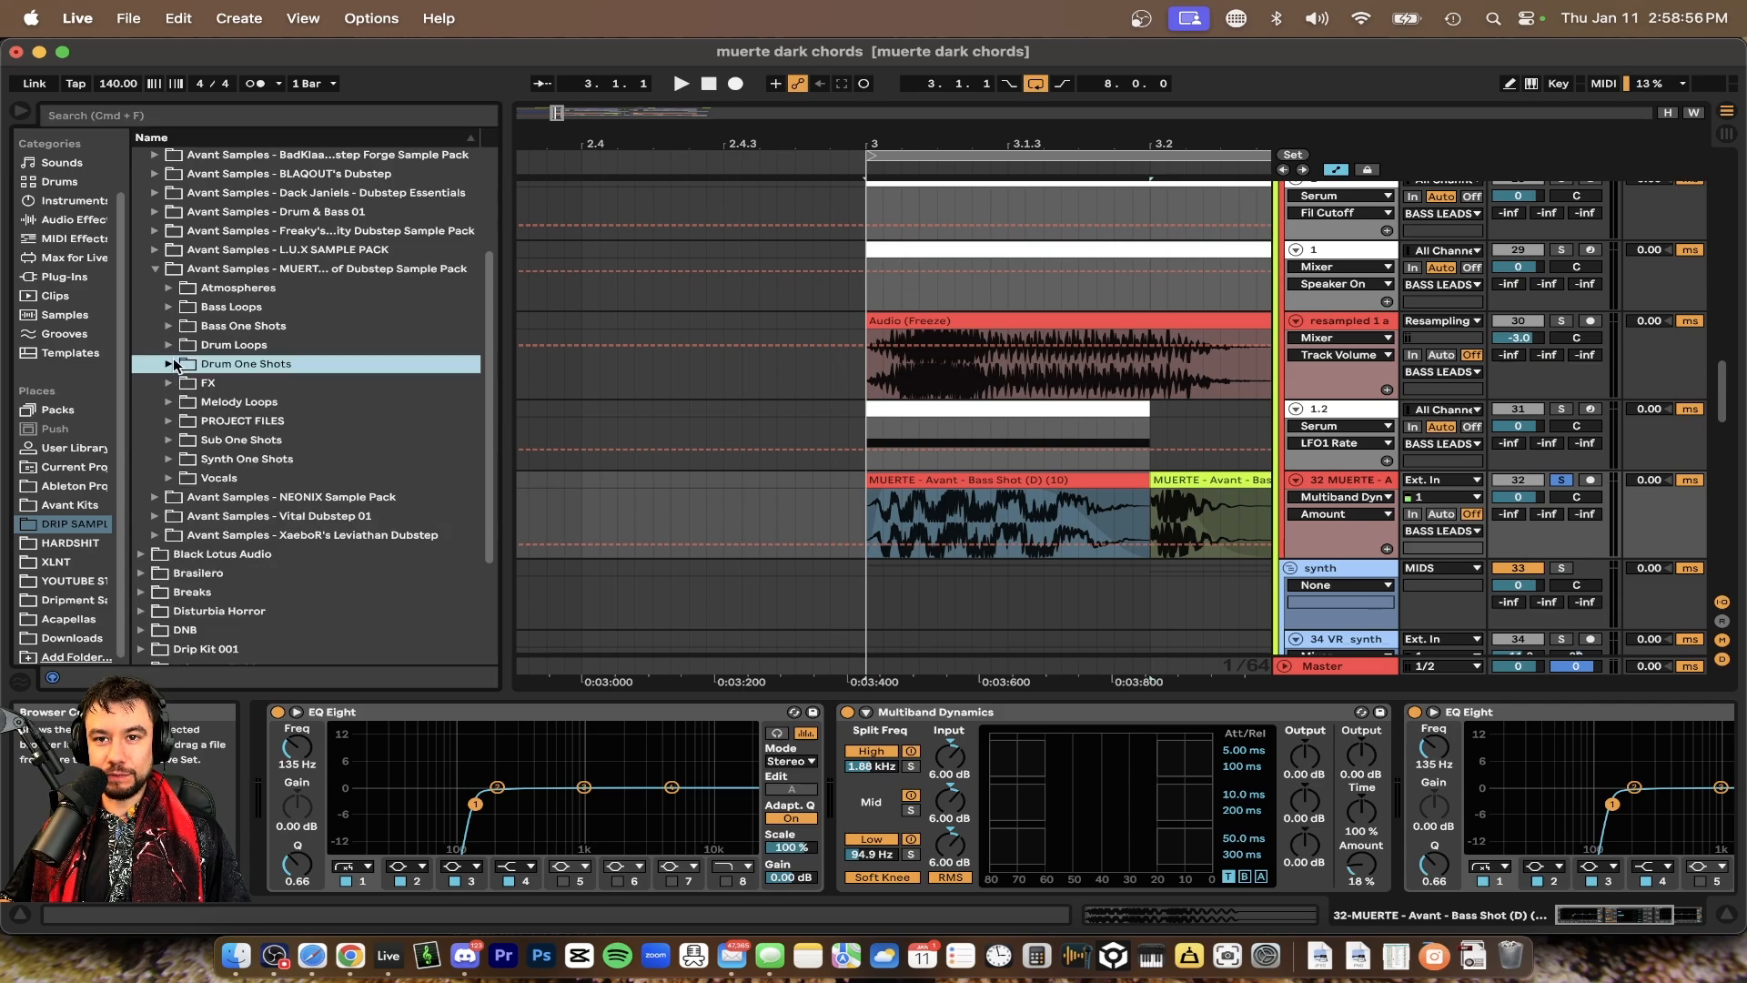
click(169, 326)
click(309, 441)
click(317, 346)
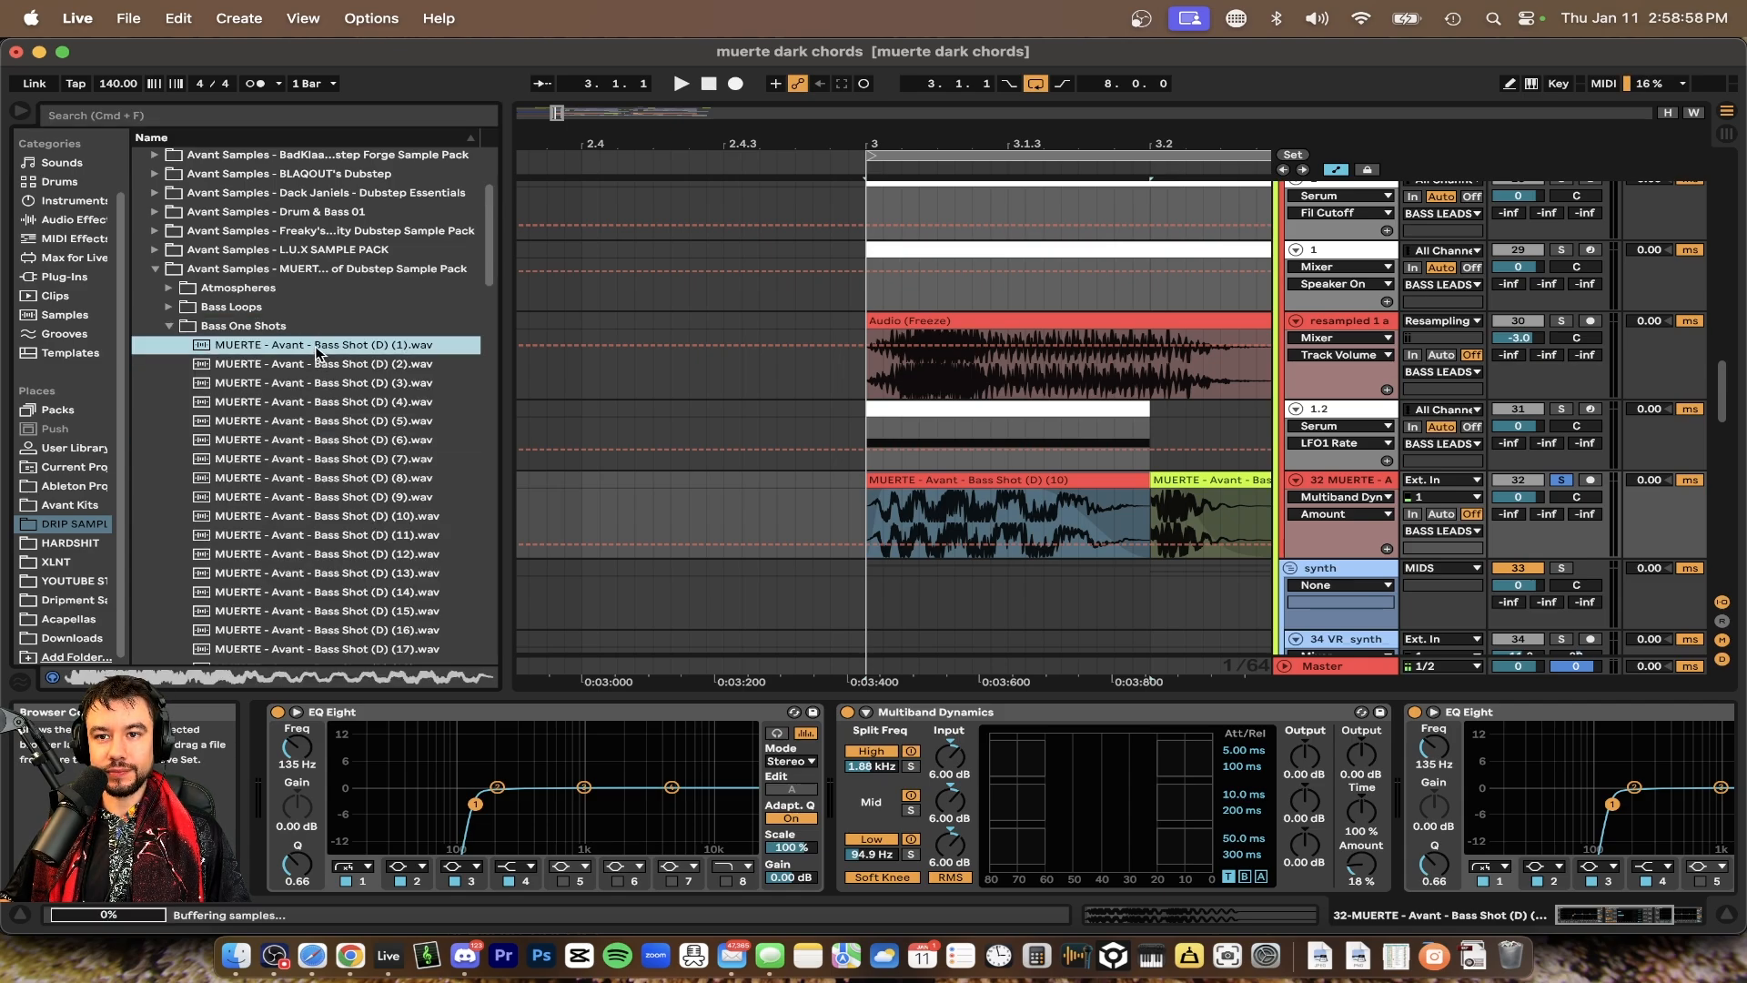
Audition the MUERTE - Avant - Bass Shot (D) samples one after another in the browser
key(Down)
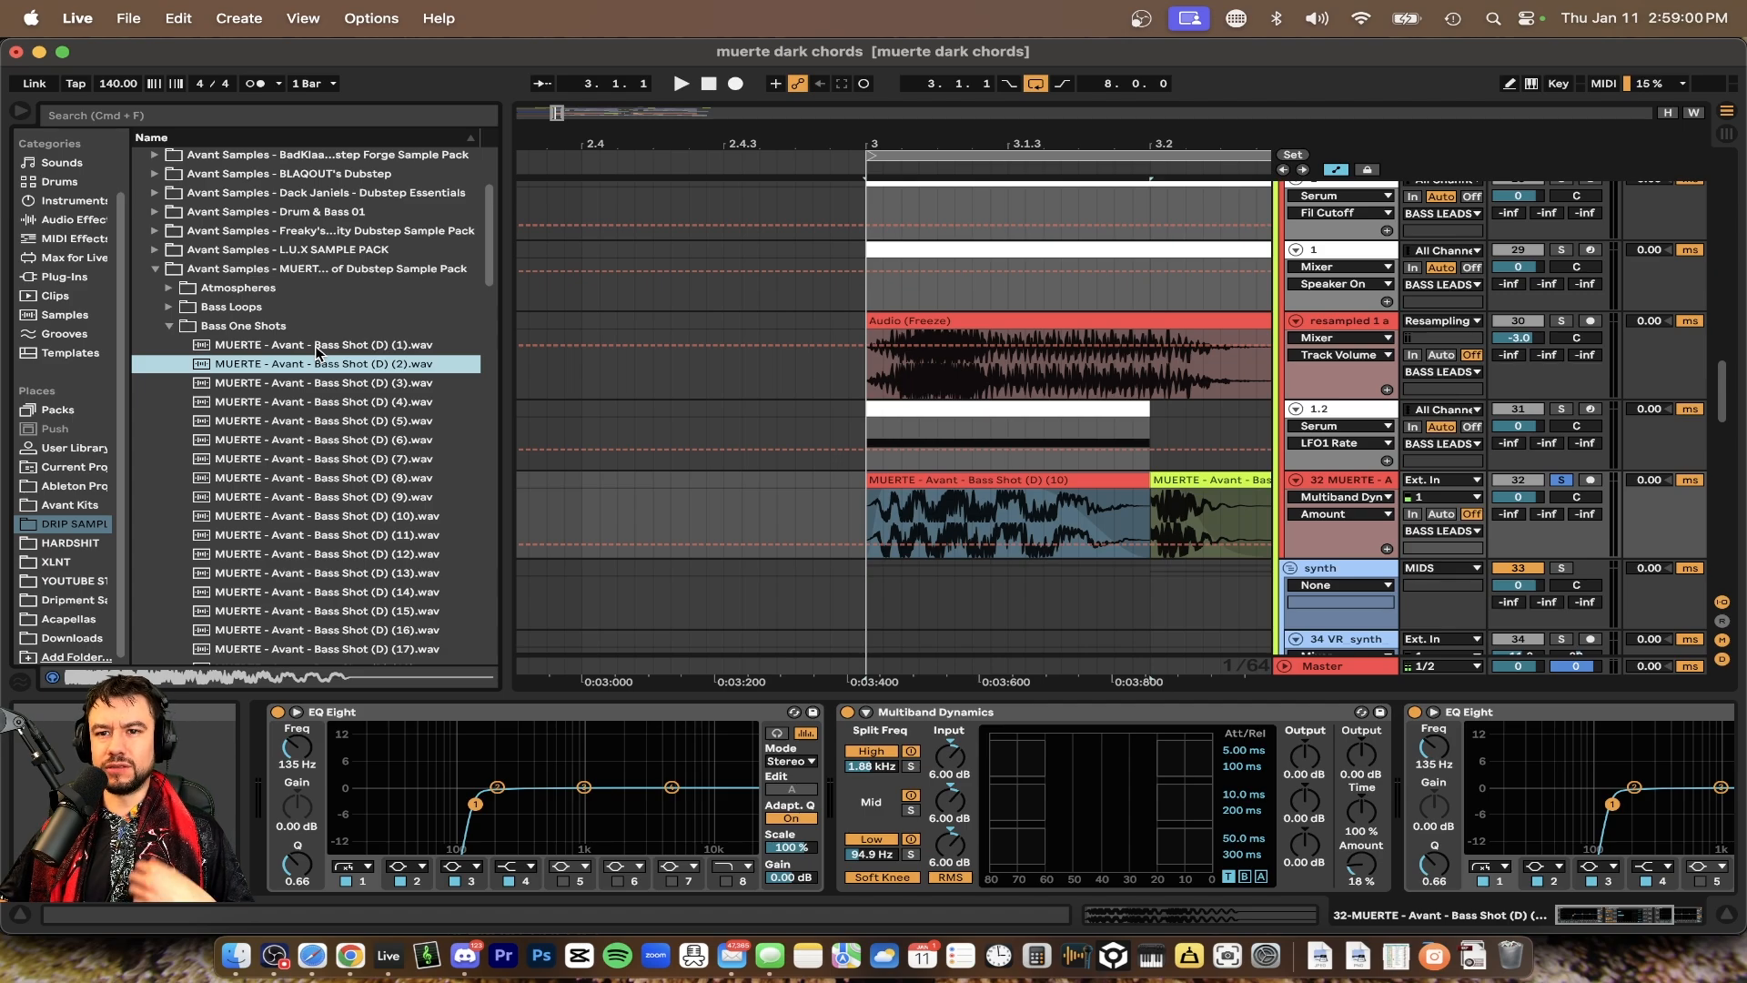
key(Down)
key(Down)
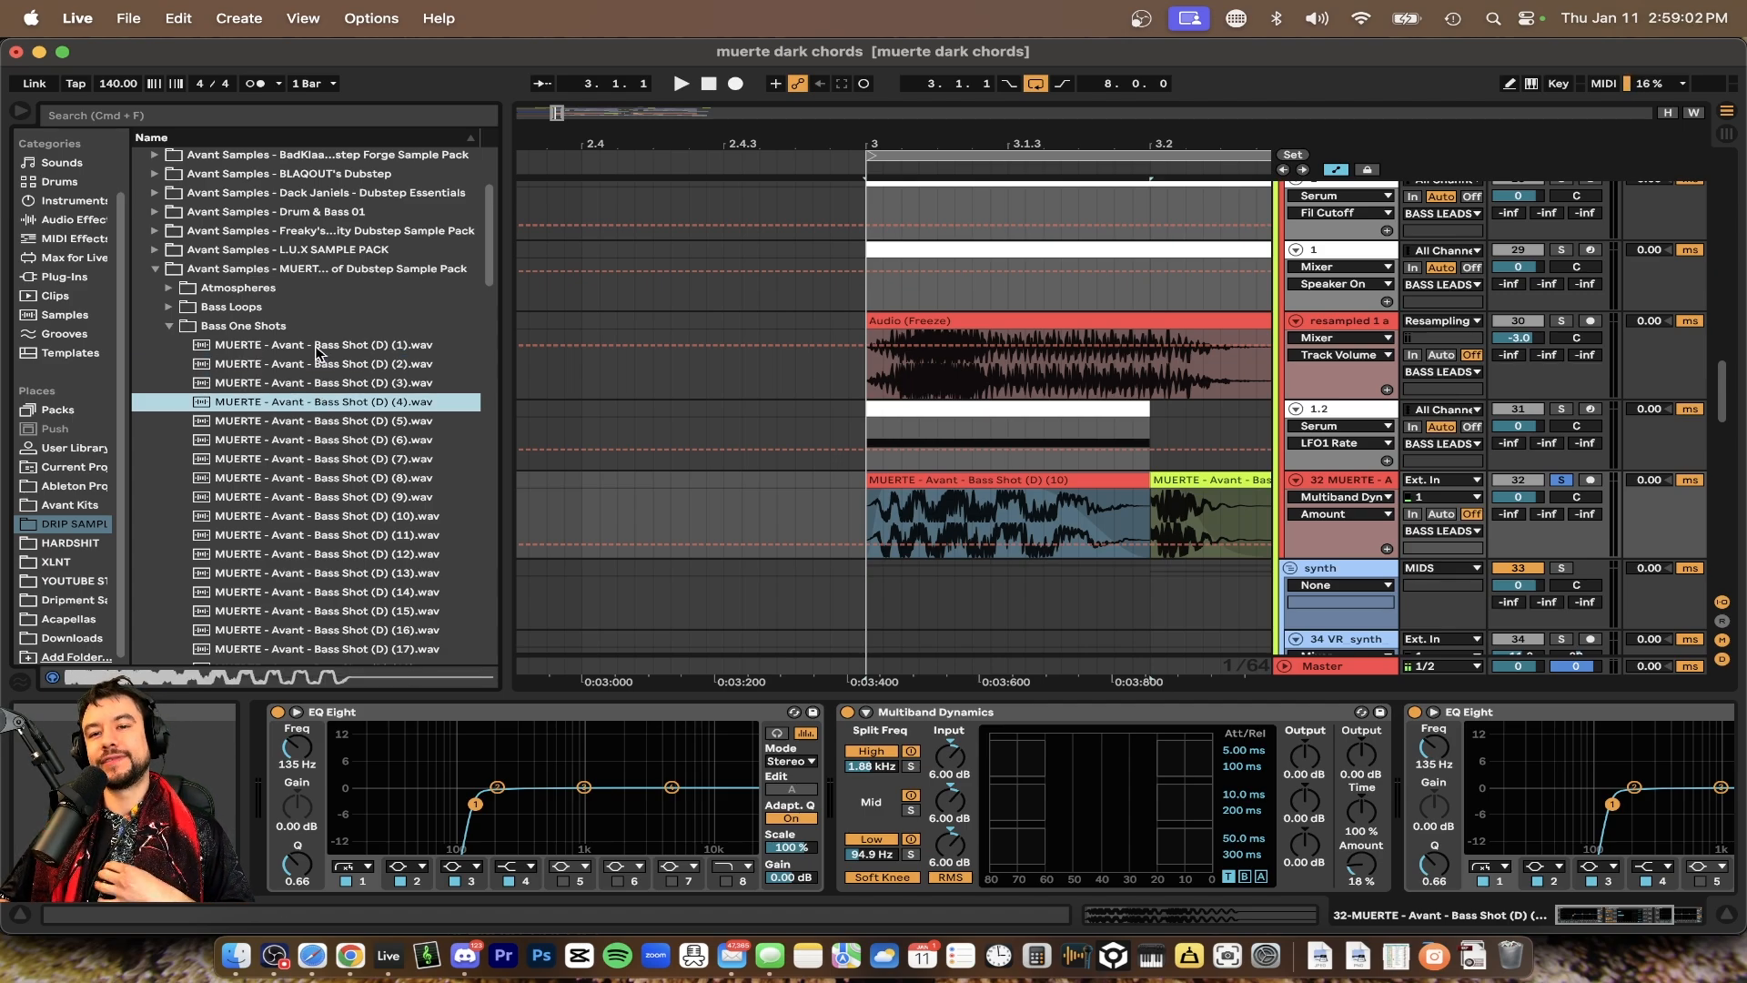
key(Down)
key(Down)
key(Down)
key(Down)
key(Down)
key(Down)
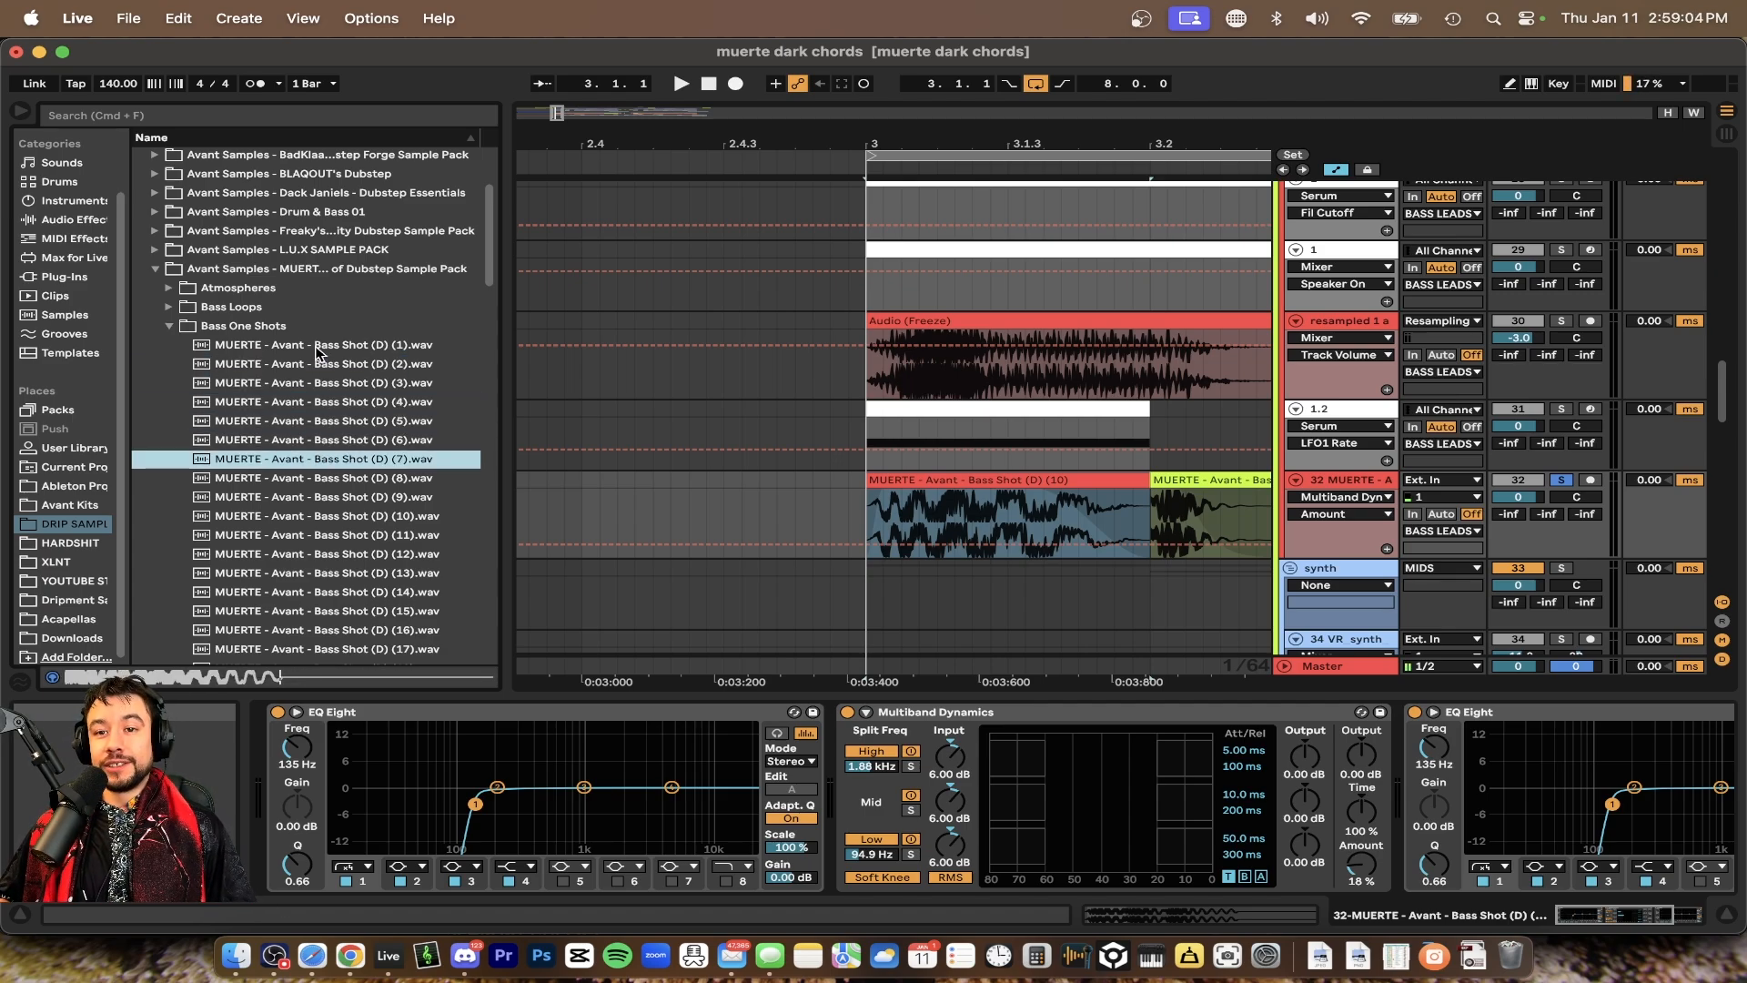
key(Up)
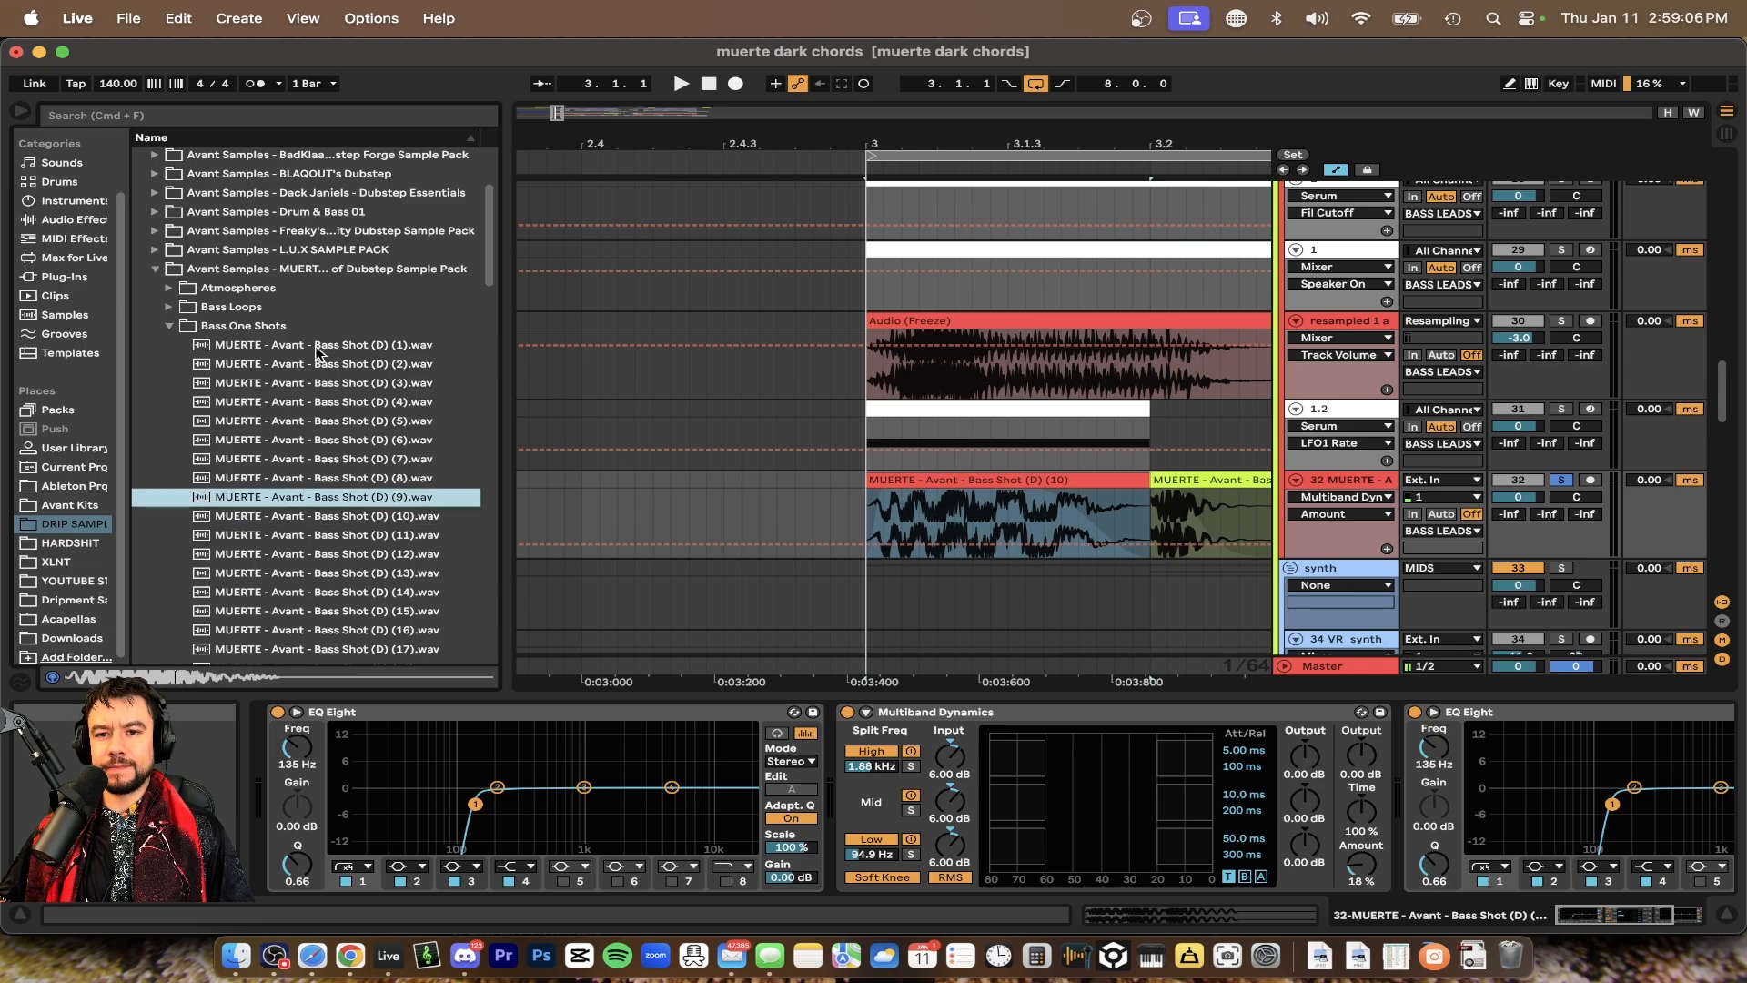
key(Down)
key(Down)
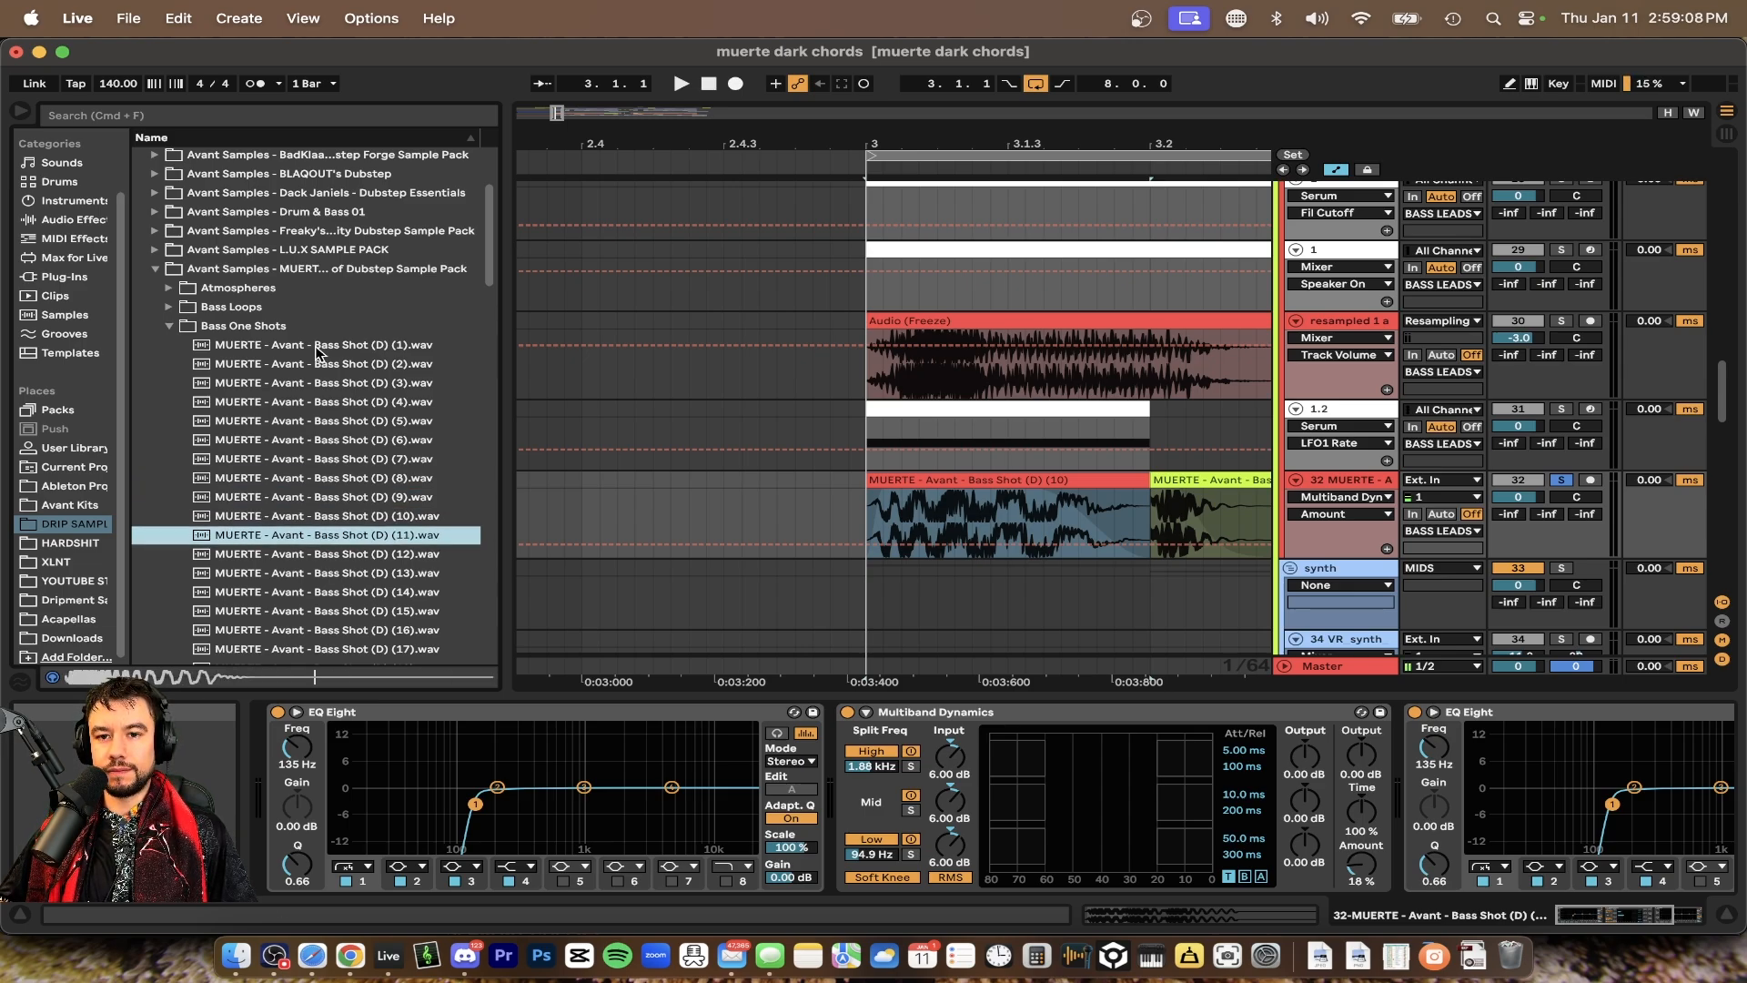
key(Up)
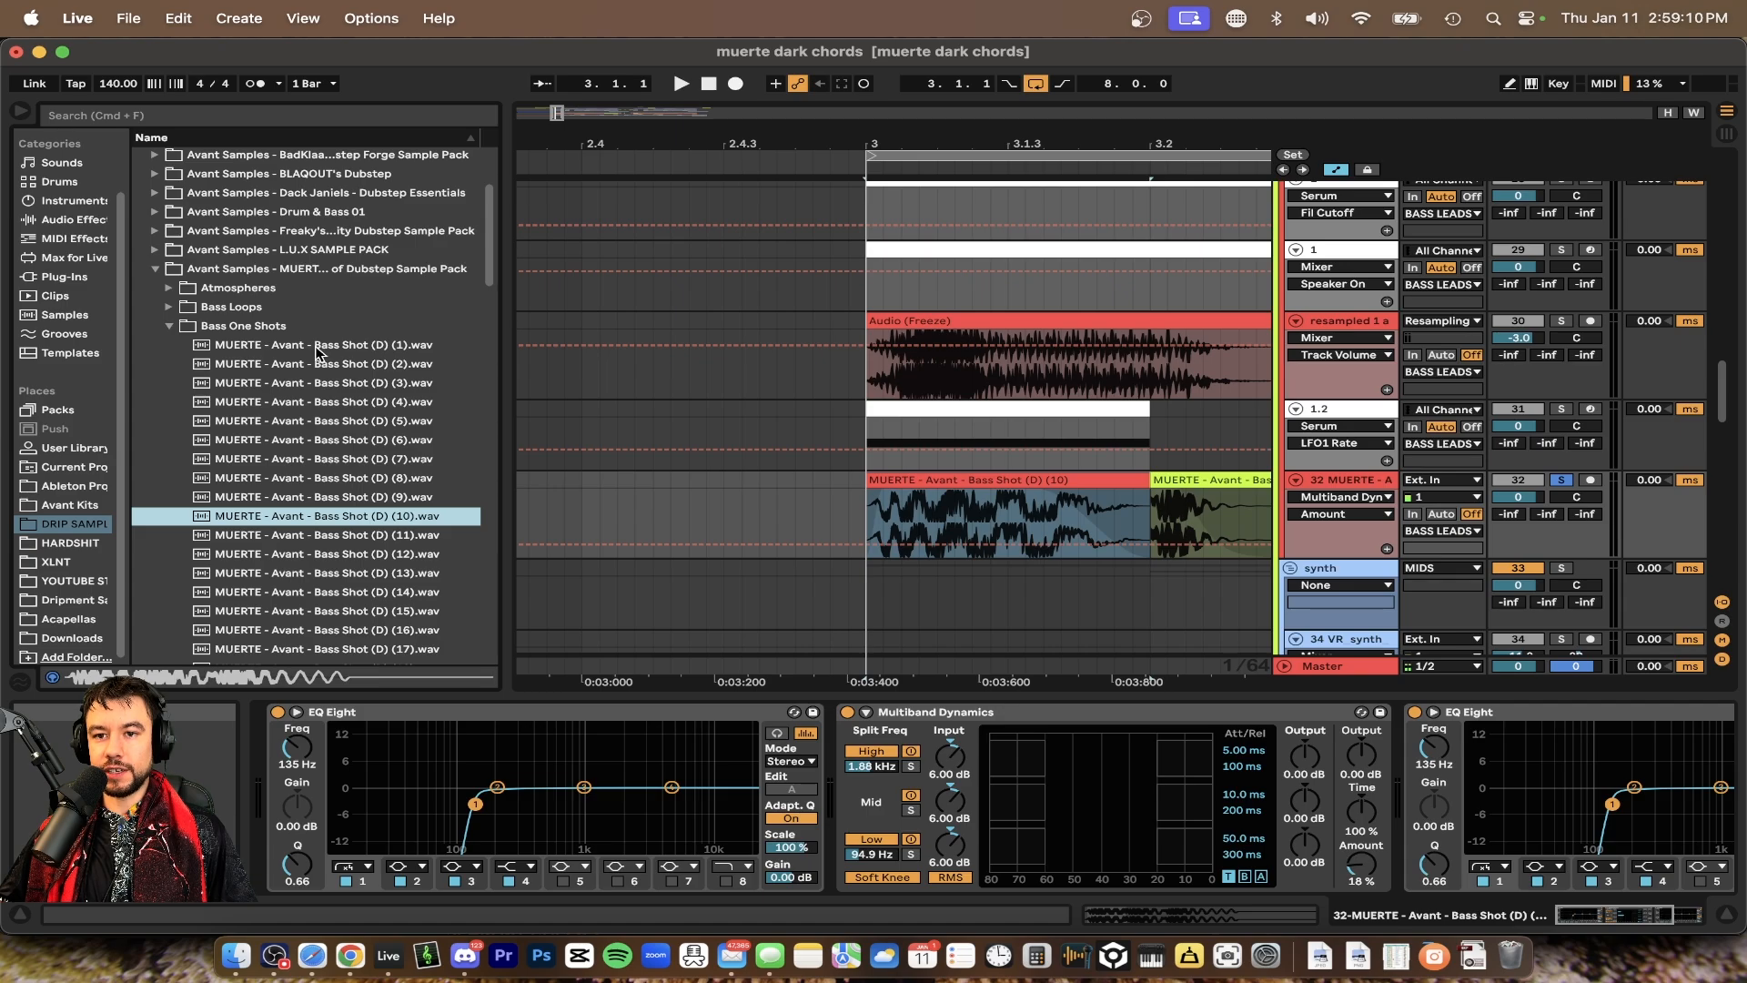
key(Up)
key(Down)
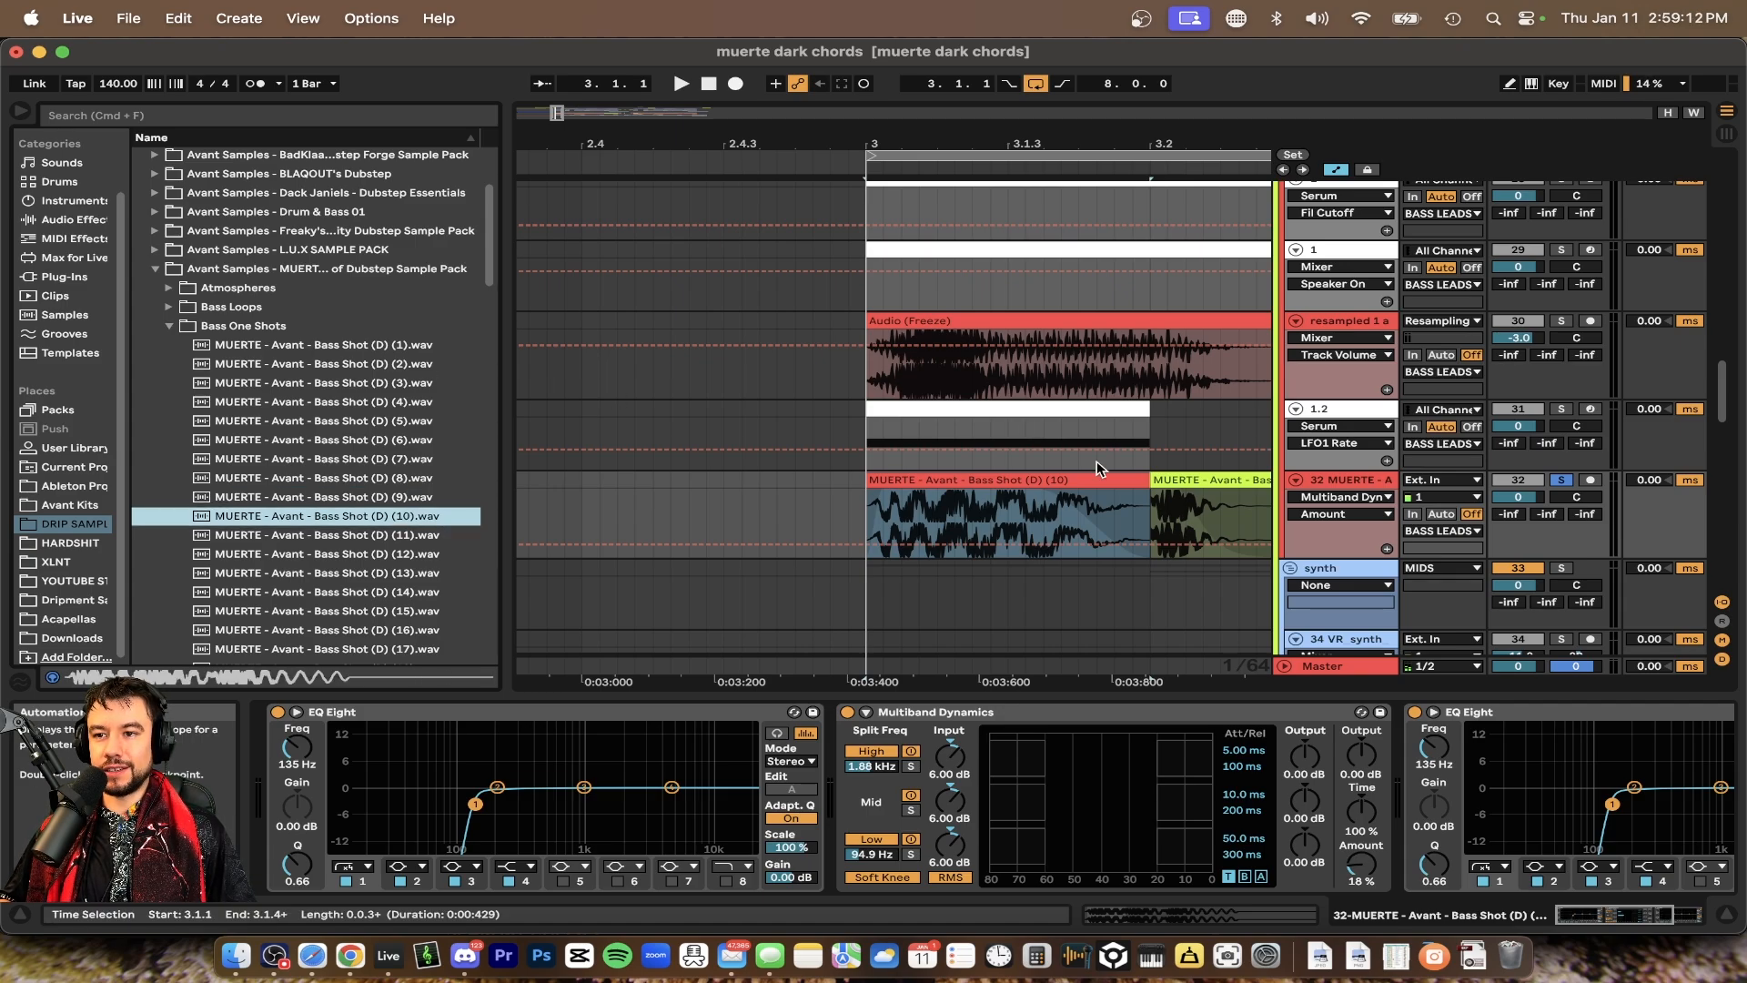
Halve the bar 3 MUERTE bass shot clip's original tempo to 280 BPM and stretch its end to the next clip
scroll(1097, 468, up, 3)
key(space)
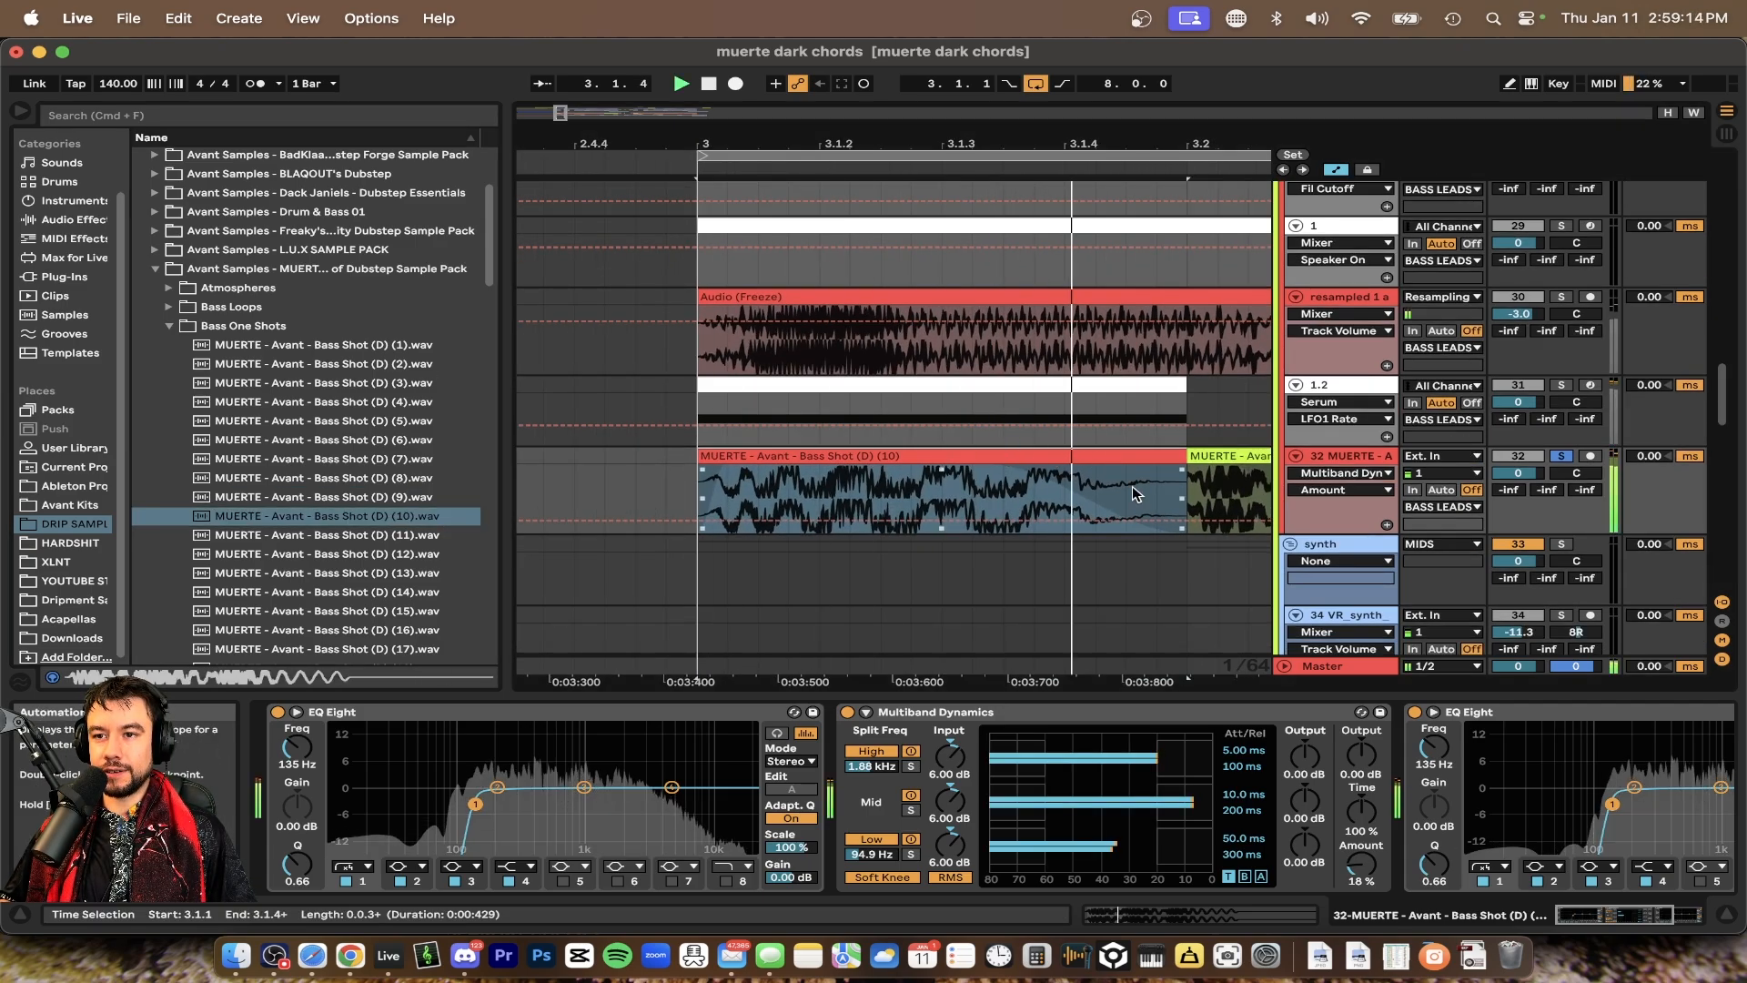
key(space)
double_click(848, 456)
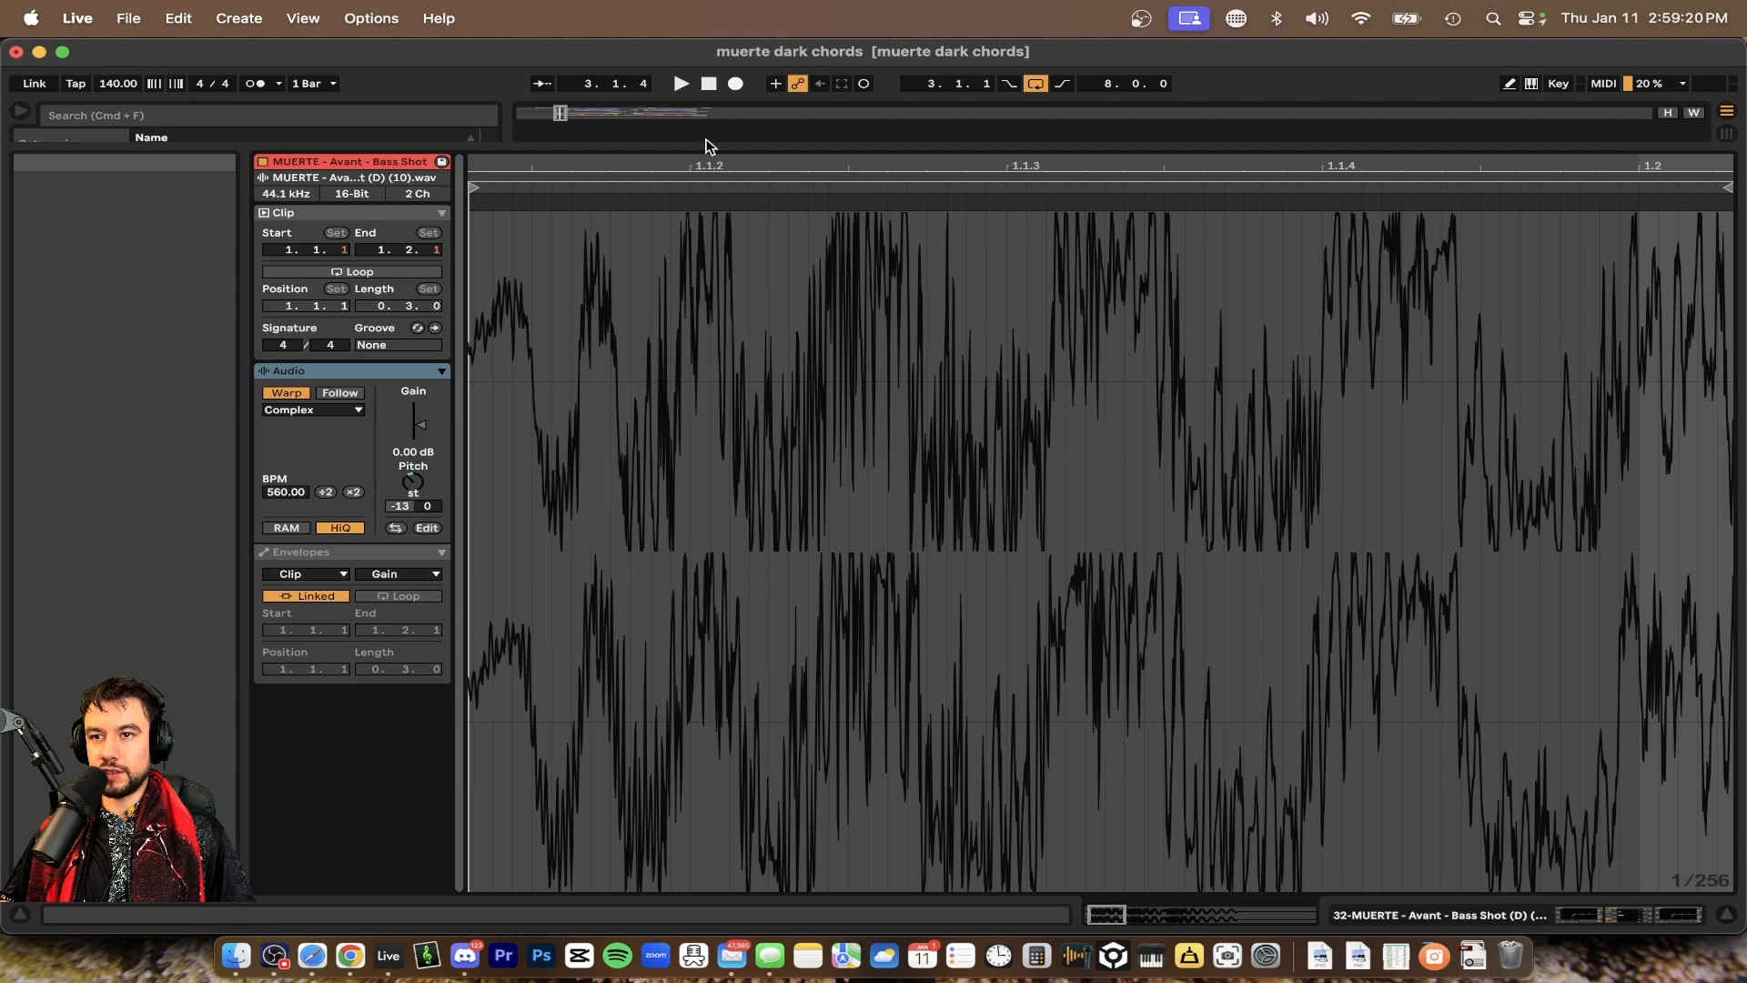
drag(709, 146, 703, 432)
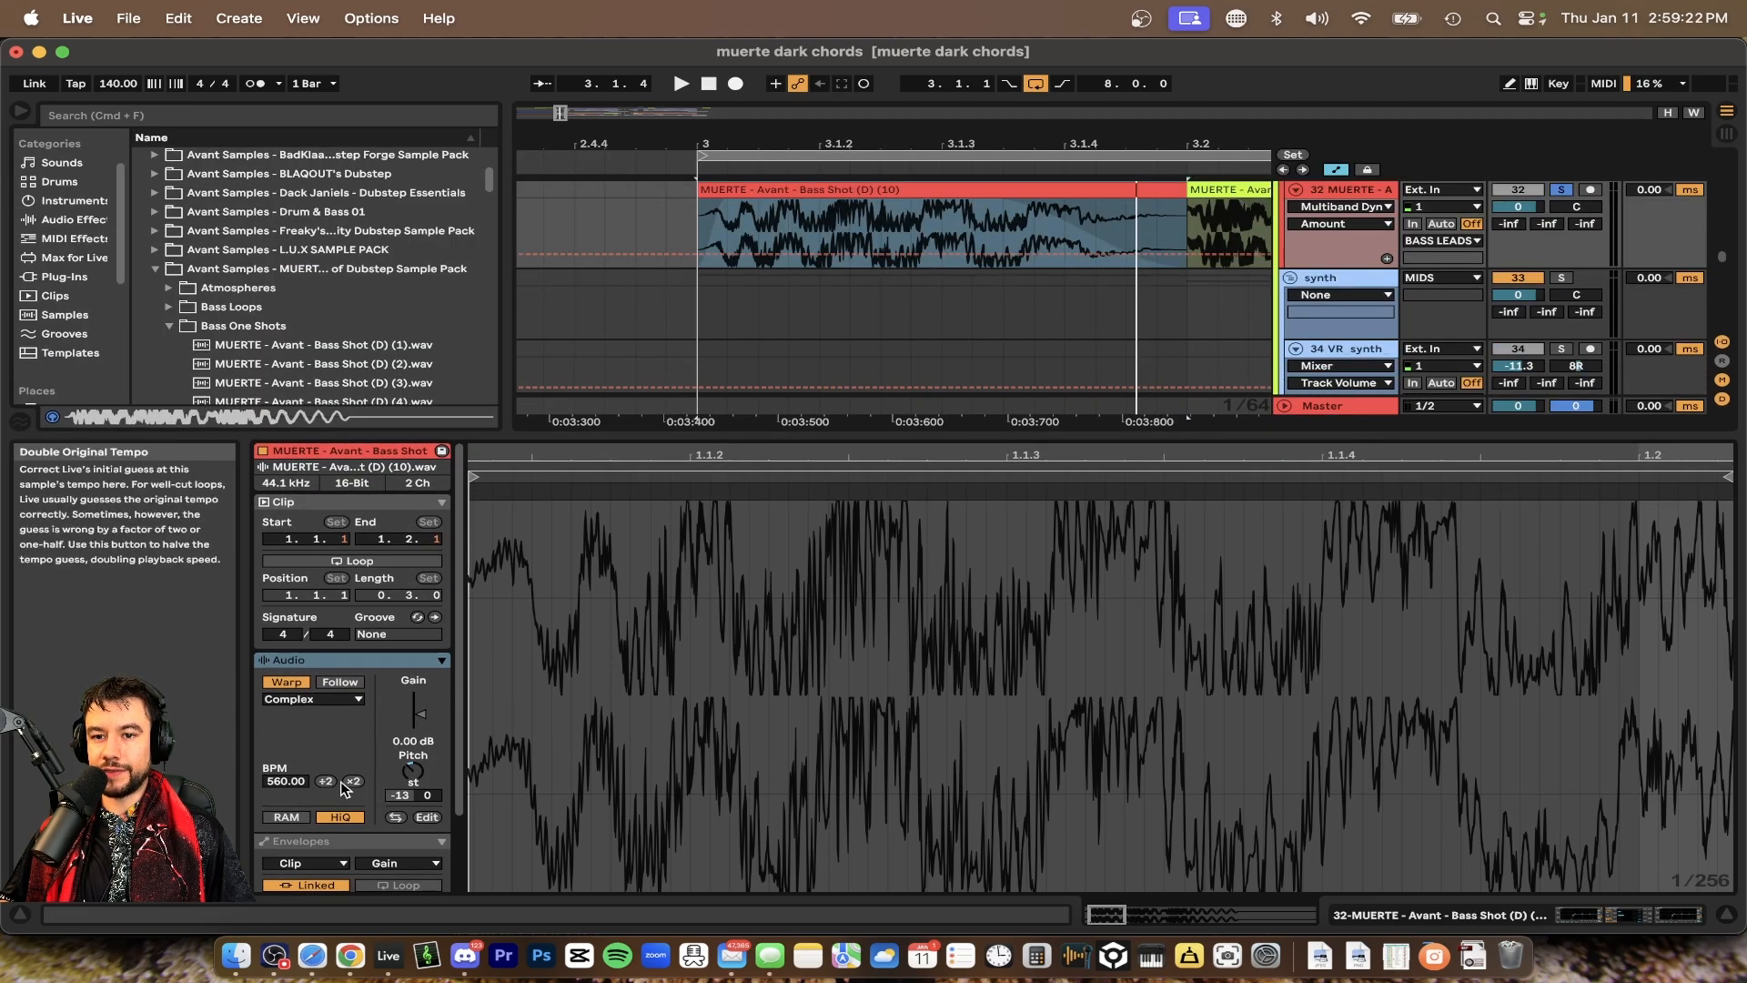
click(326, 783)
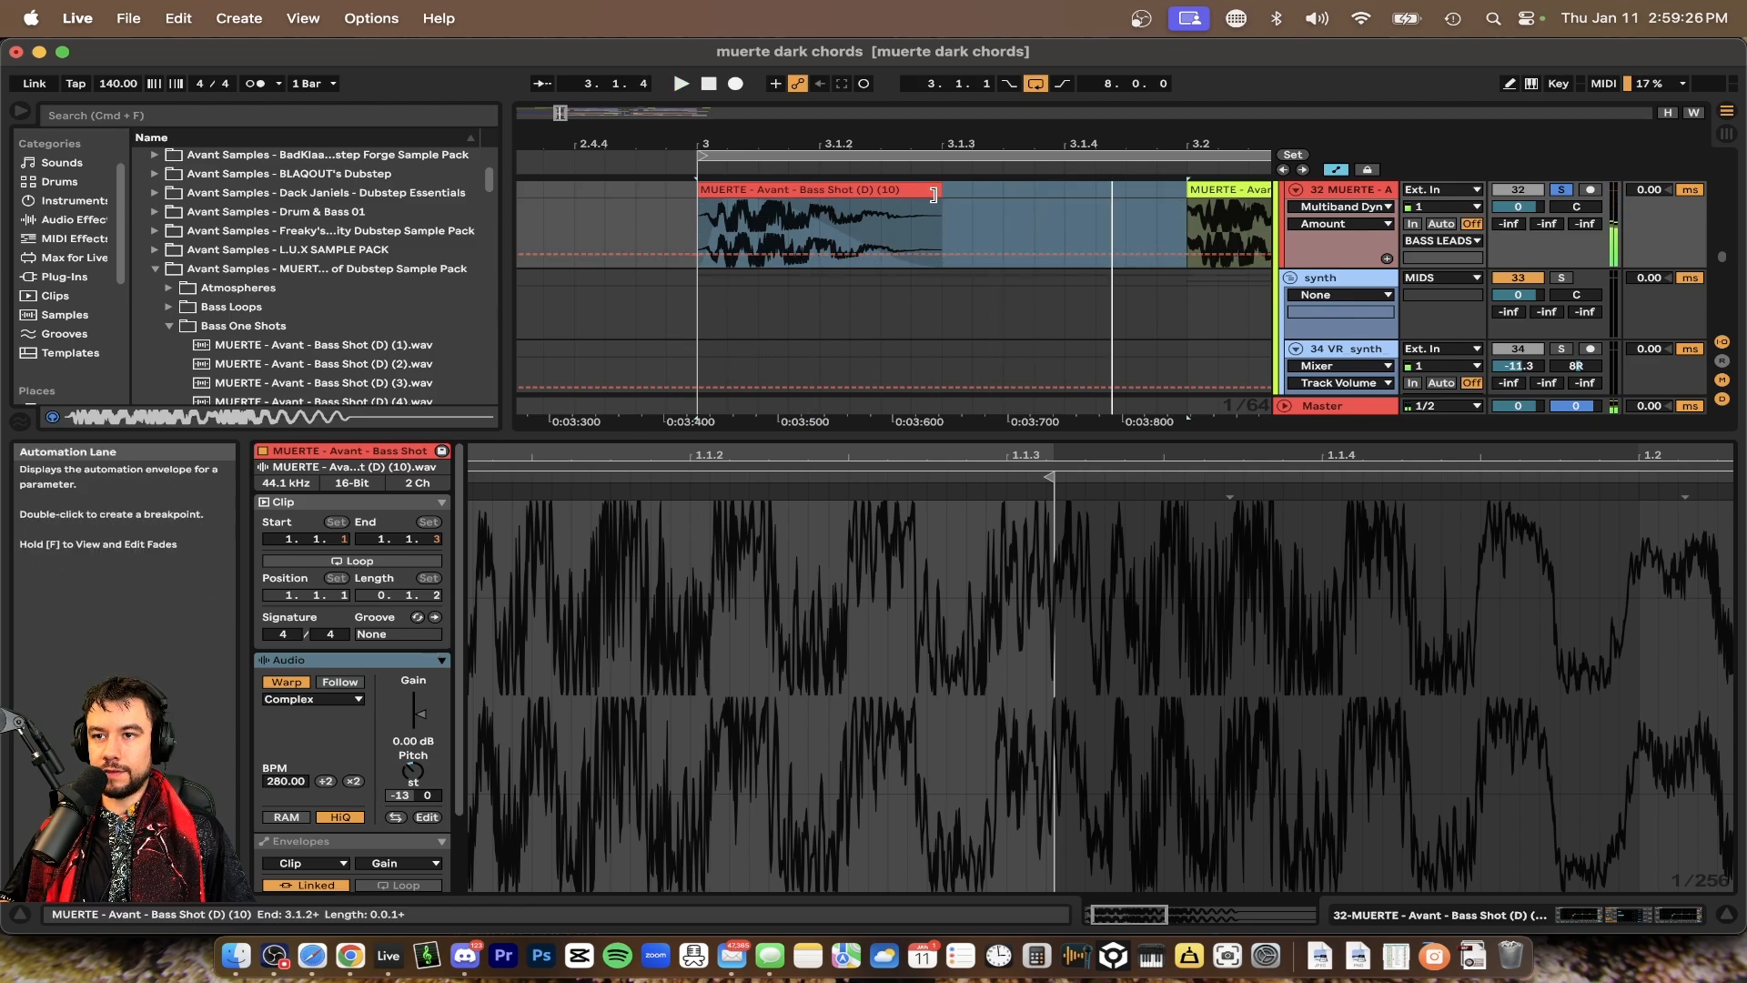
drag(941, 200, 1181, 202)
key(space)
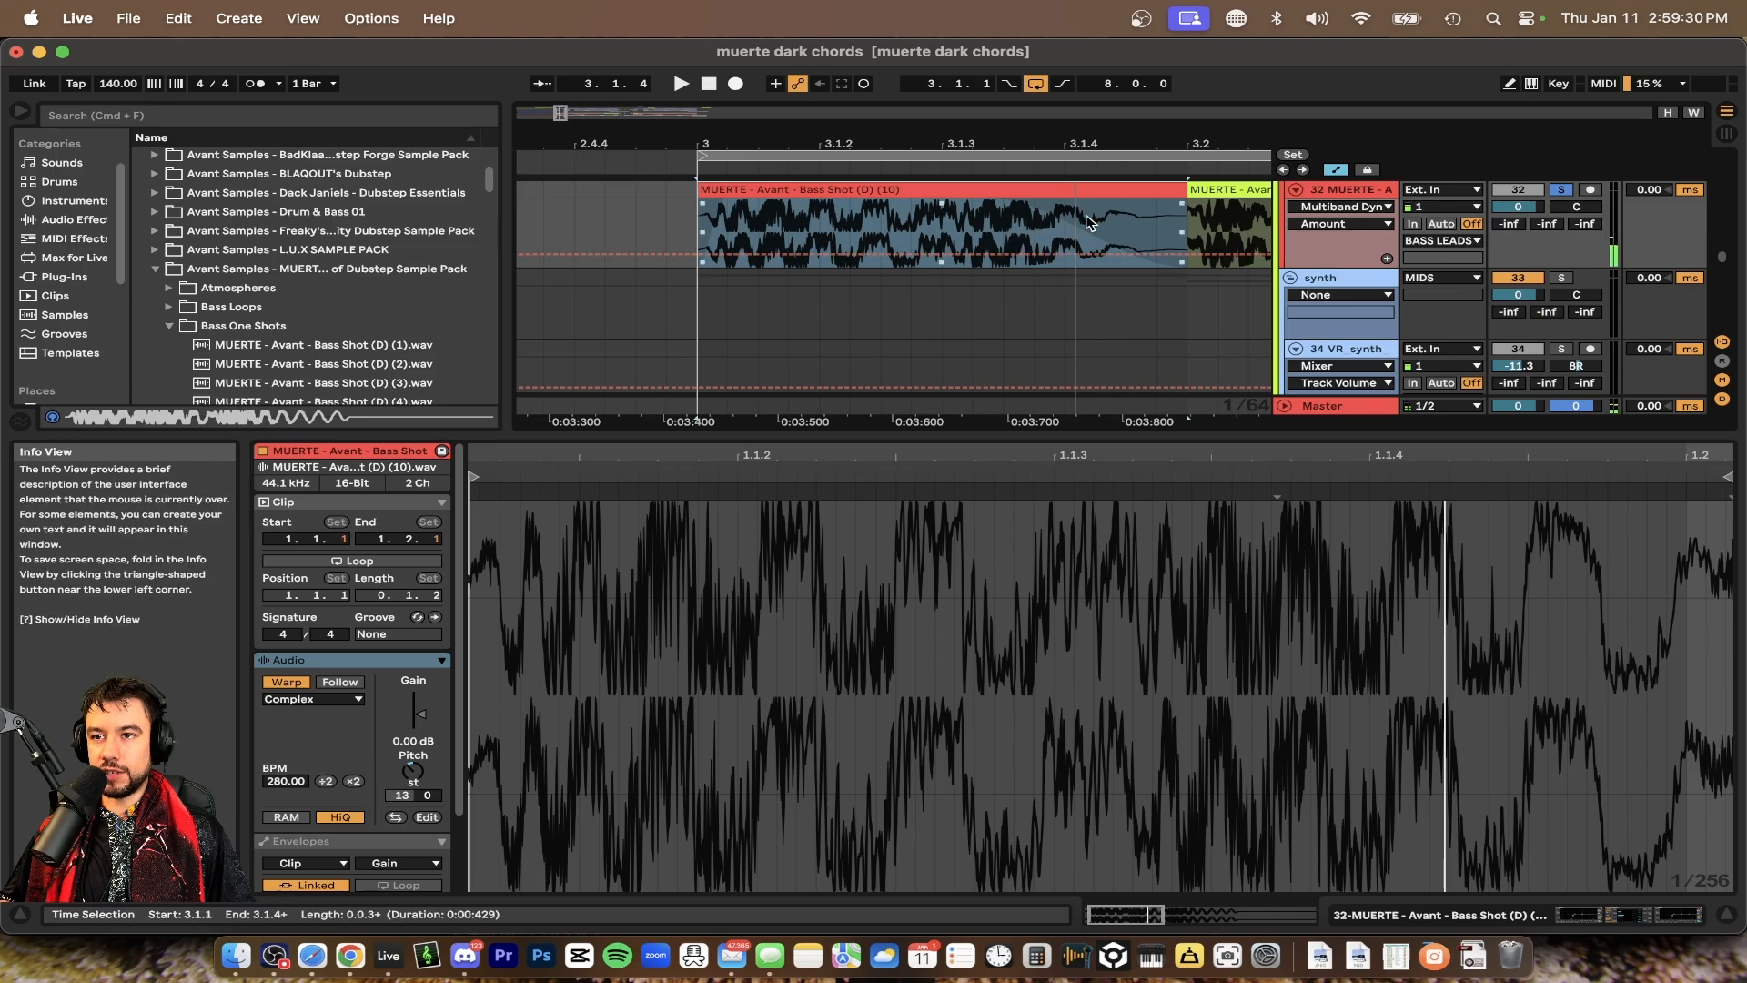
Double the clip's tempo back to 560 BPM and restore its end against the following clip
drag(1177, 191, 911, 193)
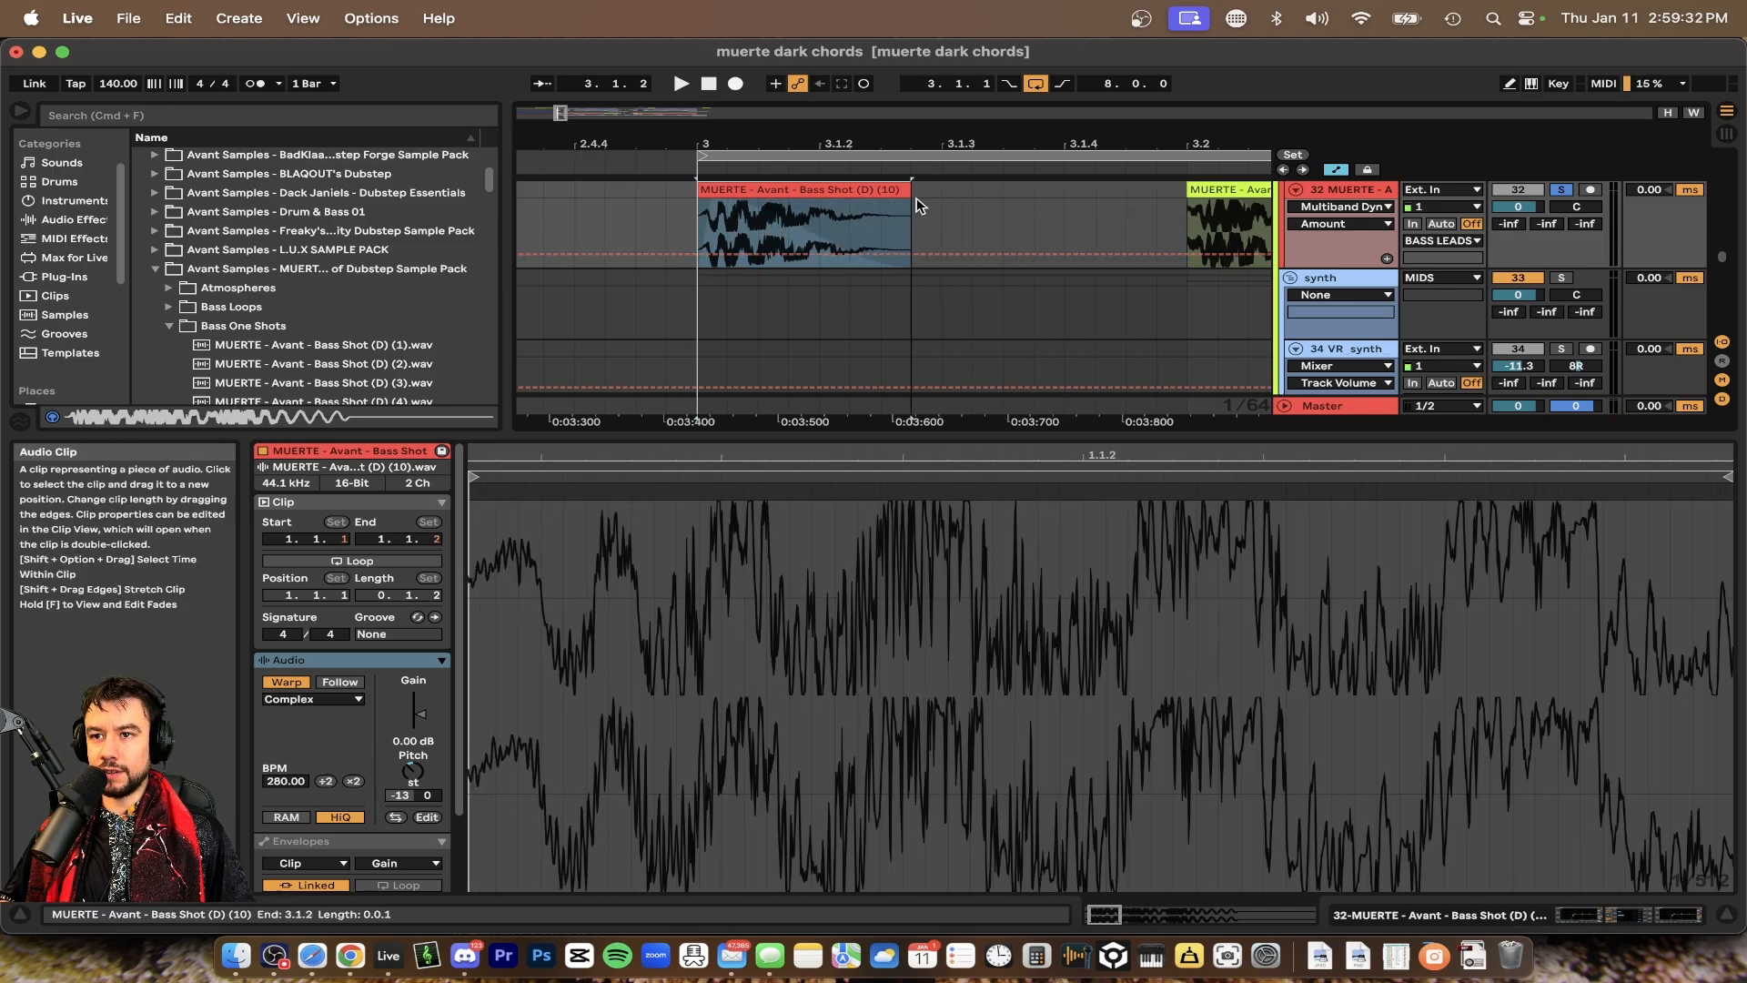
click(353, 780)
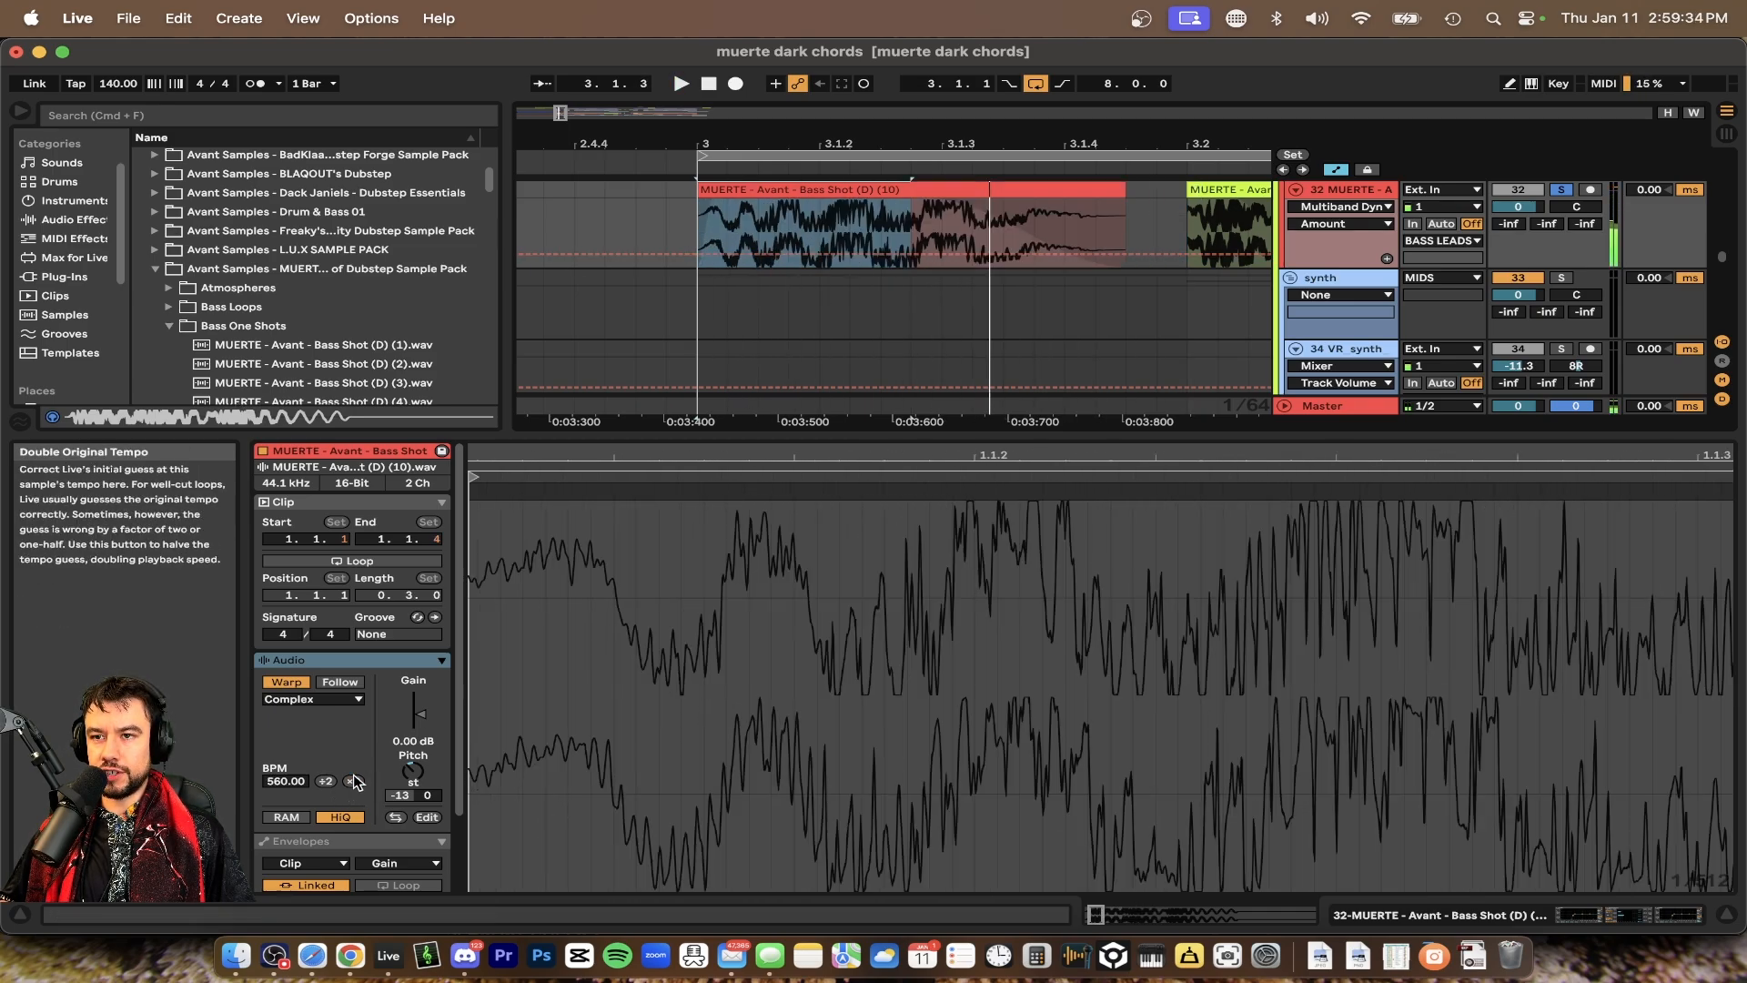
drag(1126, 189, 1174, 188)
Play the bar 3 section back repeatedly to audition the MUERTE bass shot clip
key(space)
key(space)
key(space)
key(space)
key(space)
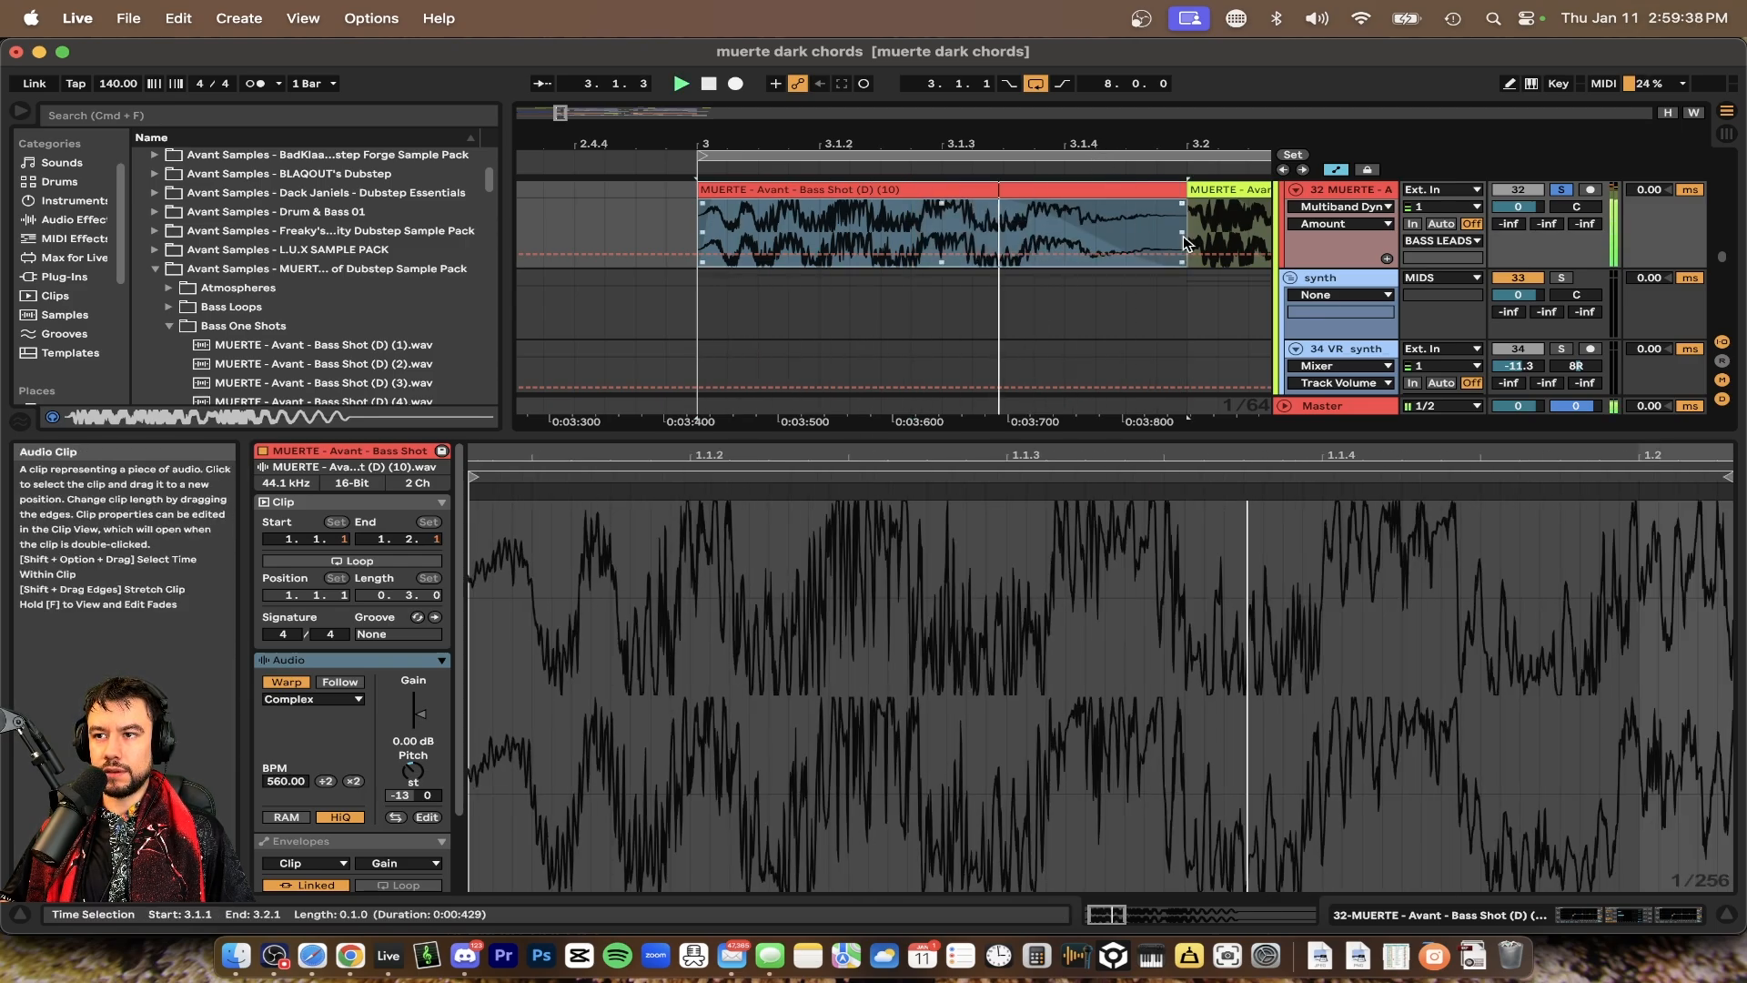
key(space)
key(space)
key(space)
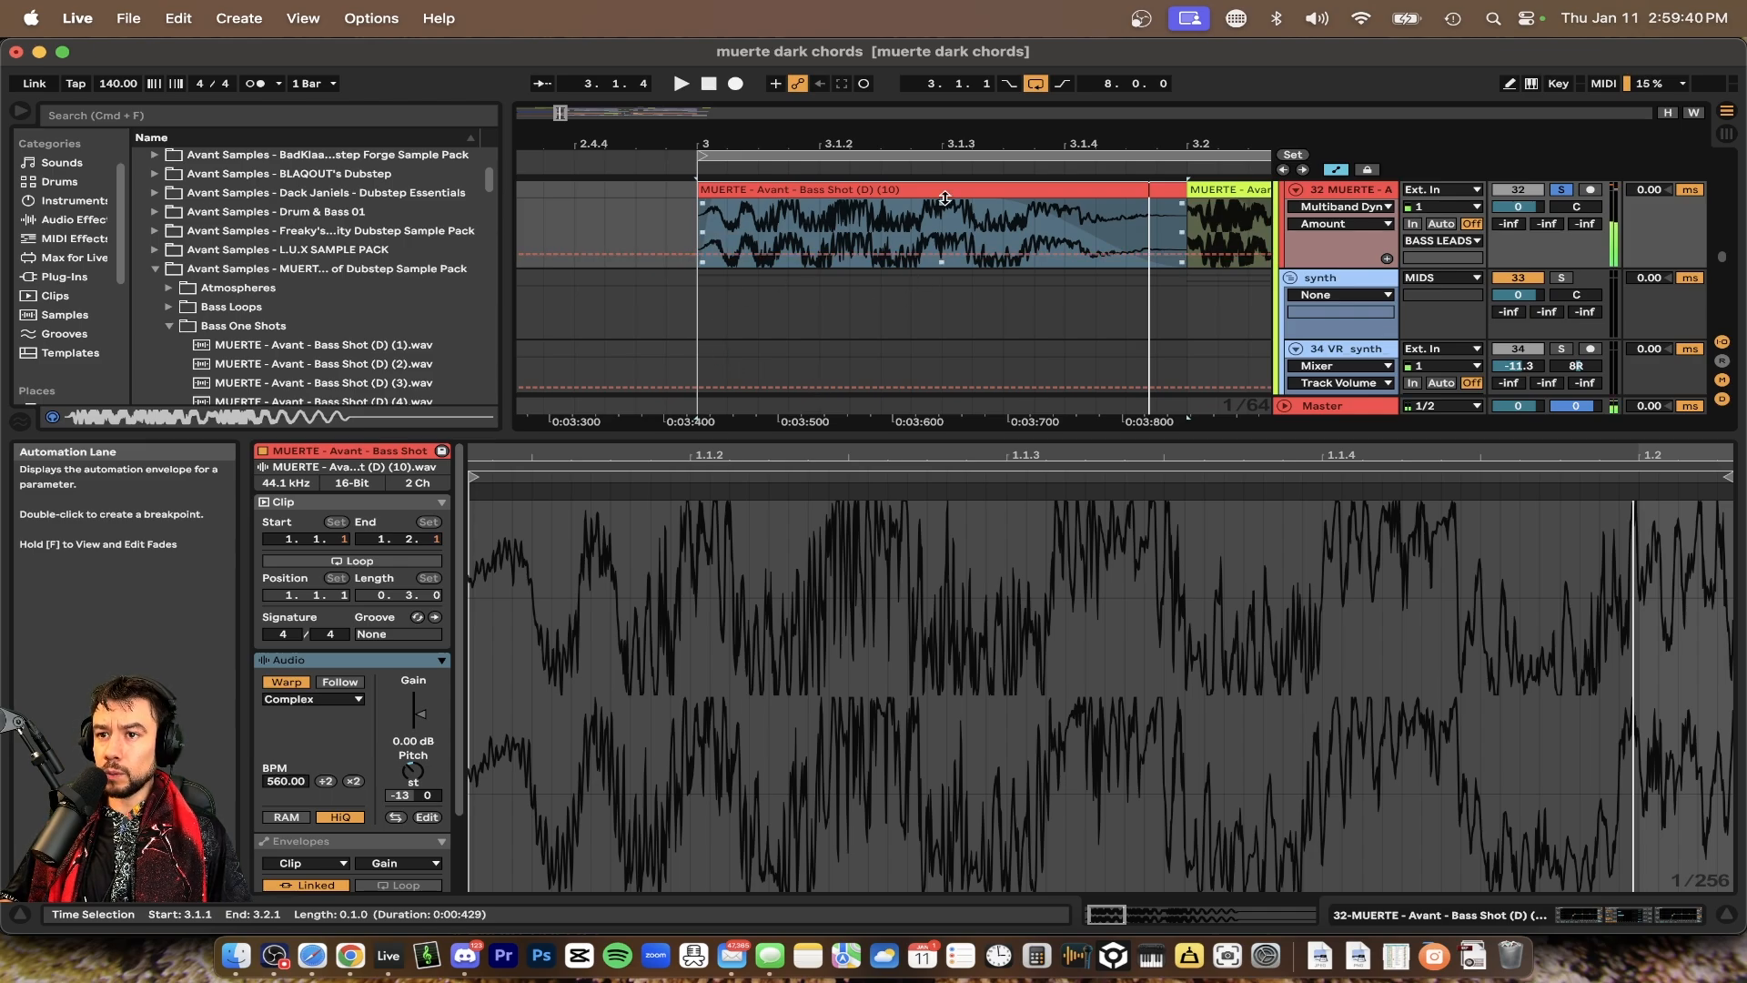
scroll(797, 332, up, 2)
scroll(797, 331, right, 2)
scroll(797, 331, down, 1)
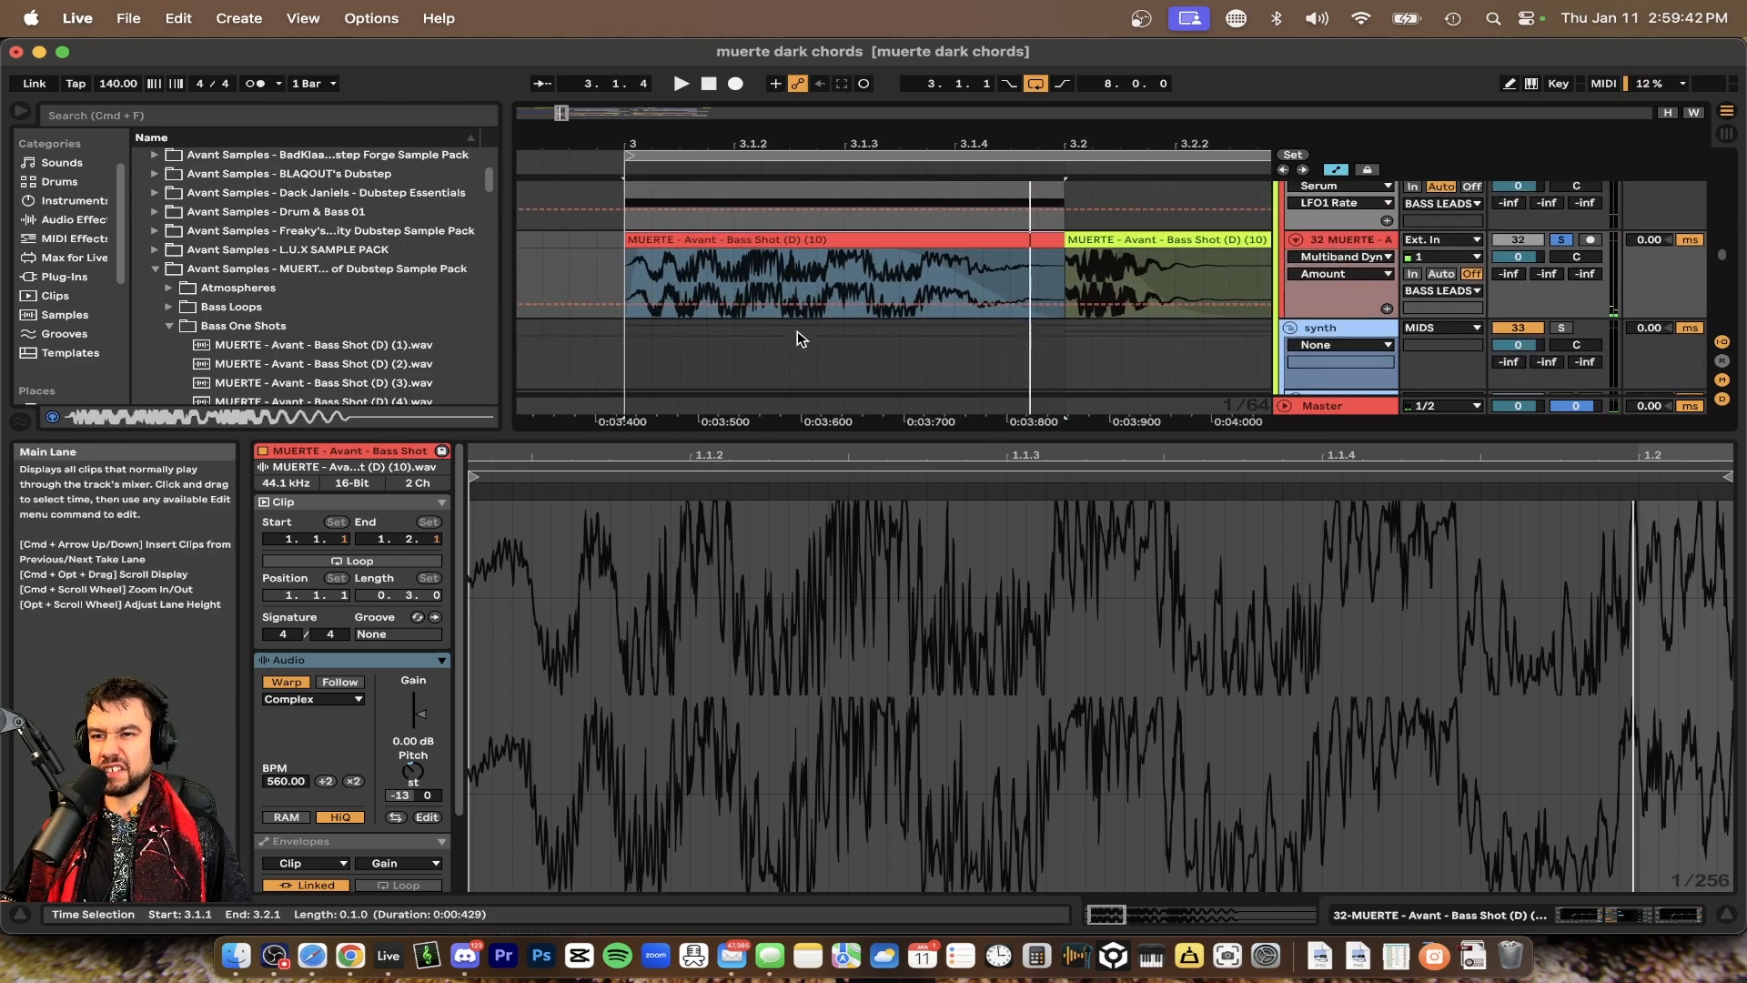
scroll(797, 330, up, 4)
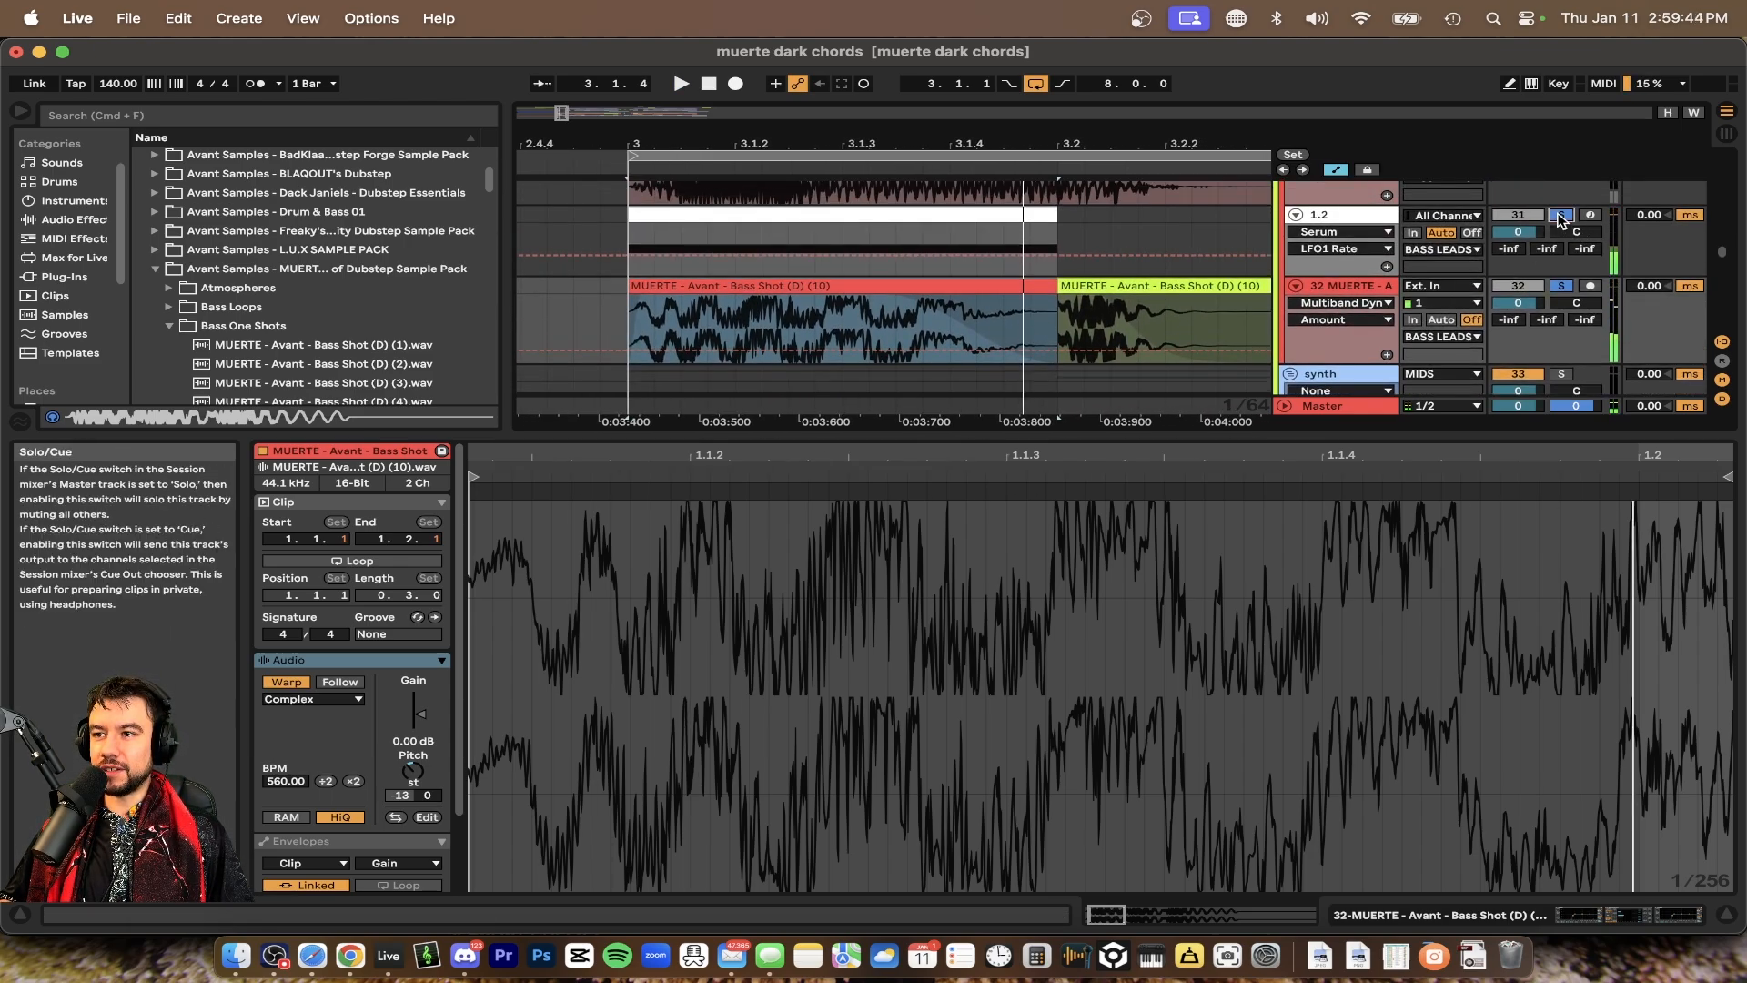
key(space)
key(space)
key(space)
key(space)
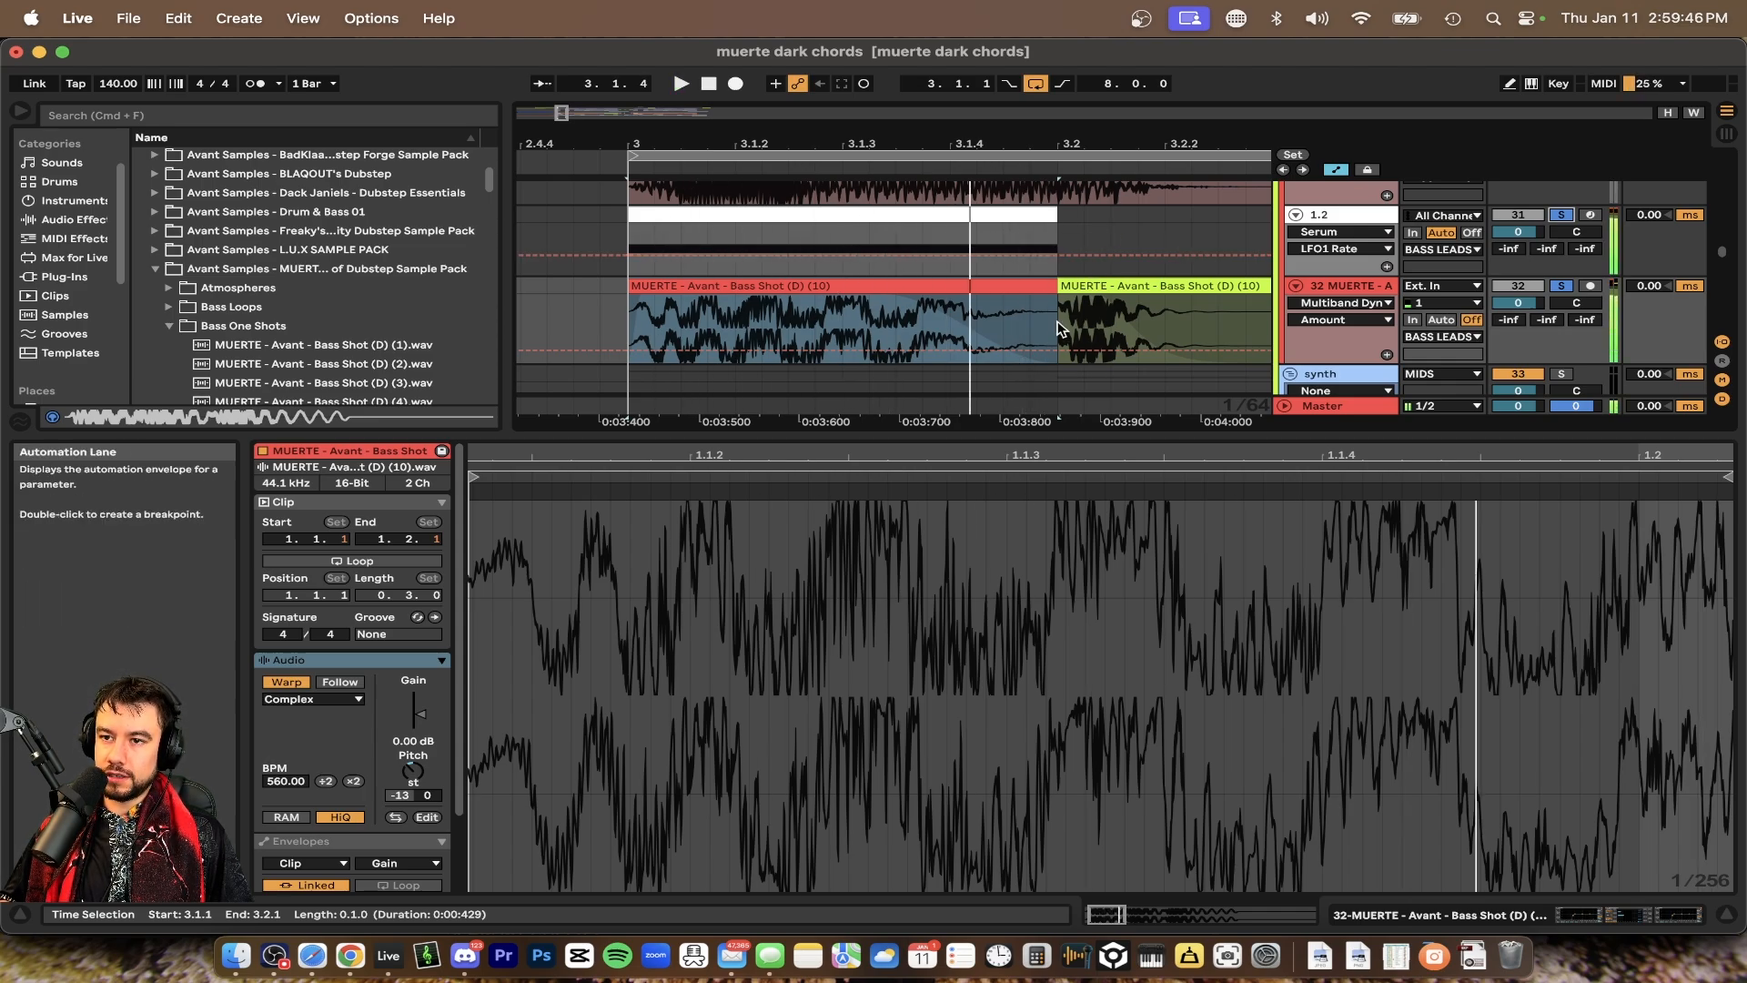
Open the VR_synth_note_lightdrifter_C clip and play the bar 3 section with it to compare layers
key(super+alt+l)
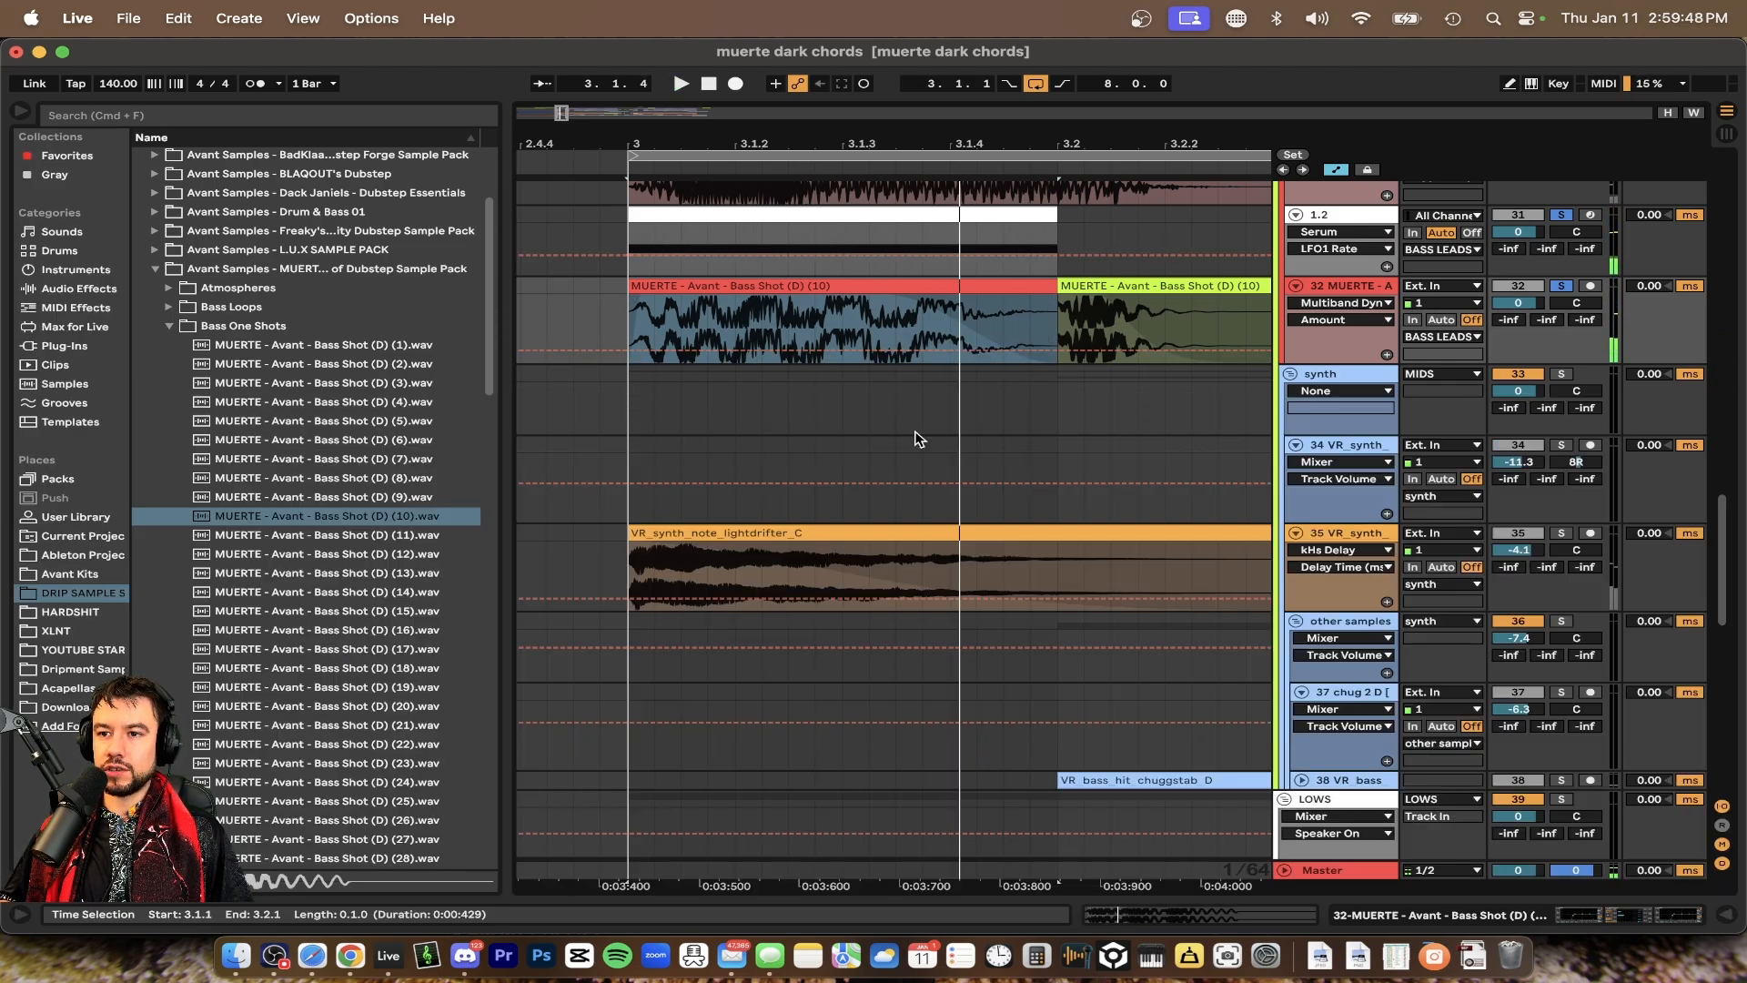
scroll(919, 439, down, 4)
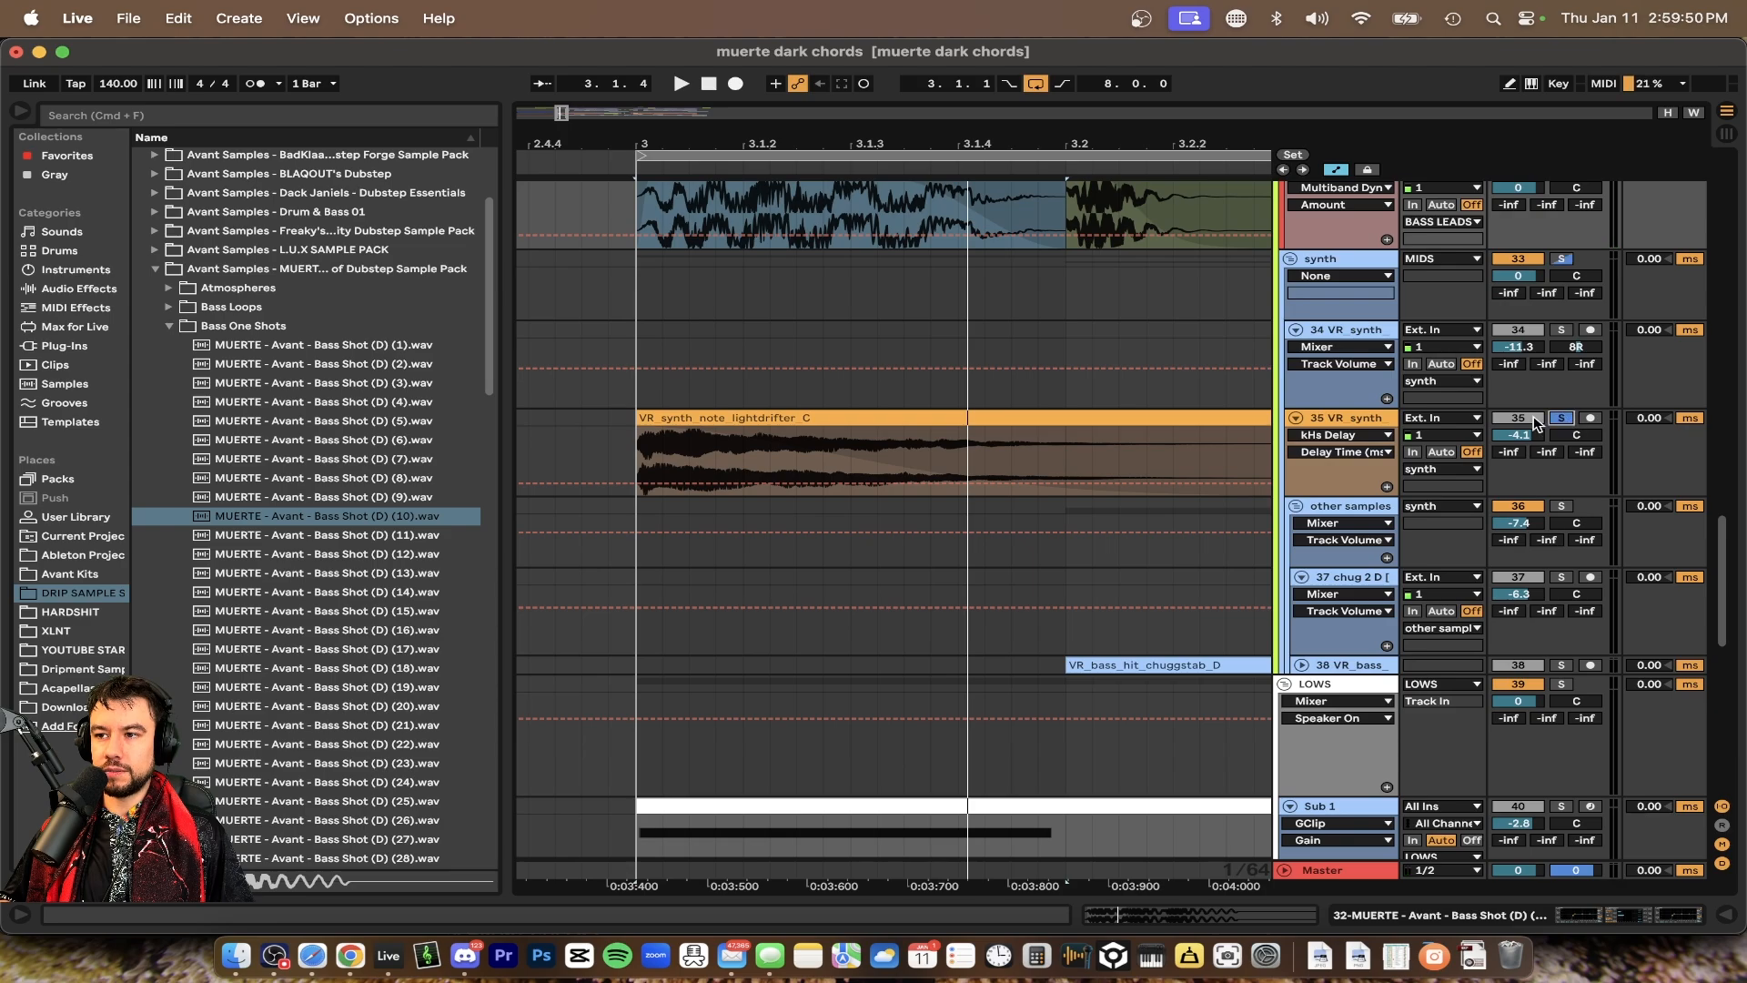
double_click(943, 429)
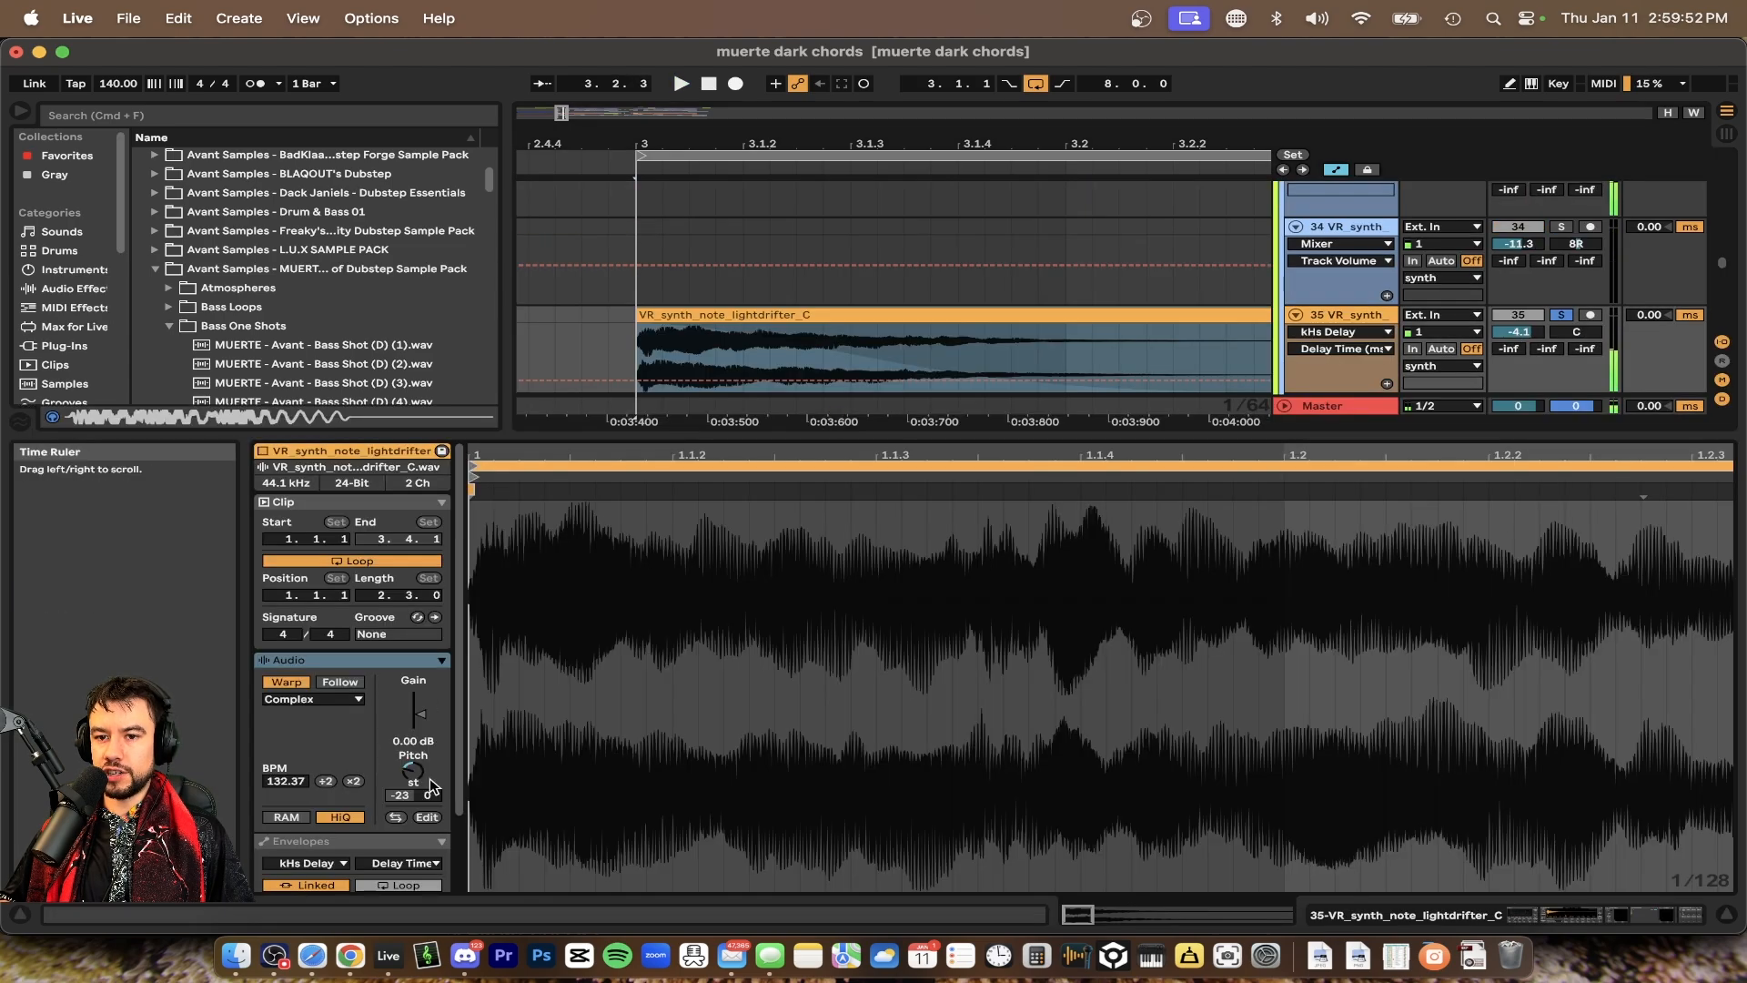
double_click(749, 435)
key(space)
scroll(749, 435, up, 9)
key(space)
key(space)
key(space)
key(minus)
scroll(749, 435, down, 2)
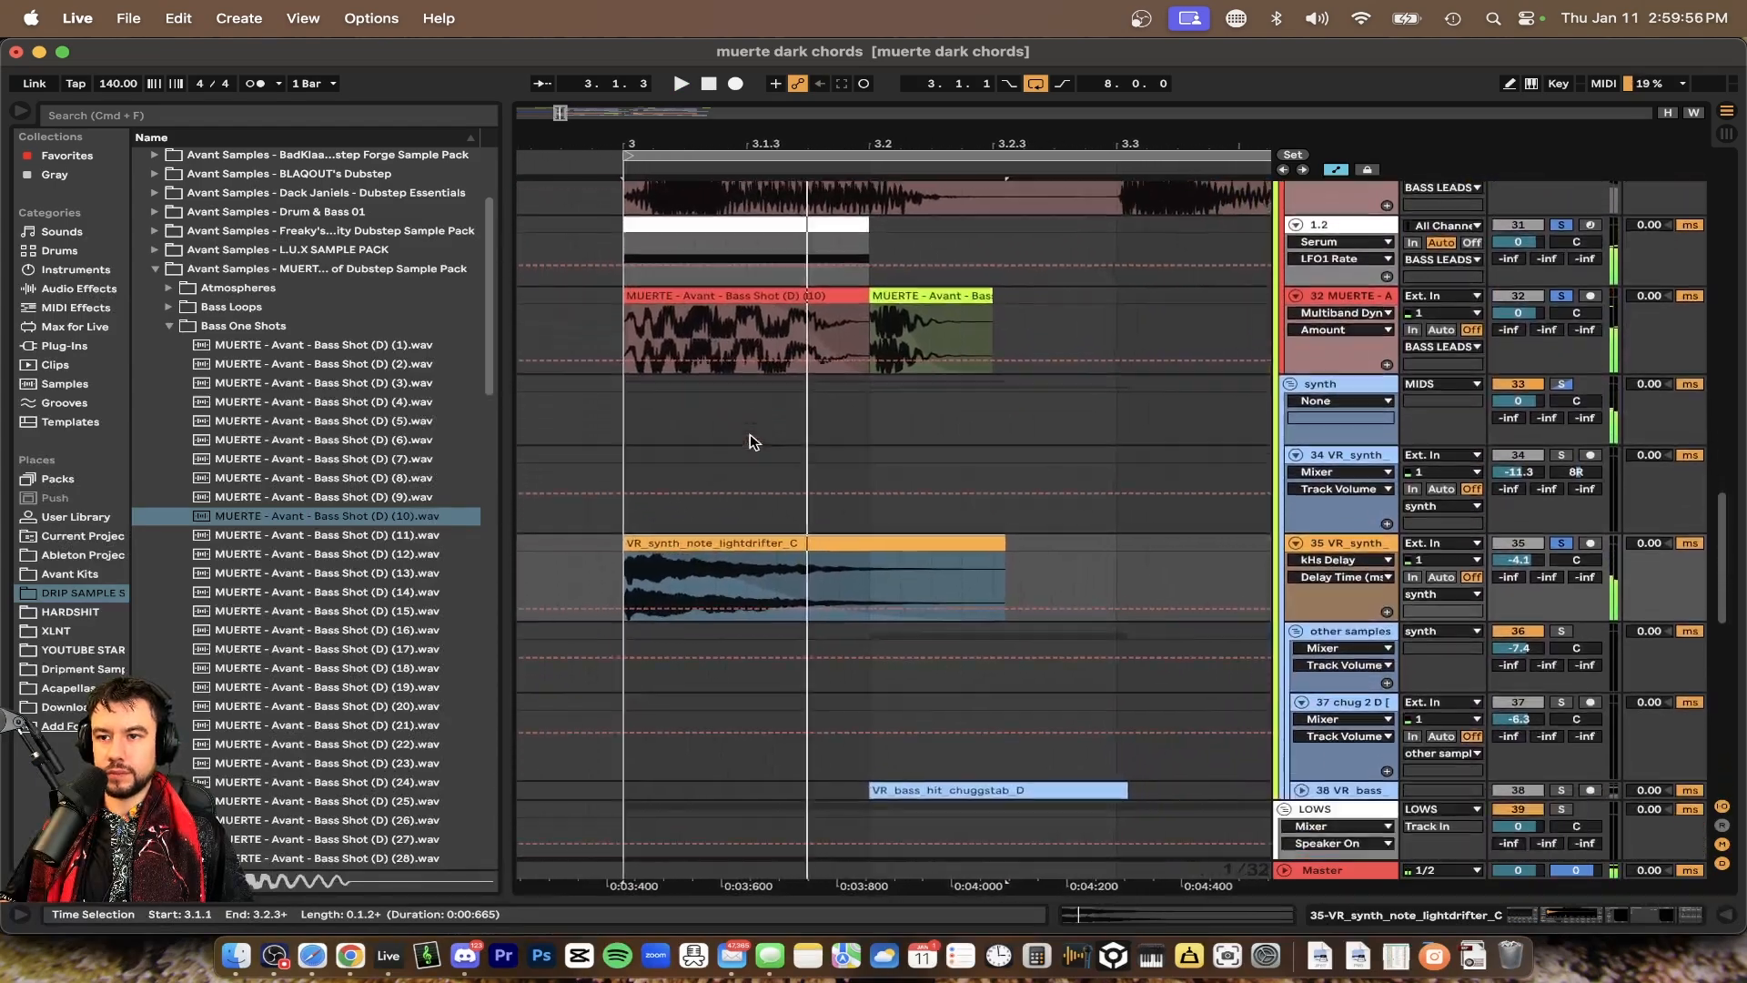
Solo only the MUERTE bass shot track and play the section back
click(798, 300)
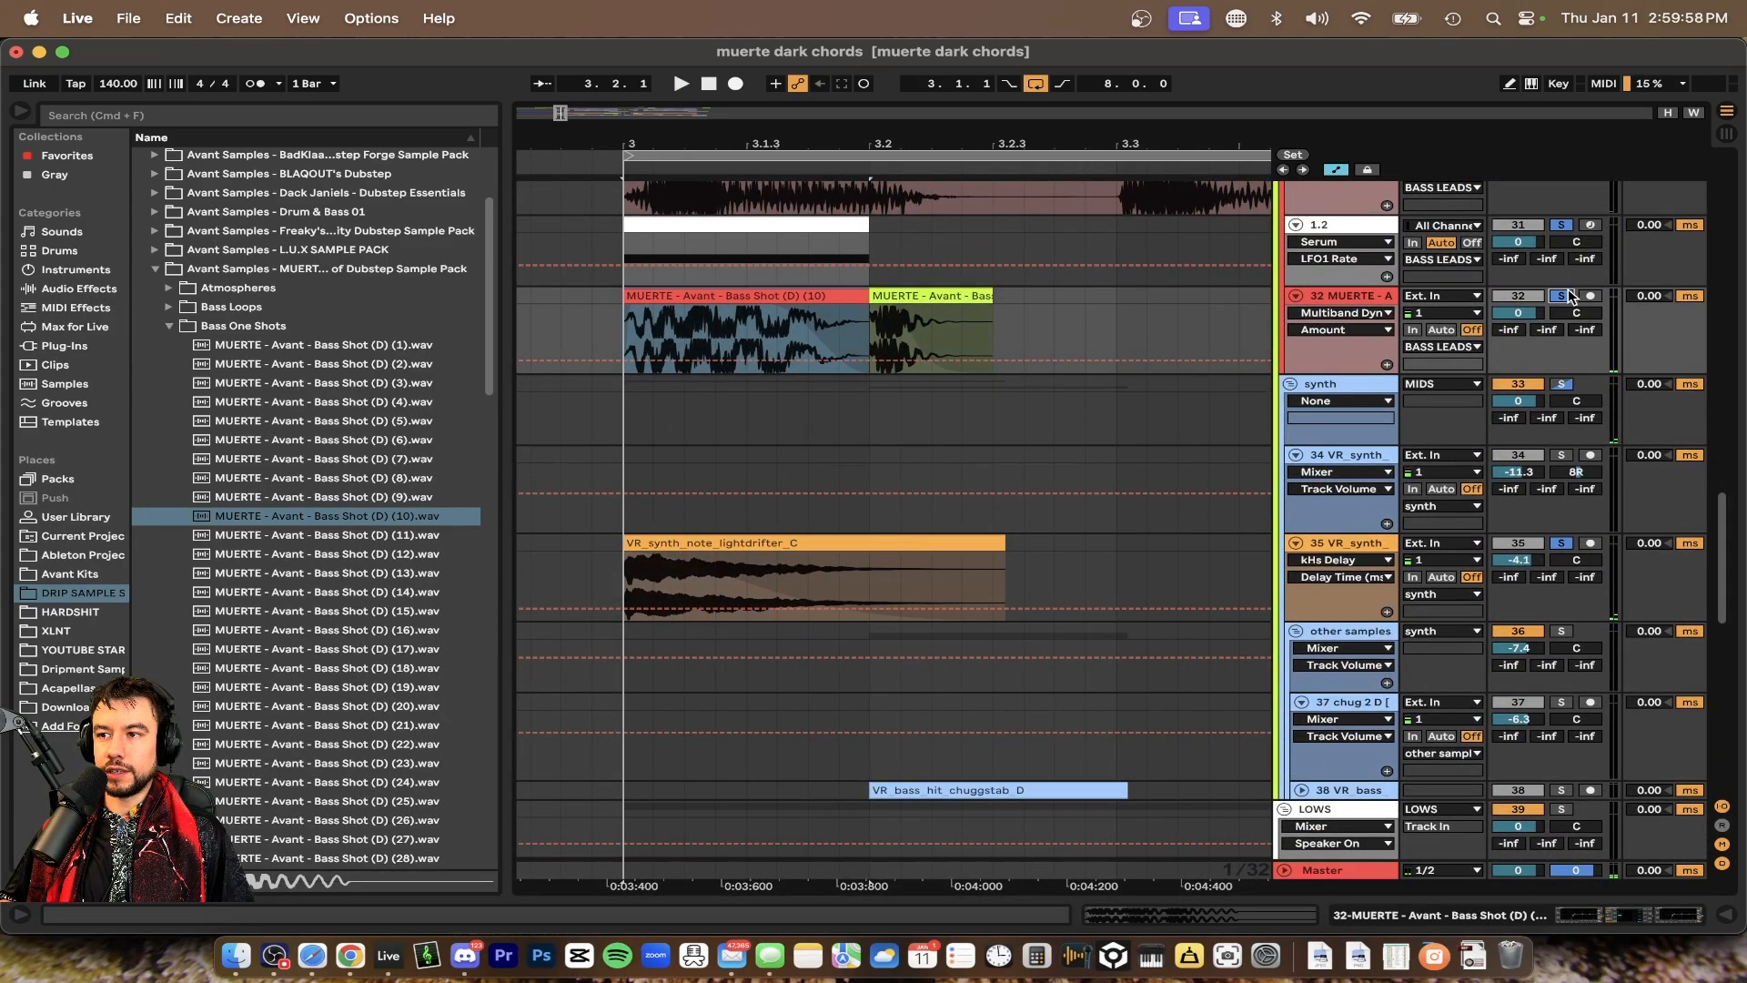
double_click(1566, 295)
key(space)
key(space)
Select the MUERTE bass shot clips at bar 3 and play the section to audition them
scroll(942, 340, up, 4)
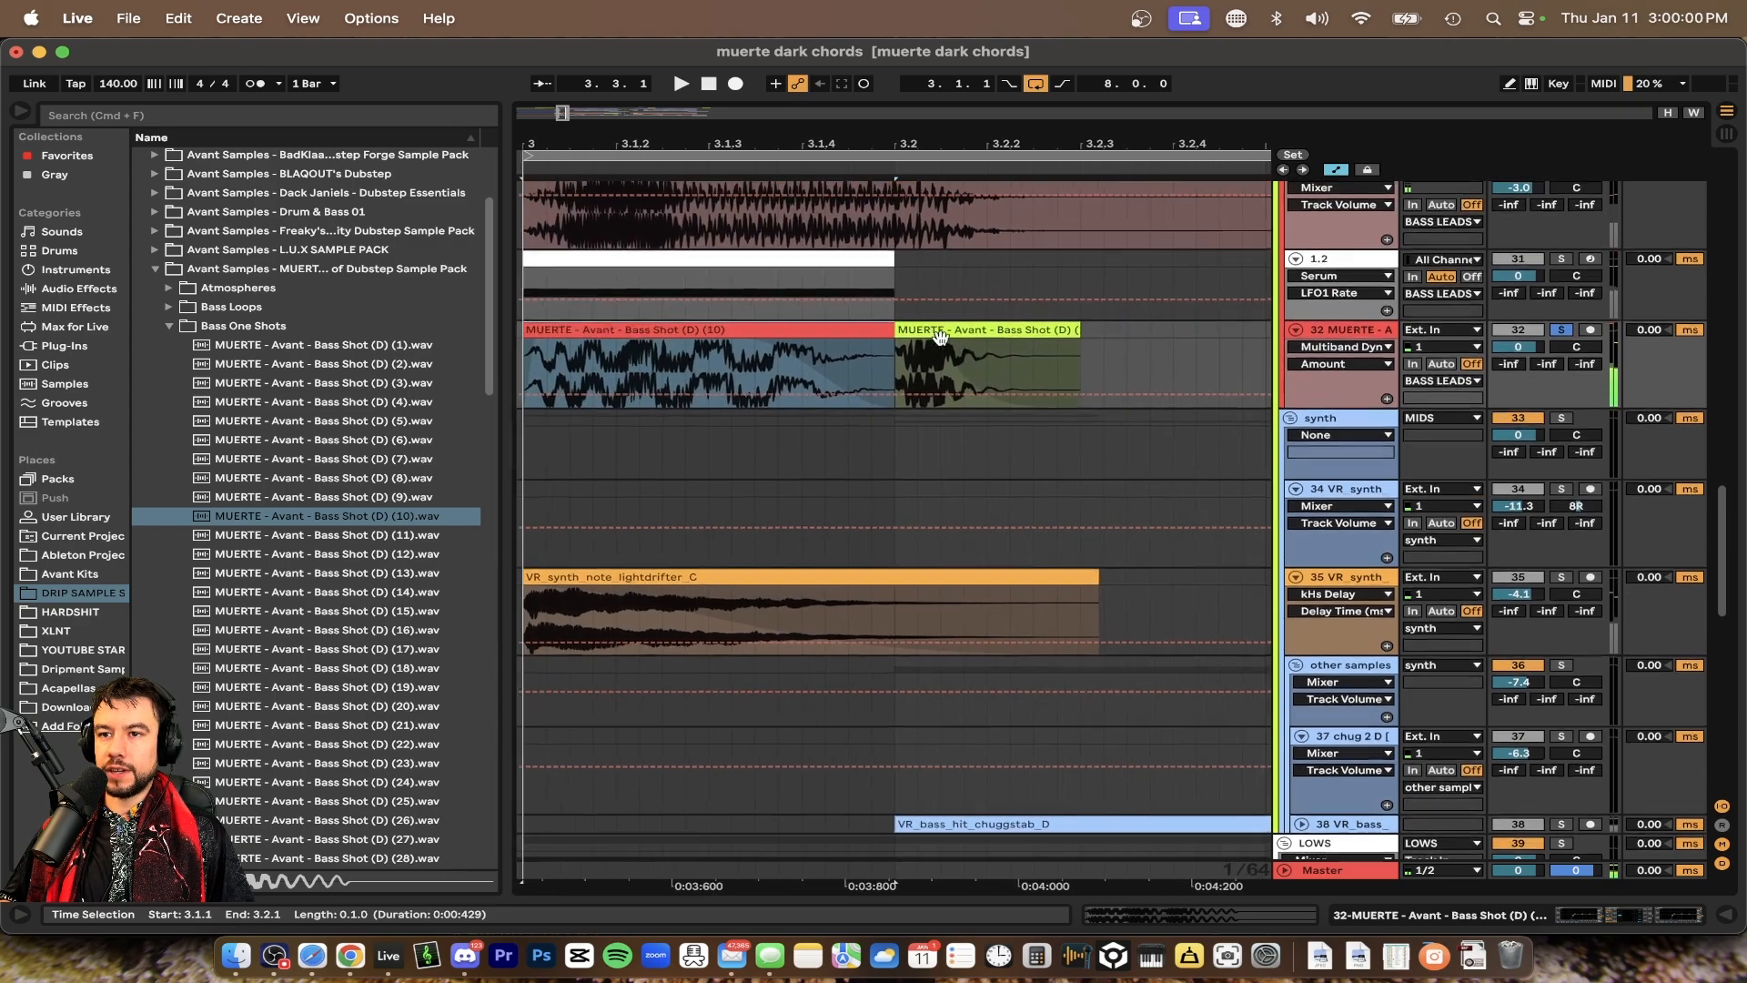
click(1005, 335)
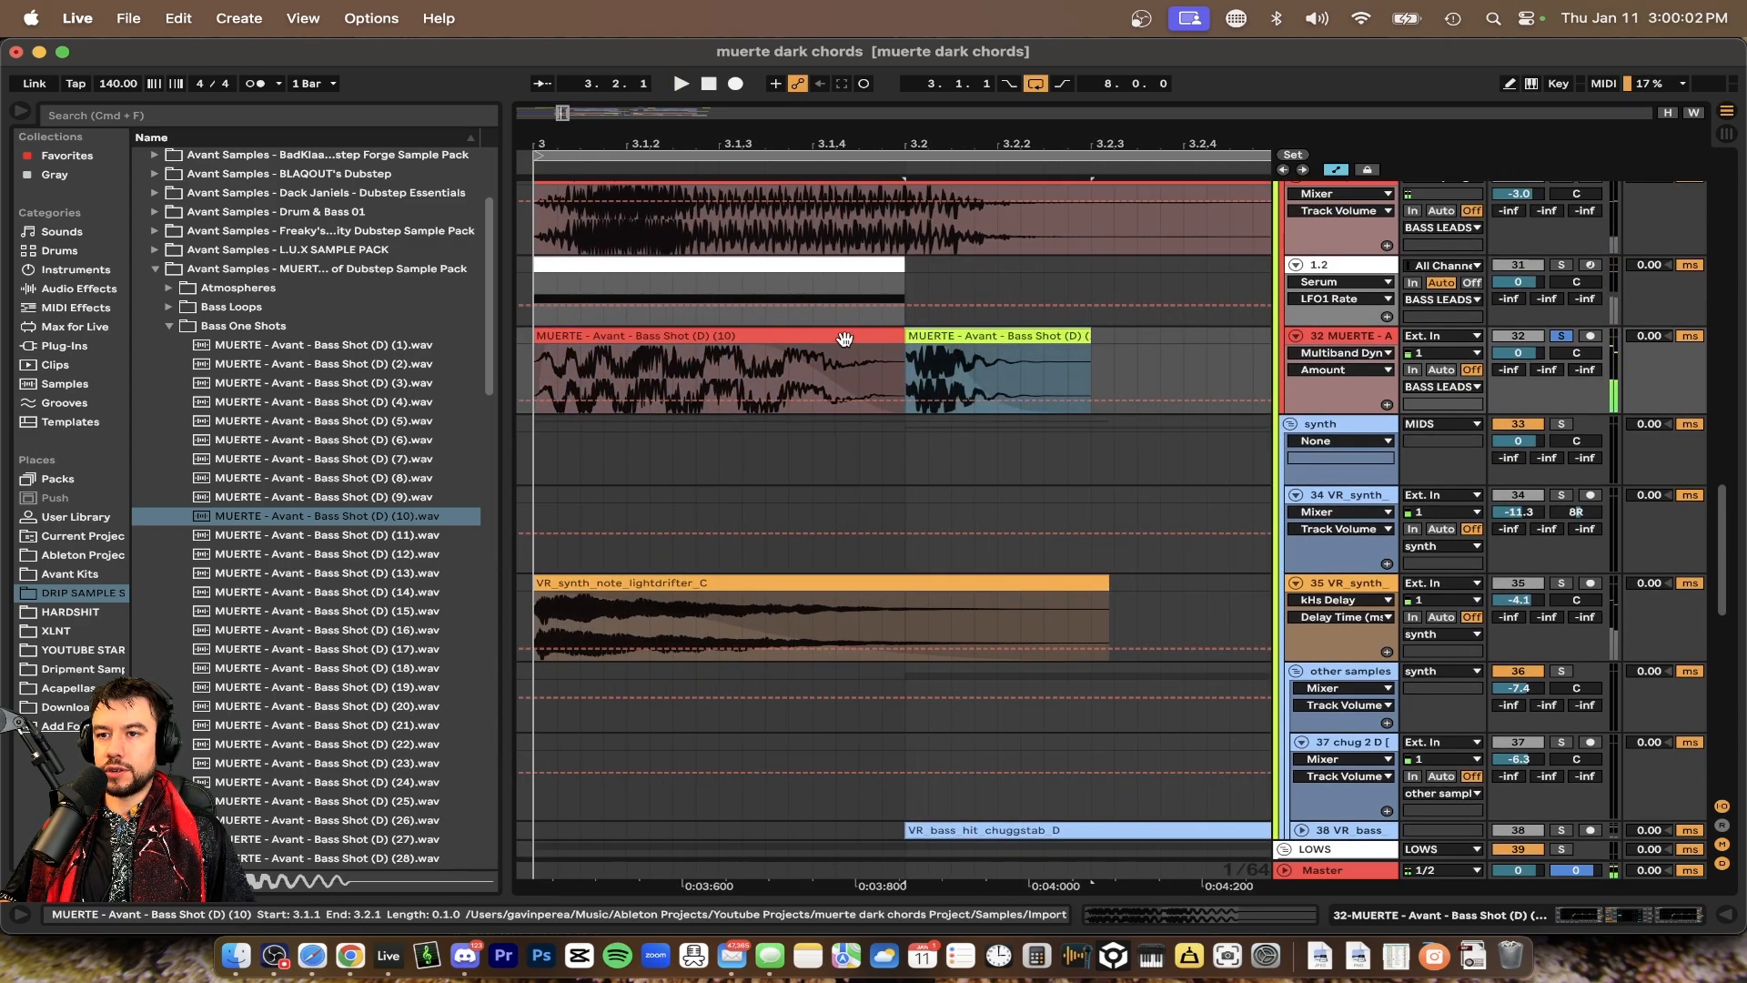
click(844, 339)
key(space)
scroll(815, 356, up, 3)
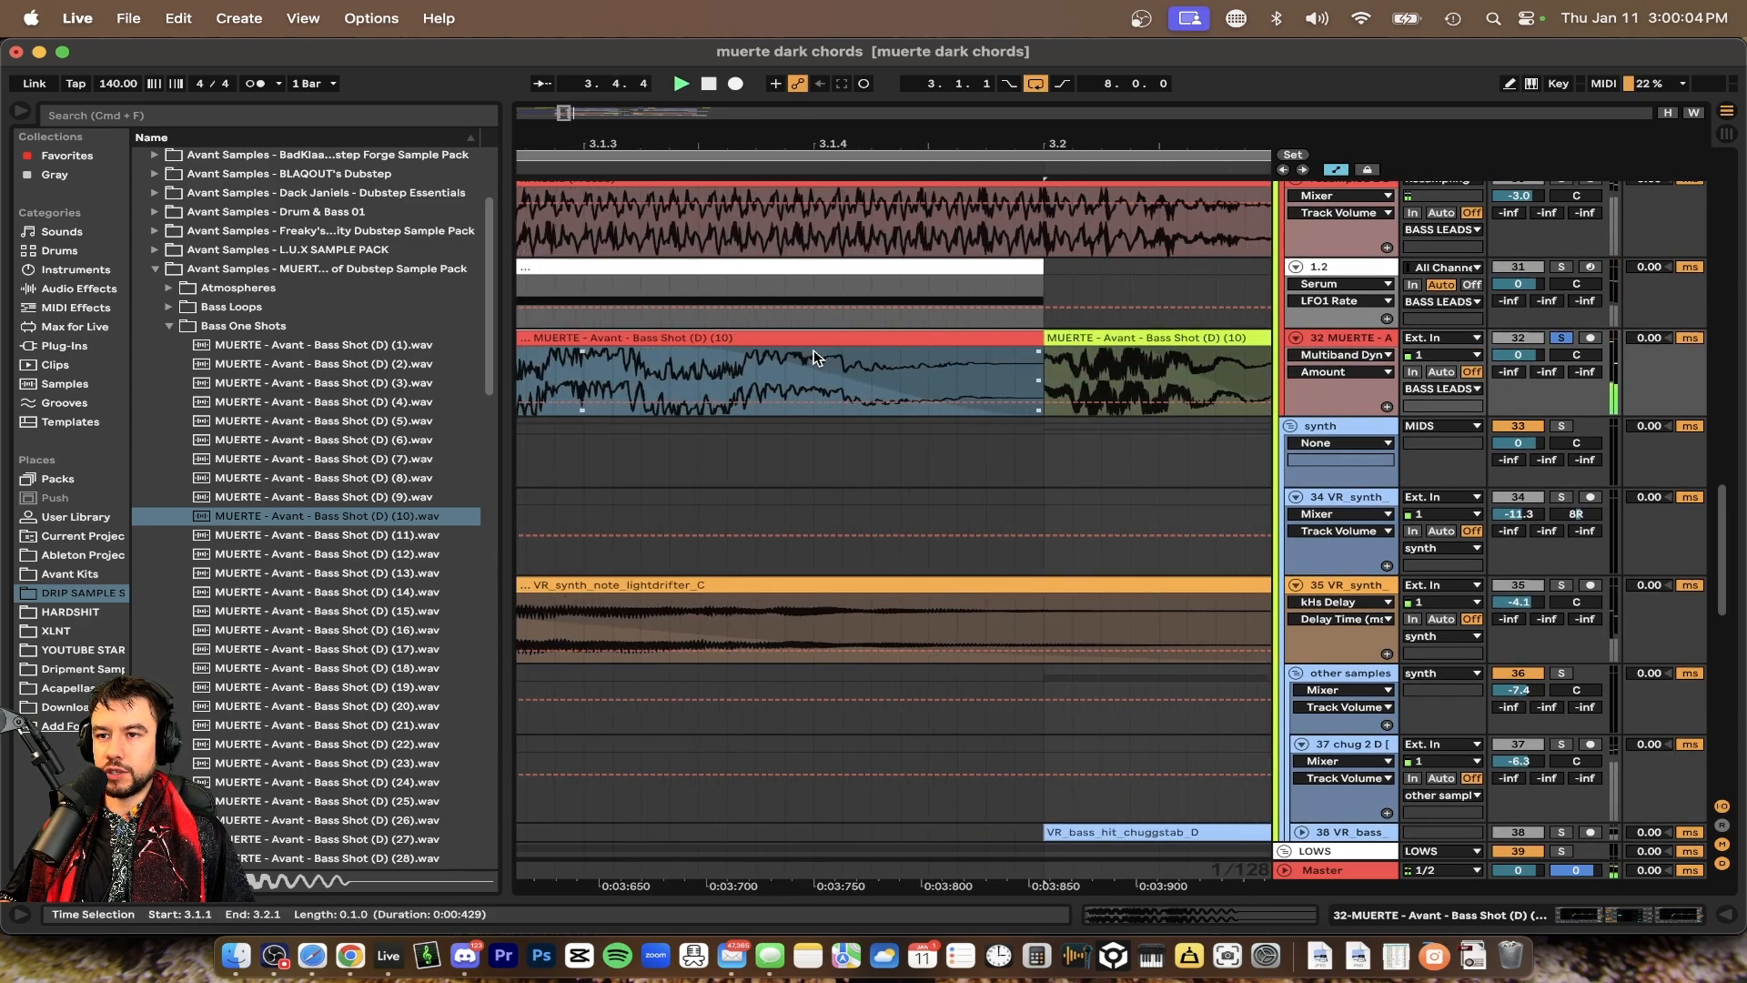
scroll(949, 359, down, 3)
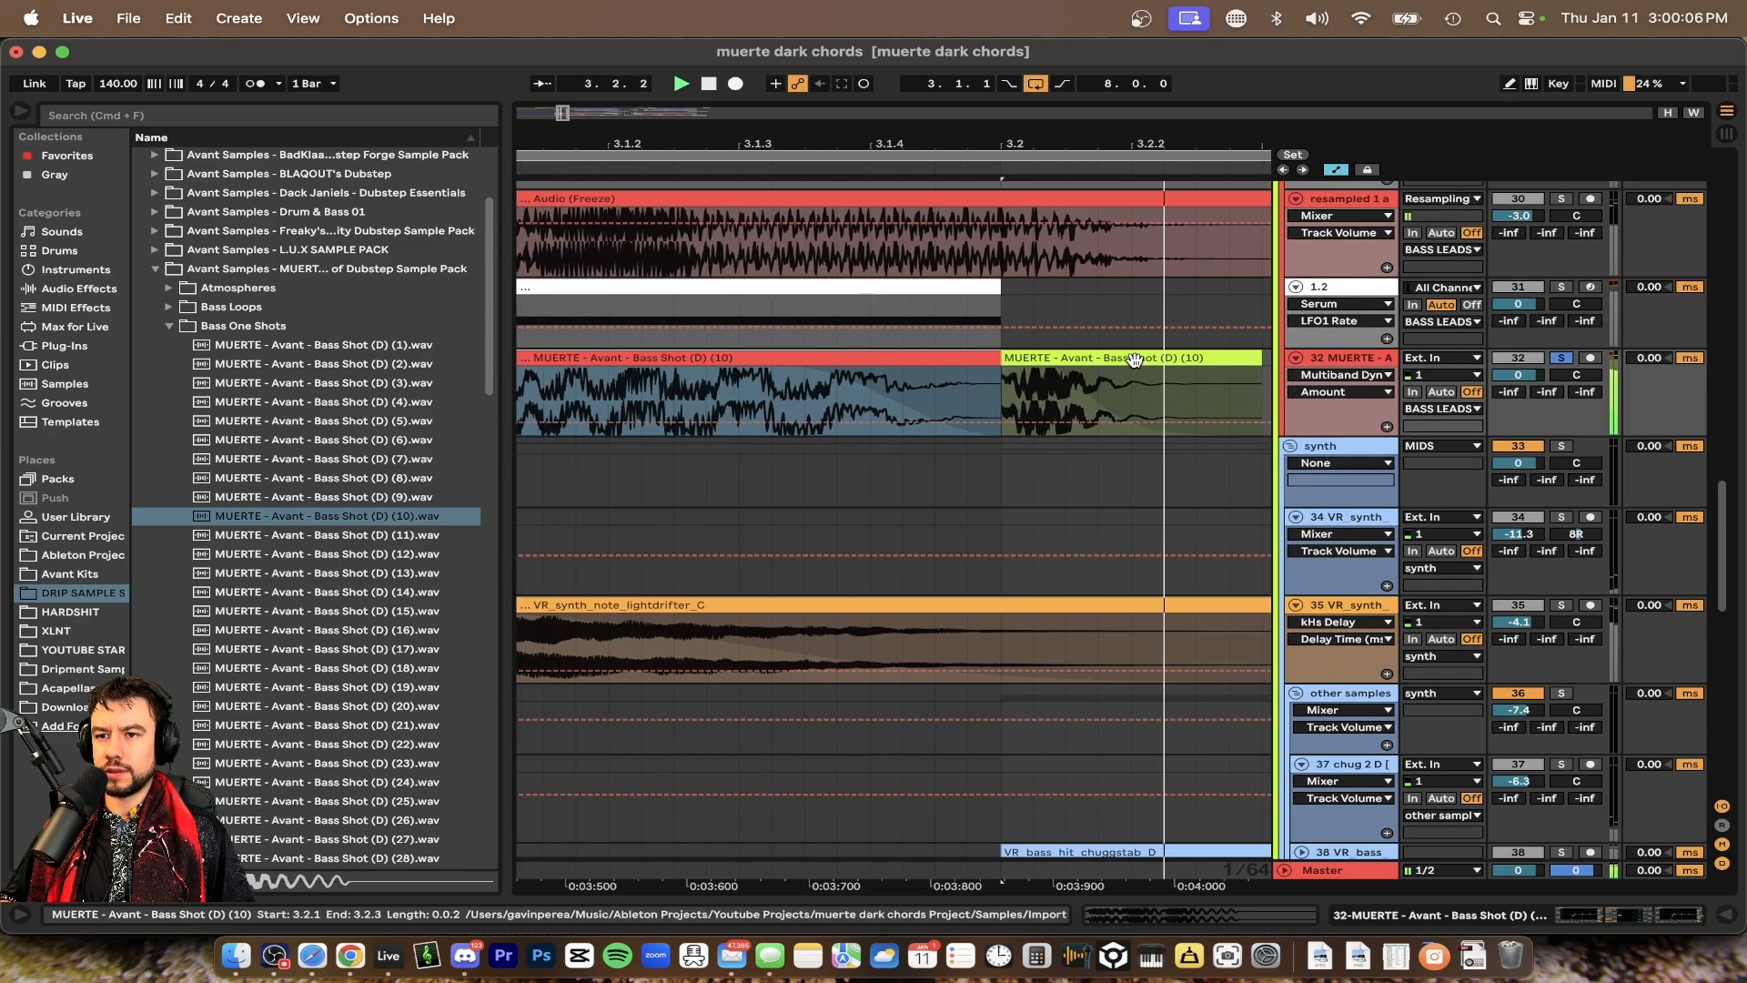
key(space)
double_click(1133, 358)
click(851, 316)
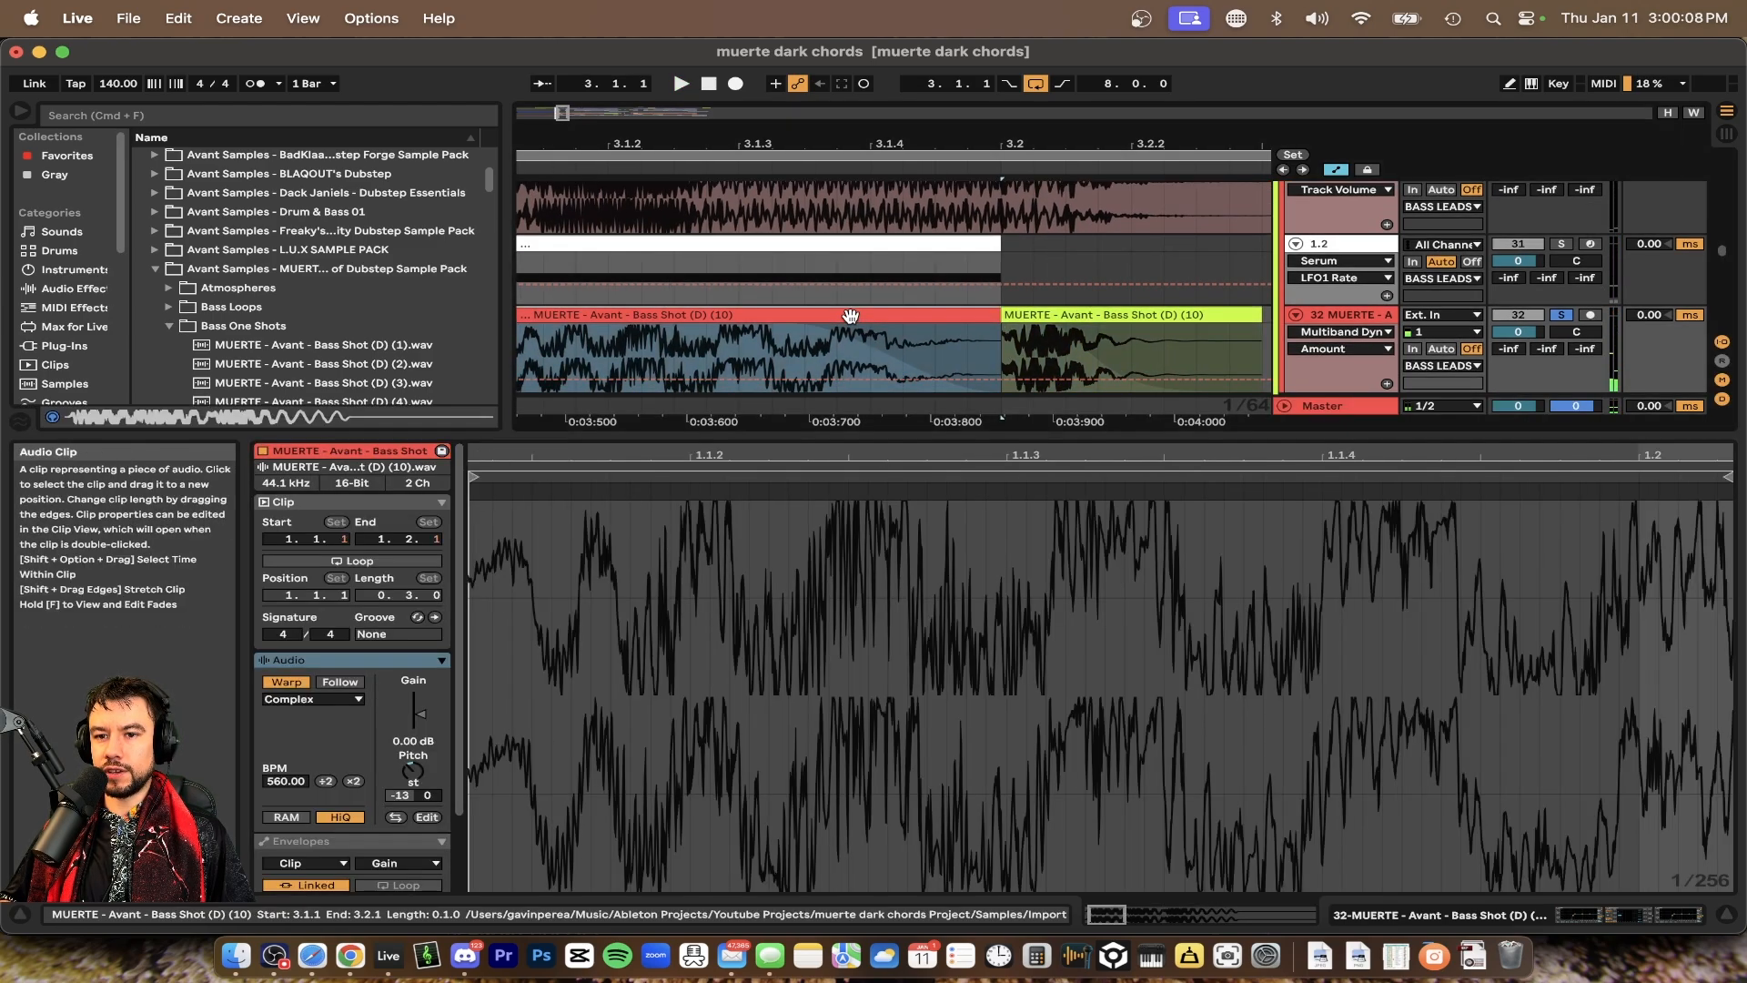
Inspect the MUERTE bass shot clips at bar 3 in the clip view, then close the detail view
click(1153, 310)
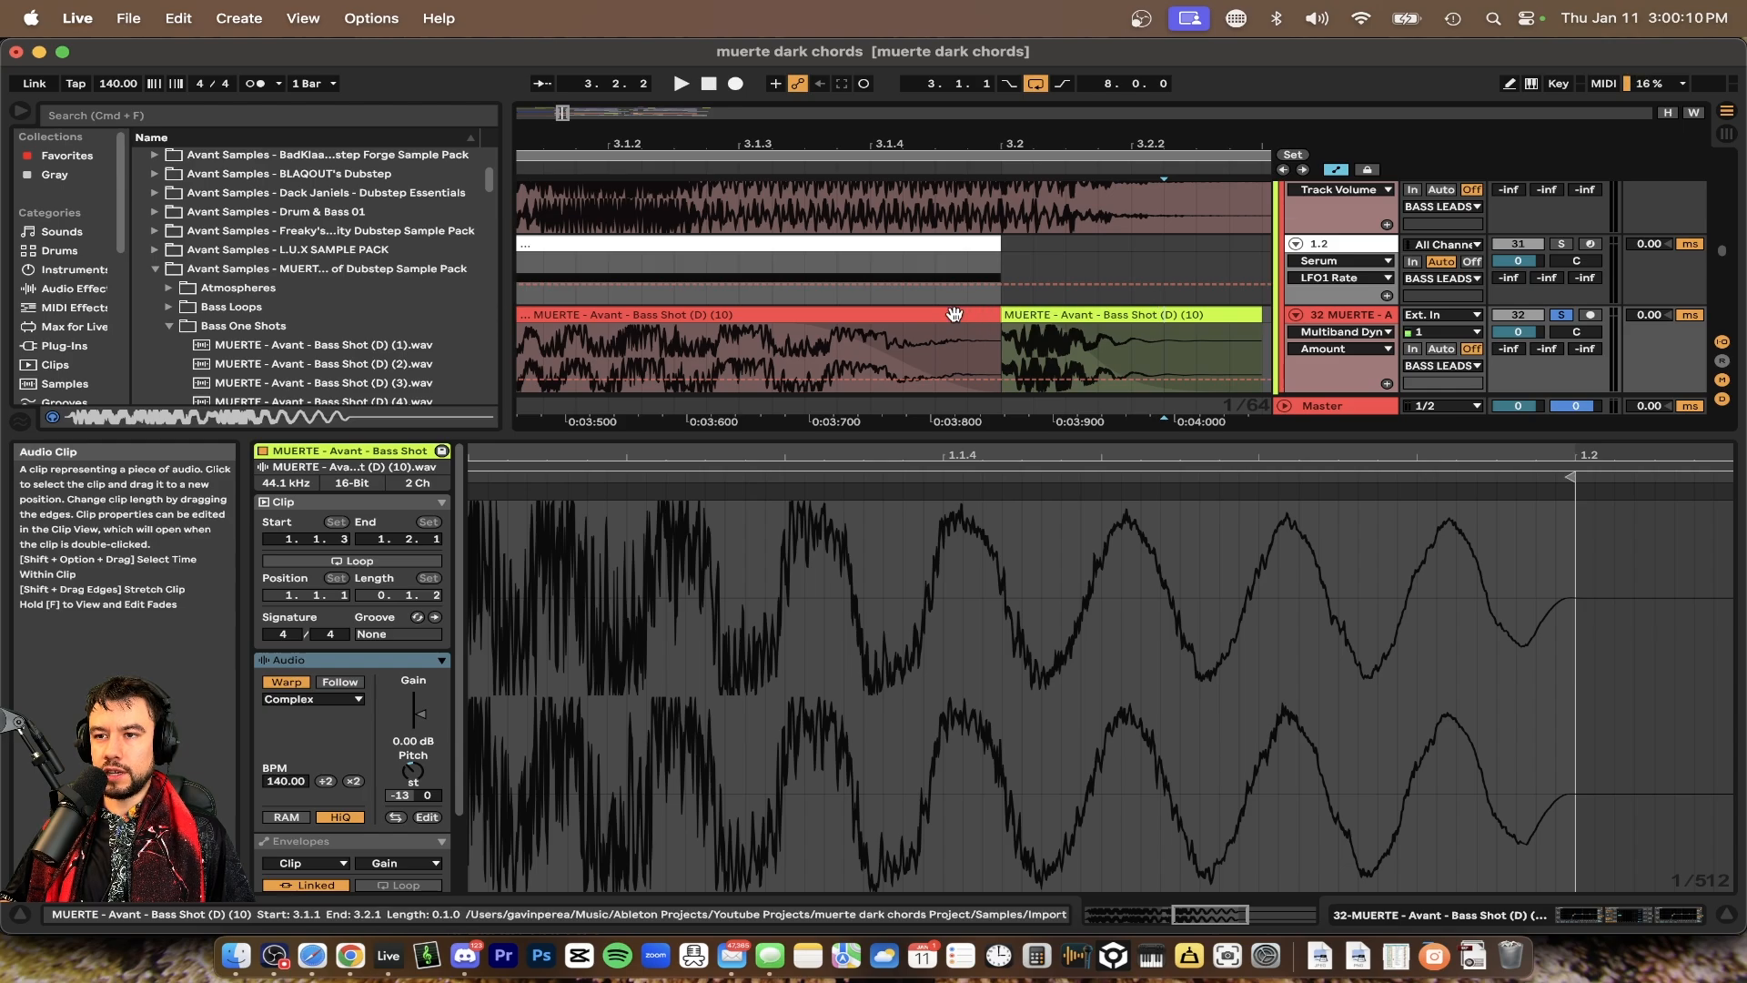
click(1042, 315)
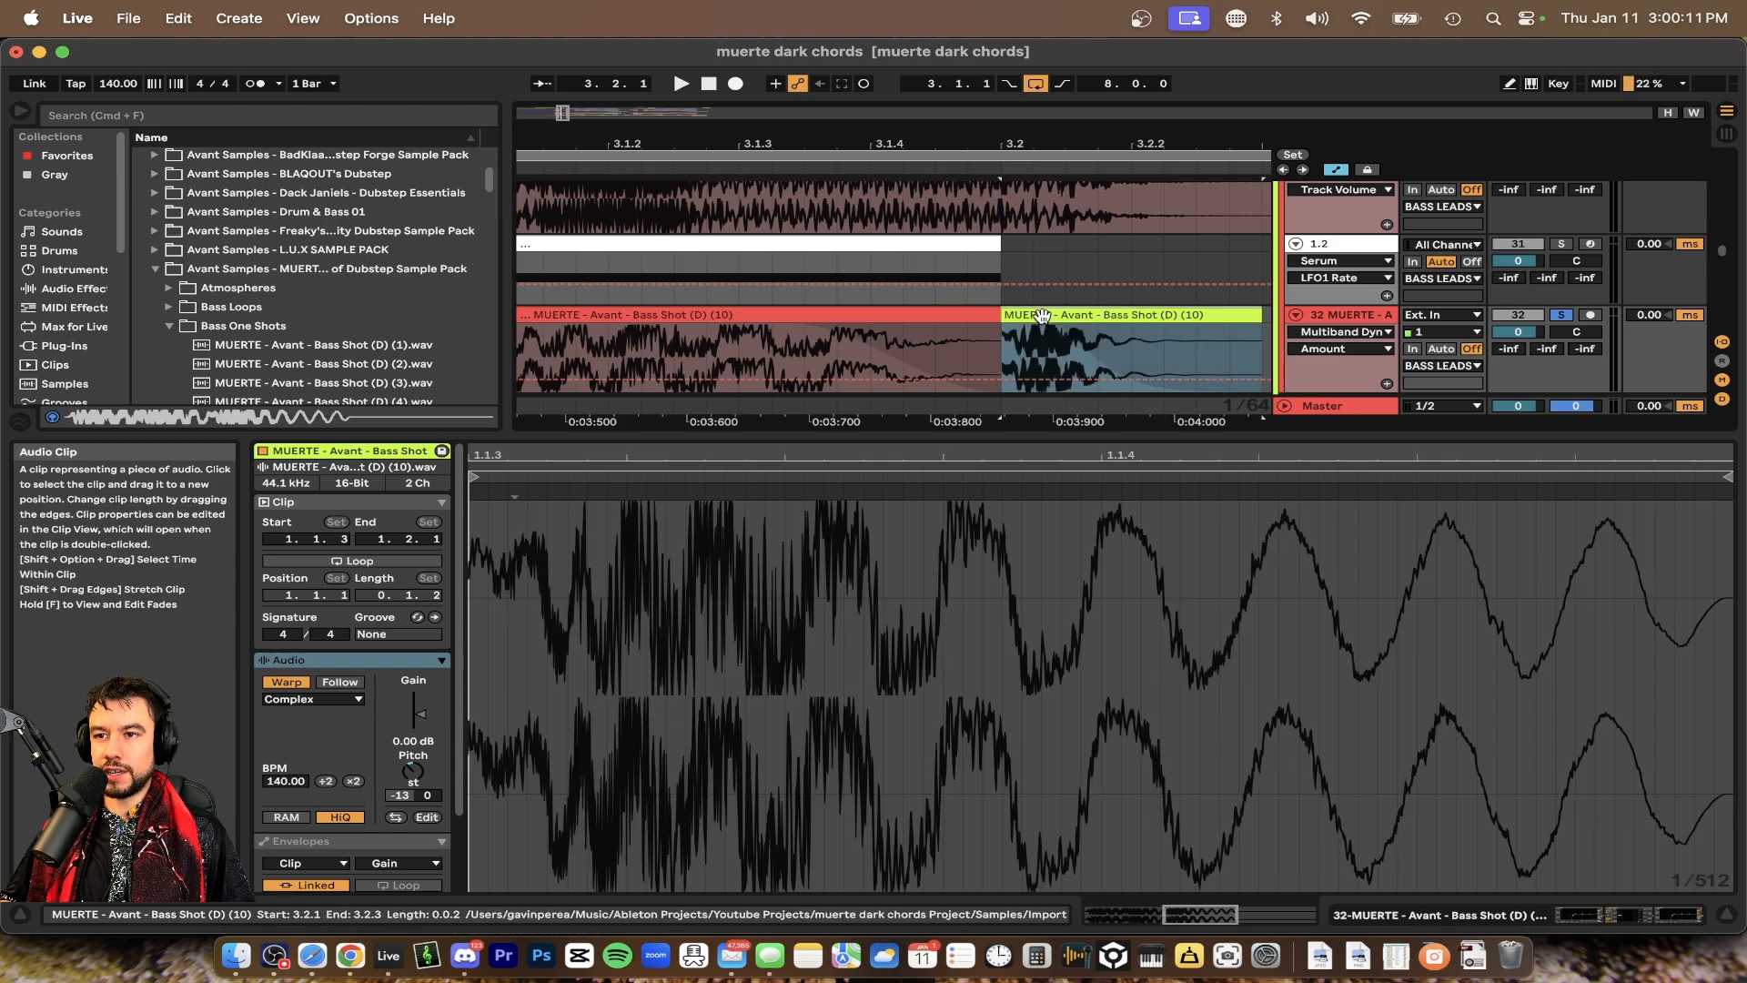
click(862, 318)
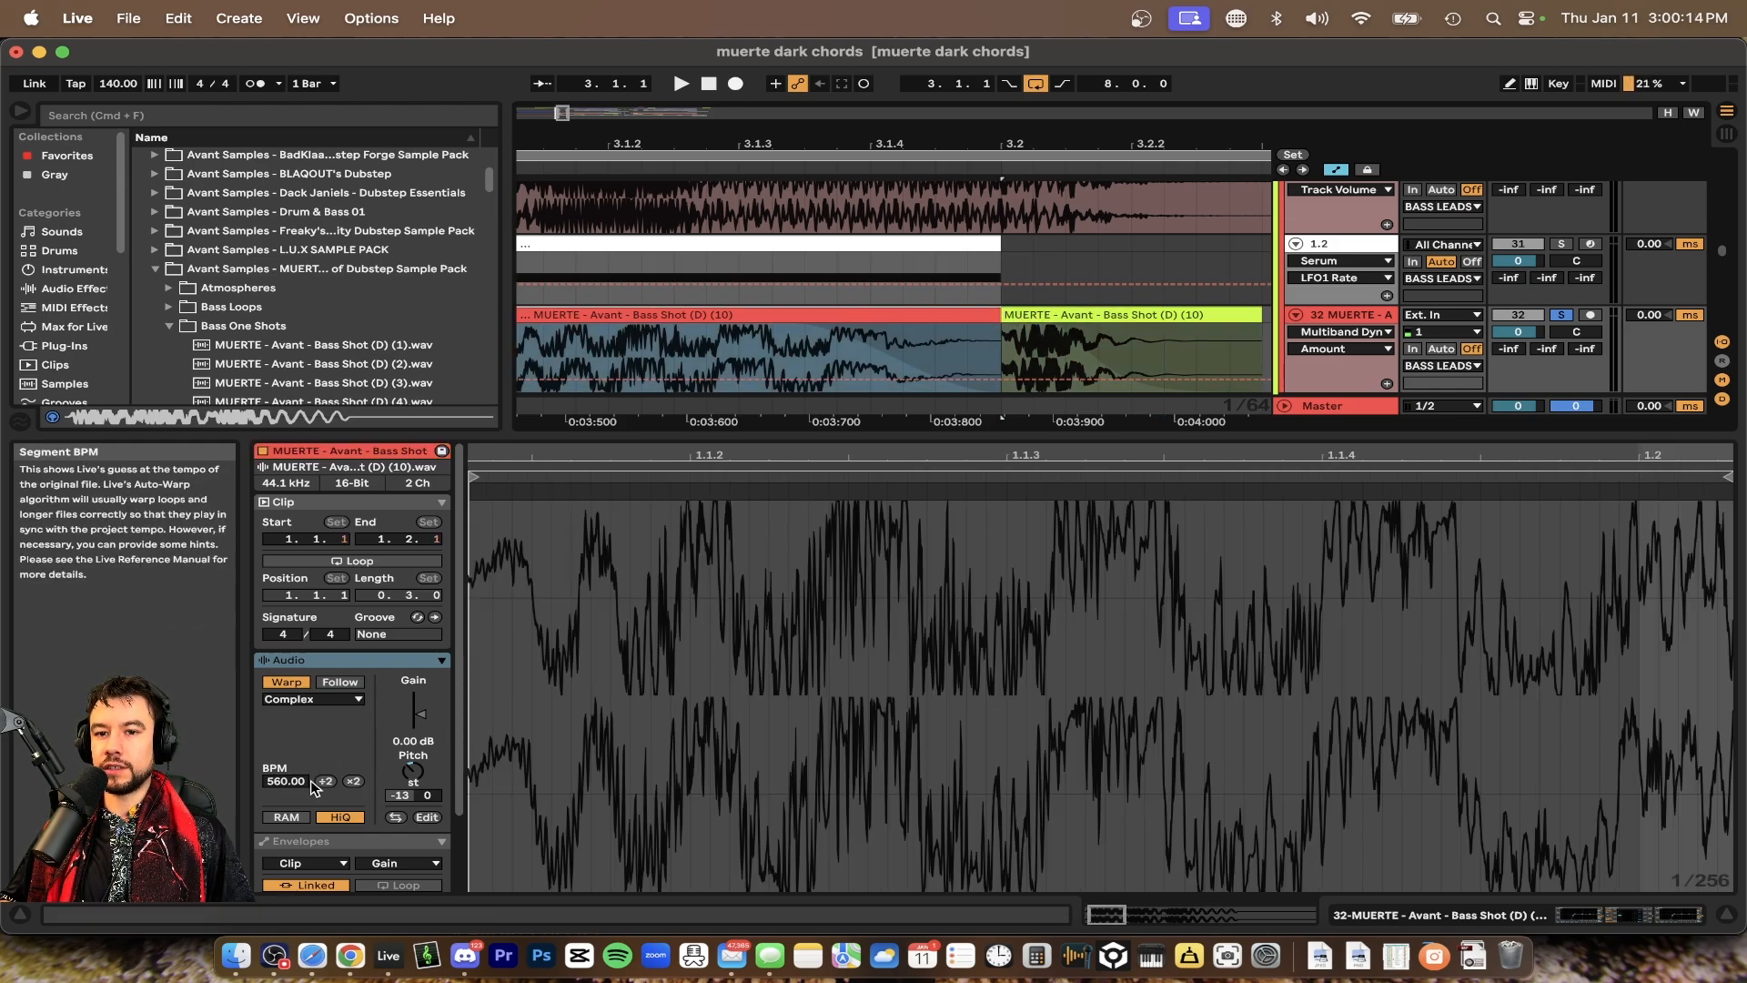
double_click(872, 436)
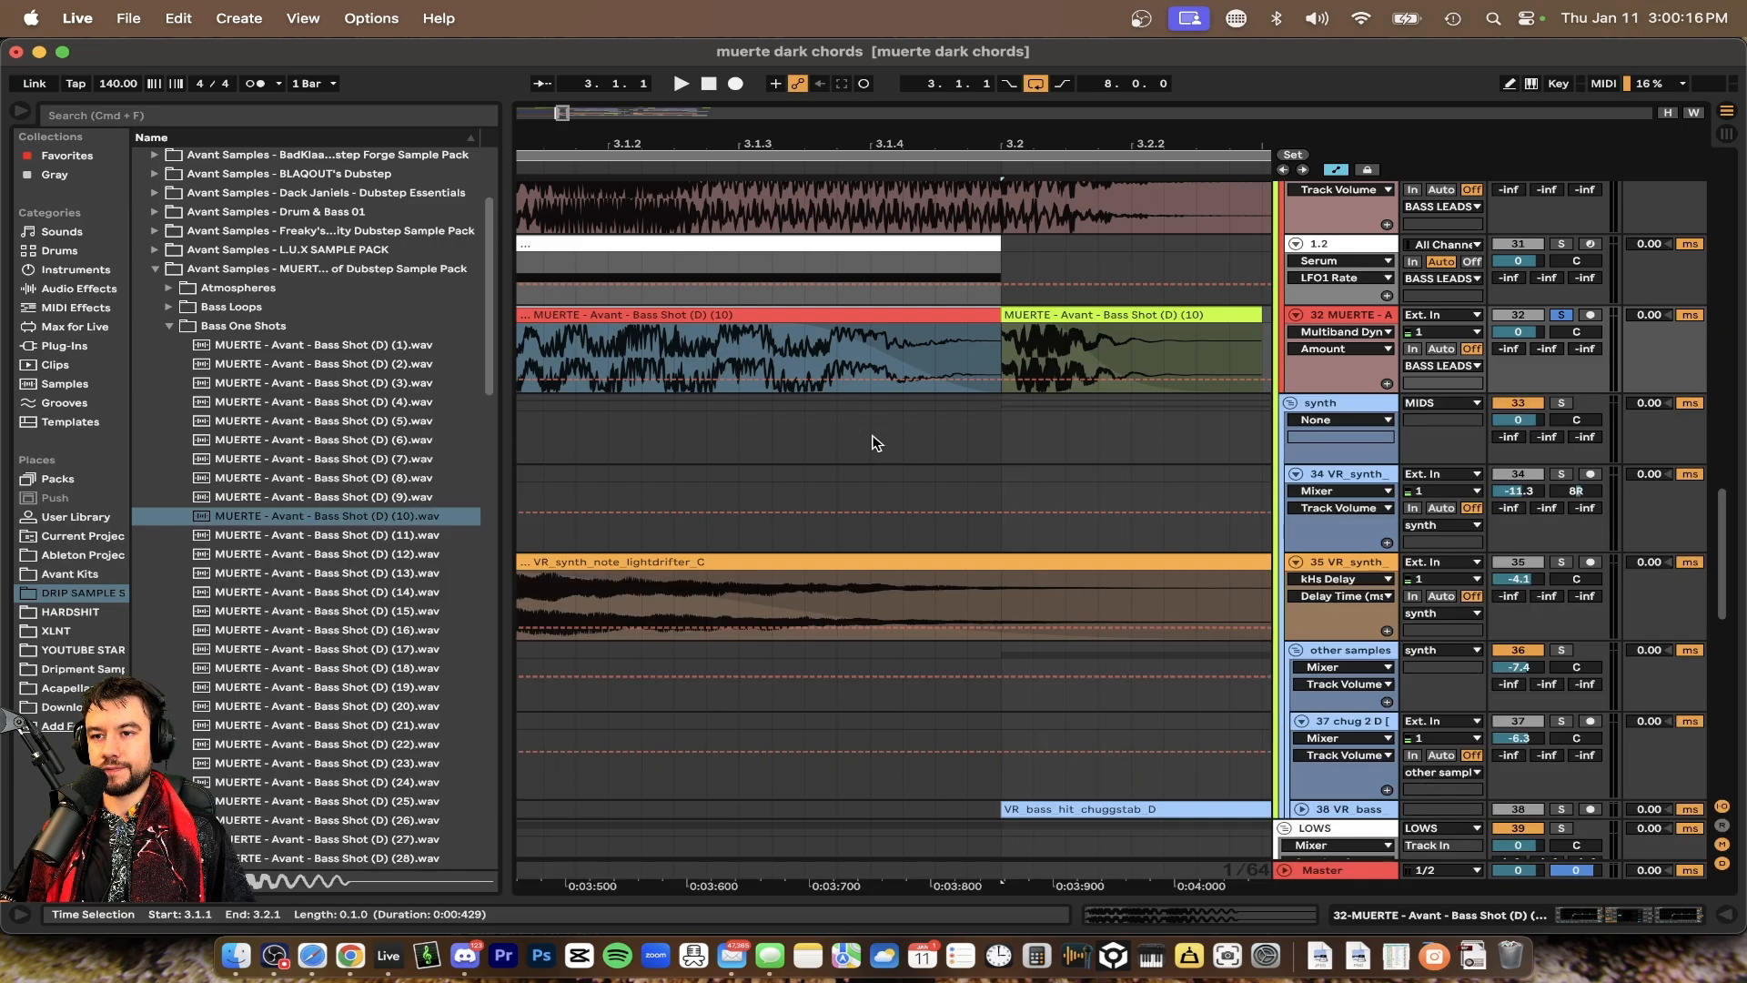
Zoom the arrangement around bar 3, set the start marker at bar 3 and play the section
scroll(871, 443, up, 3)
scroll(872, 443, down, 4)
scroll(871, 443, up, 4)
scroll(871, 444, down, 4)
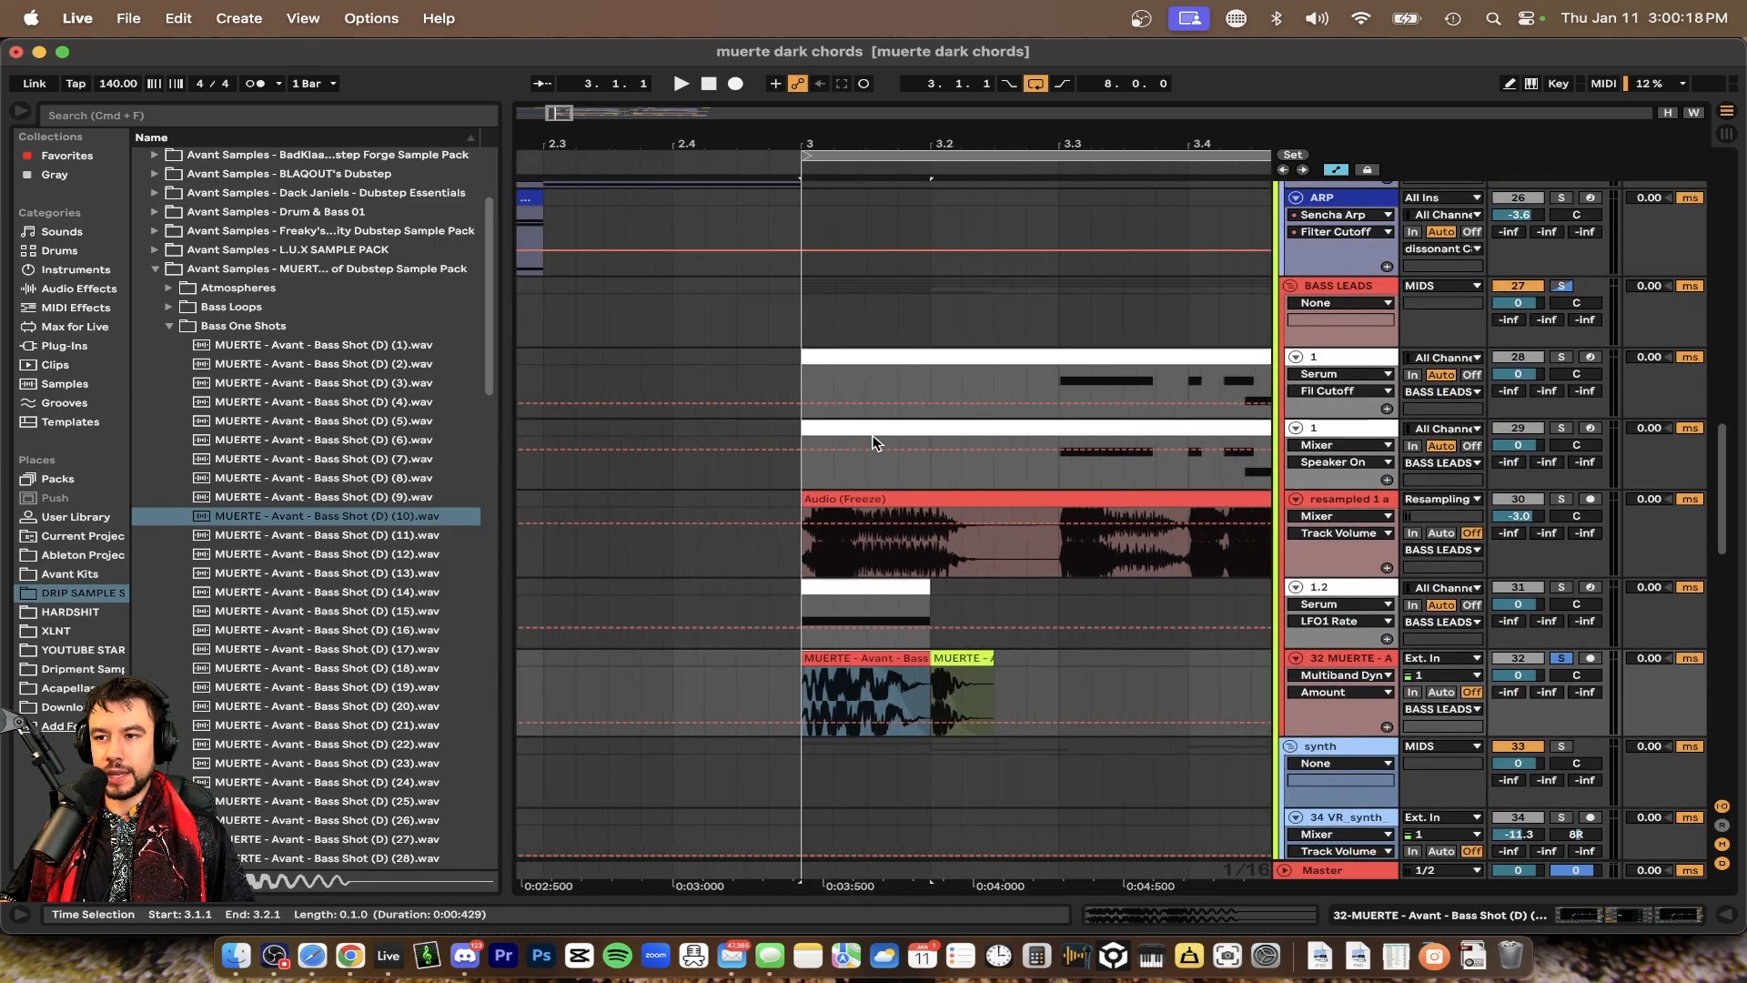
scroll(872, 443, down, 1)
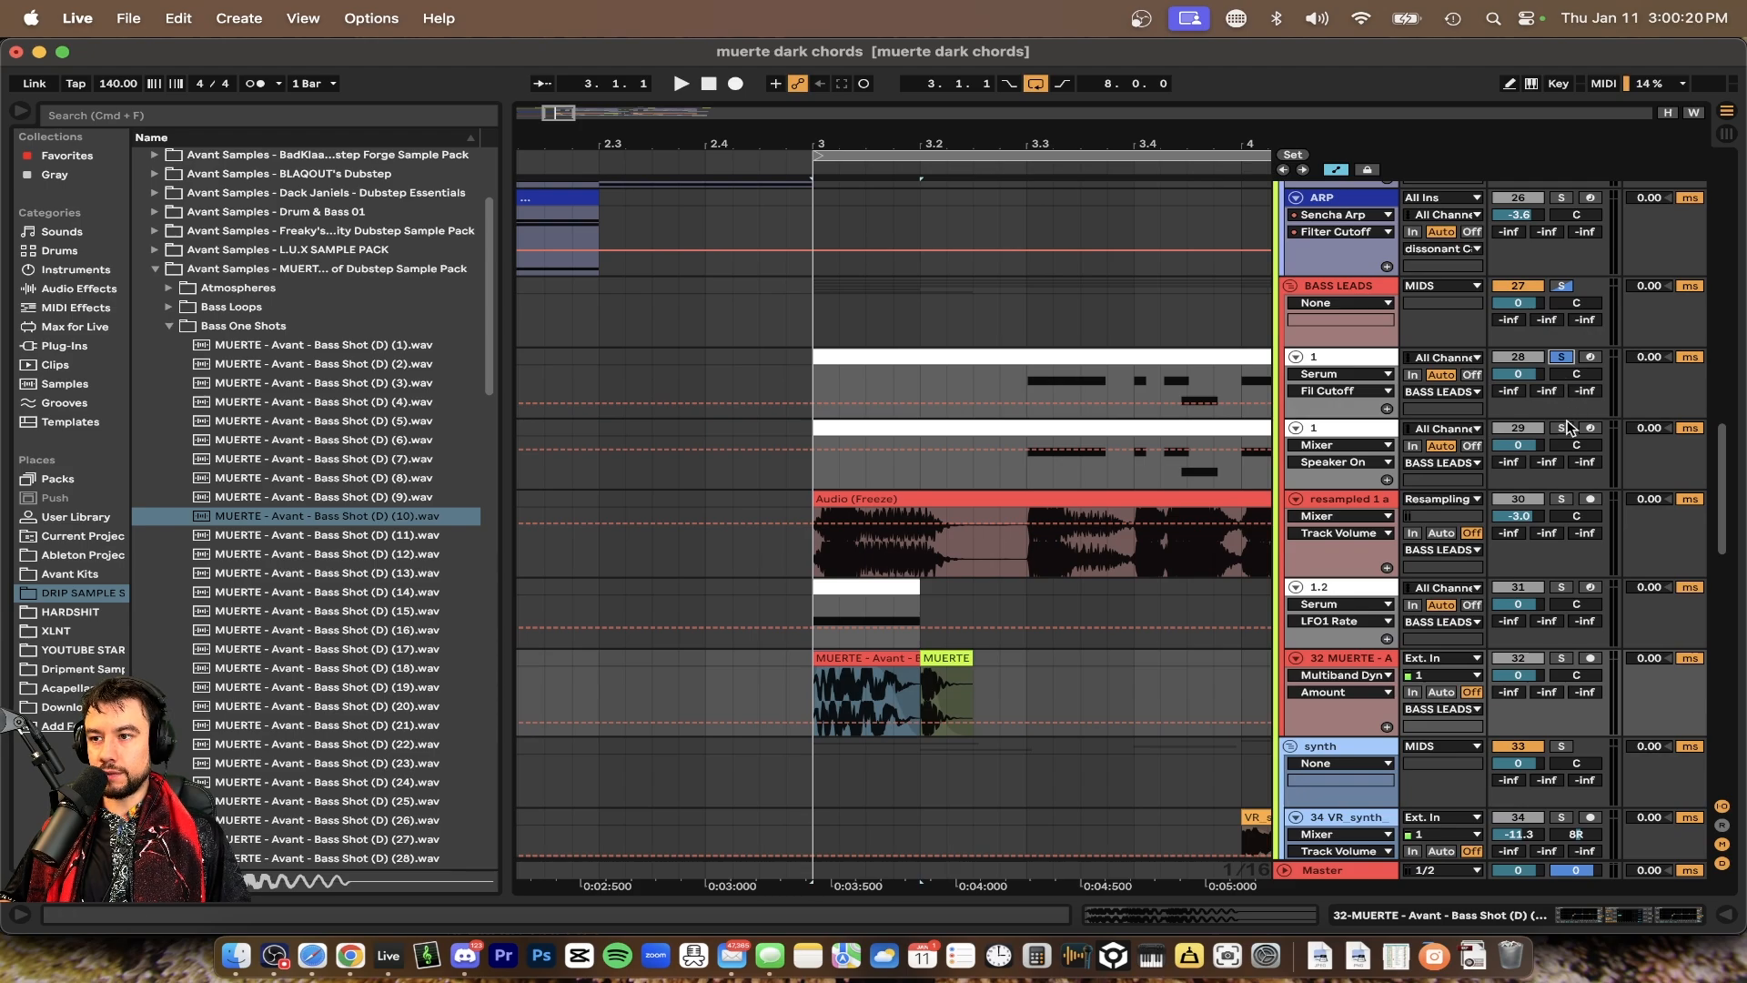
scroll(1063, 344, right, 5)
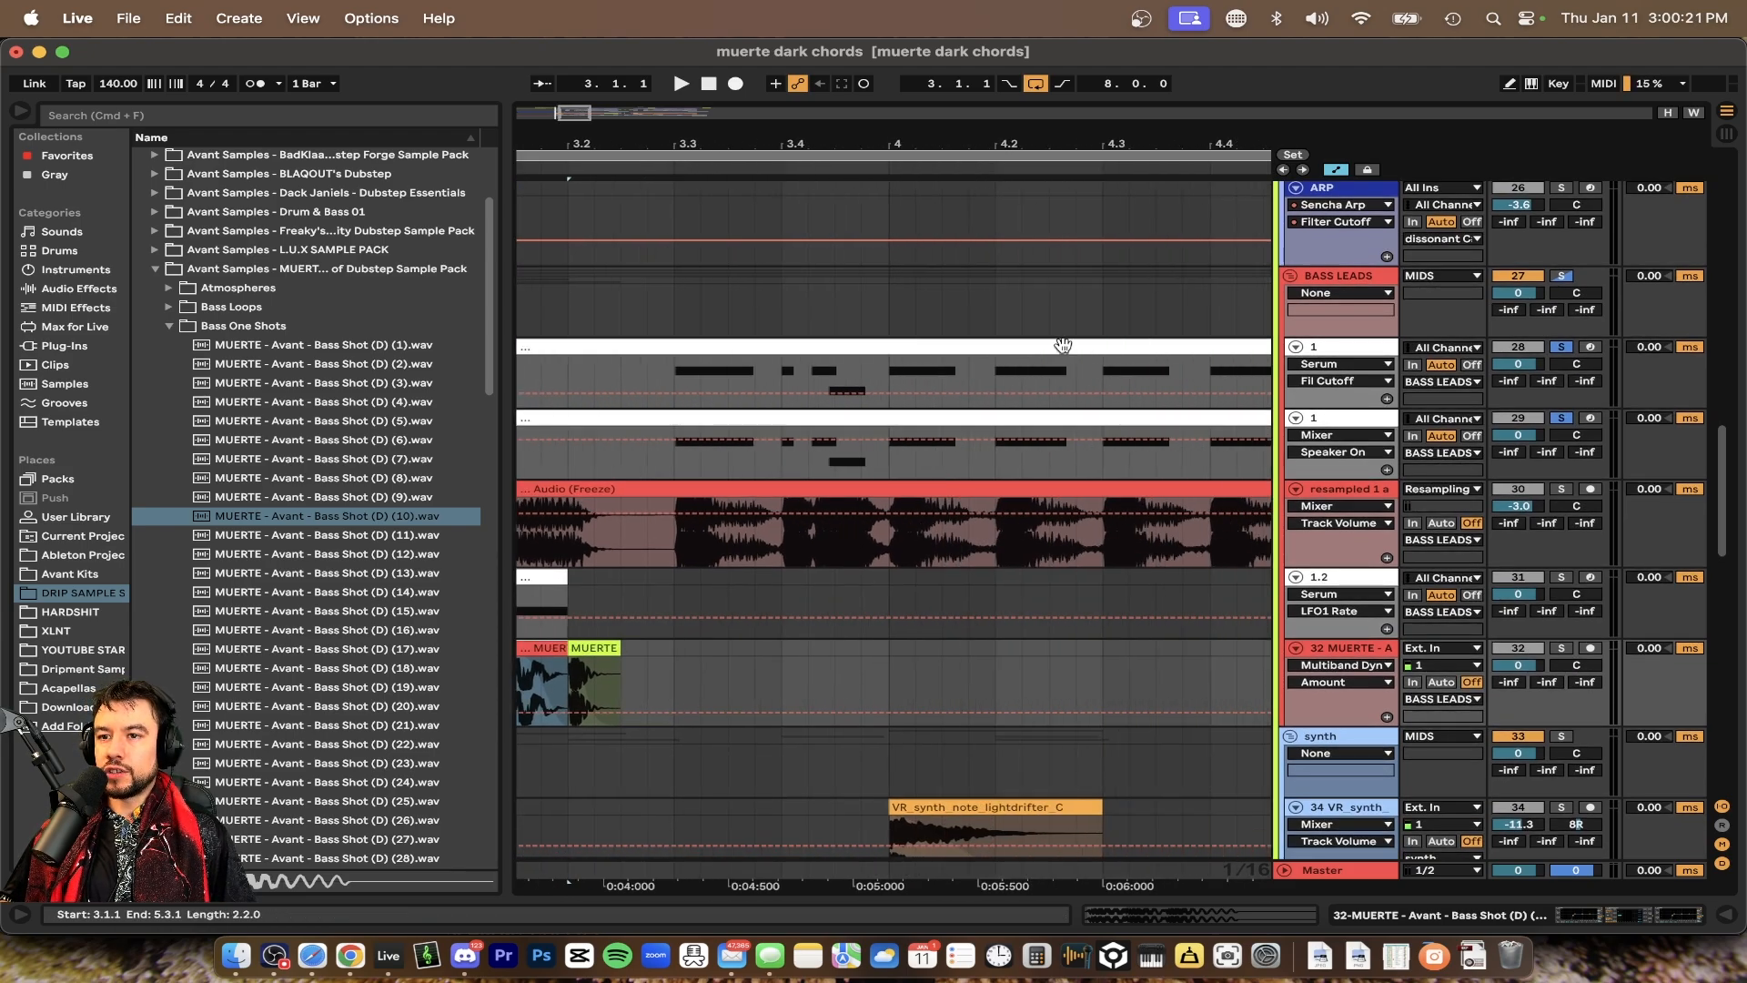
click(674, 391)
key(space)
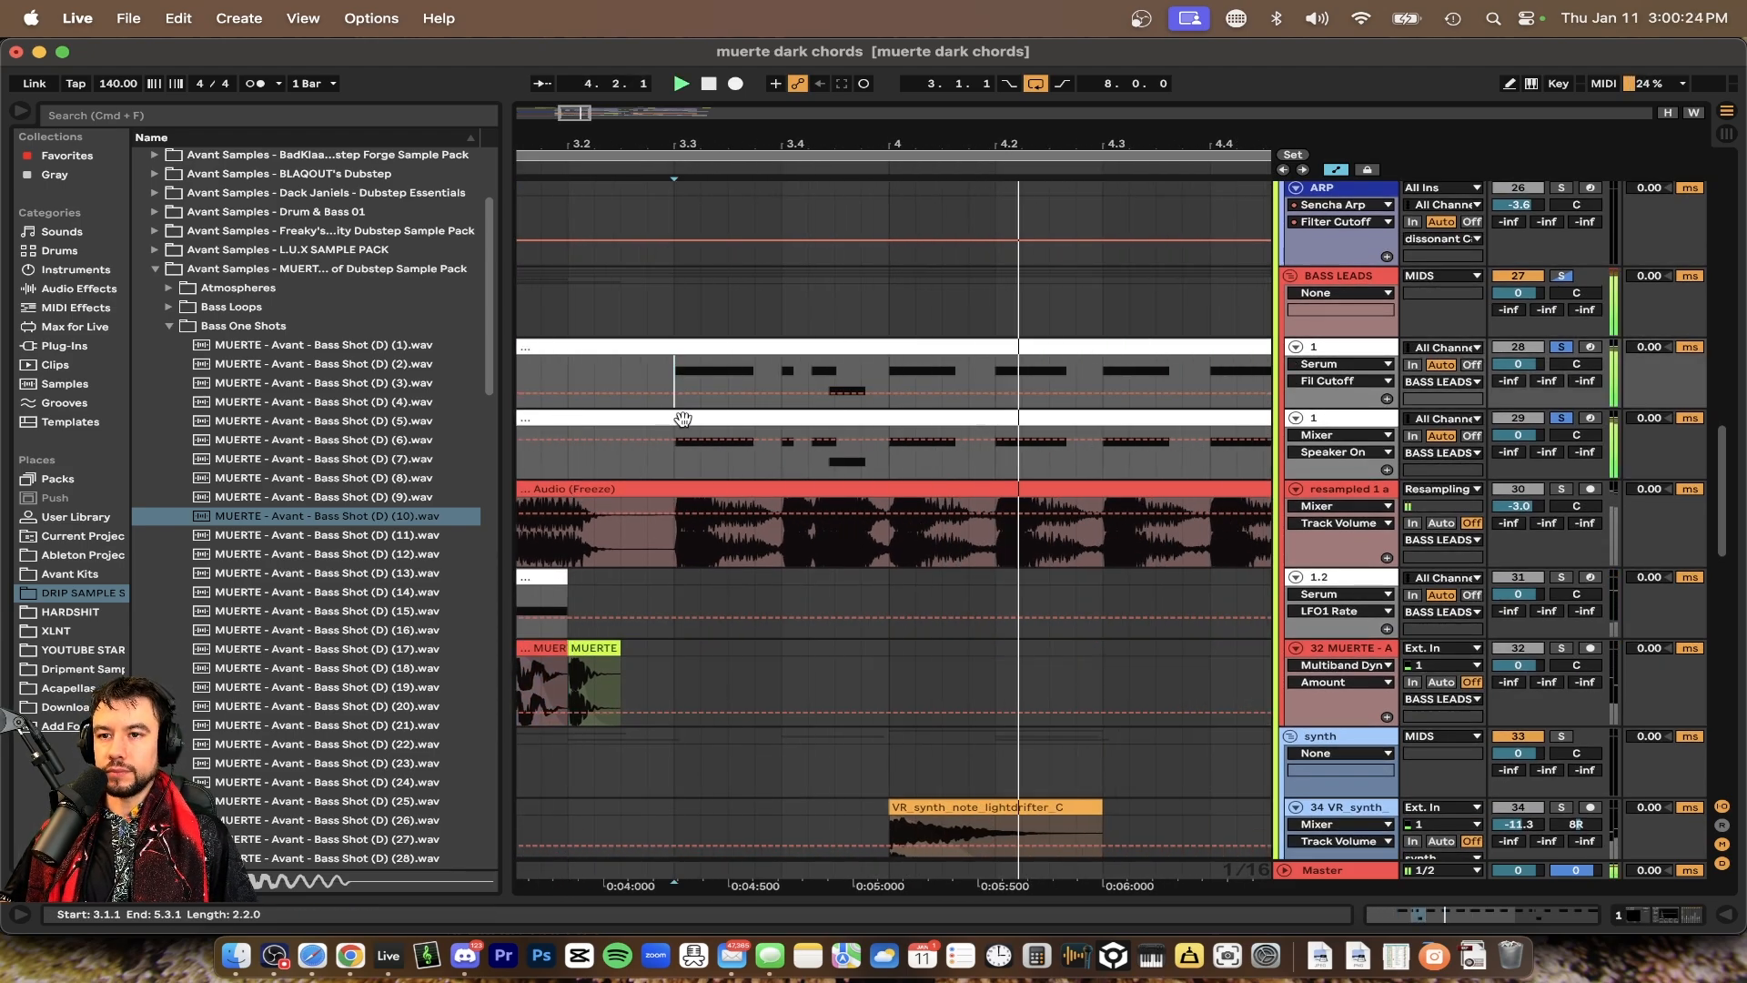
Select the resampled Audio (Freeze) clip at bar 3 and play the section back from it
scroll(685, 418, down, 4)
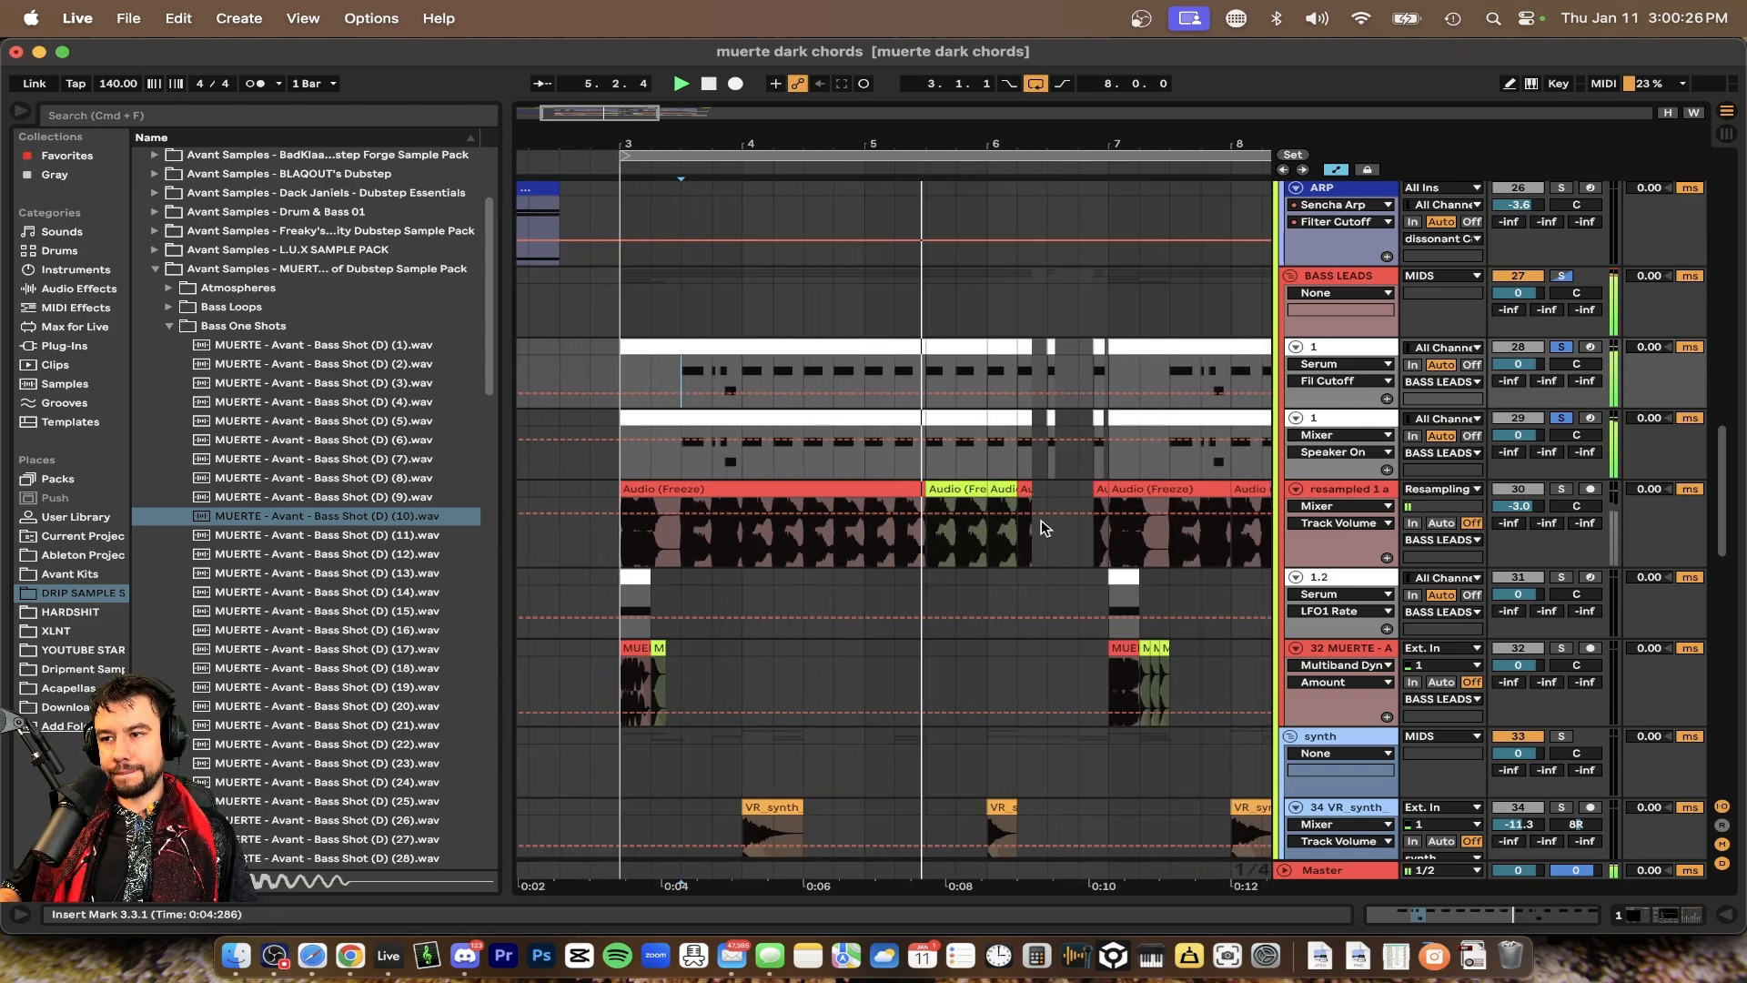
key(space)
click(677, 491)
scroll(680, 492, up, 3)
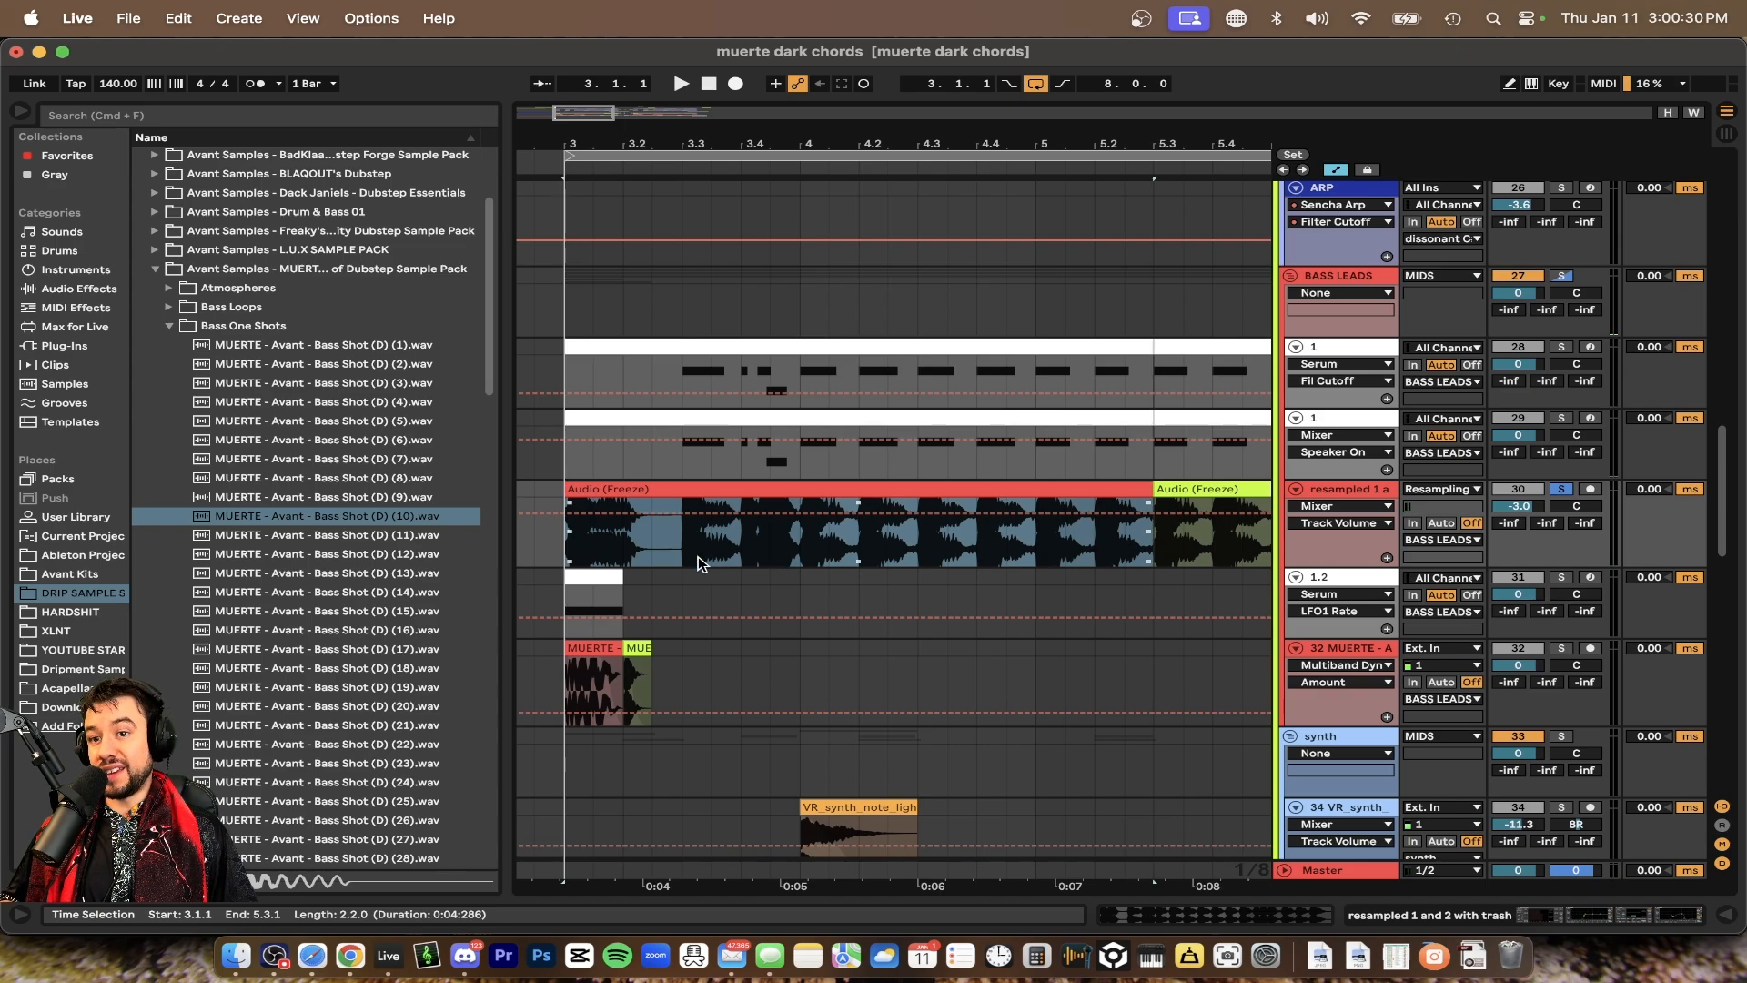
key(space)
scroll(841, 528, down, 2)
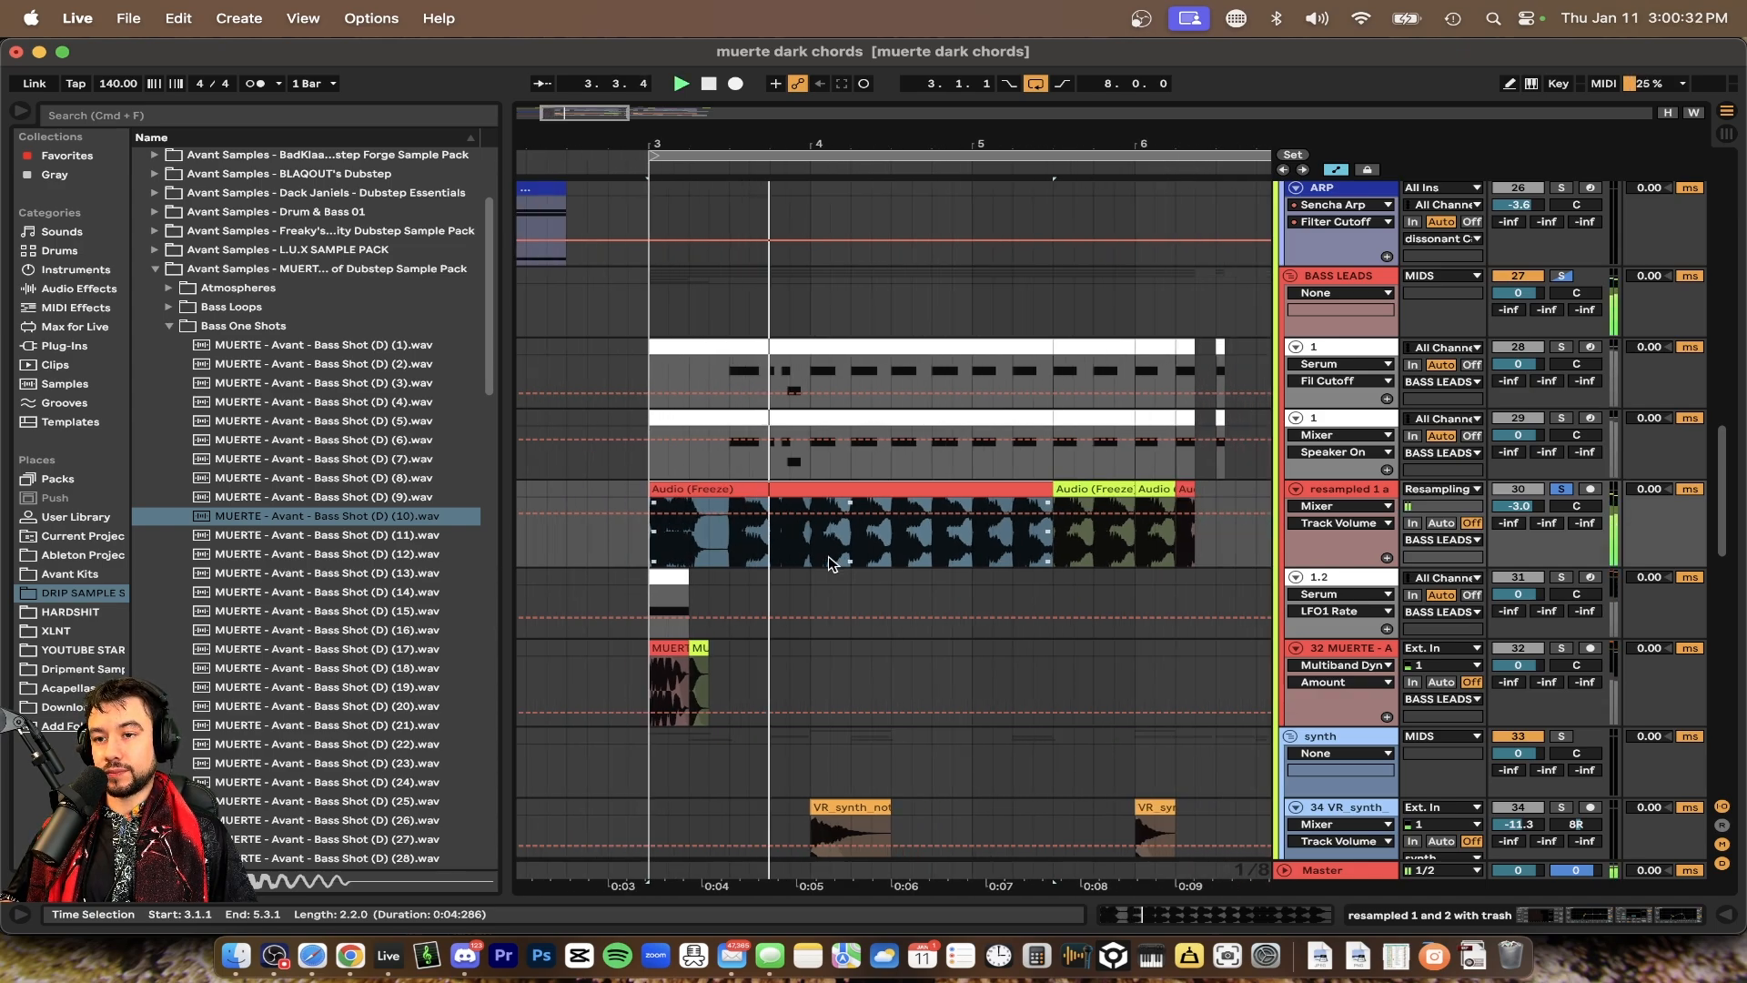
Open the resampled track's device chain and show the Shifter's Coarse pitch automation lane
double_click(1355, 489)
scroll(930, 507, down, 2)
scroll(930, 507, right, 2)
scroll(930, 508, down, 1)
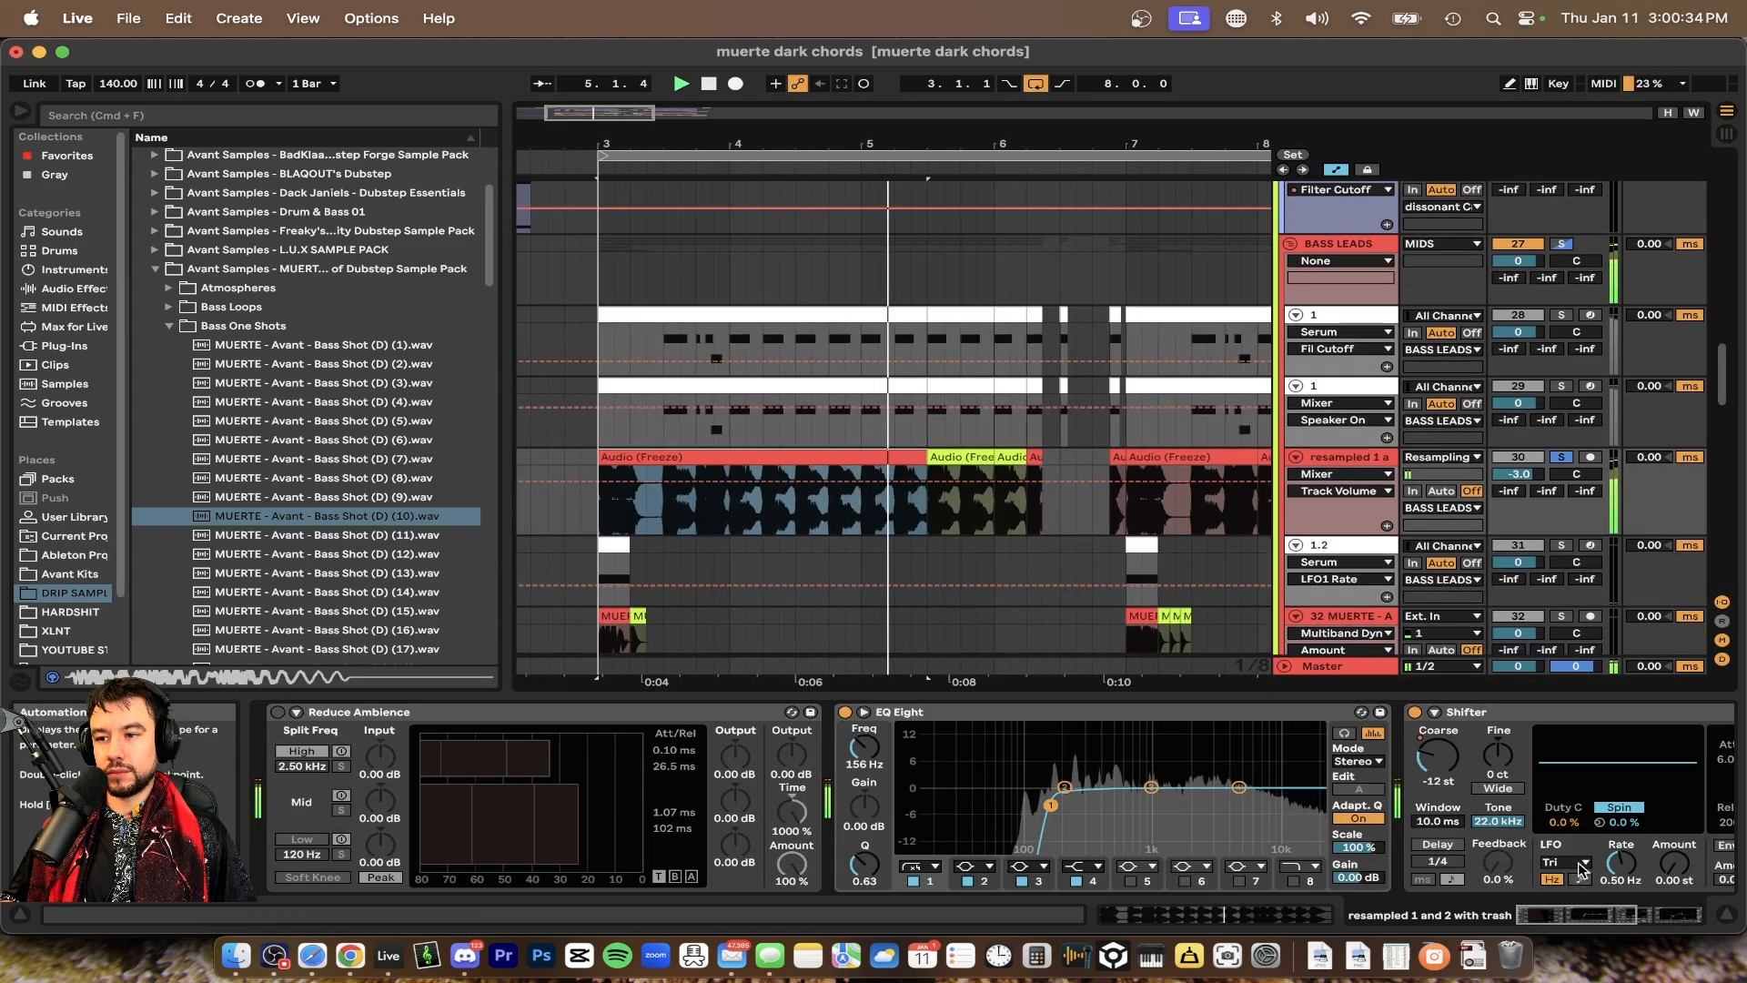
right_click(1419, 761)
click(1449, 771)
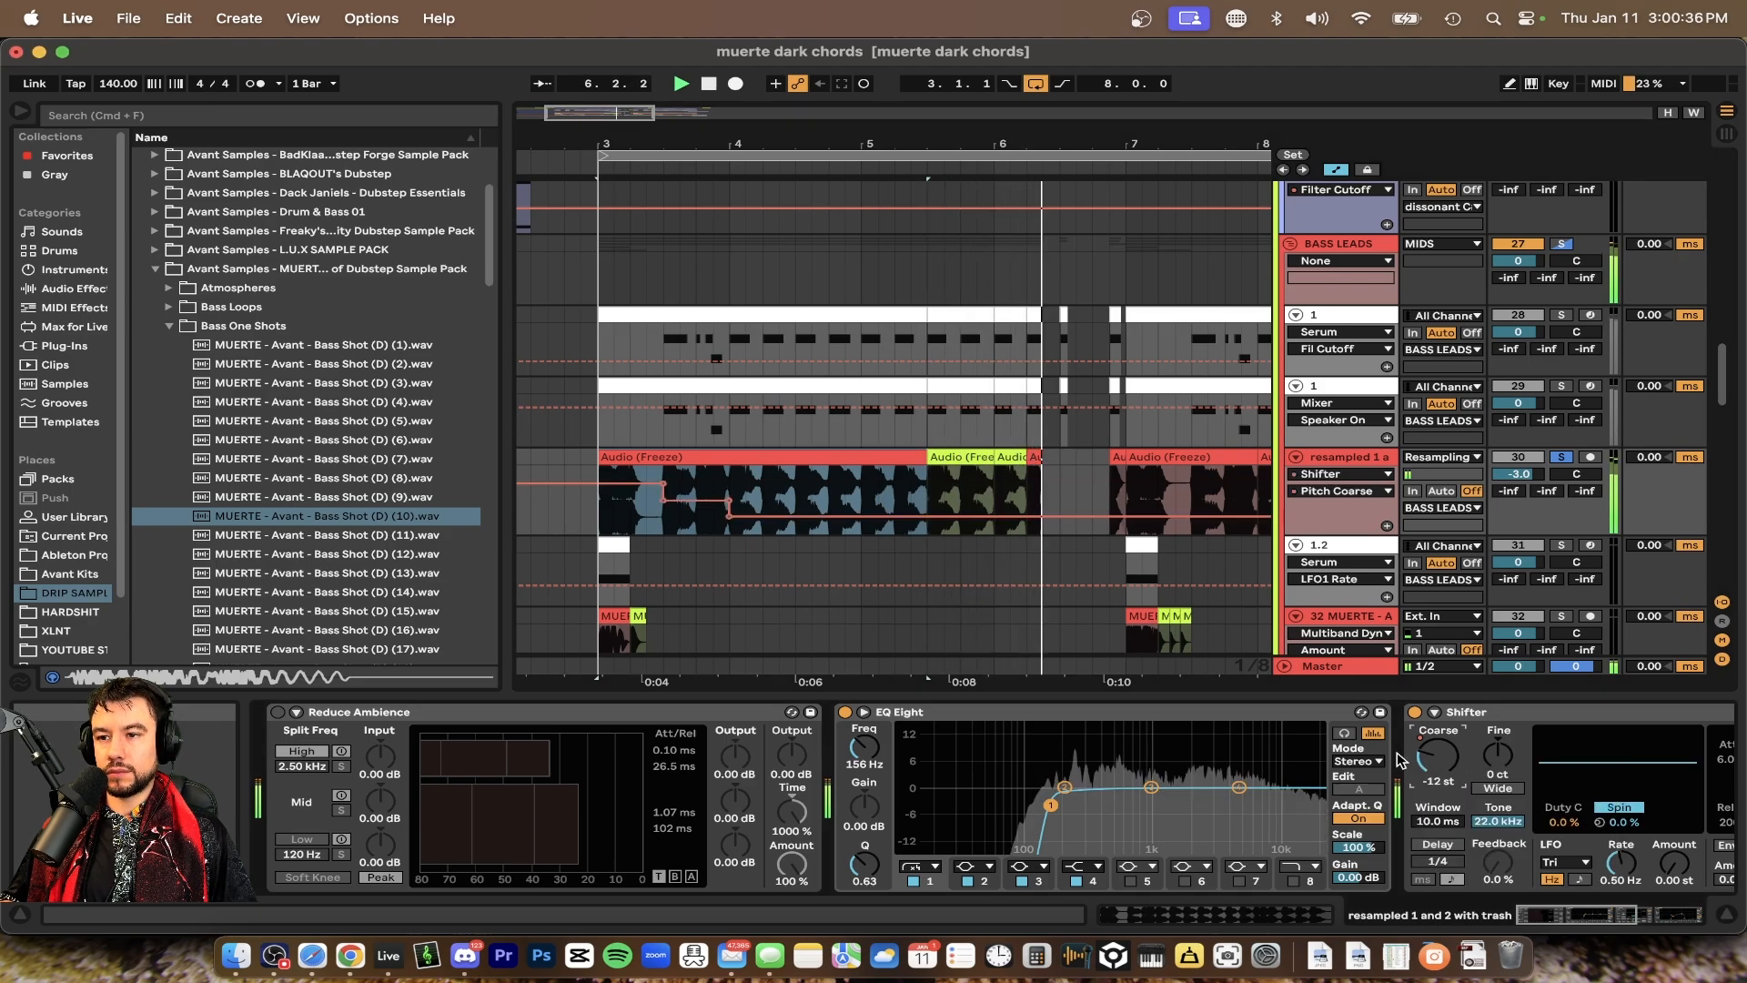
Play the section while browsing the resampled track's Shifter and EQ Eight devices
scroll(784, 566, down, 2)
key(space)
scroll(1669, 753, right, 3)
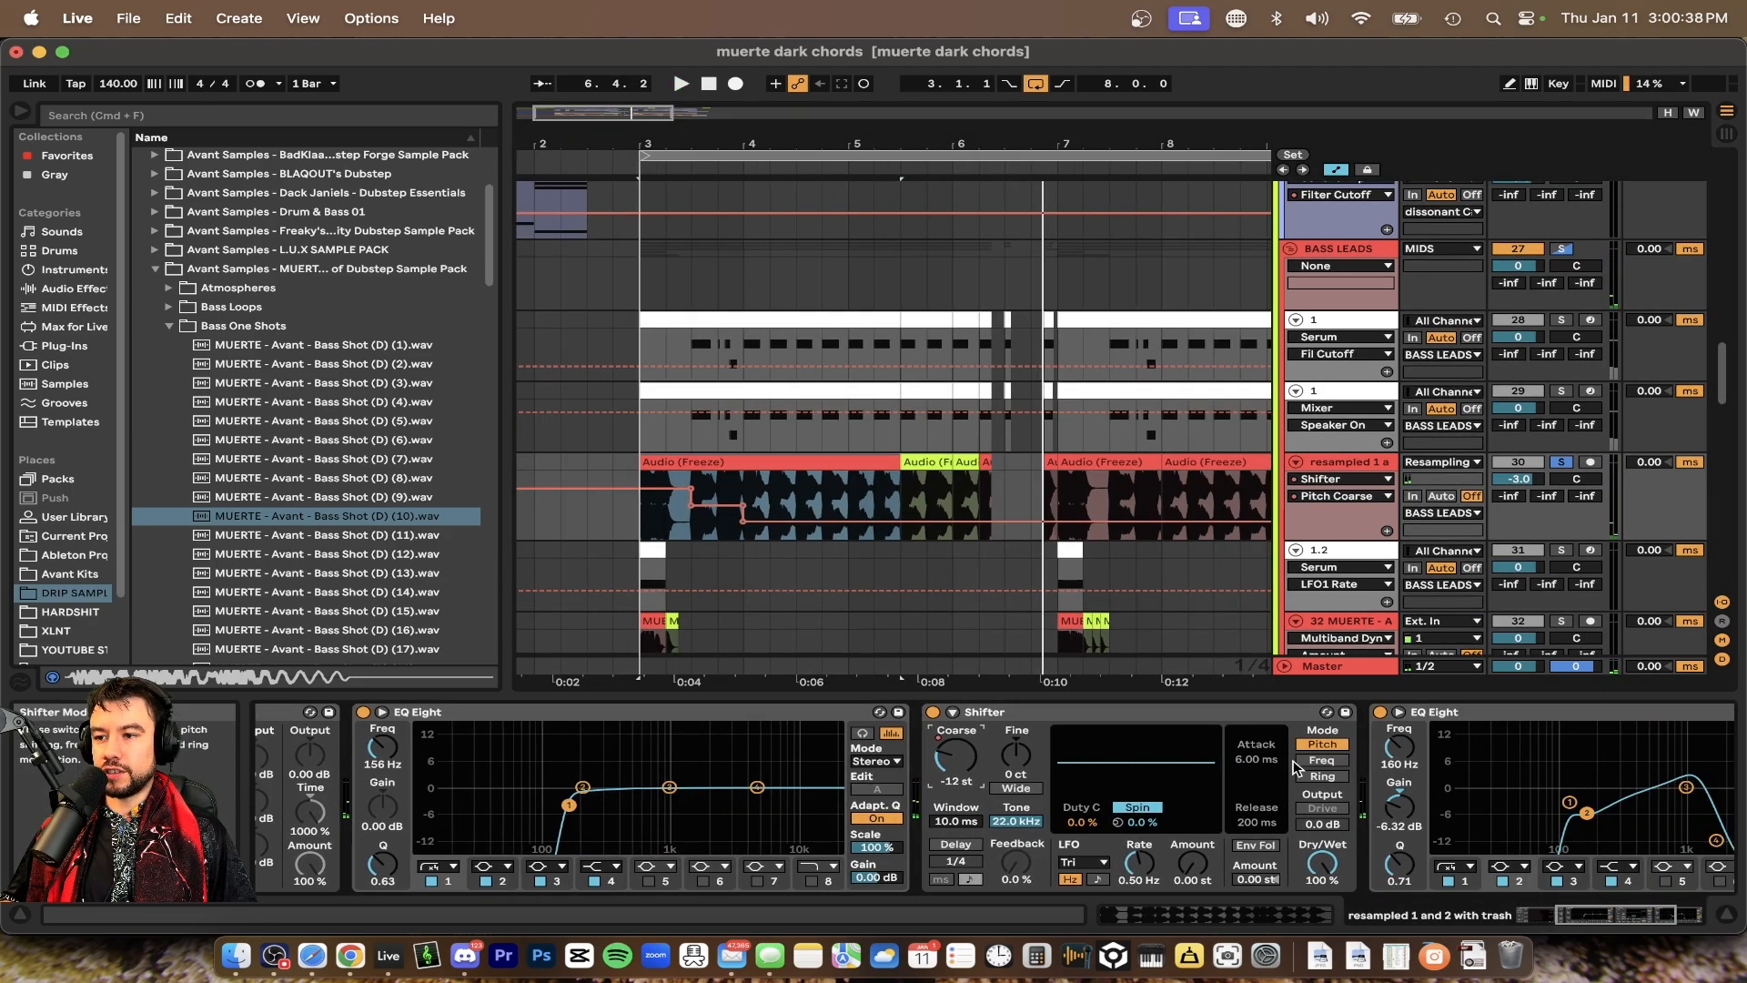
scroll(1297, 767, right, 2)
scroll(1001, 781, right, 2)
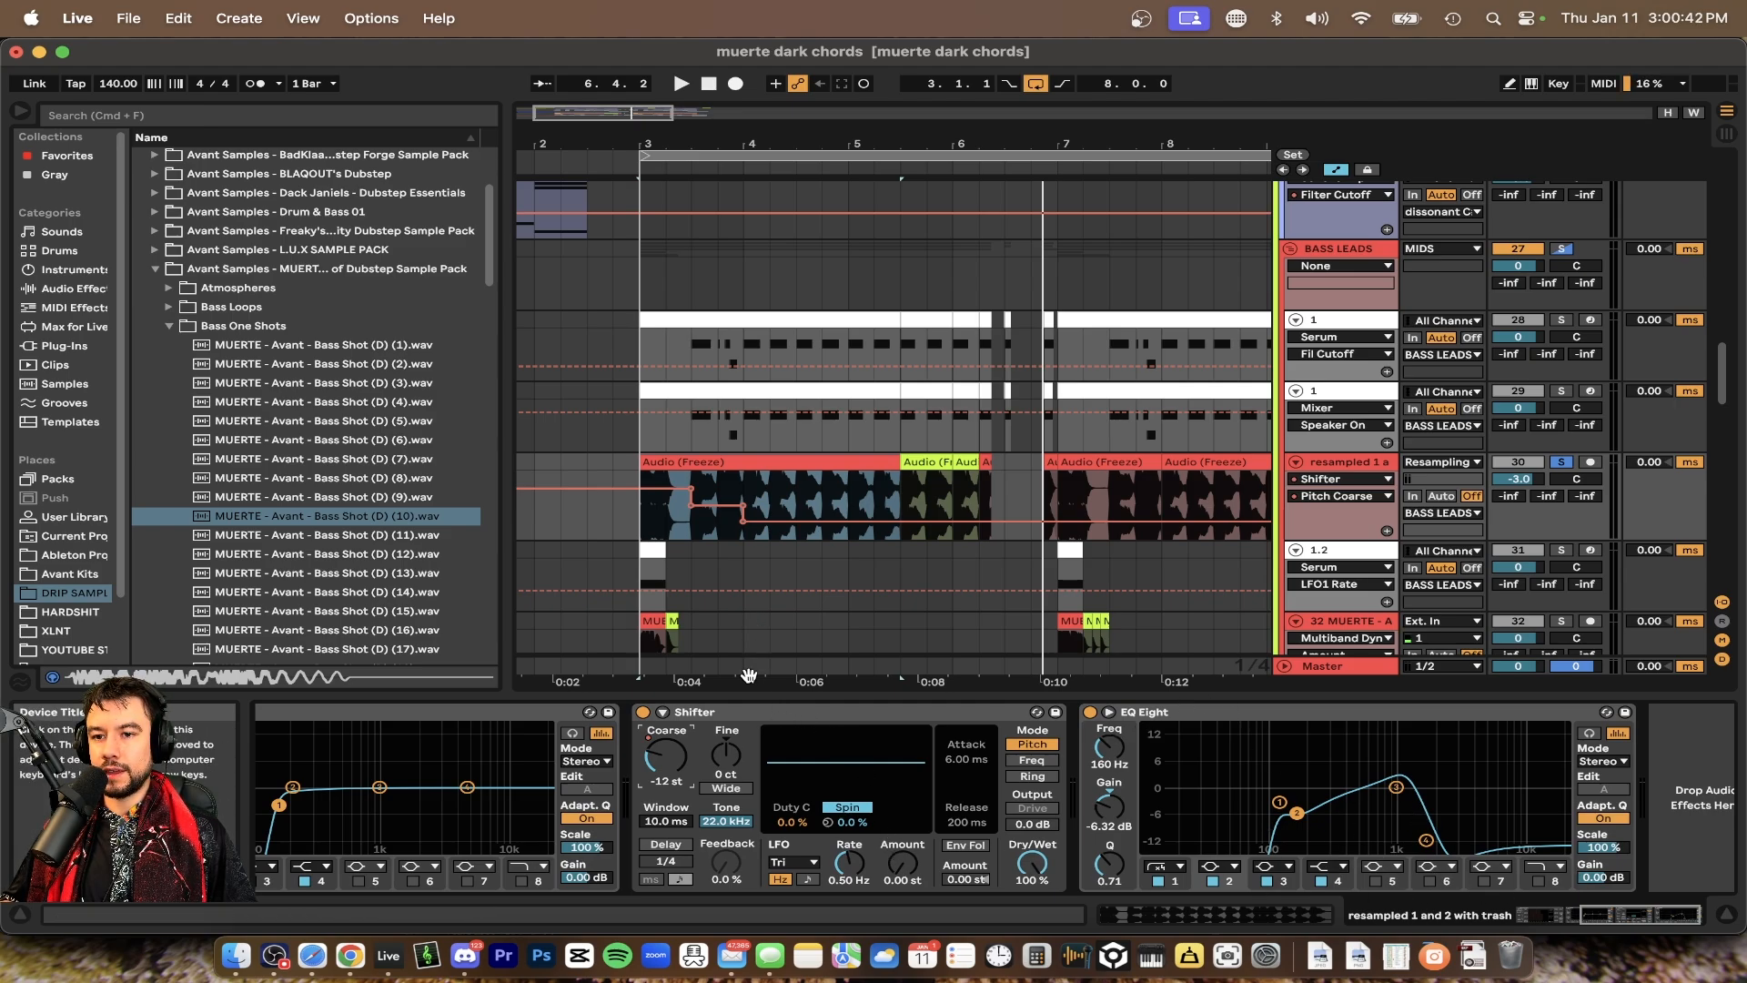
Turn off the Shifter device on the resampled track and play the section to compare
click(642, 714)
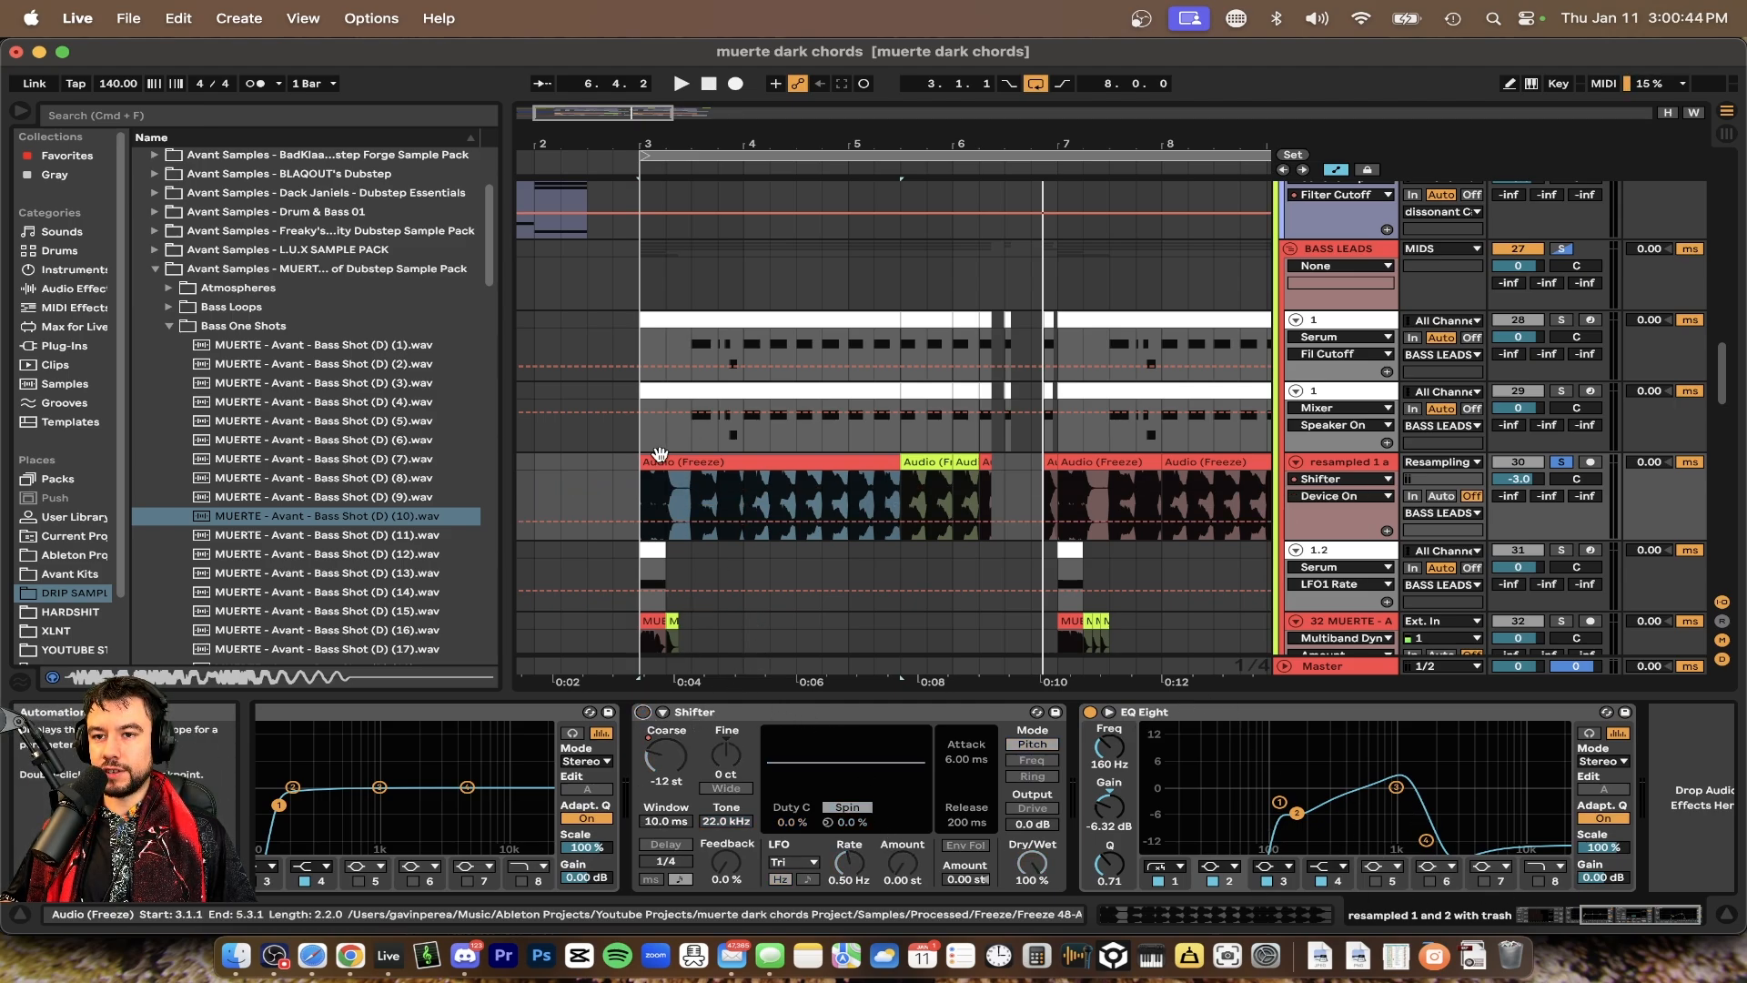
key(space)
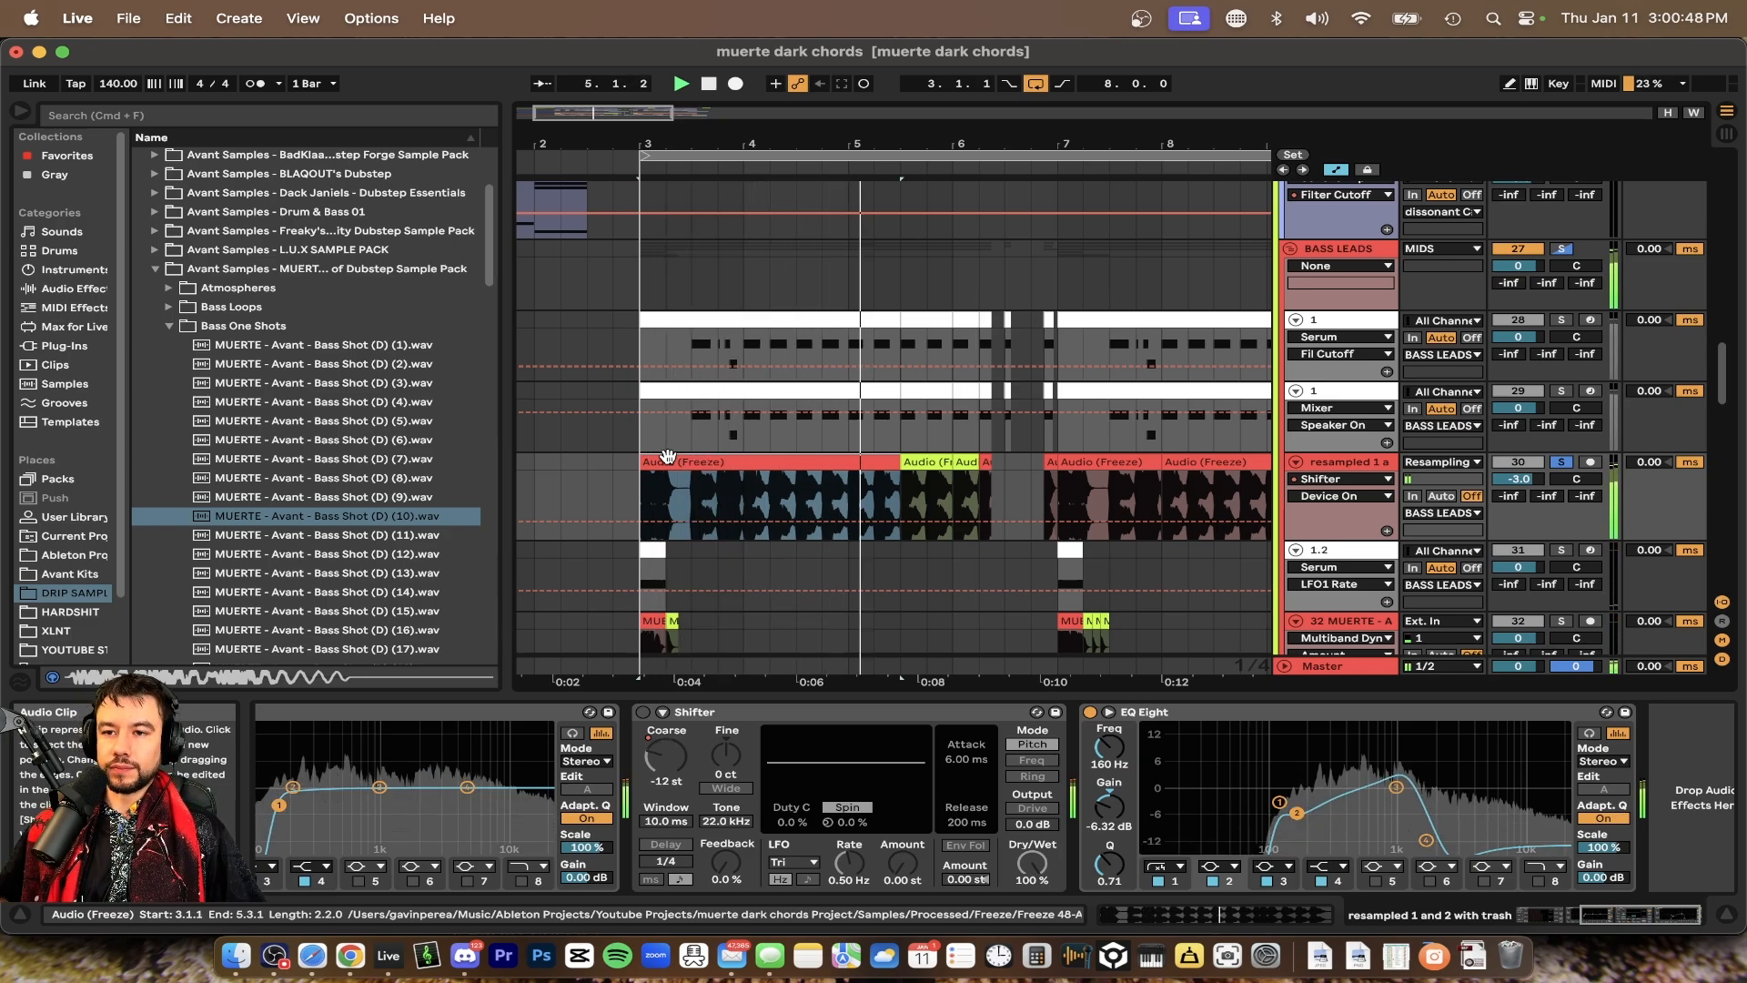
key(space)
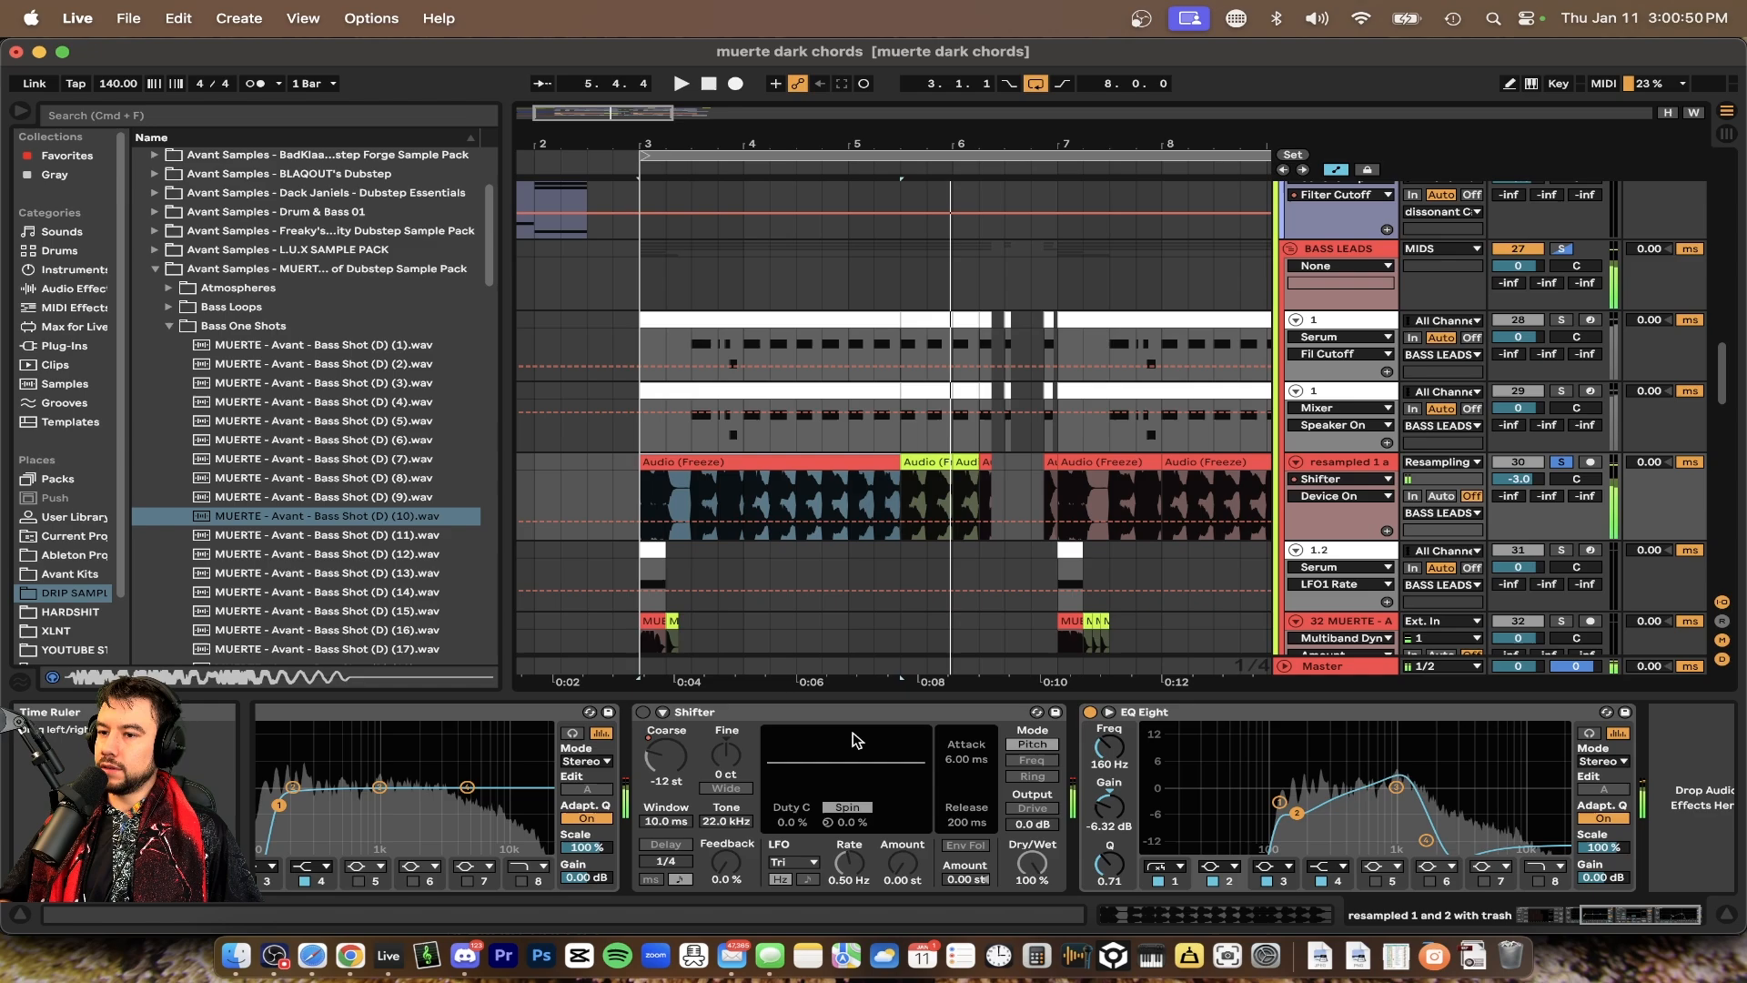
Turn off the EQ Eight on the resampled track and play the section again
click(1089, 712)
key(space)
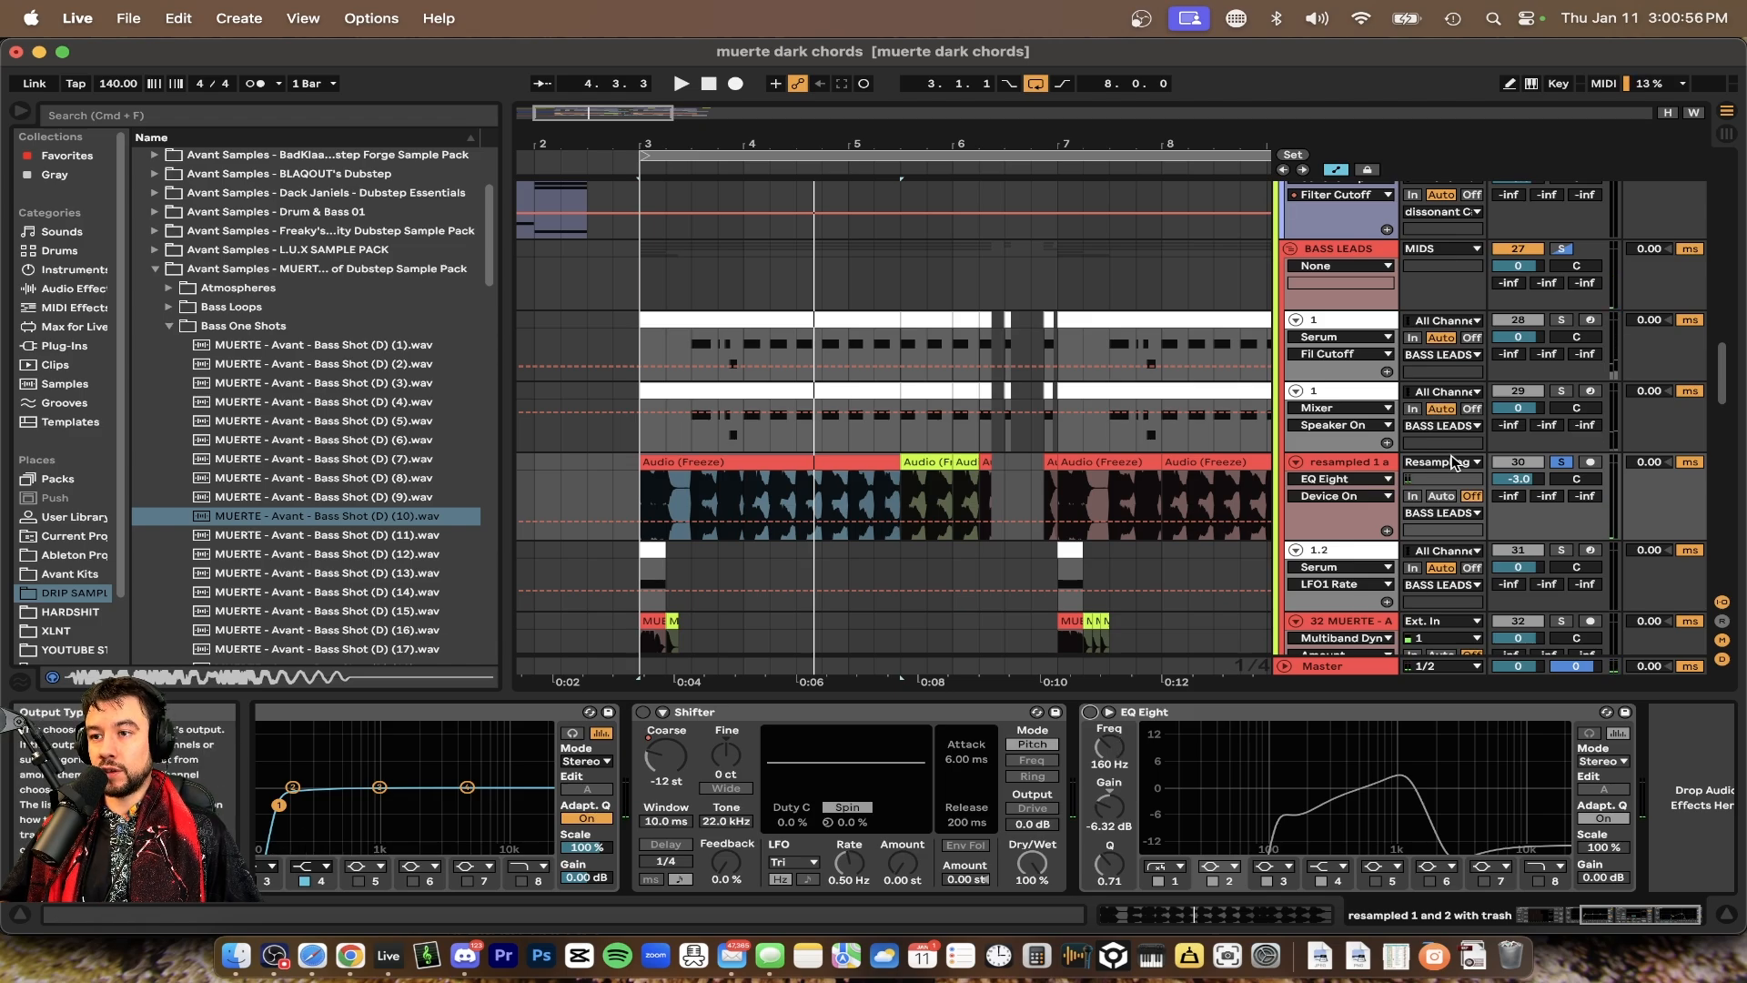
click(1453, 462)
click(1467, 516)
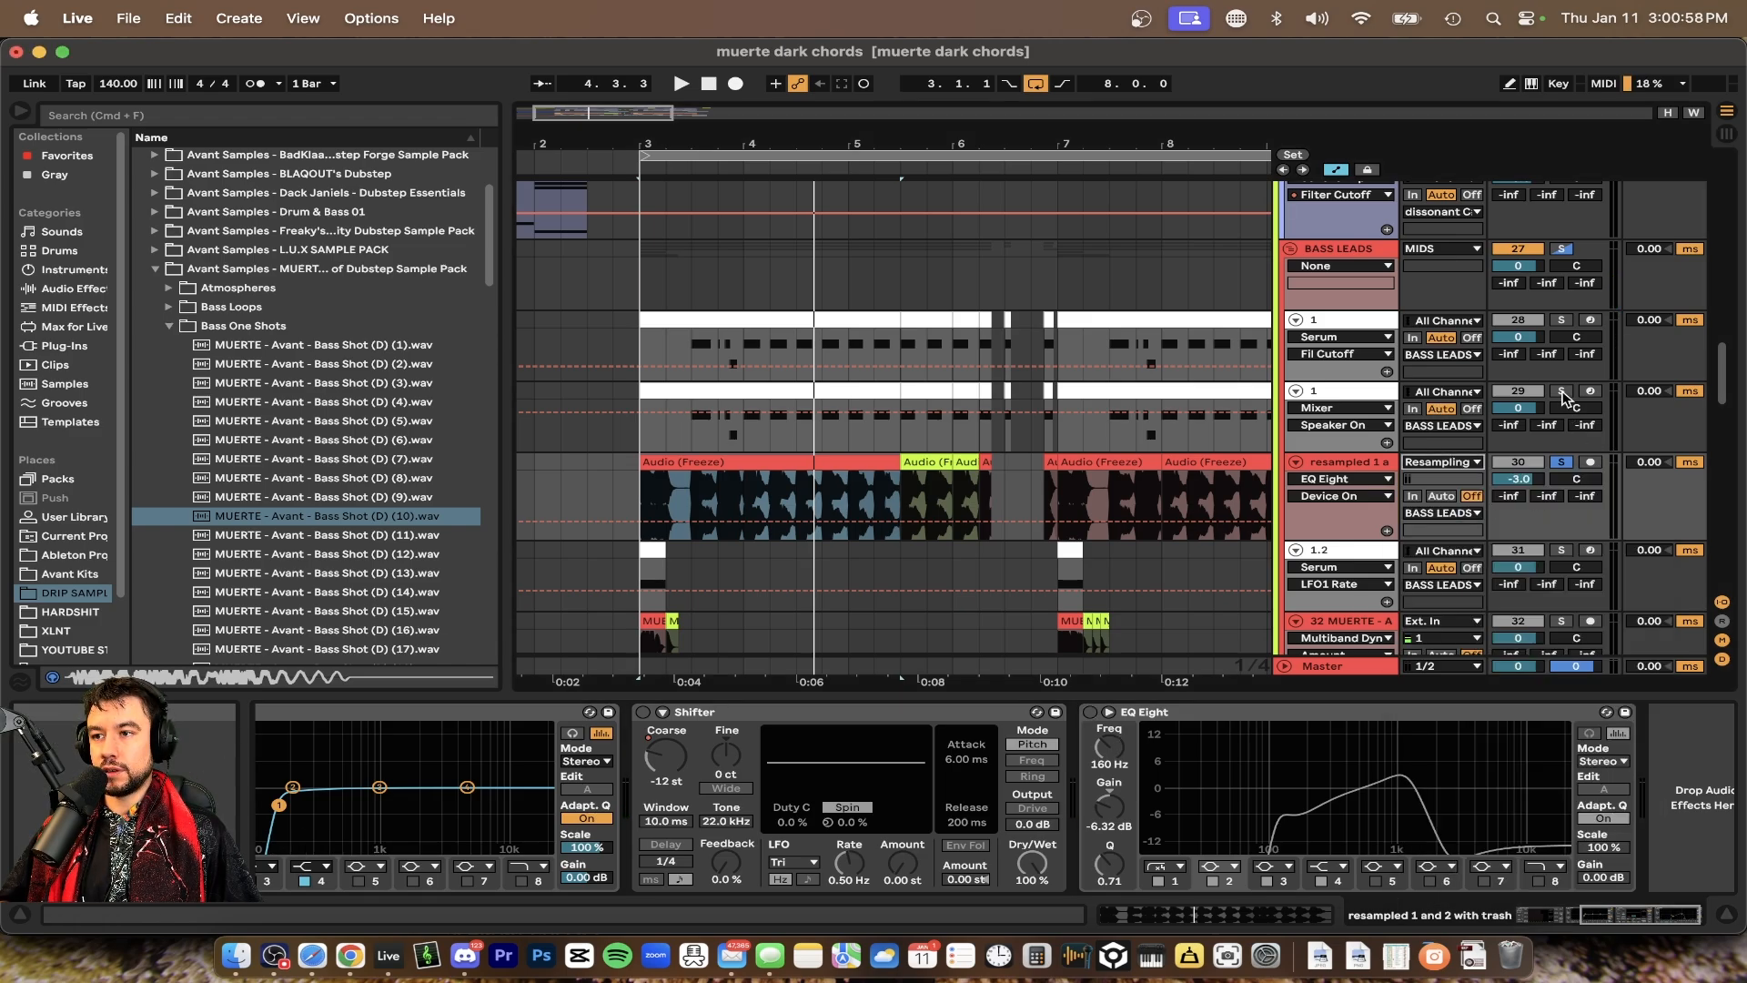
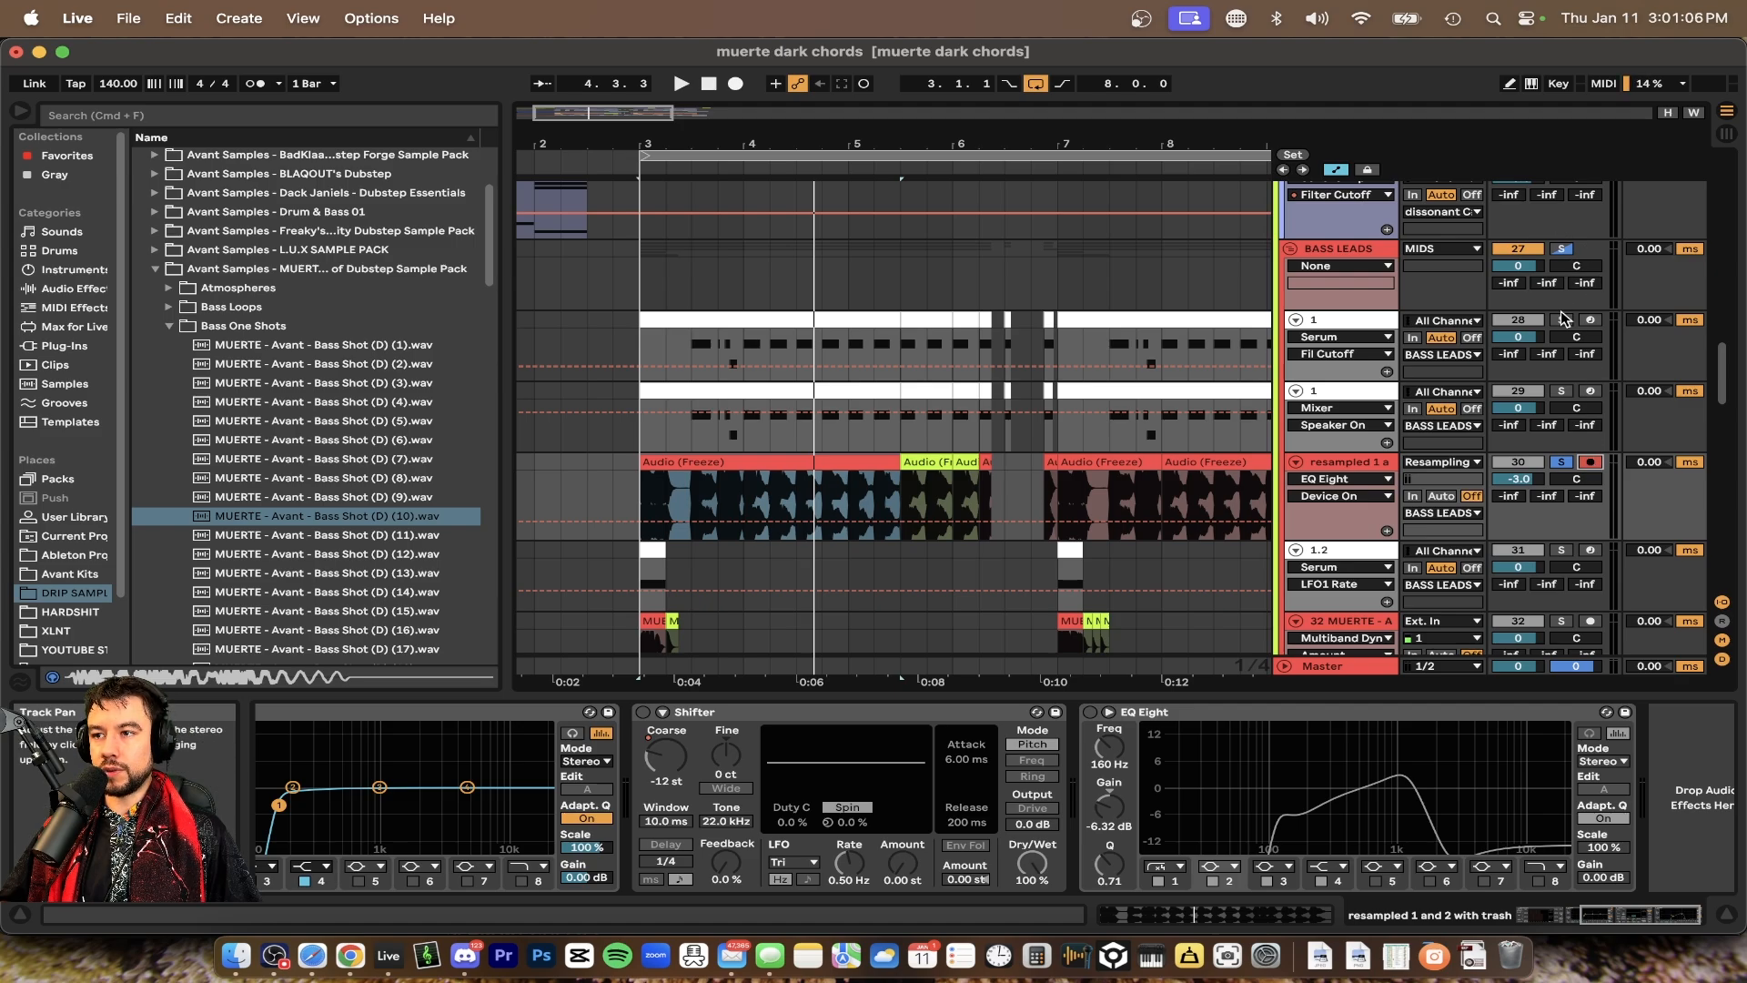
Scroll through the arrangement and play the section to review the resampled track's clips
scroll(946, 468, down, 5)
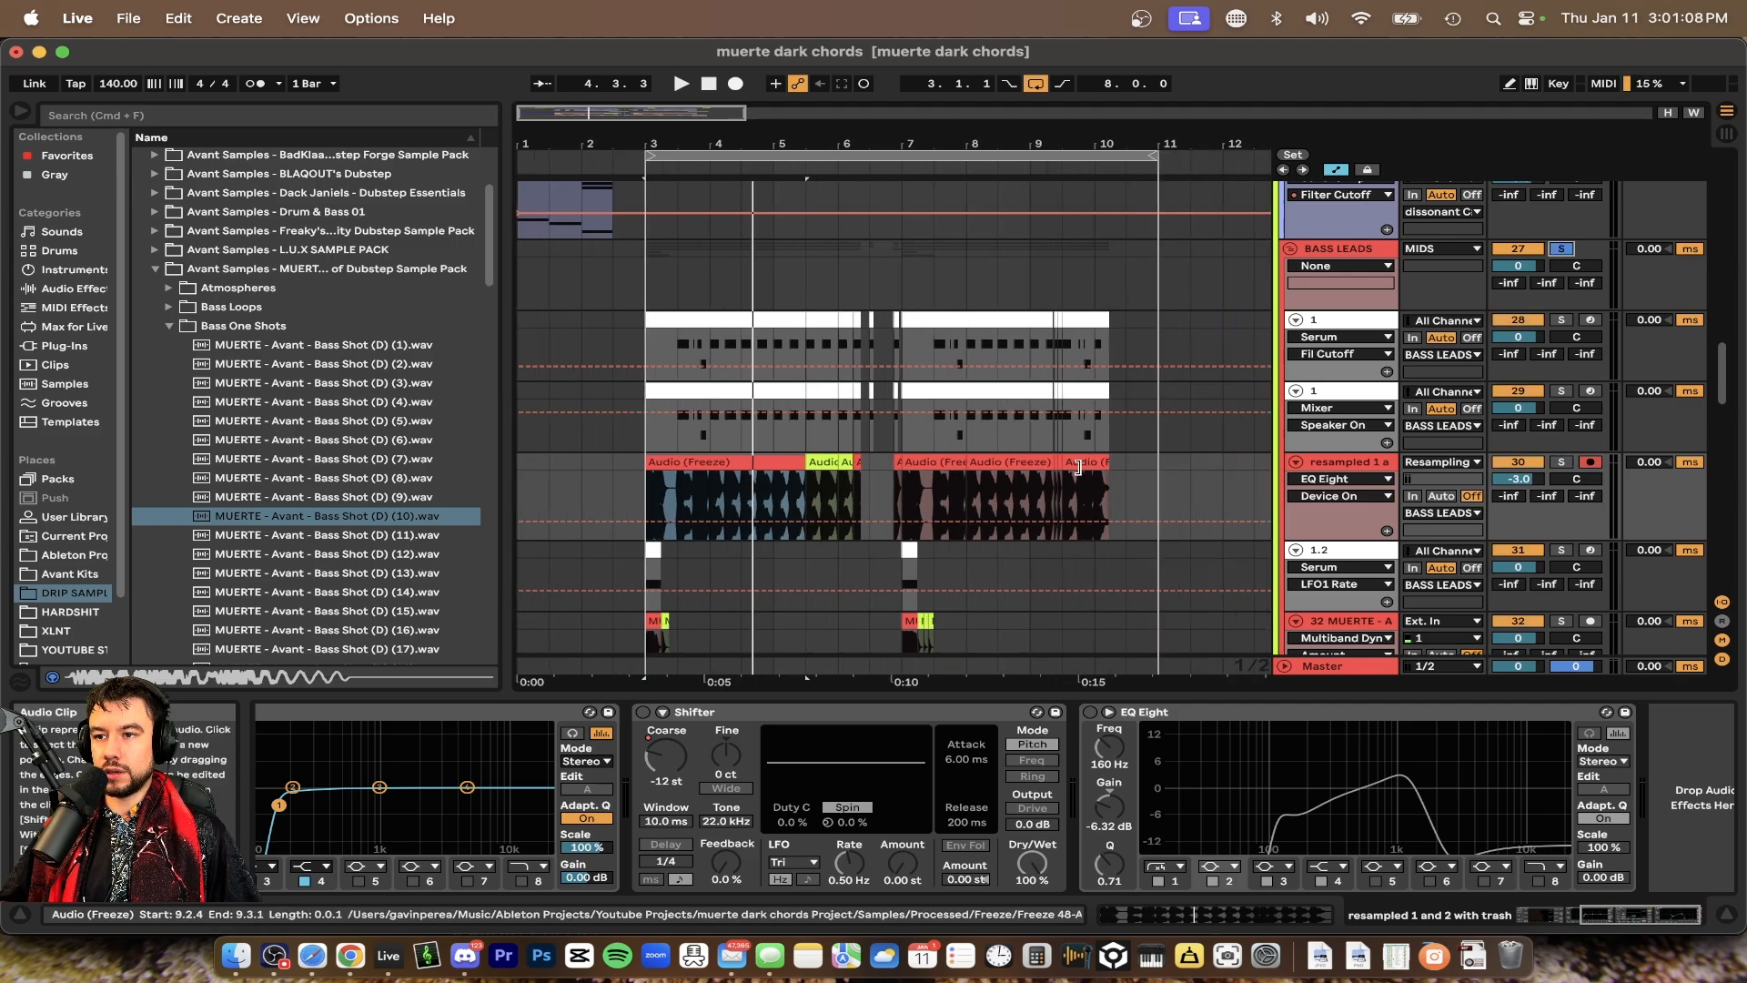
scroll(935, 468, right, 3)
click(935, 467)
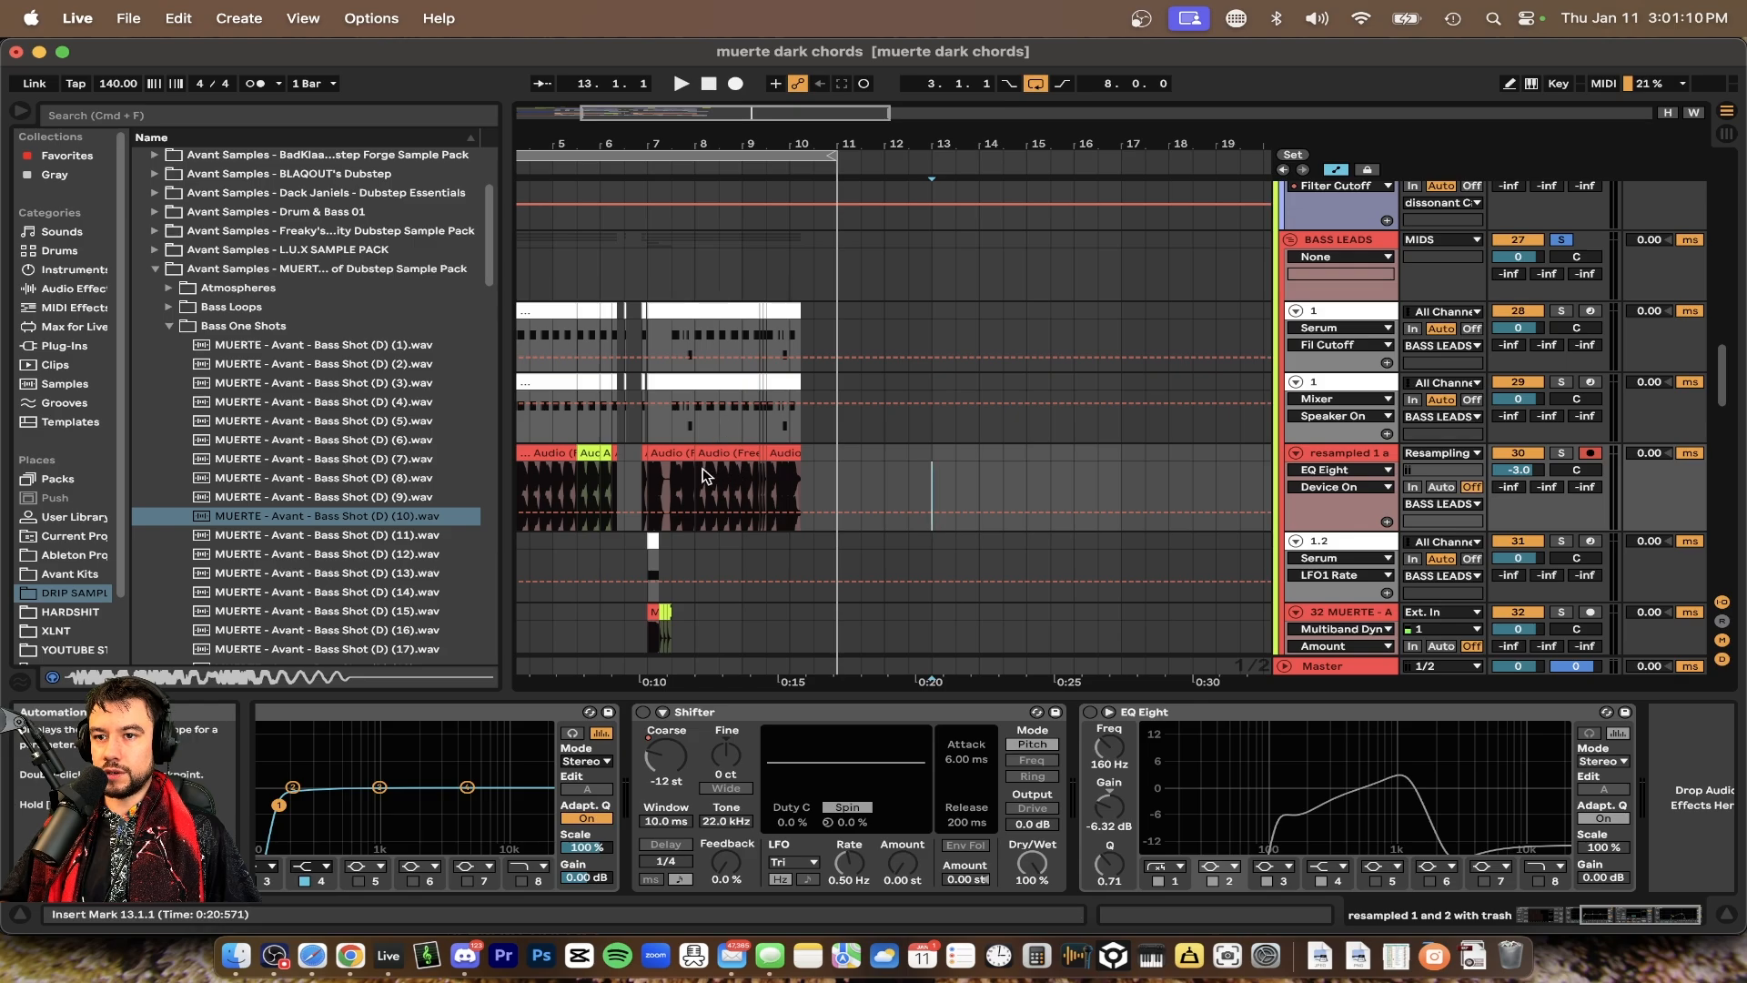
scroll(702, 473, left, 5)
click(579, 465)
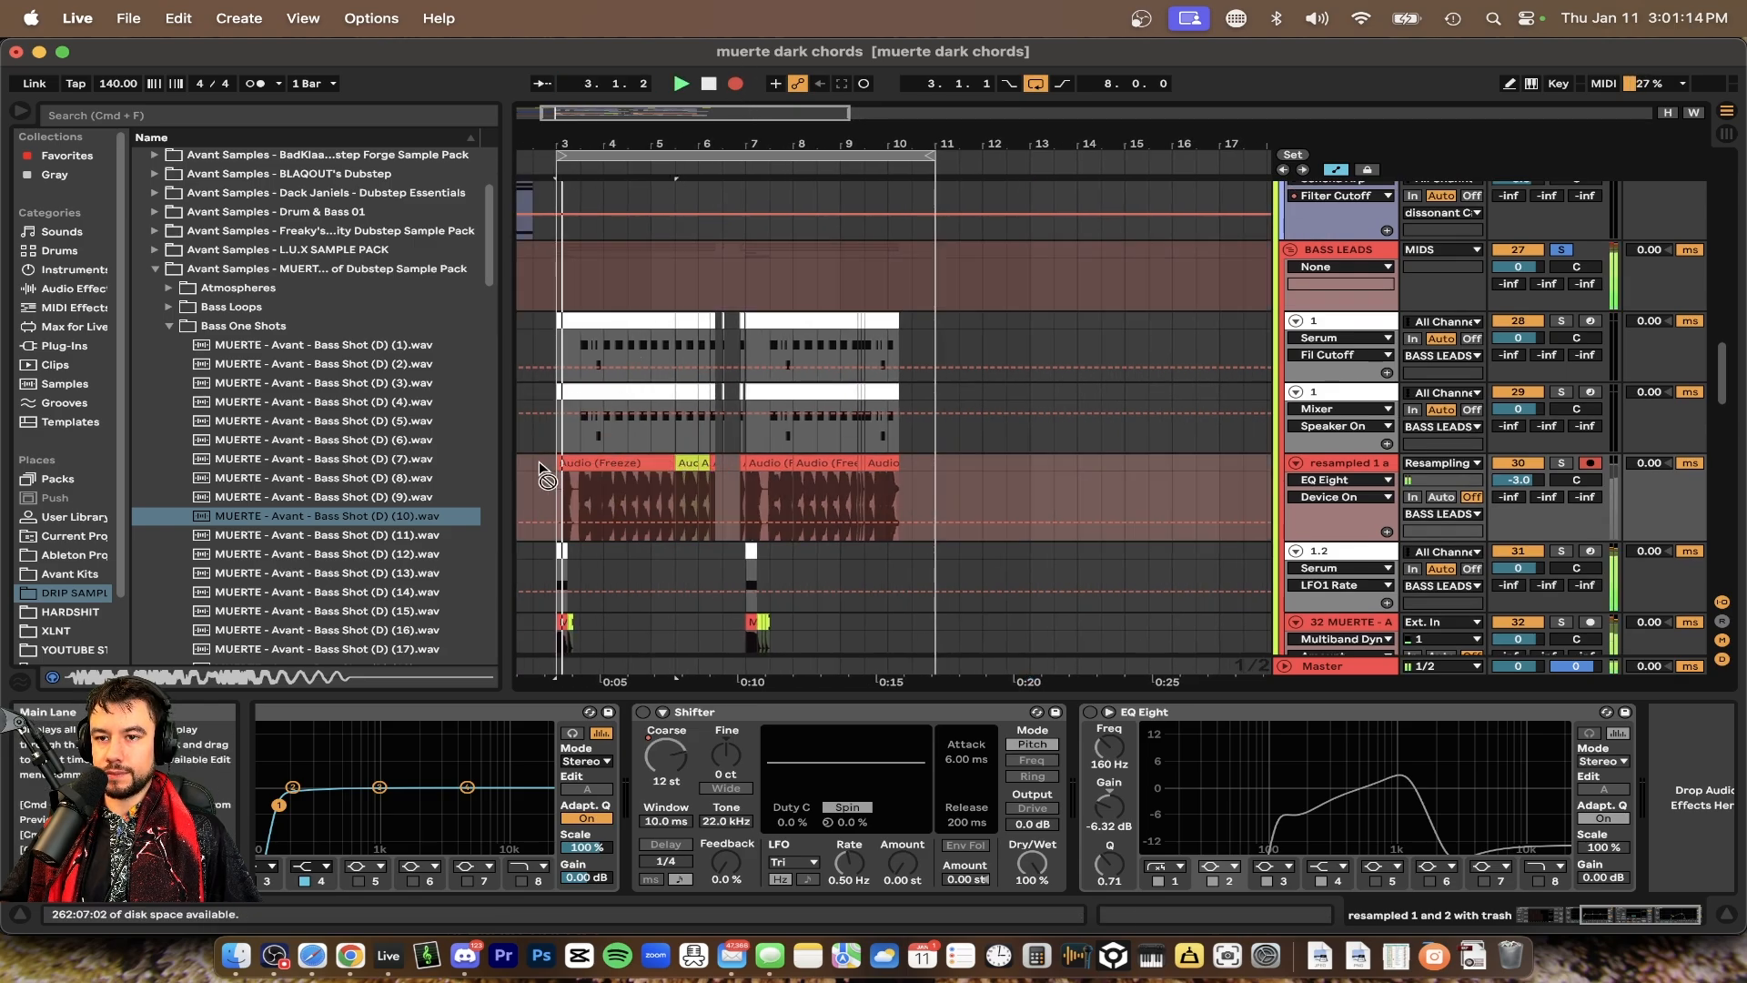
scroll(539, 464, up, 3)
scroll(538, 464, down, 2)
scroll(540, 465, up, 4)
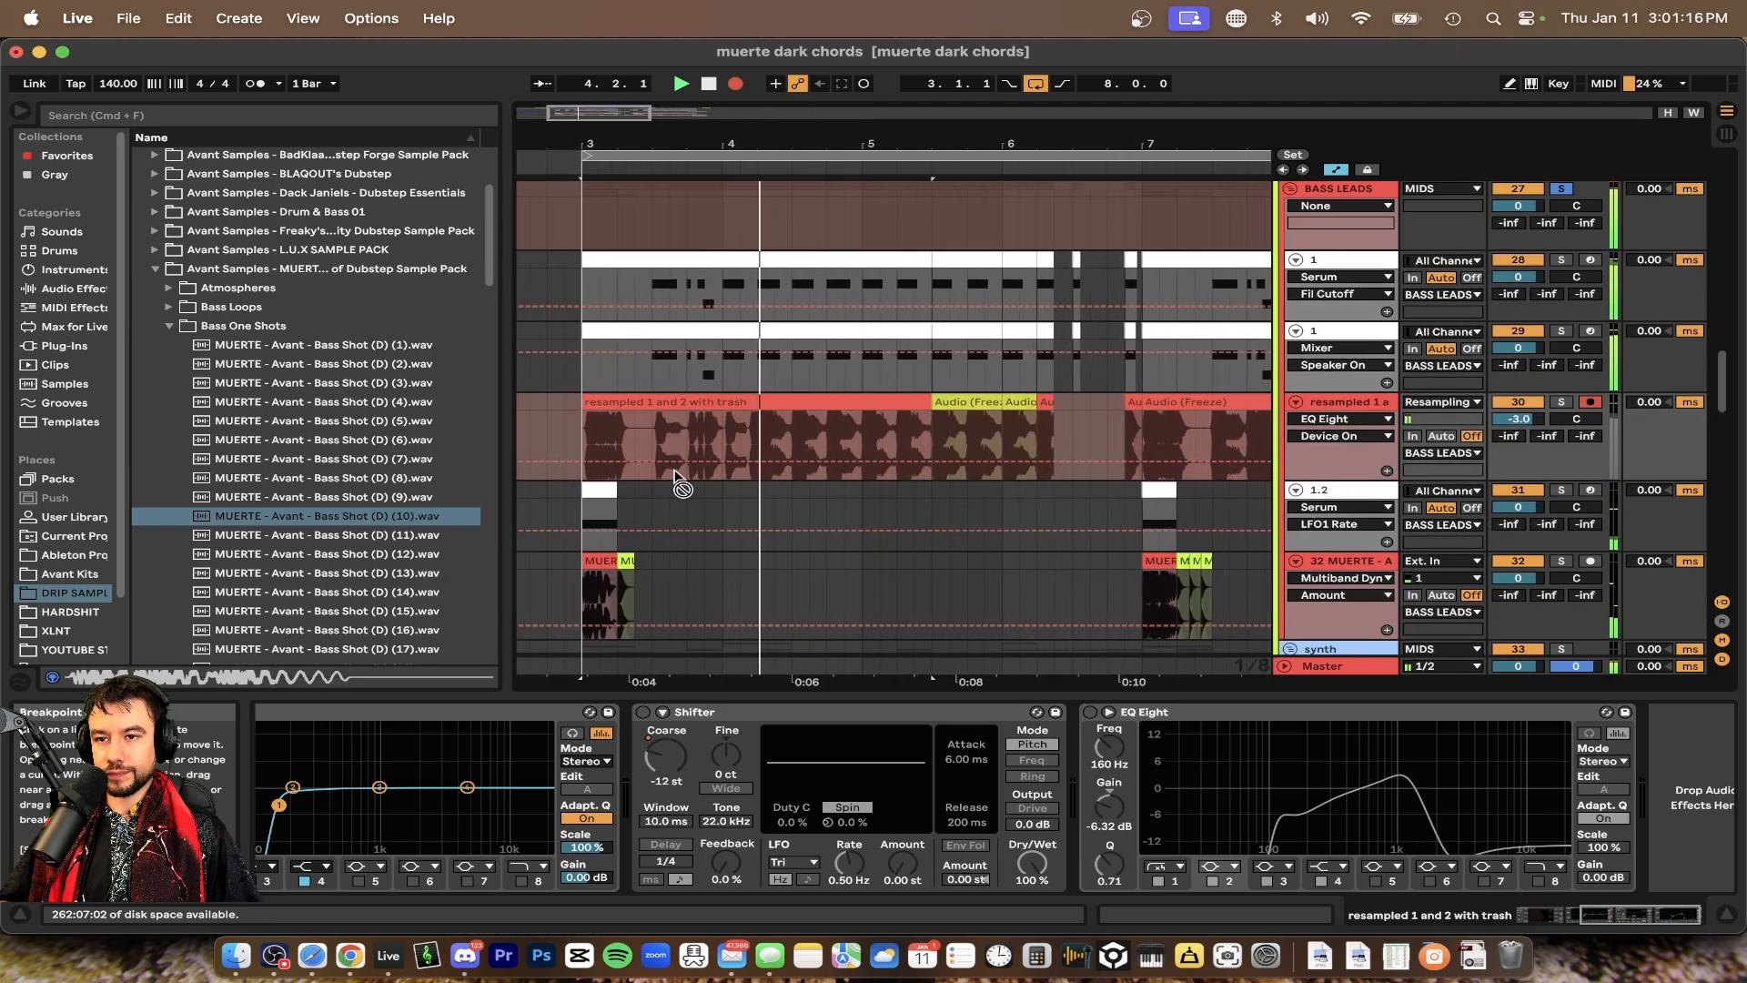
key(space)
scroll(700, 469, down, 2)
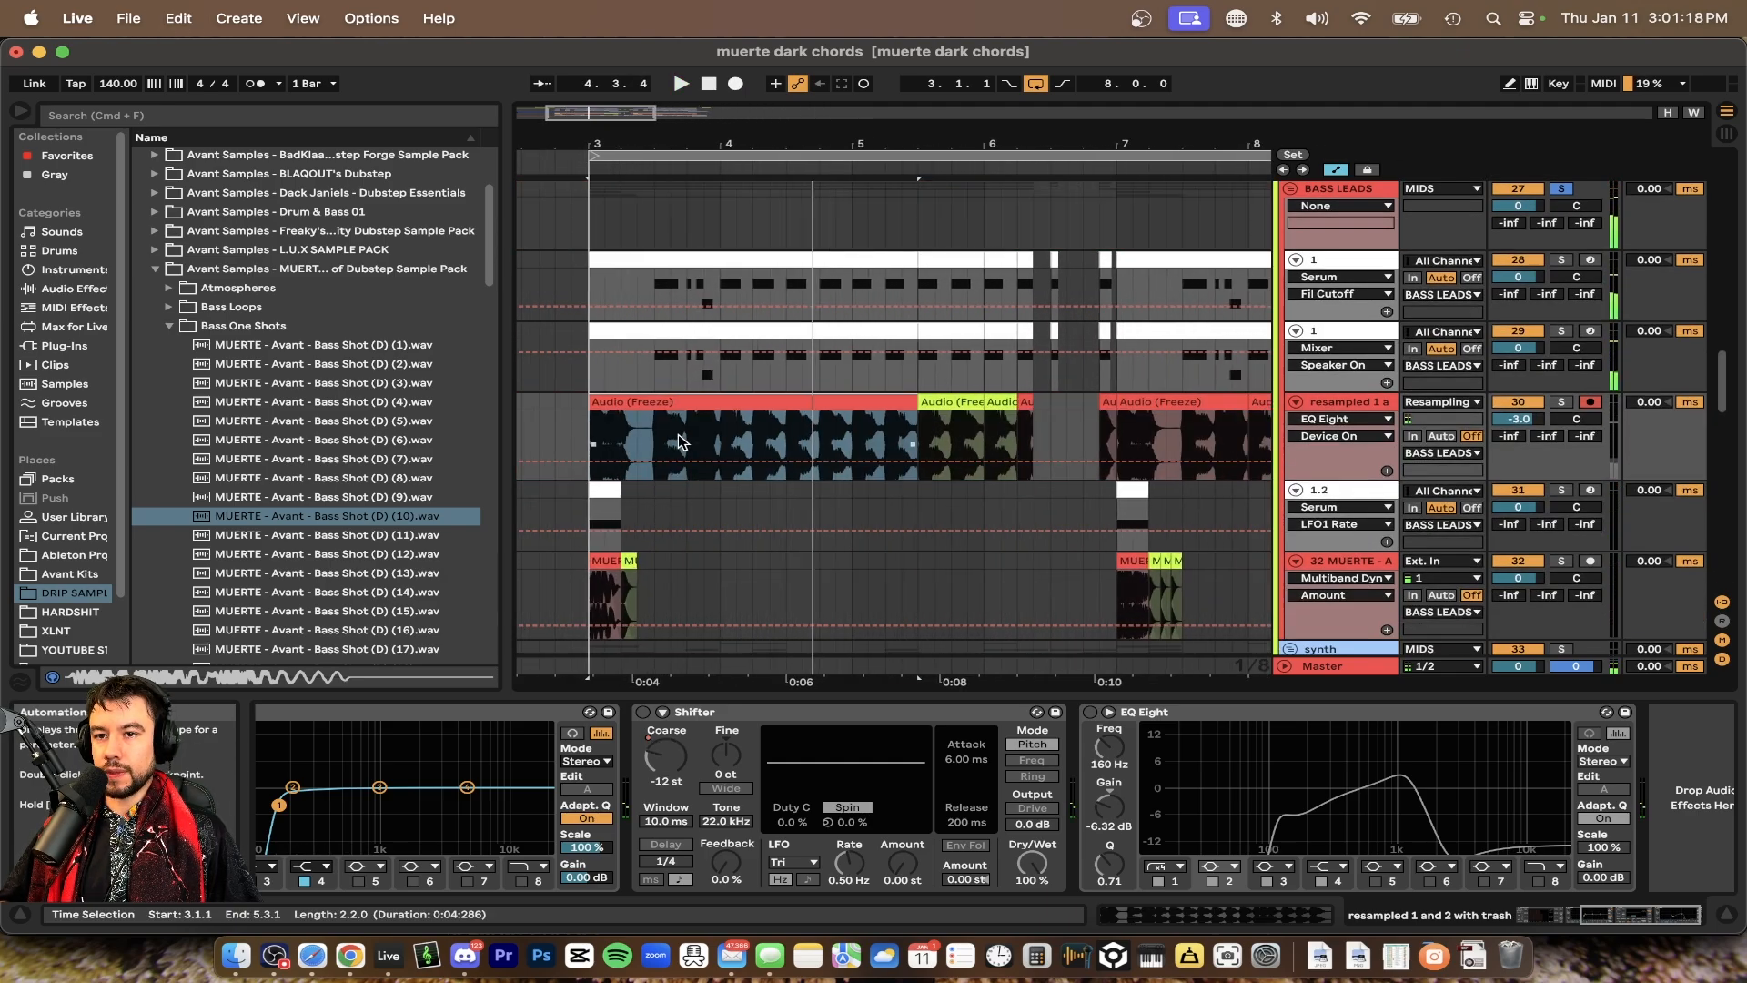
scroll(679, 443, up, 2)
scroll(679, 443, right, 1)
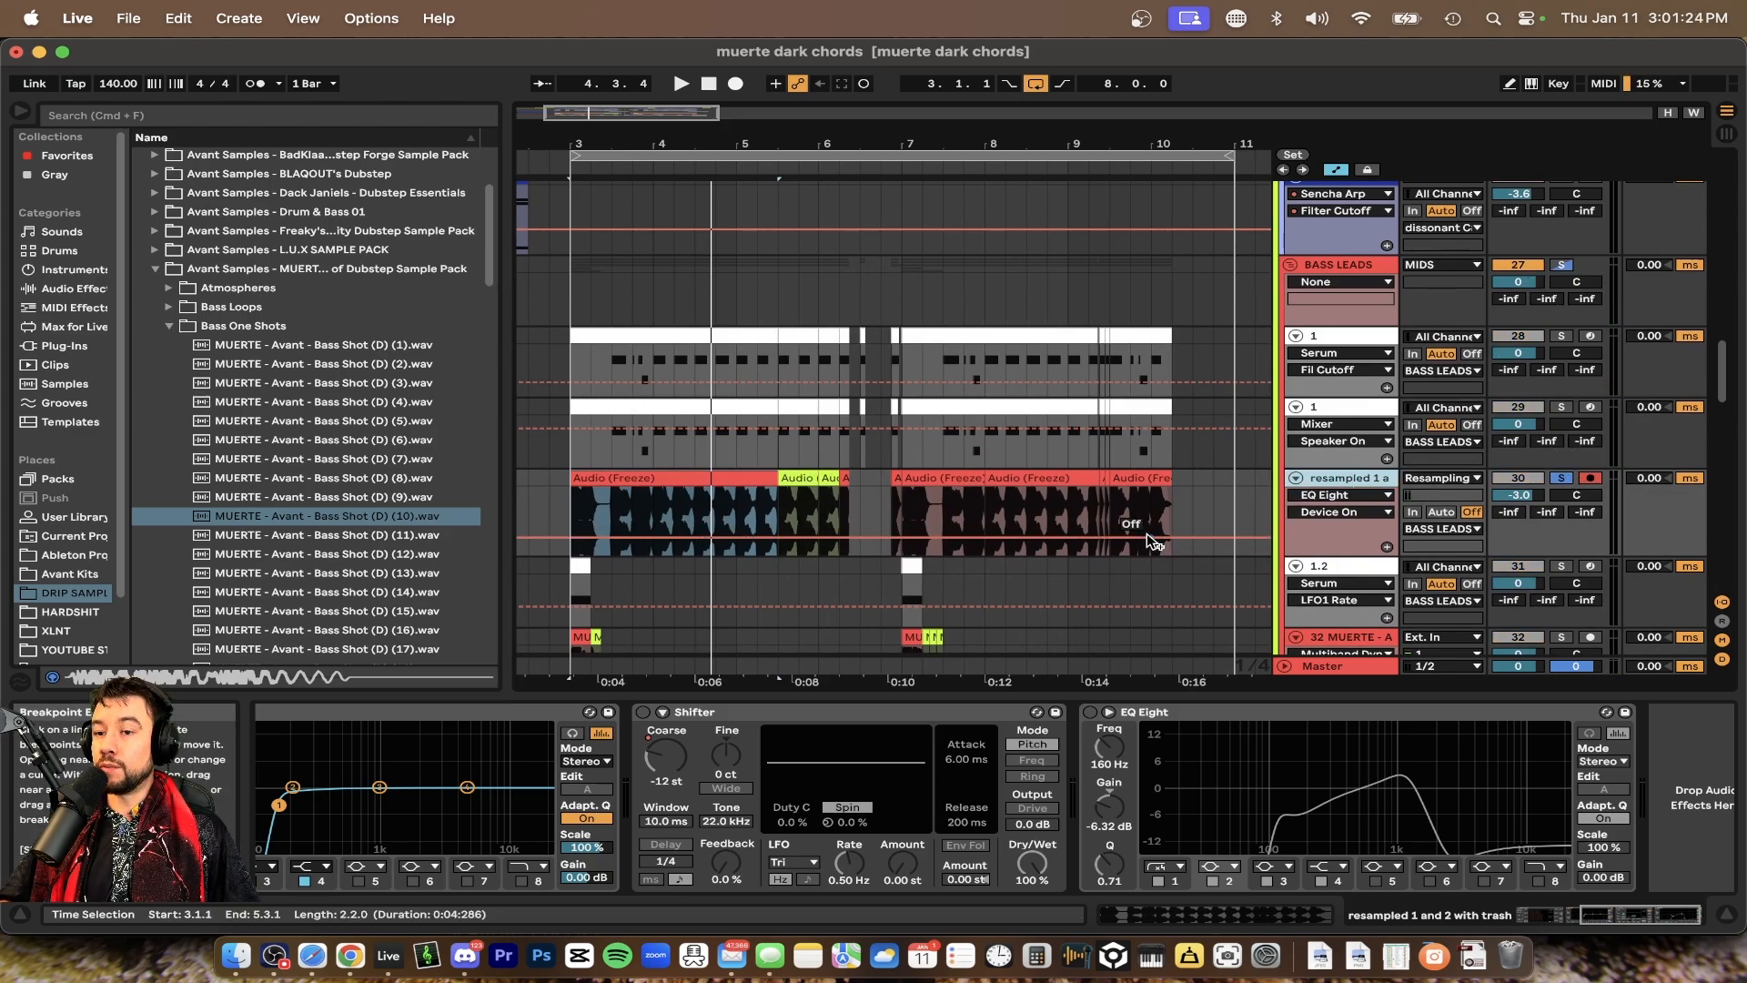
Turn the Shifter device back on and play the resampled track from the section start
click(643, 713)
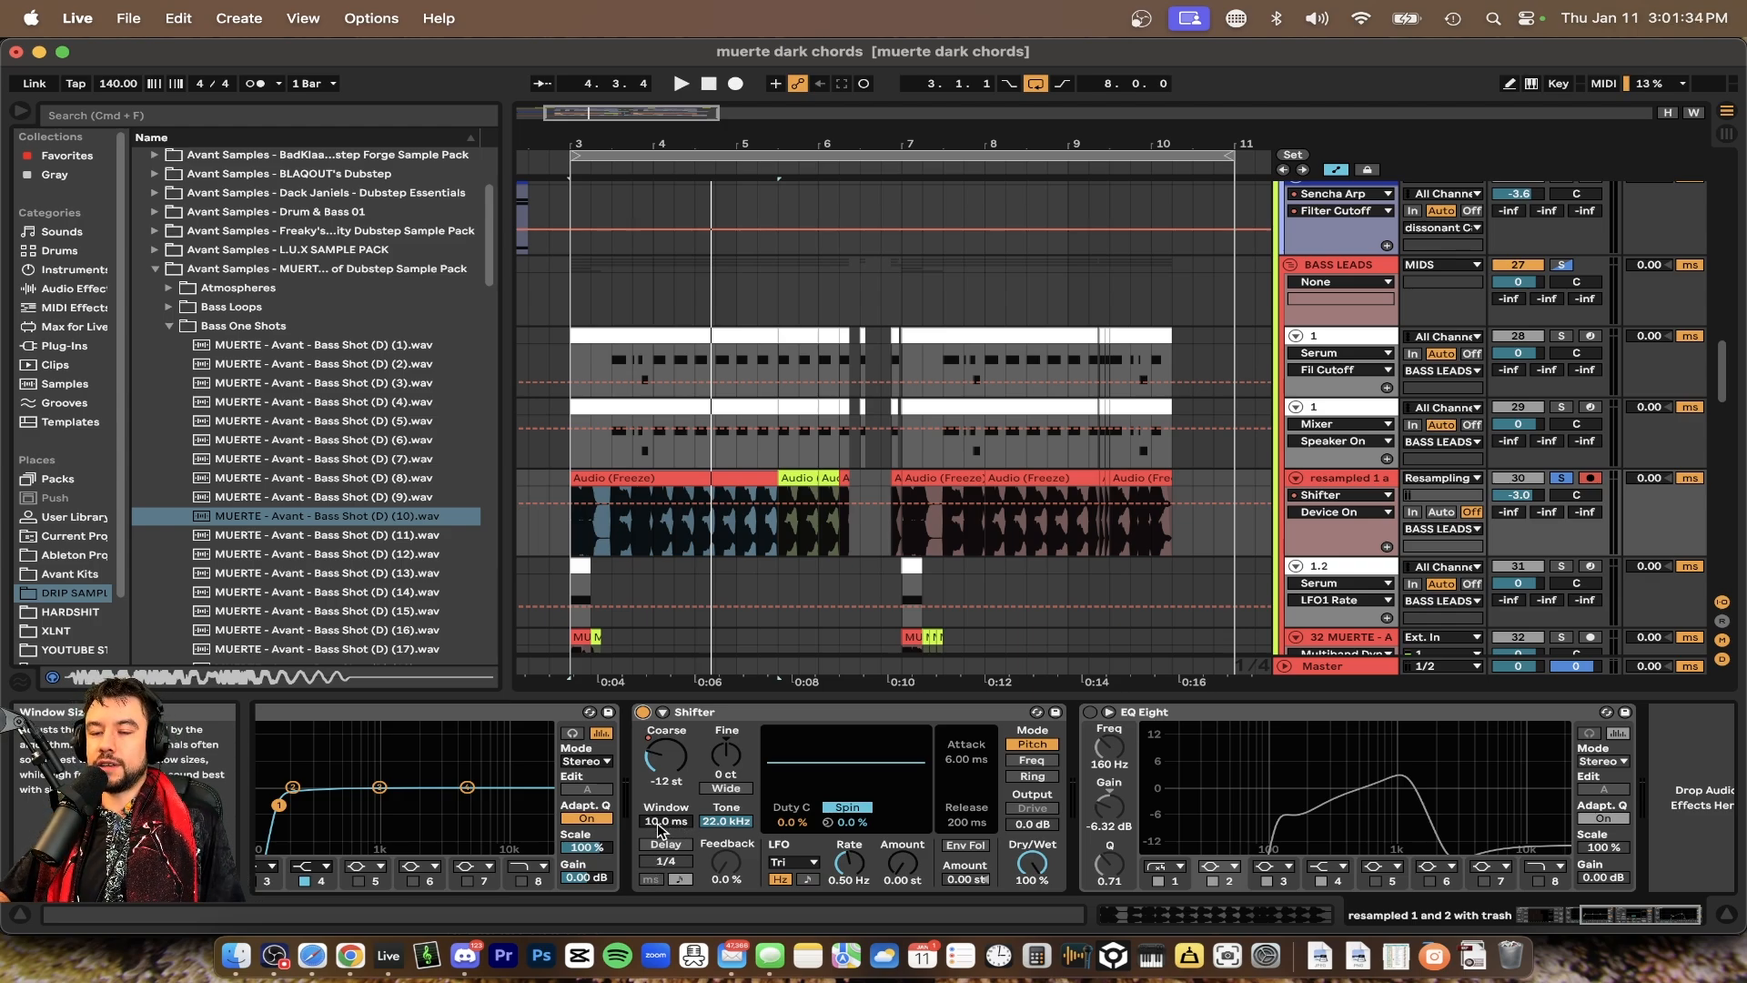
click(673, 532)
key(space)
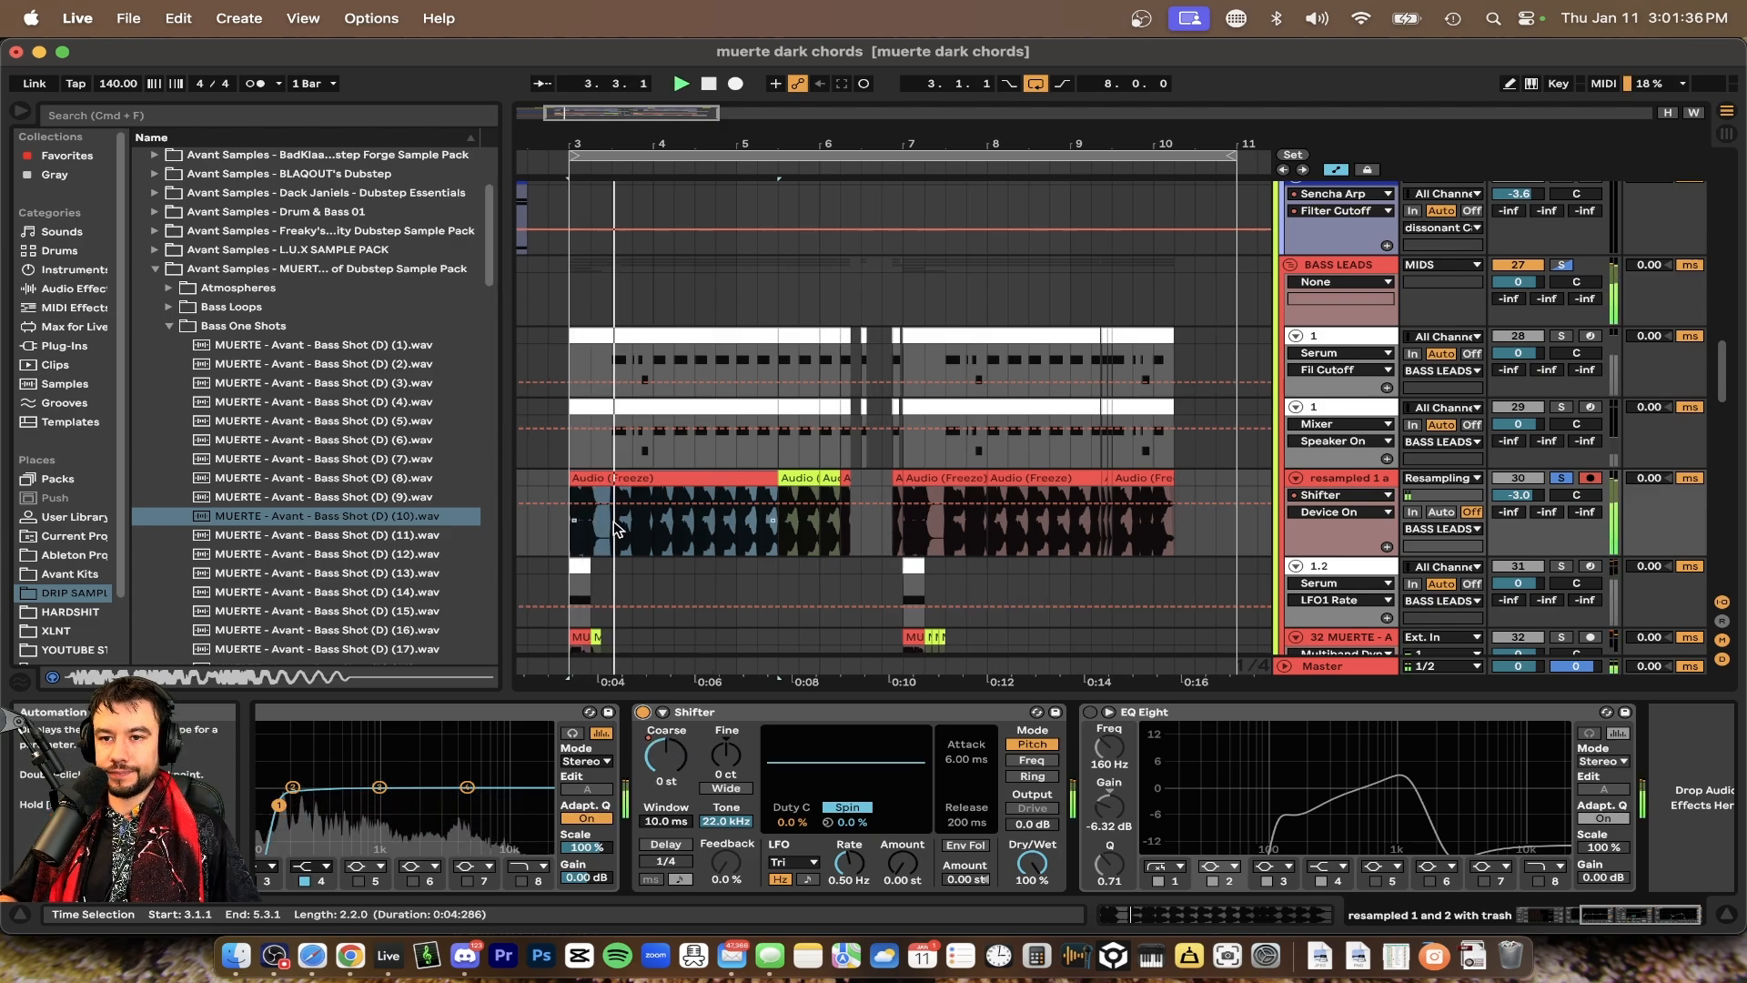
Show the Shifter's Coarse pitch automation lane on the resampled track and play the section
scroll(613, 521, up, 5)
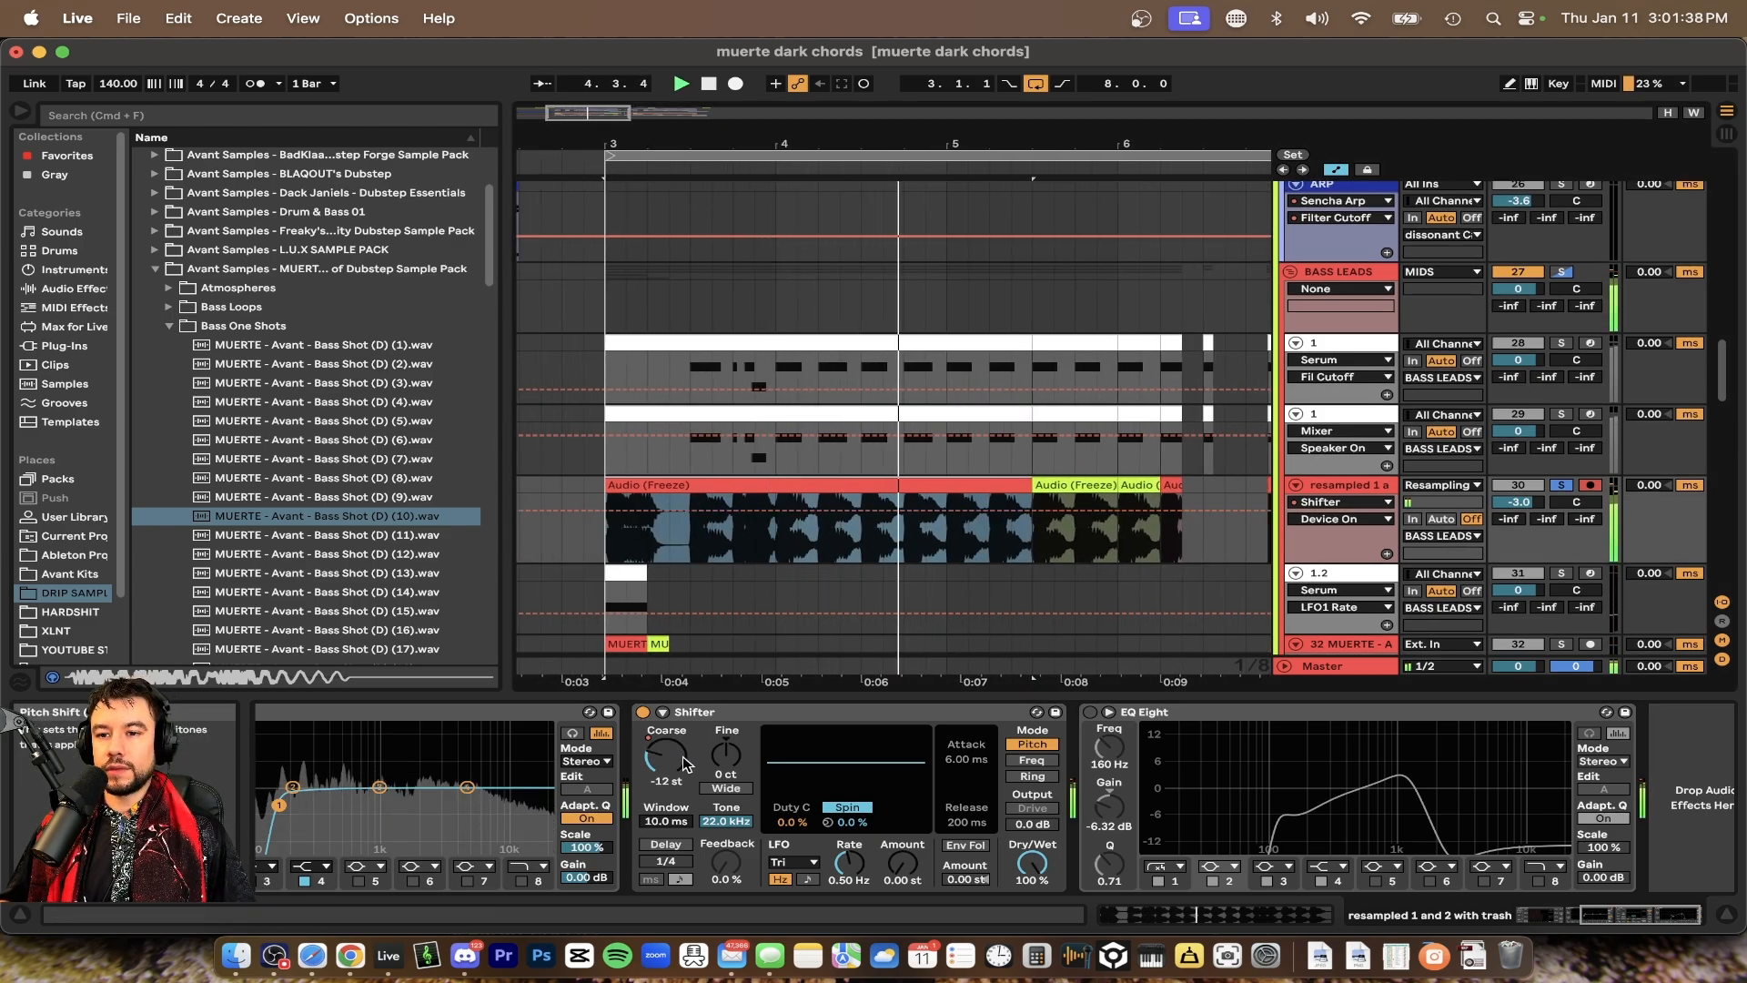
right_click(684, 762)
click(719, 770)
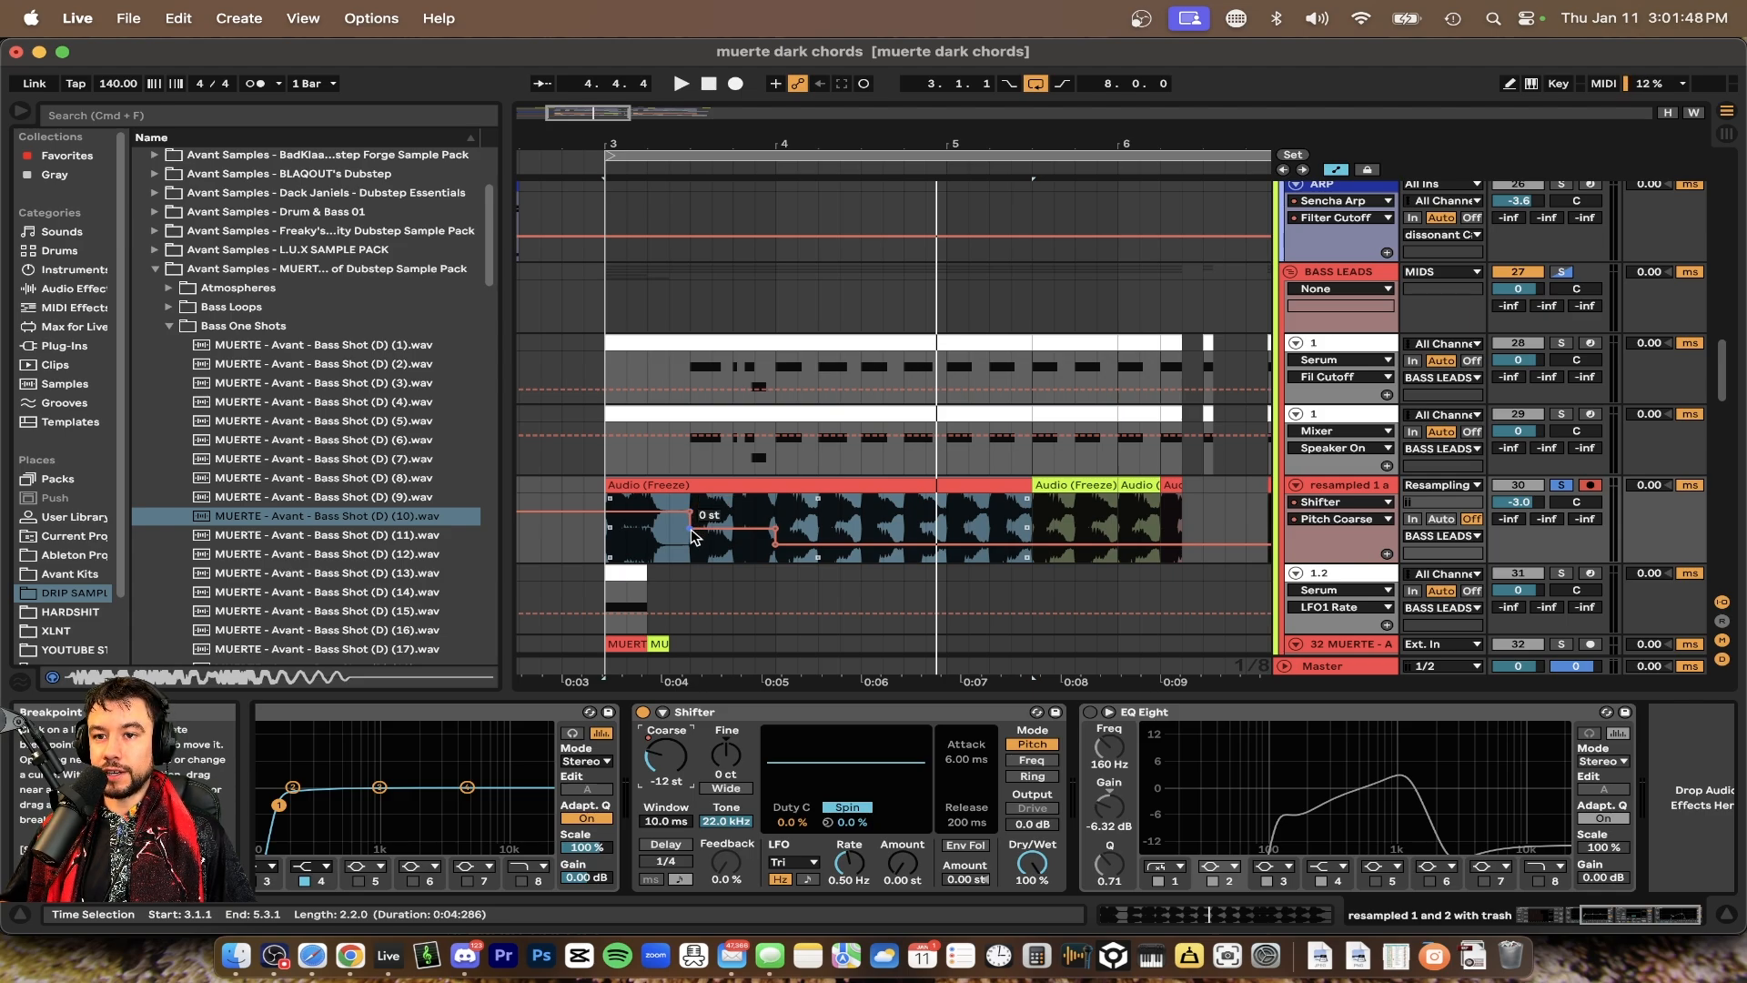
key(space)
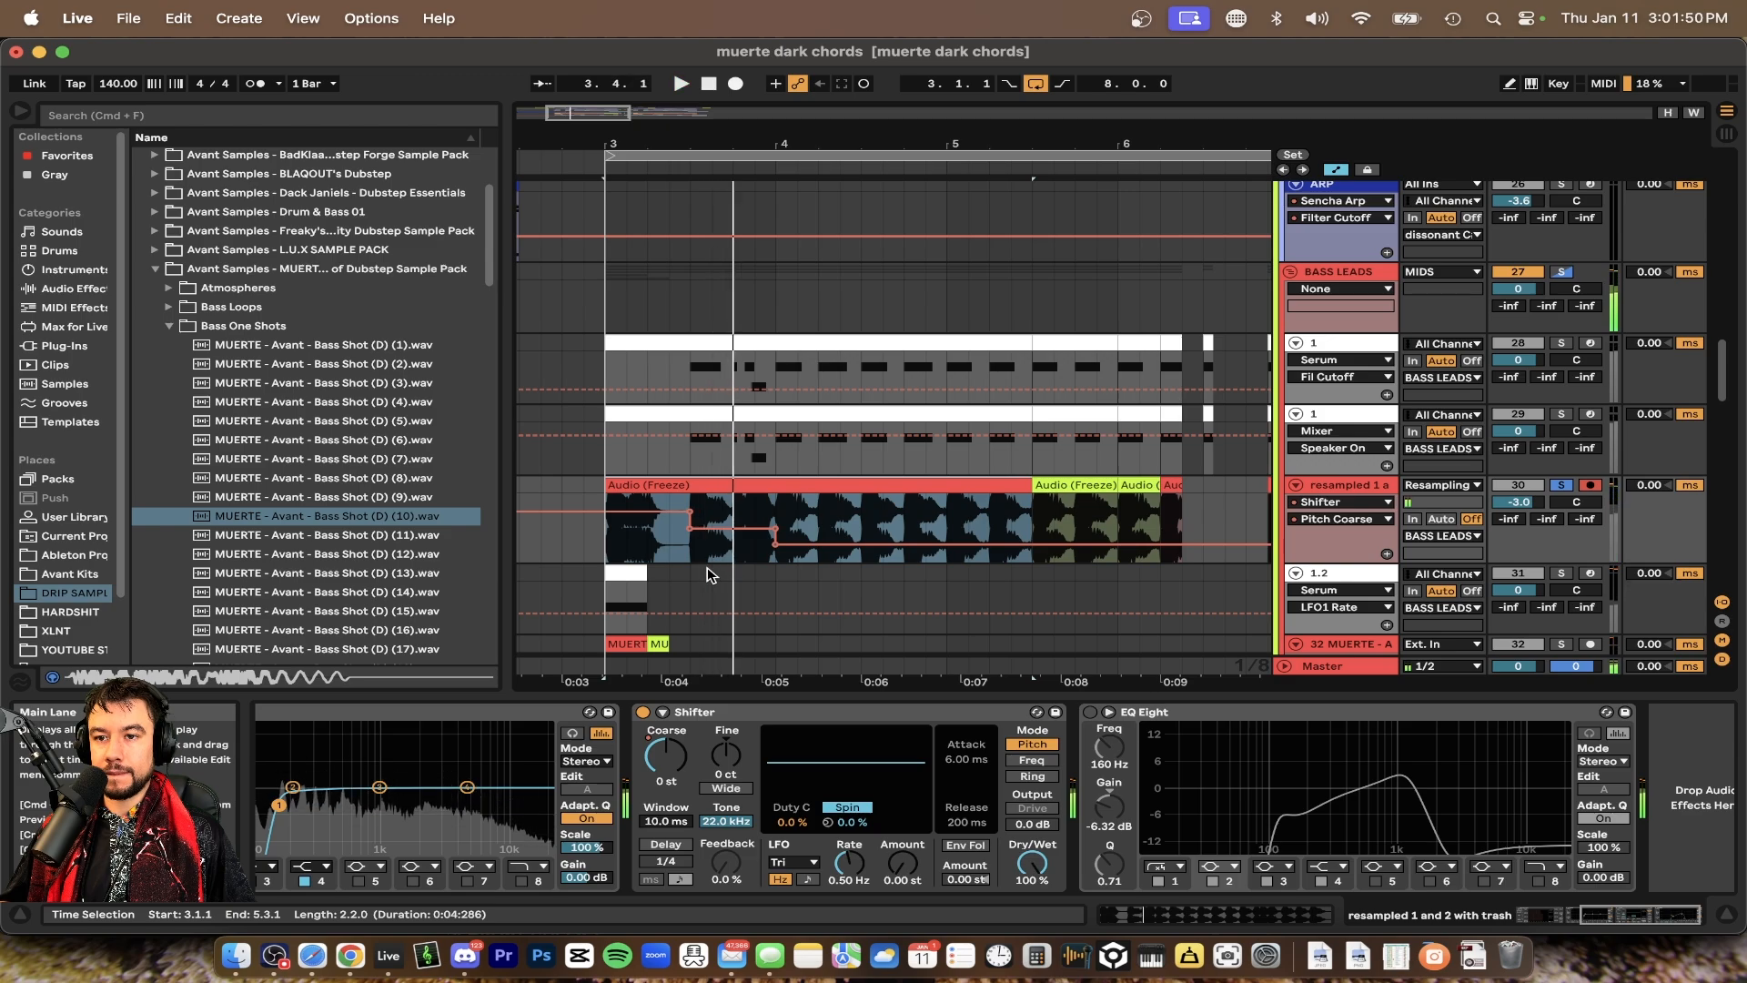
Audition the resampled track's Coarse pitch automation from bar 4 and zoom out over the section
drag(604, 538, 719, 552)
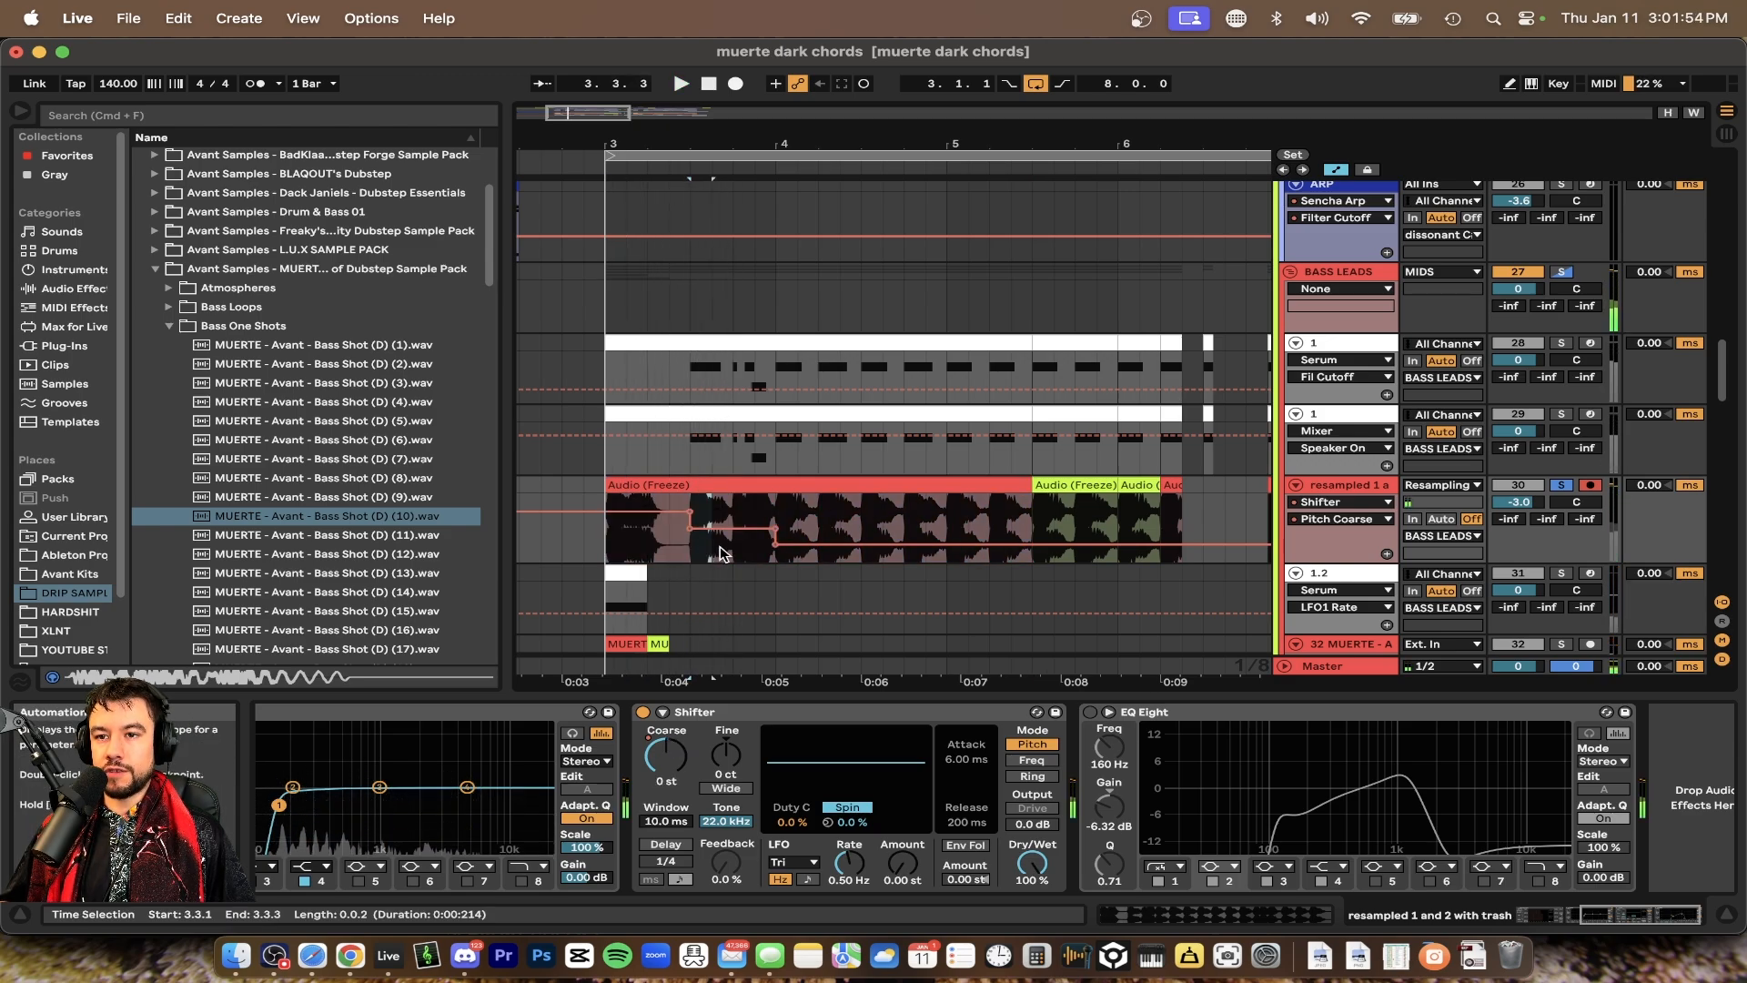
click(774, 555)
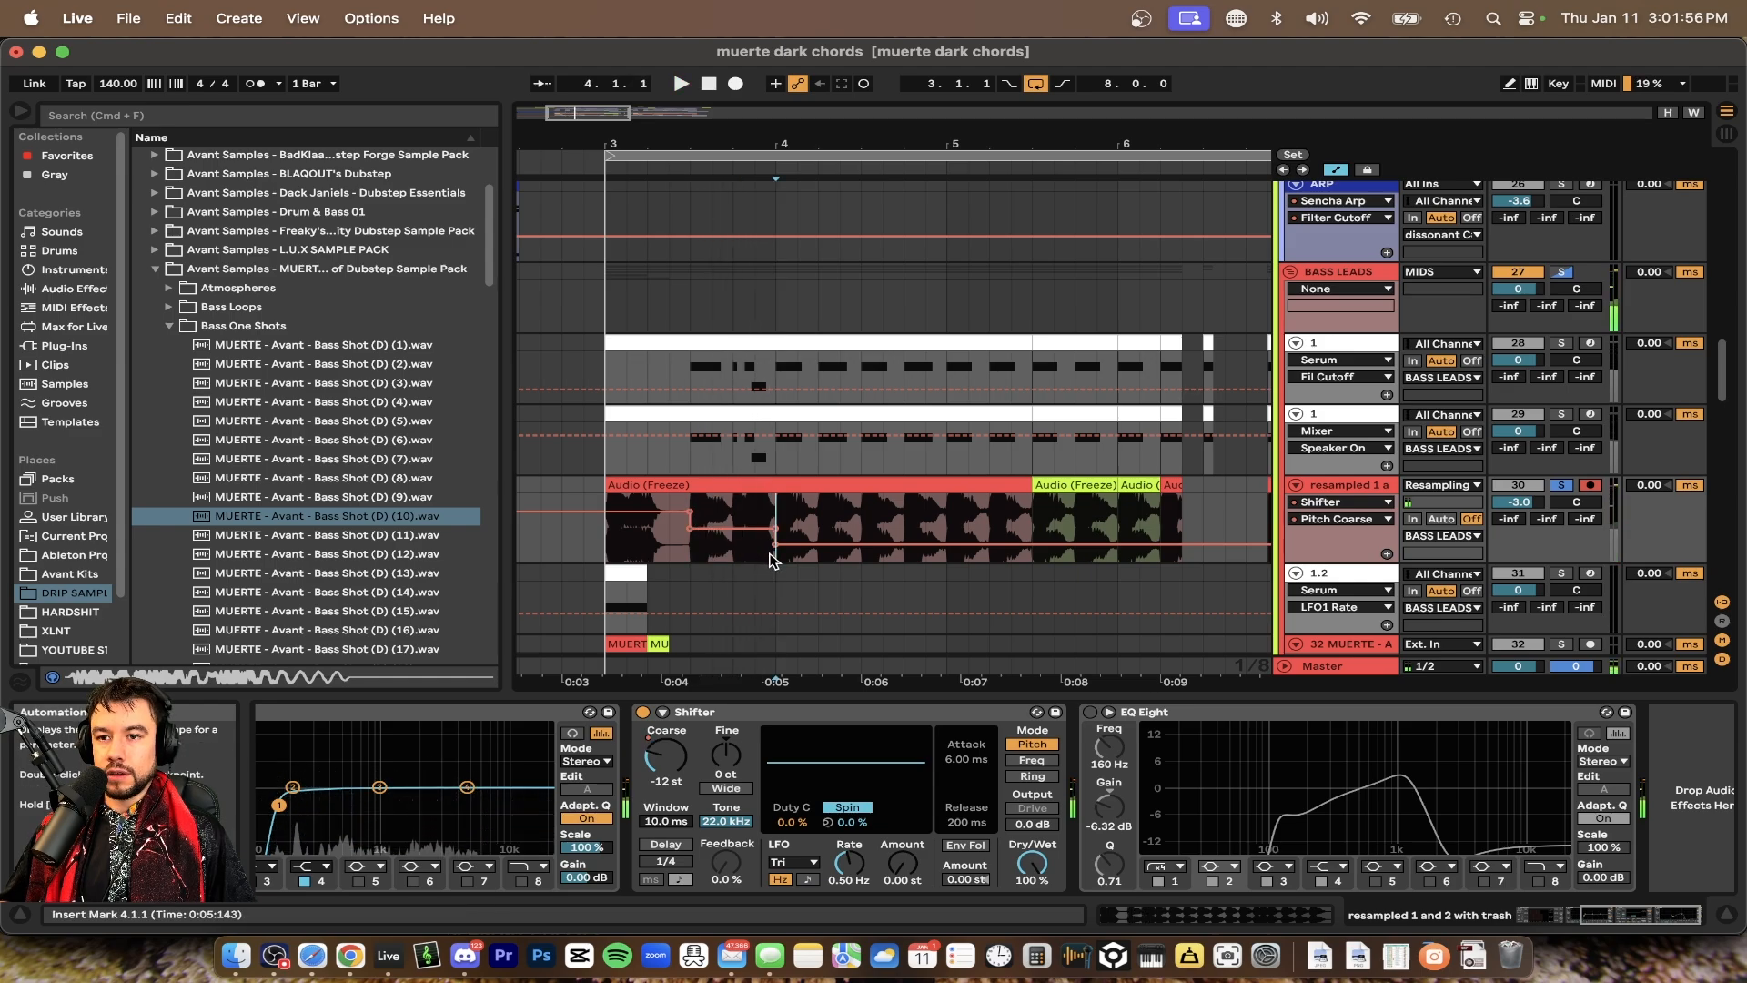
click(774, 561)
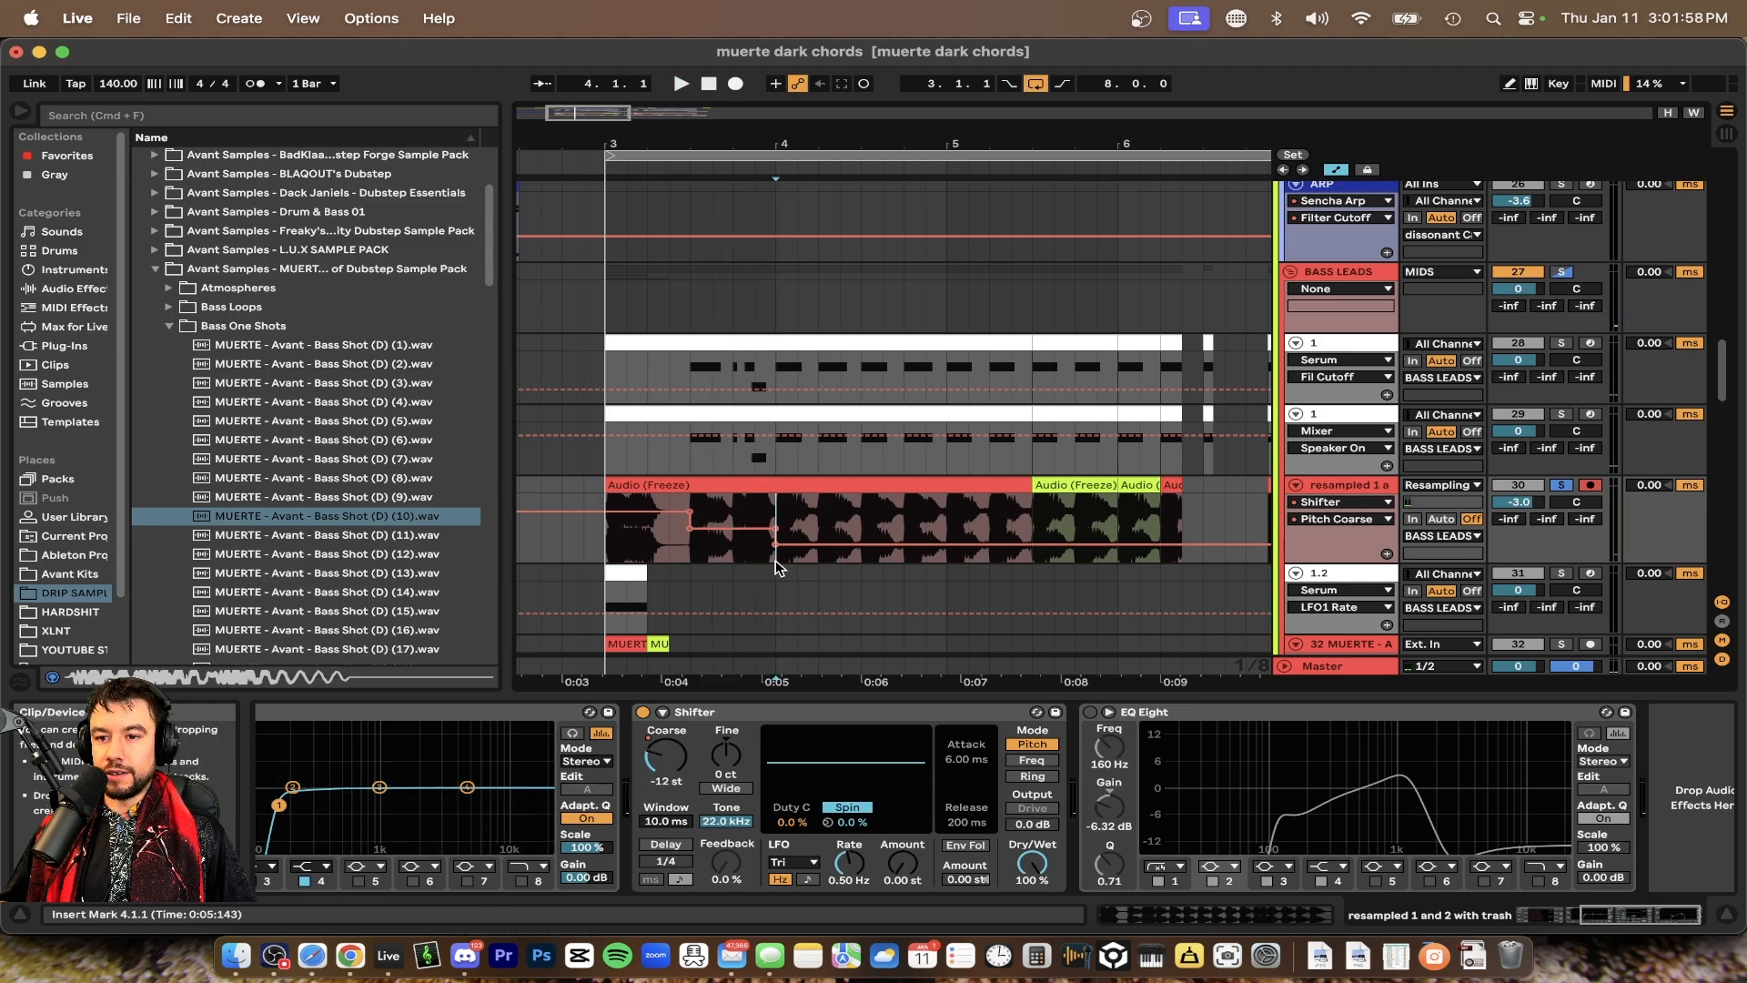
key(space)
key(minus)
scroll(827, 564, right, 2)
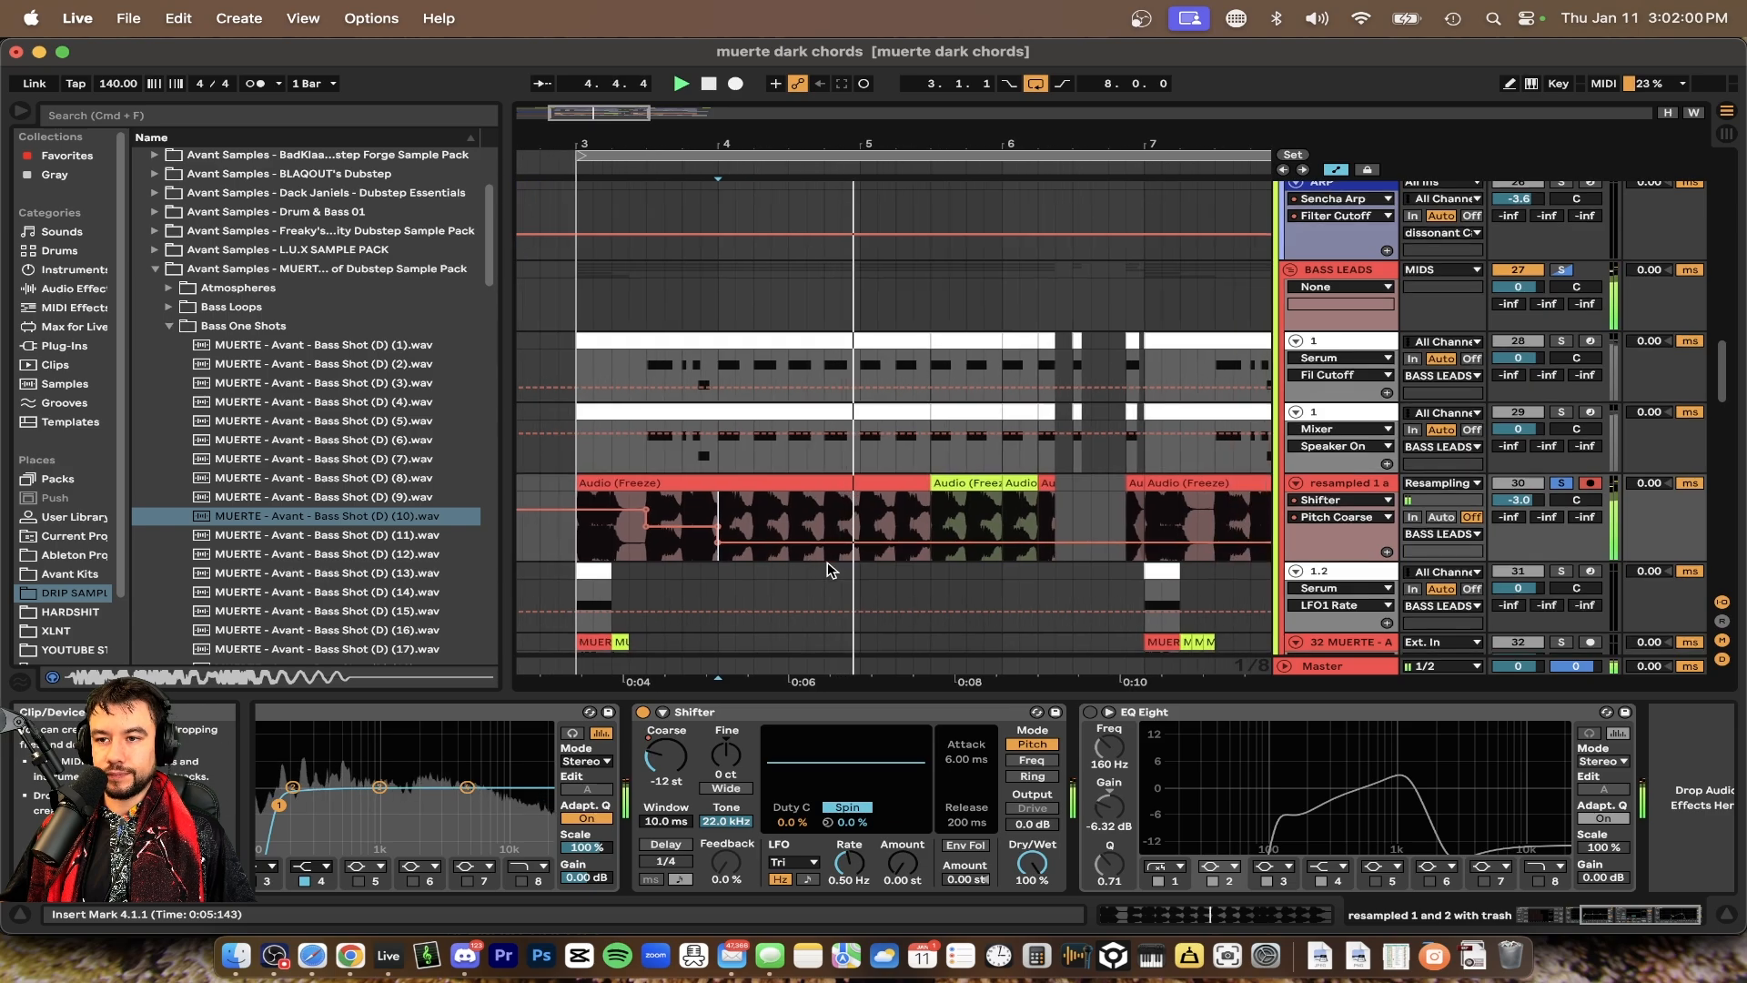
scroll(827, 564, right, 3)
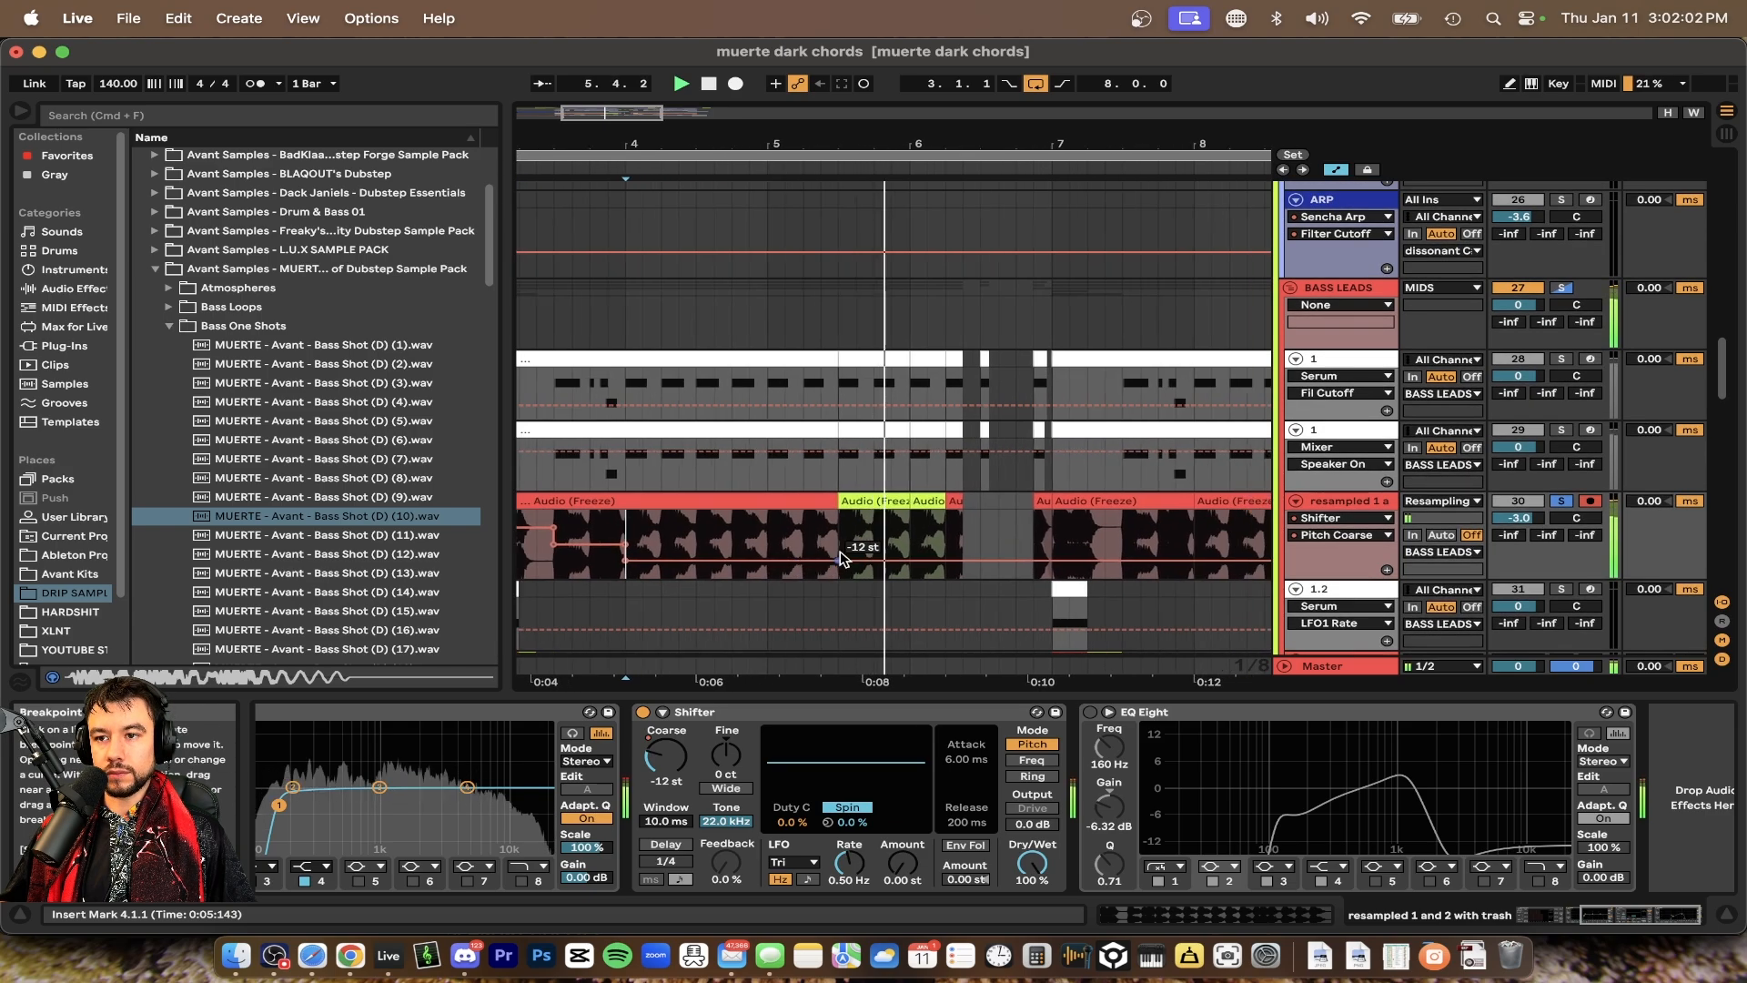
Open one of the resampled track's frozen audio clips in the clip detail and close it again
key(space)
click(874, 499)
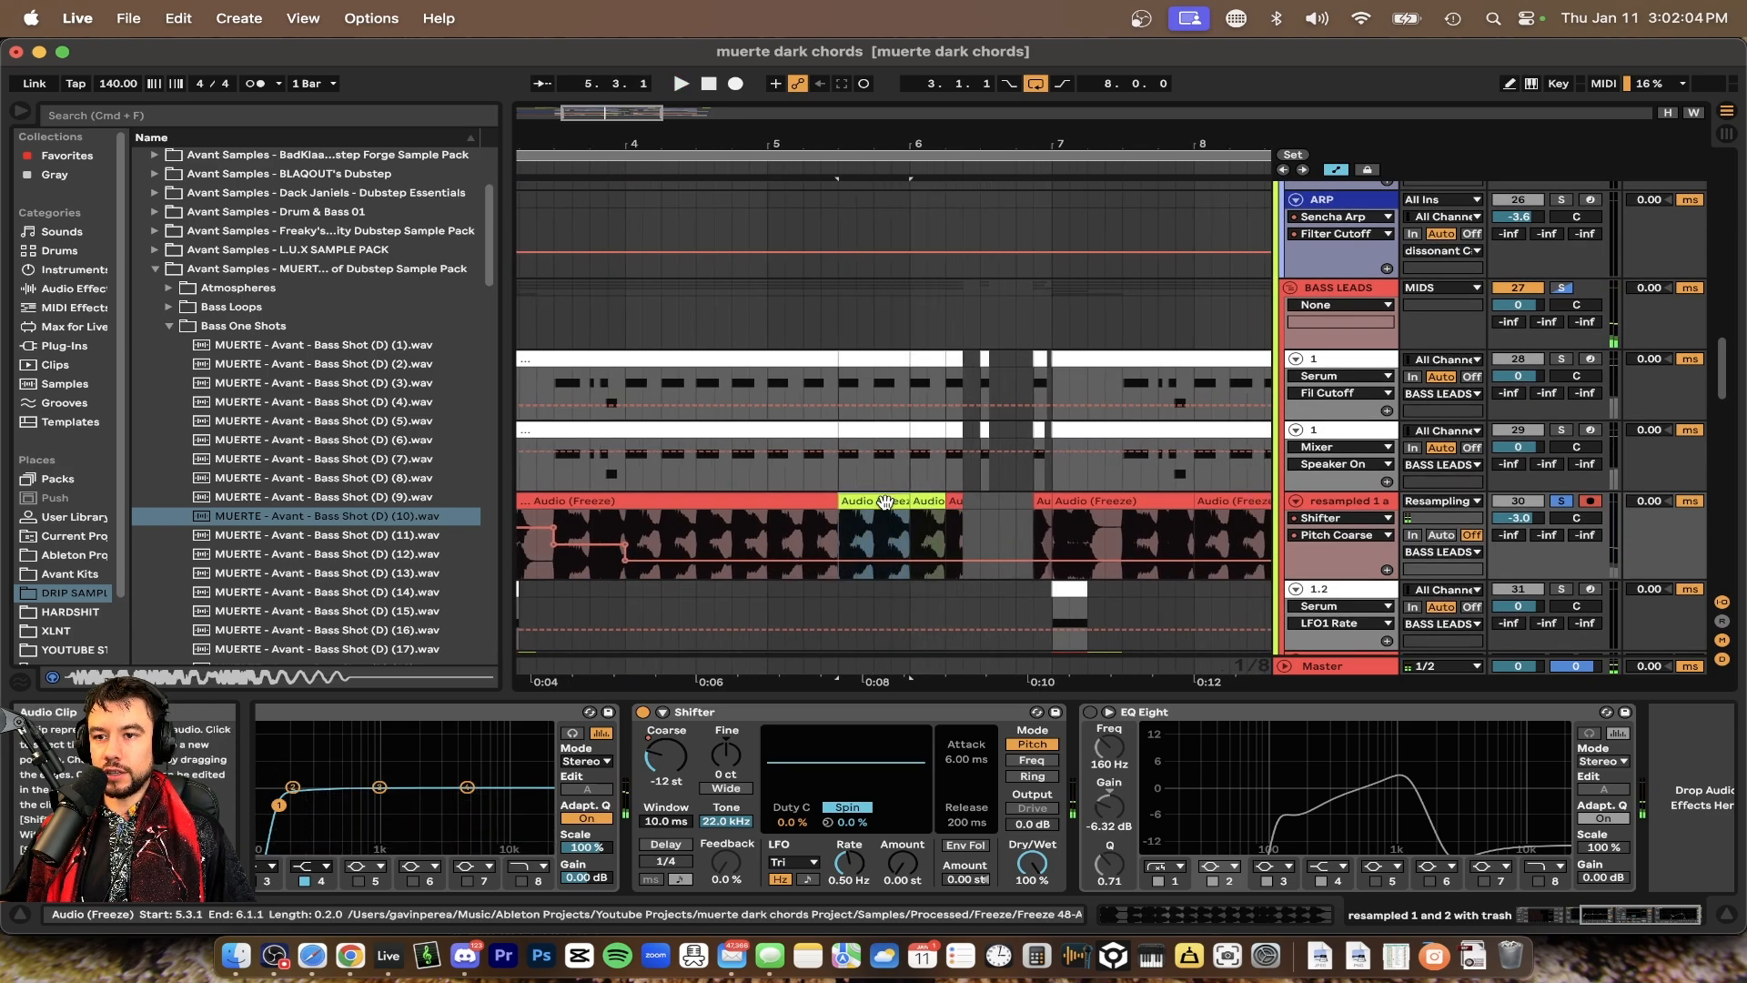
double_click(885, 501)
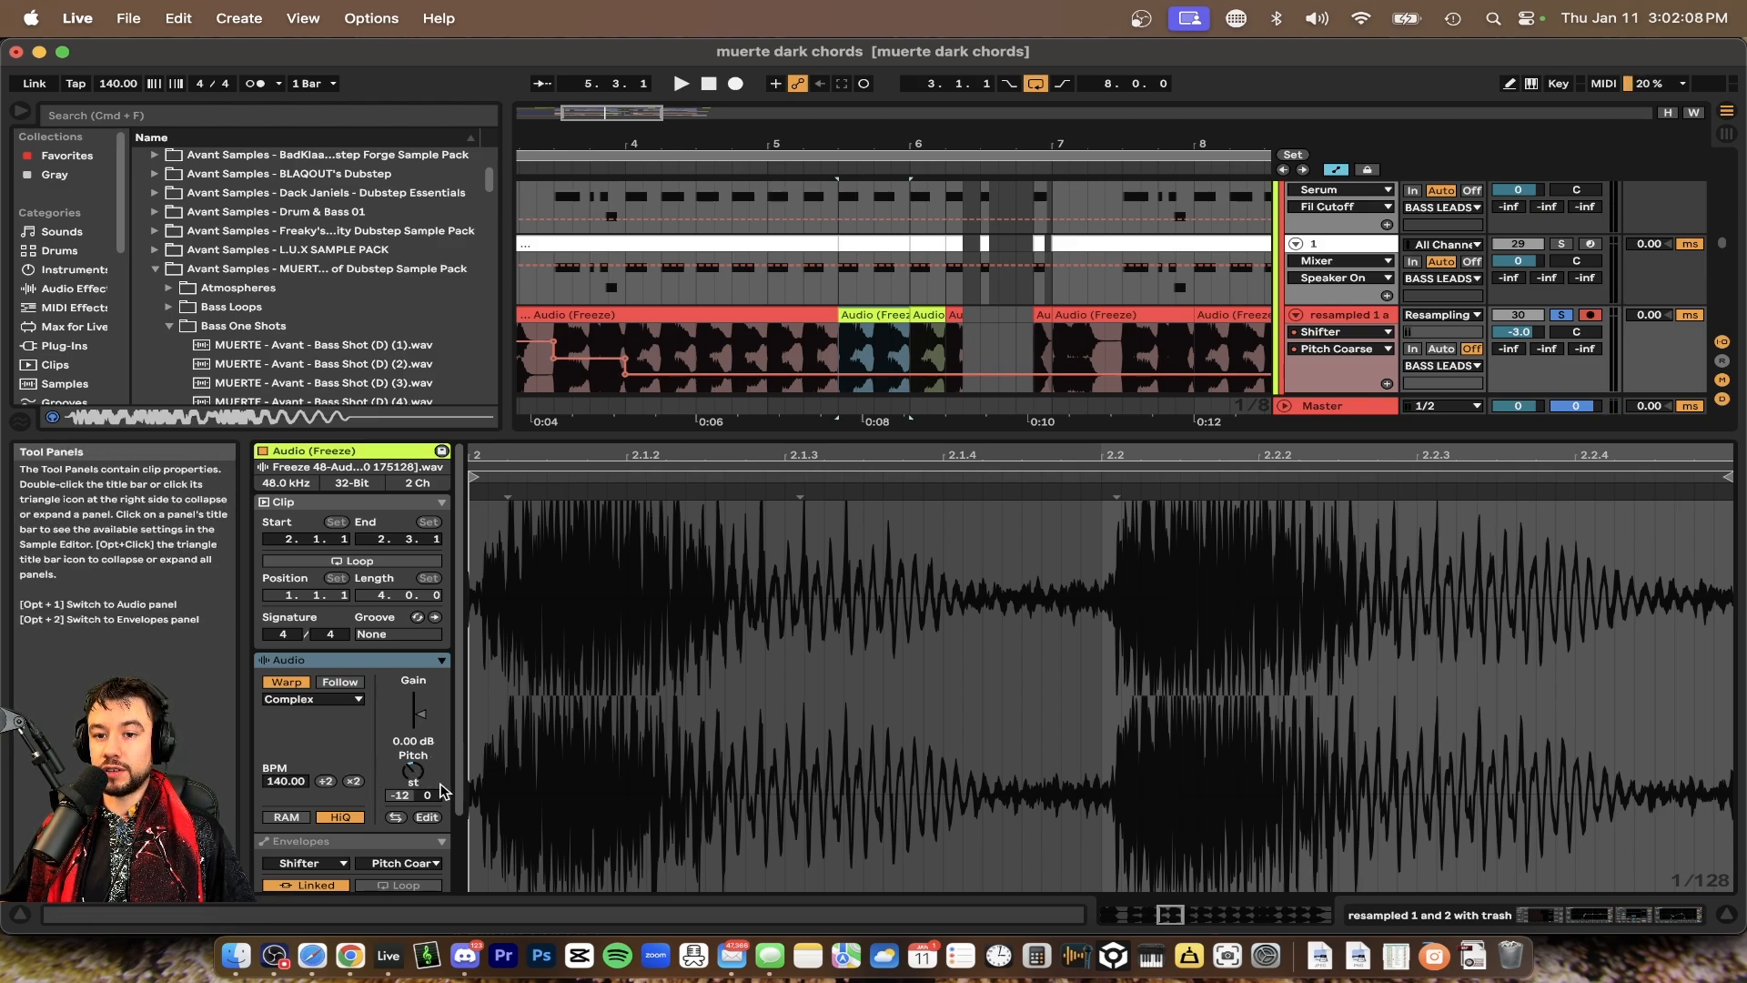
click(926, 316)
click(891, 315)
double_click(835, 435)
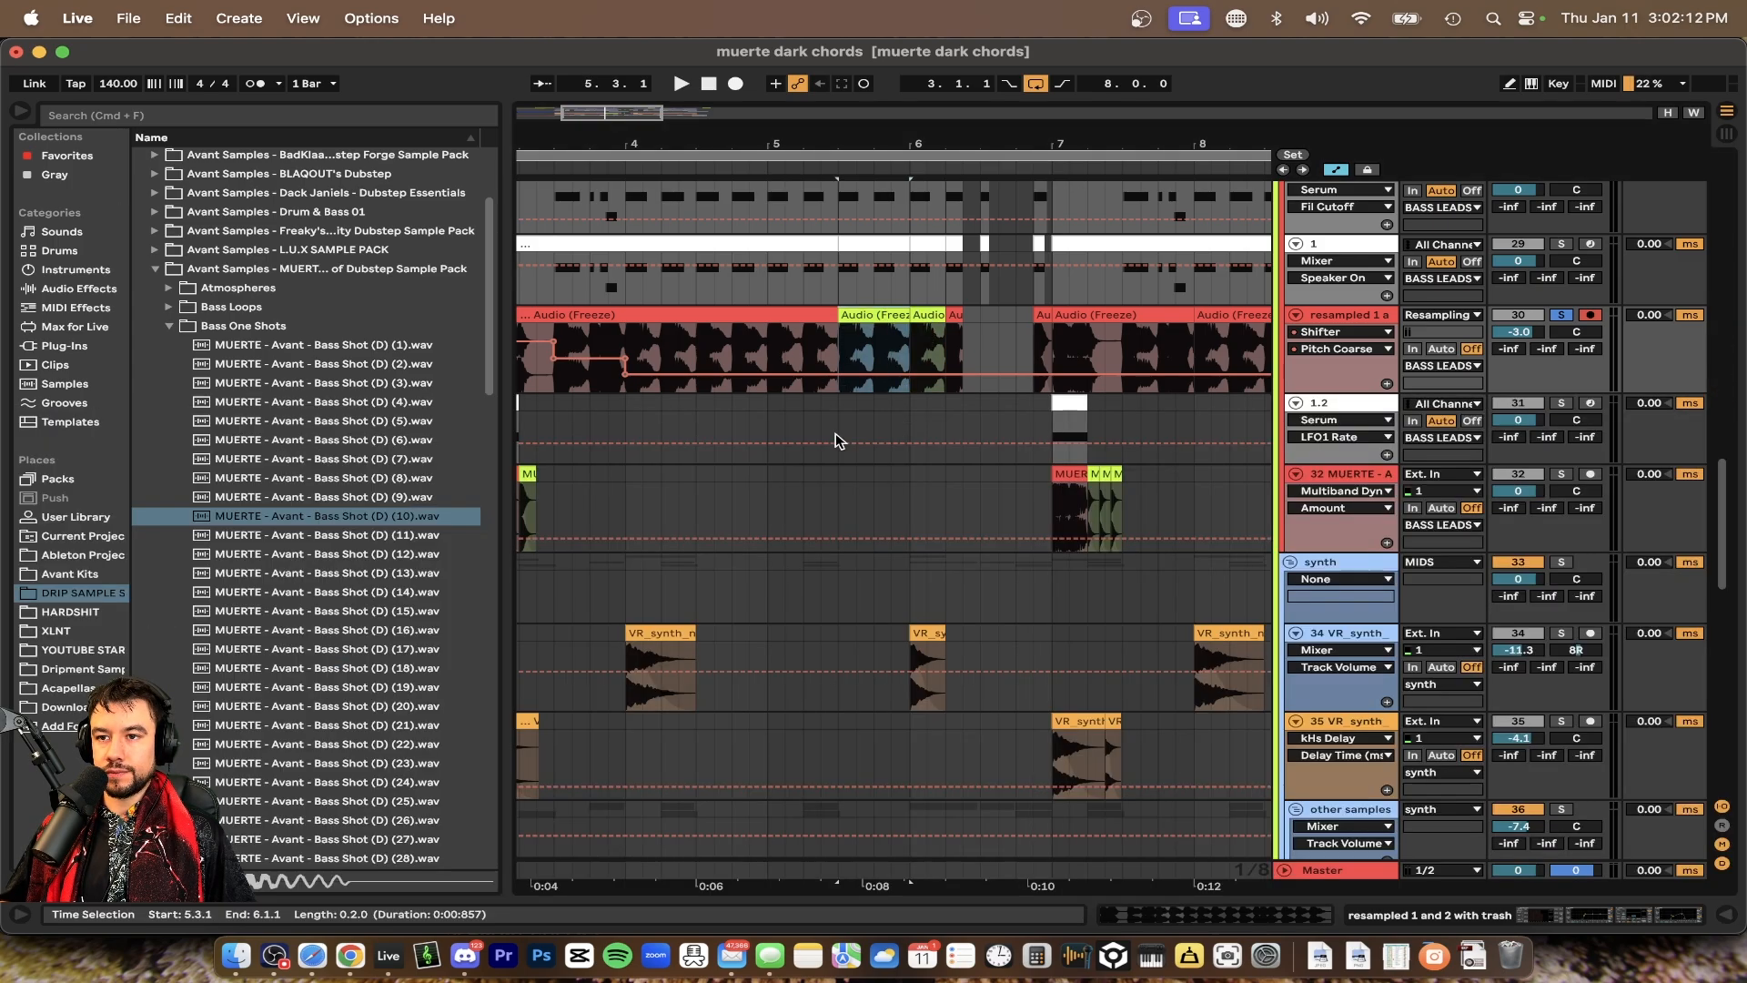
Play the section while scrolling through the BASS LEADS, MUERTE and synth tracks
scroll(835, 435, up, 3)
key(space)
scroll(836, 436, down, 3)
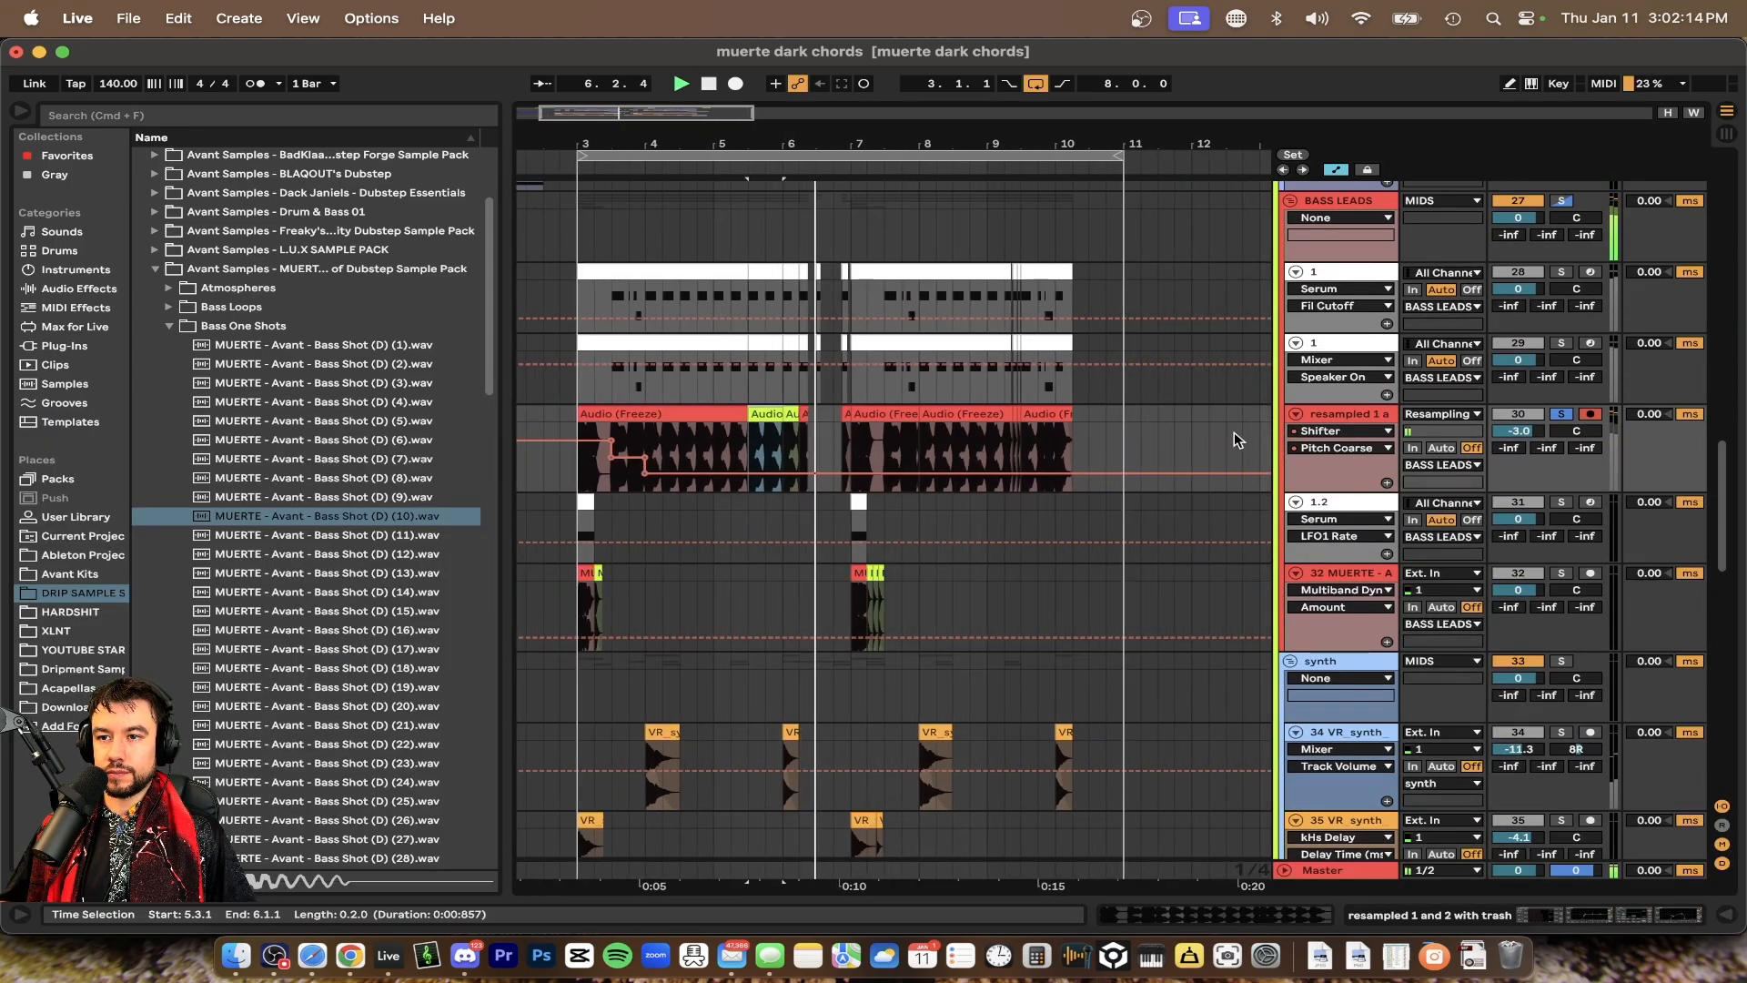
scroll(852, 458, up, 6)
scroll(1110, 574, right, 3)
scroll(1110, 573, down, 2)
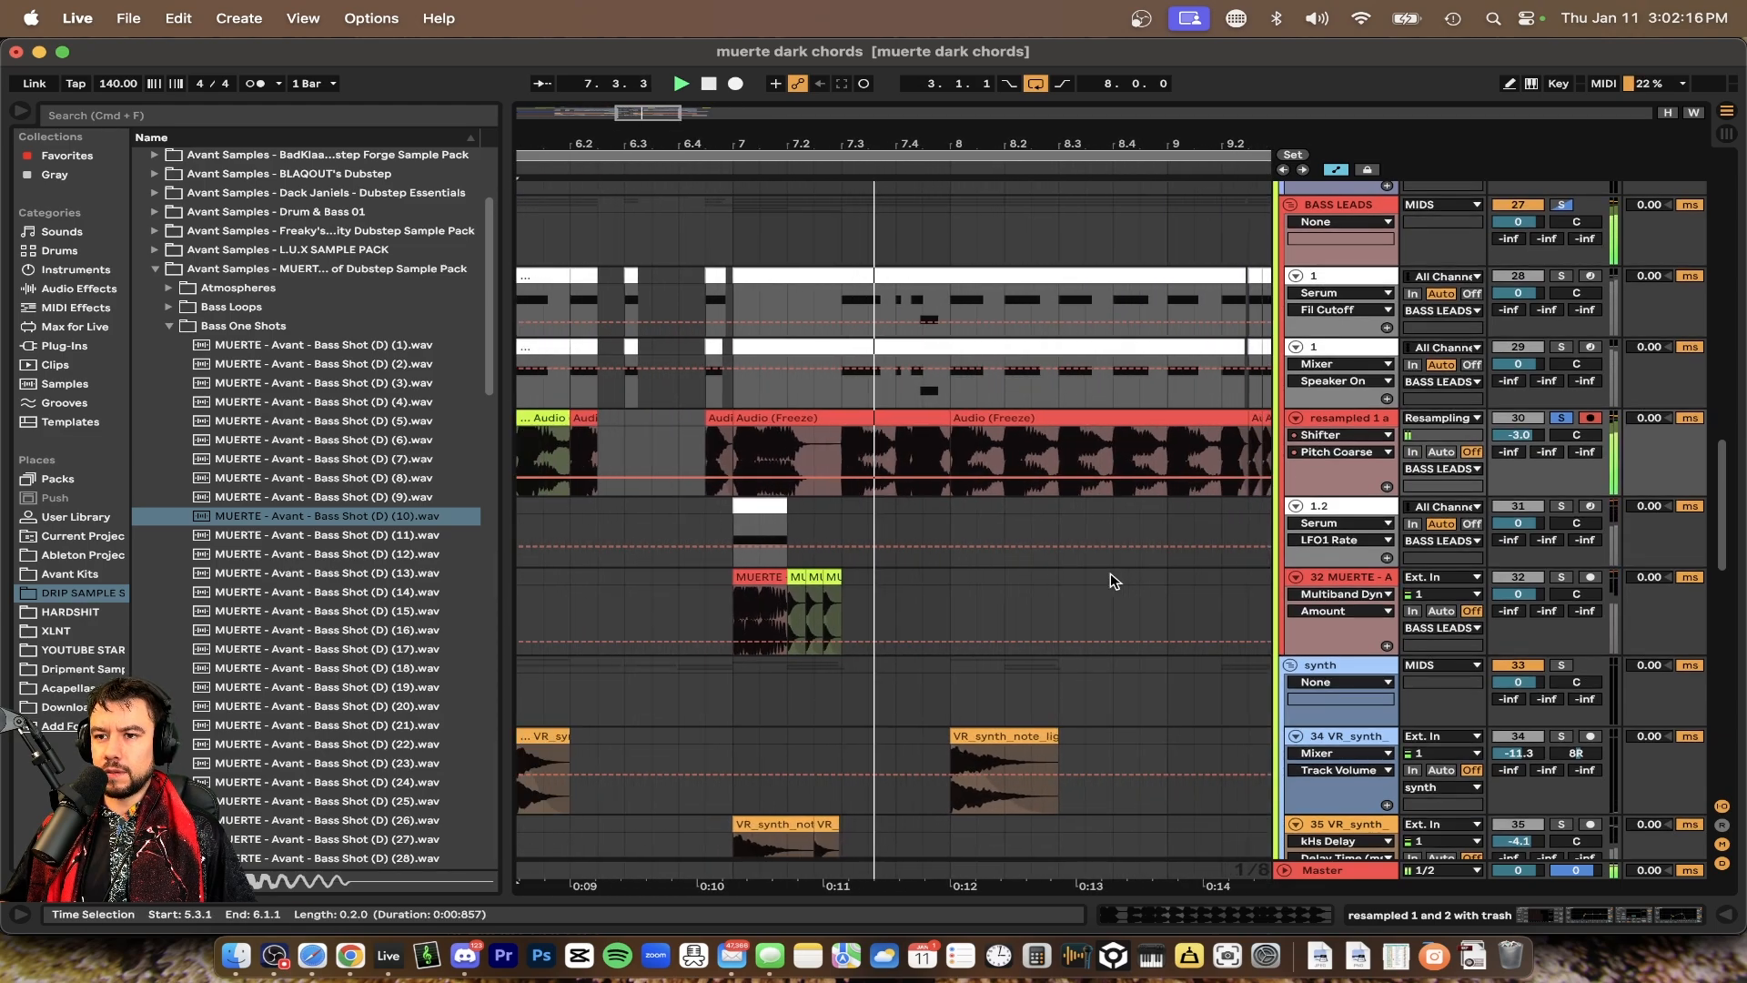
scroll(1026, 582, down, 4)
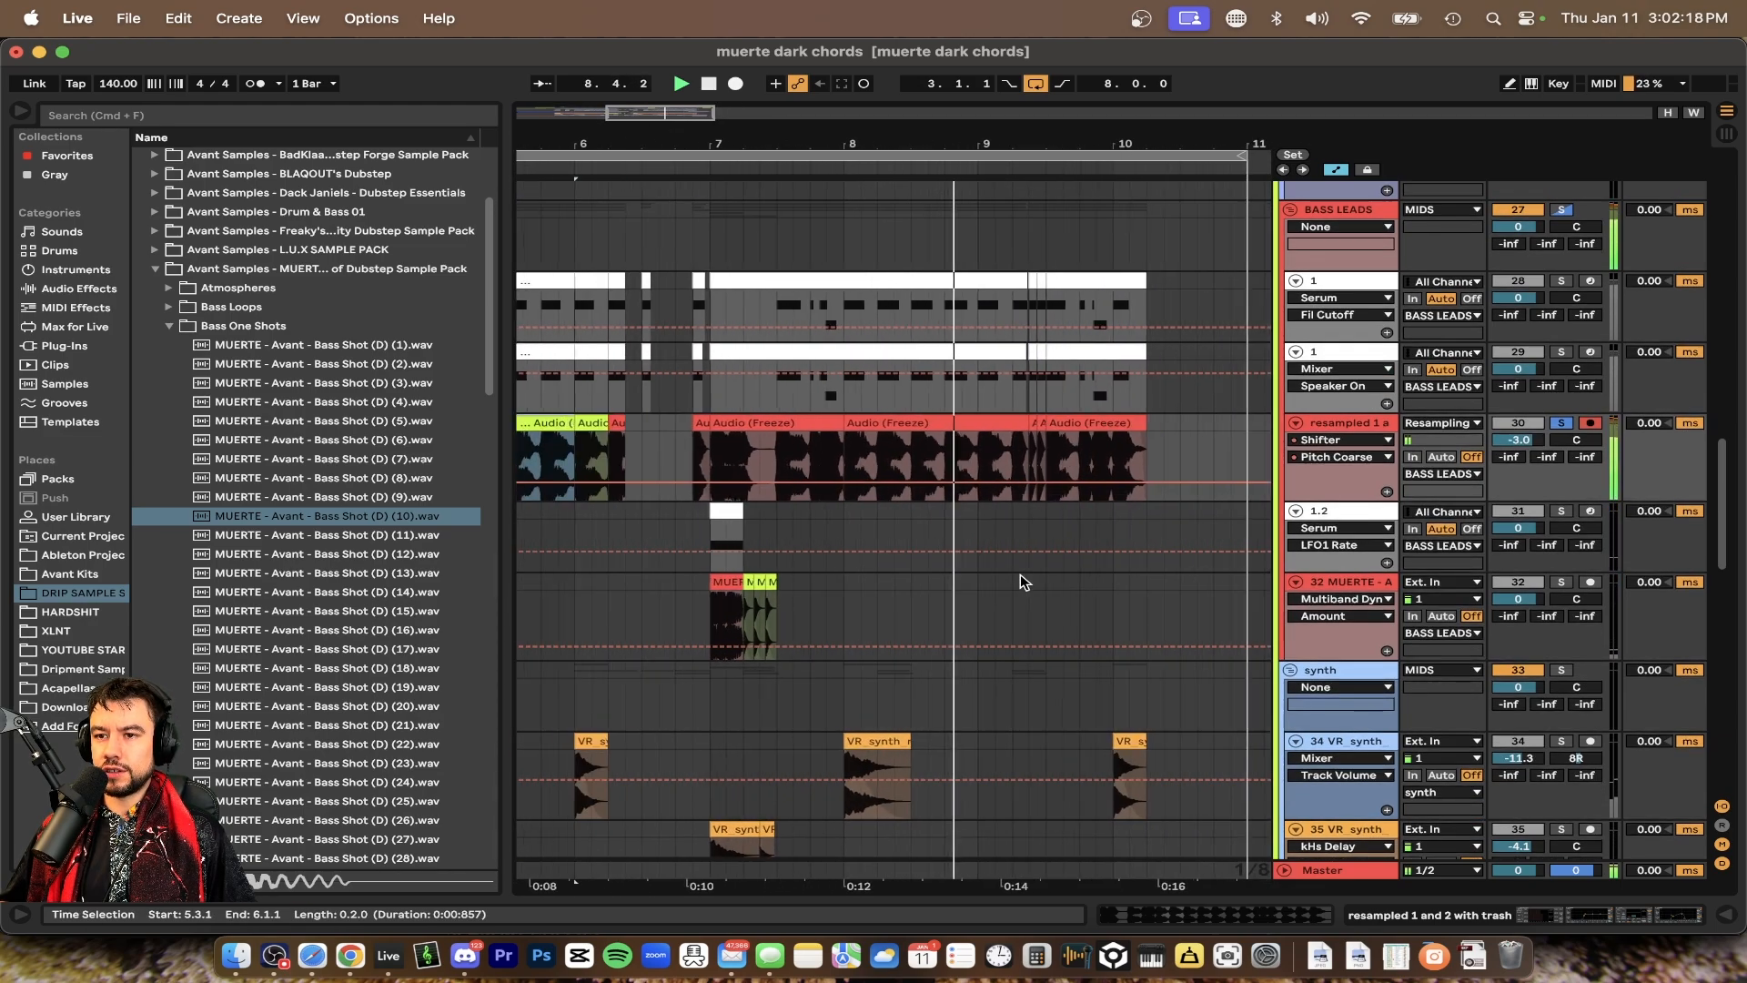
scroll(919, 585, down, 3)
scroll(919, 585, up, 1)
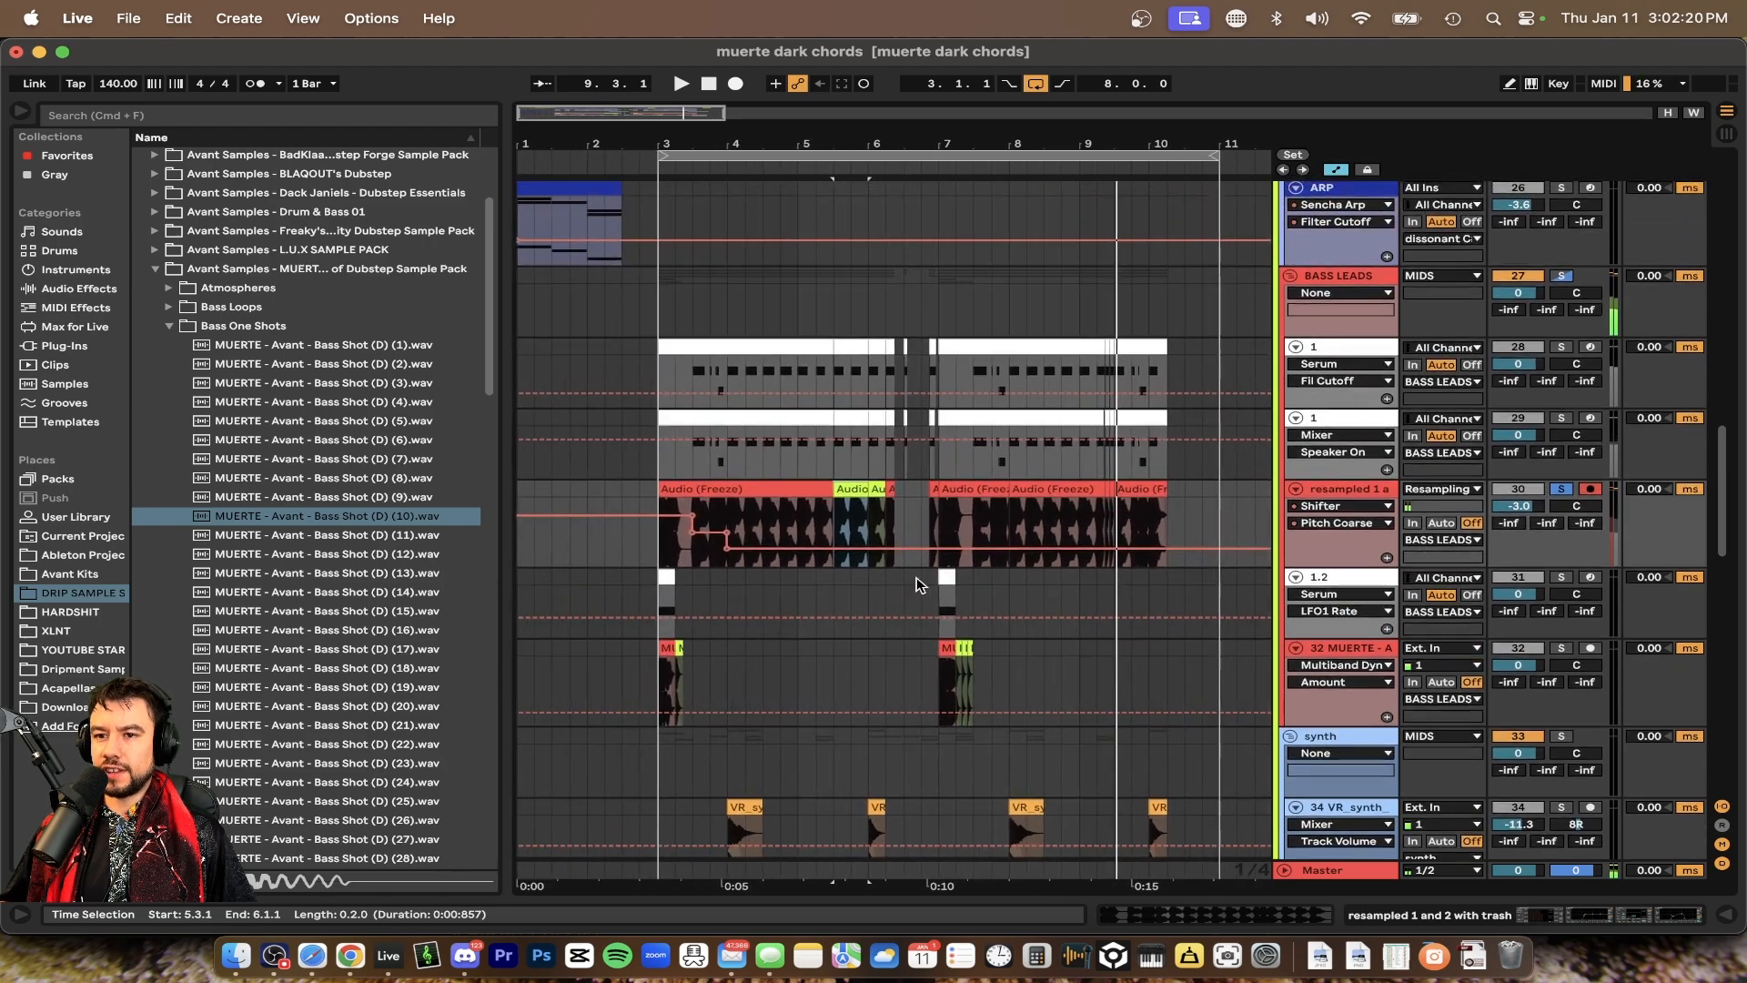
scroll(780, 583, up, 1)
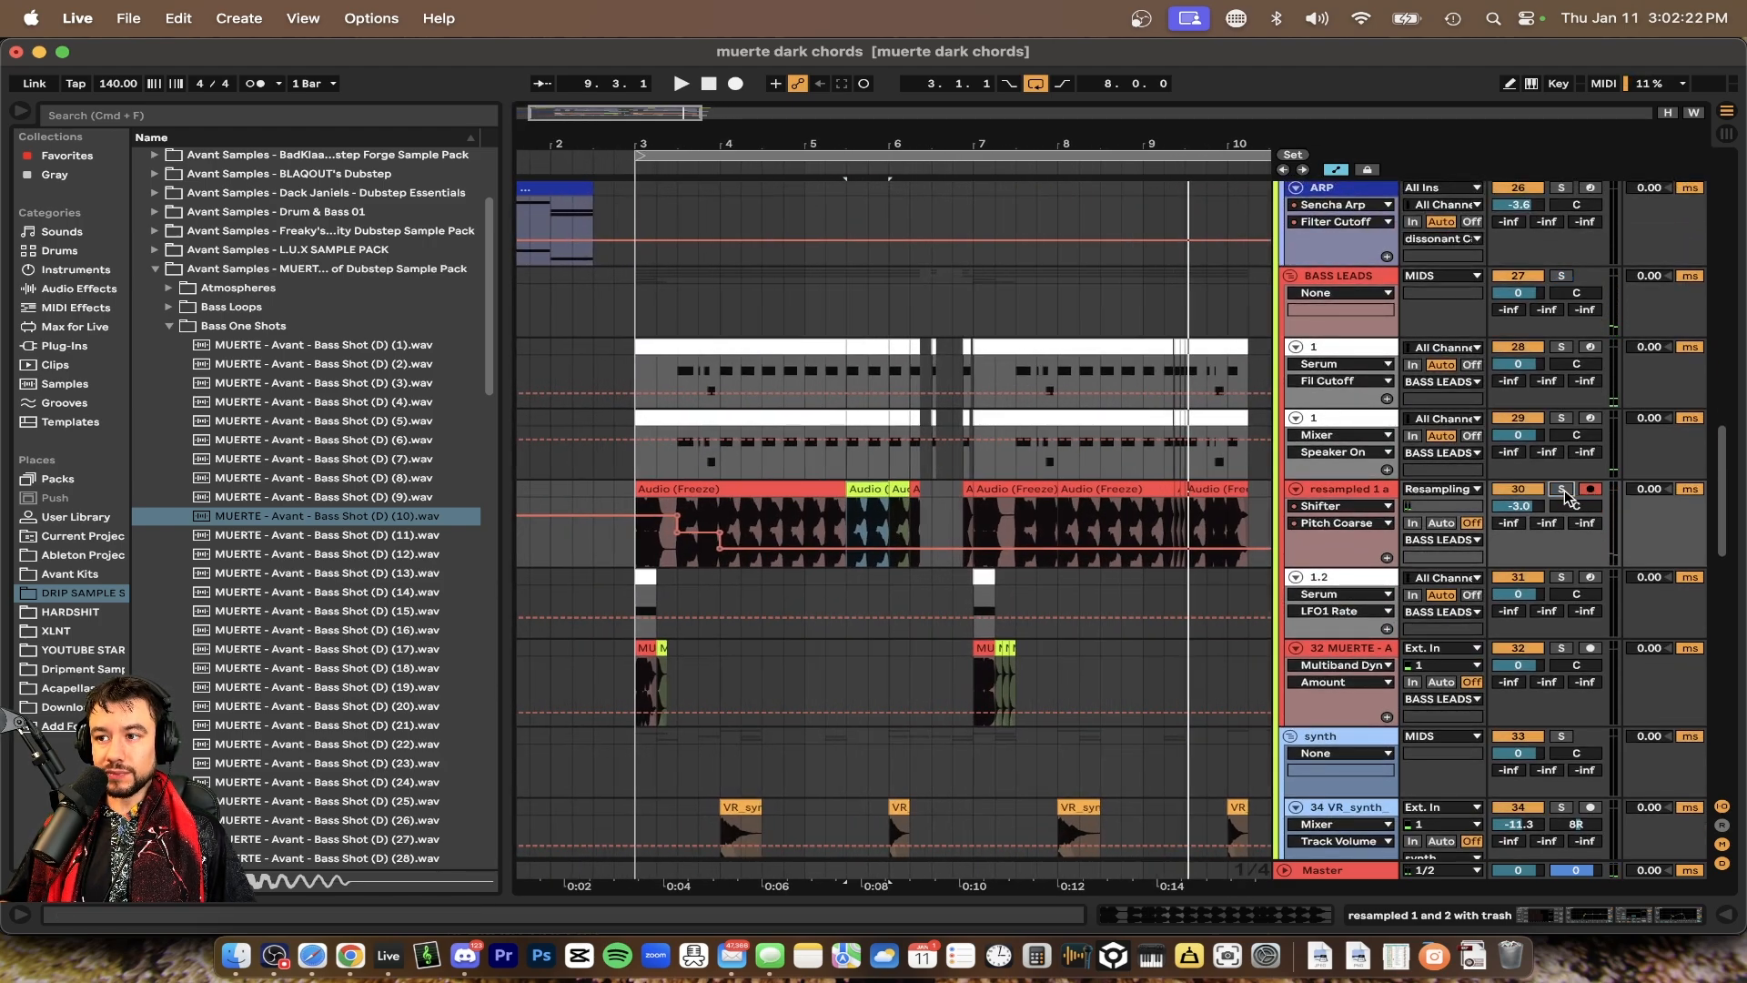
Toggle the resampled track's activator, open its device chain and play the section to compare
scroll(714, 509, down, 2)
click(694, 491)
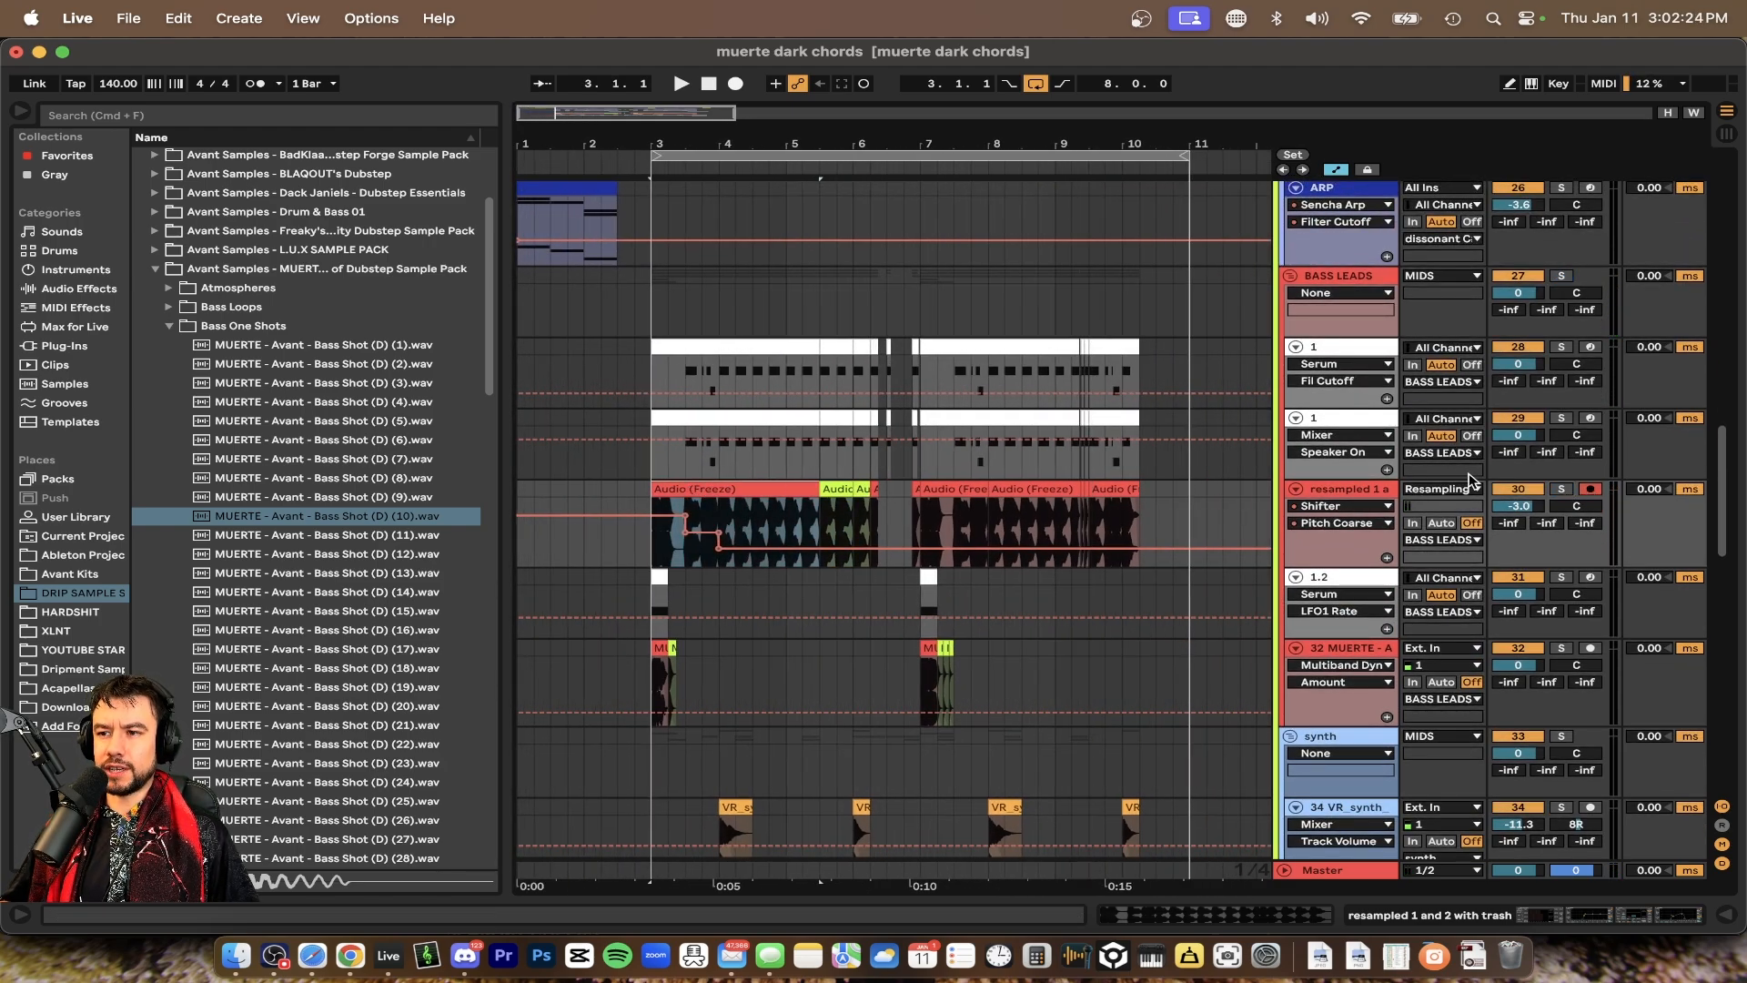
click(1503, 493)
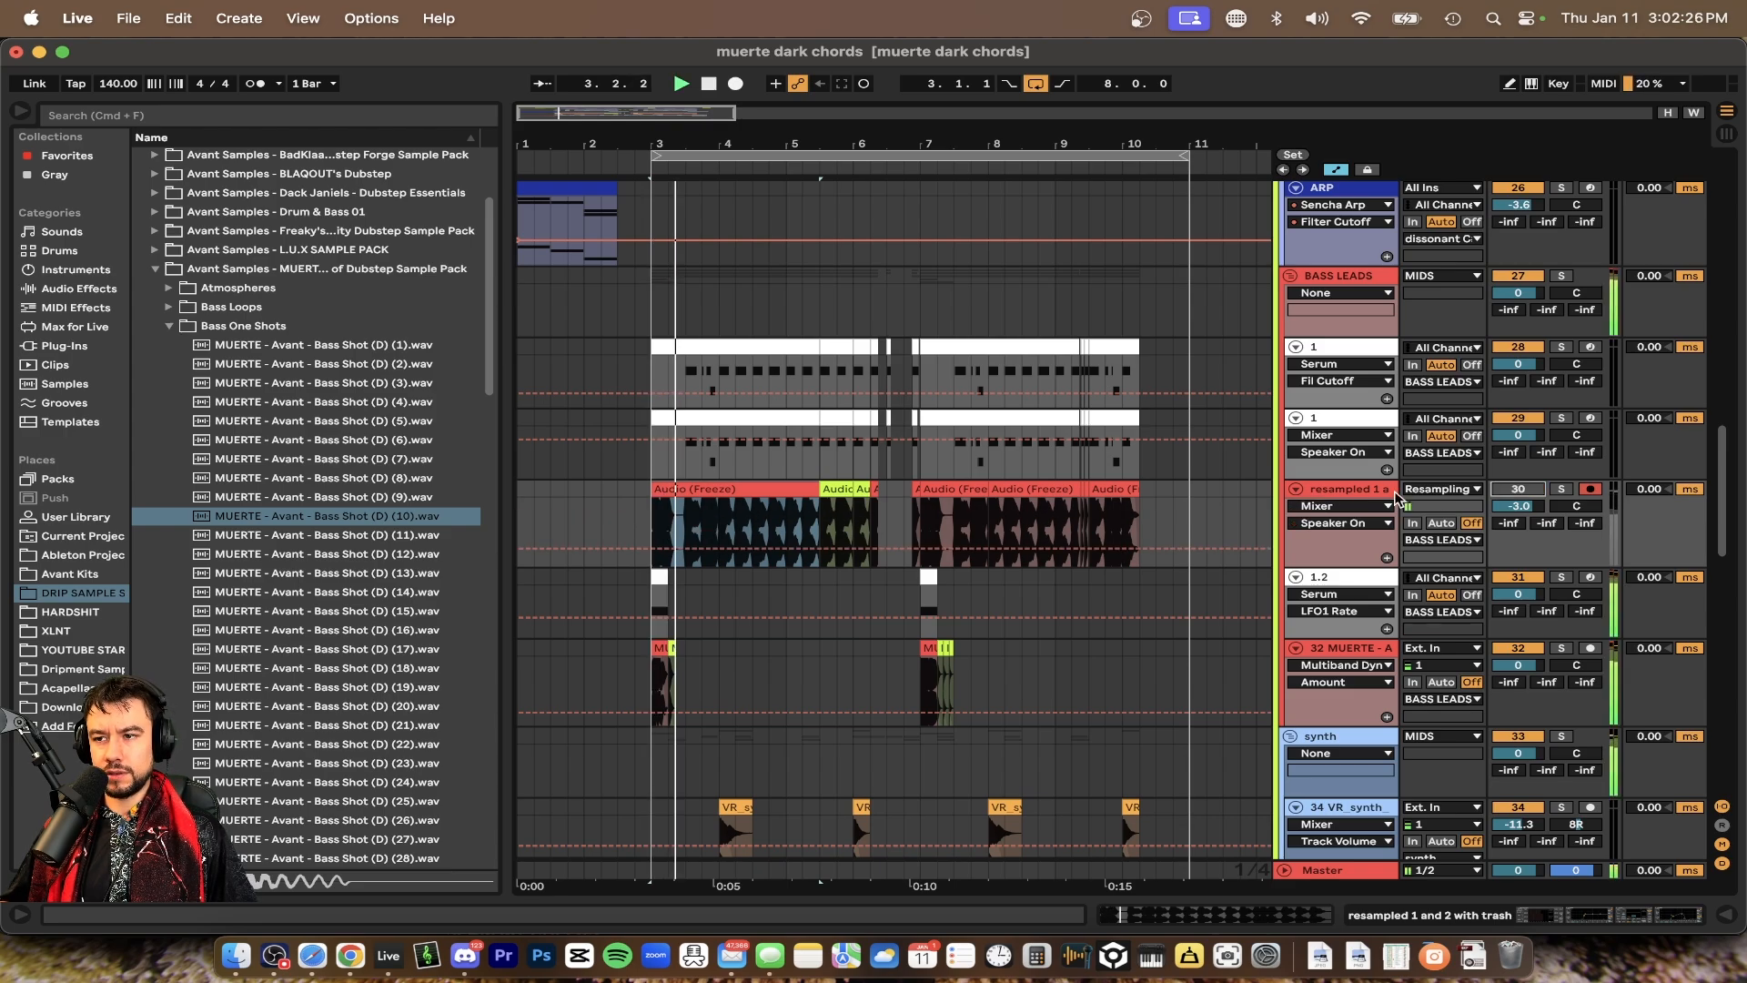
double_click(1347, 491)
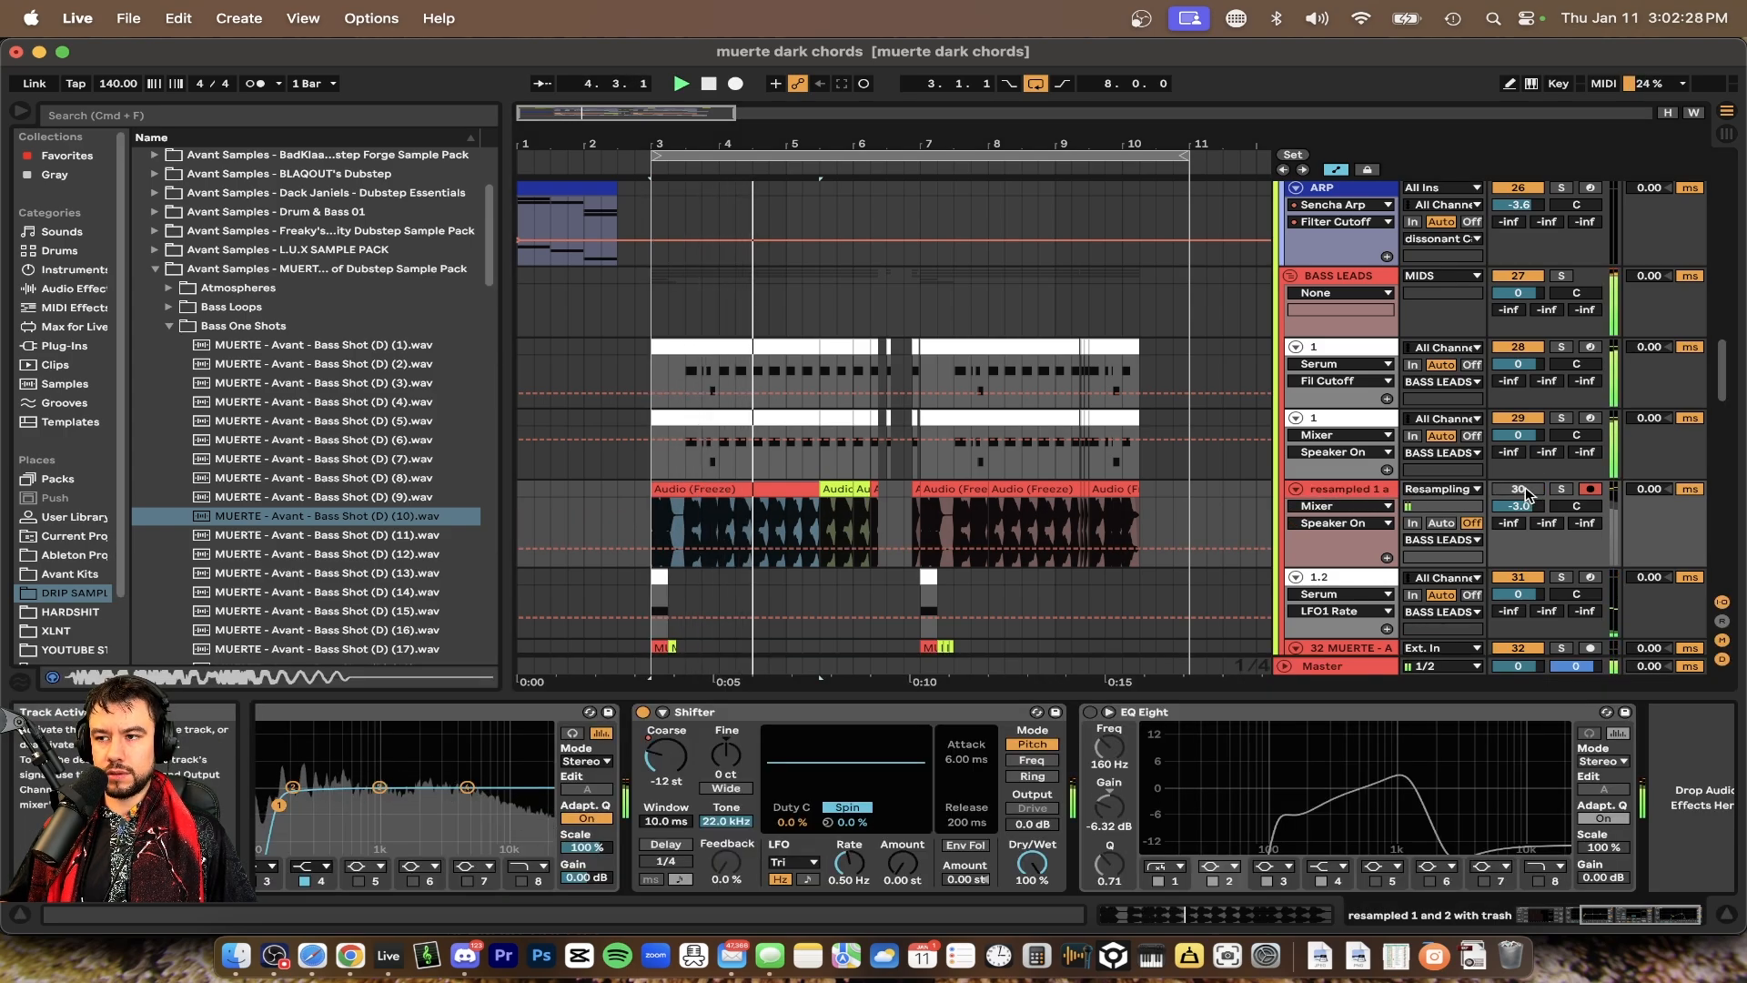
key(space)
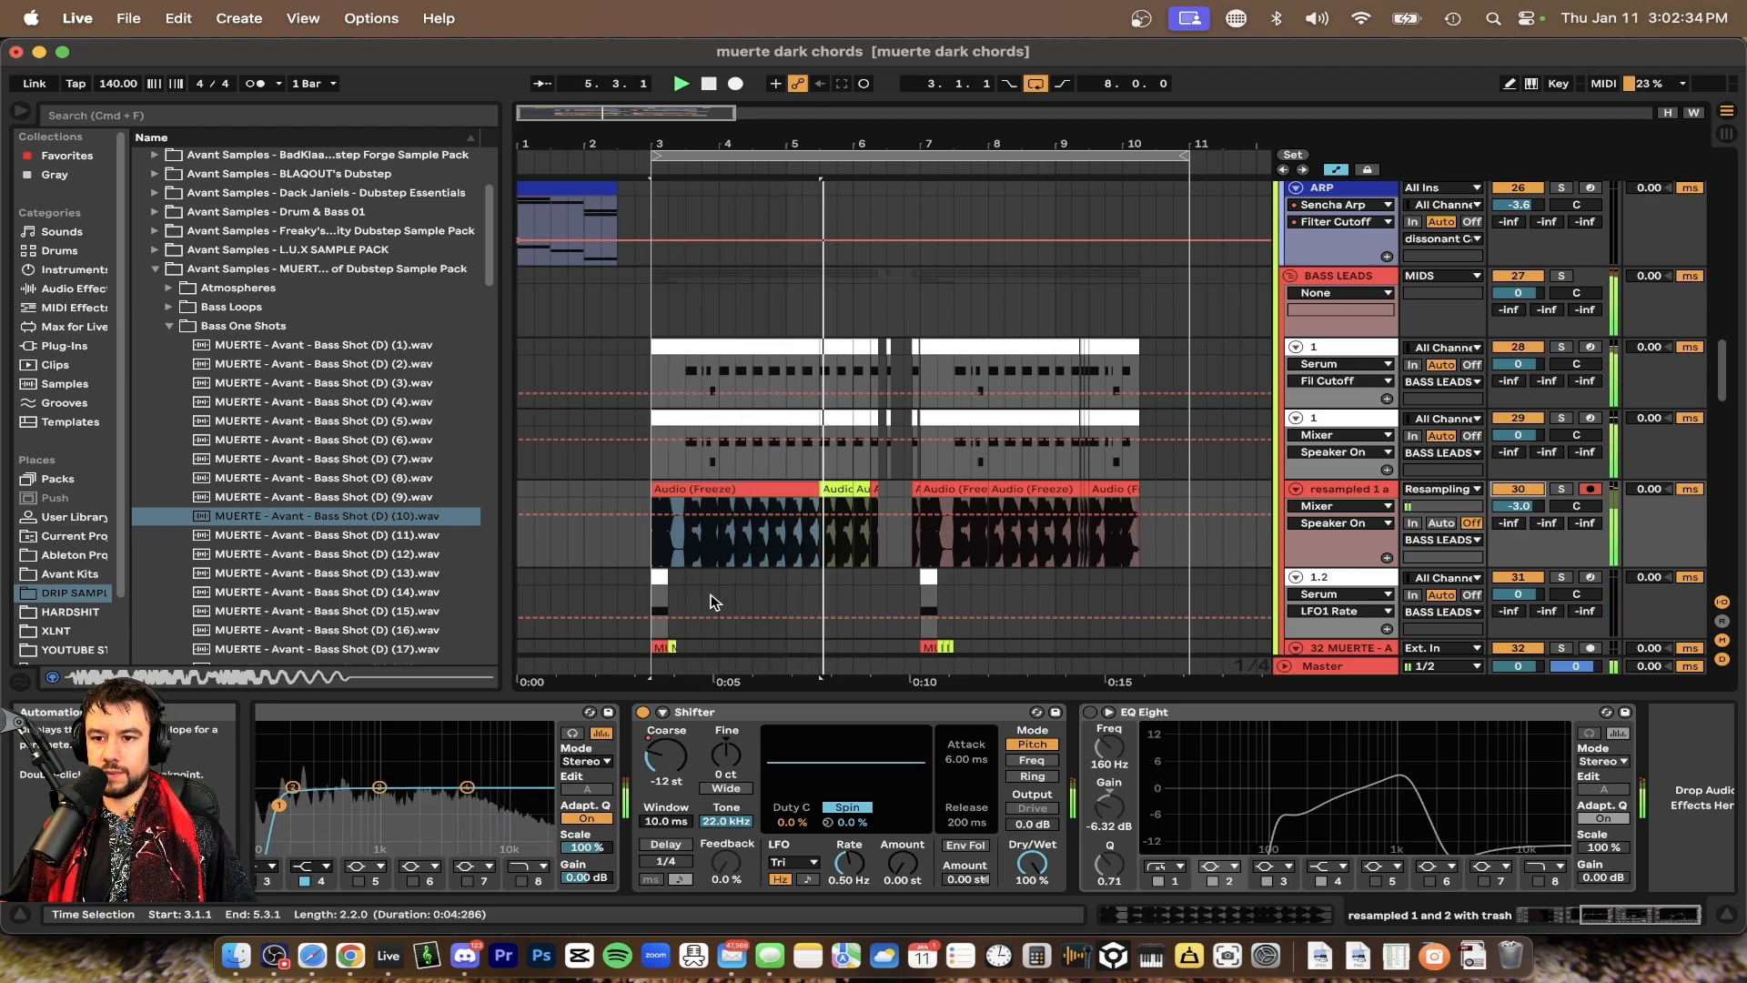
Scroll down to the TAPE STOP automation and play the section from bar 7
scroll(714, 602, down, 3)
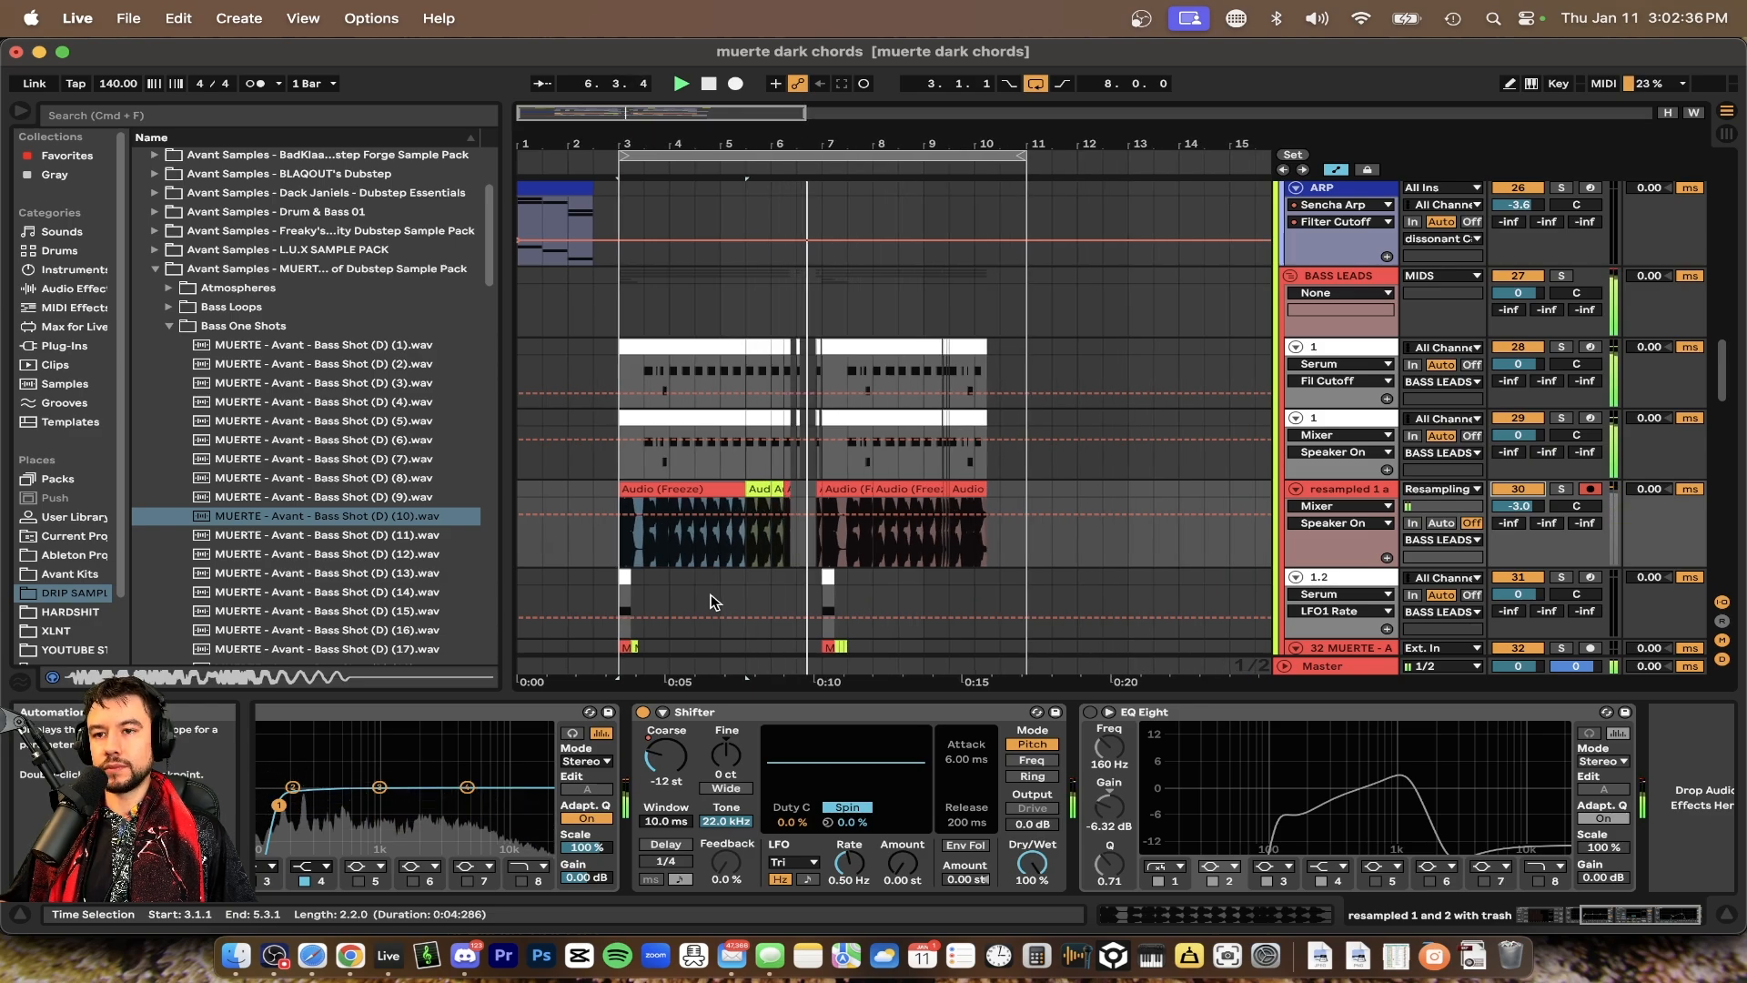
click(769, 698)
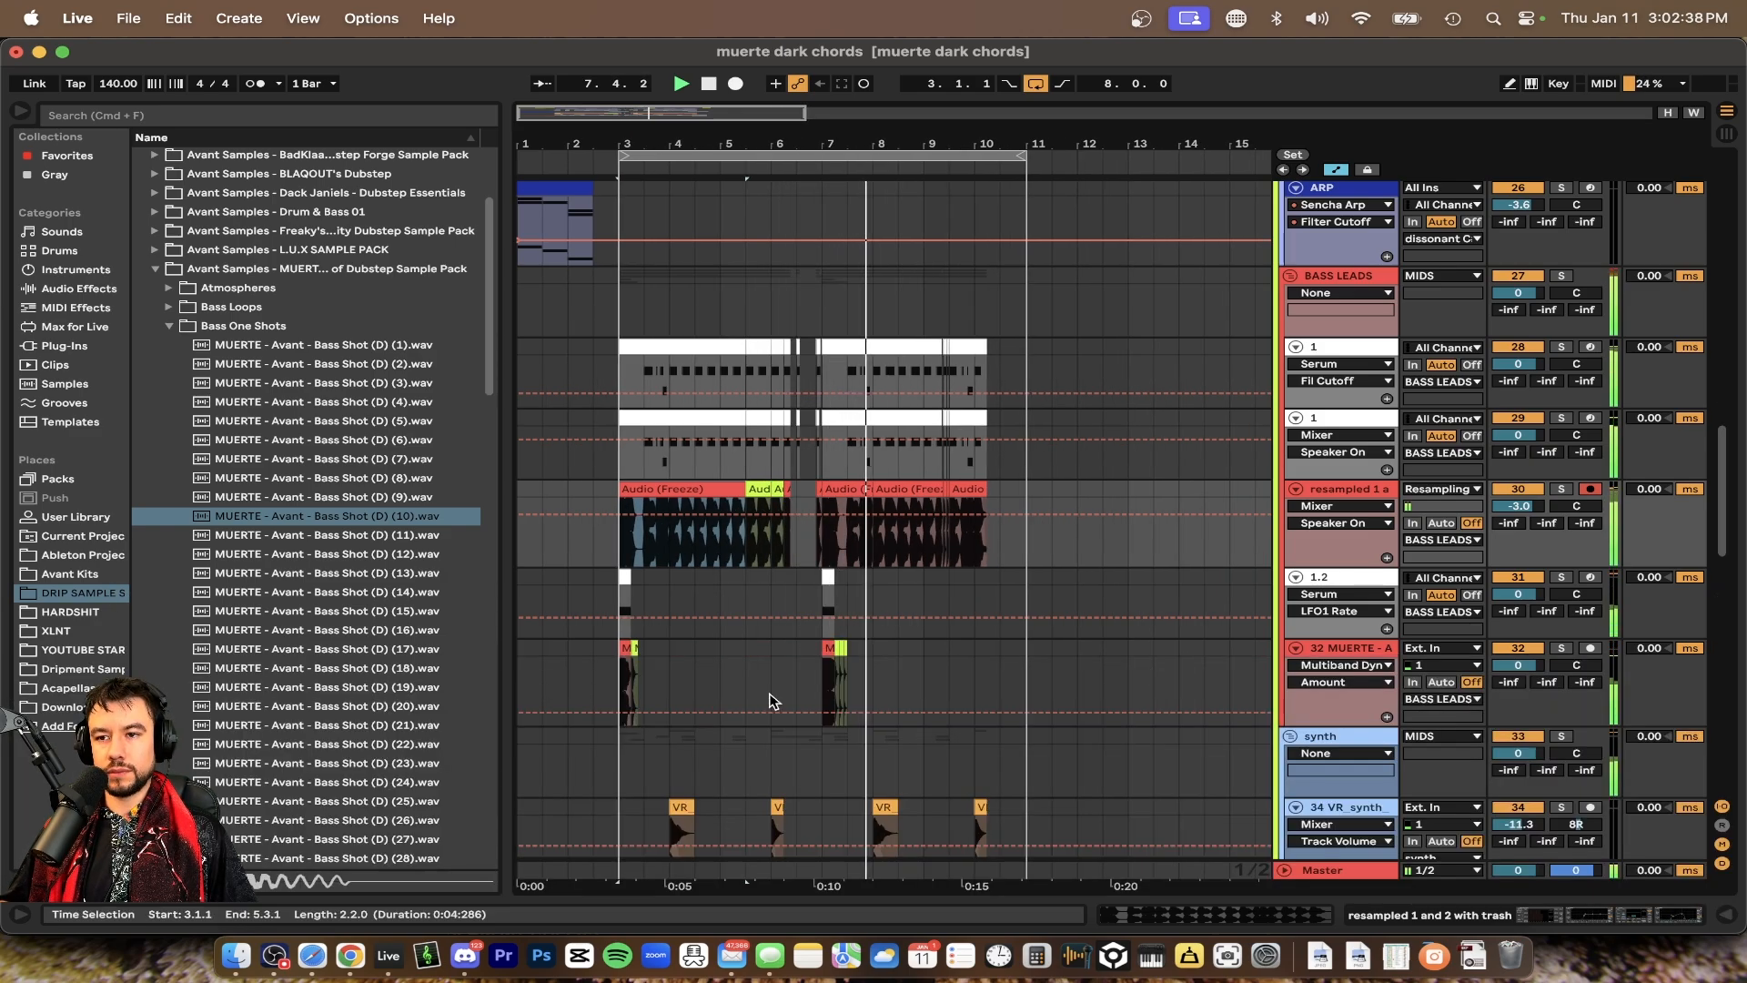
scroll(876, 674, down, 5)
scroll(876, 673, down, 2)
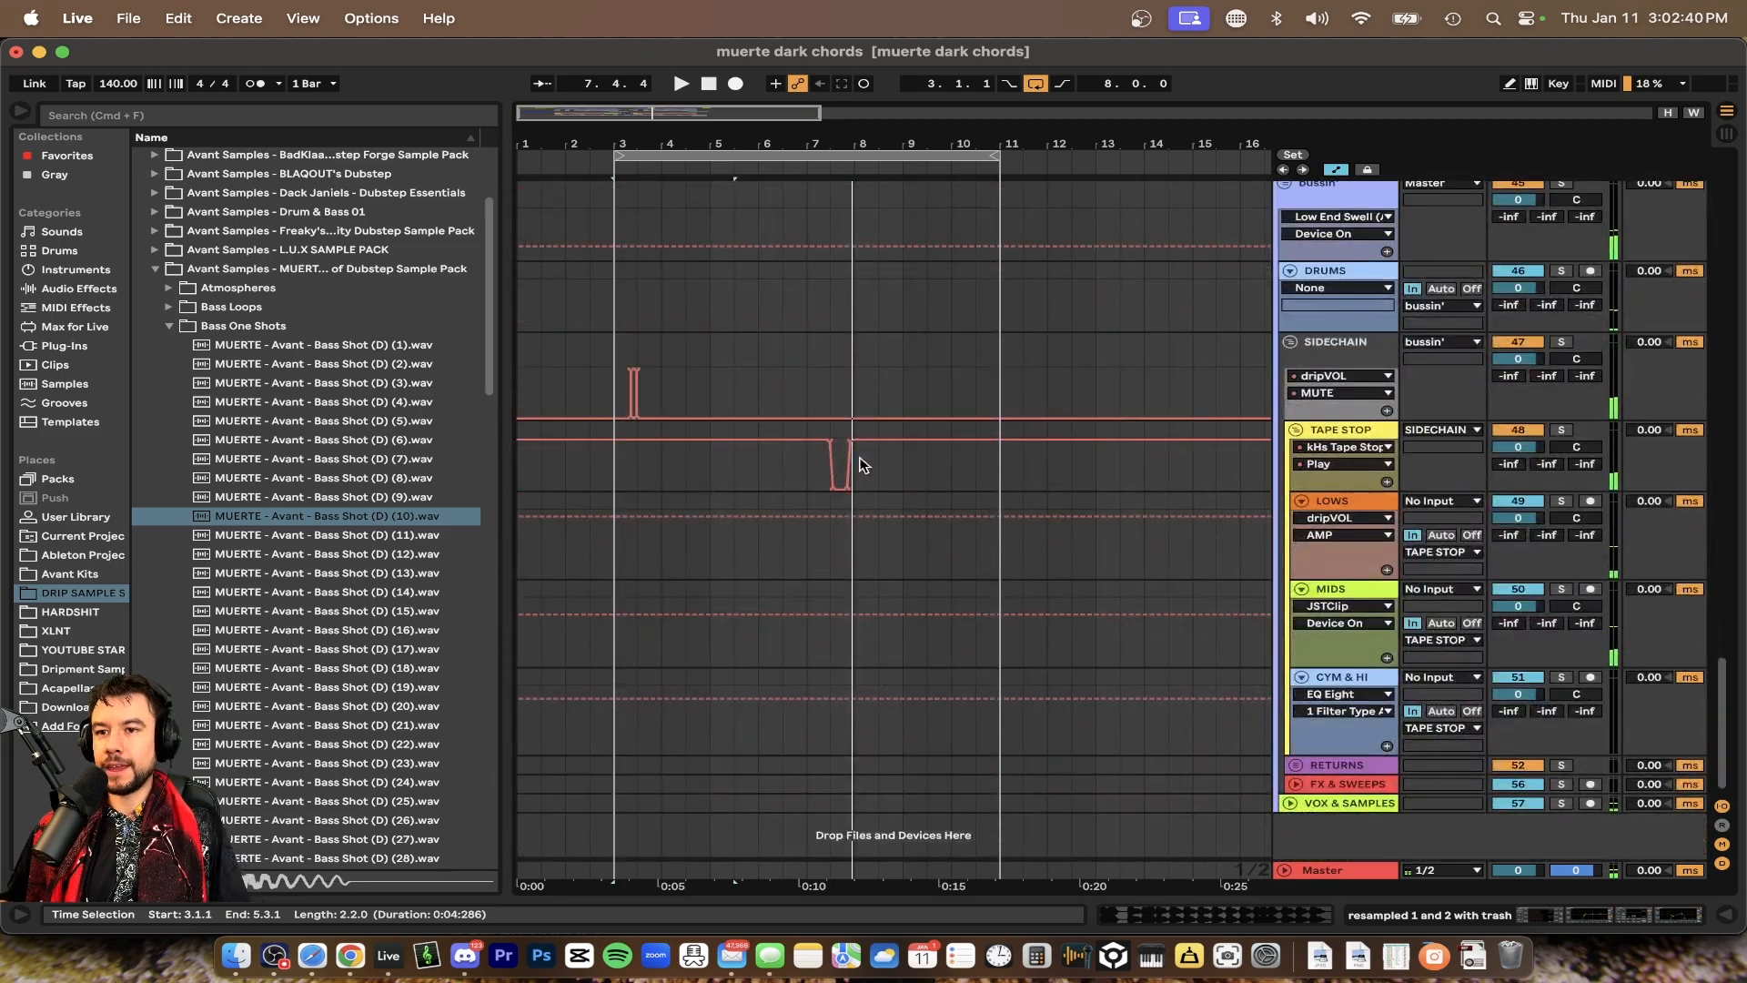
scroll(852, 442, up, 4)
click(755, 368)
key(space)
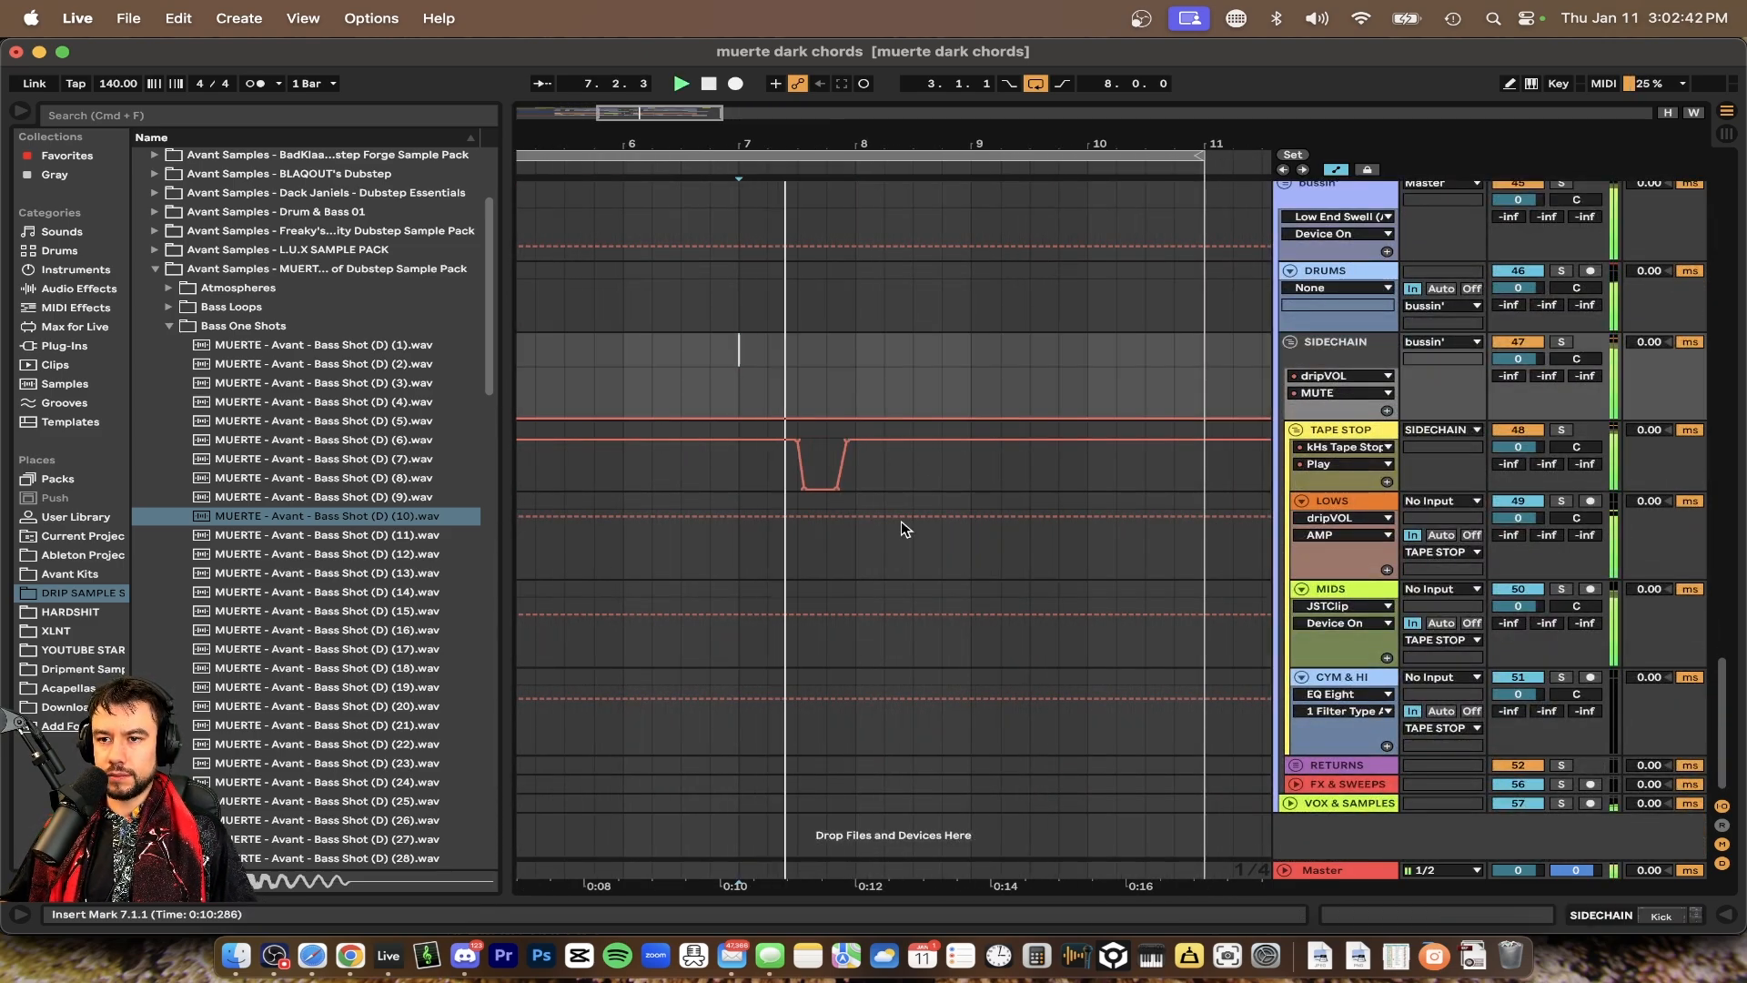
Open the TAPE STOP track's device chain and inspect the fast Tape Stop's Play parameter options
double_click(1342, 431)
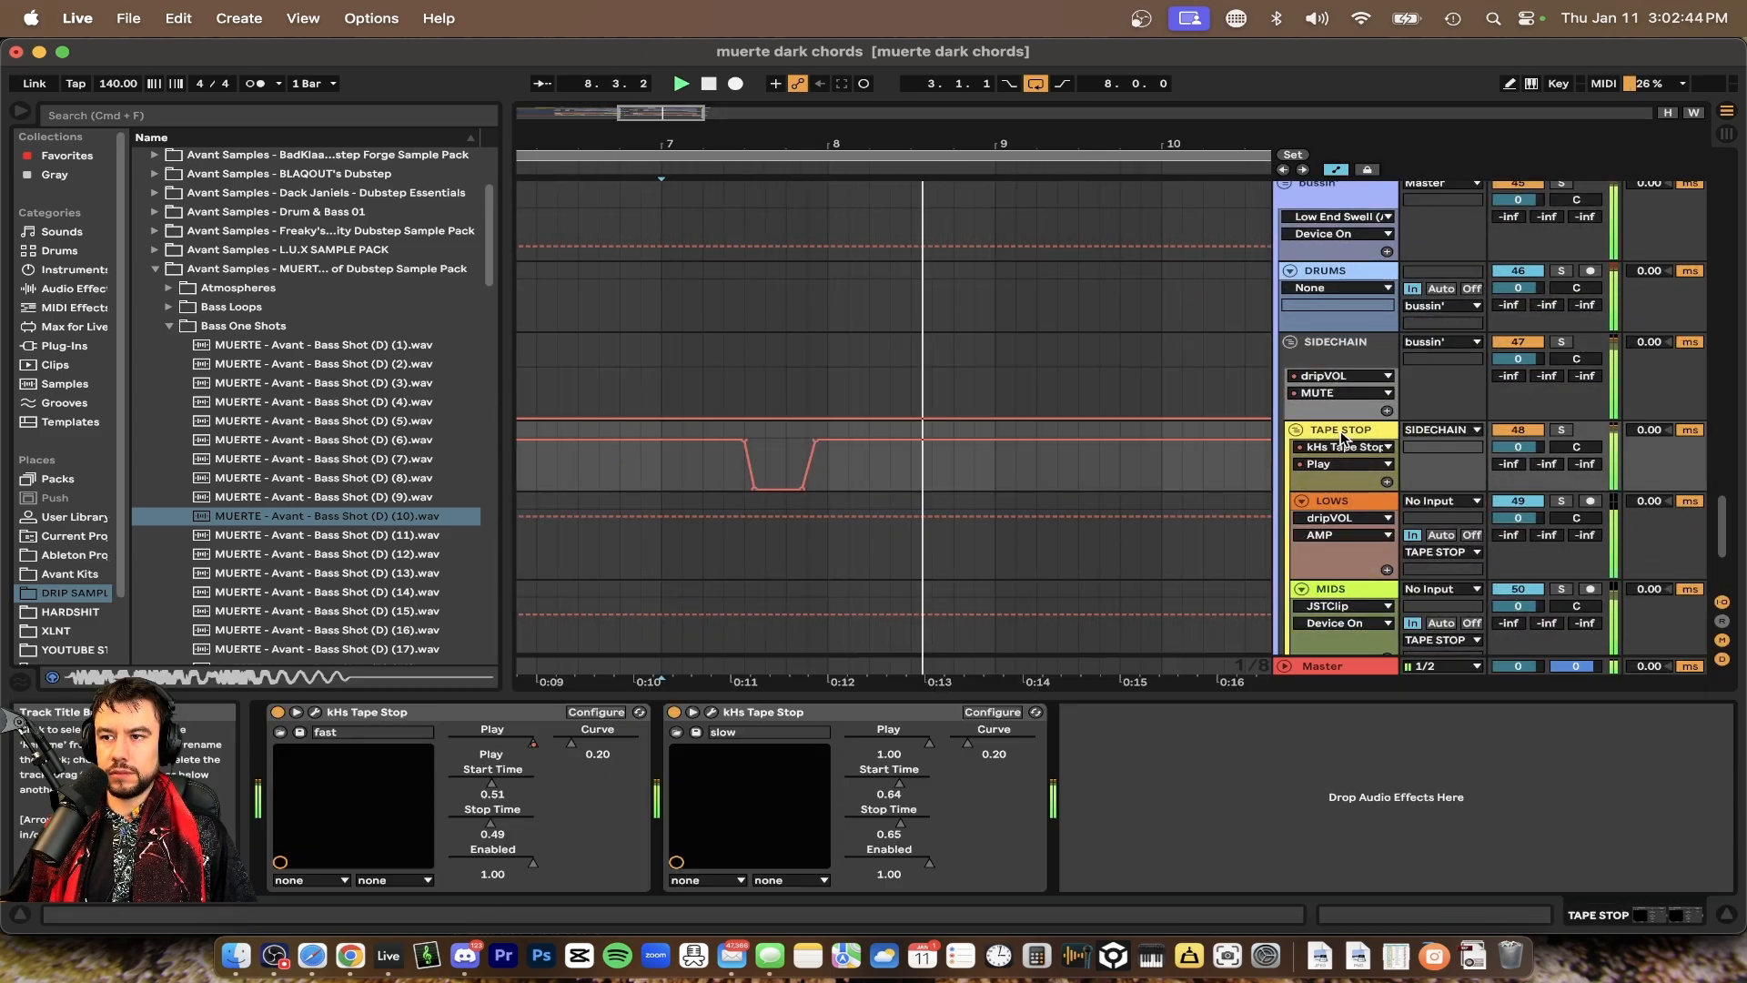
click(526, 742)
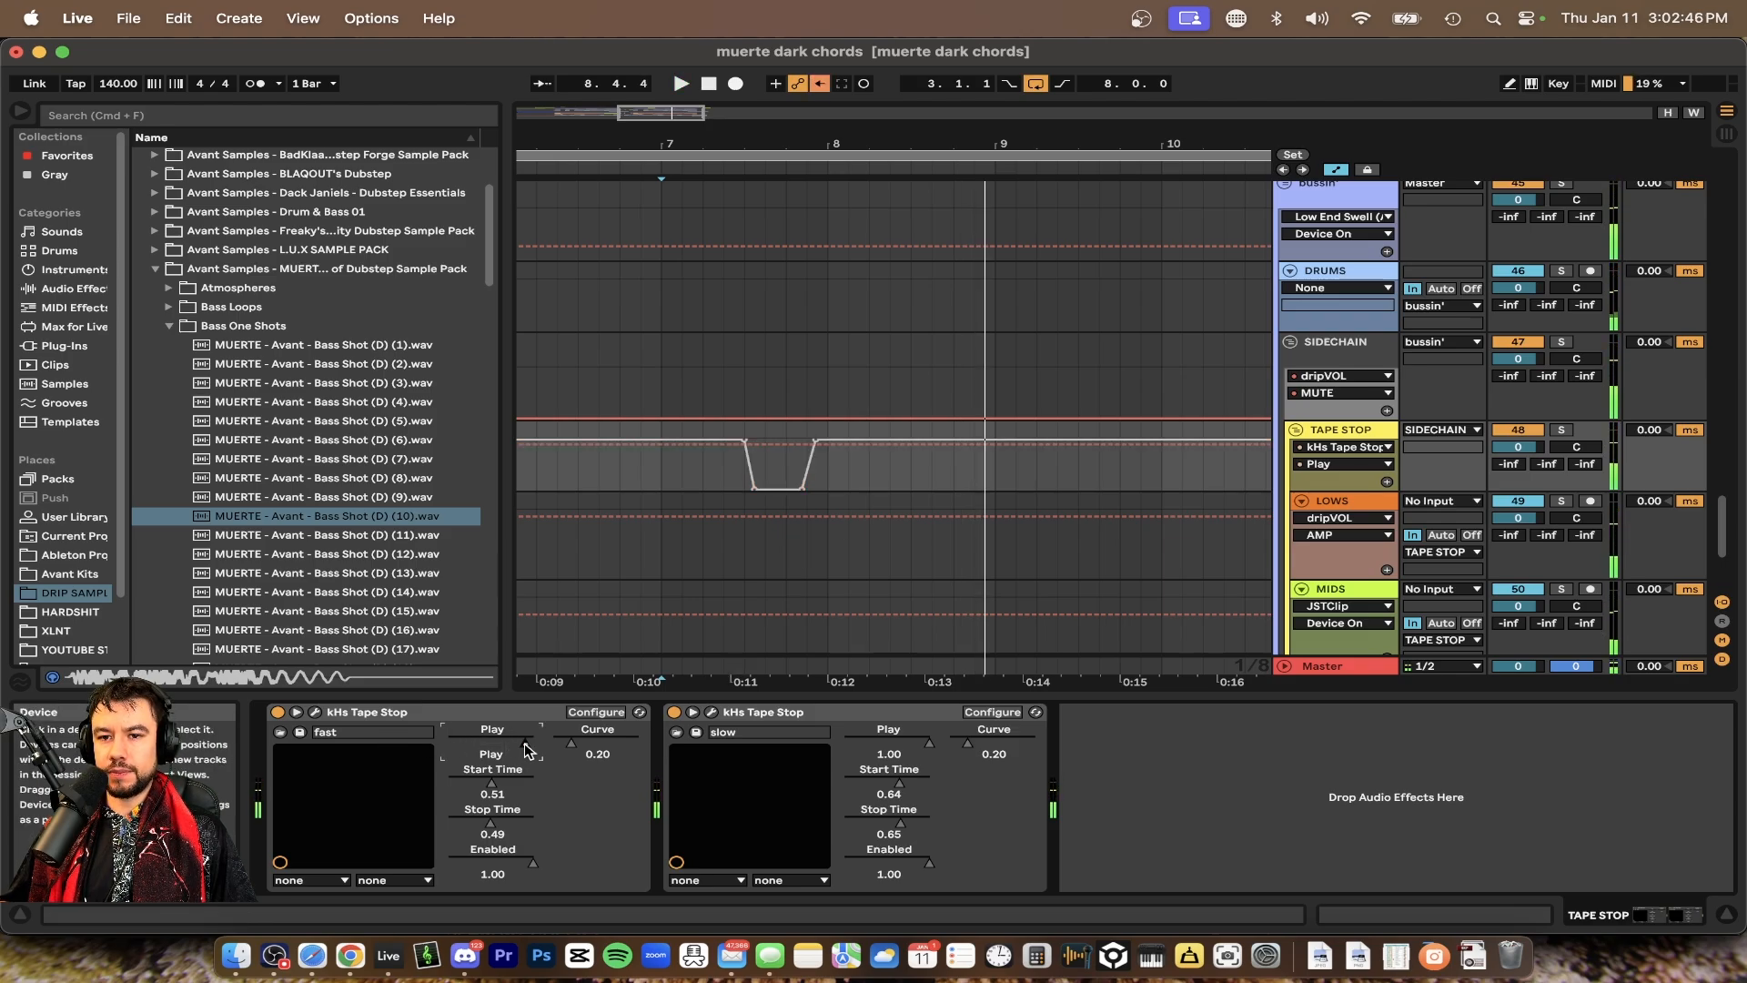
right_click(526, 743)
click(559, 748)
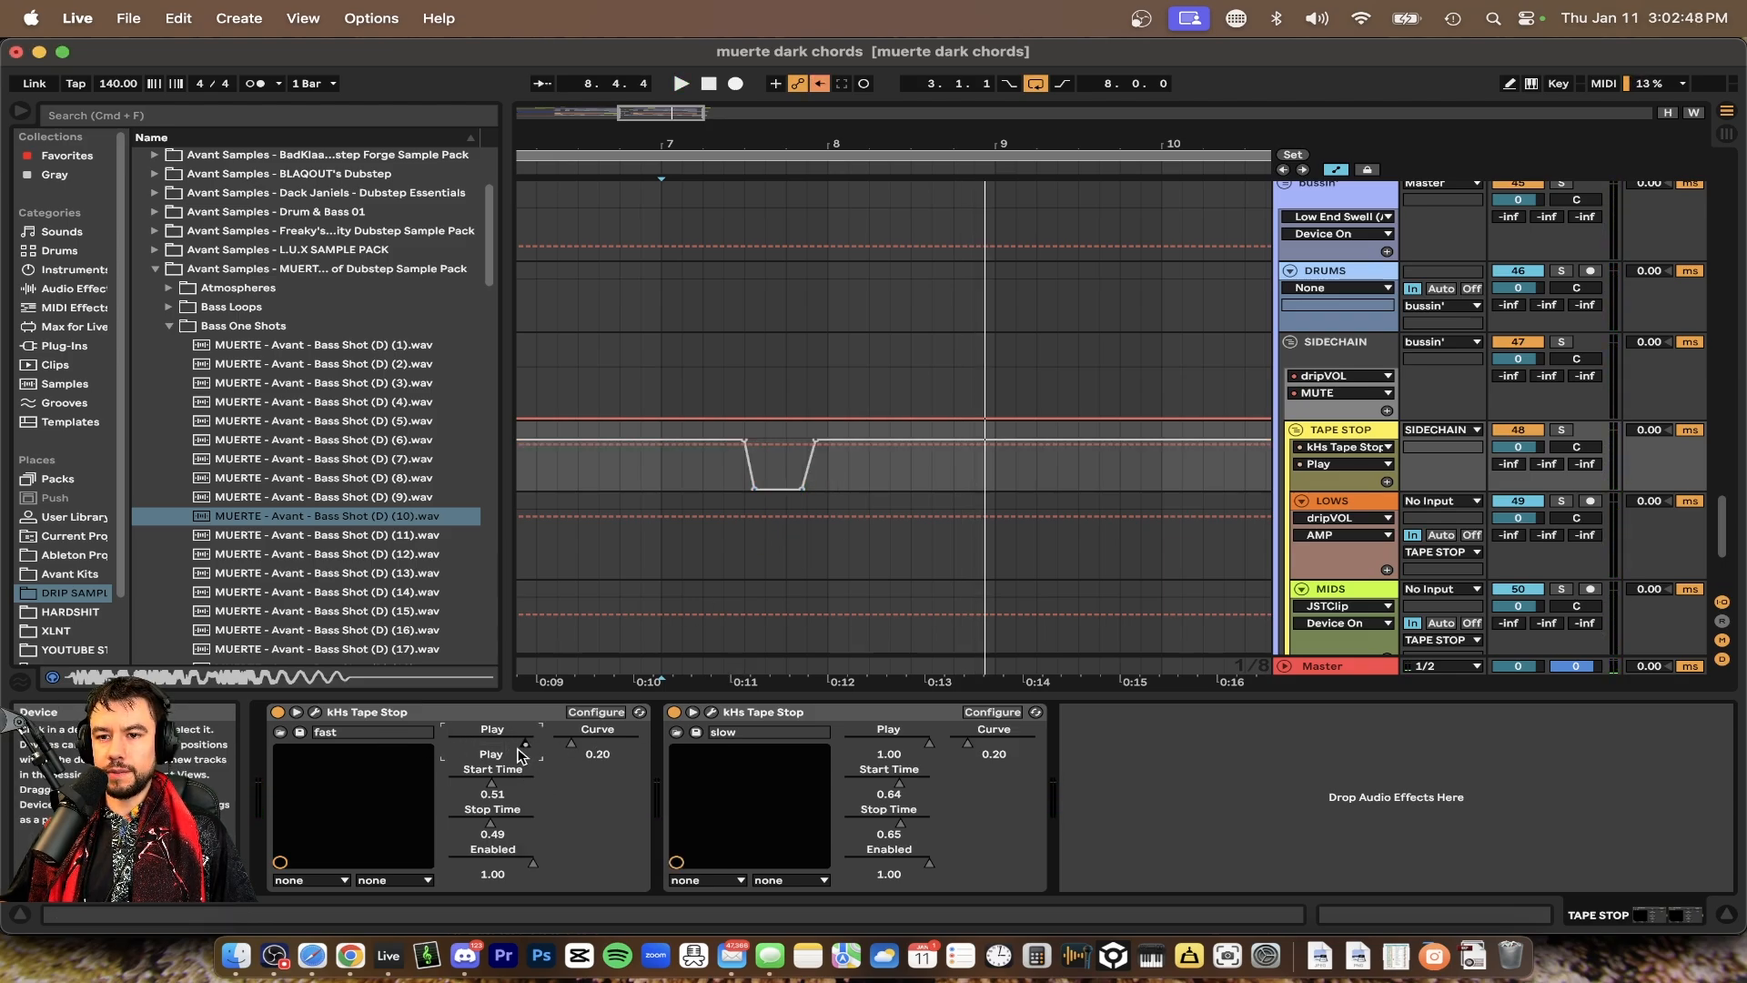
right_click(521, 755)
click(564, 769)
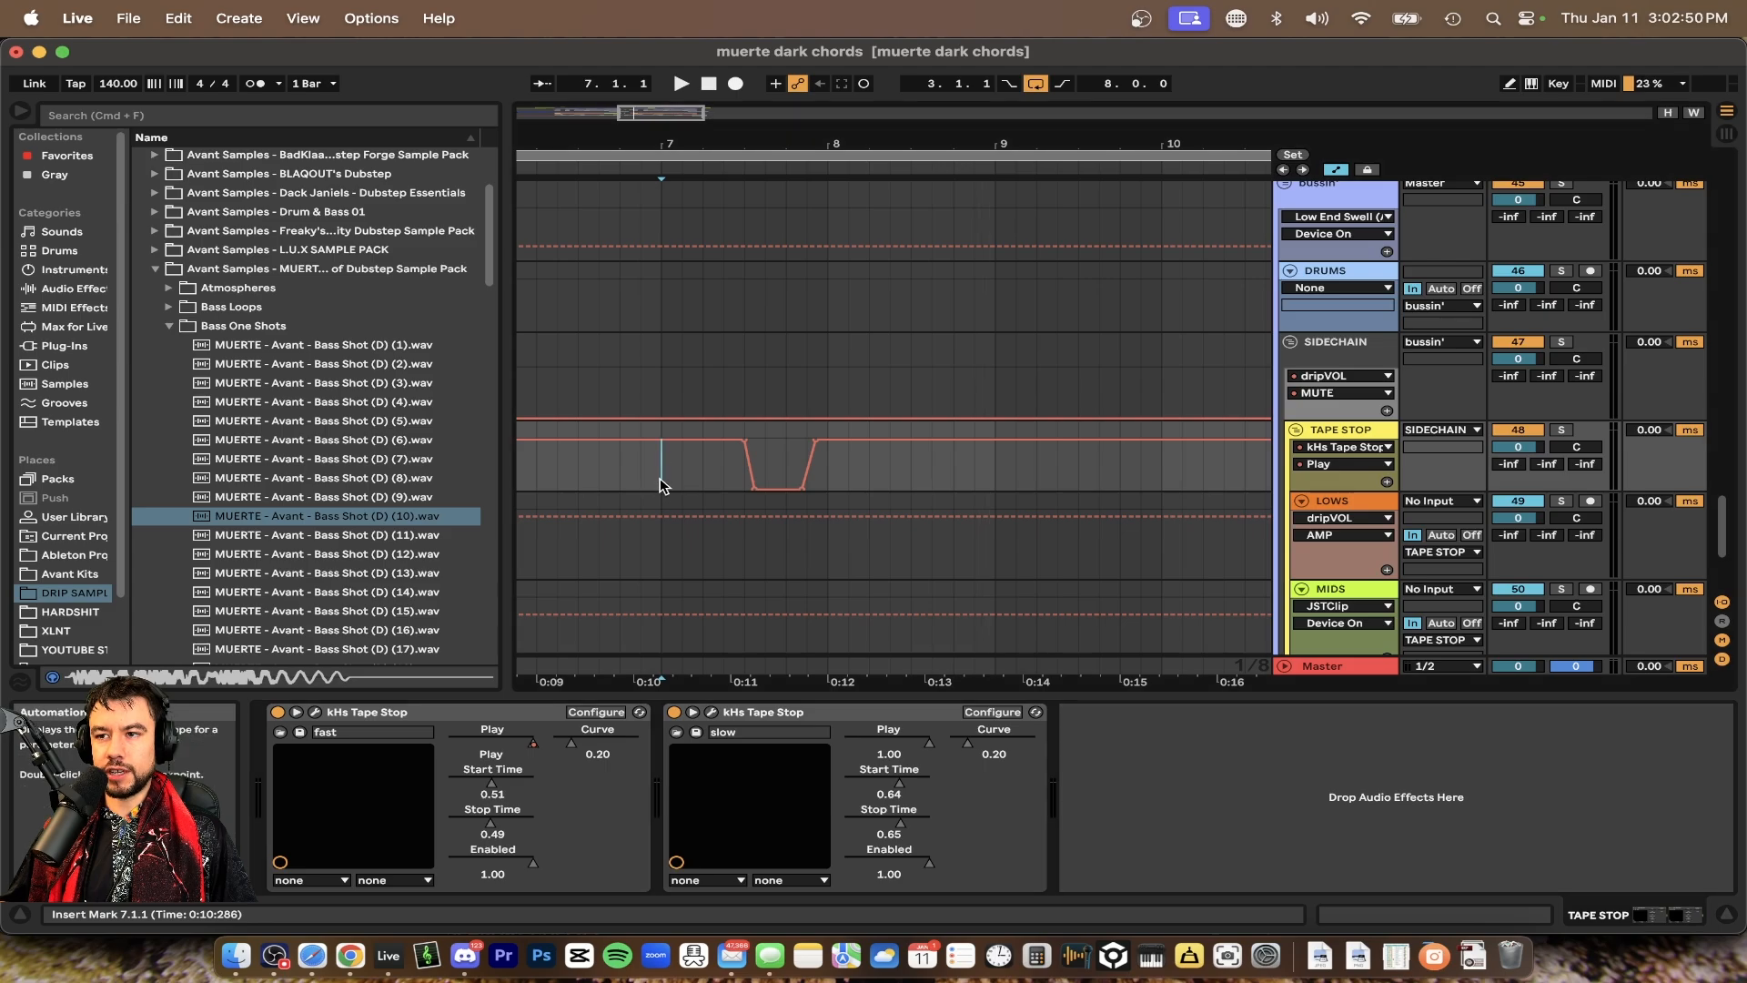
Play the section, zoom into the TAPE STOP automation and select the dip from bar 7.2.4 to 8.1.2
key(space)
scroll(745, 473, up, 2)
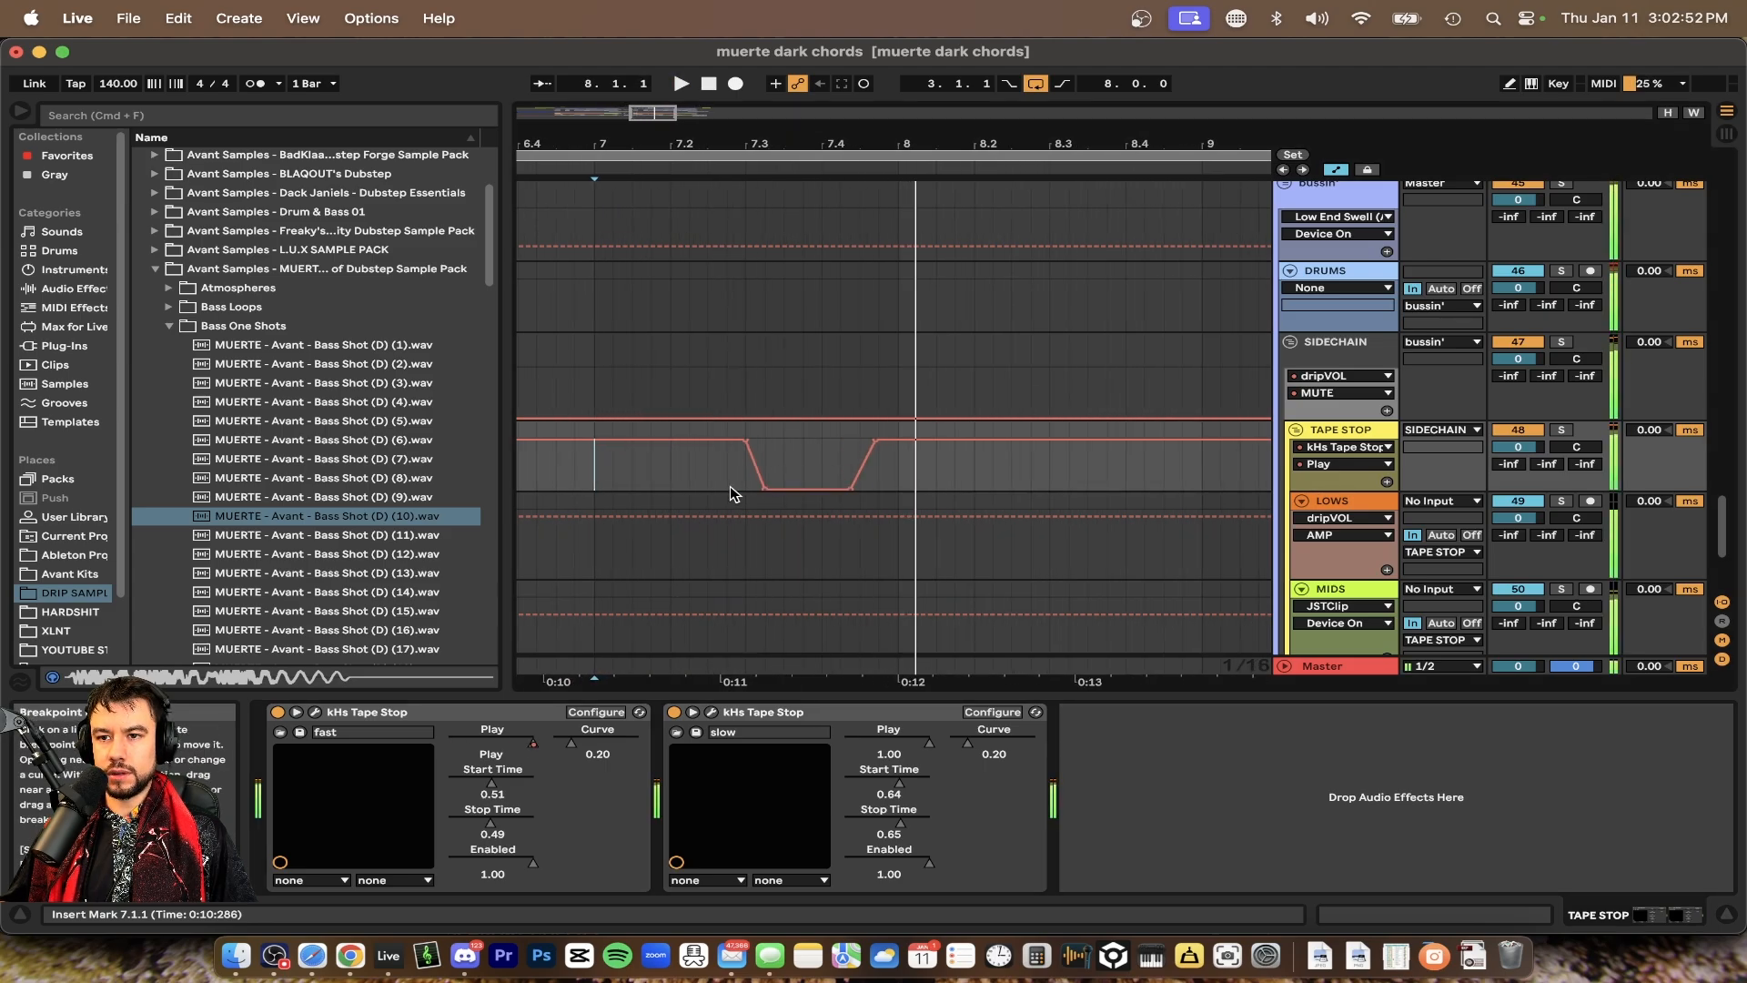
drag(727, 487, 917, 488)
key(space)
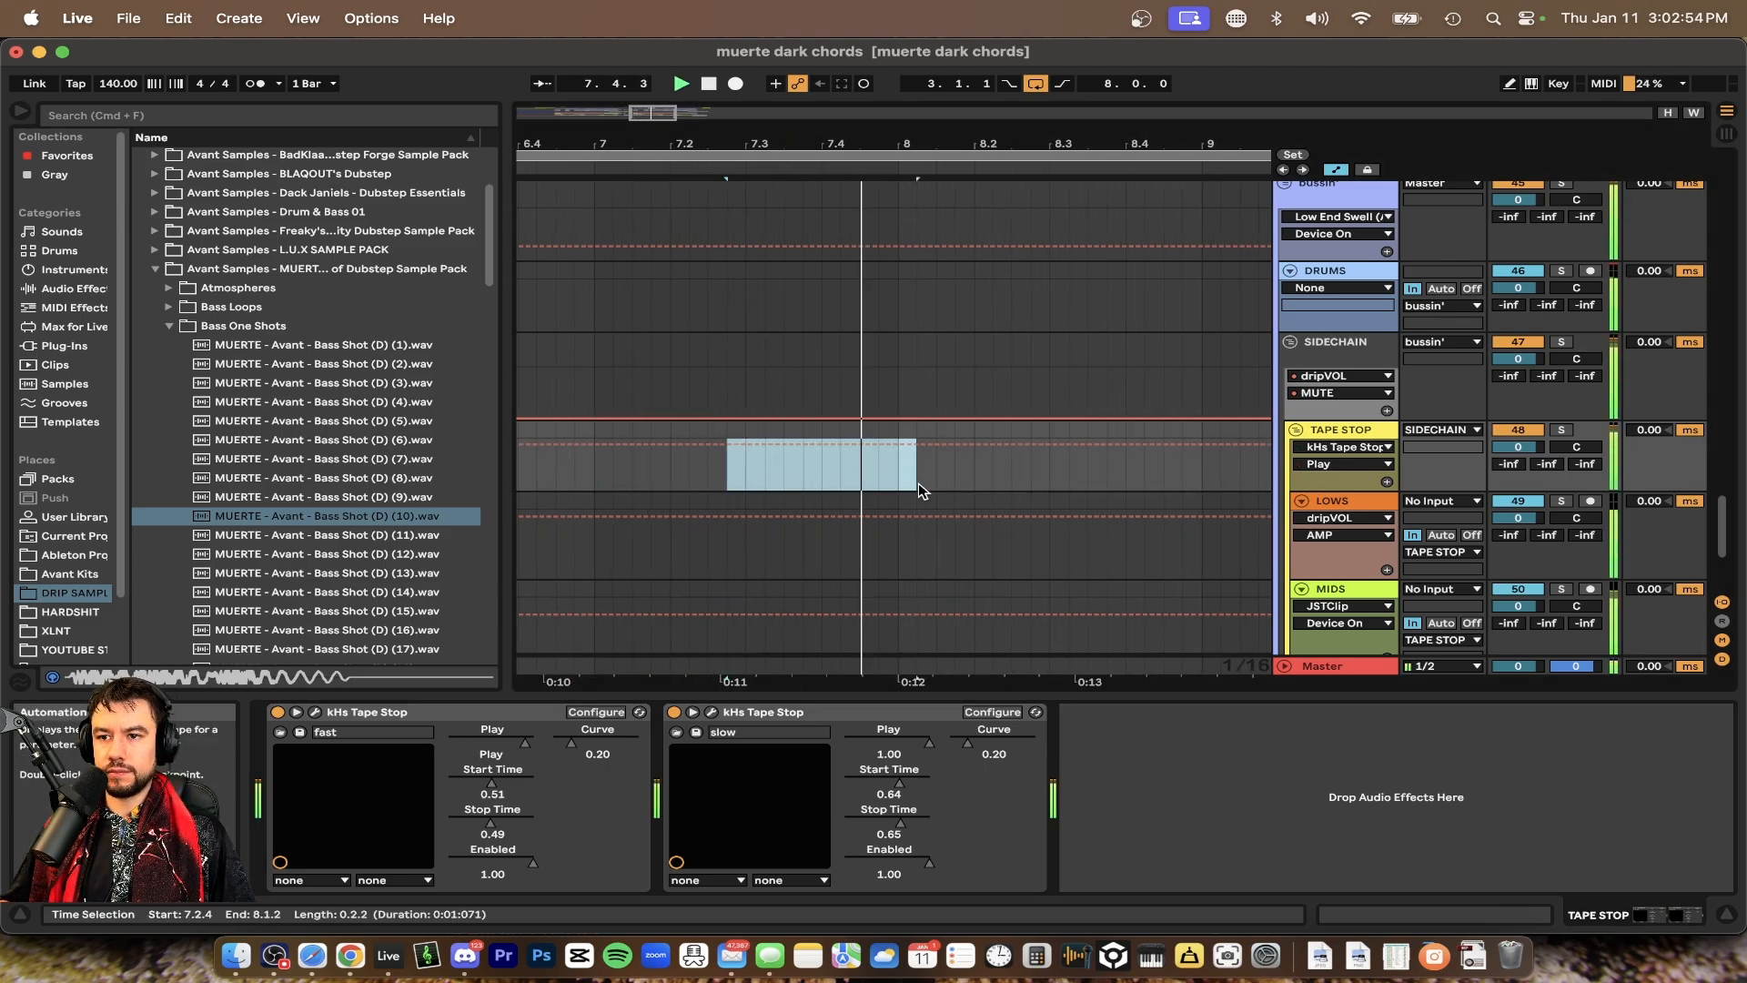
Undo the accidental change to the TAPE STOP automation and play the section to audition the tape stop
click(592, 471)
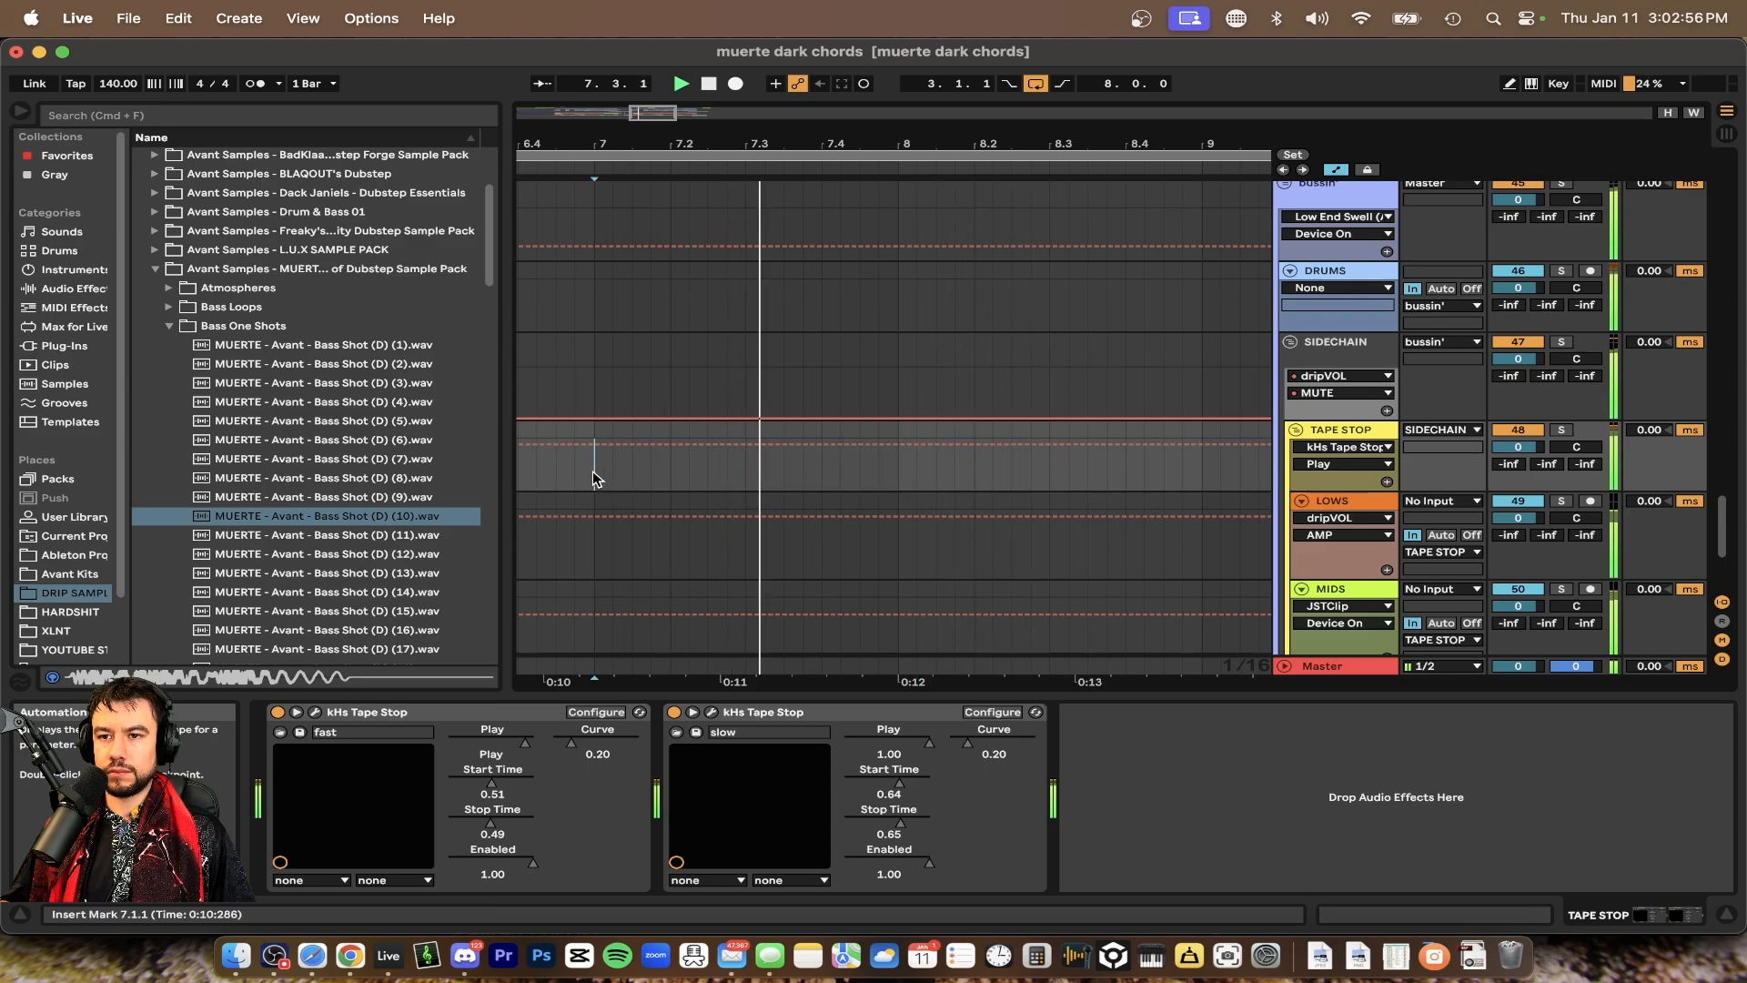
key(super+z)
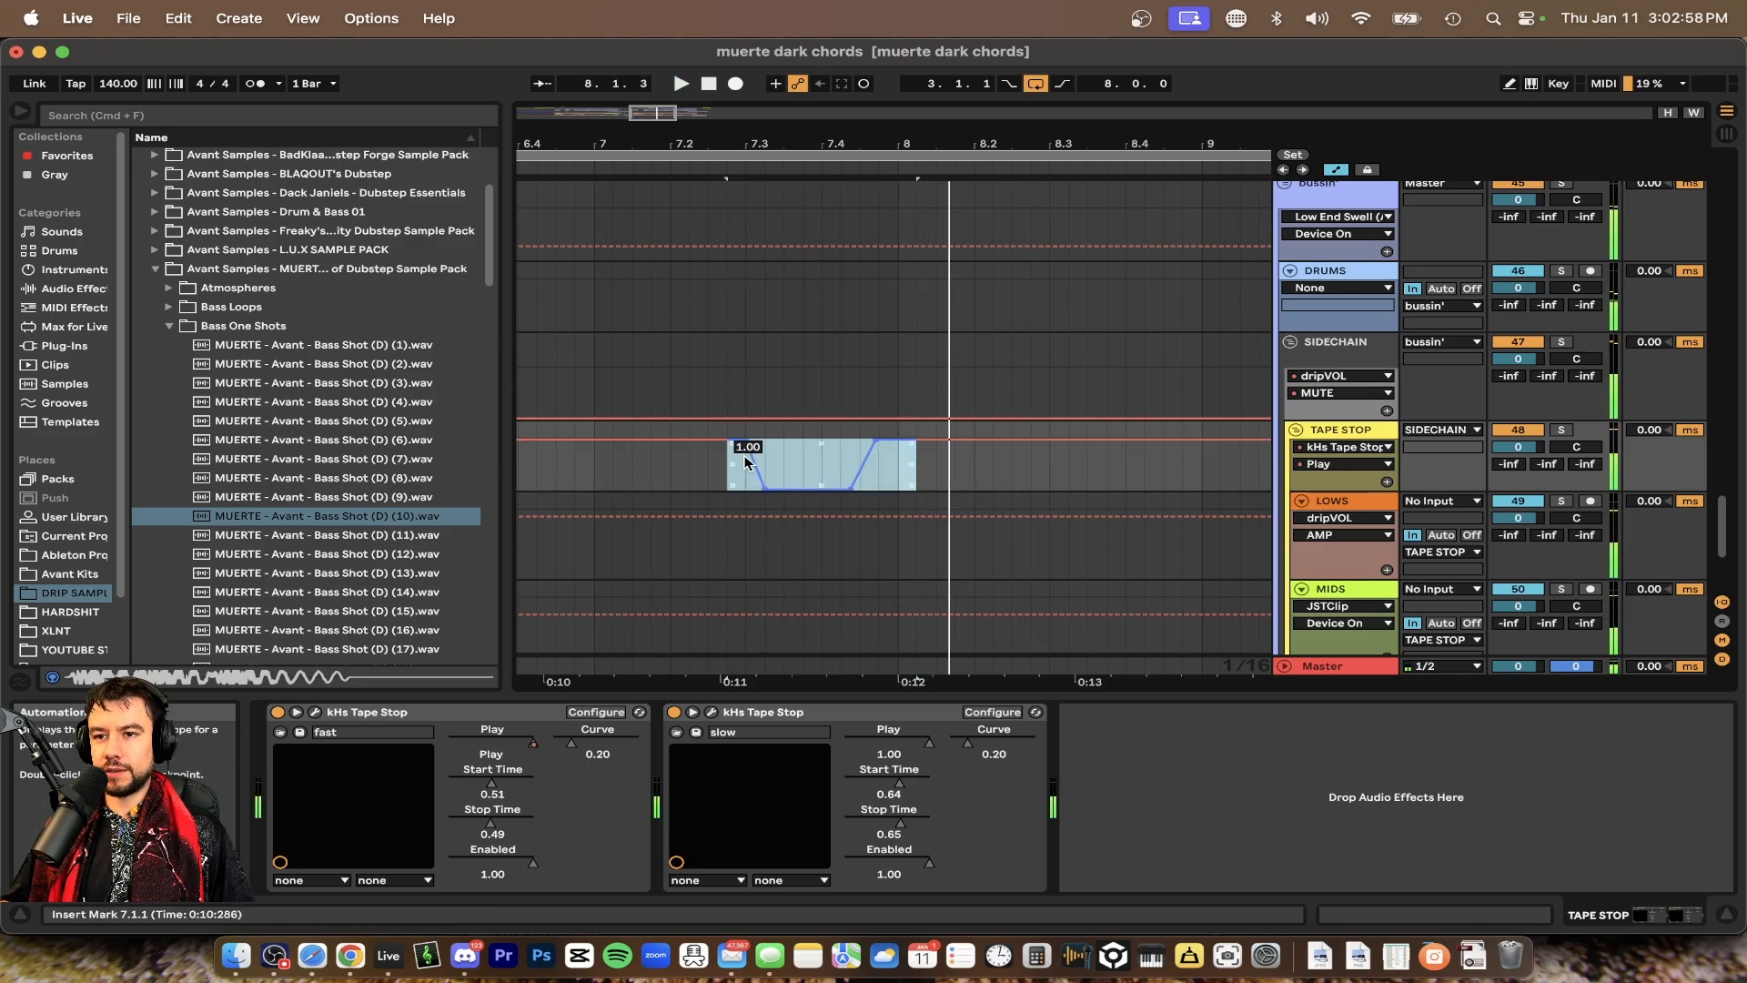
key(space)
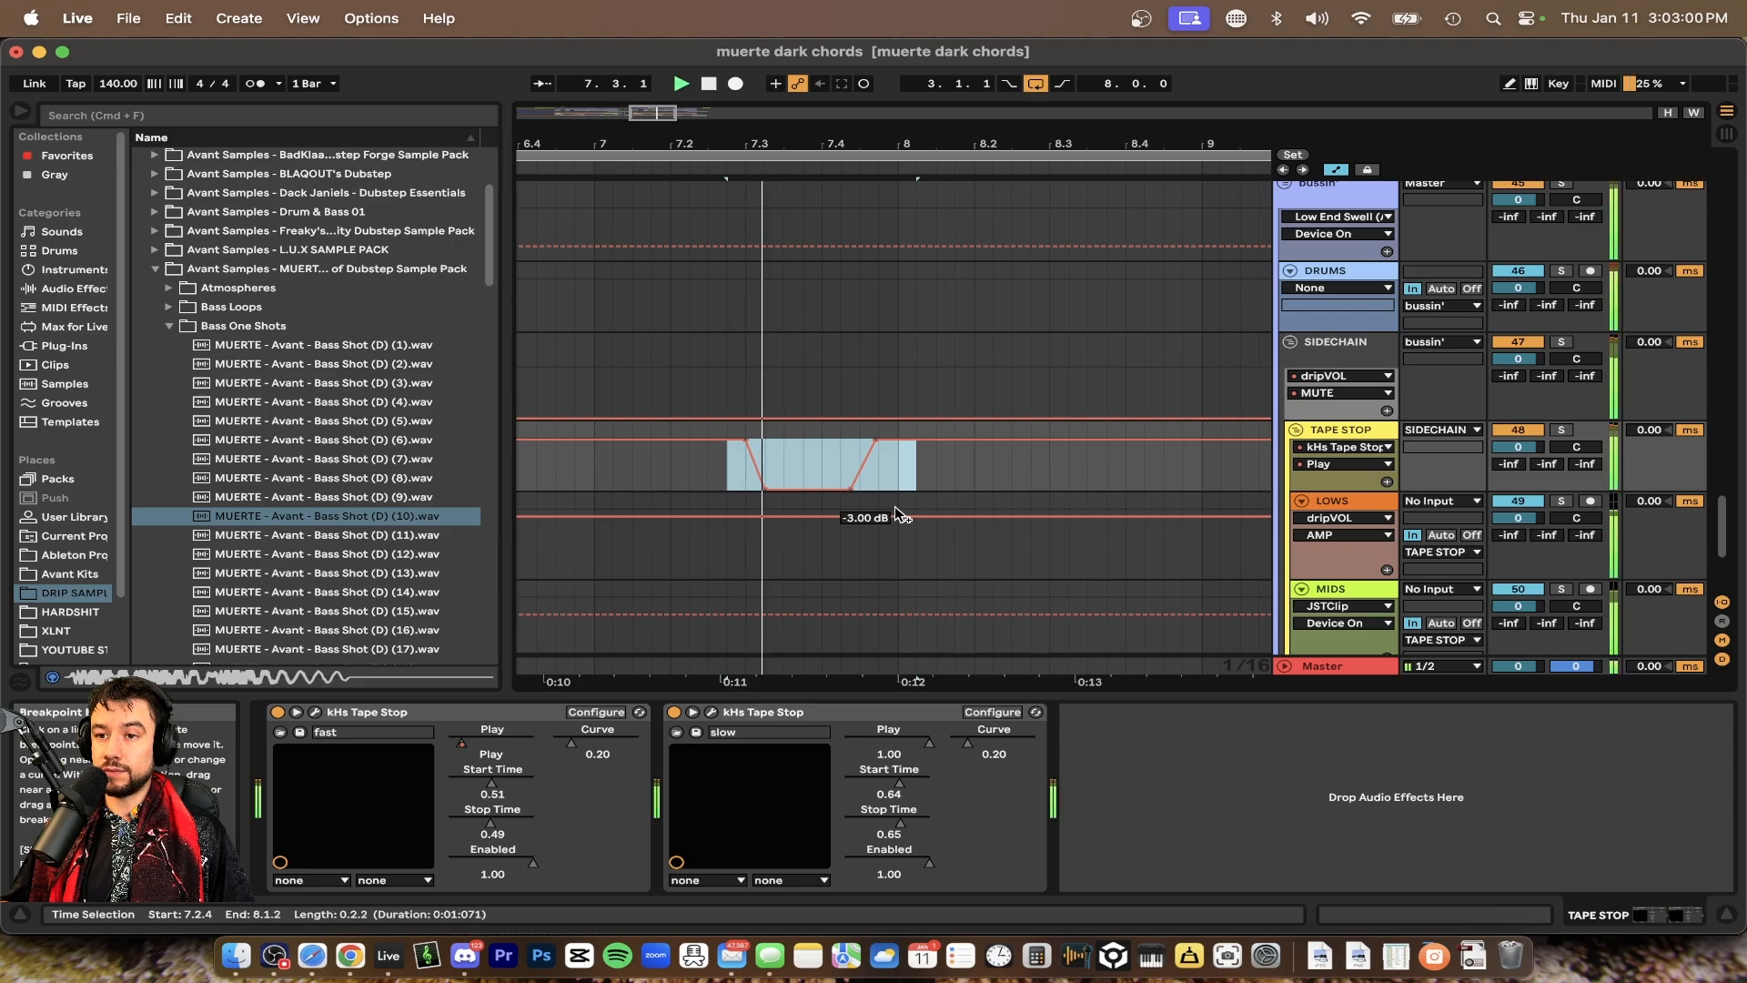
click(904, 468)
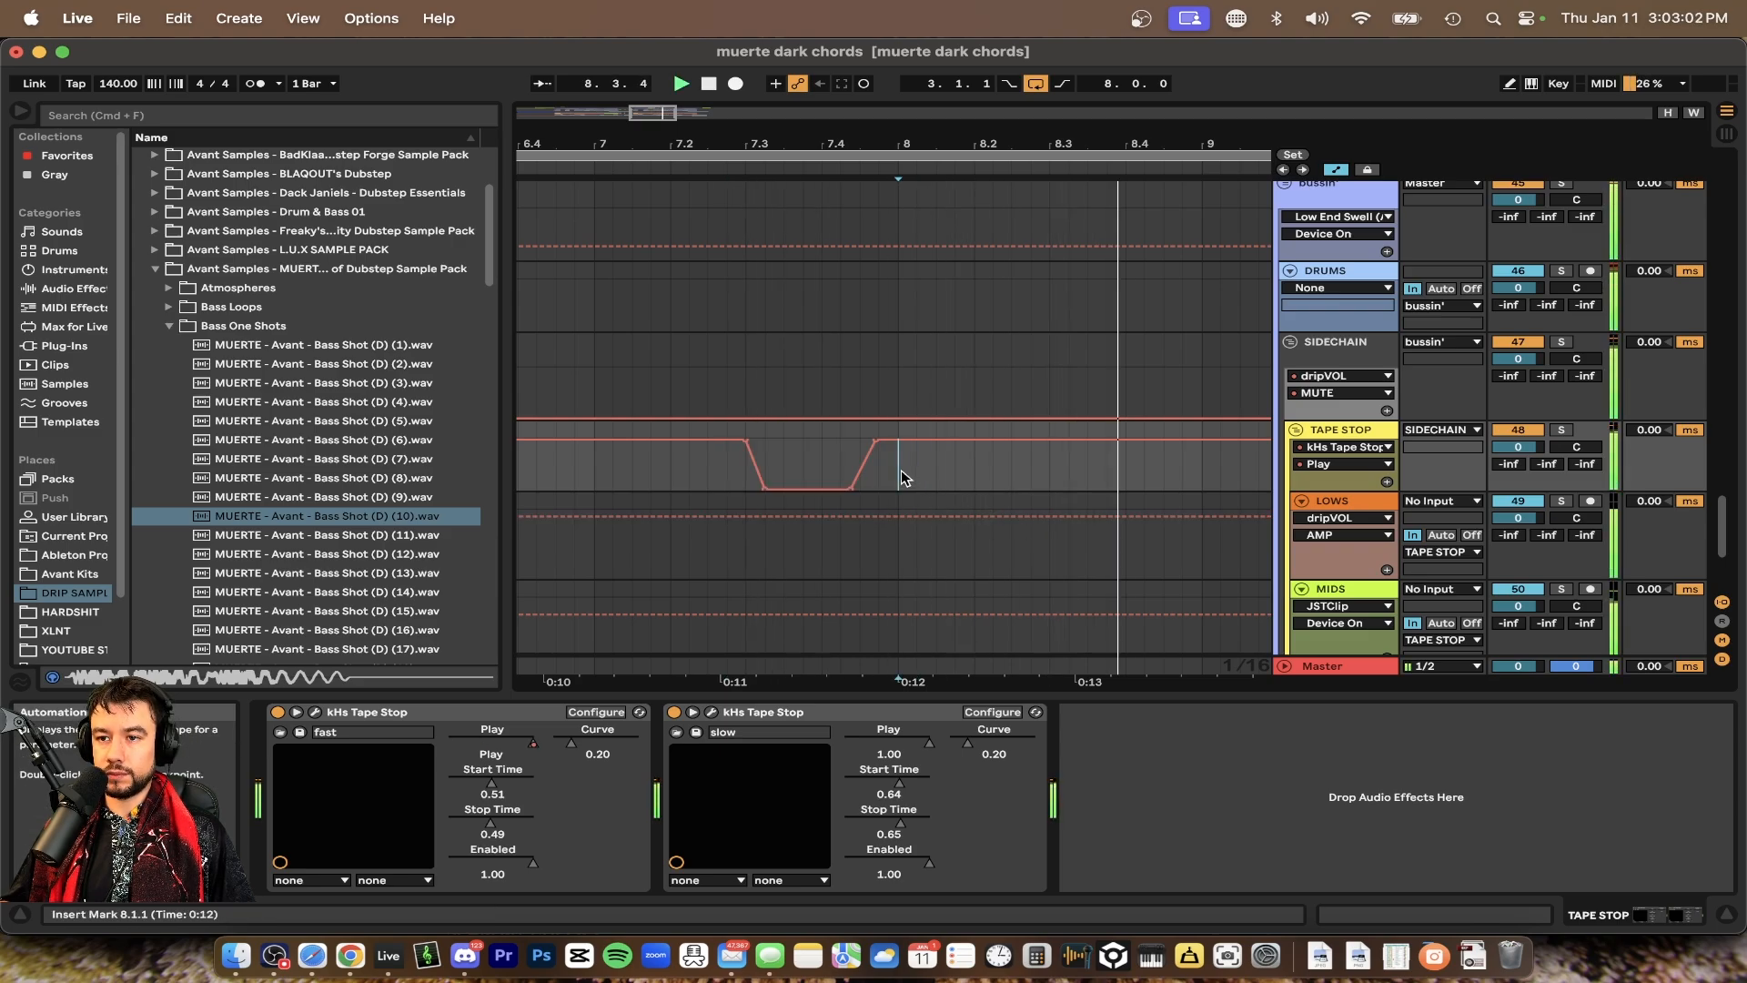
click(927, 697)
Scroll through the arrangement's tracks, from the vocals and drums down to the TAPE STOP track
scroll(928, 697, down, 5)
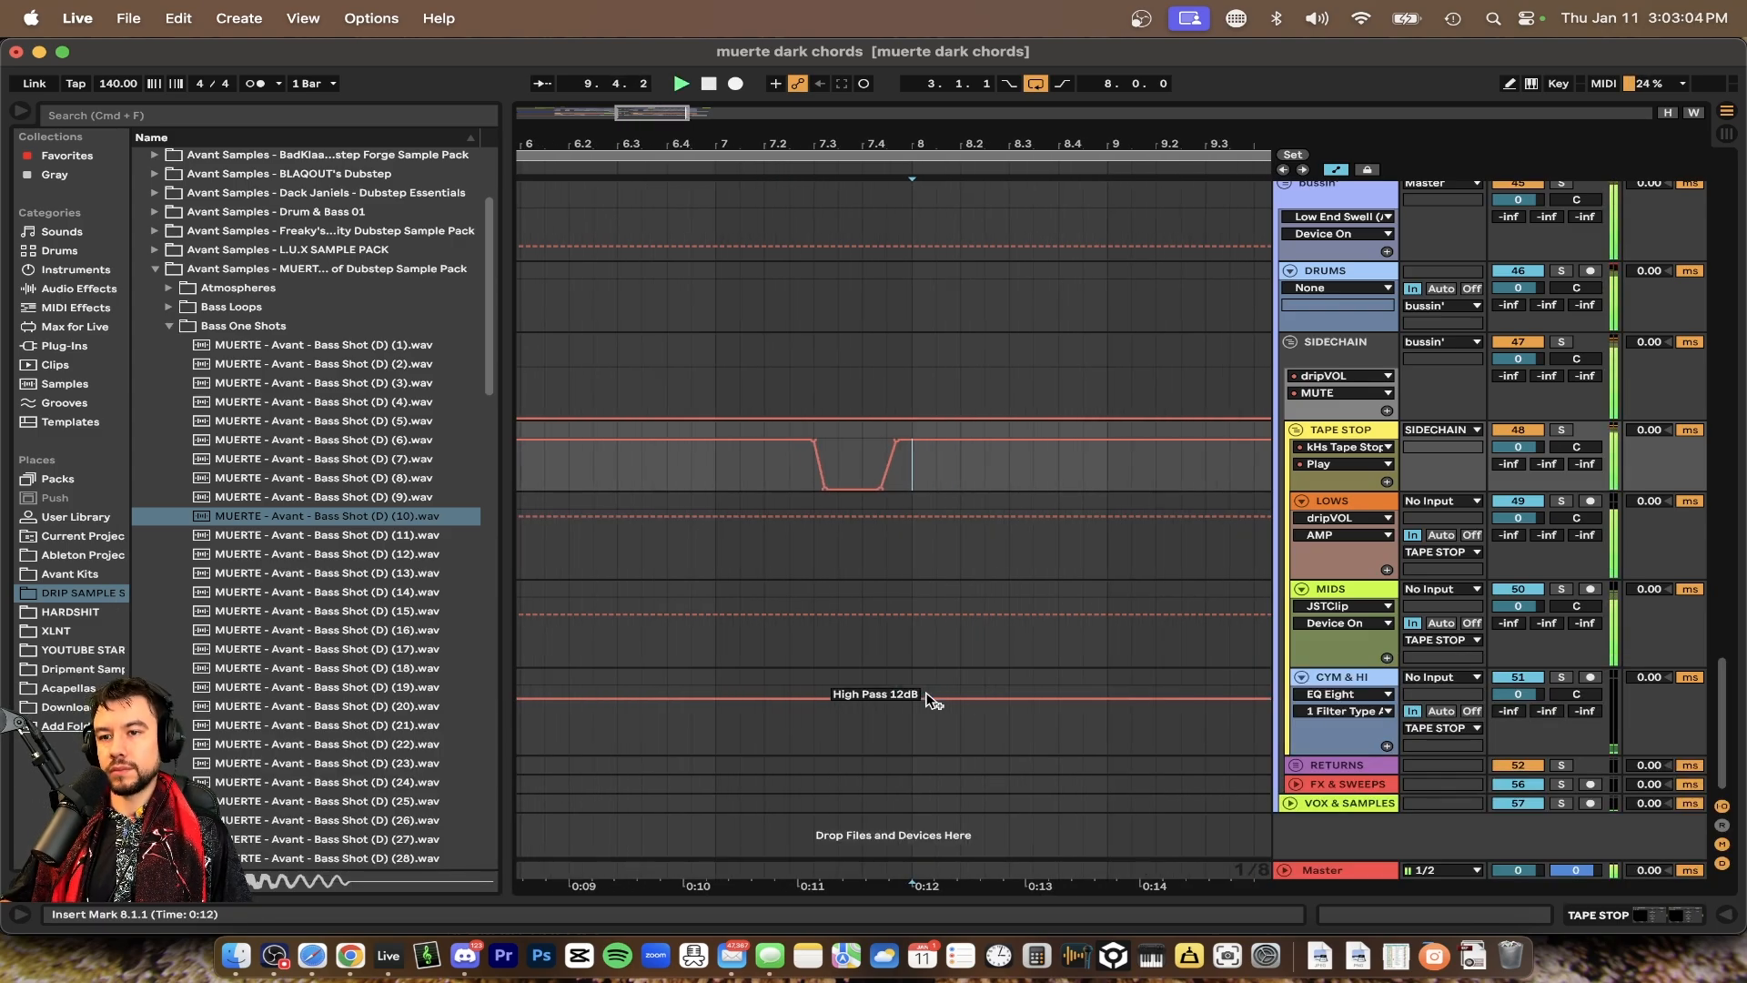
scroll(928, 696, up, 1)
scroll(928, 702, up, 12)
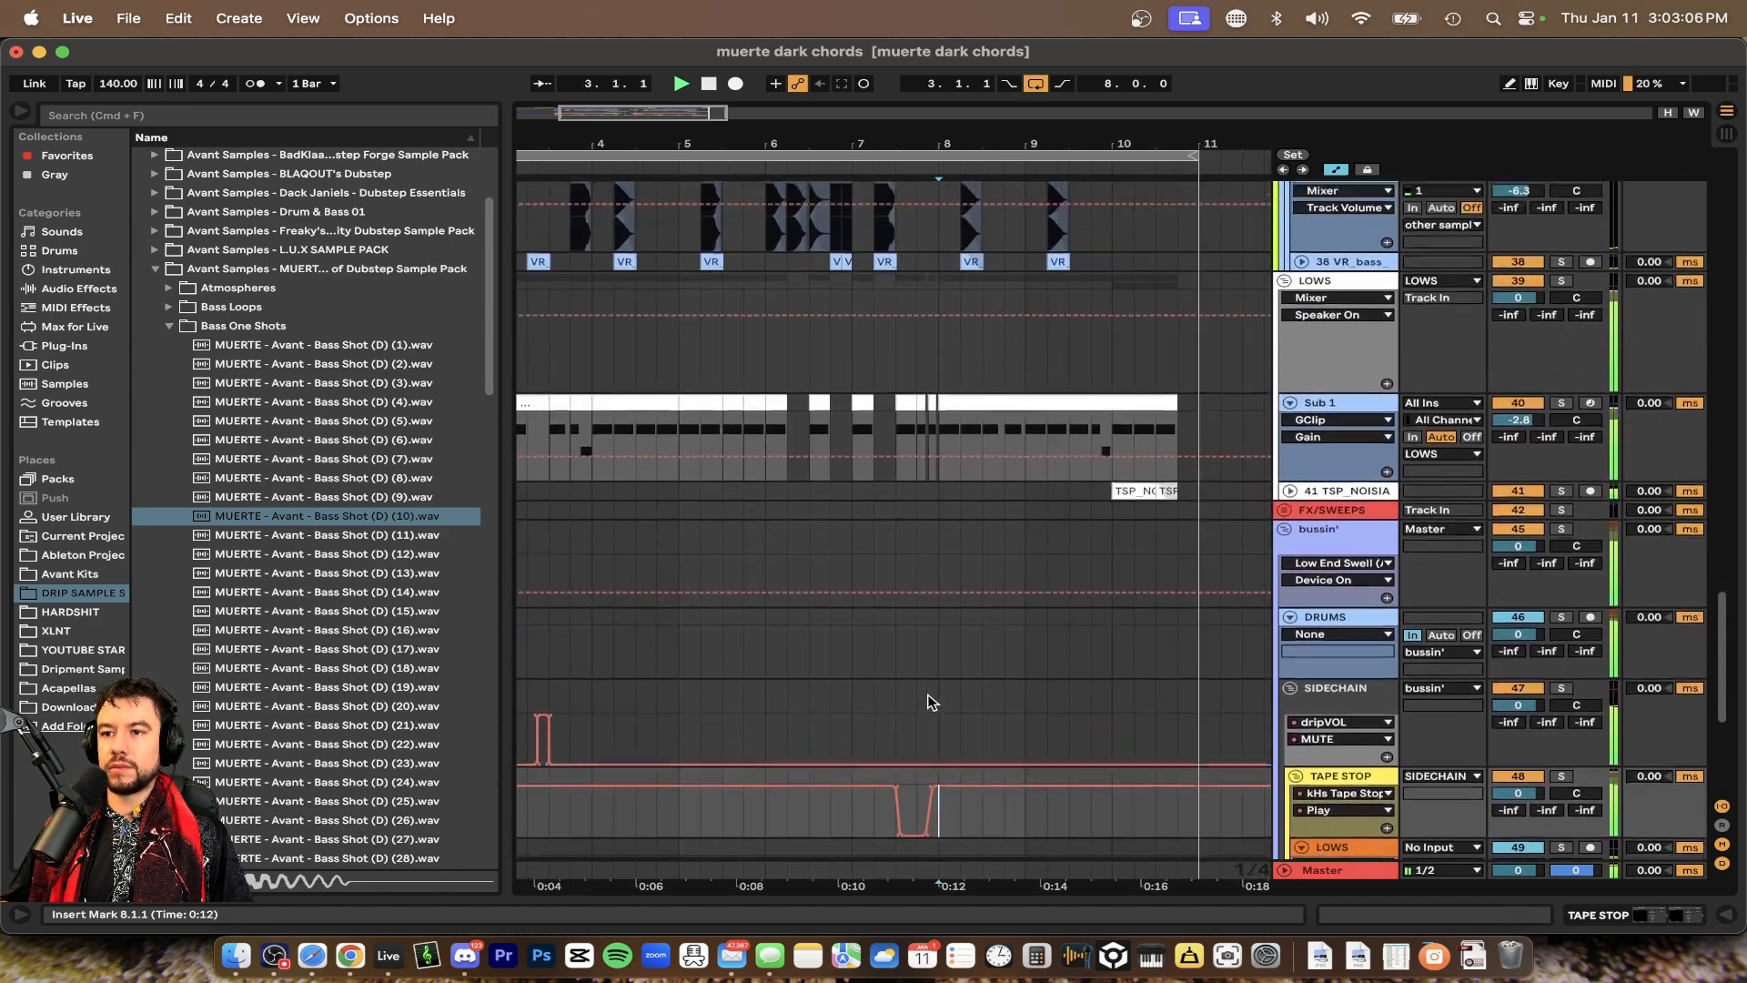
scroll(928, 701, left, 3)
scroll(928, 702, up, 15)
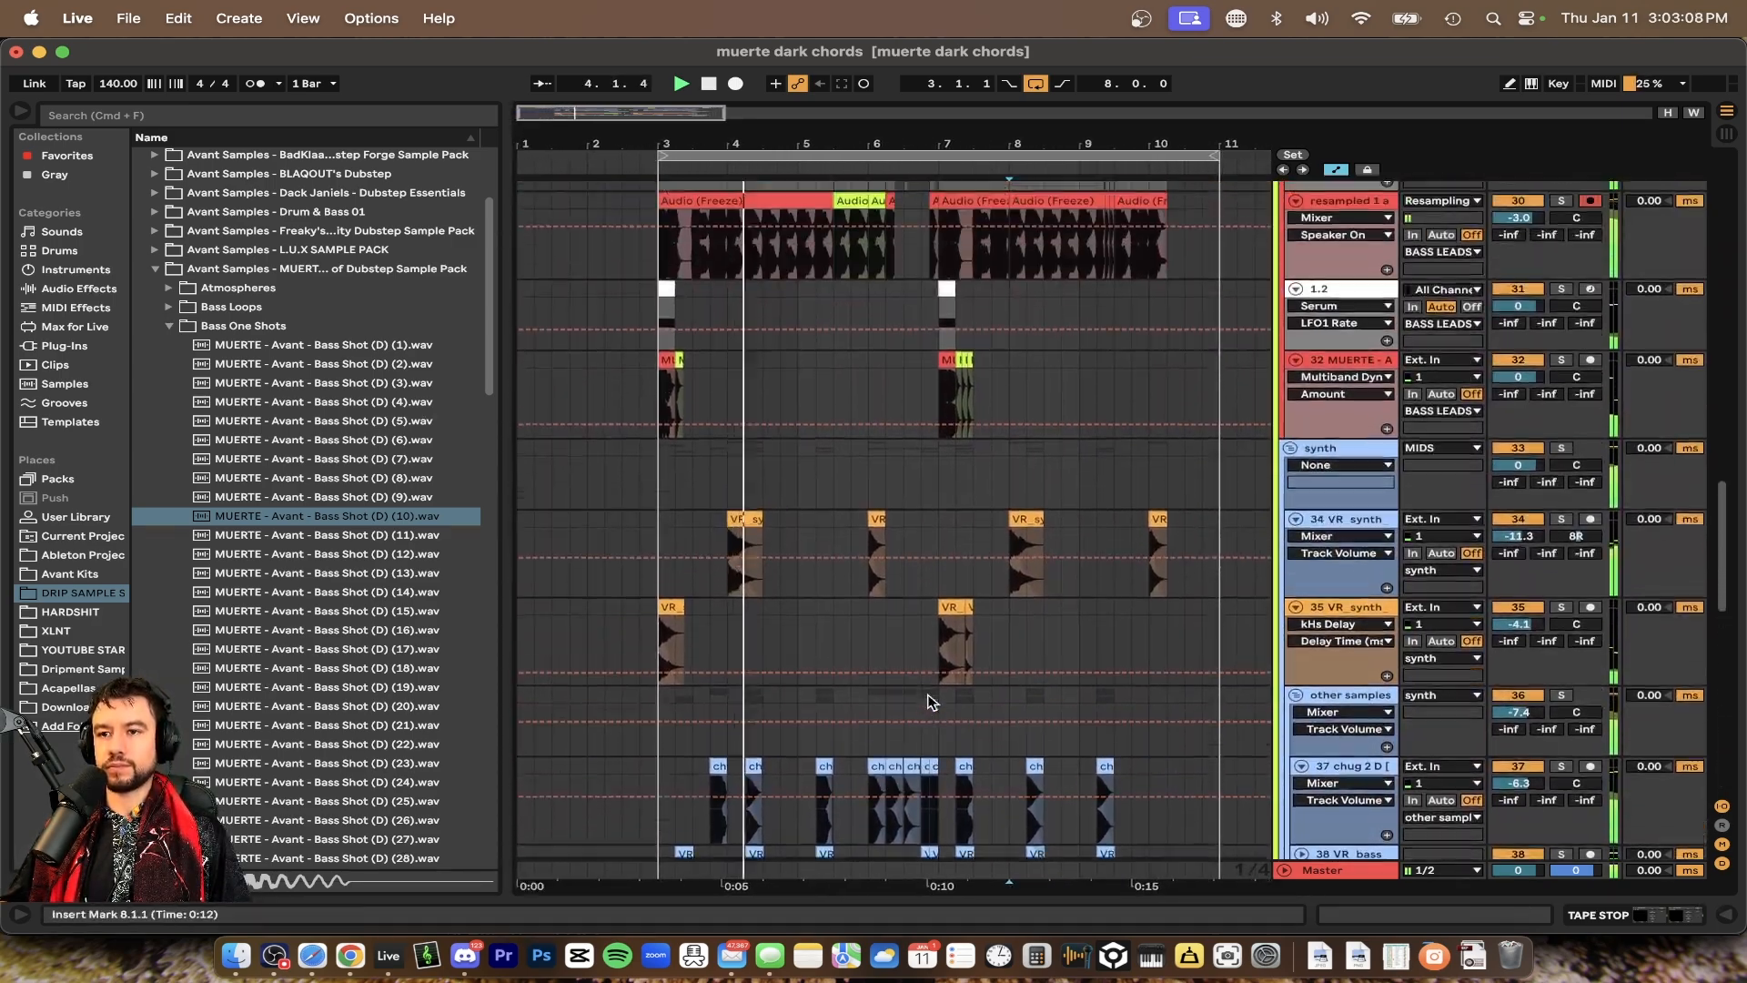
scroll(809, 464, up, 15)
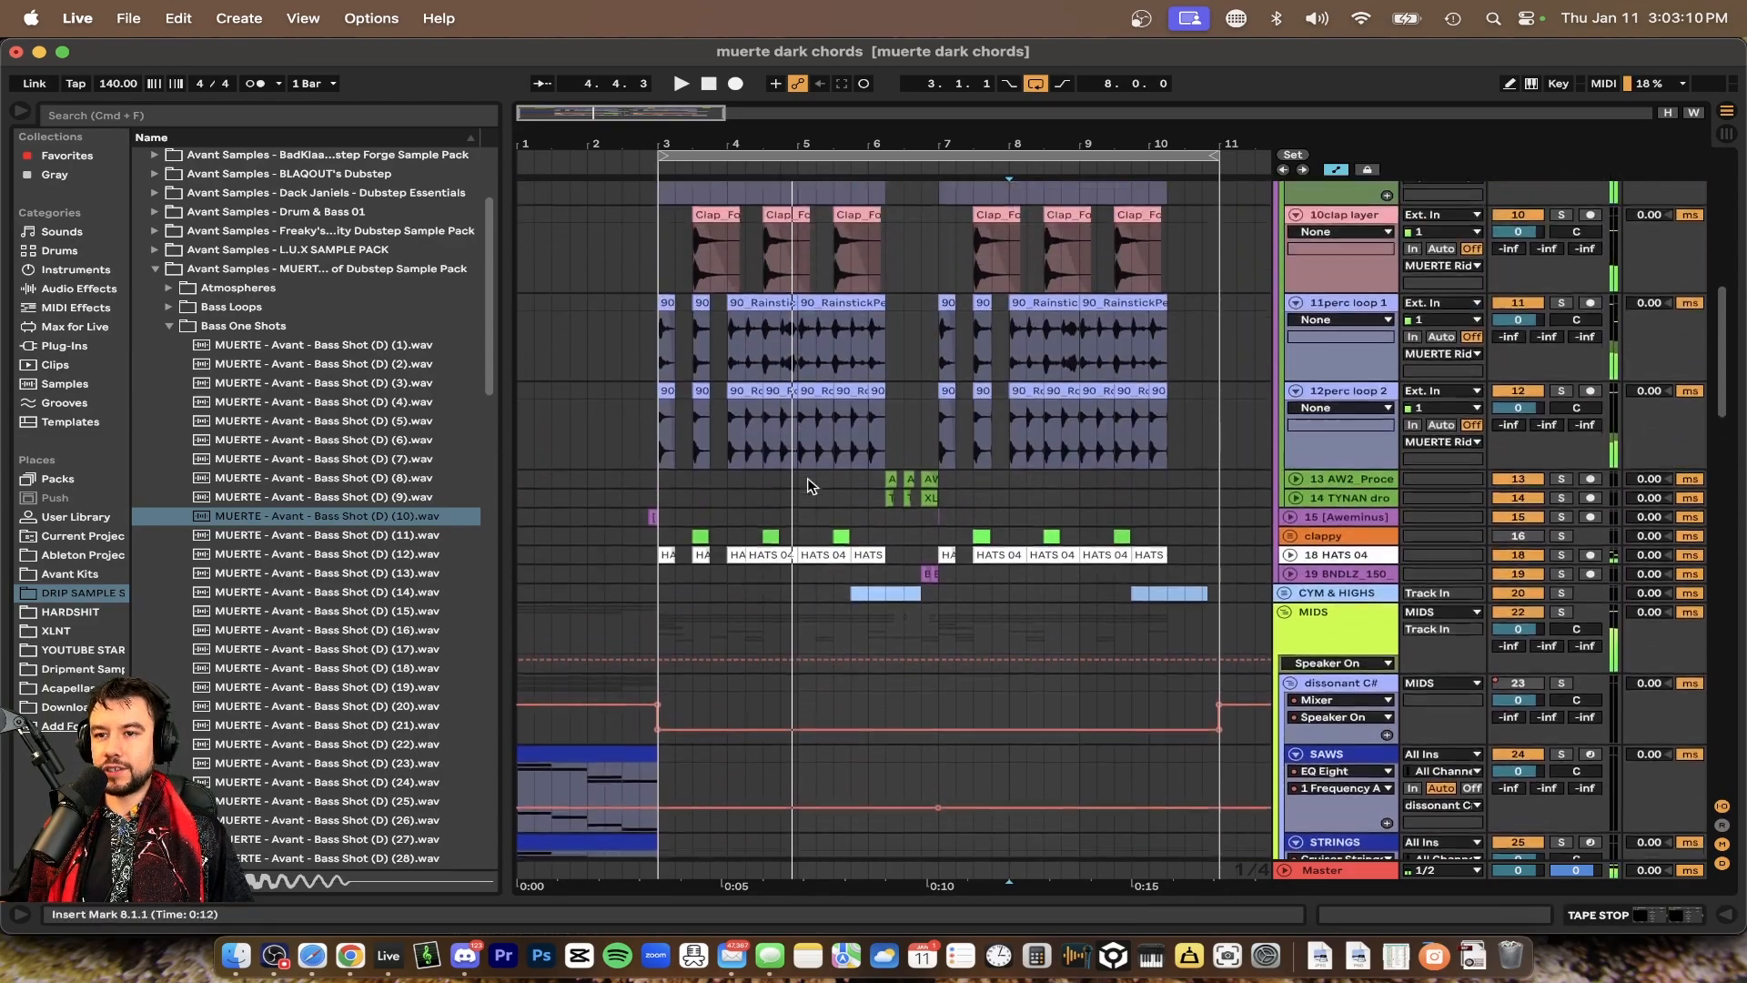
scroll(809, 480, up, 3)
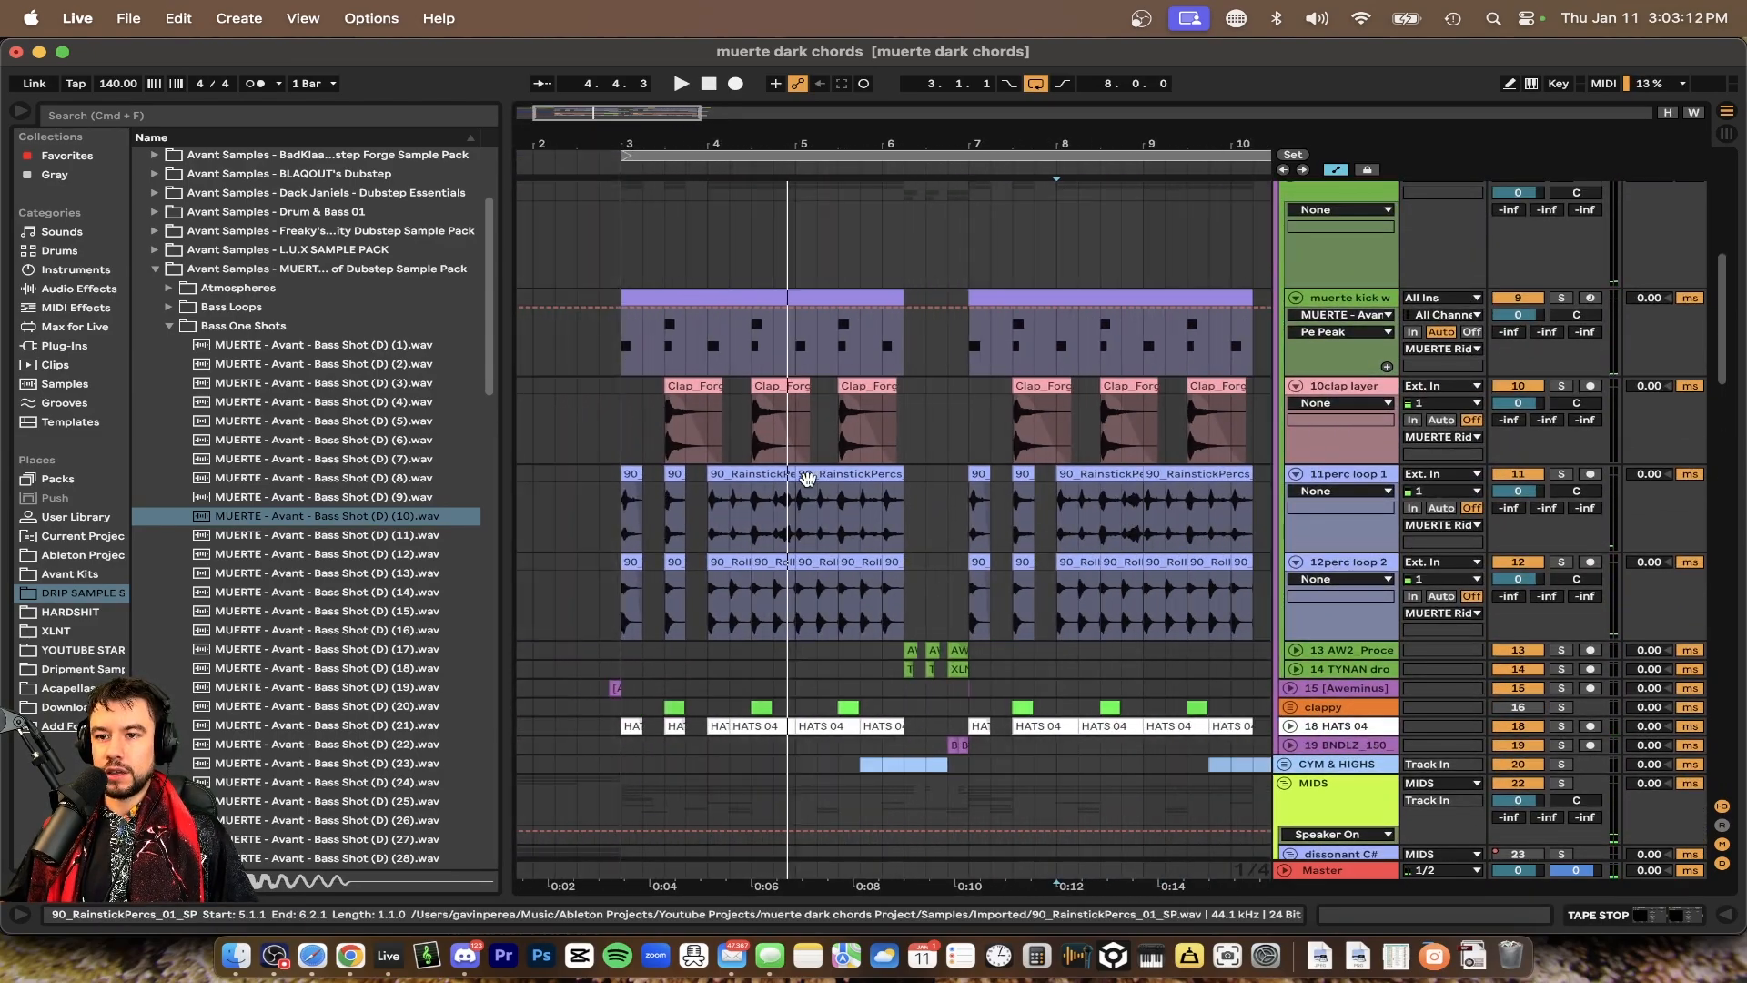
scroll(807, 478, down, 10)
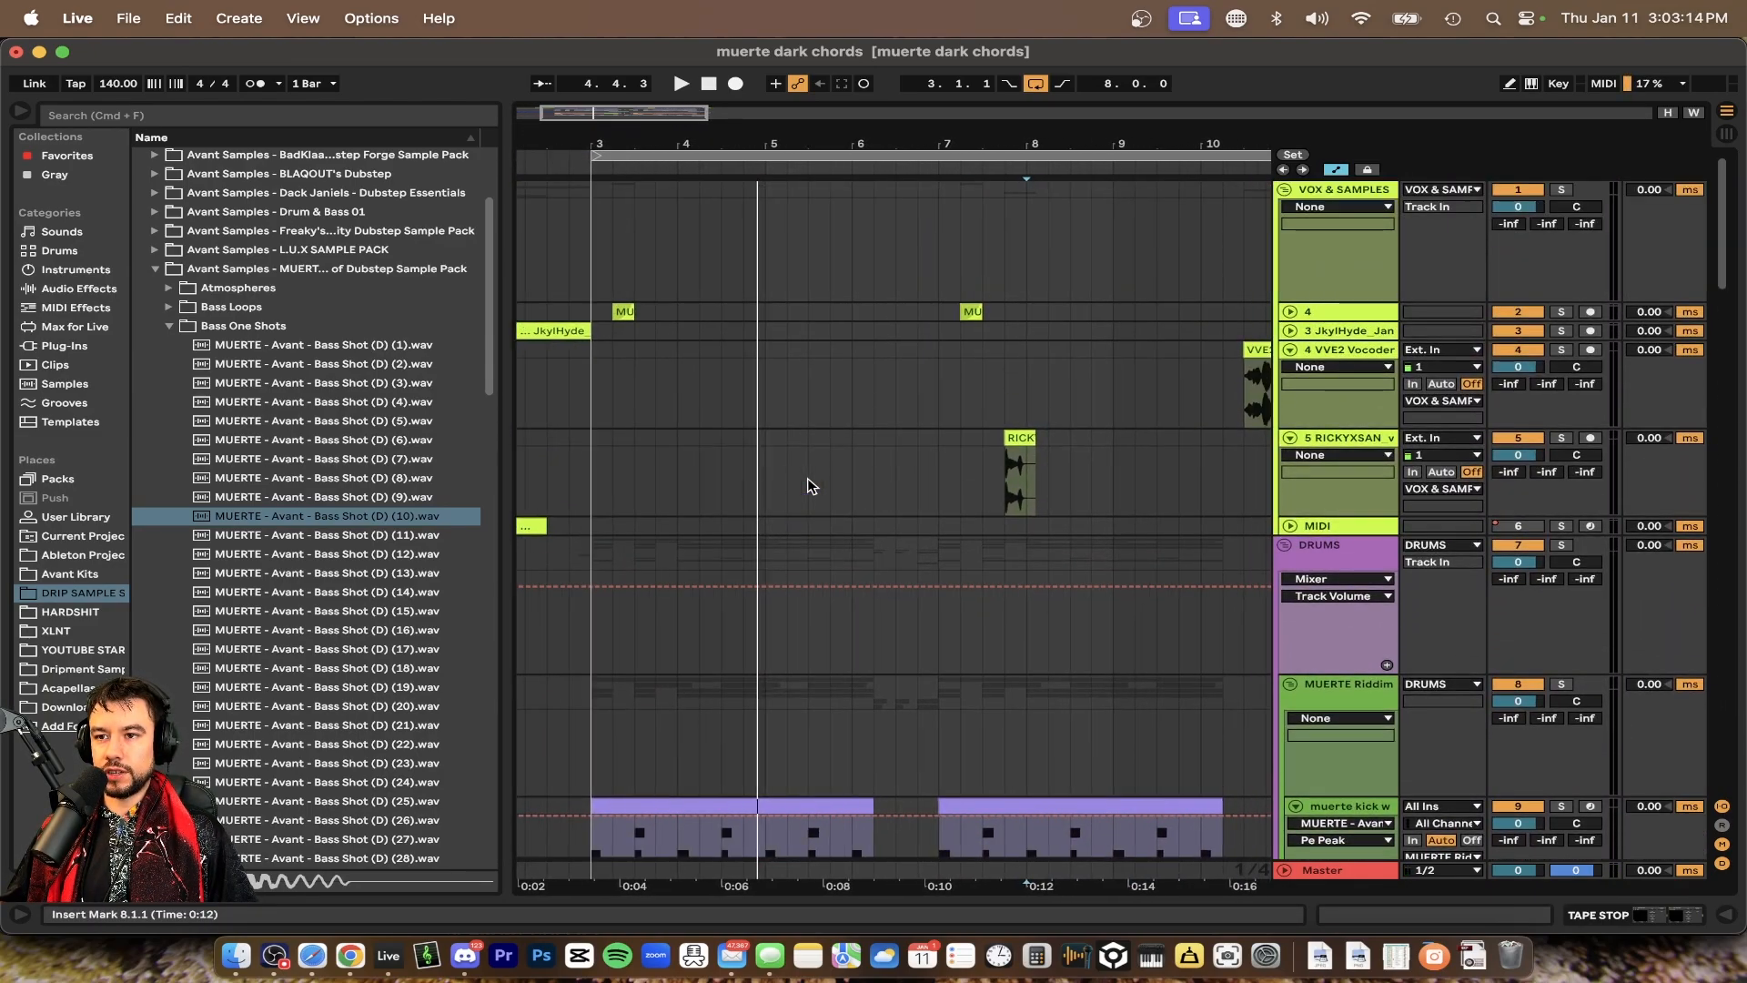
scroll(807, 478, down, 10)
scroll(807, 477, up, 8)
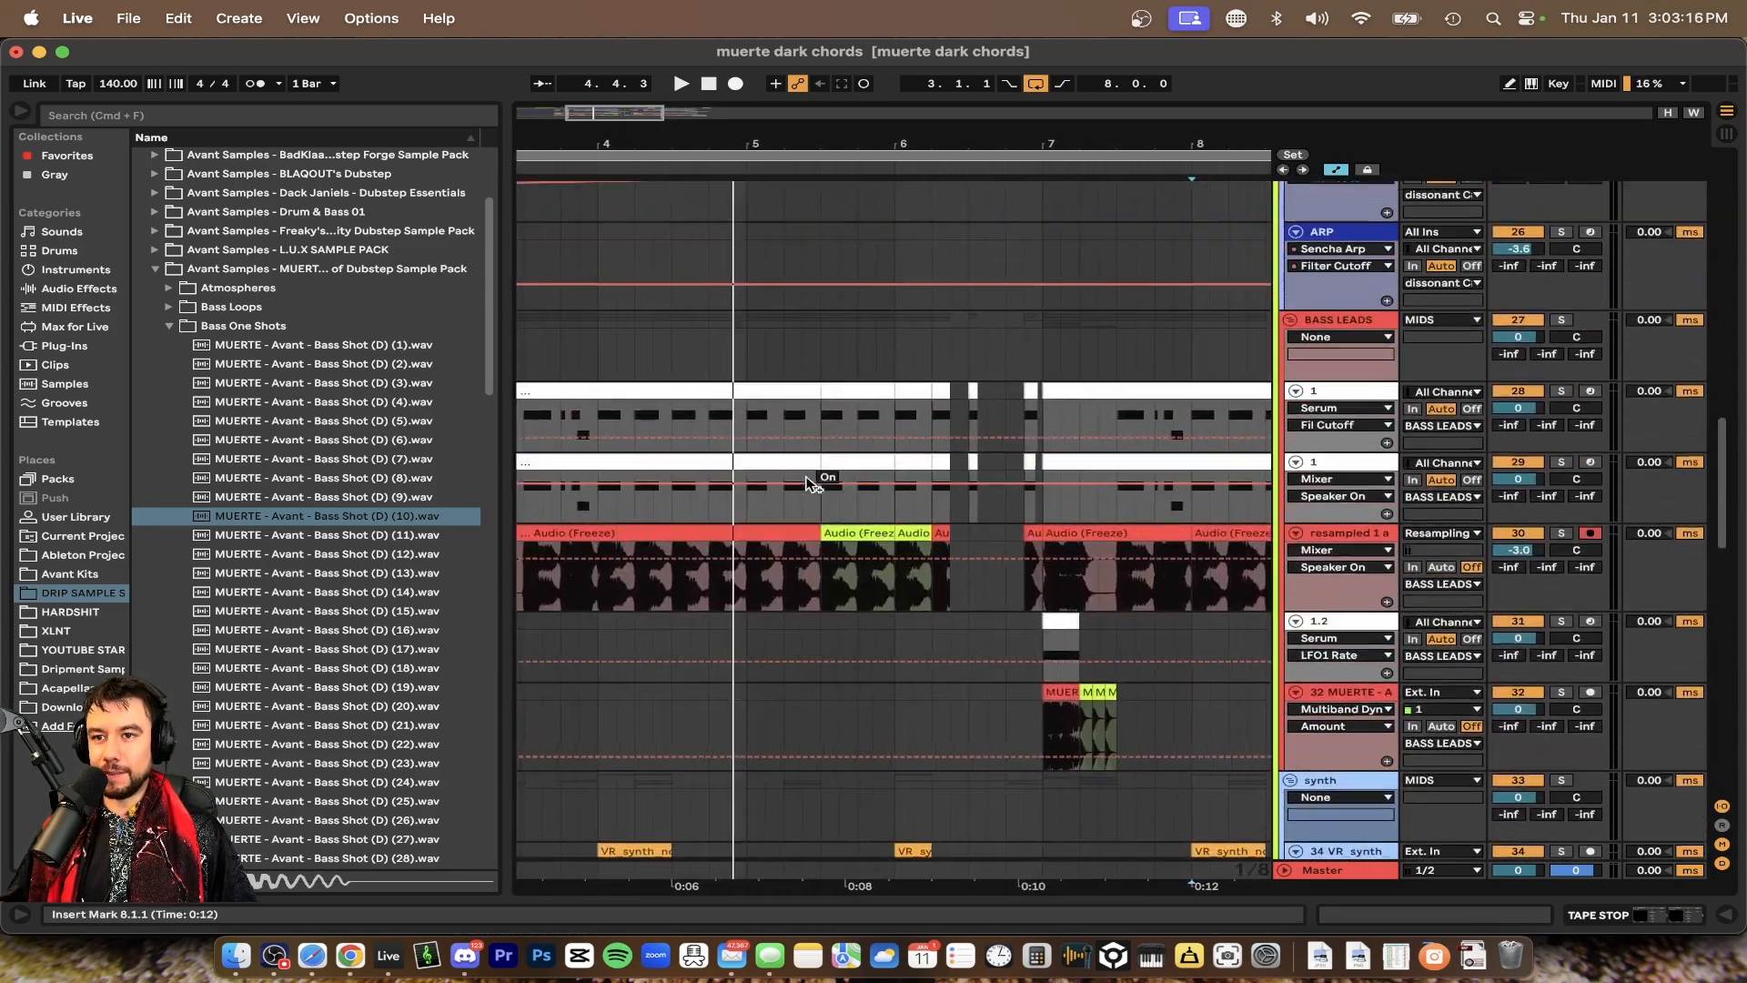
scroll(807, 478, down, 3)
scroll(806, 478, down, 3)
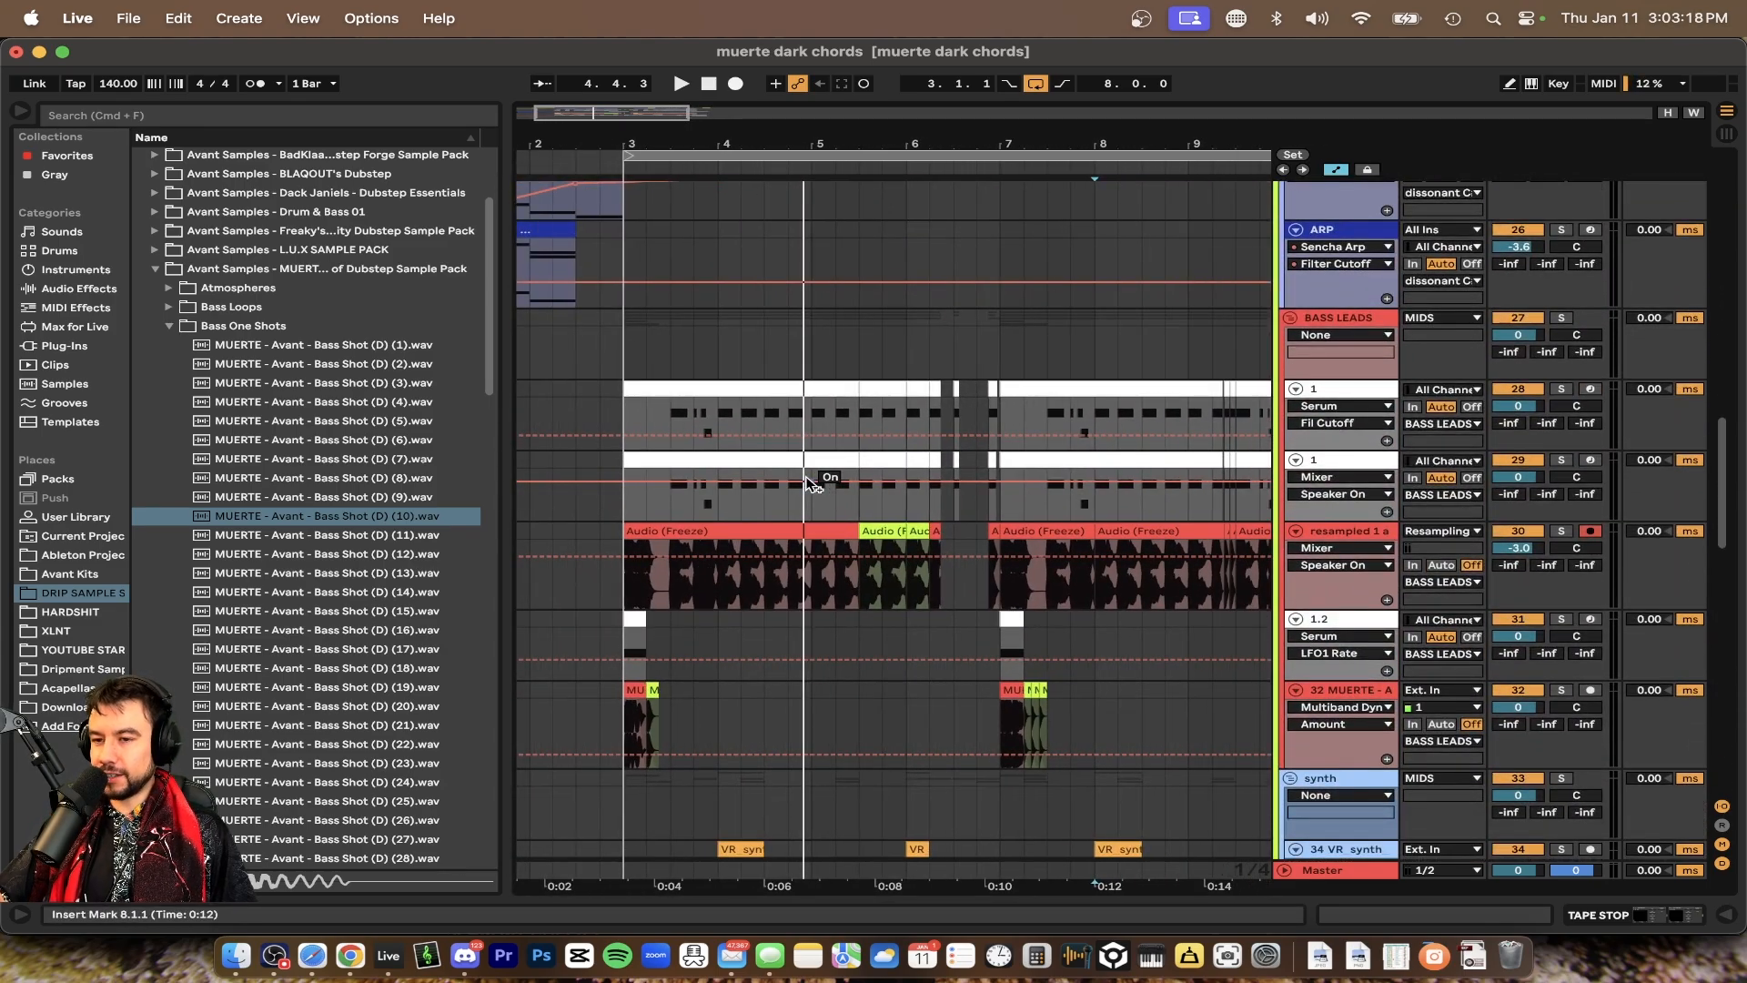
scroll(807, 478, down, 3)
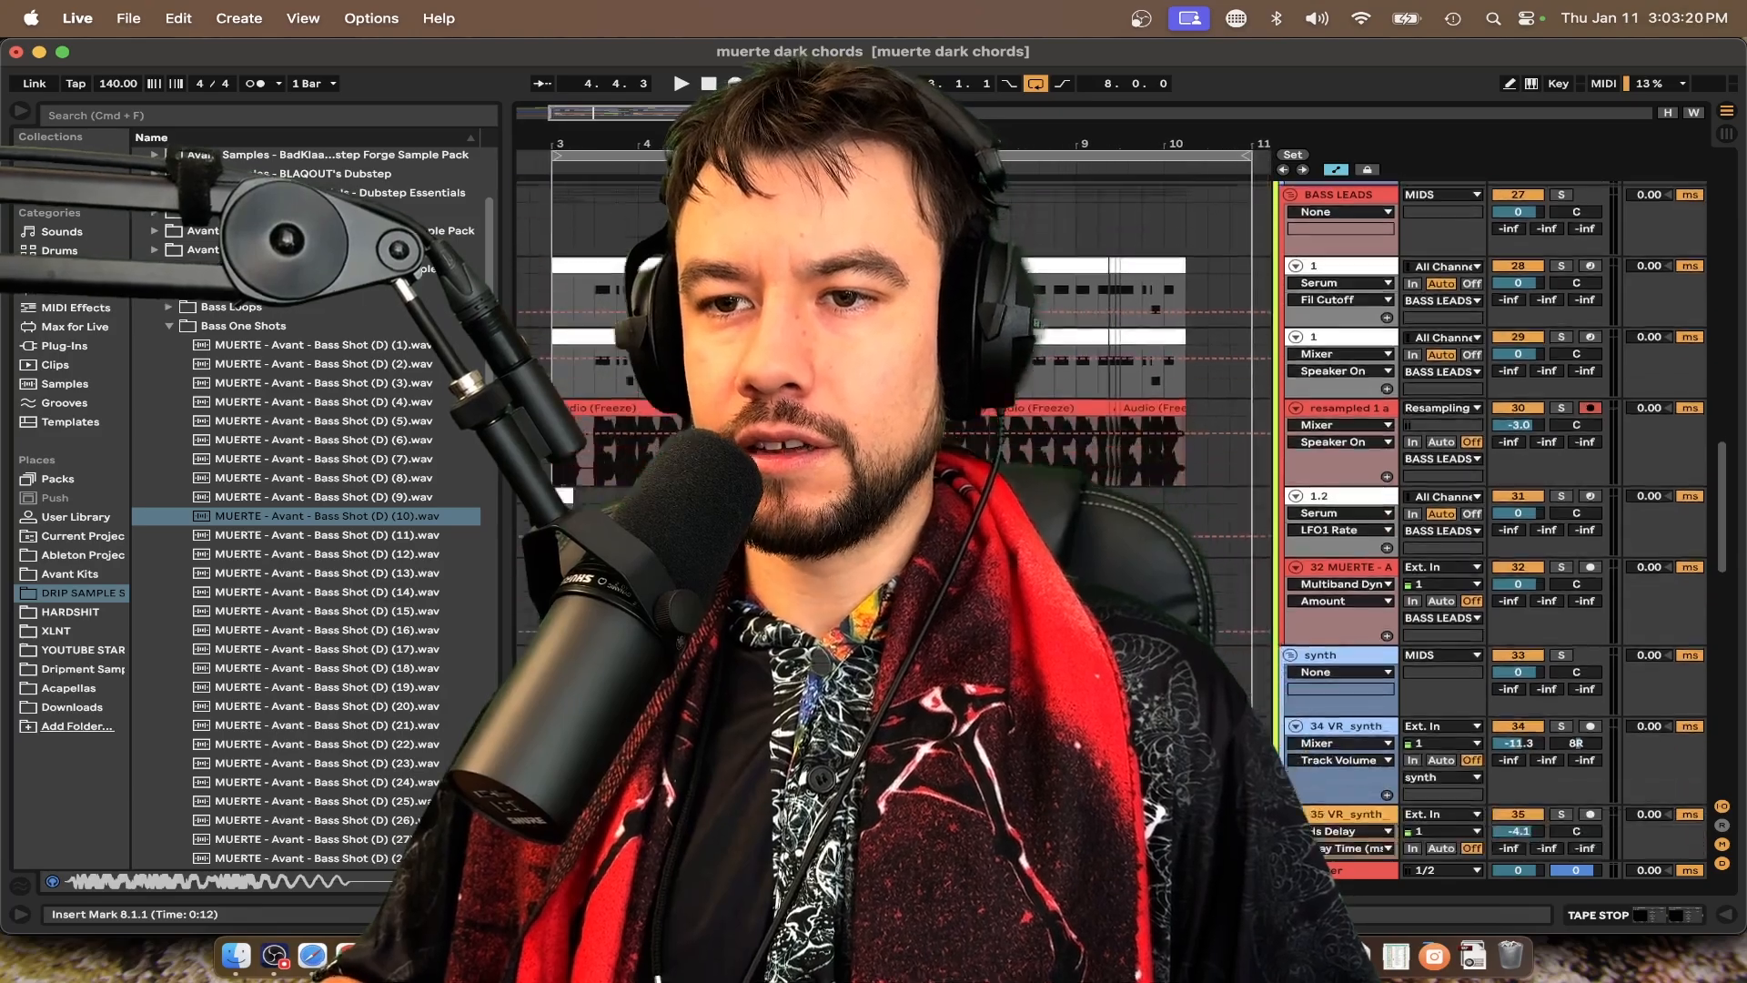
scroll(807, 478, down, 3)
scroll(807, 478, down, 4)
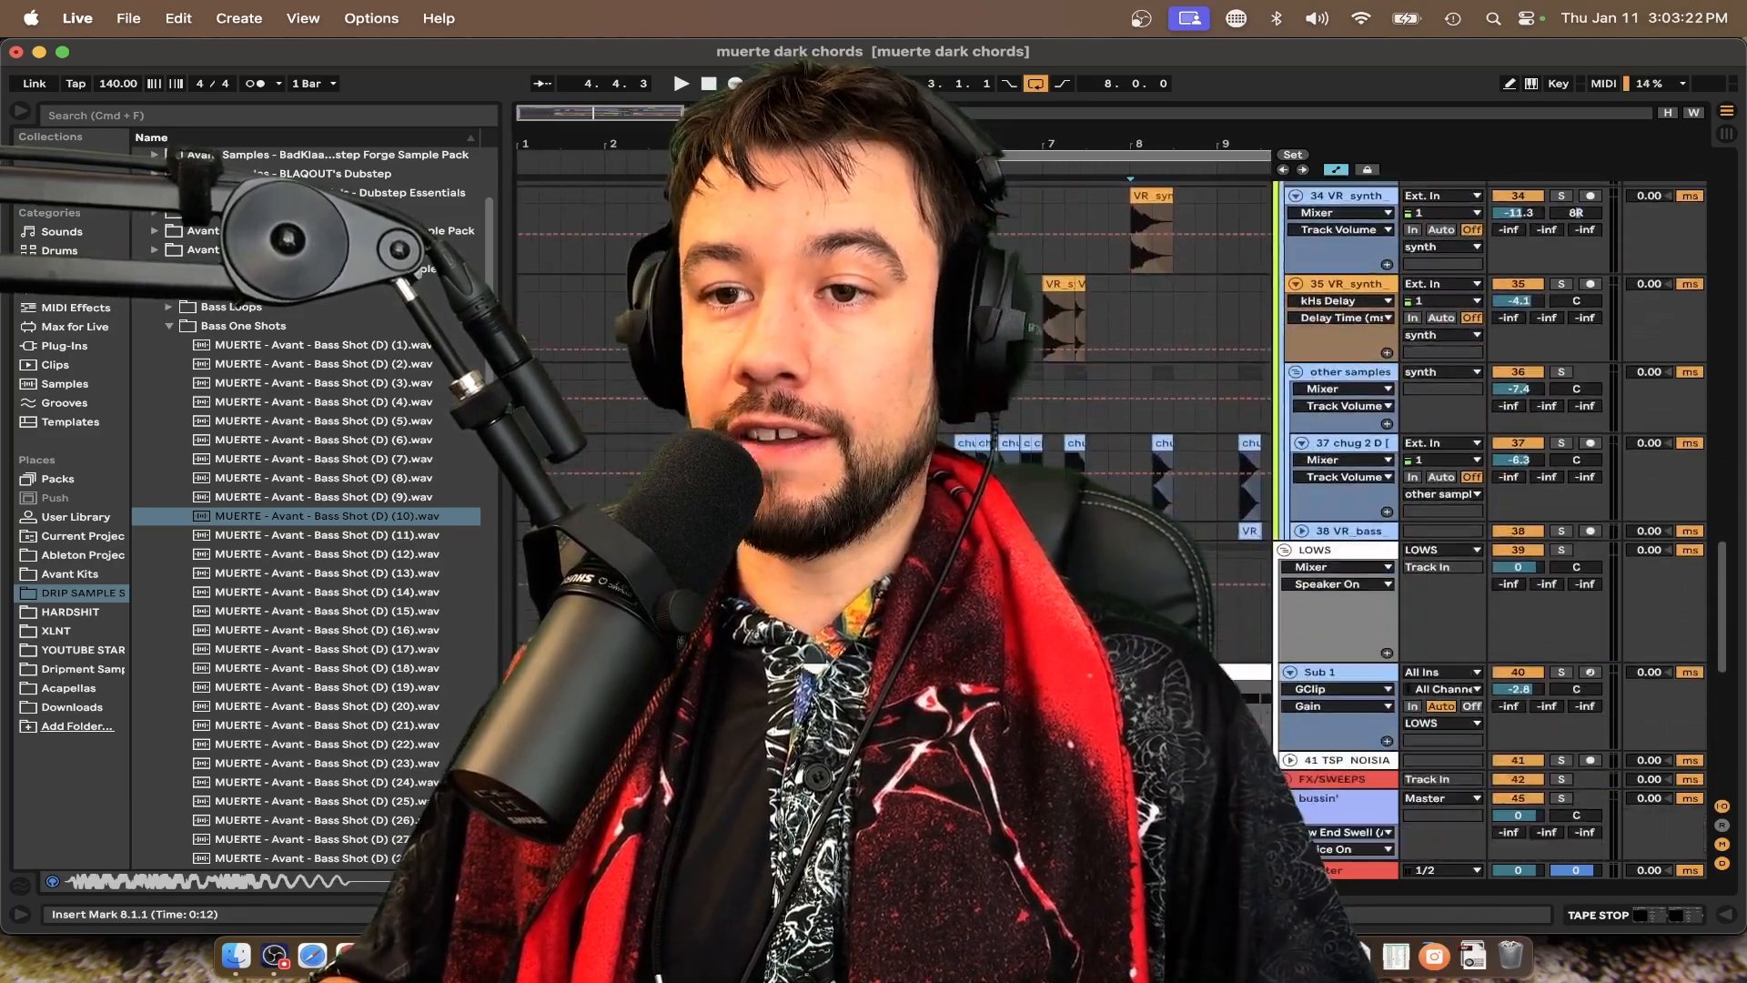
scroll(807, 477, down, 3)
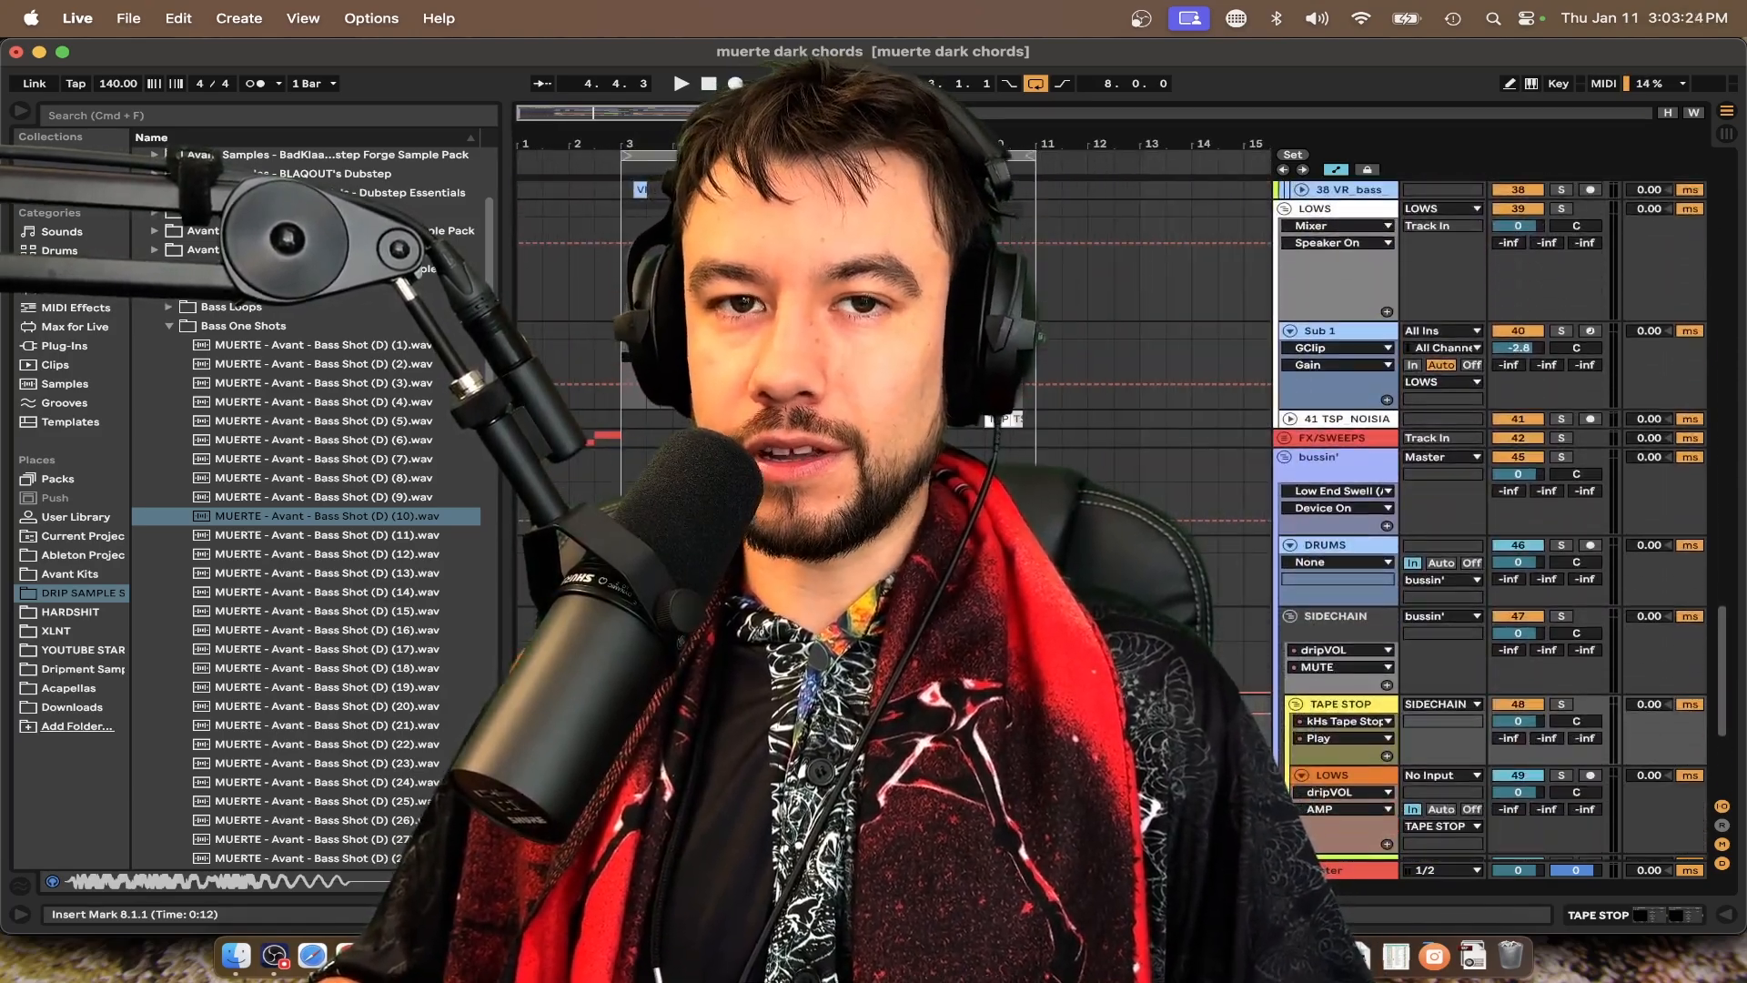